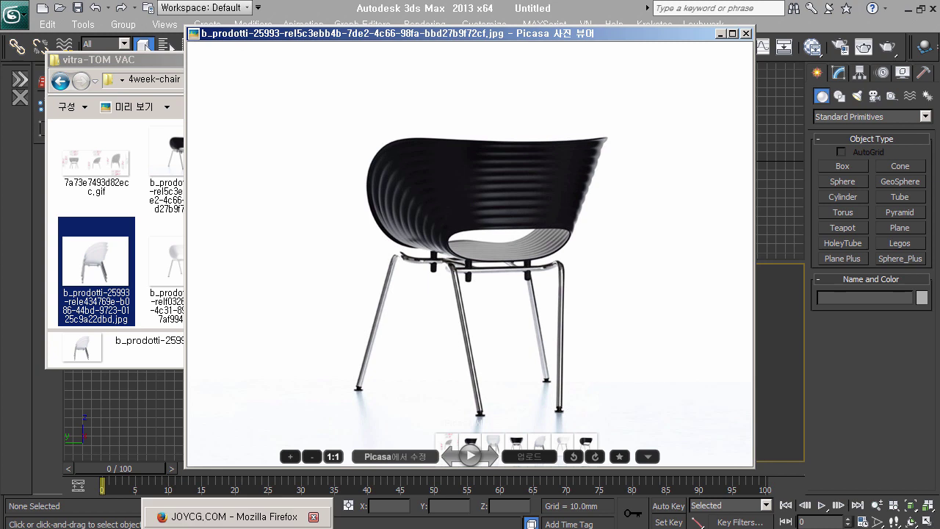
# Step: Select the folder name vitra-TOM VAC in the Explorer address bar
pyautogui.click(411, 512)
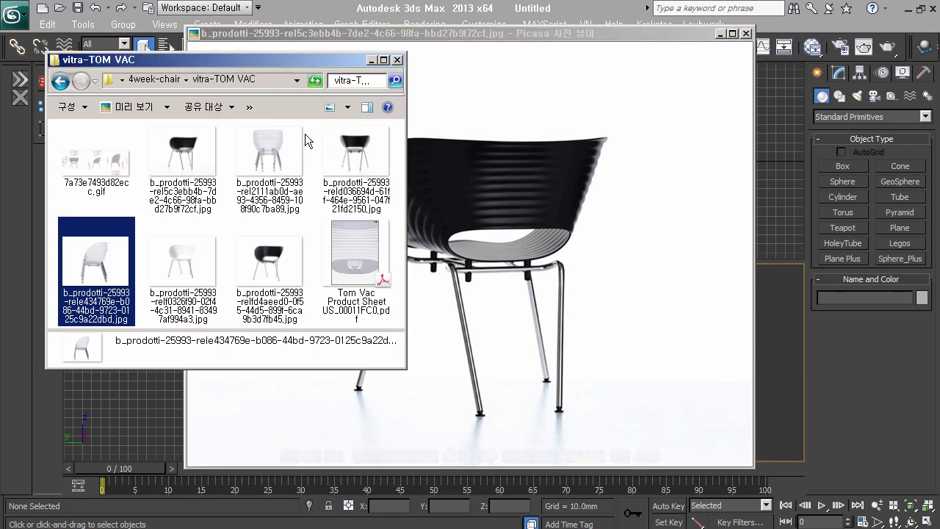
pyautogui.click(276, 86)
pyautogui.click(277, 86)
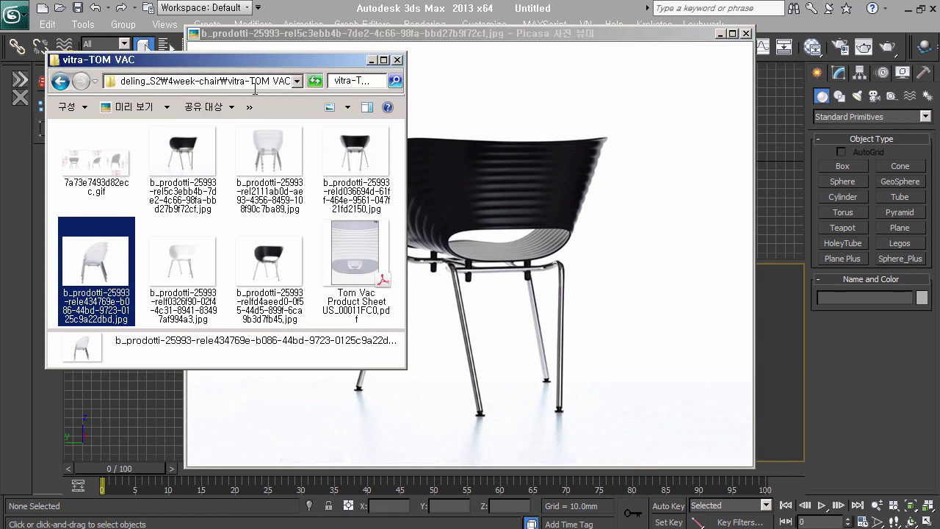
pyautogui.moveTo(230, 86); pyautogui.dragTo(308, 92)
pyautogui.hotkey('ctrl', 'c')
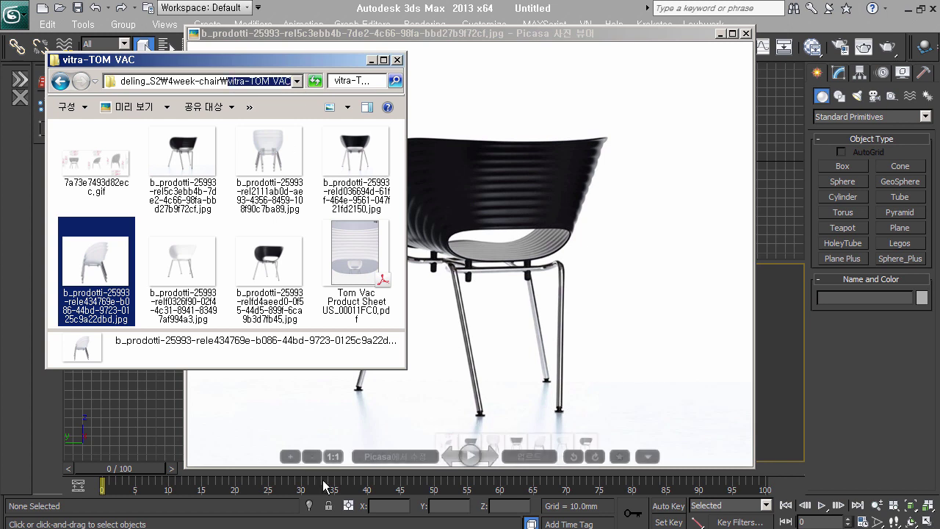
# Step: Search Google for vitra-TOM VAC in Firefox
pyautogui.hotkey('alt', 'Tab')
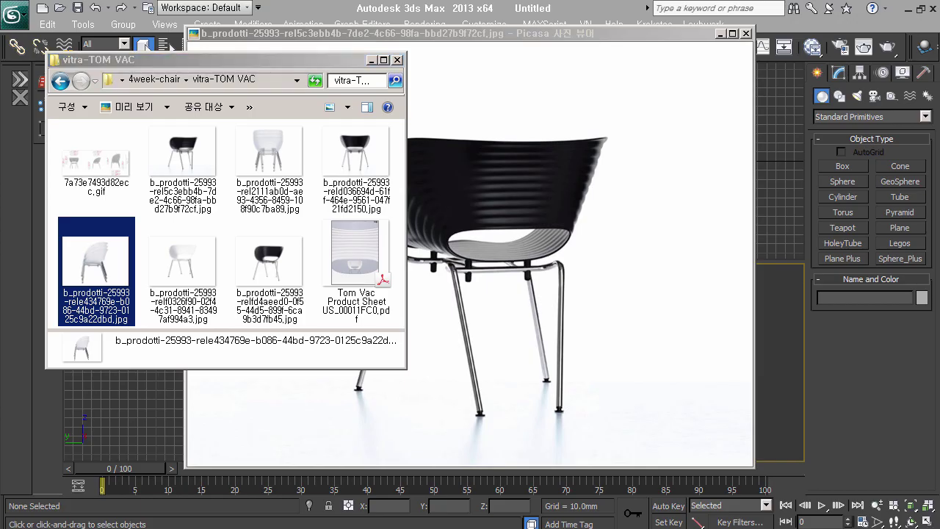
pyautogui.hotkey('ctrl', 'v')
pyautogui.press('Return')
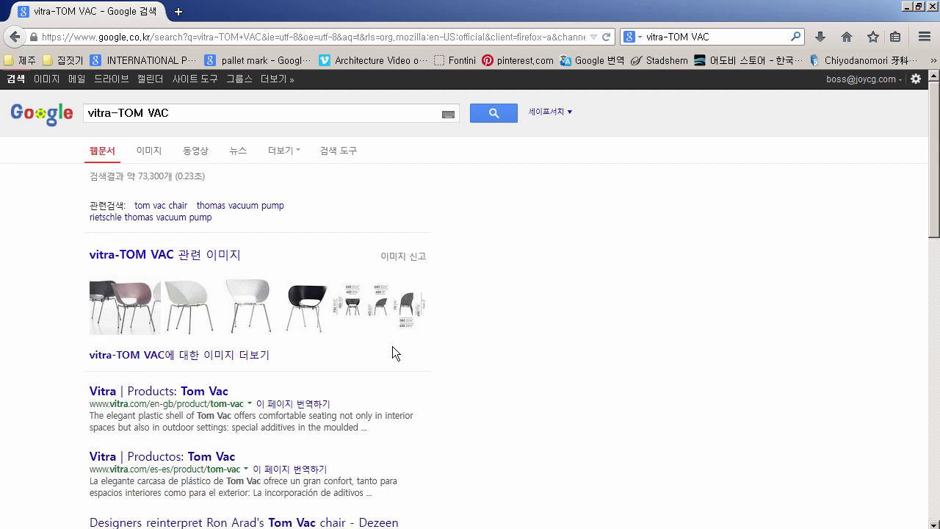
# Step: Browse the Google image results for vitra-TOM VAC
pyautogui.click(159, 160)
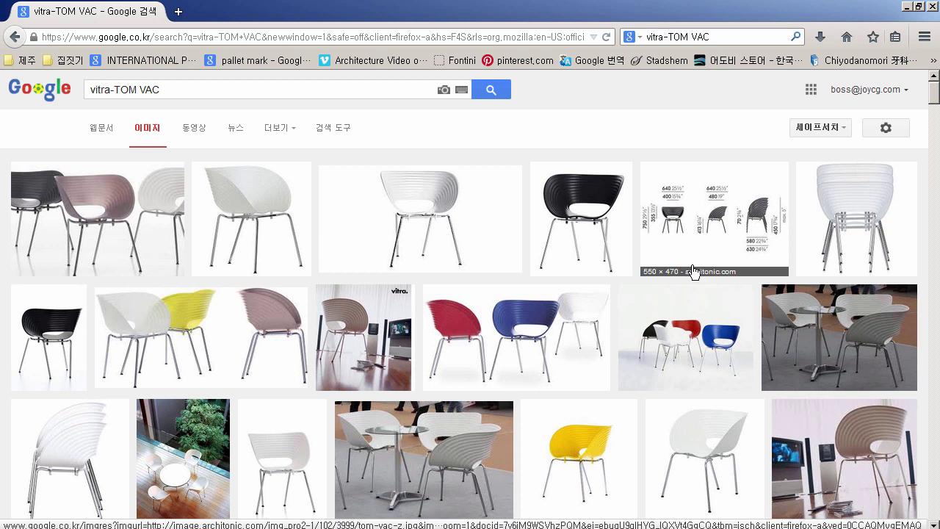
pyautogui.scroll(-3, 693, 272)
pyautogui.scroll(-5, 693, 272)
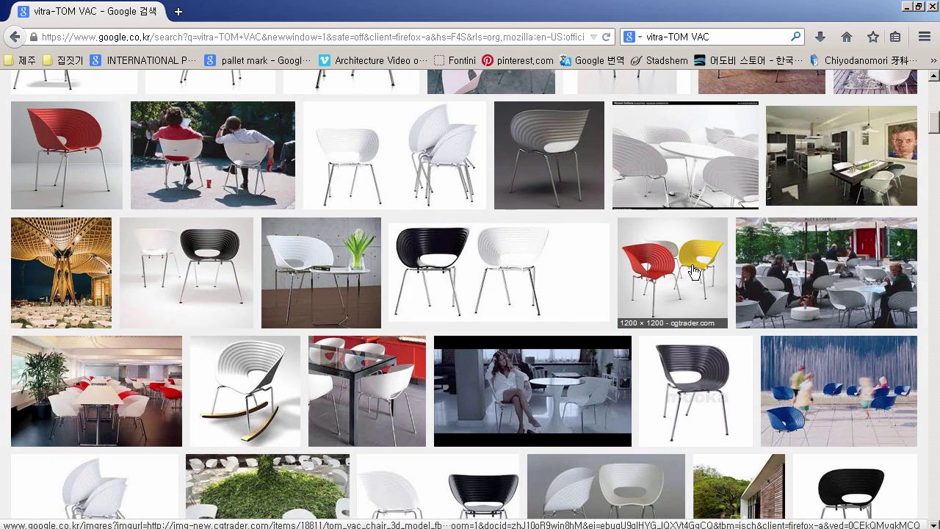
pyautogui.scroll(-5, 692, 272)
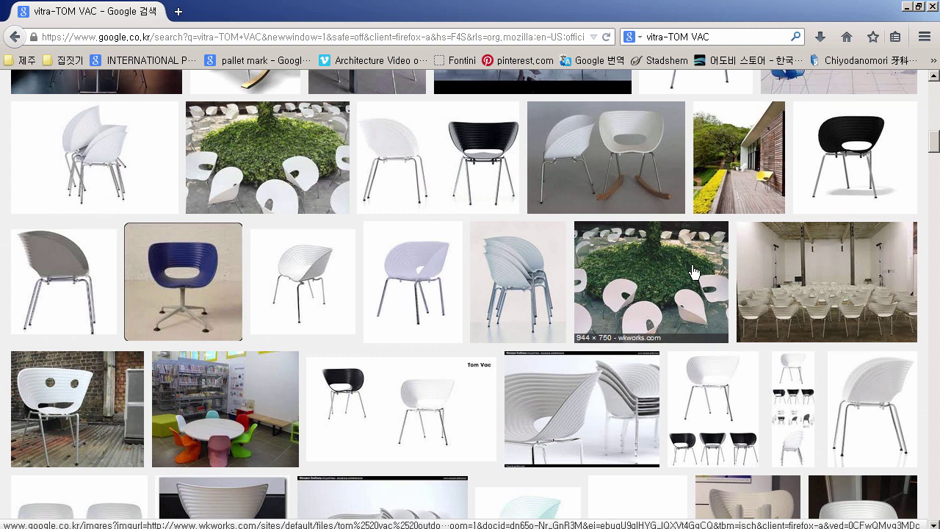
pyautogui.scroll(-3, 694, 272)
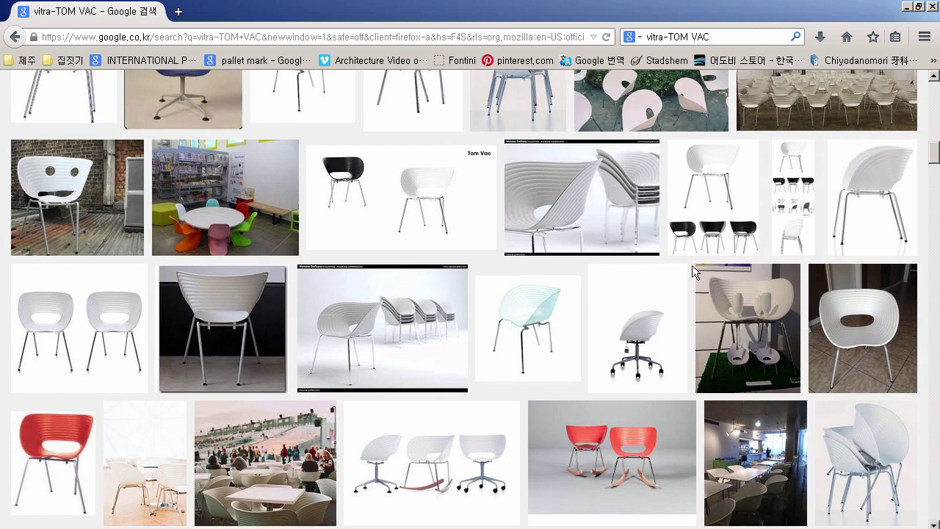
pyautogui.scroll(-2, 692, 265)
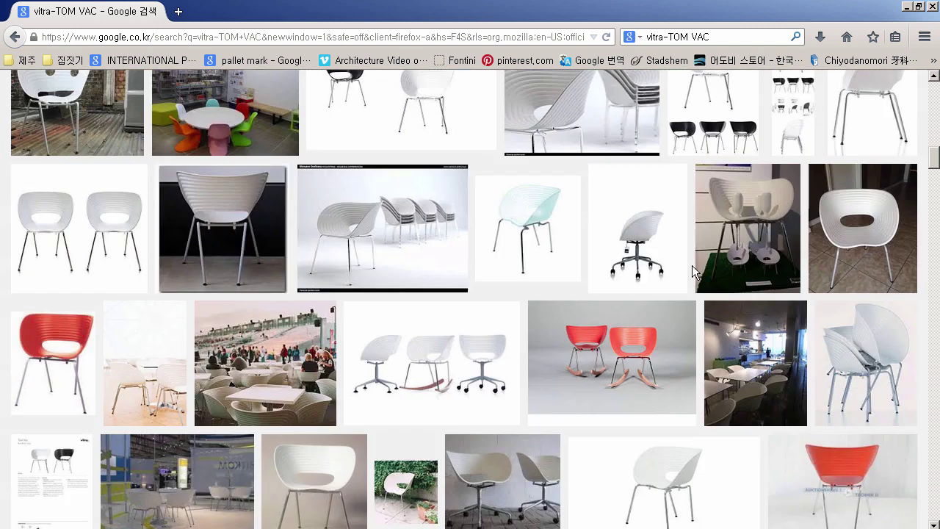
pyautogui.scroll(-5, 692, 265)
pyautogui.scroll(-3, 692, 265)
pyautogui.scroll(-2, 695, 273)
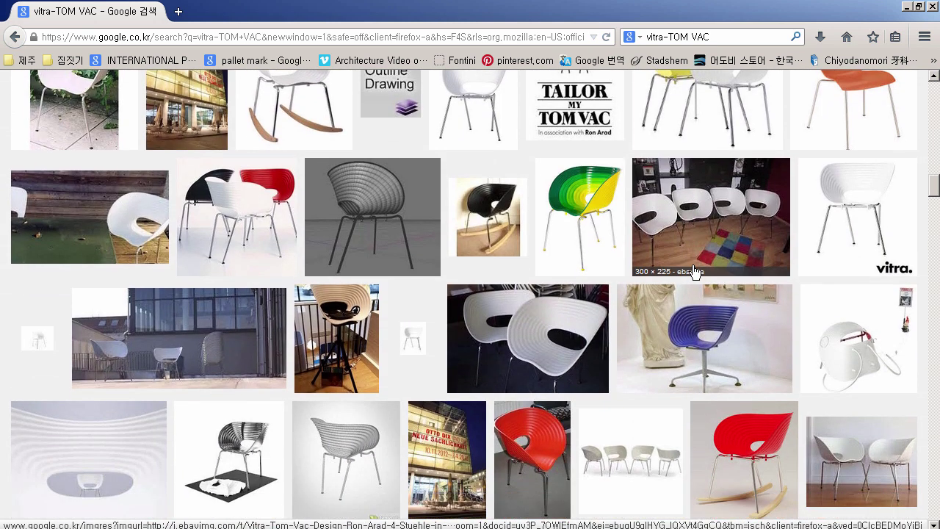
pyautogui.scroll(-3, 695, 272)
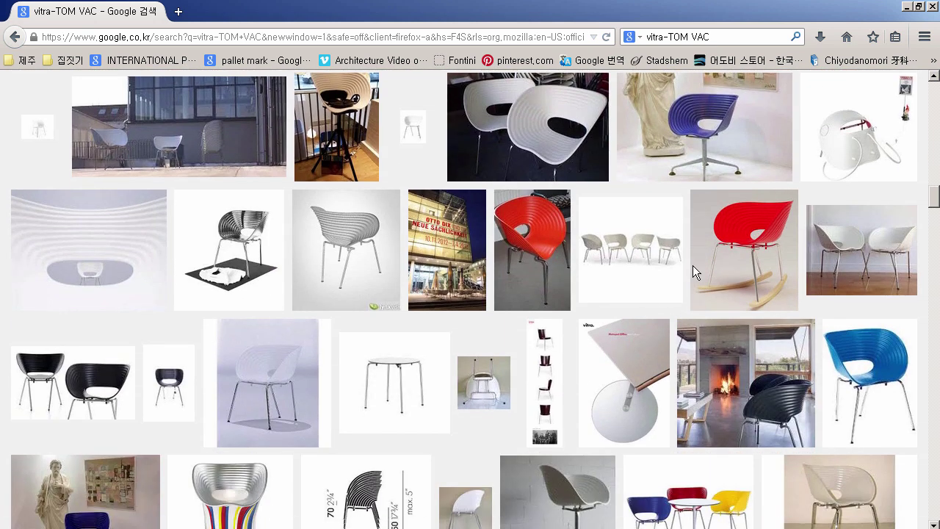
pyautogui.scroll(-2, 693, 265)
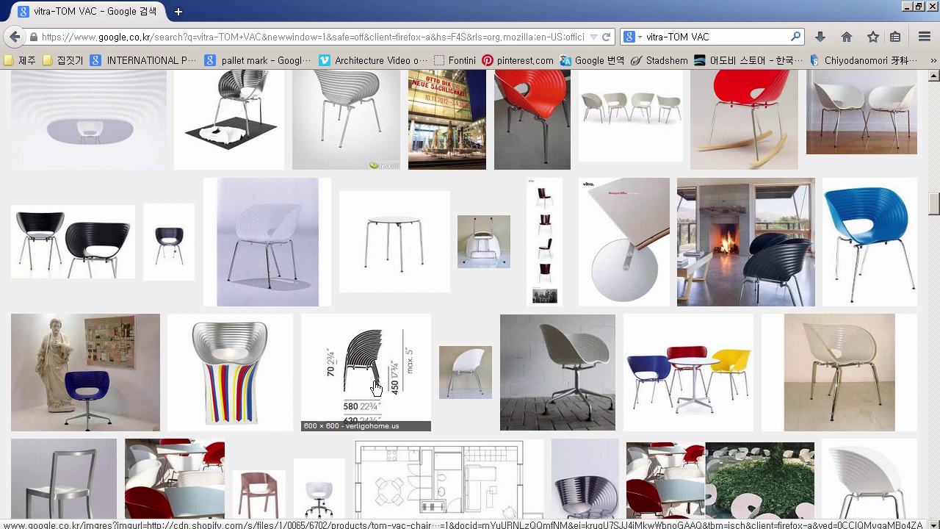
pyautogui.scroll(-2, 376, 387)
pyautogui.scroll(-2, 378, 381)
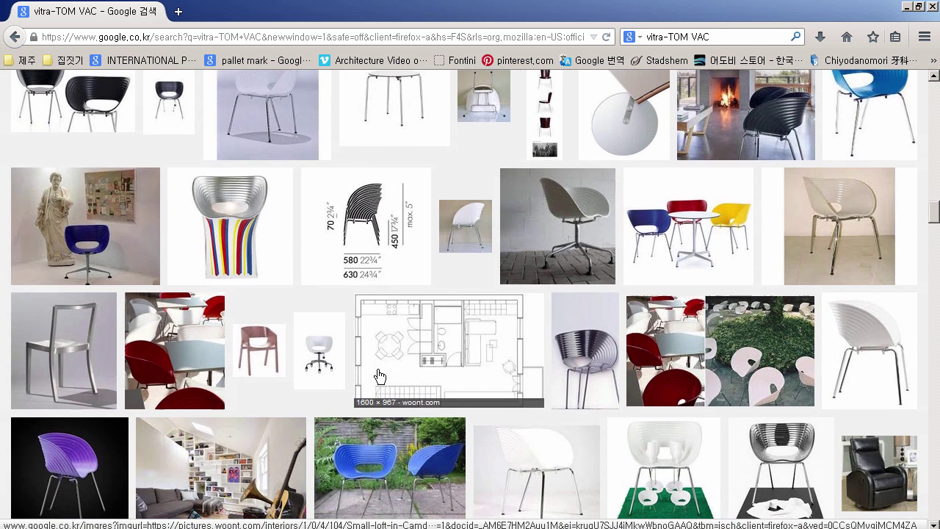
pyautogui.scroll(-1, 379, 376)
pyautogui.scroll(-2, 378, 376)
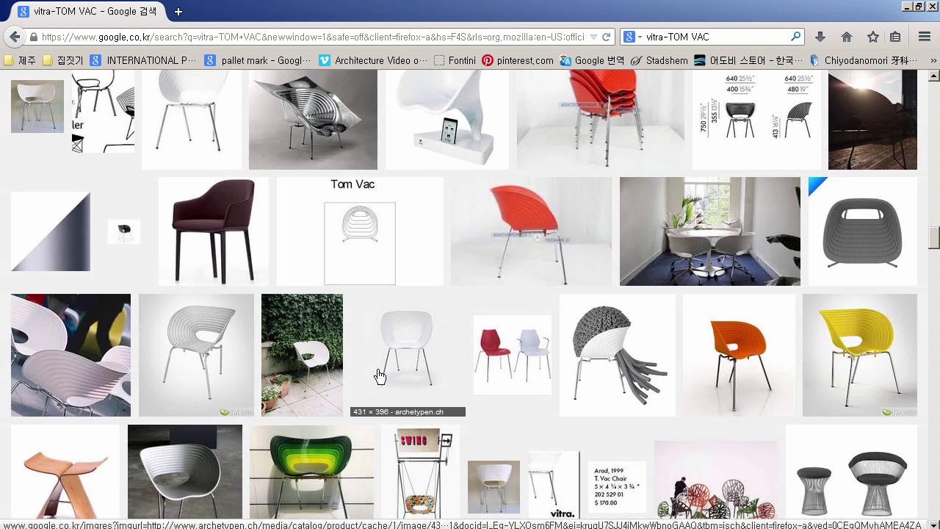
pyautogui.scroll(-3, 378, 376)
pyautogui.scroll(-3, 379, 376)
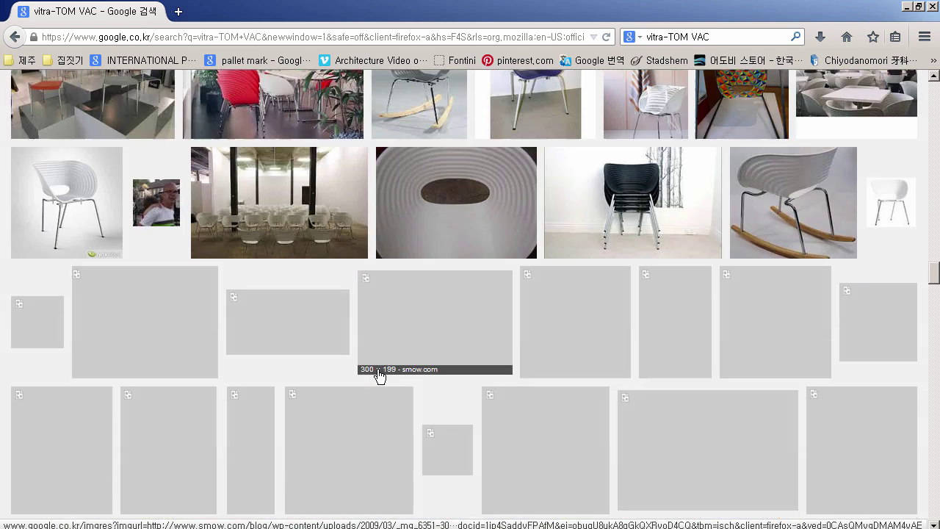
pyautogui.scroll(-3, 379, 376)
pyautogui.scroll(-1, 379, 376)
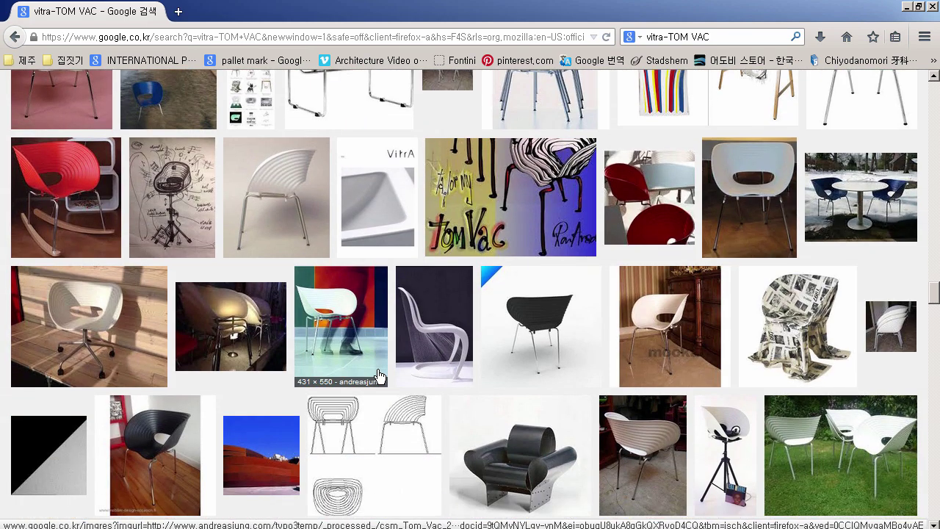
pyautogui.scroll(-3, 379, 376)
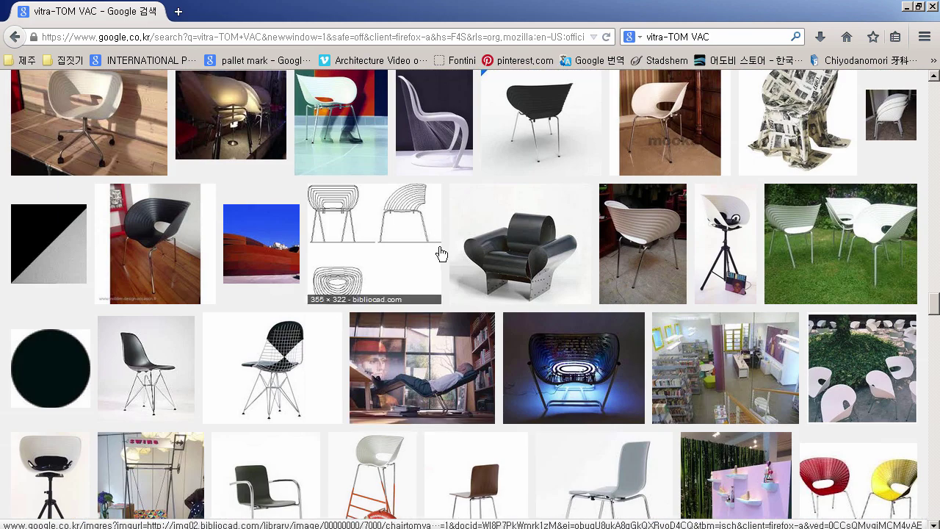
# Step: Return to the web results and open 'Vitra | Products: Tom Vac' in a new tab
pyautogui.scroll(2, 441, 254)
pyautogui.scroll(3, 439, 250)
pyautogui.scroll(2, 438, 246)
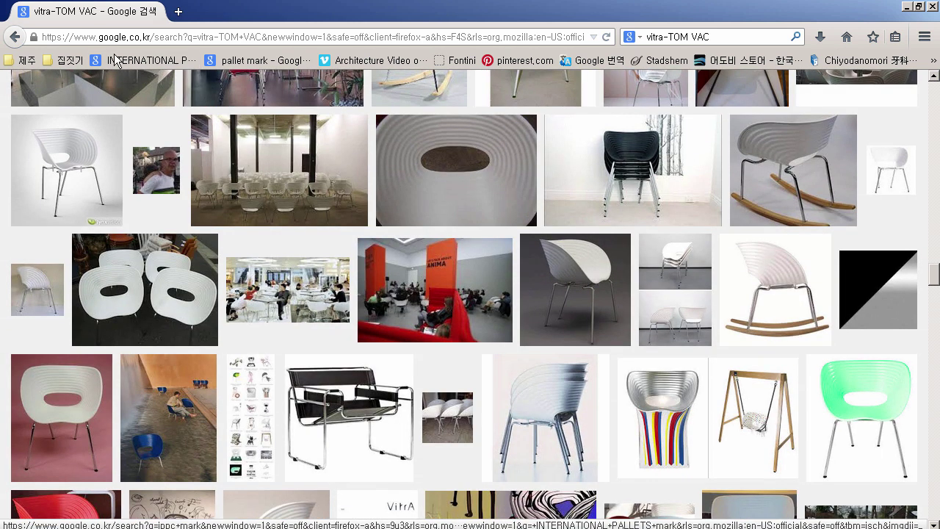
pyautogui.click(20, 44)
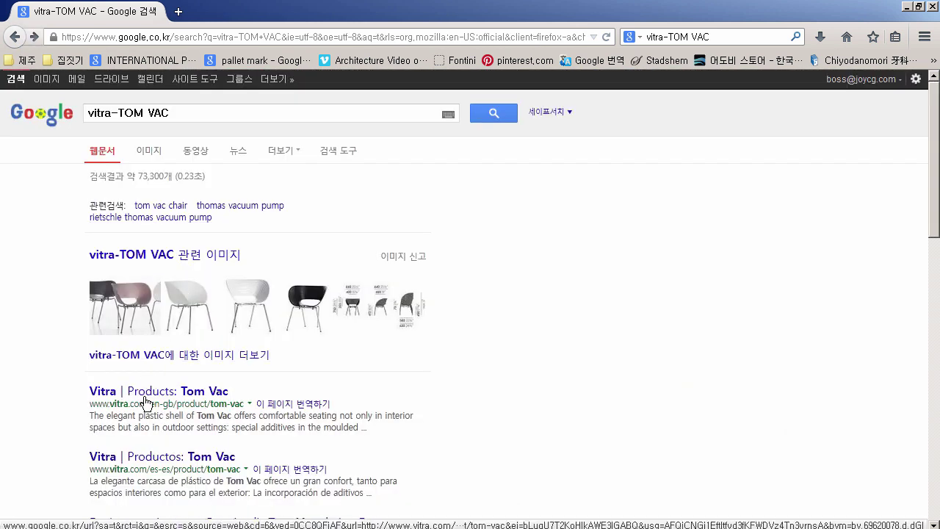
pyautogui.click(150, 392)
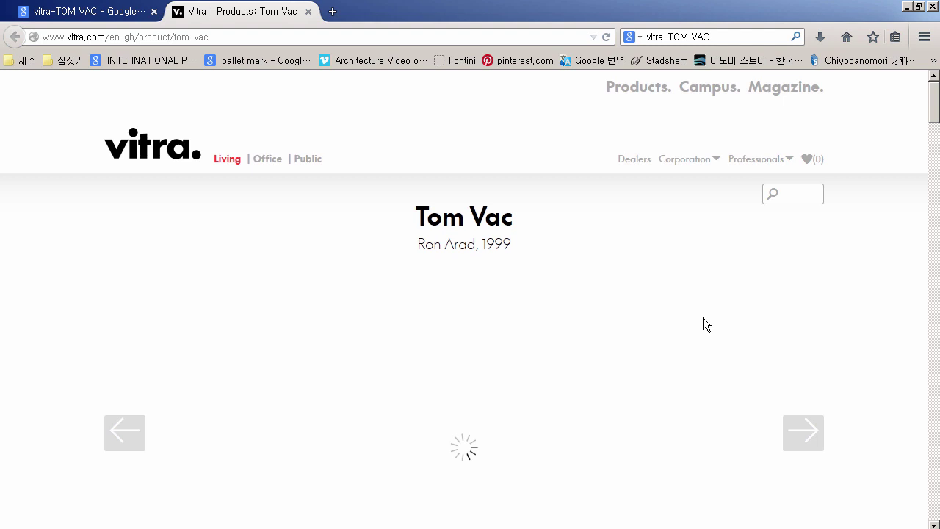
# Step: Show the Tom Vac CAD Data section and review its DWG, DXF and 3DS downloads
pyautogui.scroll(-4, 526, 309)
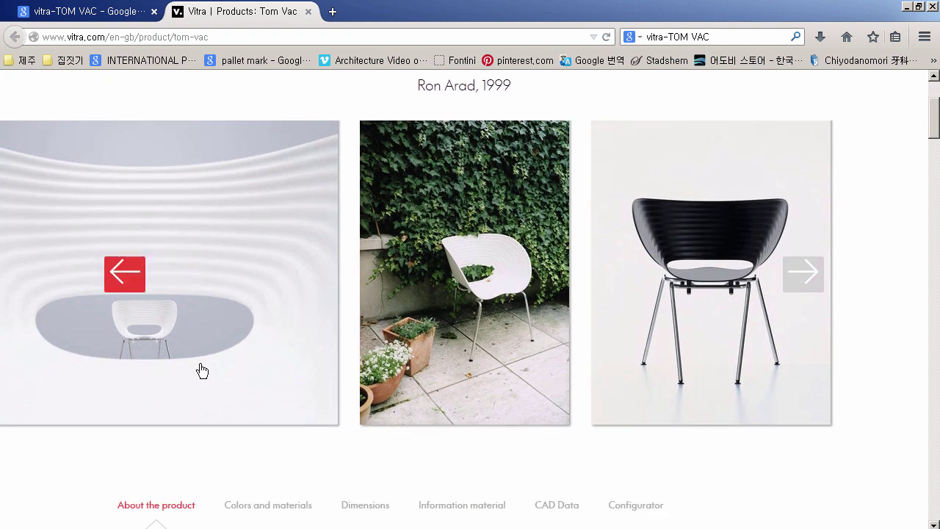
pyautogui.scroll(-2, 203, 370)
pyautogui.scroll(-2, 203, 370)
pyautogui.scroll(-4, 203, 370)
pyautogui.scroll(-6, 203, 371)
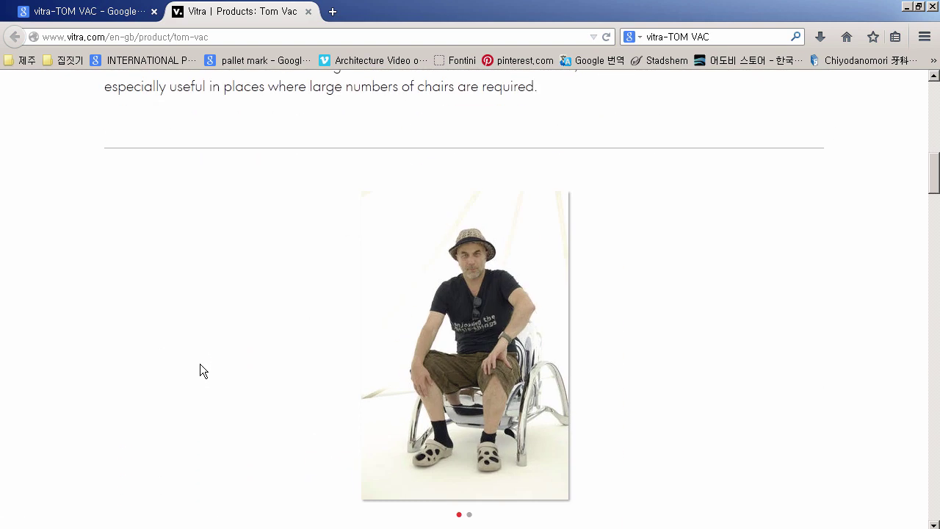
pyautogui.scroll(10, 200, 364)
pyautogui.scroll(1, 200, 364)
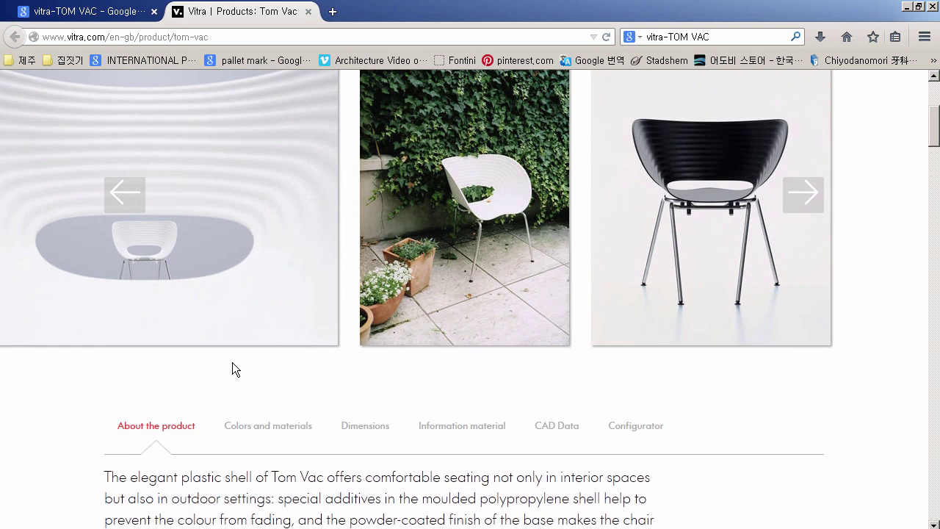
pyautogui.click(576, 433)
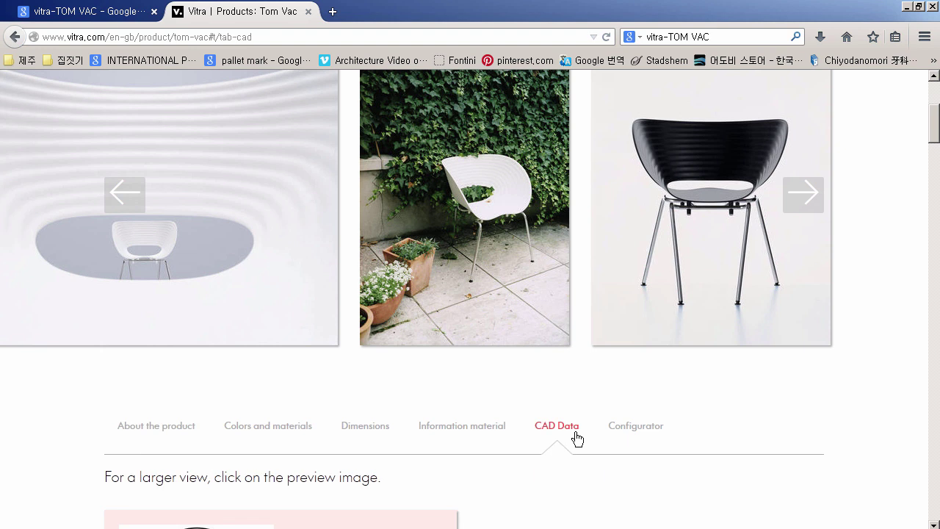
pyautogui.scroll(-4, 578, 439)
pyautogui.scroll(-2, 578, 438)
pyautogui.scroll(-4, 577, 439)
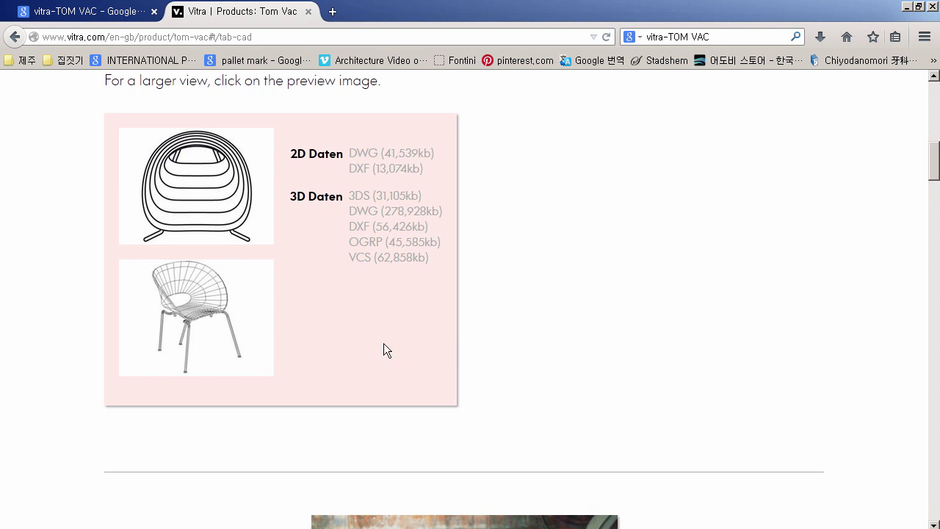
pyautogui.scroll(3, 578, 338)
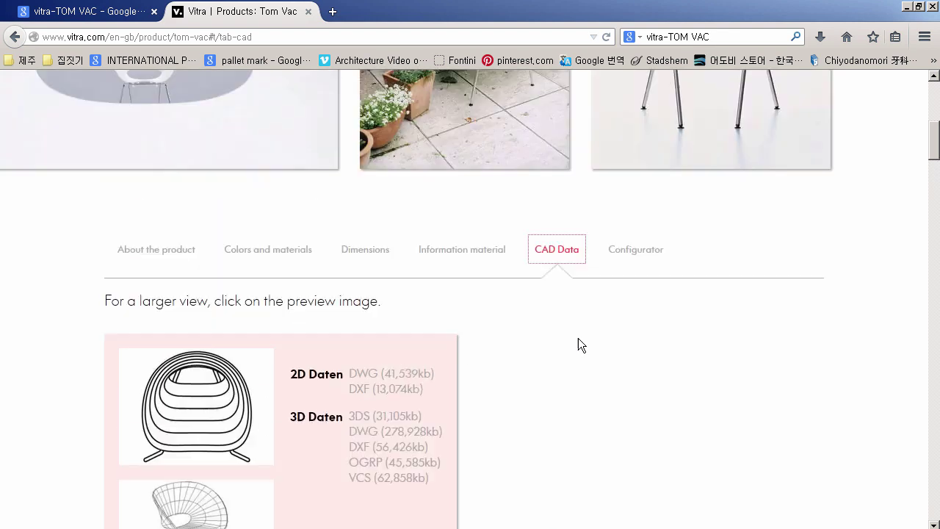
pyautogui.scroll(3, 578, 338)
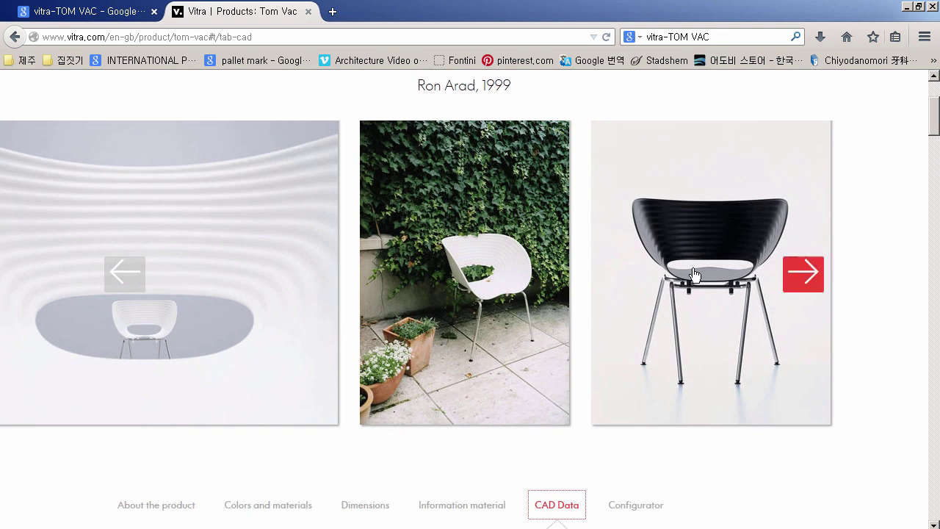
pyautogui.scroll(2, 687, 286)
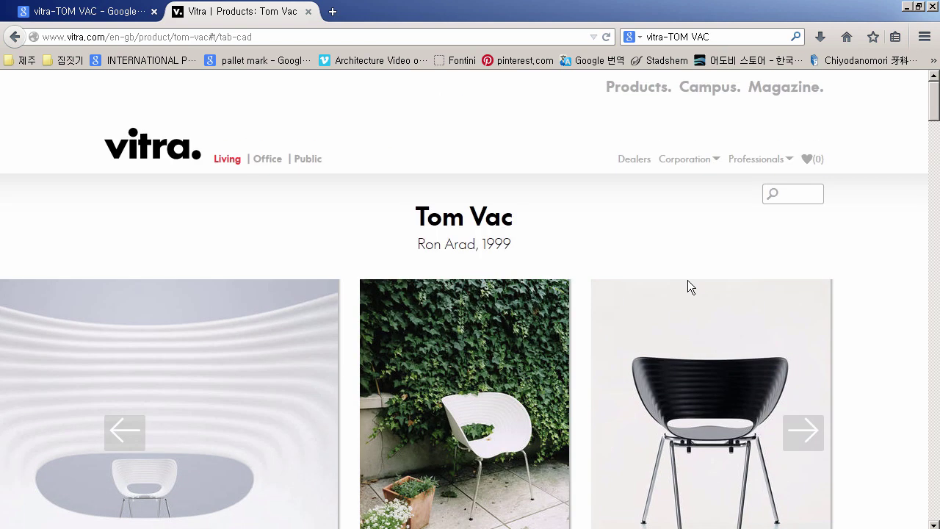
# Step: Go to archiproducts.com and dismiss the registration popup
pyautogui.click(295, 38)
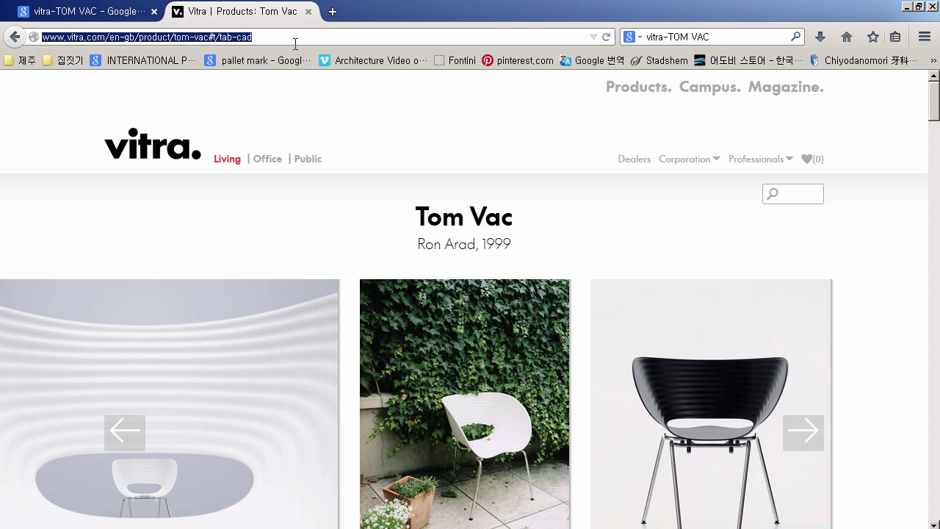
pyautogui.write('archiproducts.com')
pyautogui.press('Return')
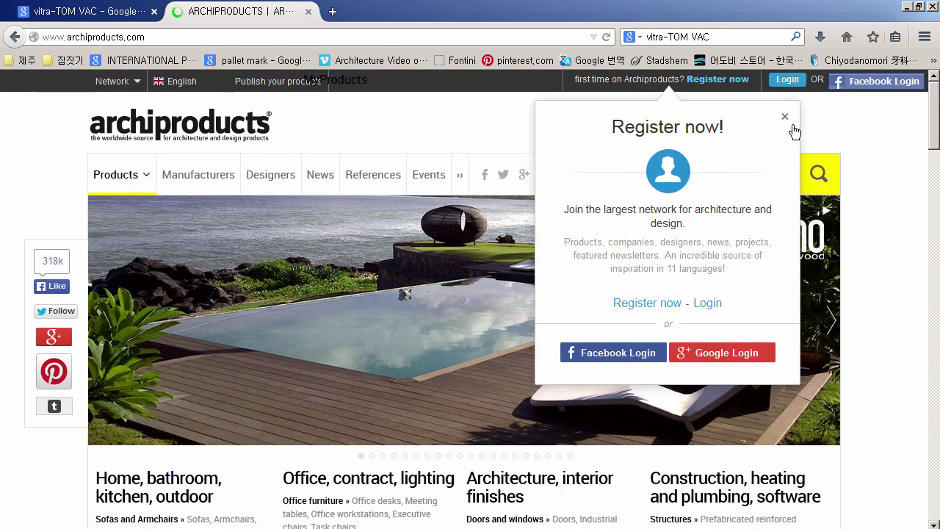
pyautogui.click(788, 121)
# Step: Search Archiproducts for vitra-TOM VAC and review the single result
pyautogui.click(723, 171)
pyautogui.write('vitra-TOM VAC')
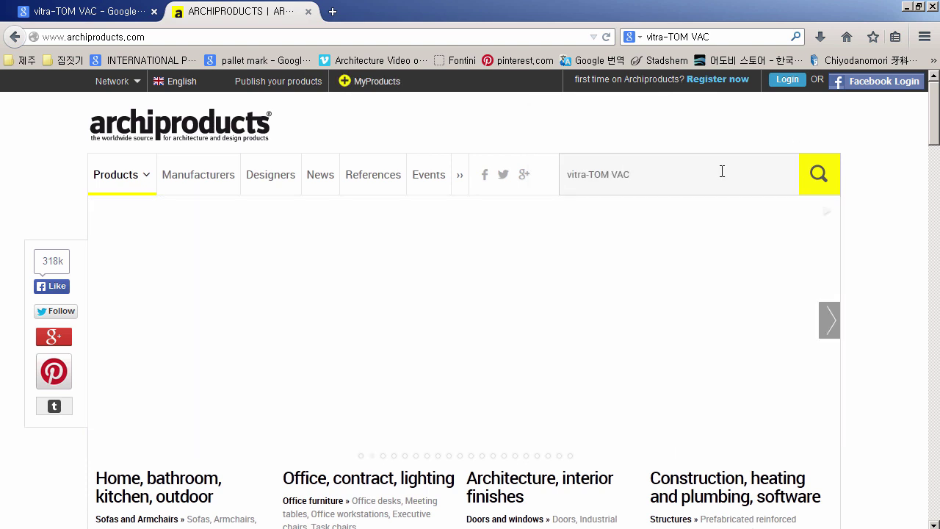
pyautogui.press('Return')
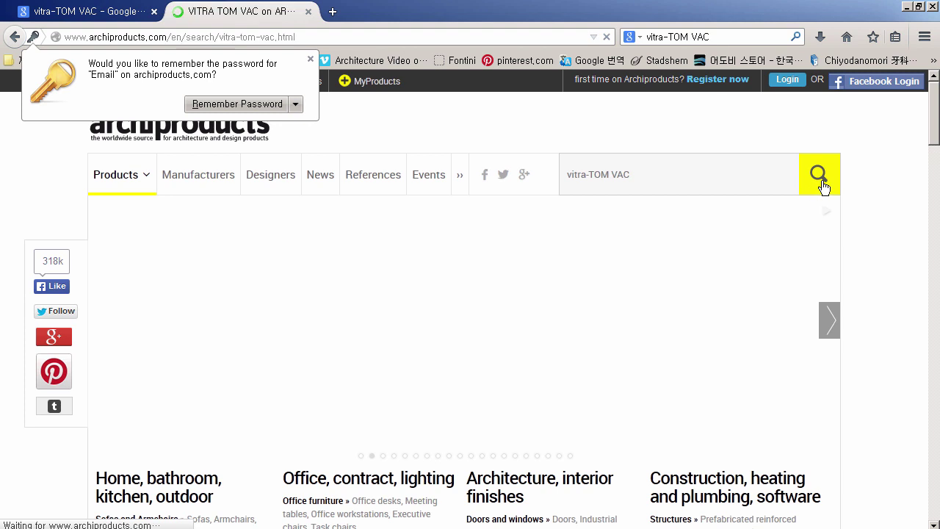
pyautogui.scroll(-2, 654, 293)
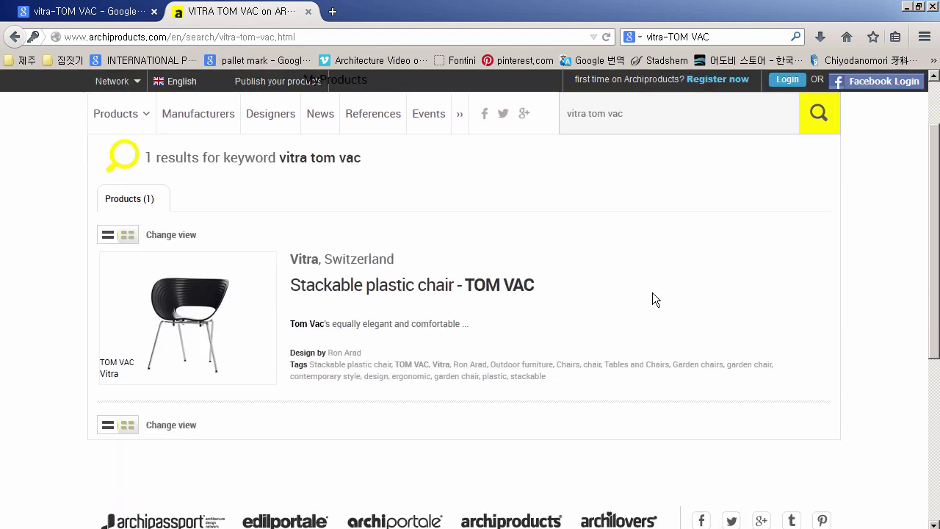
pyautogui.scroll(-2, 652, 294)
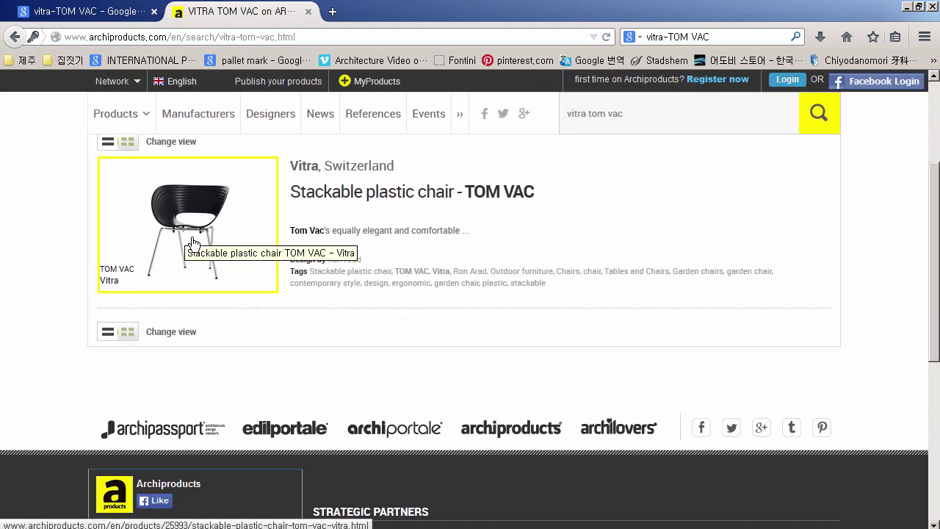
pyautogui.scroll(2, 294, 260)
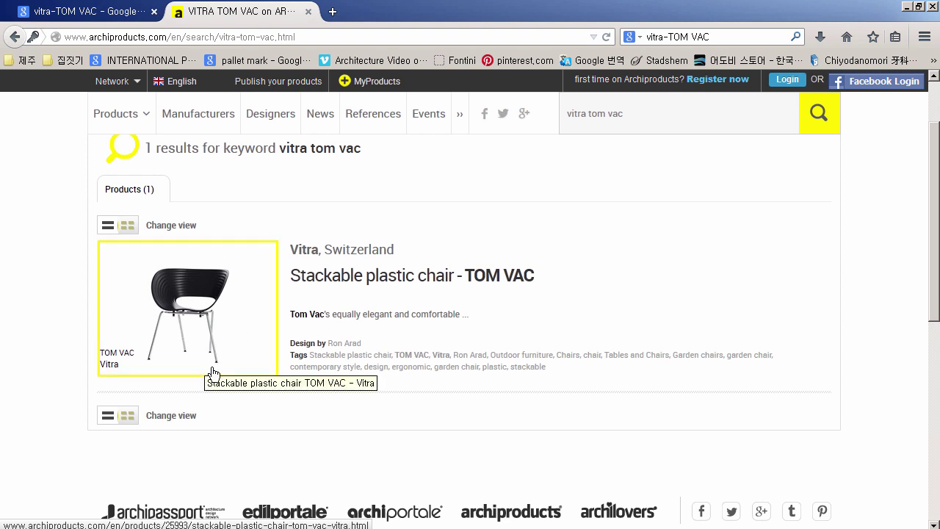
# Step: Open the TOM VAC product page and look through its details and gallery photo
pyautogui.click(213, 324)
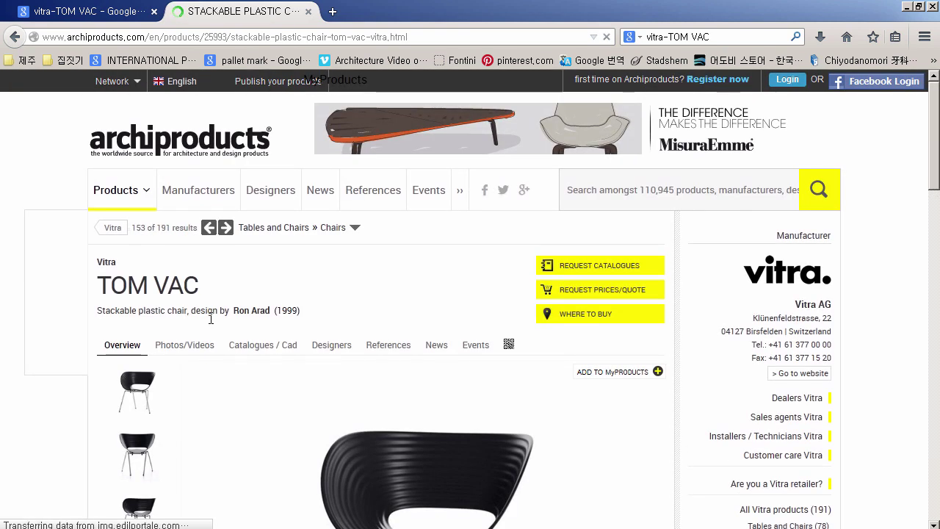
pyautogui.scroll(-5, 218, 320)
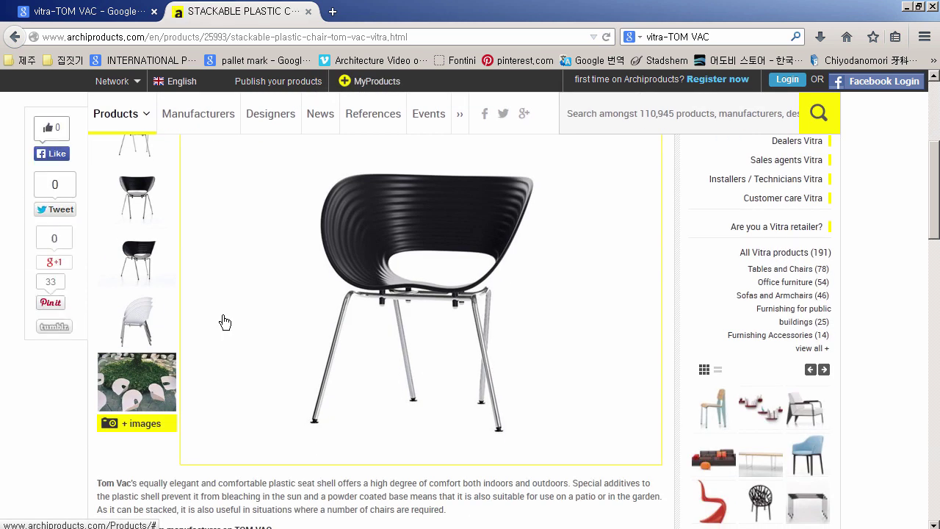
pyautogui.scroll(2, 225, 322)
pyautogui.scroll(-5, 143, 215)
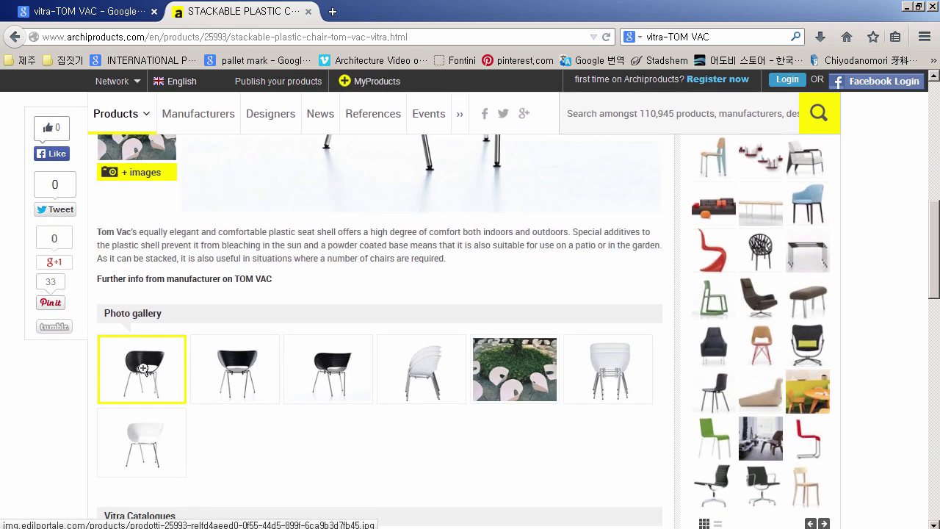
pyautogui.scroll(-4, 337, 423)
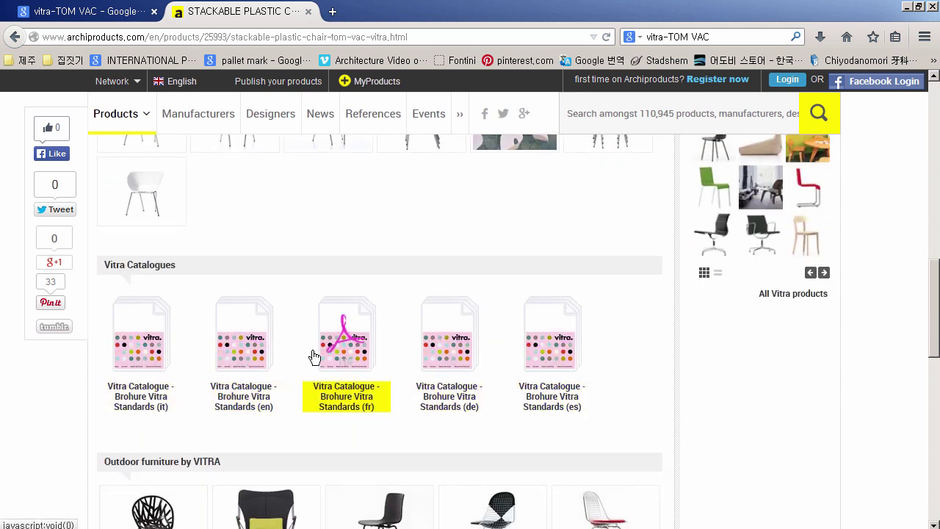
pyautogui.scroll(-2, 243, 357)
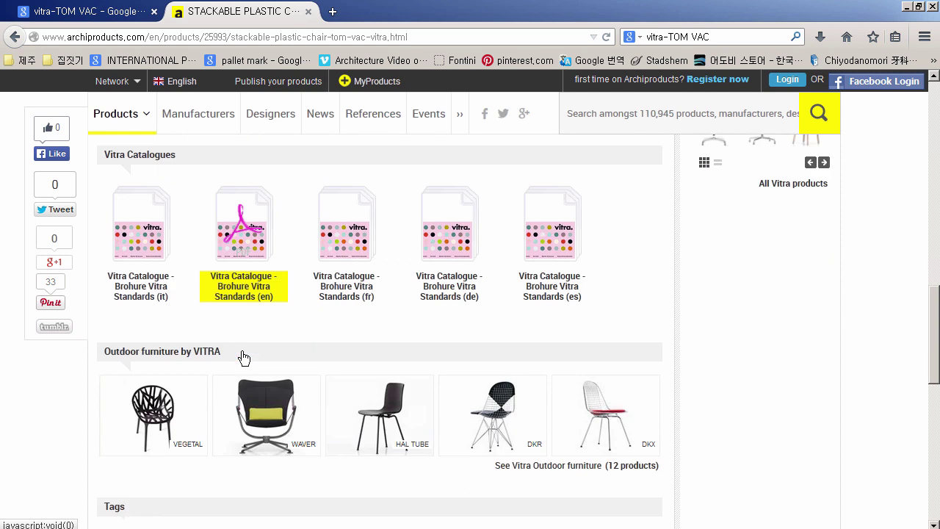
pyautogui.scroll(2, 243, 357)
pyautogui.scroll(1, 243, 358)
pyautogui.scroll(4, 414, 348)
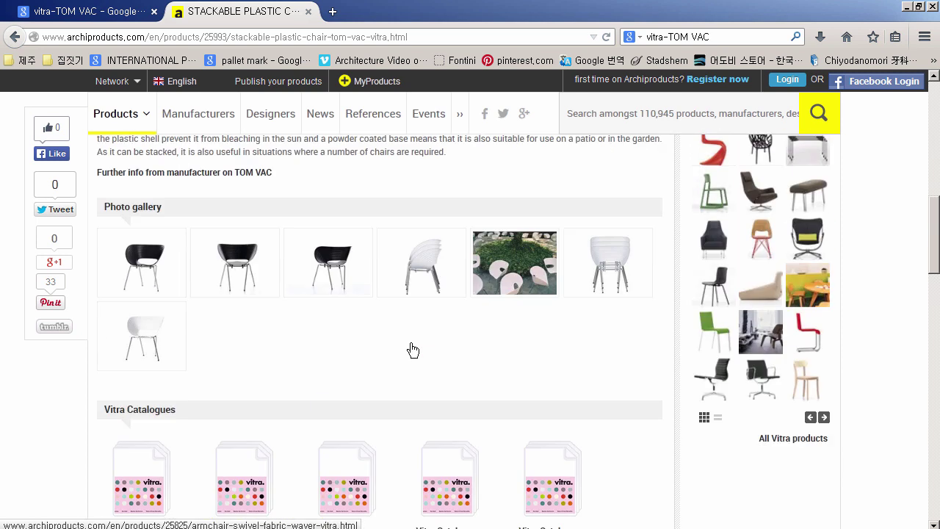
pyautogui.click(218, 297)
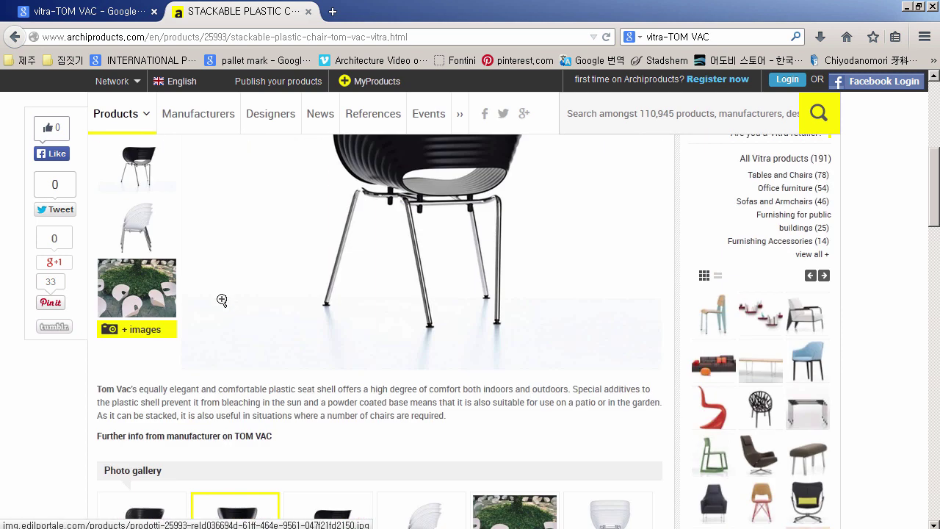
# Step: Browse the Photos/Videos tab, then go back to the Archiproducts home page
pyautogui.click(201, 184)
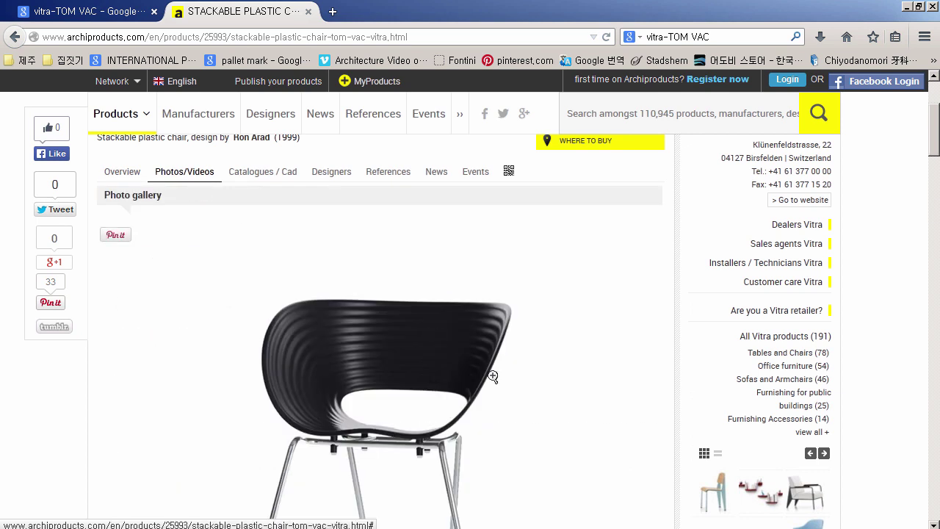
pyautogui.scroll(-4, 495, 376)
pyautogui.scroll(-2, 495, 377)
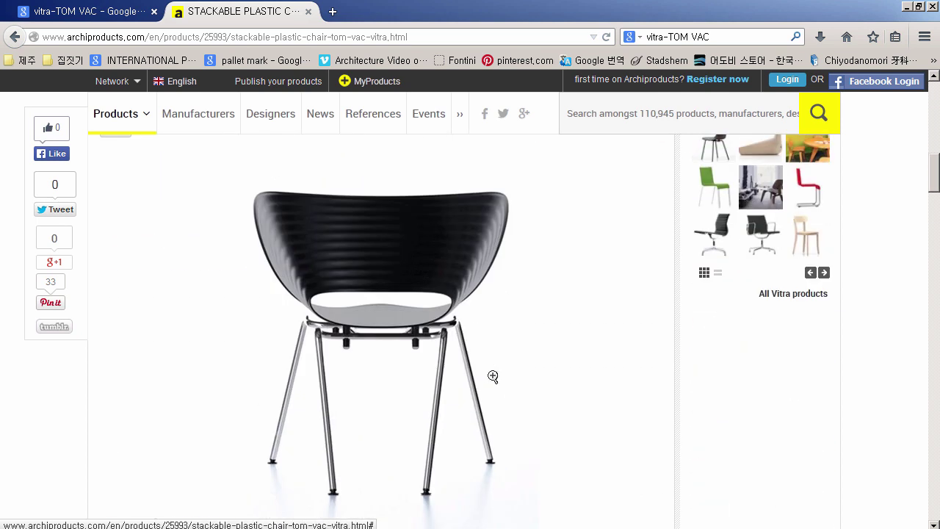
pyautogui.scroll(-1, 399, 321)
pyautogui.scroll(-2, 399, 321)
pyautogui.scroll(-4, 398, 321)
pyautogui.scroll(-3, 399, 321)
pyautogui.scroll(-2, 399, 321)
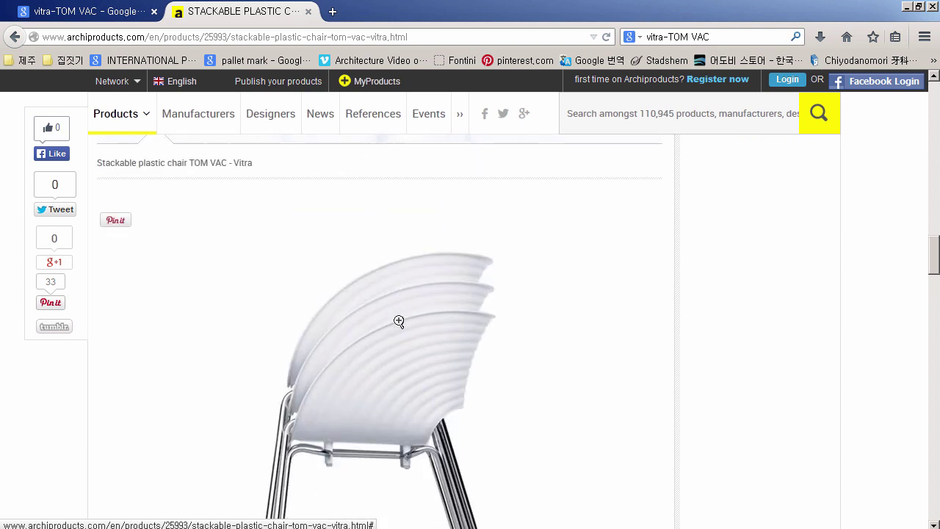
pyautogui.scroll(-3, 398, 320)
pyautogui.scroll(-3, 399, 321)
pyautogui.scroll(-3, 398, 321)
pyautogui.scroll(-3, 399, 321)
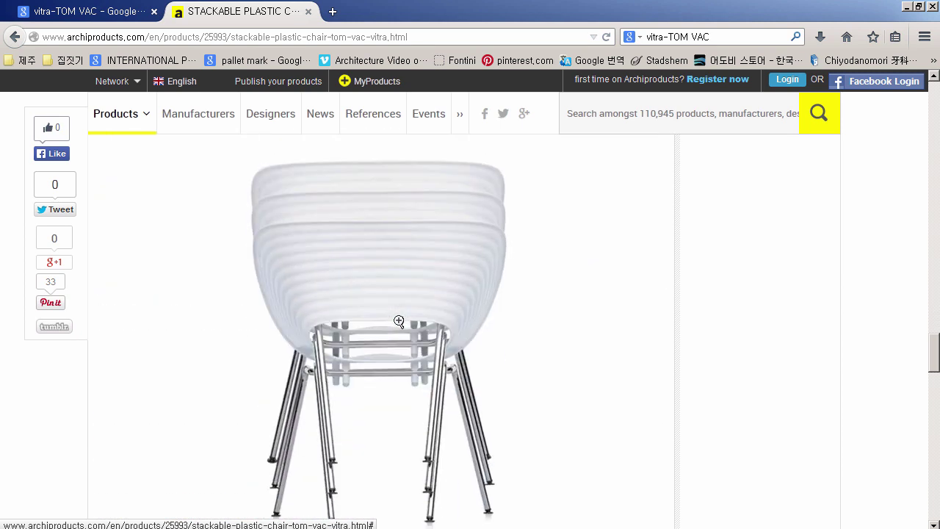
pyautogui.scroll(-3, 399, 321)
pyautogui.scroll(-3, 399, 321)
pyautogui.scroll(-2, 399, 321)
pyautogui.scroll(-4, 399, 321)
pyautogui.scroll(-3, 398, 321)
pyautogui.scroll(-3, 400, 323)
pyautogui.scroll(4, 401, 327)
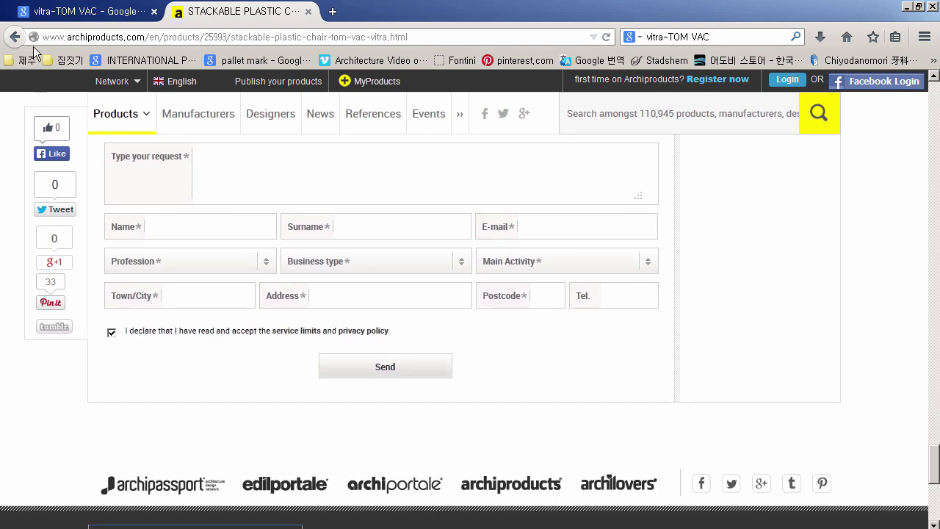
pyautogui.click(34, 37)
pyautogui.click(15, 37)
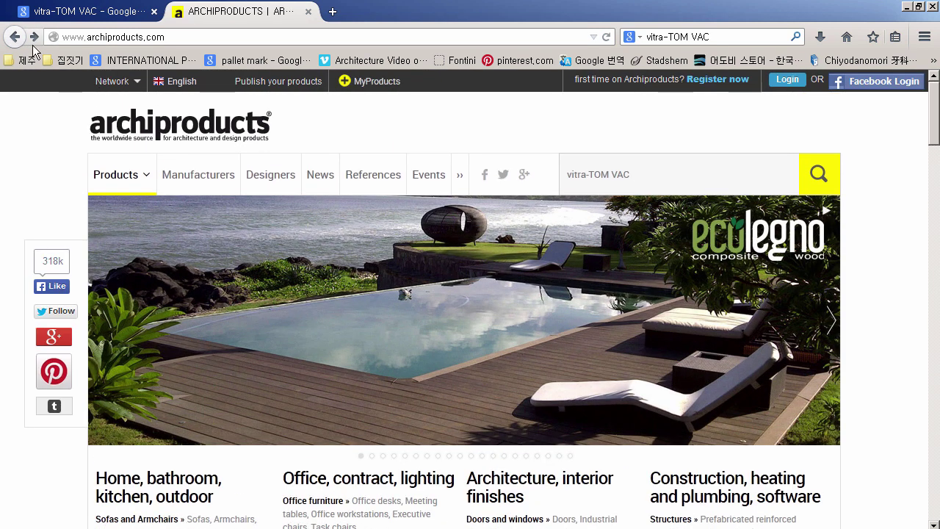
# Step: Go forward to the search results and reopen the TOM VAC product page
pyautogui.click(34, 37)
pyautogui.scroll(-5, 266, 256)
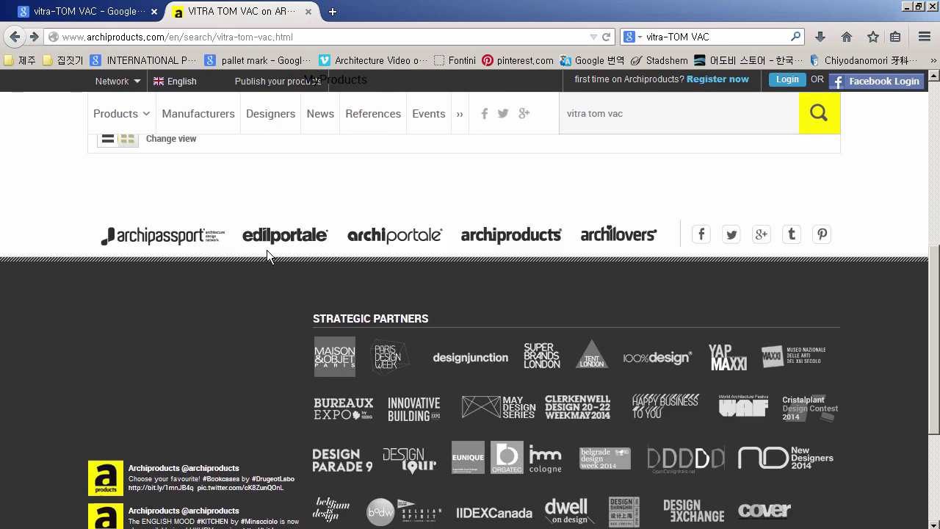
pyautogui.scroll(3, 195, 252)
pyautogui.click(194, 249)
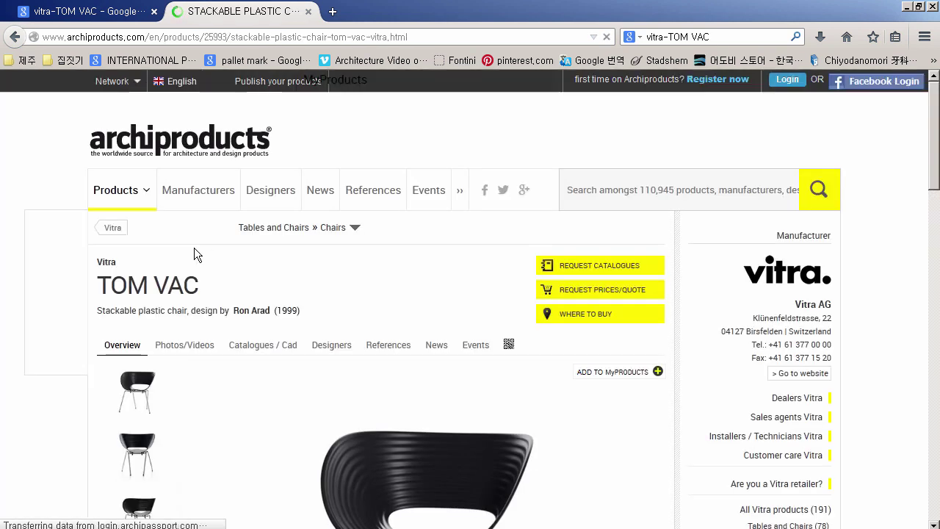
pyautogui.scroll(-5, 205, 257)
pyautogui.scroll(-4, 213, 265)
pyautogui.scroll(-3, 183, 309)
# Step: View the Italian Vitra Standards catalogue PDF without filling in the form, then close it and Firefox
pyautogui.click(174, 326)
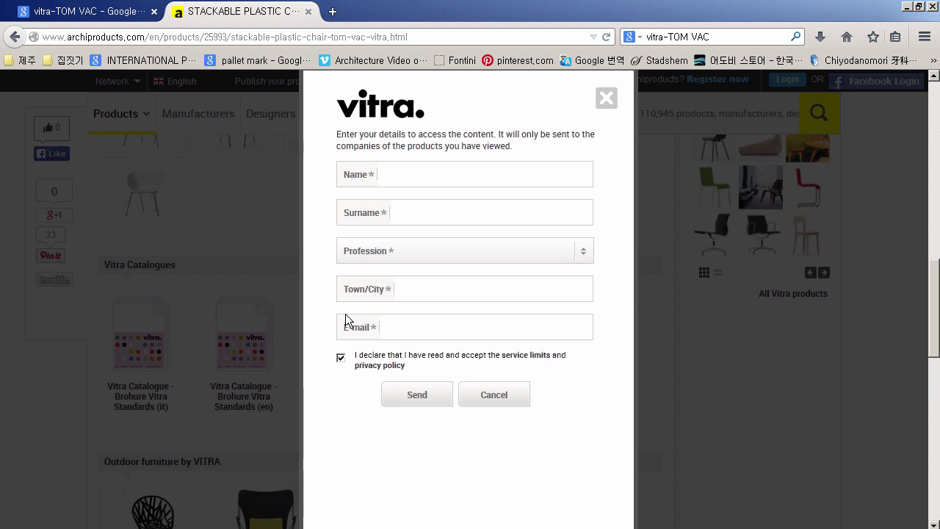
pyautogui.click(507, 406)
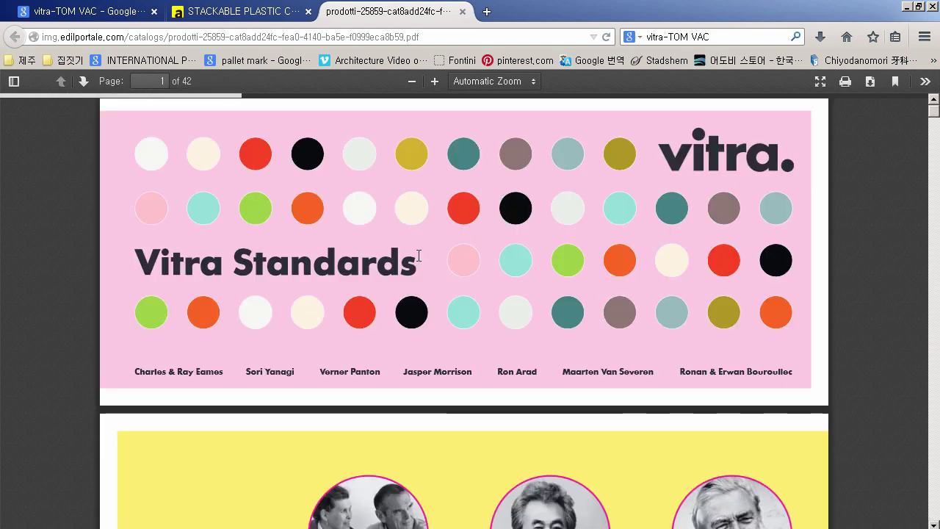
pyautogui.scroll(-5, 419, 255)
pyautogui.scroll(-5, 416, 277)
pyautogui.scroll(-5, 416, 277)
pyautogui.scroll(-5, 416, 277)
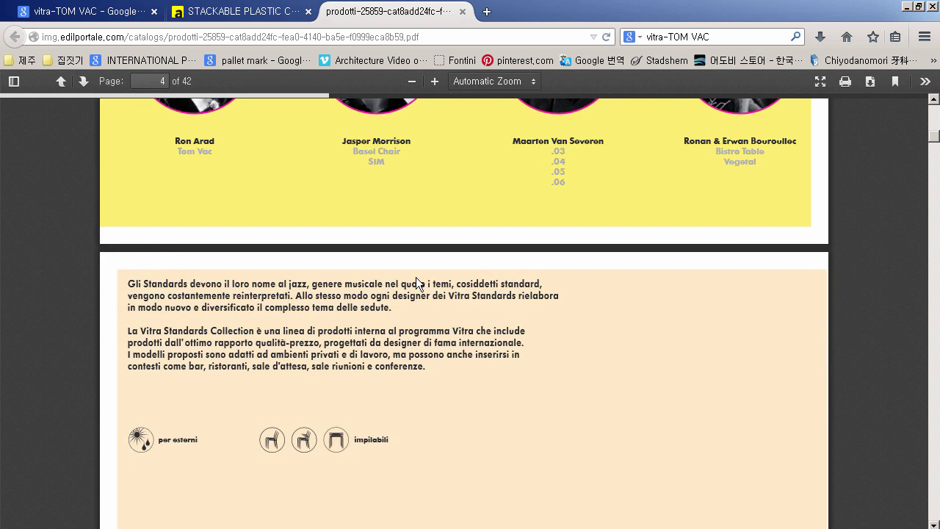
pyautogui.scroll(-3, 415, 277)
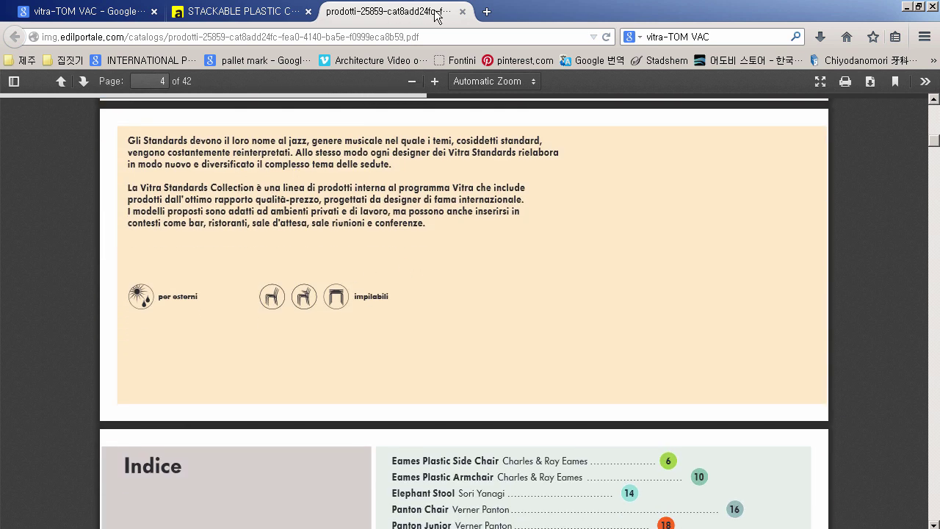
pyautogui.click(463, 12)
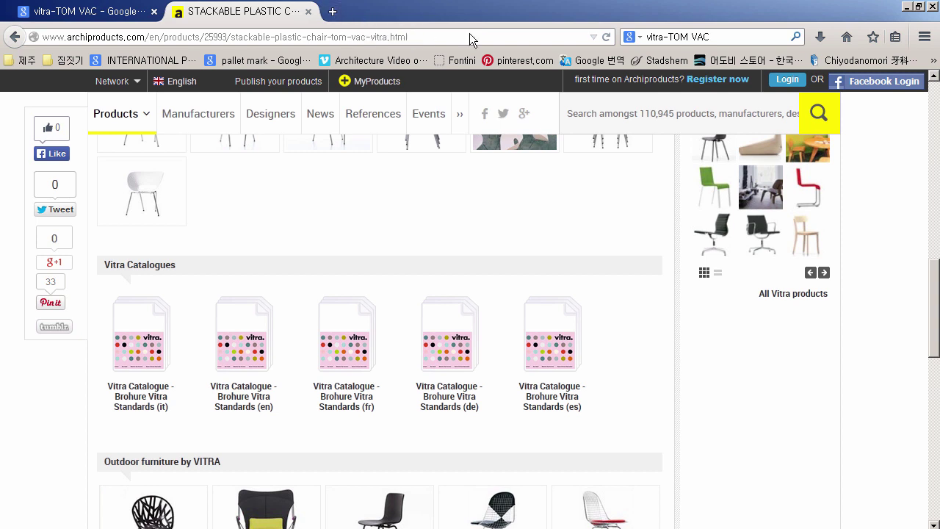
pyautogui.click(932, 7)
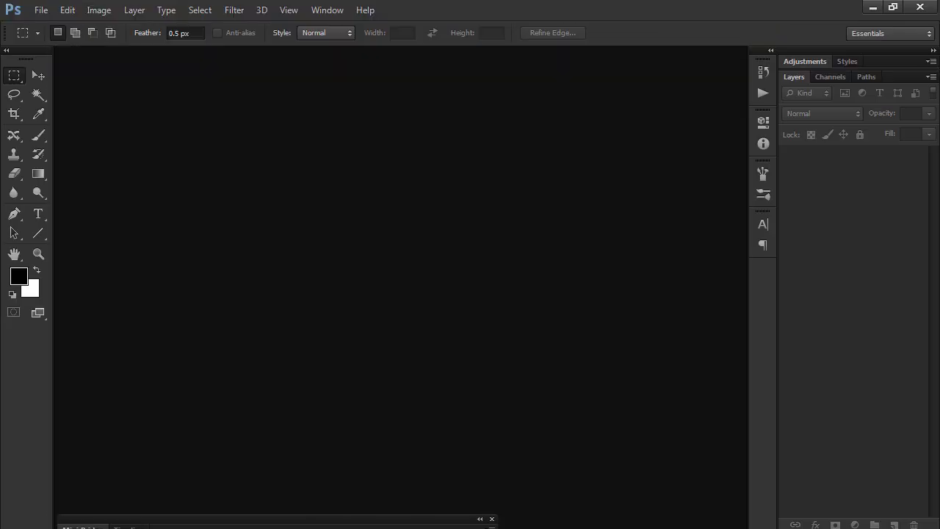
# Step: Import page 2 of the Tom Vac Product Sheet PDF into Photoshop at 300 ppi
pyautogui.hotkey('alt', 'Tab')
pyautogui.moveTo(363, 290); pyautogui.dragTo(473, 283)
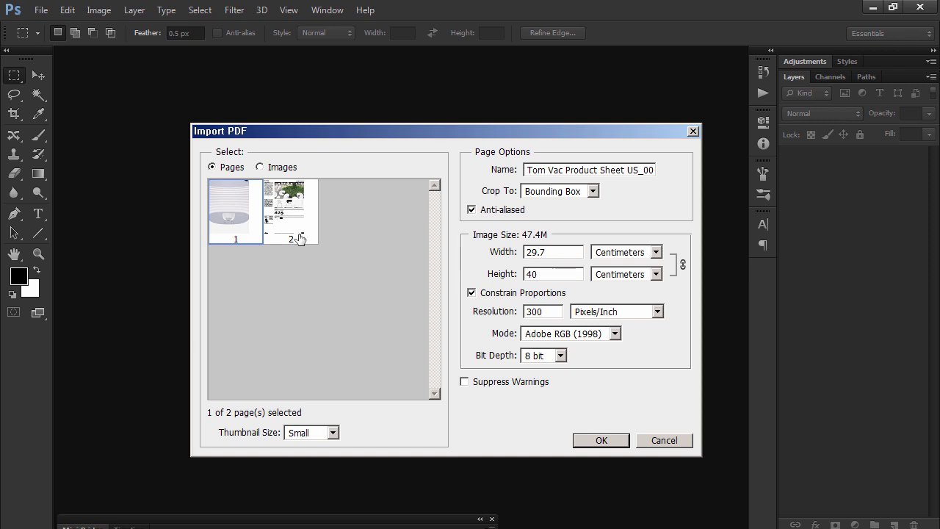
pyautogui.click(300, 217)
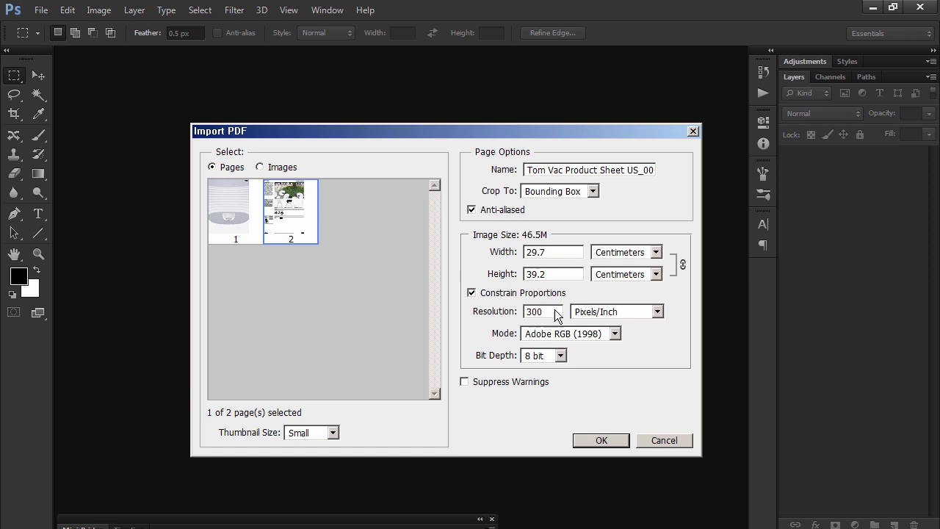
pyautogui.click(608, 443)
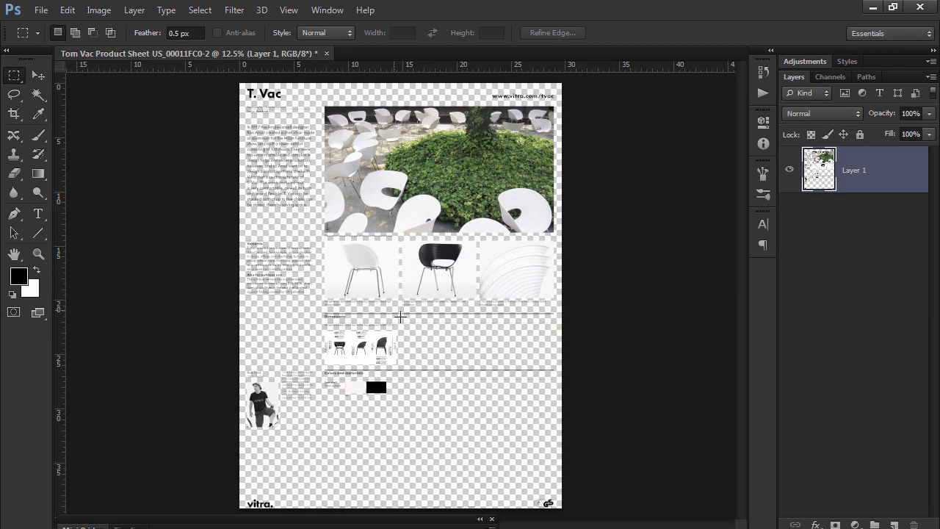
# Step: Select the chair drawing in the Dimensions section and start a Clipboard-sized new document
pyautogui.moveTo(385, 352)
pyautogui.mouseDown()
pyautogui.moveTo(416, 465)
pyautogui.moveTo(461, 330)
pyautogui.mouseUp()
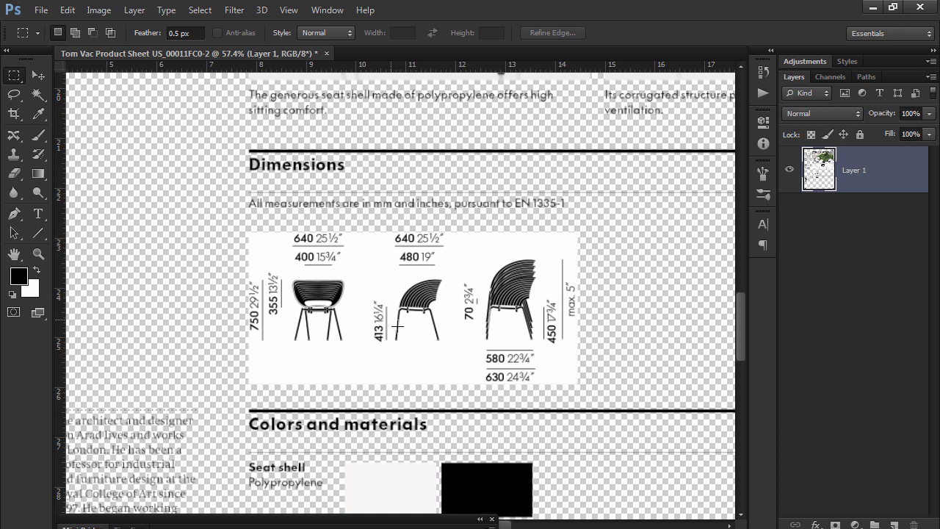
pyautogui.keyDown('alt'); pyautogui.scroll(2, 363, 312); pyautogui.keyUp('alt')
pyautogui.keyDown('alt'); pyautogui.scroll(2, 363, 312); pyautogui.keyUp('alt')
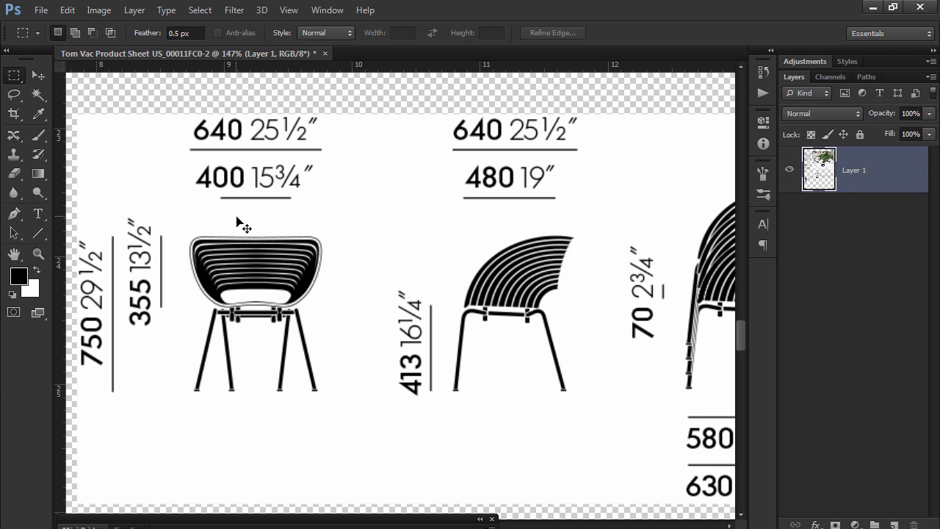
pyautogui.keyDown('alt'); pyautogui.scroll(-2, 237, 222); pyautogui.keyUp('alt')
pyautogui.keyDown('alt'); pyautogui.scroll(-2, 243, 223); pyautogui.keyUp('alt')
pyautogui.moveTo(268, 234); pyautogui.dragTo(618, 389)
pyautogui.keyDown('ctrl'); pyautogui.click(609, 393); pyautogui.keyUp('ctrl')
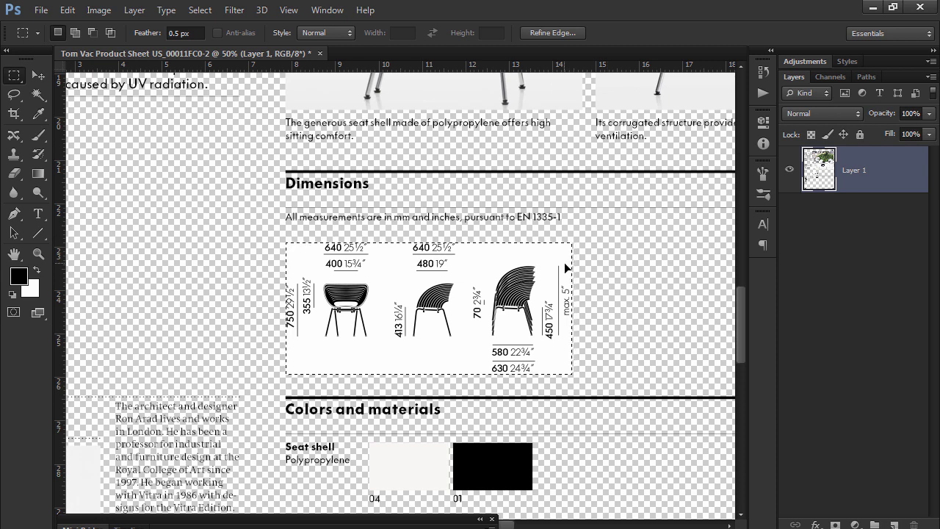
pyautogui.hotkey('ctrl', 'n')
# Step: Create the clipboard-sized document, paste the chair drawing and flatten it
pyautogui.press('Return')
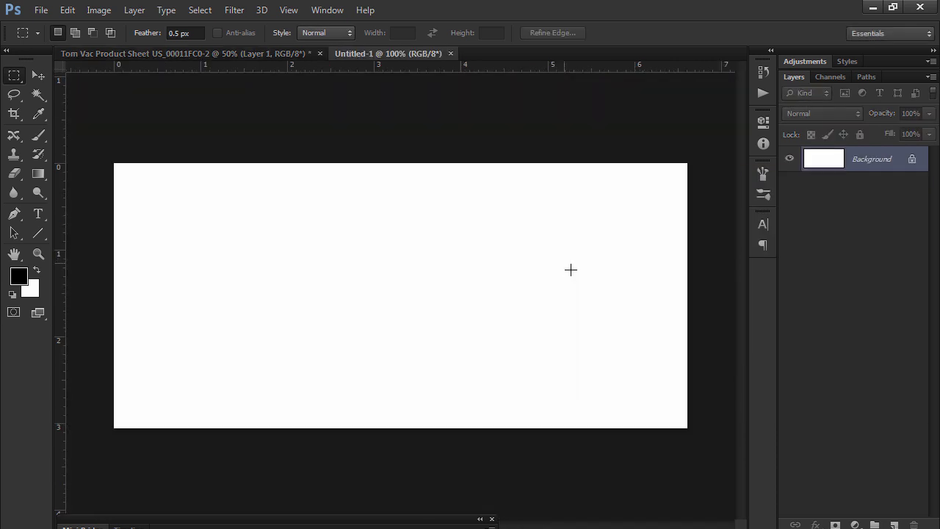
pyautogui.hotkey('ctrl', 'v')
pyautogui.hotkey('ctrl', 'e')
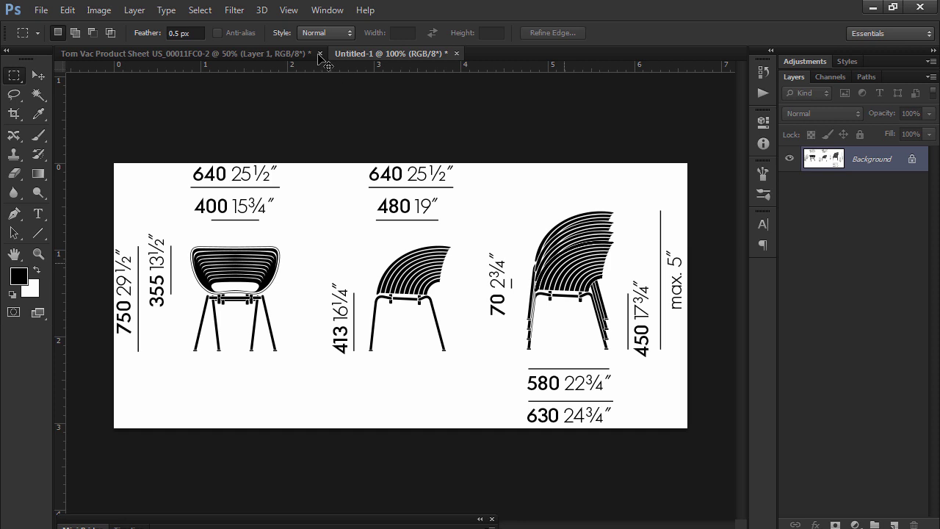
# Step: Save it as JPEG dwg.jpg in H:\2015-BigennerModeling_S2\4week-chair, then quit without saving the sheet
pyautogui.hotkey('ctrl', 's')
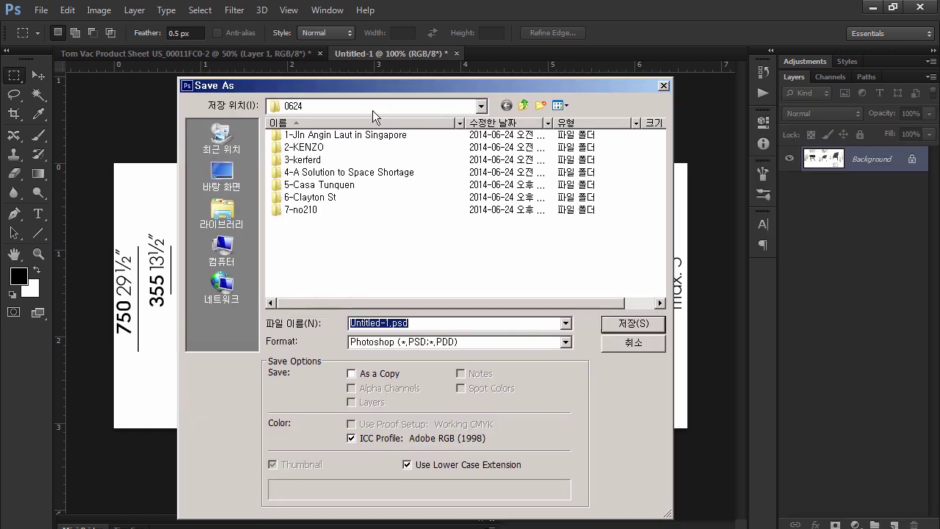
pyautogui.click(372, 110)
pyautogui.click(360, 262)
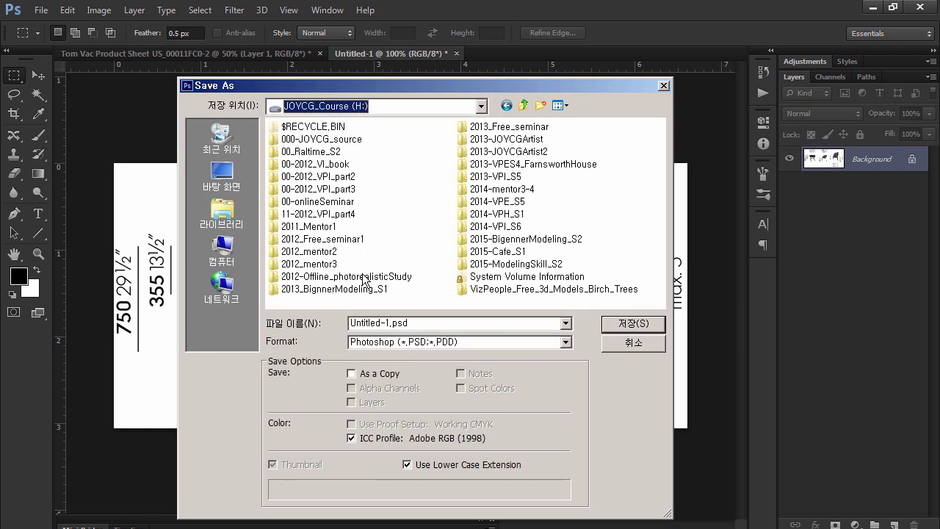
pyautogui.doubleClick(521, 240)
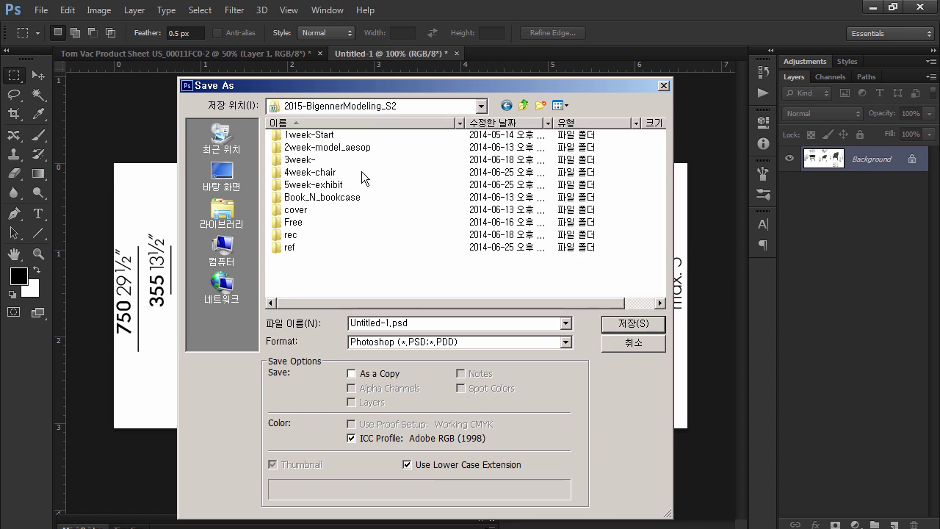
pyautogui.doubleClick(312, 171)
pyautogui.click(445, 342)
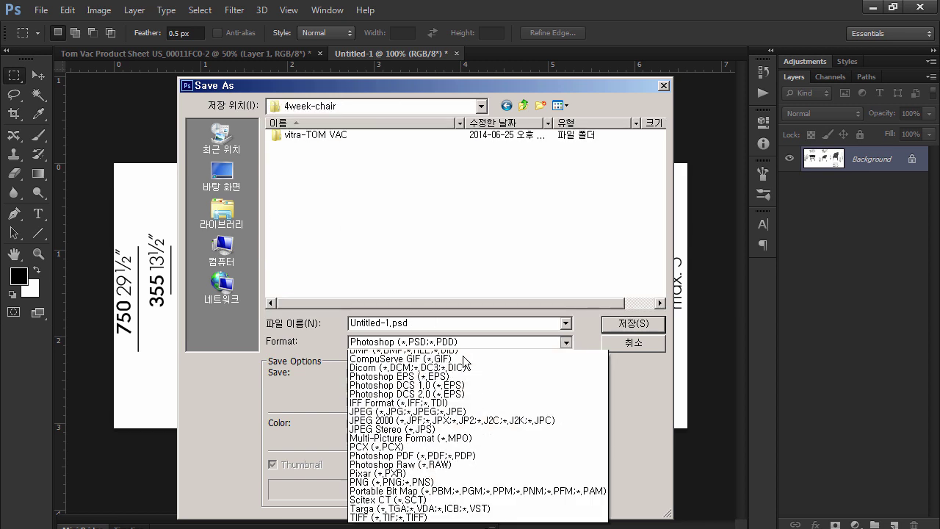
pyautogui.click(485, 444)
pyautogui.doubleClick(441, 324)
pyautogui.write('dwg')
pyautogui.press('Return')
pyautogui.press('Return')
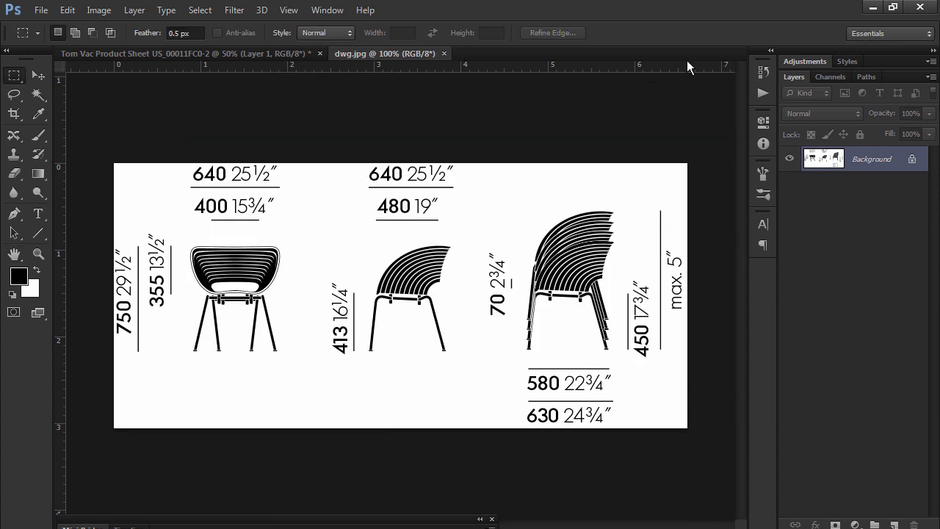
pyautogui.click(919, 6)
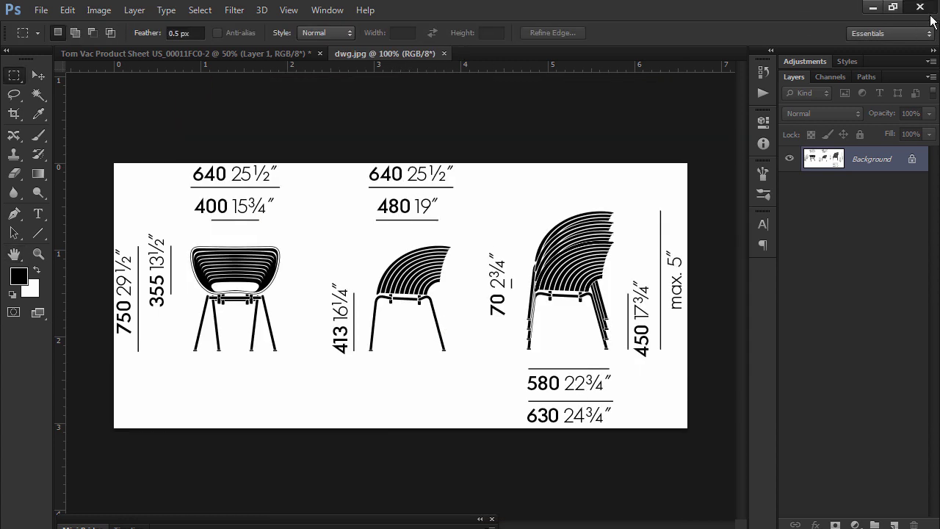
pyautogui.click(497, 219)
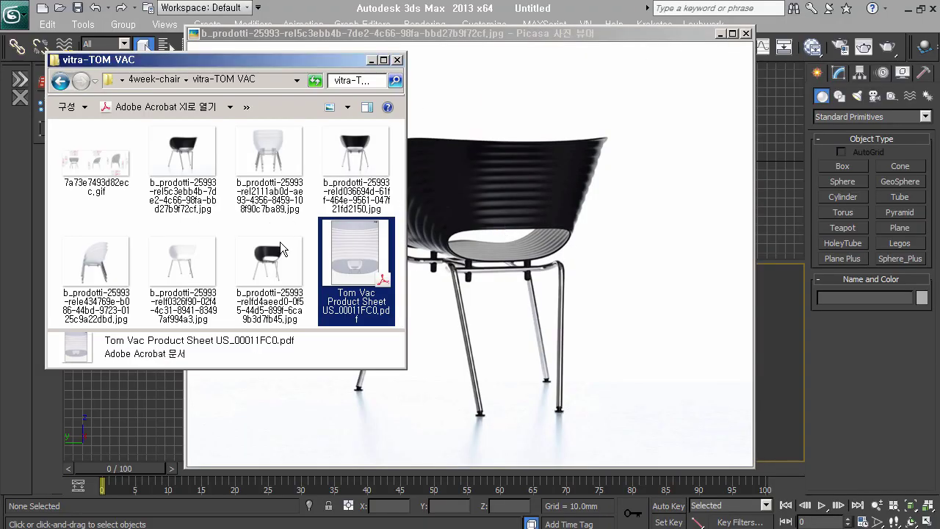
# Step: Select dwg.jpg in the 4week-chair folder and move the windows off the viewports
pyautogui.click(61, 81)
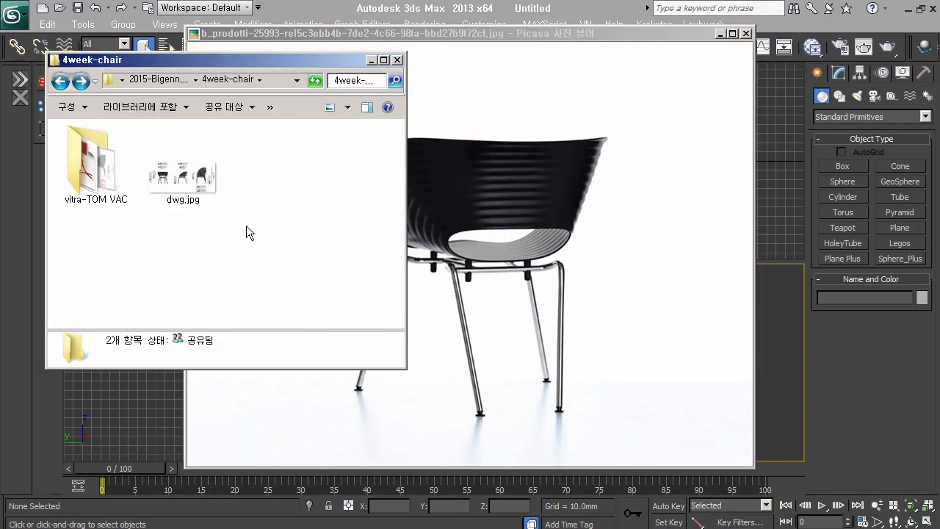
pyautogui.click(185, 190)
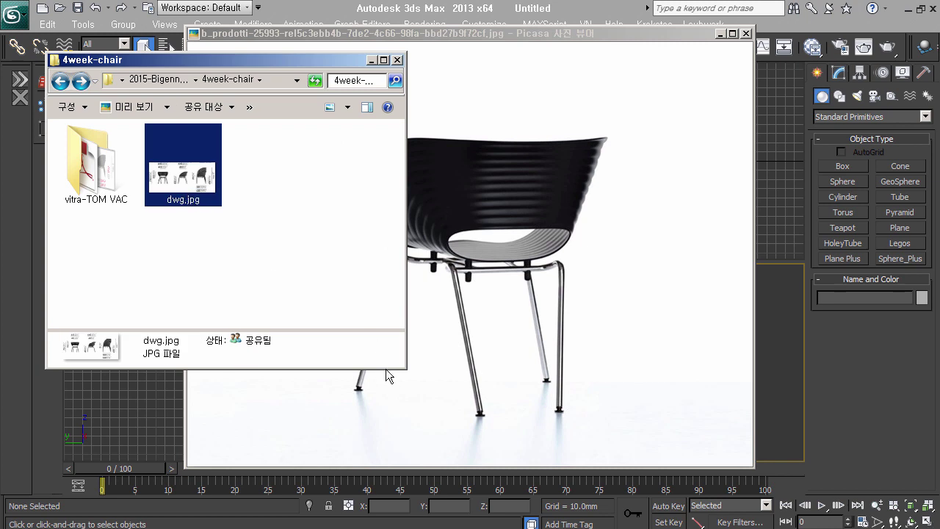
pyautogui.moveTo(414, 376); pyautogui.dragTo(661, 354)
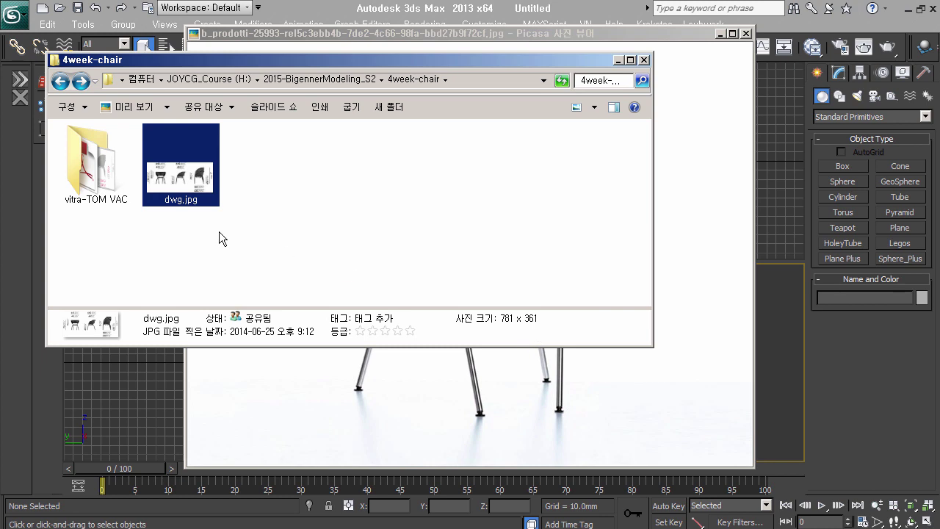
pyautogui.click(721, 34)
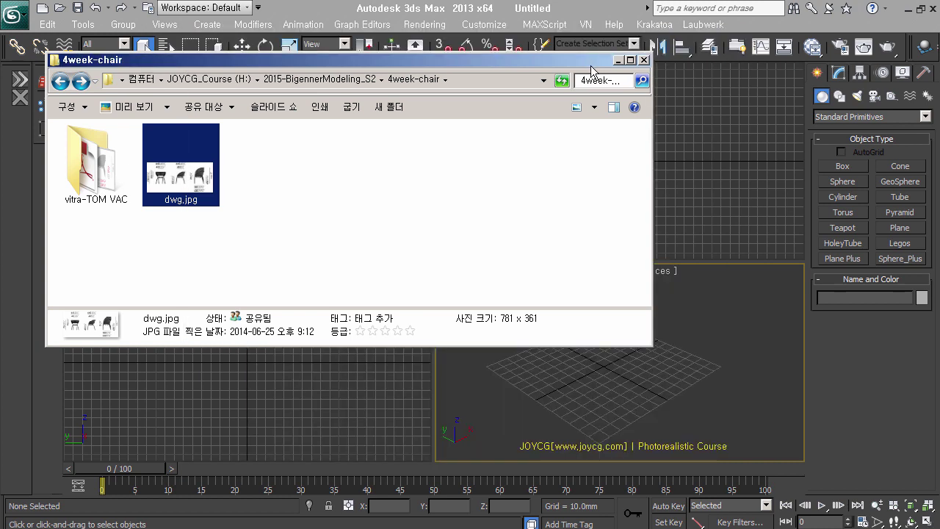
pyautogui.moveTo(592, 63); pyautogui.dragTo(632, 254)
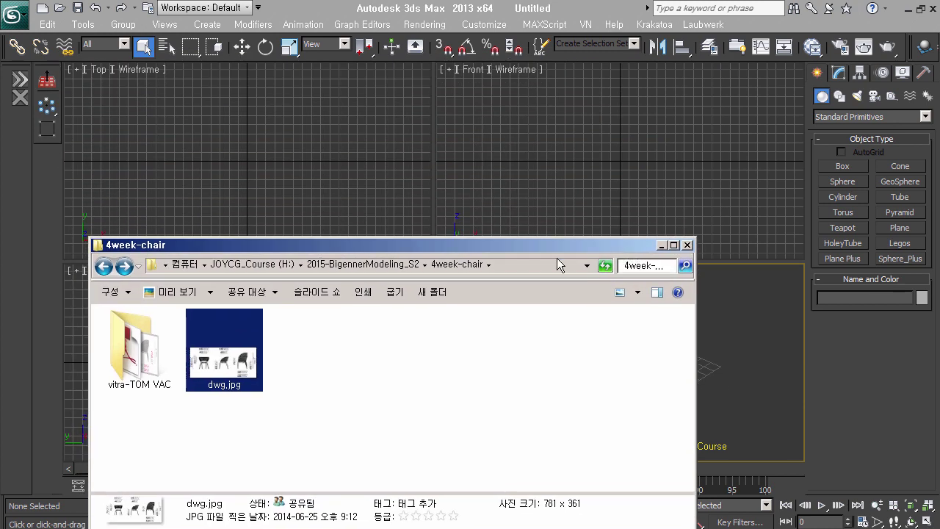
# Step: View dwg.jpg in the photo viewer, then close the viewer and the folder window
pyautogui.doubleClick(248, 380)
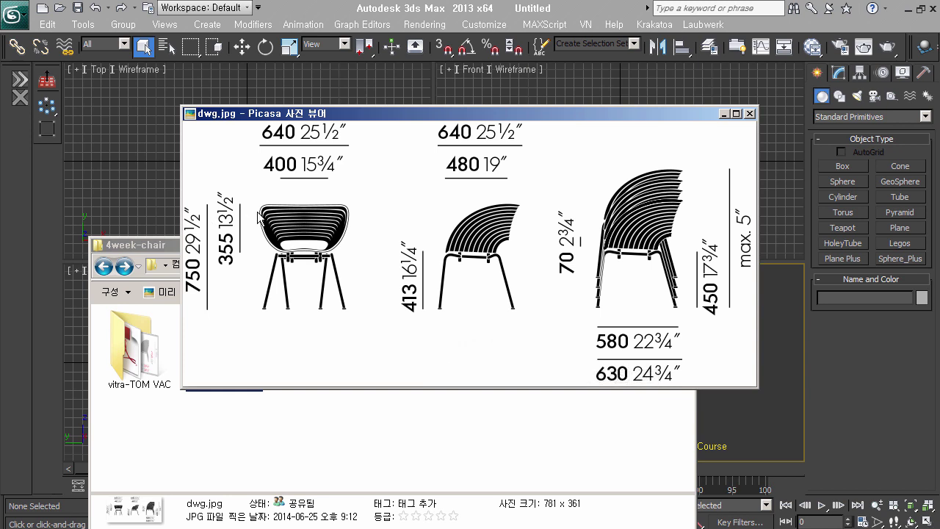
pyautogui.click(725, 114)
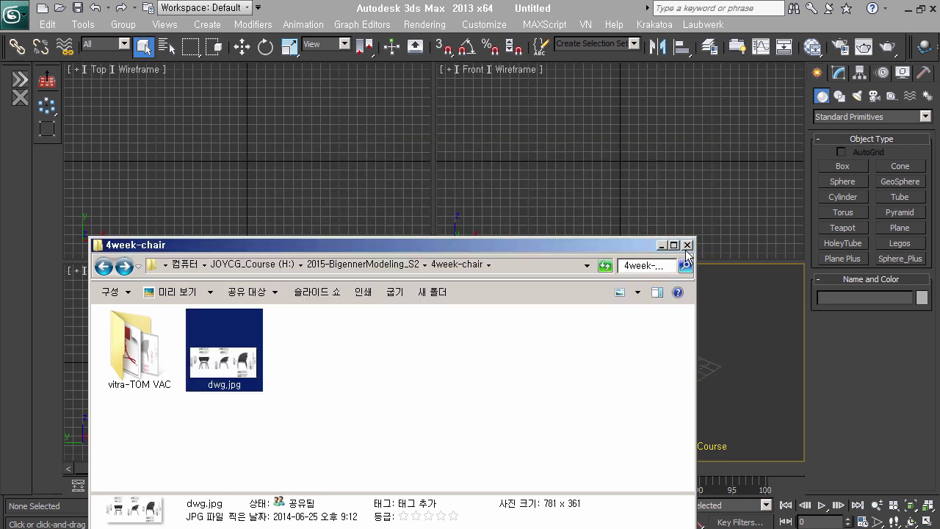
pyautogui.click(658, 245)
# Step: Create a box 640 mm long, 640 mm wide and 750 mm tall
pyautogui.click(842, 166)
pyautogui.moveTo(609, 347)
pyautogui.mouseDown()
pyautogui.moveTo(641, 430)
pyautogui.moveTo(591, 484)
pyautogui.mouseUp()
pyautogui.click(594, 350)
pyautogui.doubleClick(888, 391)
pyautogui.write('6')
pyautogui.press('Tab')
pyautogui.write('640')
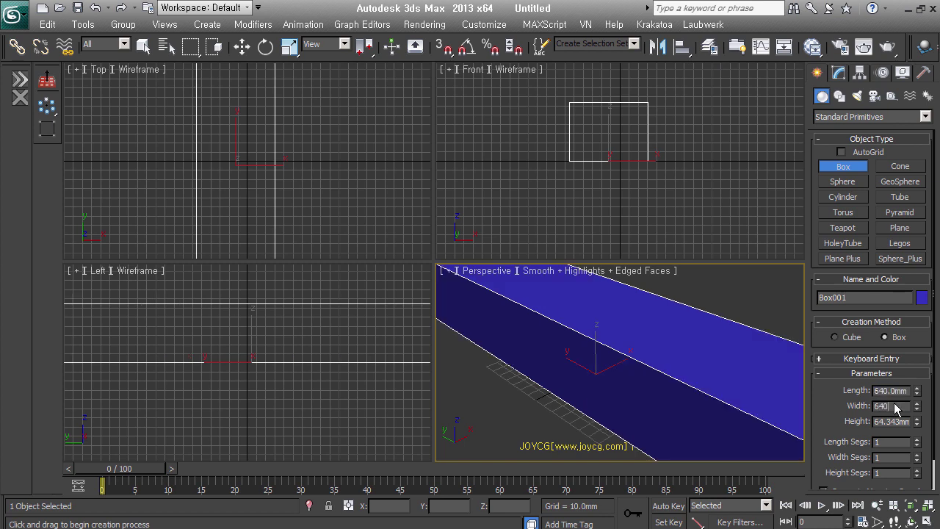
pyautogui.press('Tab')
pyautogui.write('7')
pyautogui.press('Return')
pyautogui.rightClick(590, 346)
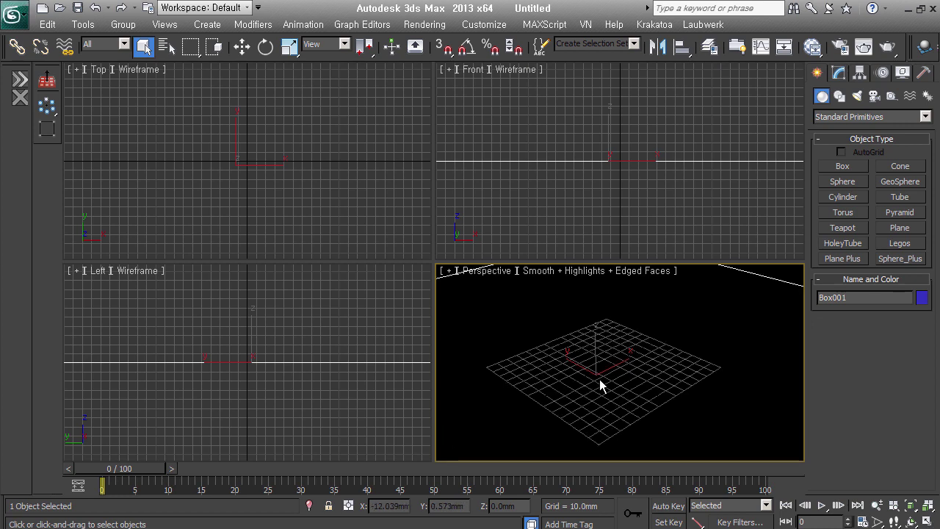
# Step: Zoom all views to fit the box and hide the viewport grids
pyautogui.press('z')
pyautogui.keyDown('alt'); pyautogui.moveTo(706, 378); pyautogui.dragTo(686, 384, button='middle'); pyautogui.keyUp('alt')
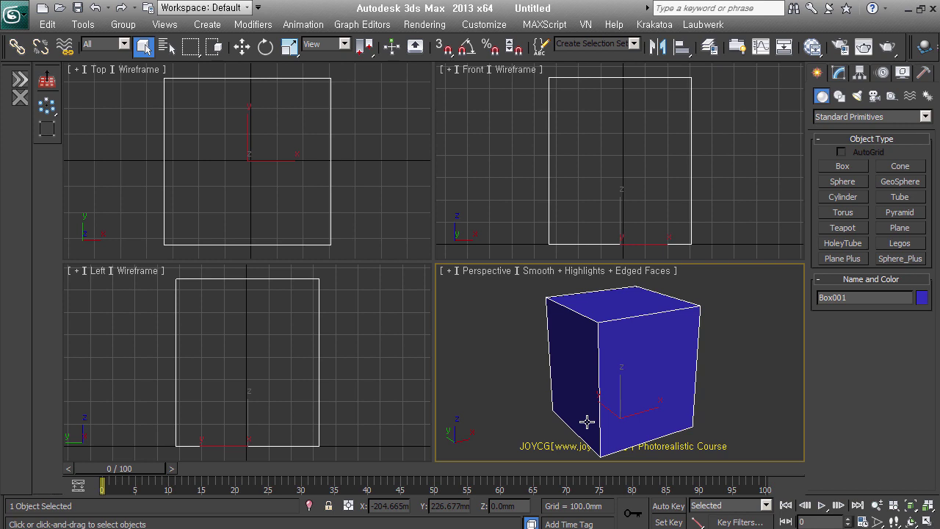
pyautogui.press('g')
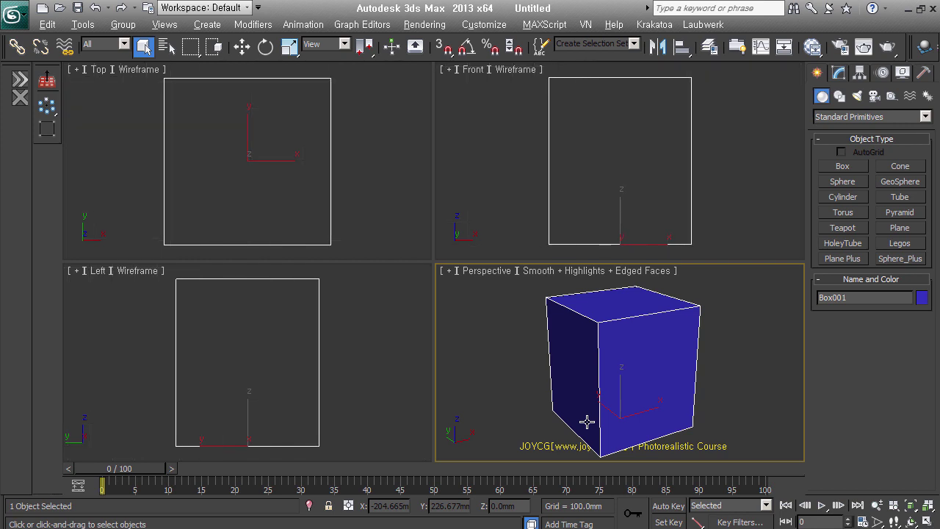
# Step: Split the box height into 2 segments and check the reference drawing
pyautogui.click(839, 72)
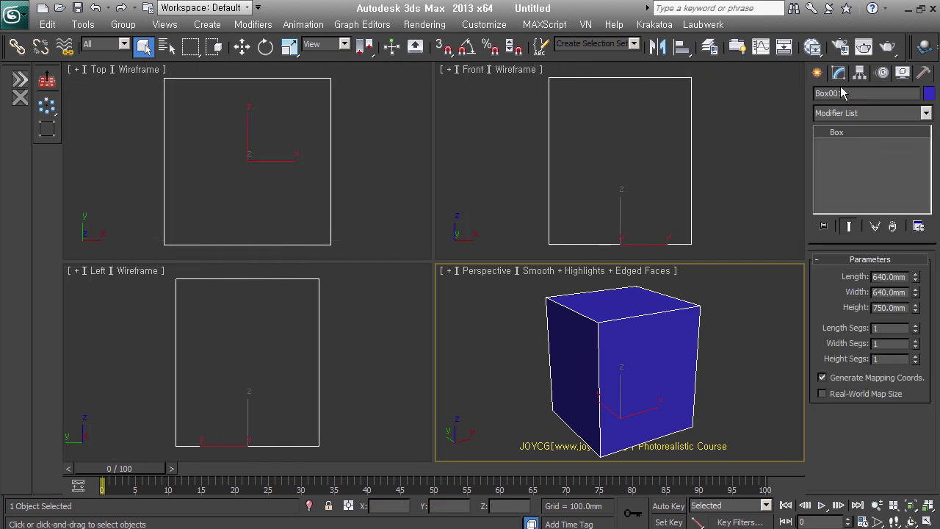
pyautogui.click(916, 355)
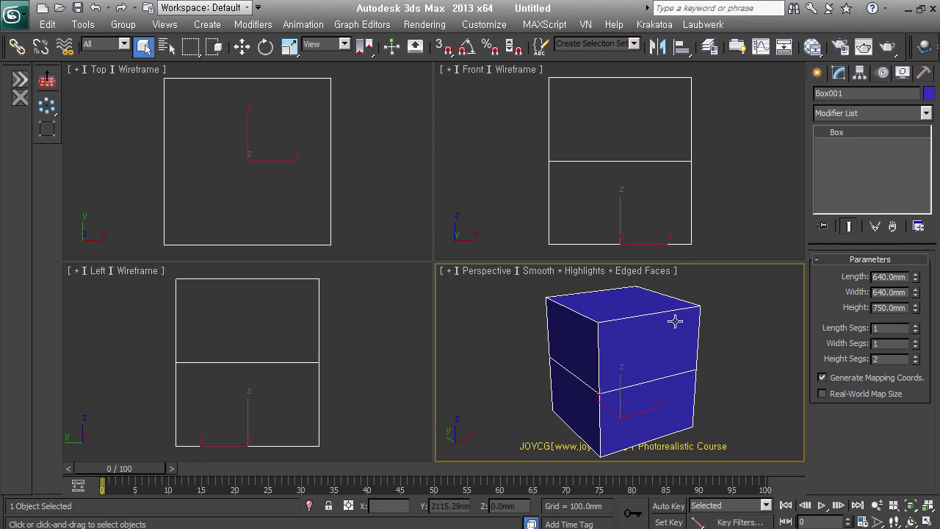
pyautogui.hotkey('alt', 'Tab')
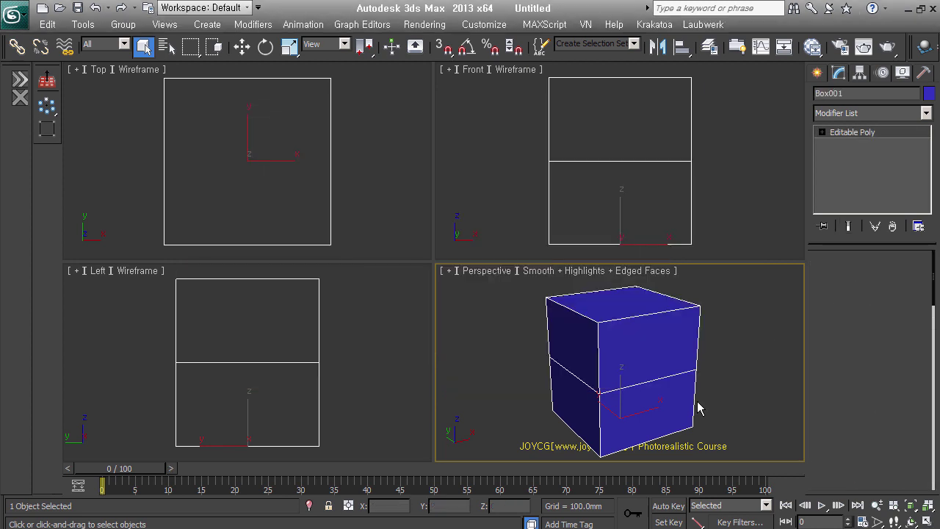
# Step: Select the box's middle edge loop for moving in an orthographic view
pyautogui.press('2')
pyautogui.doubleClick(670, 381)
pyautogui.keyDown('alt'); pyautogui.moveTo(717, 413); pyautogui.dragTo(594, 398, button='middle'); pyautogui.keyUp('alt')
pyautogui.rightClick(624, 312)
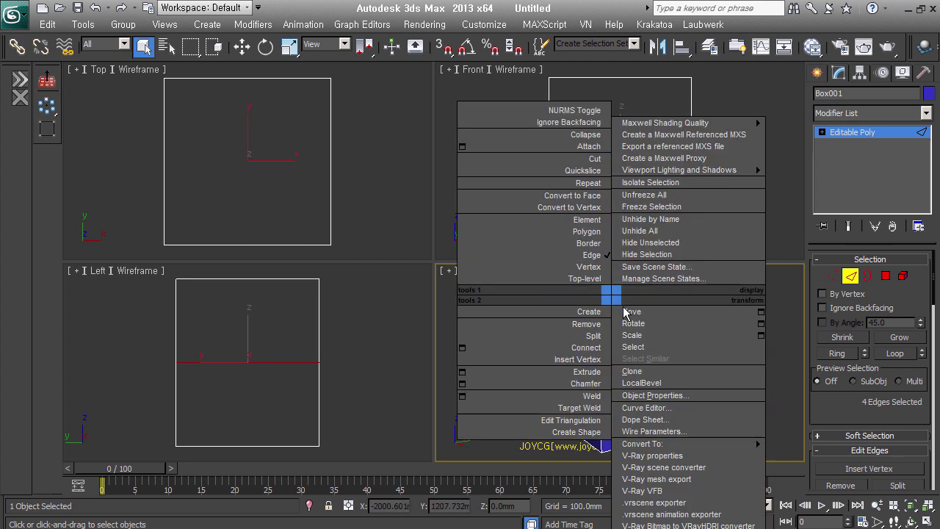
pyautogui.click(630, 315)
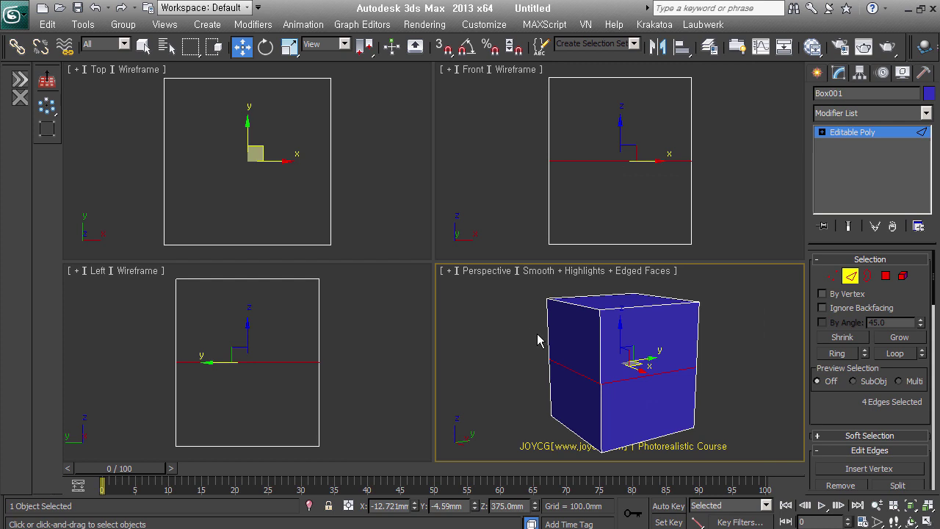
pyautogui.press('u')
pyautogui.keyDown('alt'); pyautogui.moveTo(673, 391); pyautogui.dragTo(663, 394, button='middle'); pyautogui.keyUp('alt')
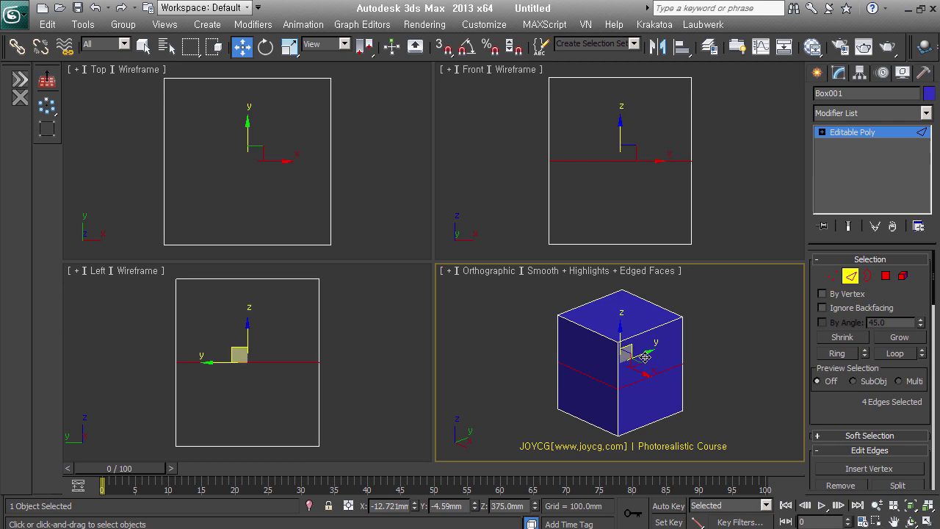
# Step: Snap the edge loop upward, set its Z height to 413 mm, then view the drawing
pyautogui.press('s')
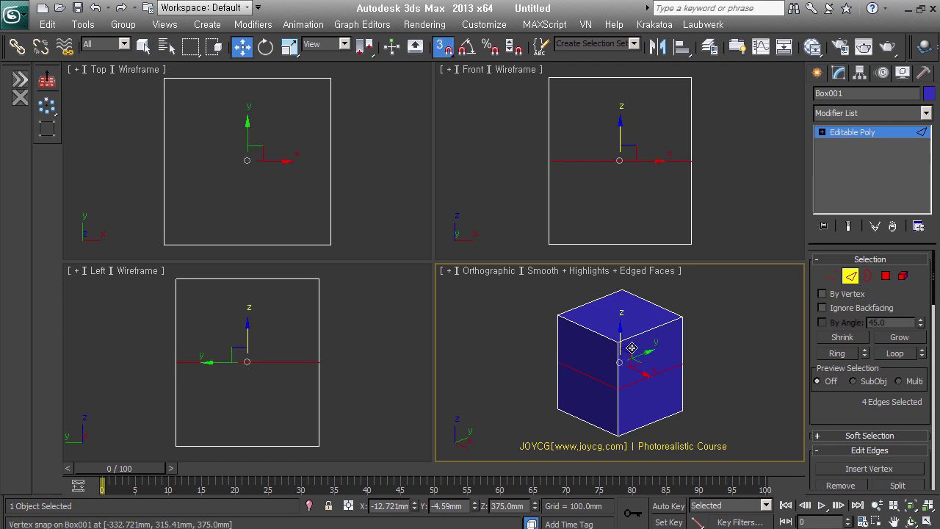
pyautogui.moveTo(632, 350); pyautogui.dragTo(635, 443)
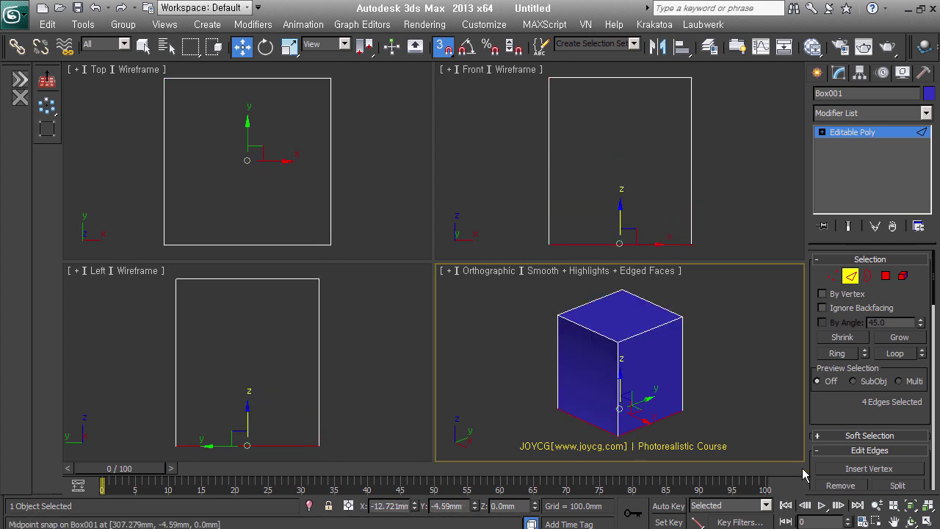
pyautogui.doubleClick(514, 505)
pyautogui.write('413')
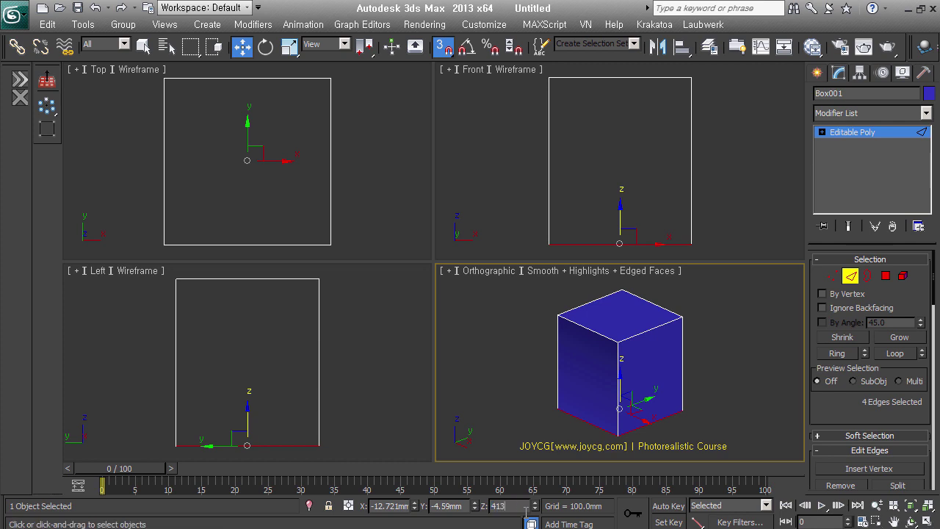
pyautogui.press('Return')
pyautogui.hotkey('alt', 'Tab')
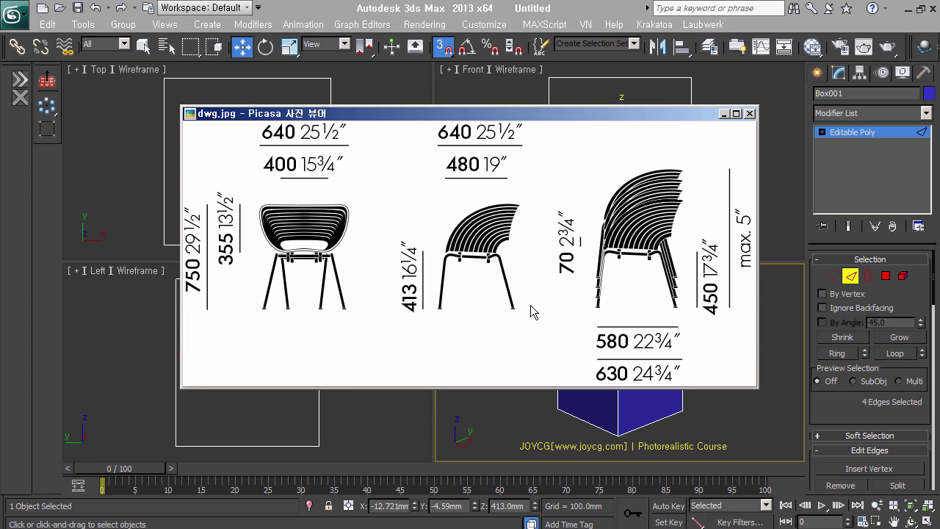
# Step: Leave edge editing, turn snapping off and make Box001 see-through with Alt+X
pyautogui.click(850, 276)
pyautogui.keyDown('alt'); pyautogui.moveTo(669, 371); pyautogui.dragTo(713, 373, button='middle'); pyautogui.keyUp('alt')
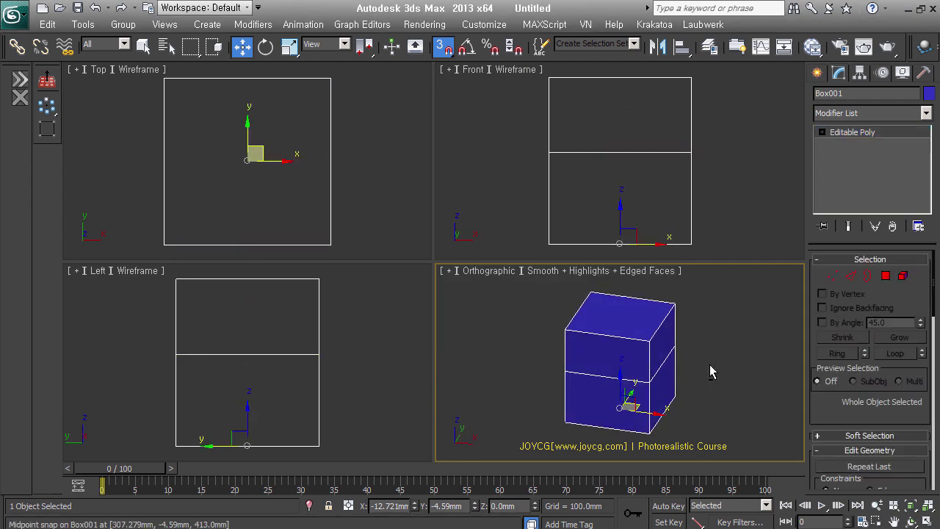
pyautogui.press('s')
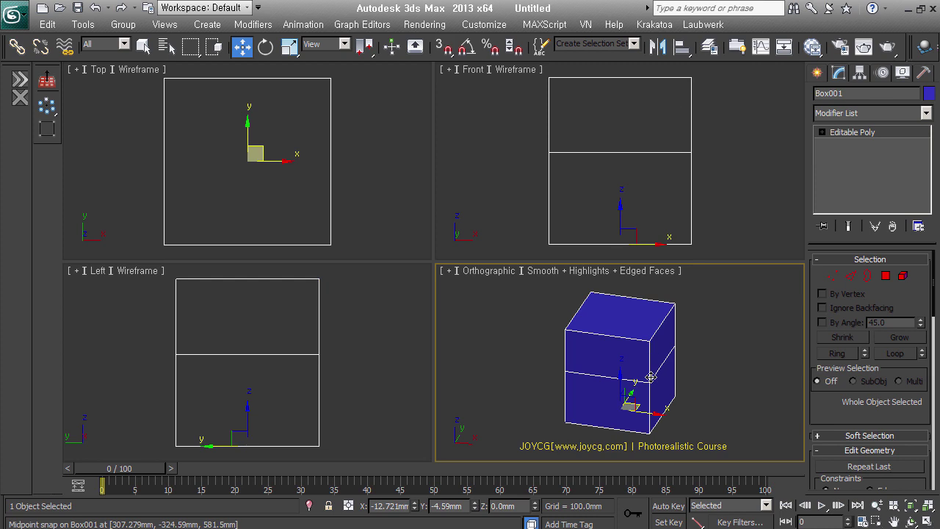
pyautogui.hotkey('alt', 'x')
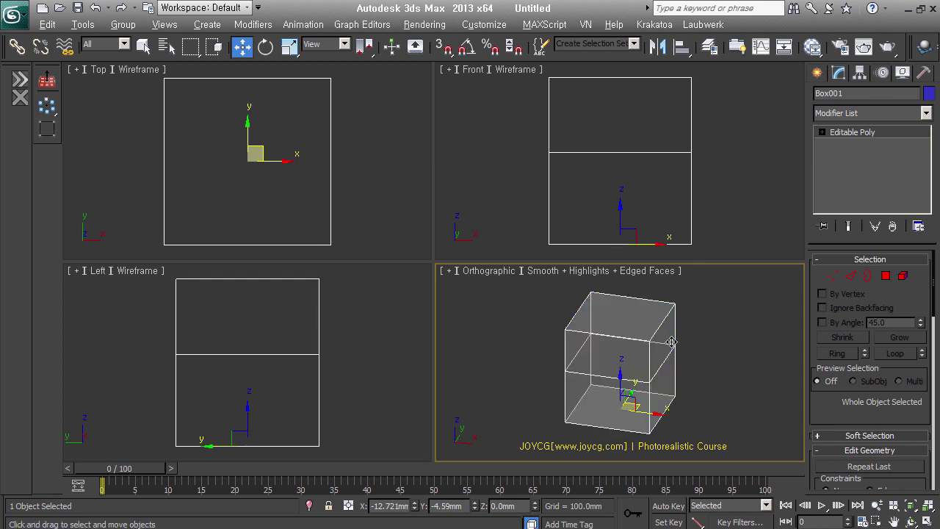
pyautogui.moveTo(683, 394)
pyautogui.keyDown('alt'); pyautogui.mouseDown(button='middle')
pyautogui.moveTo(688, 382)
pyautogui.moveTo(674, 373)
pyautogui.moveTo(672, 387)
pyautogui.mouseUp(button='middle'); pyautogui.keyUp('alt')
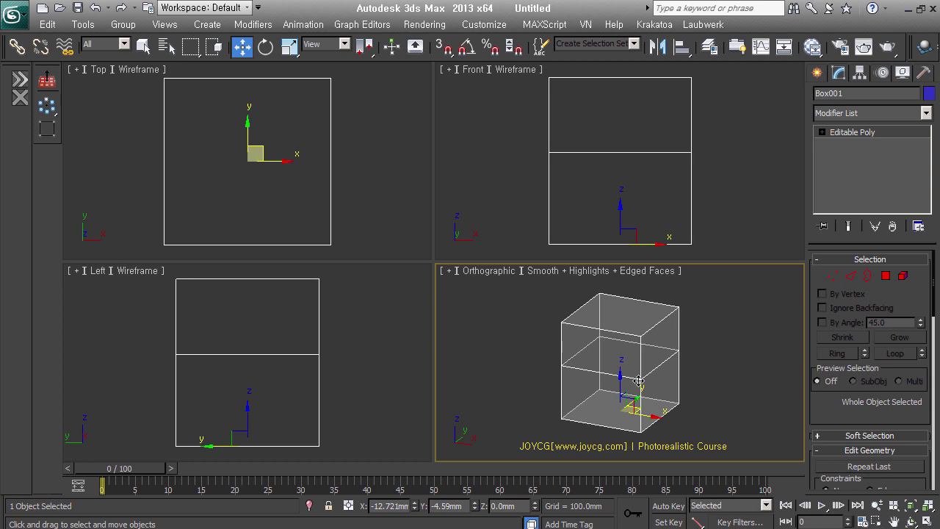
# Step: Set Box001's Visibility to 0.0 in Object Properties and apply it
pyautogui.rightClick(646, 346)
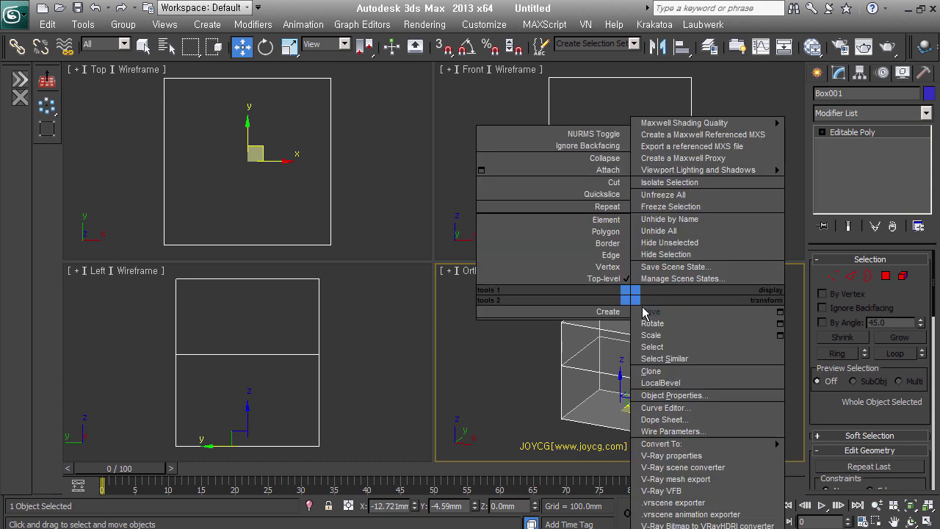
pyautogui.click(668, 395)
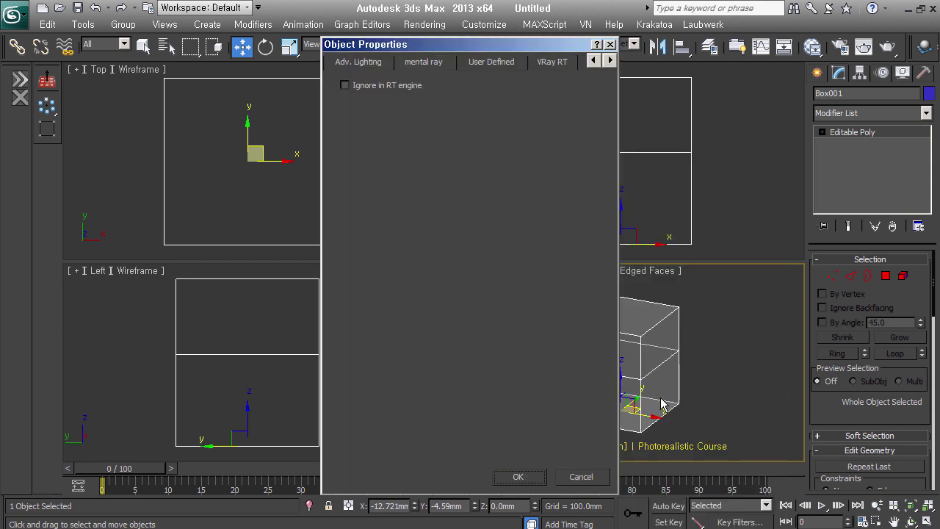
pyautogui.click(593, 60)
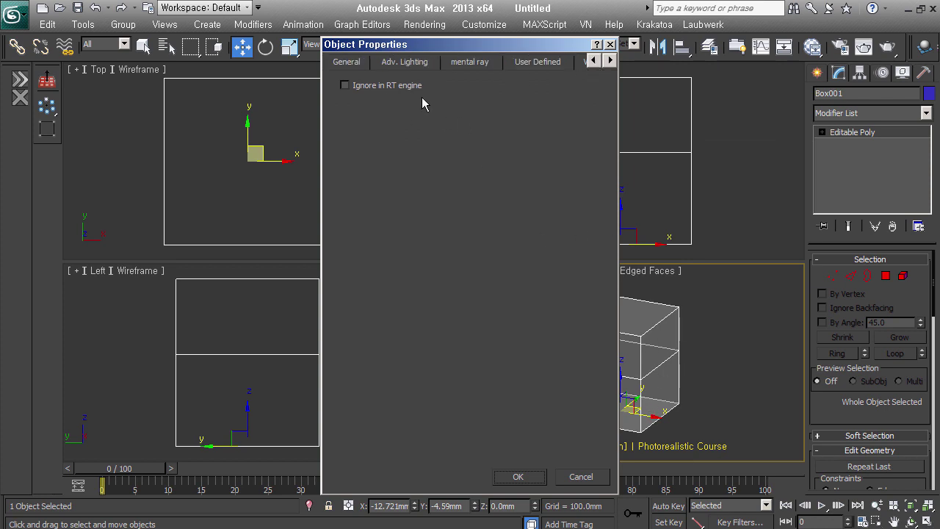
pyautogui.click(356, 63)
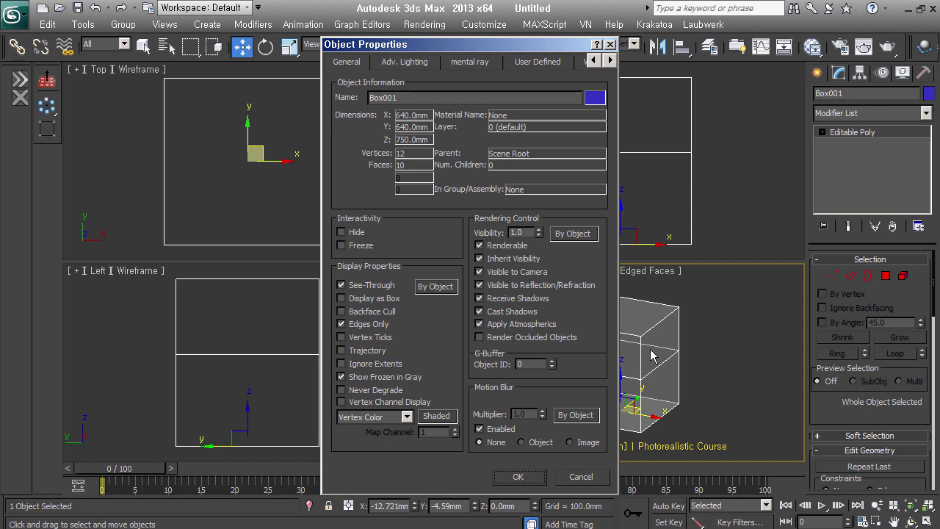
pyautogui.moveTo(529, 233); pyautogui.dragTo(513, 234)
pyautogui.press('Return')
pyautogui.click(532, 481)
pyautogui.moveTo(721, 401)
pyautogui.keyDown('alt'); pyautogui.mouseDown(button='middle')
pyautogui.moveTo(603, 381)
pyautogui.moveTo(702, 378)
pyautogui.mouseUp(button='middle'); pyautogui.keyUp('alt')
pyautogui.click(706, 338)
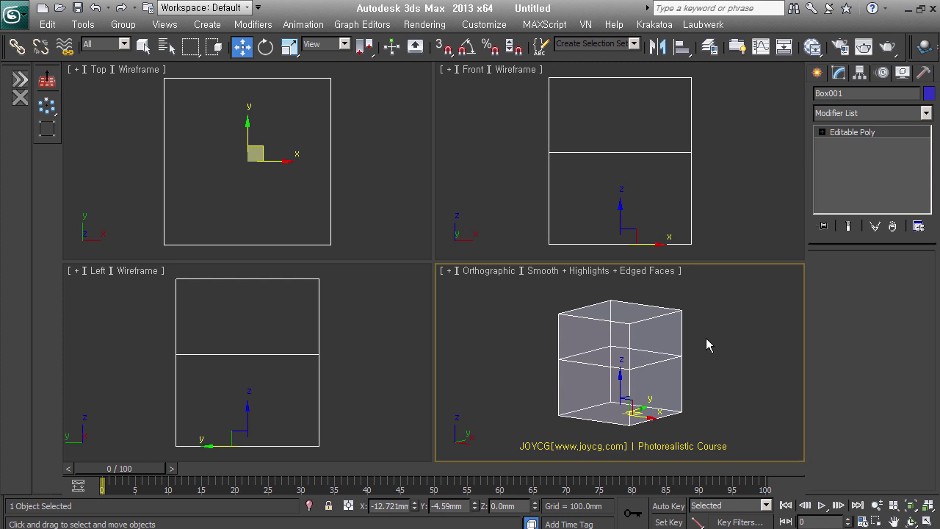
pyautogui.click(667, 375)
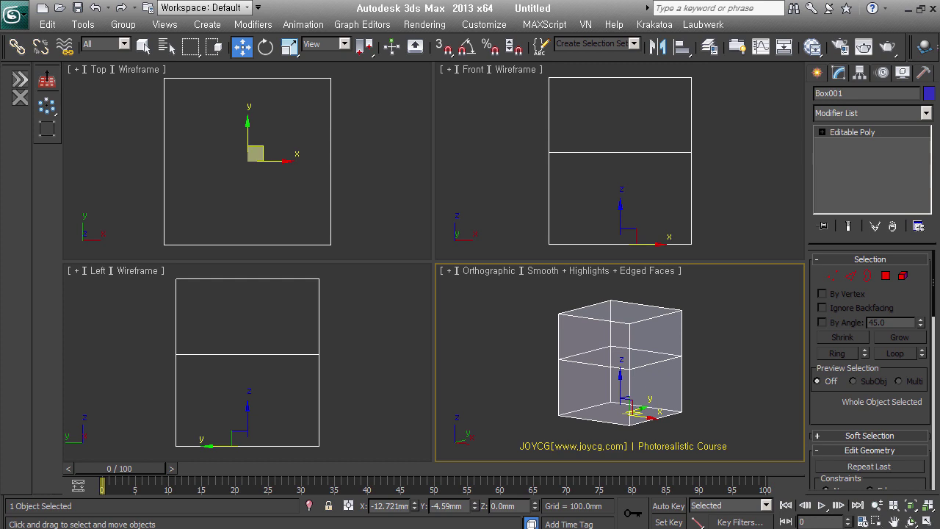
# Step: Move the drawing viewer aside and draw a new plane in the Front view
pyautogui.hotkey('alt', 'Tab')
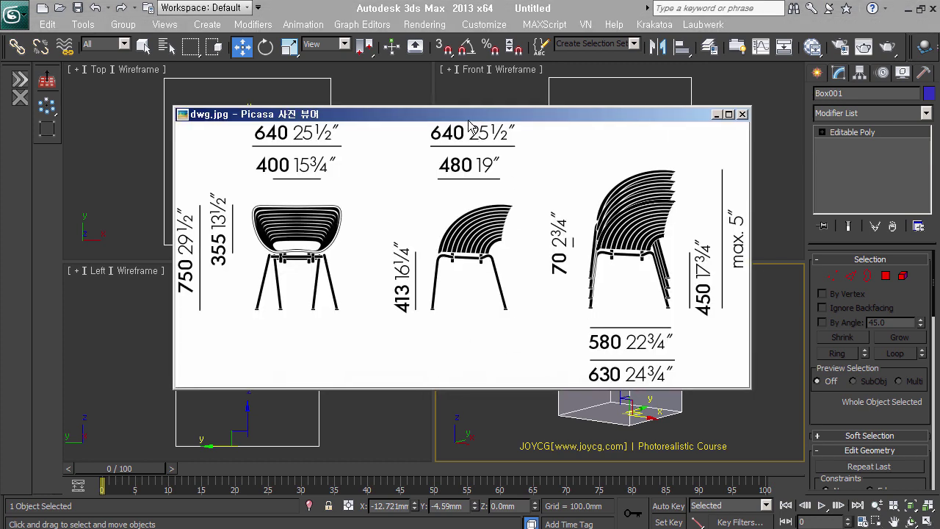
pyautogui.moveTo(503, 162); pyautogui.dragTo(412, 164)
pyautogui.hotkey('alt', 'Tab')
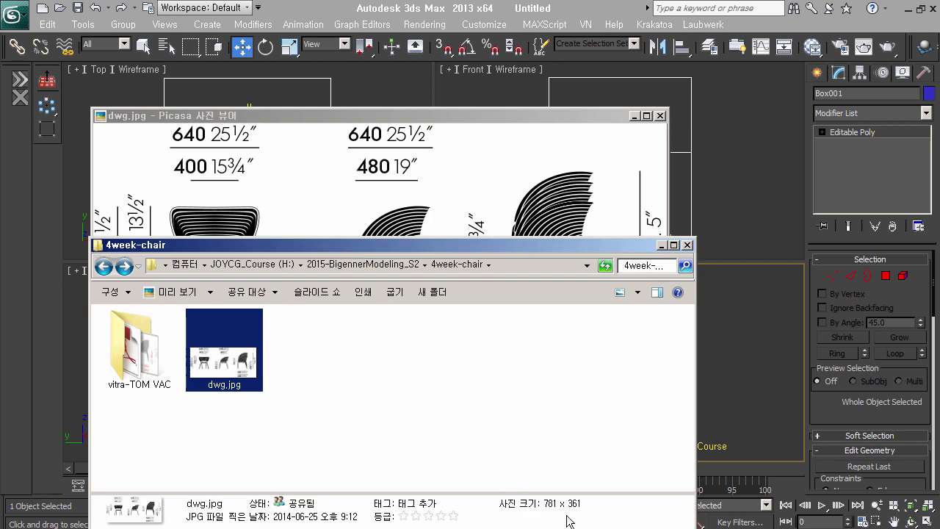
pyautogui.click(829, 76)
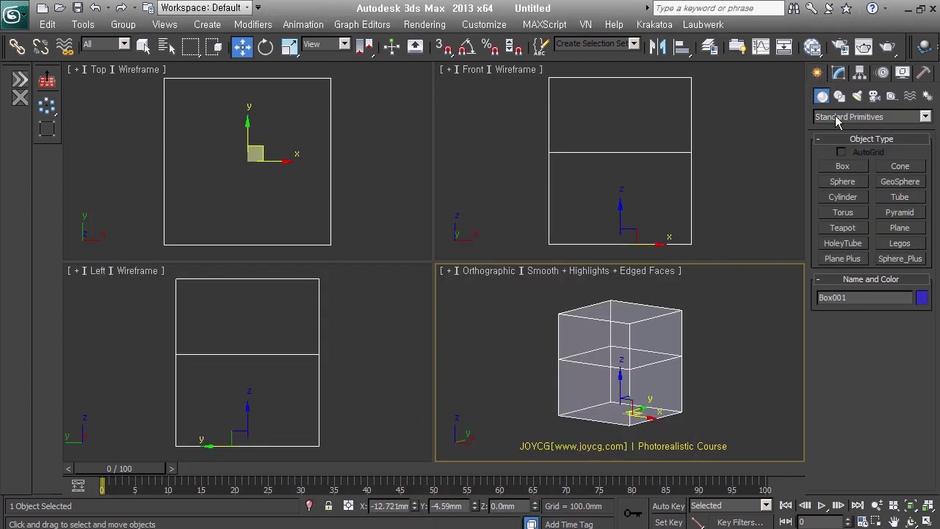
pyautogui.click(899, 232)
pyautogui.moveTo(698, 176); pyautogui.dragTo(603, 186, button='middle')
pyautogui.scroll(-2, 604, 186)
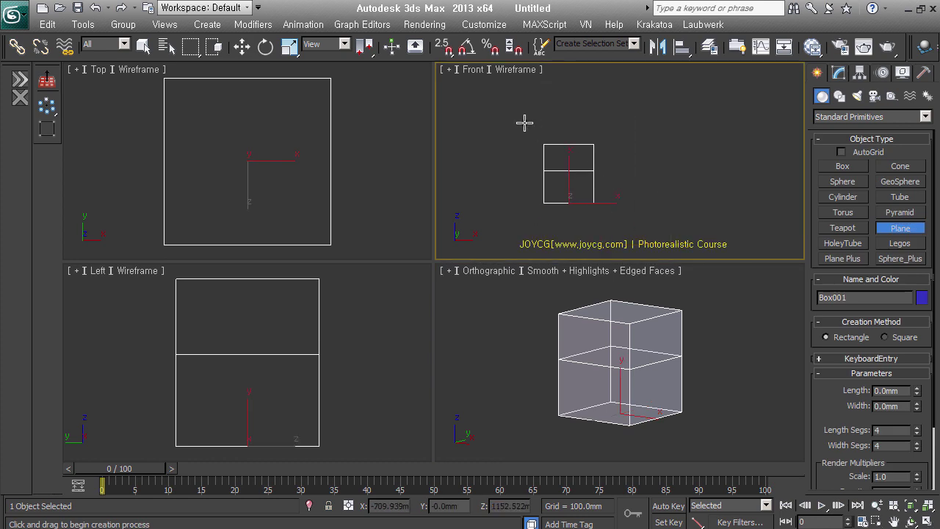
pyautogui.moveTo(500, 102); pyautogui.dragTo(743, 211)
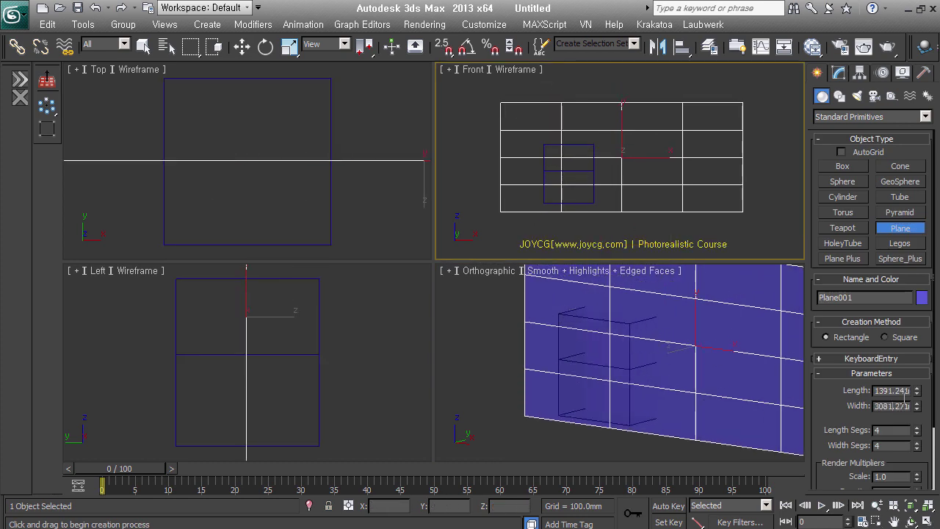
# Step: Make the plane 781 wide and 361 long with 1 length and 1 width segment
pyautogui.doubleClick(899, 407)
pyautogui.write('78')
pyautogui.doubleClick(896, 391)
pyautogui.write('361')
pyautogui.press('Return')
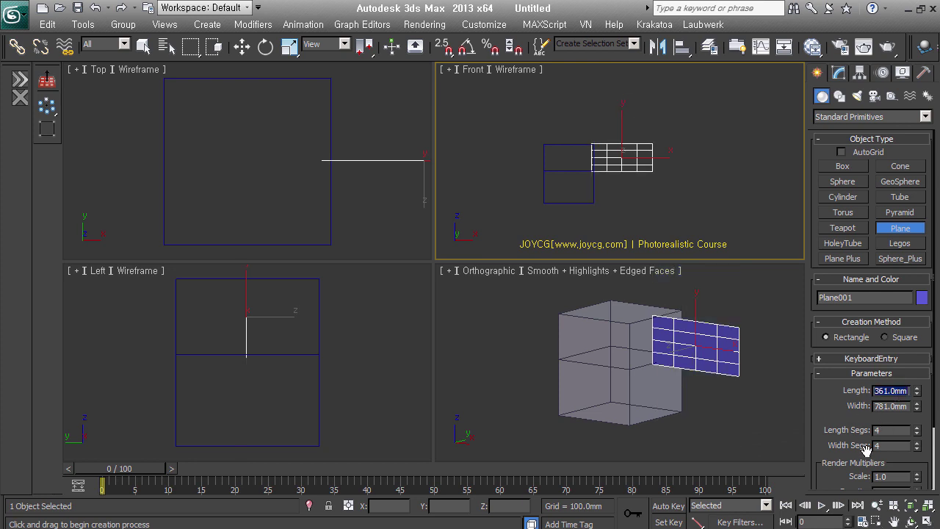
pyautogui.moveTo(861, 446); pyautogui.dragTo(857, 384)
pyautogui.rightClick(917, 379)
pyautogui.rightClick(917, 391)
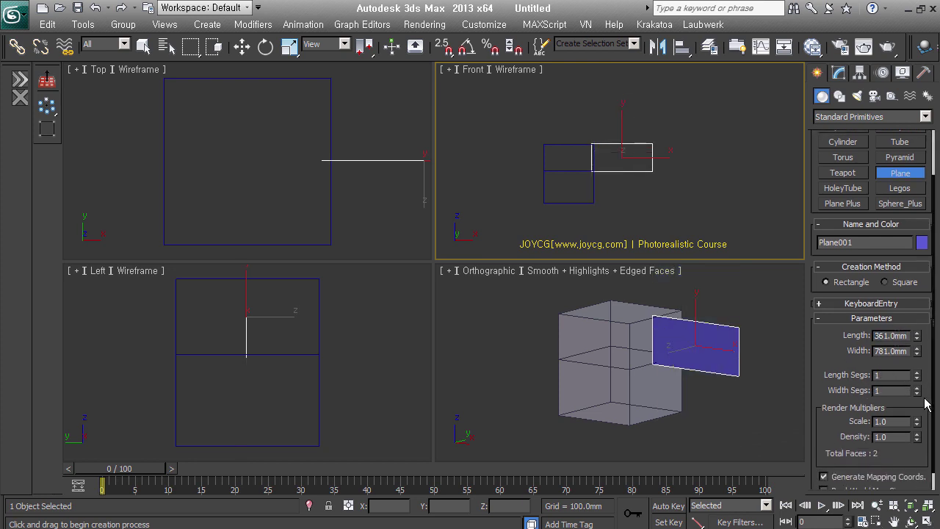
# Step: Frame the box and plane, then drag dwg.jpg from the chair folder onto the plane
pyautogui.scroll(2, 653, 127)
pyautogui.moveTo(653, 128); pyautogui.dragTo(636, 175, button='middle')
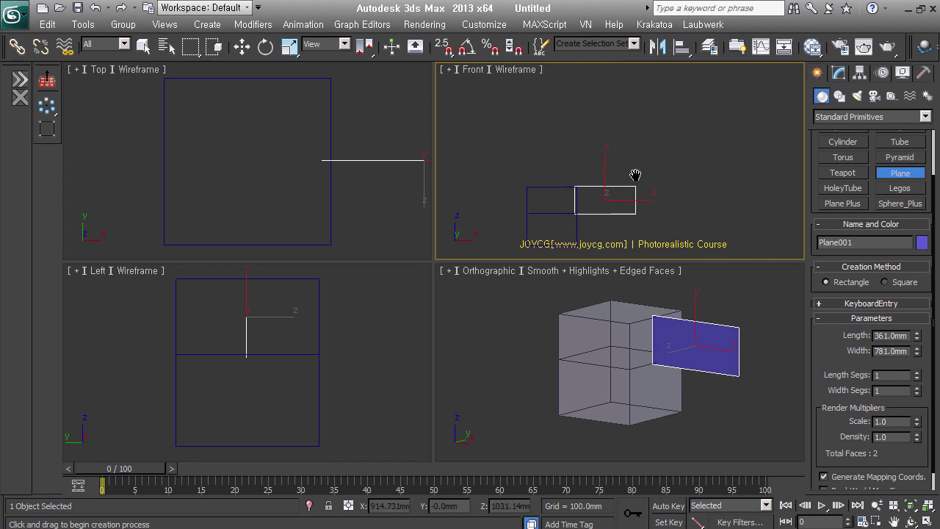
pyautogui.scroll(3, 675, 340)
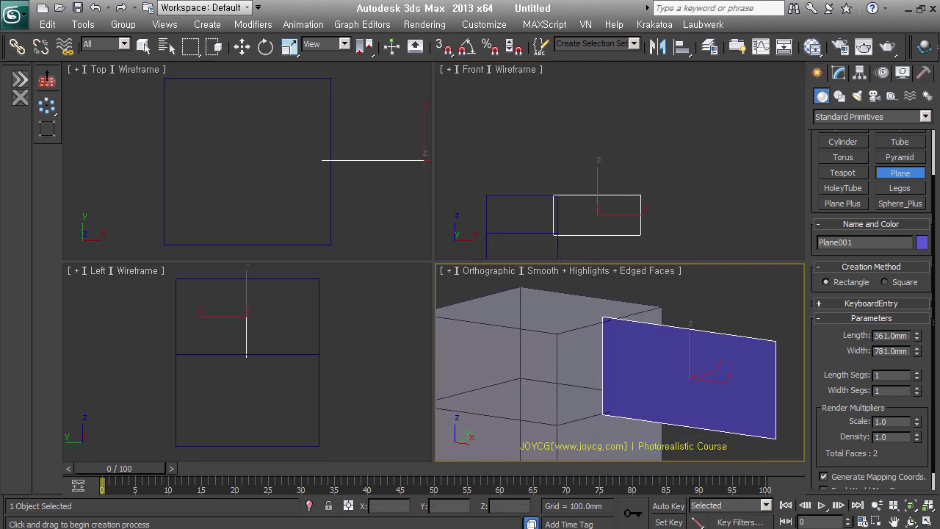
pyautogui.hotkey('alt', 'Tab')
pyautogui.moveTo(261, 374); pyautogui.dragTo(754, 391)
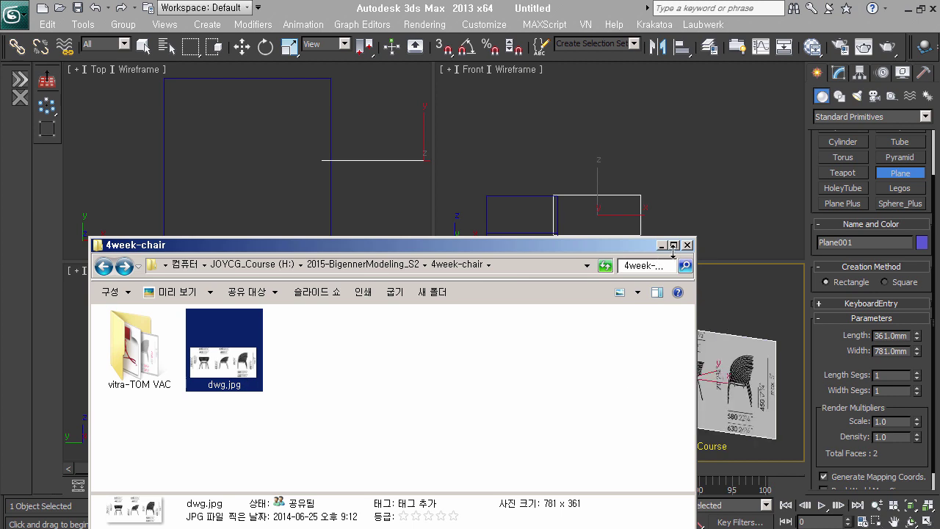
# Step: Zoom in and orbit to inspect the dwg.jpg chair drawing on the plane
pyautogui.scroll(2, 672, 381)
pyautogui.scroll(2, 676, 367)
pyautogui.scroll(2, 680, 353)
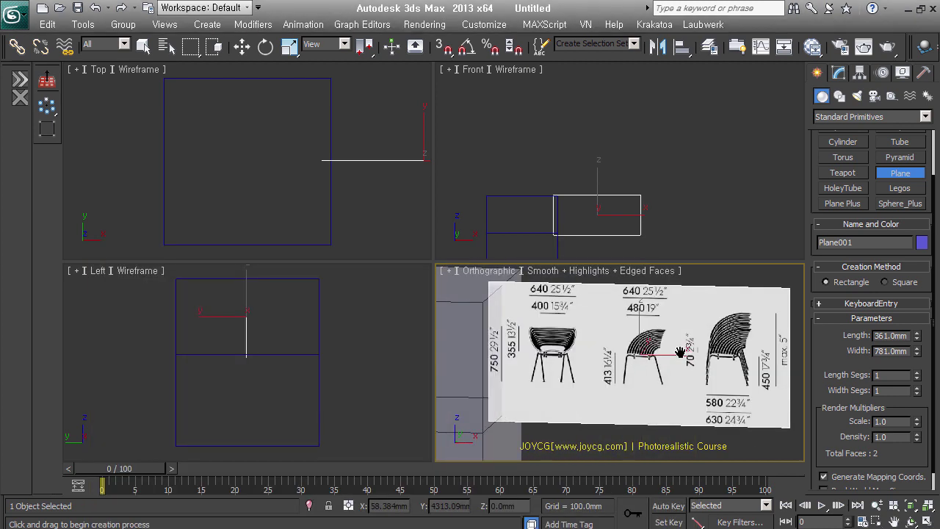
pyautogui.moveTo(680, 354); pyautogui.dragTo(671, 357, button='middle')
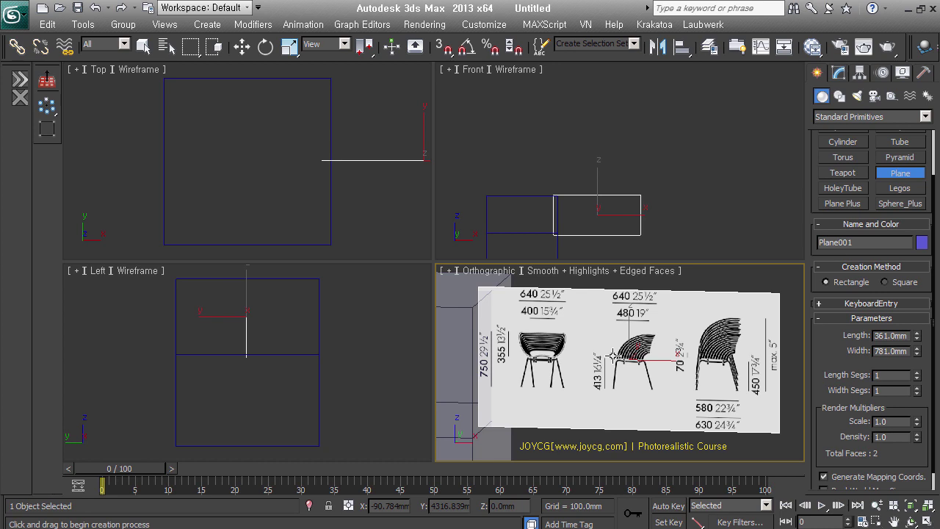
pyautogui.keyDown('alt'); pyautogui.moveTo(613, 355); pyautogui.dragTo(603, 376, button='middle'); pyautogui.keyUp('alt')
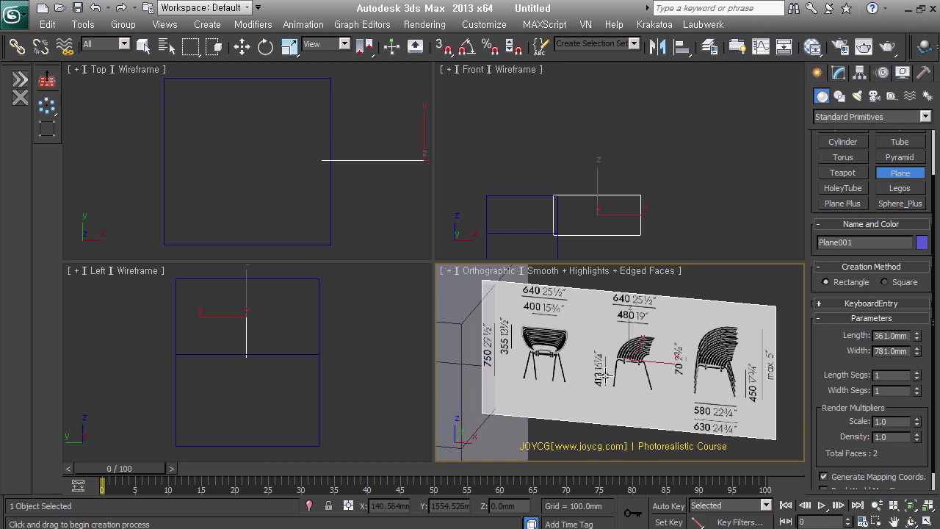
# Step: Review the Direct3D driver settings under Preferences > Viewports, then close both dialogs
pyautogui.click(494, 29)
pyautogui.click(539, 234)
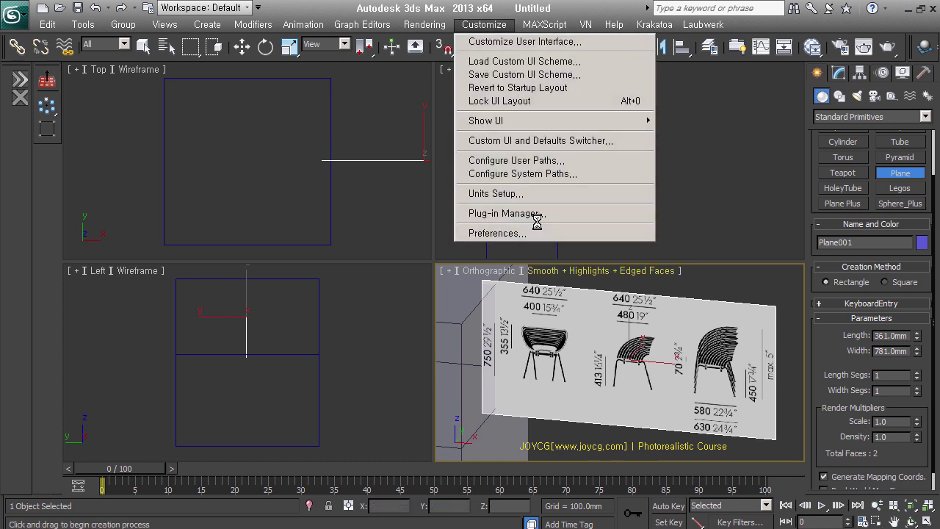
pyautogui.click(439, 132)
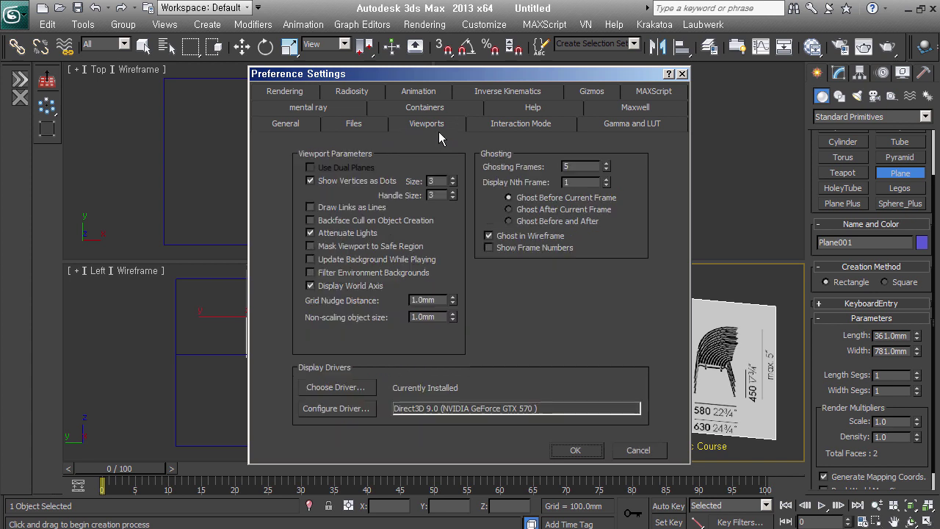
pyautogui.click(335, 416)
pyautogui.click(372, 416)
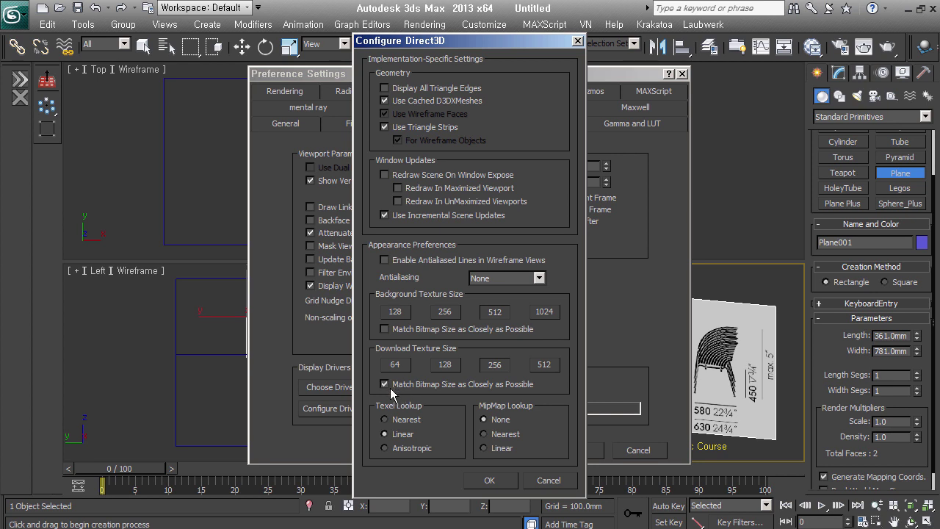
pyautogui.click(503, 481)
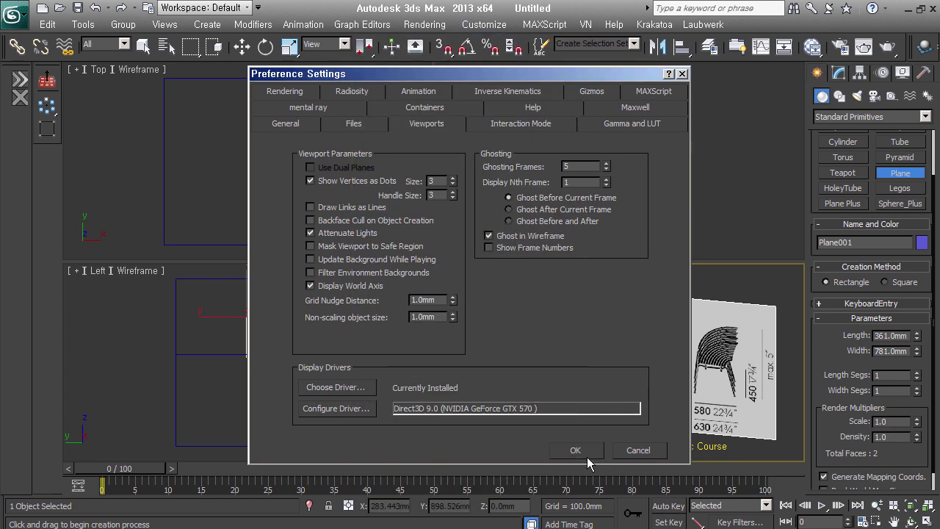
pyautogui.click(587, 453)
# Step: Enlarge the top and front viewports and show the Front view smooth-shaded
pyautogui.keyDown('alt'); pyautogui.moveTo(698, 387); pyautogui.dragTo(653, 397, button='middle'); pyautogui.keyUp('alt')
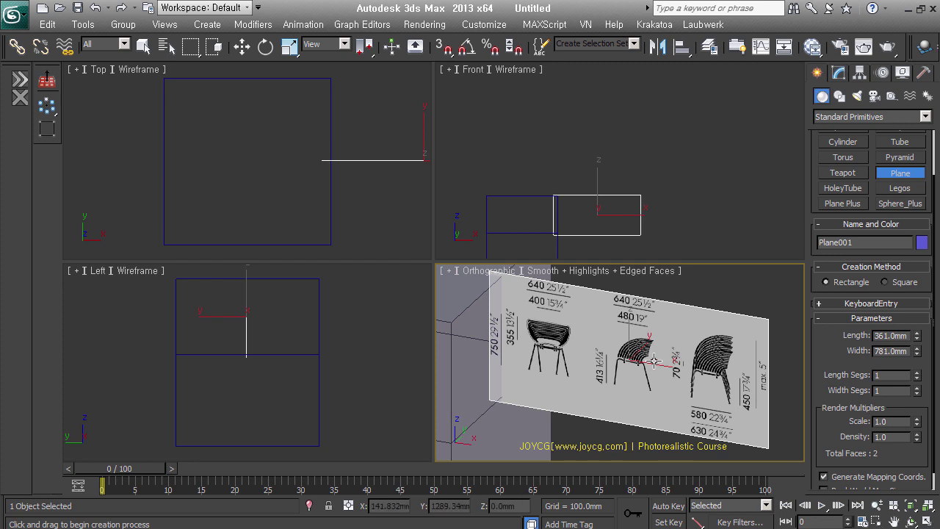
pyautogui.keyDown('alt'); pyautogui.moveTo(653, 362); pyautogui.dragTo(672, 347, button='middle'); pyautogui.keyUp('alt')
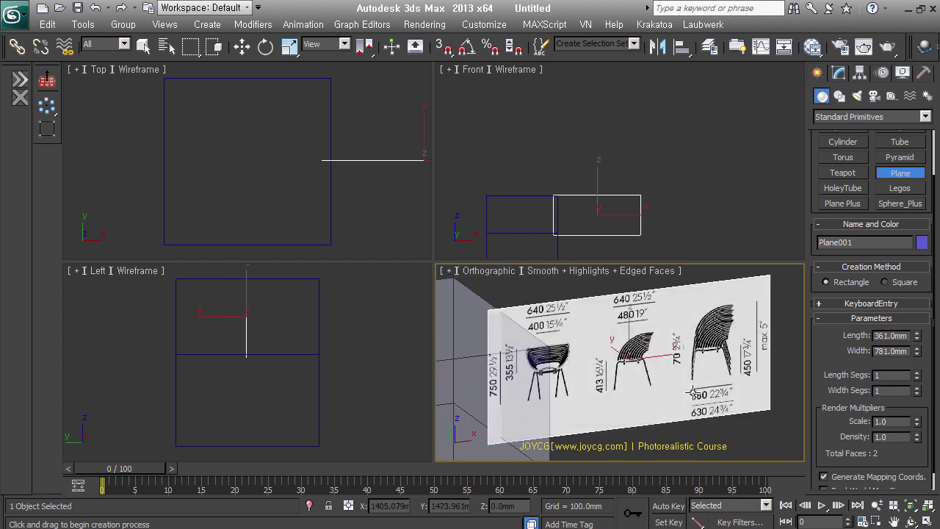
pyautogui.moveTo(619, 230); pyautogui.dragTo(644, 152, button='middle')
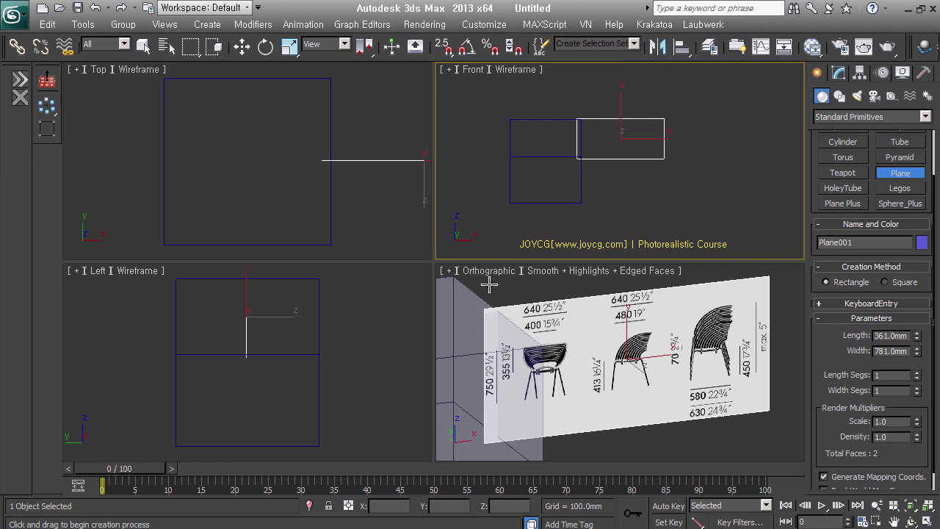
pyautogui.moveTo(443, 269); pyautogui.dragTo(360, 382)
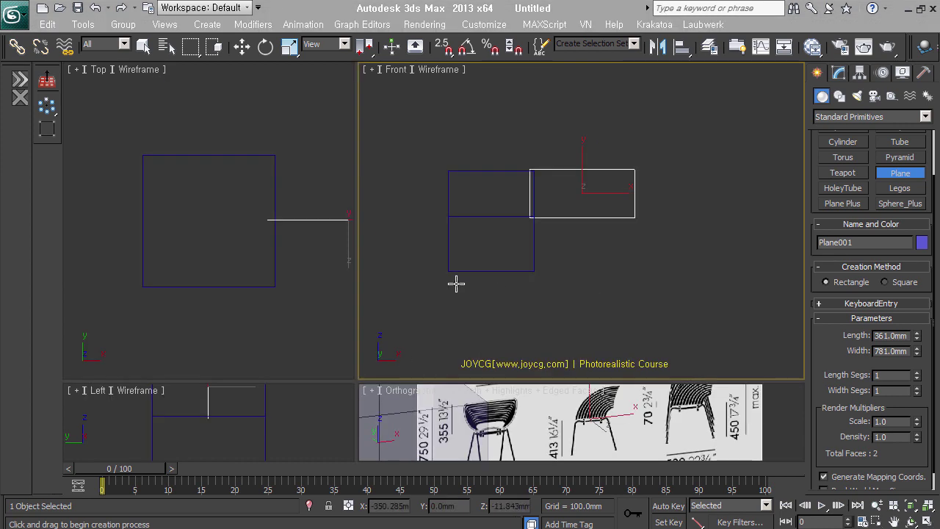
pyautogui.press('F3')
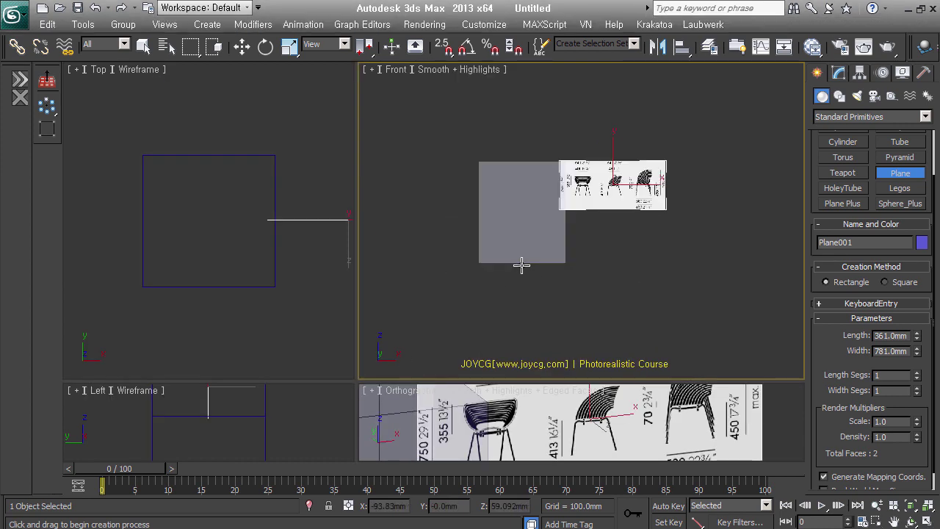
pyautogui.moveTo(604, 226); pyautogui.dragTo(594, 257, button='middle')
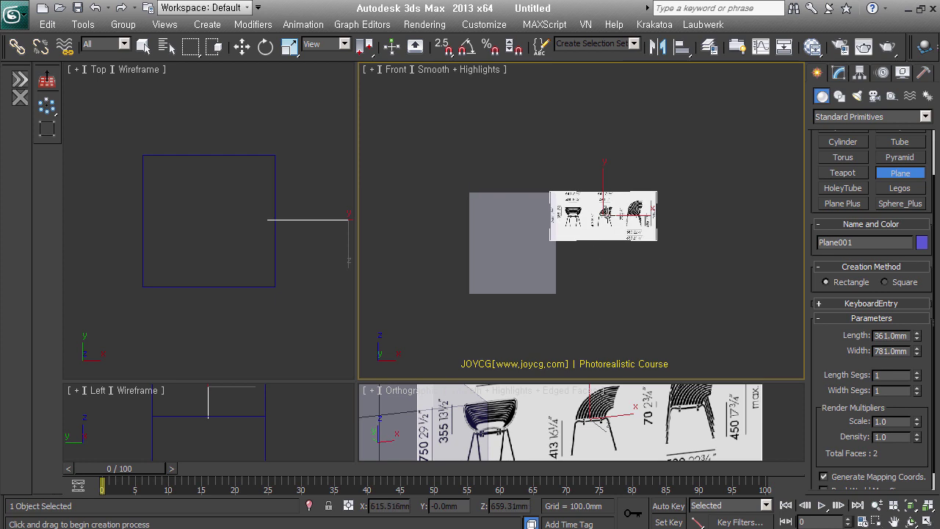
# Step: Turn on edged faces and move the image plane to X -46.854 mm, Z 75.171 mm
pyautogui.press('w')
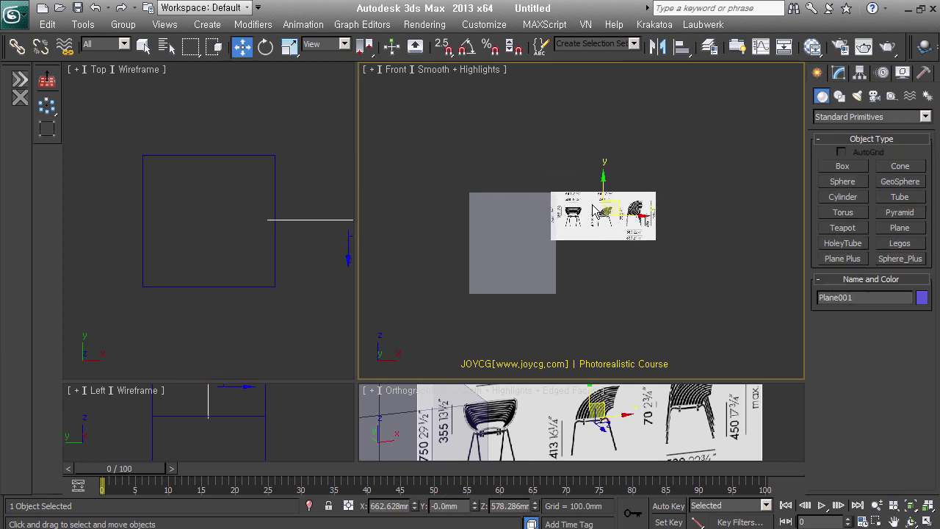
pyautogui.moveTo(628, 215); pyautogui.dragTo(534, 282)
pyautogui.press('F4')
pyautogui.scroll(2, 533, 283)
pyautogui.moveTo(534, 282)
pyautogui.mouseDown(button='middle')
pyautogui.moveTo(526, 272)
pyautogui.moveTo(553, 282)
pyautogui.mouseUp(button='middle')
pyautogui.scroll(5, 526, 273)
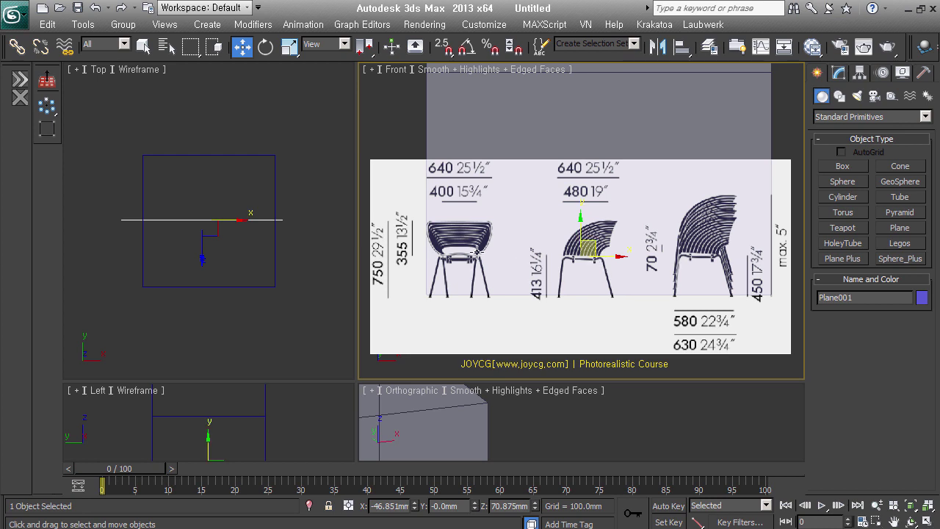
pyautogui.moveTo(477, 251); pyautogui.dragTo(491, 254, button='middle')
pyautogui.moveTo(618, 257); pyautogui.dragTo(617, 256)
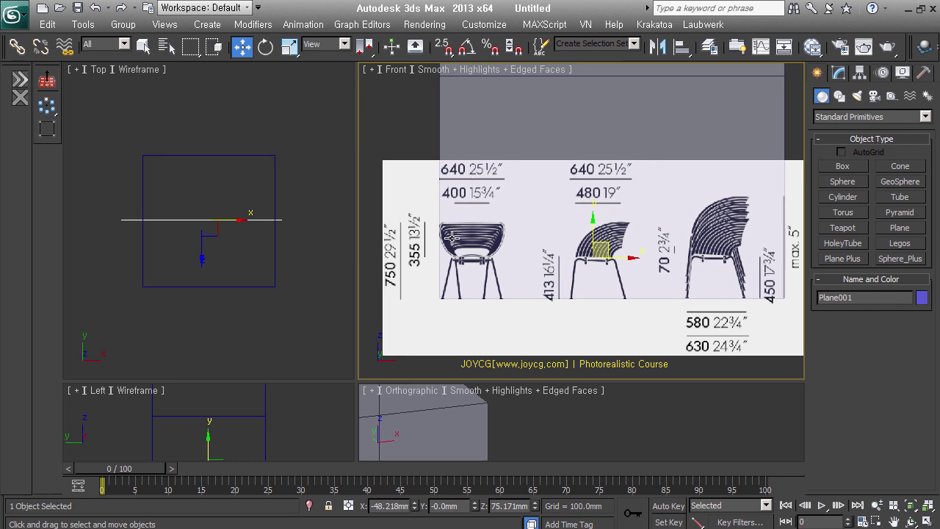
pyautogui.click(635, 272)
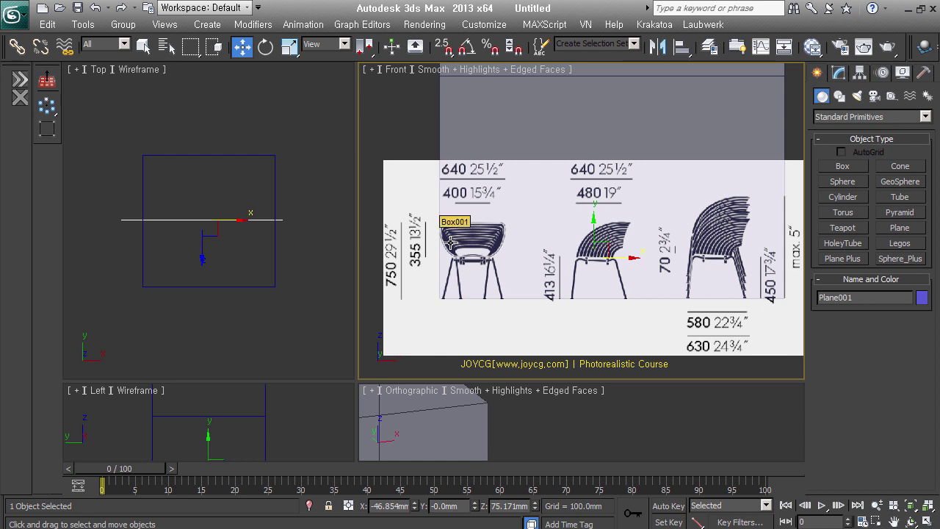
# Step: With Affect Pivot Only and snapping on, snap Plane001's pivot to Box001's bottom-left corner
pyautogui.click(861, 74)
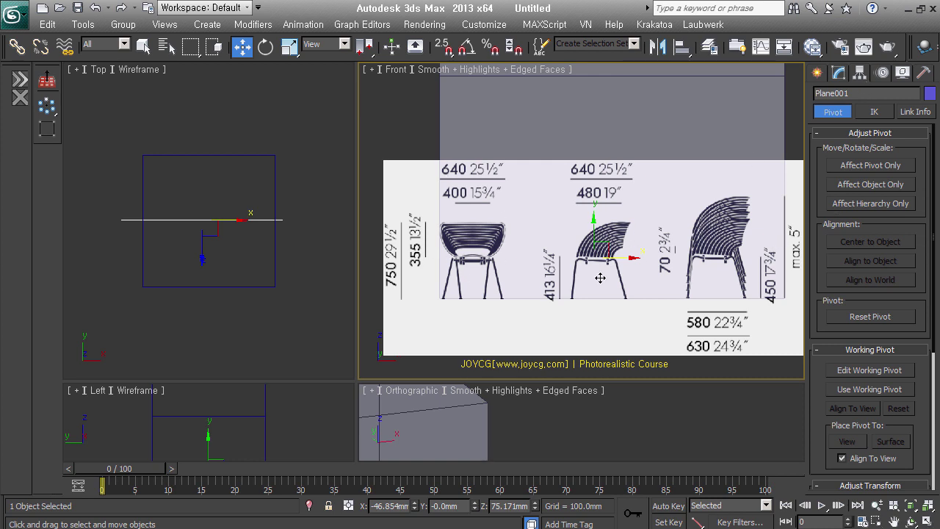
pyautogui.click(882, 171)
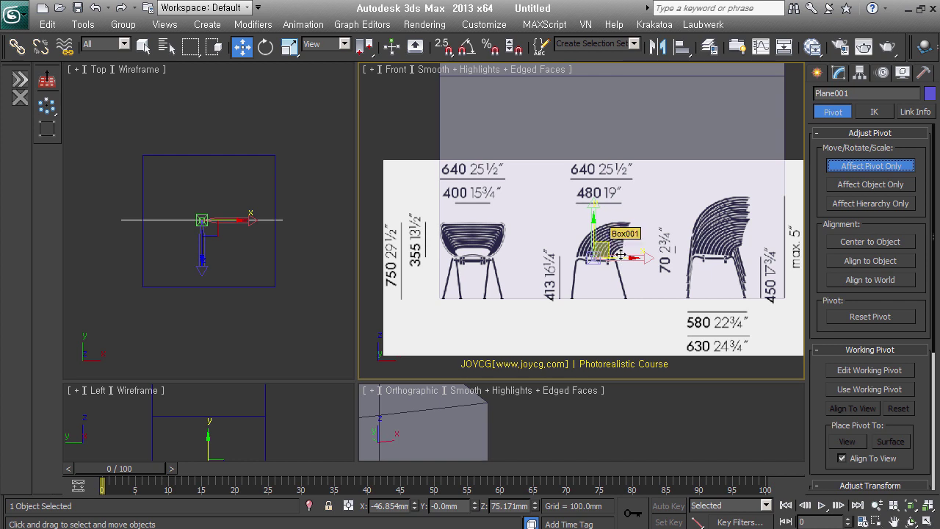
pyautogui.press('s')
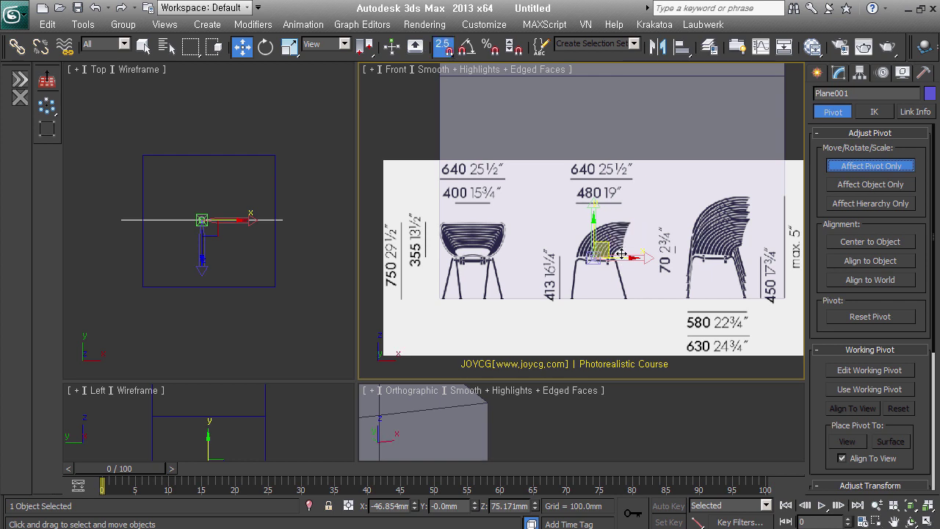
pyautogui.moveTo(622, 250); pyautogui.dragTo(452, 303)
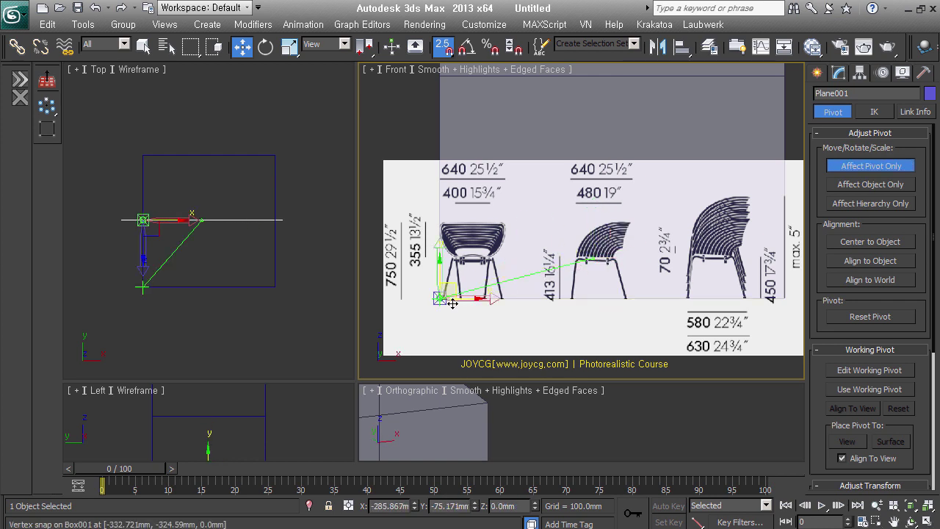
pyautogui.moveTo(451, 304); pyautogui.dragTo(450, 301)
# Step: Turn off Affect Pivot Only and uniformly scale the image plane to 525.7
pyautogui.click(871, 165)
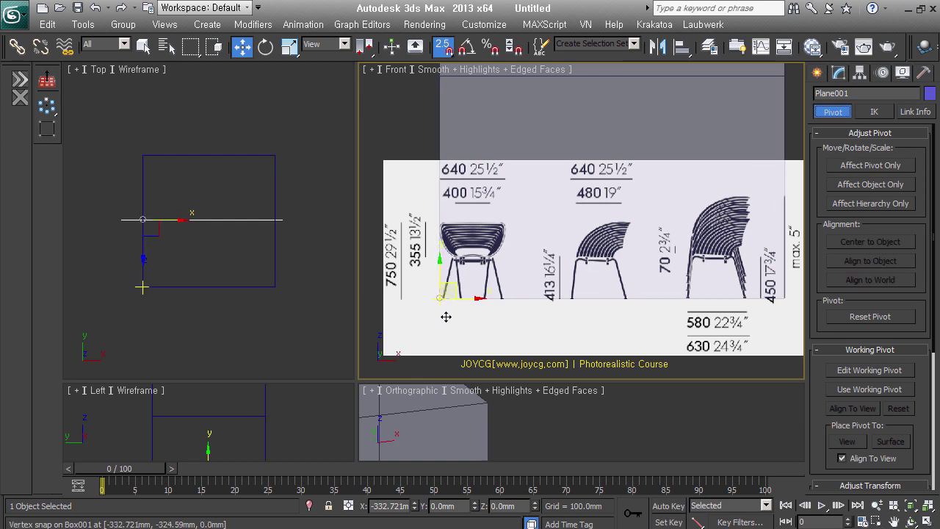
pyautogui.rightClick(489, 259)
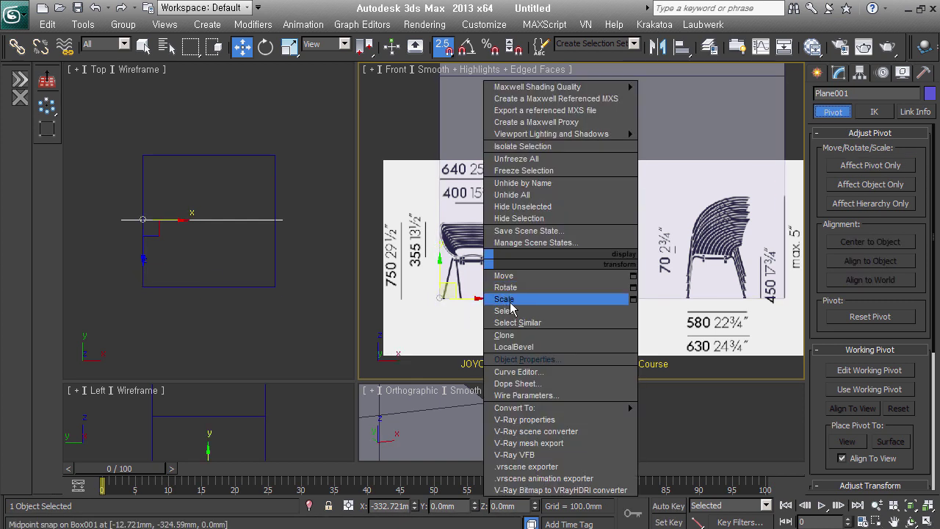
pyautogui.click(502, 298)
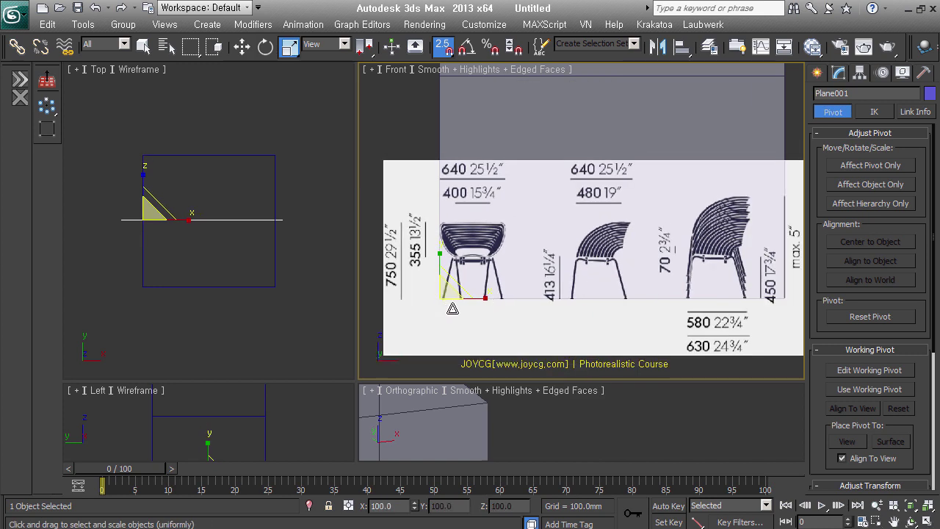
pyautogui.moveTo(448, 242)
pyautogui.mouseDown()
pyautogui.moveTo(497, 276)
pyautogui.moveTo(668, 29)
pyautogui.moveTo(665, 15)
pyautogui.mouseUp()
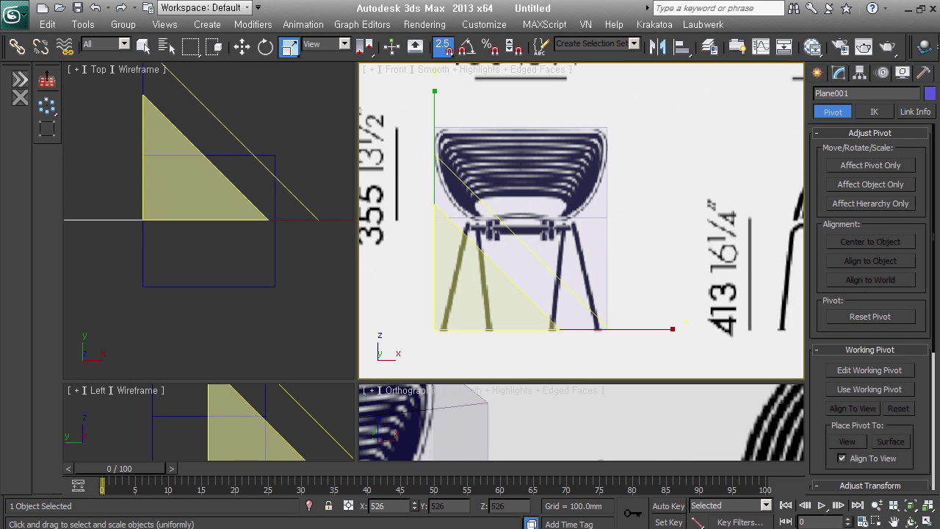
pyautogui.moveTo(665, 15); pyautogui.dragTo(664, 15)
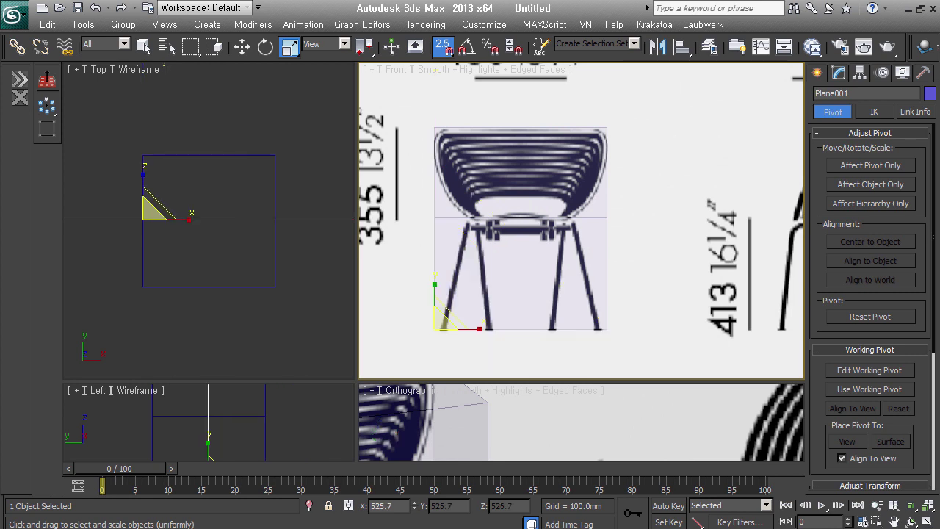
# Step: Return to a straight-on Front view and switch back to the Move tool
pyautogui.keyDown('alt'); pyautogui.moveTo(513, 292); pyautogui.dragTo(557, 306, button='middle'); pyautogui.keyUp('alt')
pyautogui.press('f')
pyautogui.scroll(-5, 625, 305)
pyautogui.rightClick(580, 281)
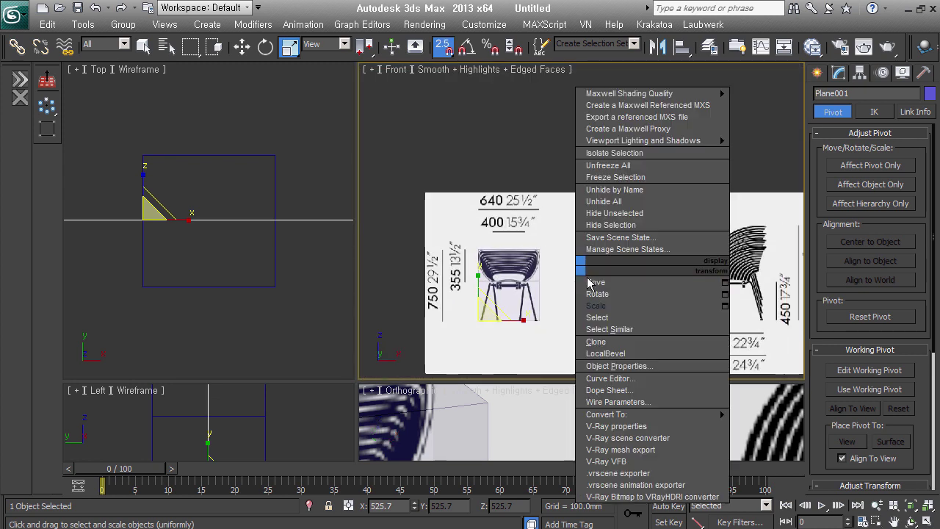
pyautogui.click(598, 288)
pyautogui.moveTo(683, 345); pyautogui.dragTo(639, 291, button='middle')
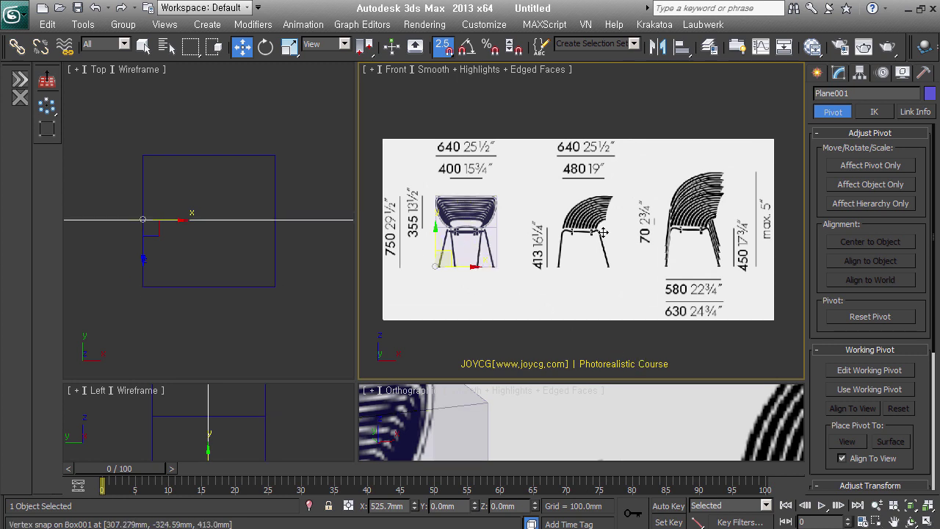
# Step: Convert Plane001 to an Editable Poly and enter Edge sub-object level
pyautogui.click(840, 72)
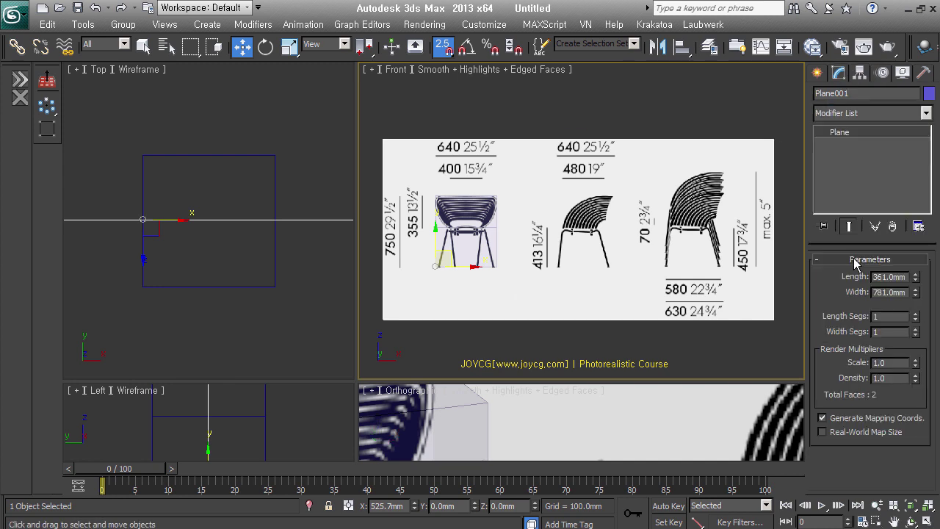
pyautogui.hotkey('ctrl', 'e')
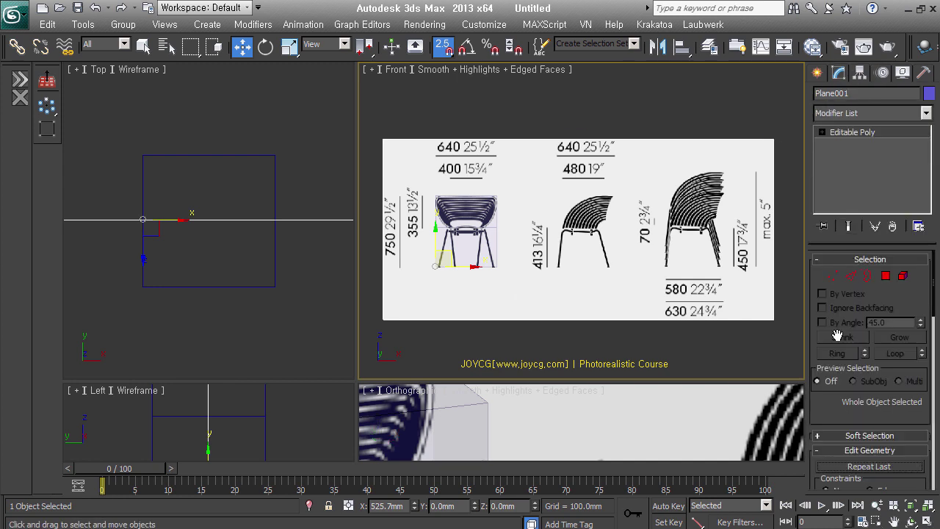
pyautogui.click(851, 275)
pyautogui.scroll(-2, 756, 275)
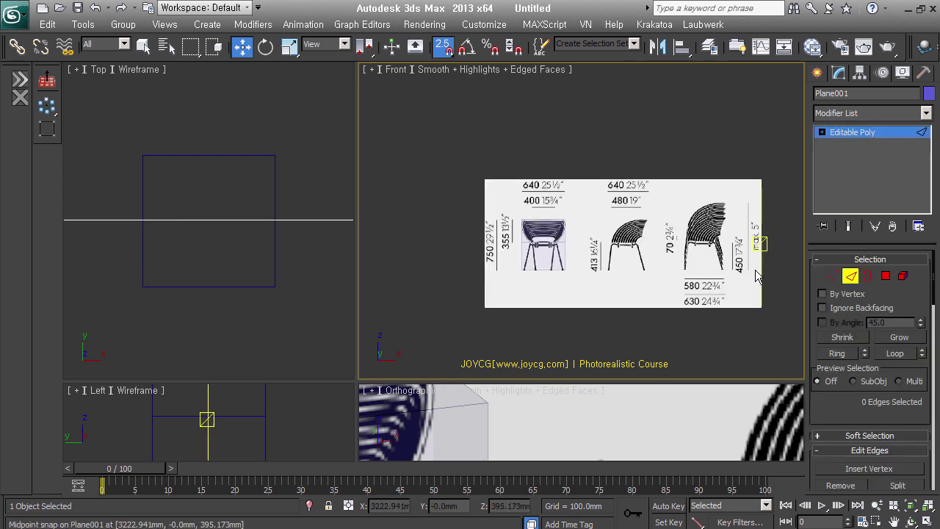
# Step: Select the plane's right edge with snapping off, and try moving it left before cancelling
pyautogui.click(758, 272)
pyautogui.scroll(1, 758, 272)
pyautogui.scroll(2, 758, 269)
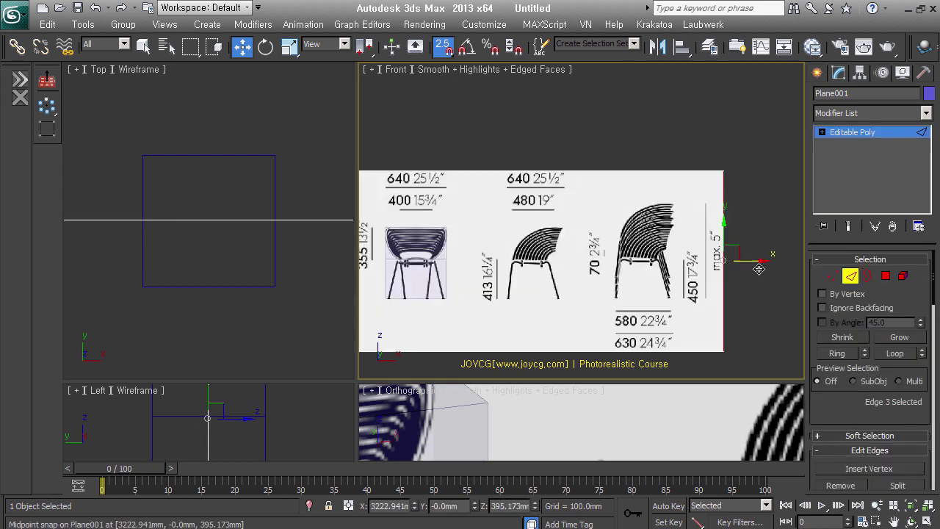
pyautogui.scroll(2, 758, 269)
pyautogui.press('s')
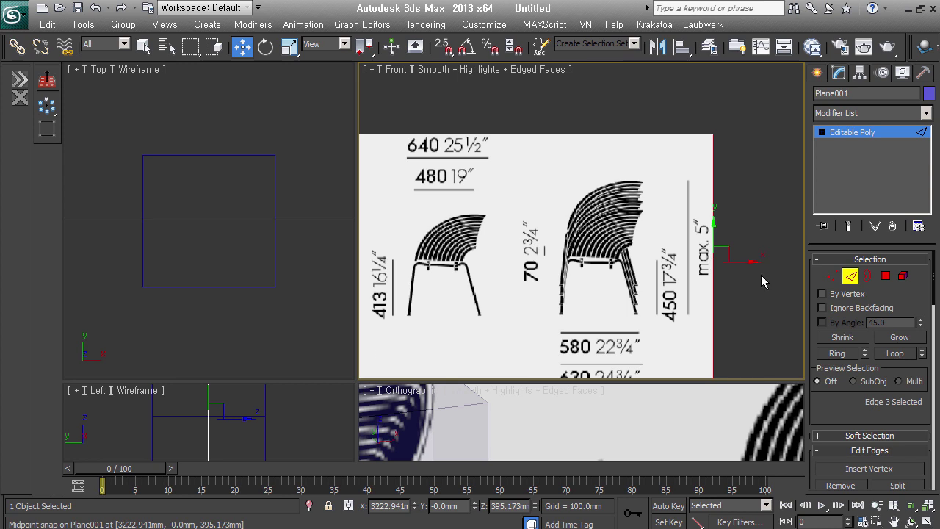
pyautogui.scroll(-2, 764, 264)
pyautogui.moveTo(783, 251); pyautogui.dragTo(776, 264, button='middle')
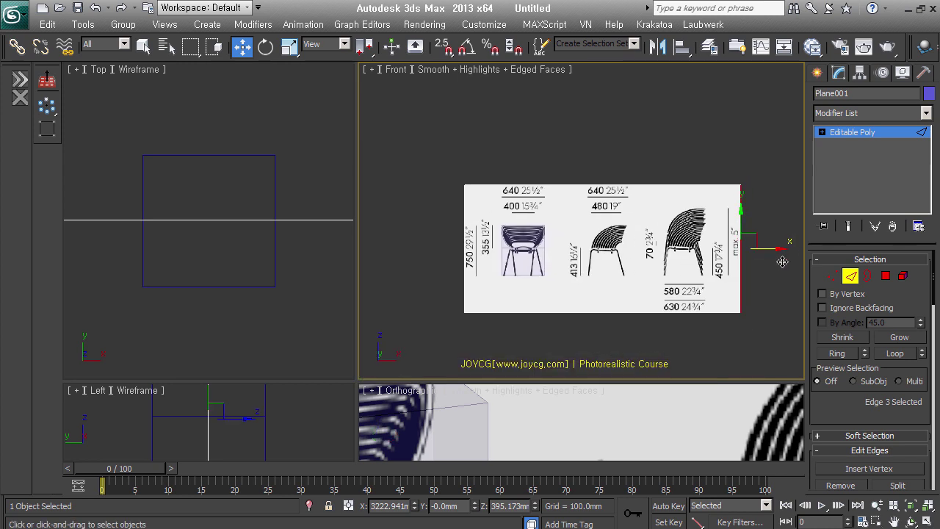
pyautogui.moveTo(782, 262); pyautogui.dragTo(710, 278)
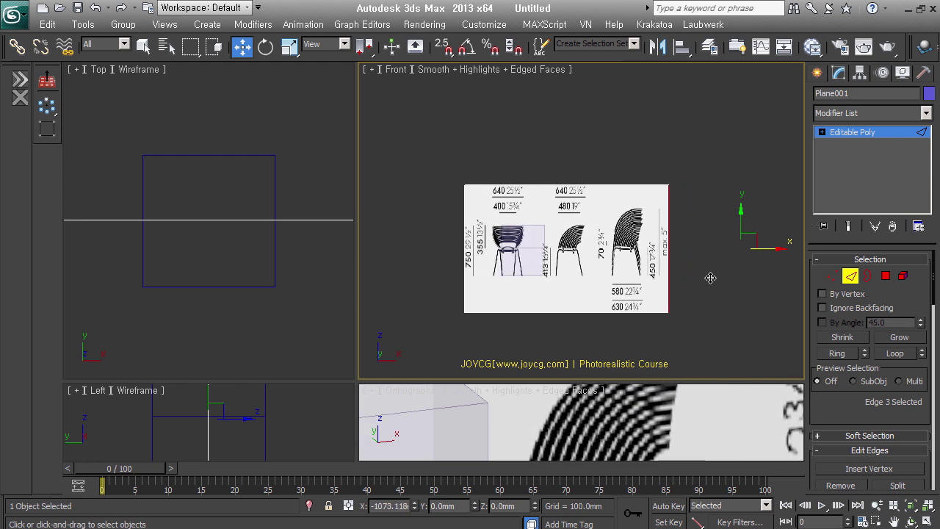
pyautogui.rightClick(710, 278)
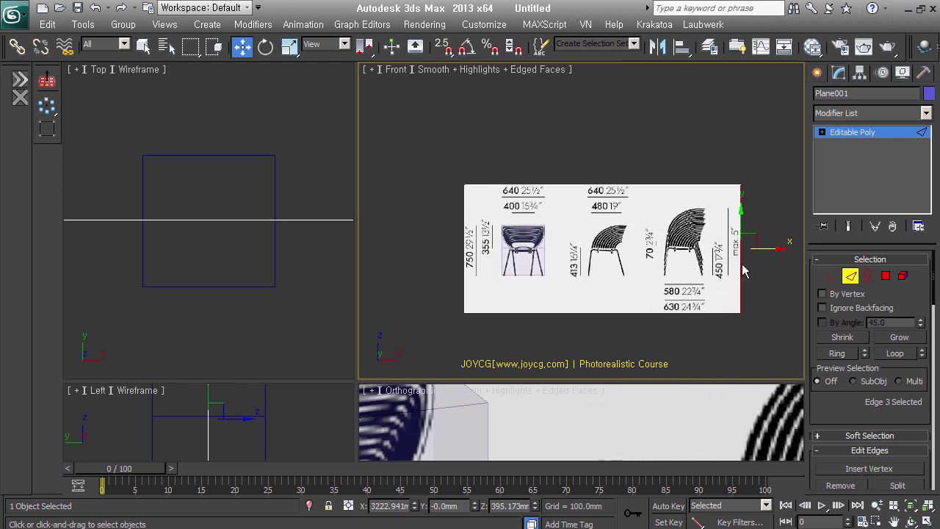
pyautogui.moveTo(851, 433); pyautogui.dragTo(891, 169)
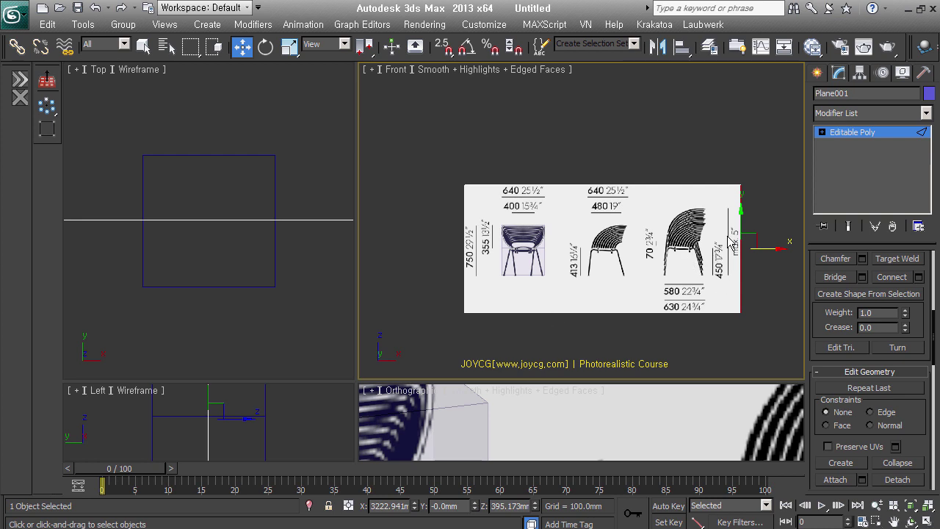
# Step: Enable Preserve UVs and move the plane's right and left edges inward to crop the image
pyautogui.moveTo(925, 436); pyautogui.dragTo(929, 387)
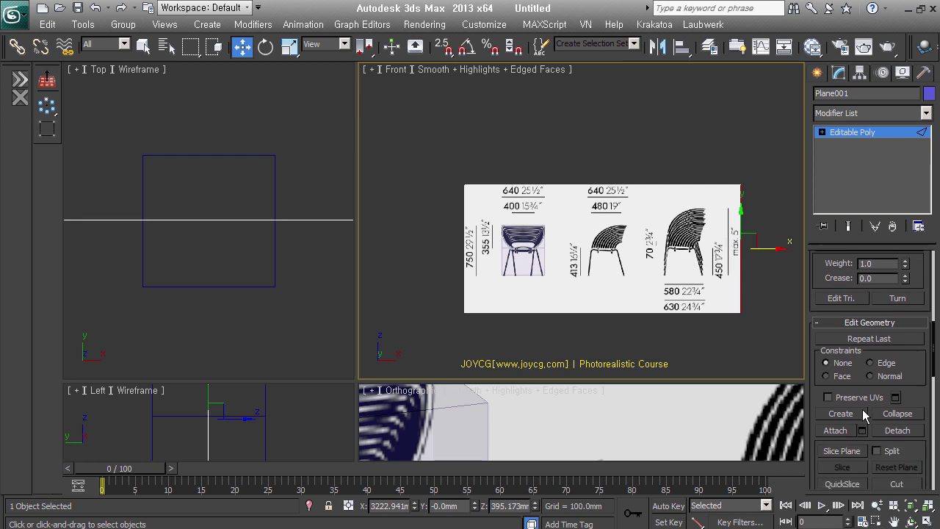
pyautogui.click(838, 400)
pyautogui.moveTo(767, 259); pyautogui.dragTo(605, 266)
pyautogui.click(465, 259)
pyautogui.moveTo(508, 258); pyautogui.dragTo(537, 258)
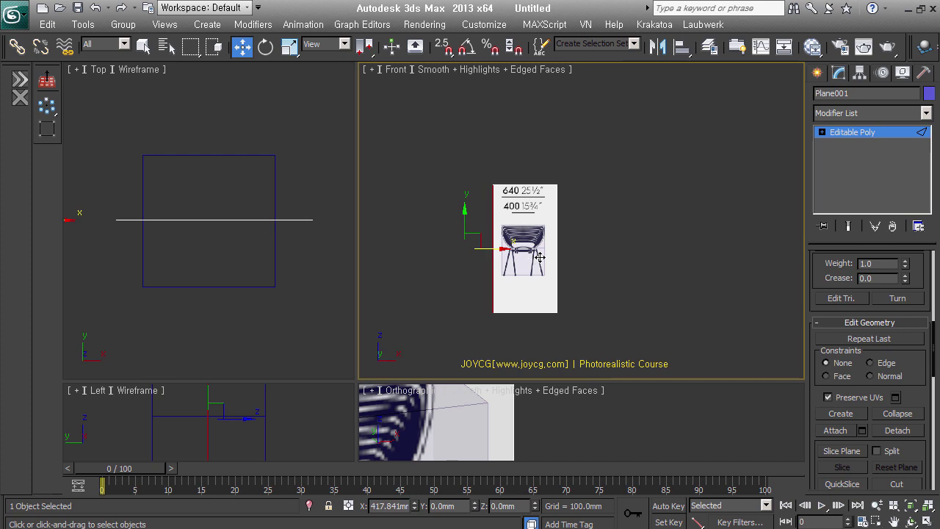
# Step: Raise the bottom edge and lower the top edge to crop tightly around the front-view chair
pyautogui.click(534, 330)
pyautogui.click(529, 313)
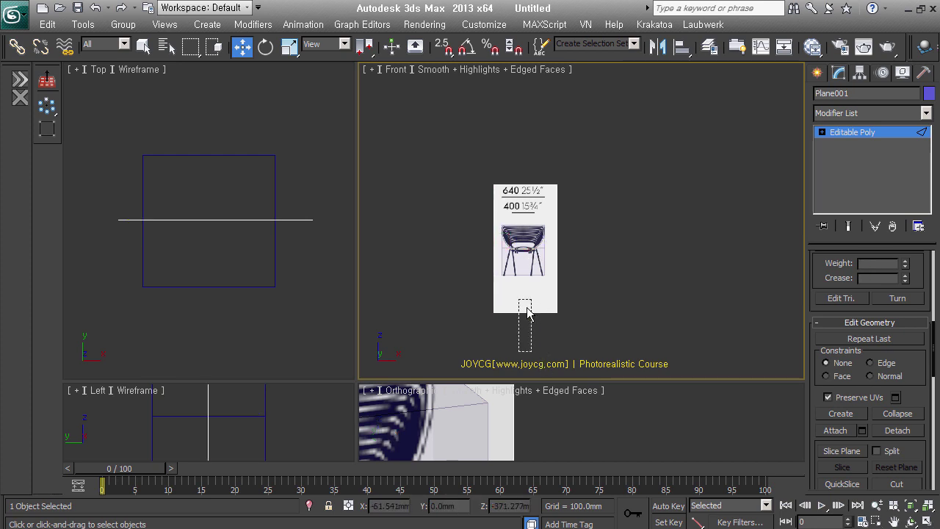
pyautogui.moveTo(537, 296); pyautogui.dragTo(537, 266)
pyautogui.click(572, 207)
pyautogui.click(543, 186)
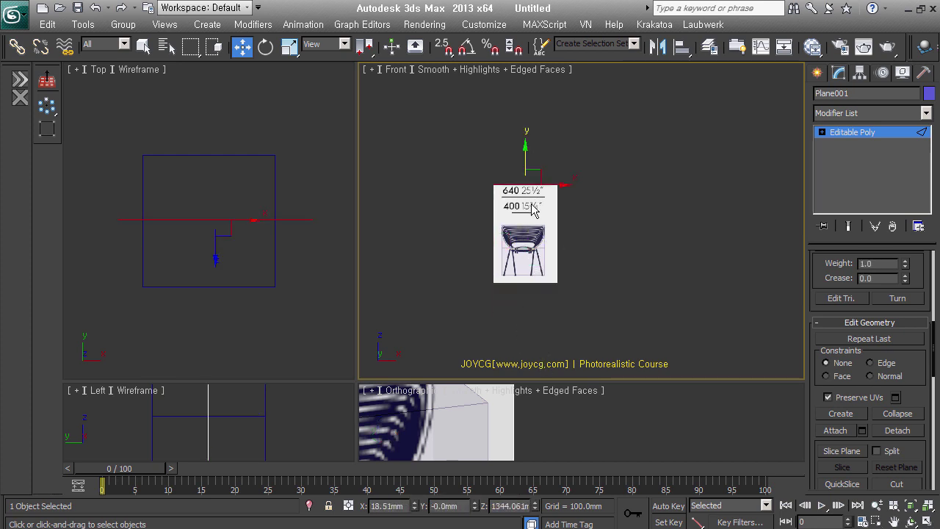
pyautogui.moveTo(535, 173); pyautogui.dragTo(535, 207)
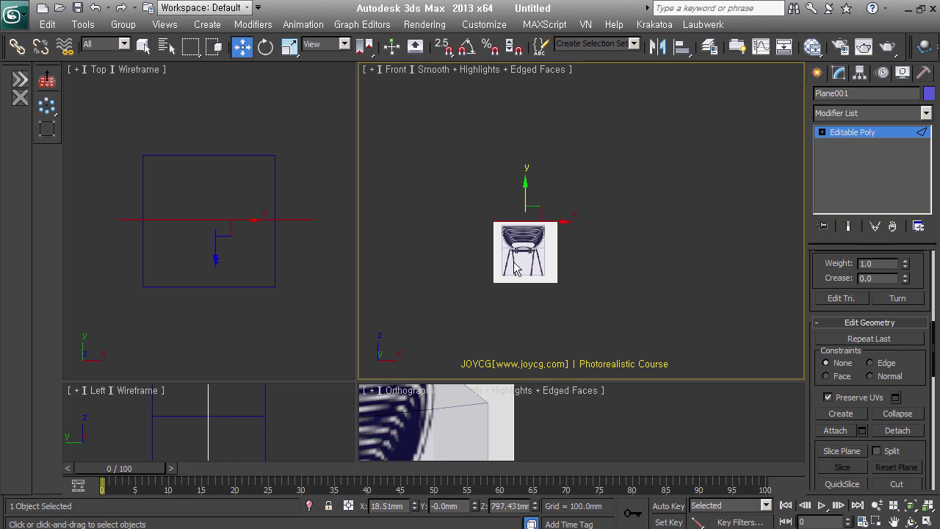
pyautogui.scroll(6, 513, 262)
pyautogui.moveTo(548, 255); pyautogui.dragTo(544, 229, button='middle')
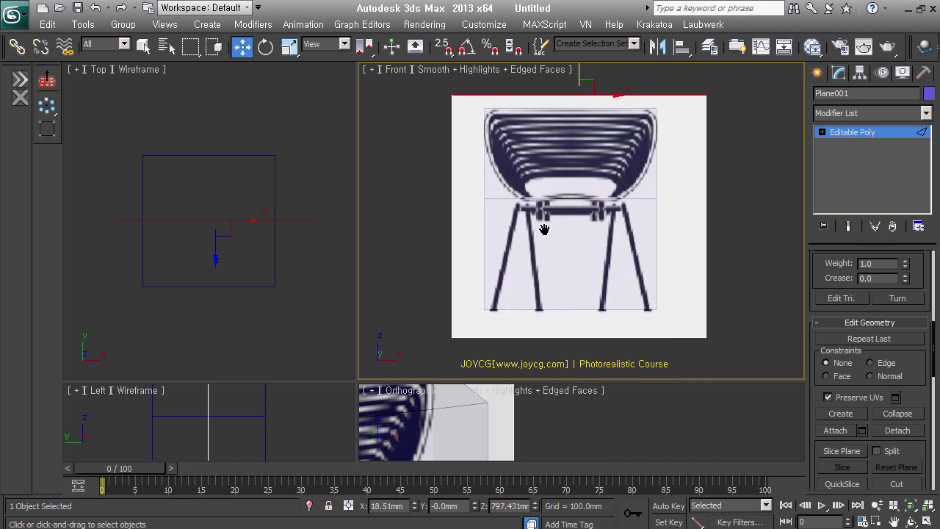
# Step: Exit Edge mode and nudge the cropped image plane slightly upward
pyautogui.click(880, 139)
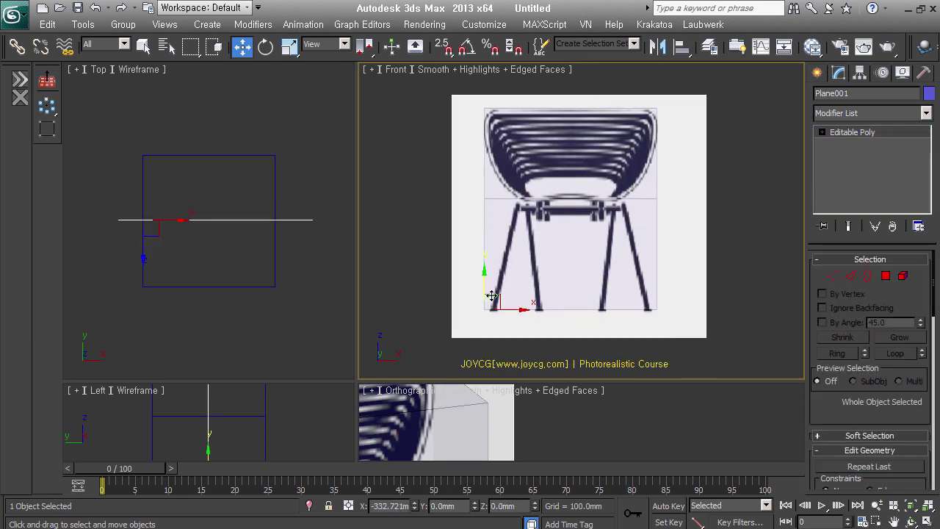
pyautogui.moveTo(491, 295); pyautogui.dragTo(497, 294)
pyautogui.moveTo(647, 248); pyautogui.dragTo(623, 262, button='middle')
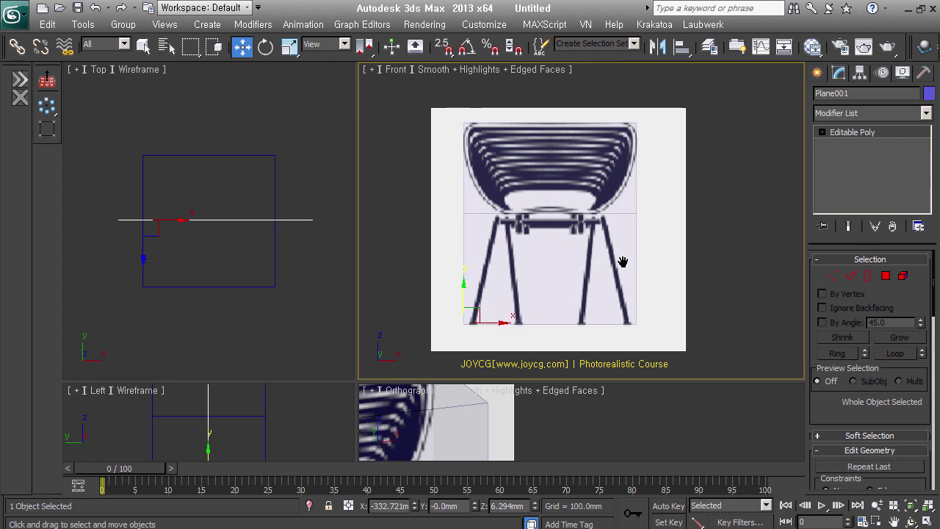
pyautogui.moveTo(548, 298)
pyautogui.keyDown('alt'); pyautogui.mouseDown(button='middle')
pyautogui.moveTo(563, 290)
pyautogui.moveTo(600, 294)
pyautogui.moveTo(569, 253)
pyautogui.mouseUp(button='middle'); pyautogui.keyUp('alt')
# Step: Shift-rotate a clone of the plane exactly 90° with Angle Snap, creating Plane002
pyautogui.rightClick(569, 254)
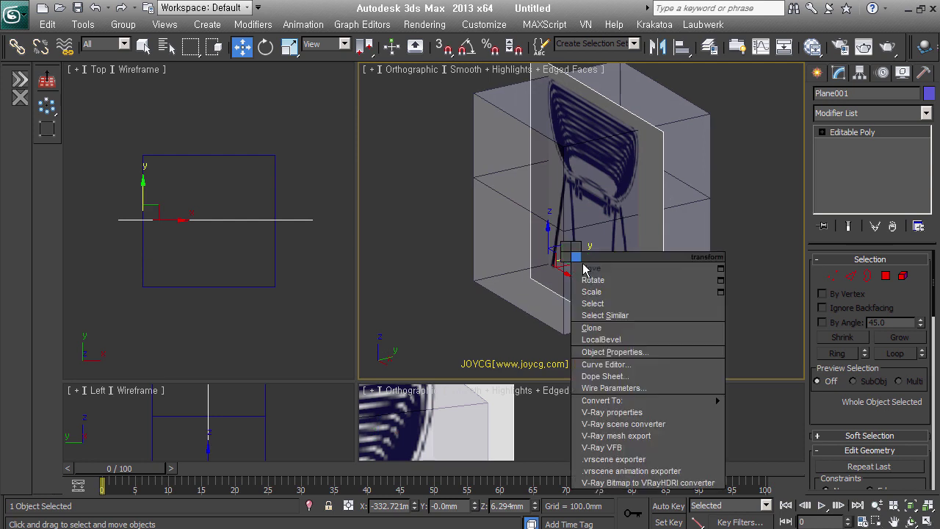
pyautogui.click(603, 291)
pyautogui.rightClick(585, 245)
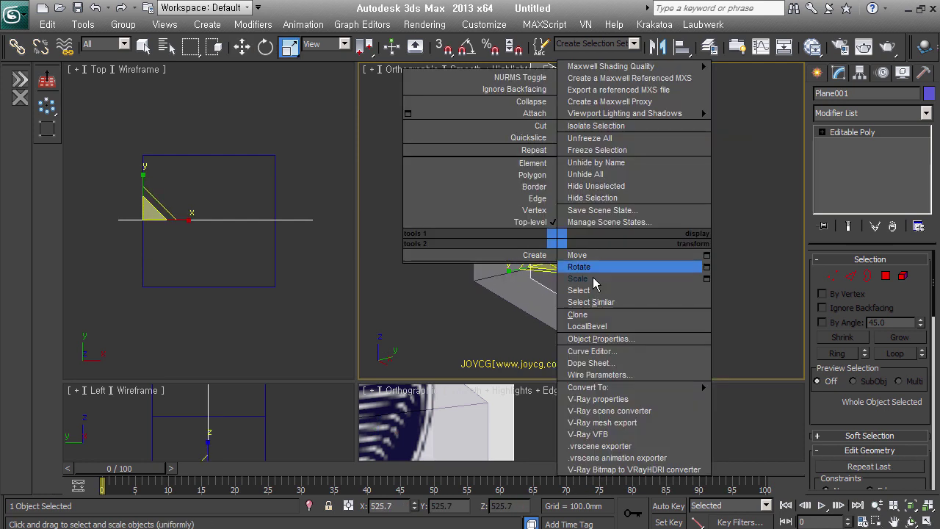
pyautogui.click(593, 266)
pyautogui.keyDown('shift'); pyautogui.moveTo(556, 286); pyautogui.dragTo(677, 265); pyautogui.keyUp('shift')
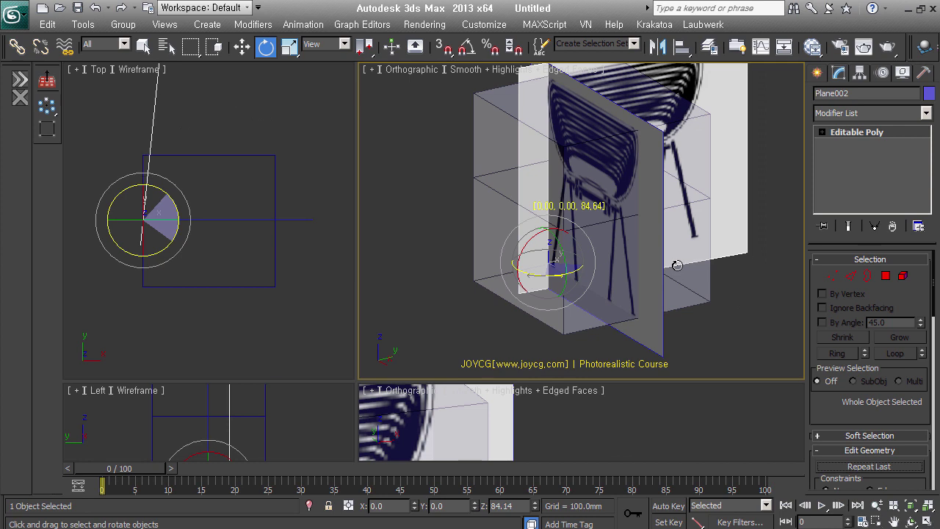
pyautogui.keyDown('shift'); pyautogui.moveTo(677, 265); pyautogui.dragTo(645, 274); pyautogui.keyUp('shift')
pyautogui.press('a')
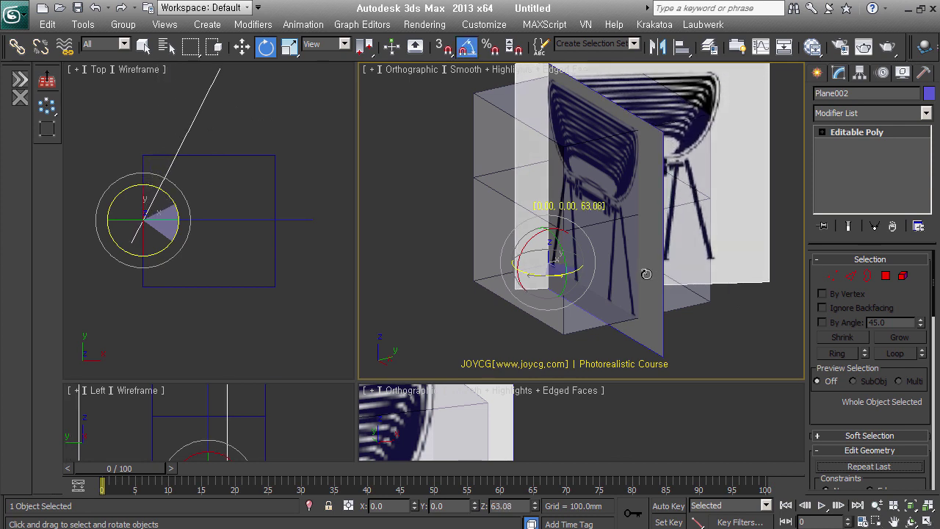
pyautogui.moveTo(646, 274); pyautogui.dragTo(619, 279)
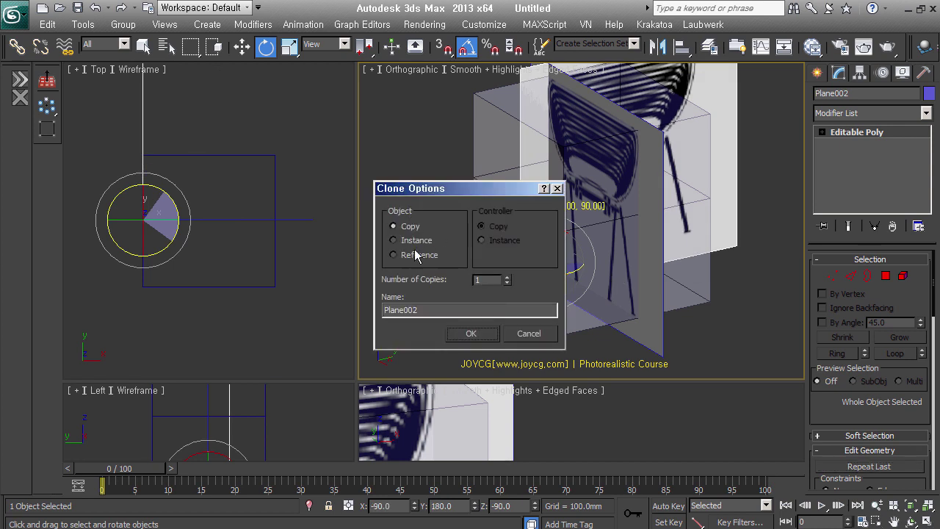
pyautogui.click(480, 340)
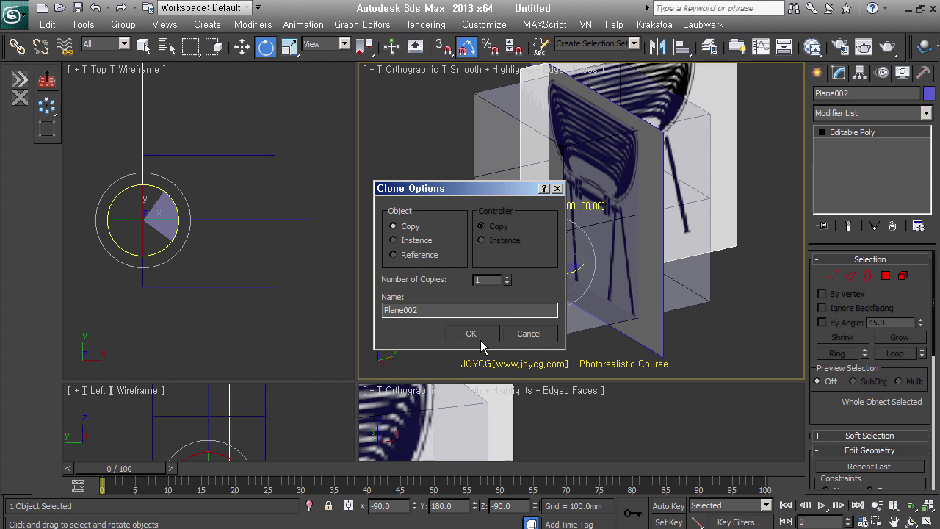
pyautogui.moveTo(625, 226)
pyautogui.mouseDown(button='middle')
pyautogui.moveTo(610, 297)
pyautogui.moveTo(609, 235)
pyautogui.mouseUp(button='middle')
# Step: Move Plane002's right and left edges to crop it to the chair's side view
pyautogui.rightClick(609, 235)
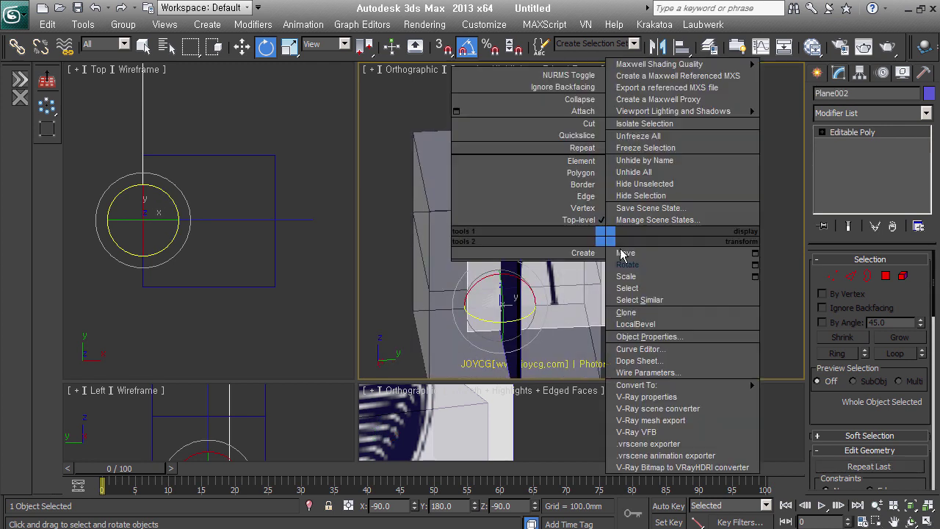
pyautogui.moveTo(630, 272)
pyautogui.keyDown('alt'); pyautogui.mouseDown(button='middle')
pyautogui.moveTo(661, 290)
pyautogui.moveTo(601, 293)
pyautogui.mouseUp(button='middle'); pyautogui.keyUp('alt')
pyautogui.rightClick(626, 216)
pyautogui.click(646, 222)
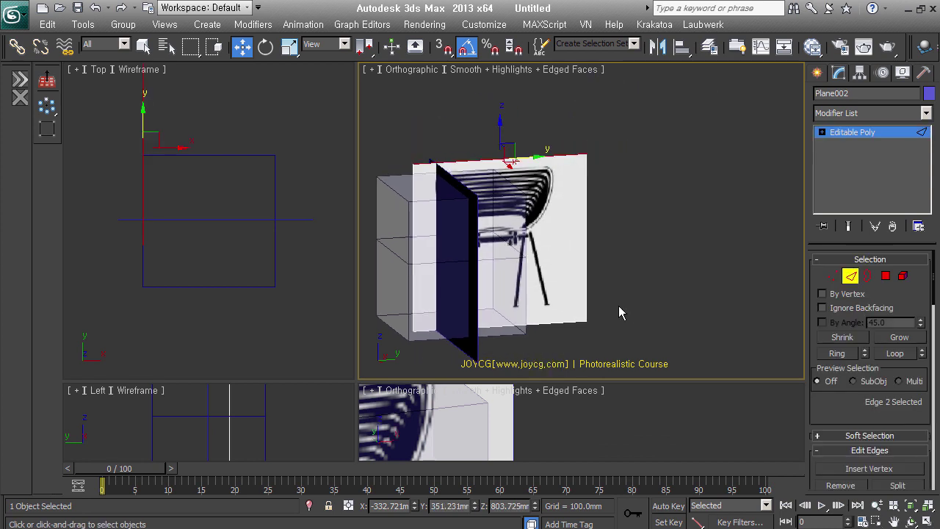
pyautogui.click(602, 249)
pyautogui.moveTo(631, 257); pyautogui.dragTo(831, 258)
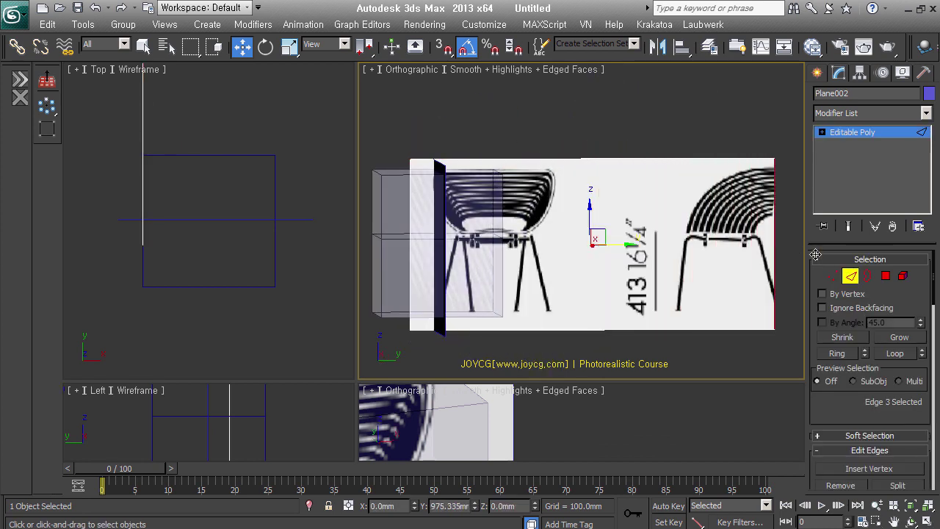
pyautogui.click(412, 257)
pyautogui.moveTo(443, 257); pyautogui.dragTo(698, 262)
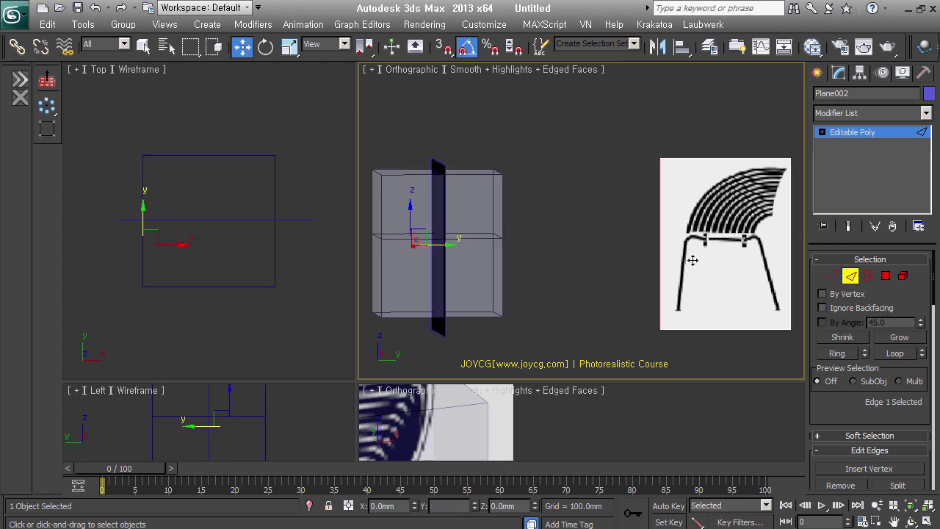
pyautogui.click(850, 275)
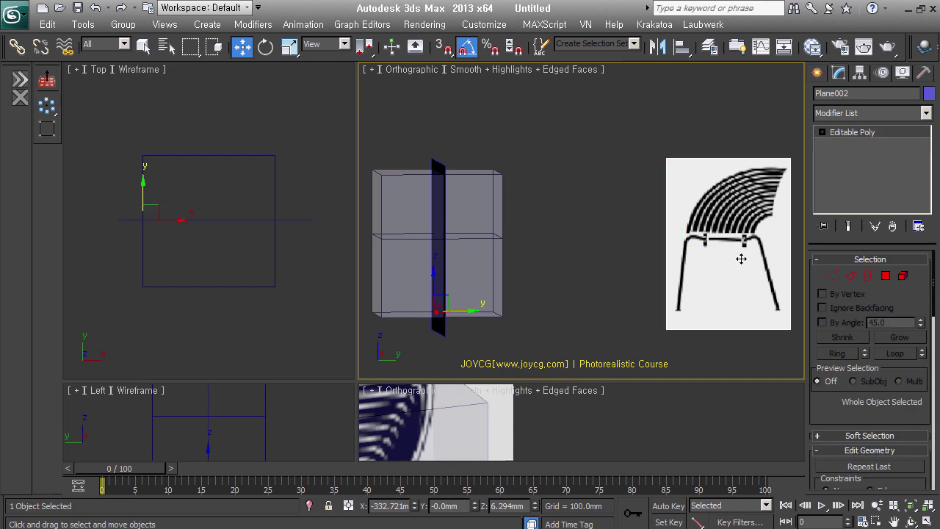
# Step: Centre Plane002's pivot on the object using Affect Pivot Only > Center to Object
pyautogui.moveTo(741, 258); pyautogui.dragTo(727, 261, button='middle')
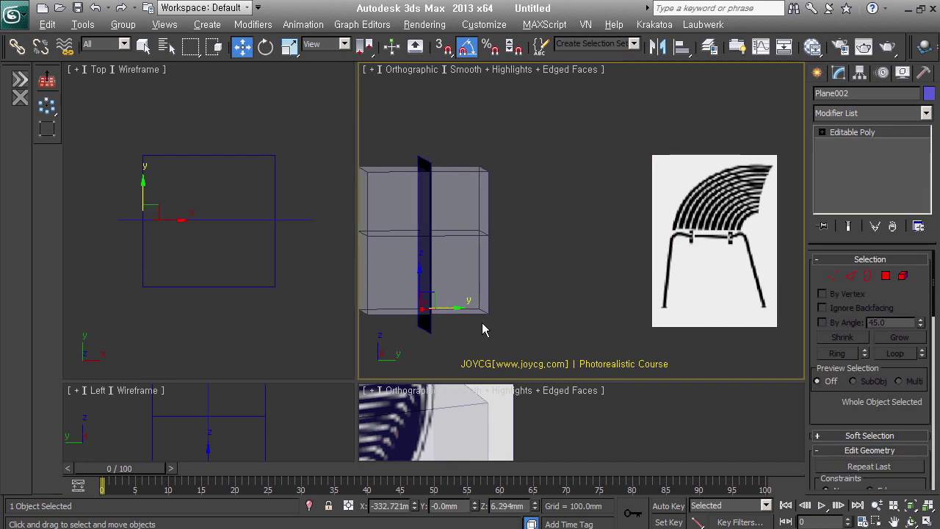
pyautogui.moveTo(634, 237); pyautogui.dragTo(620, 236, button='middle')
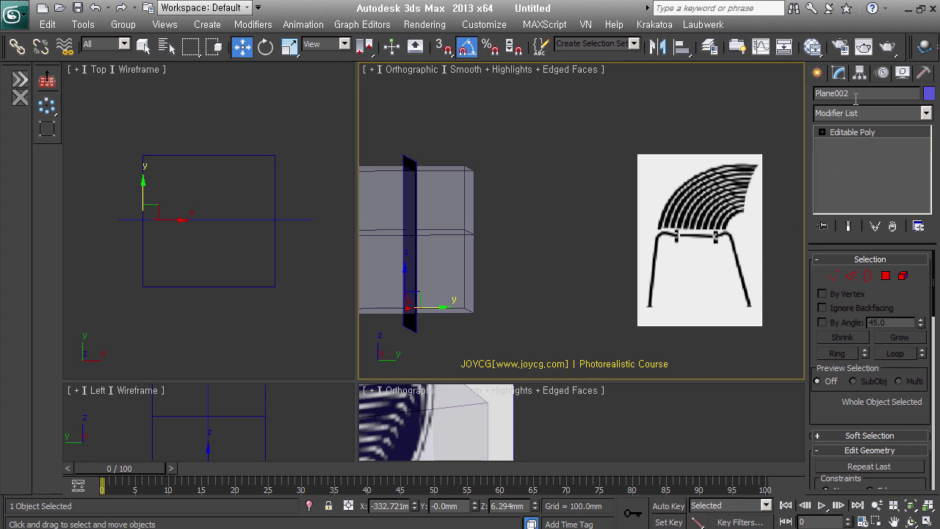
pyautogui.click(863, 75)
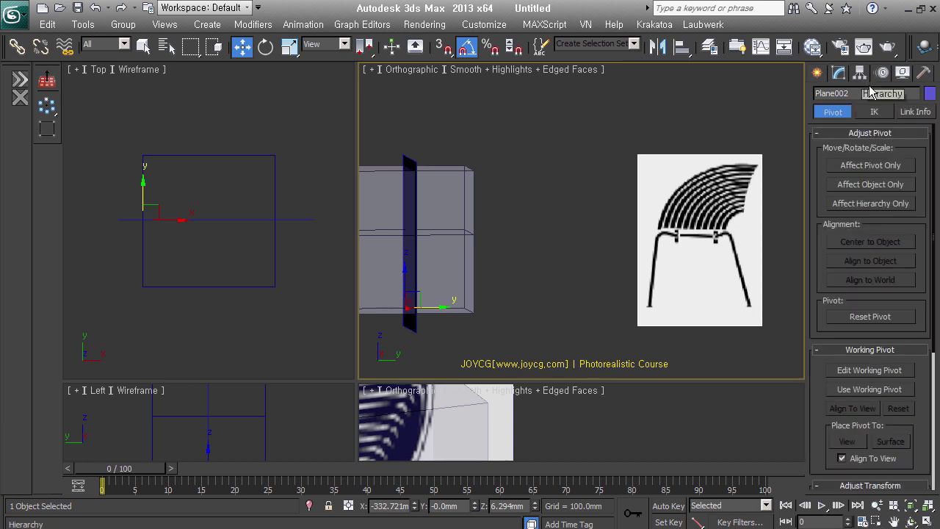
pyautogui.click(881, 168)
pyautogui.click(886, 248)
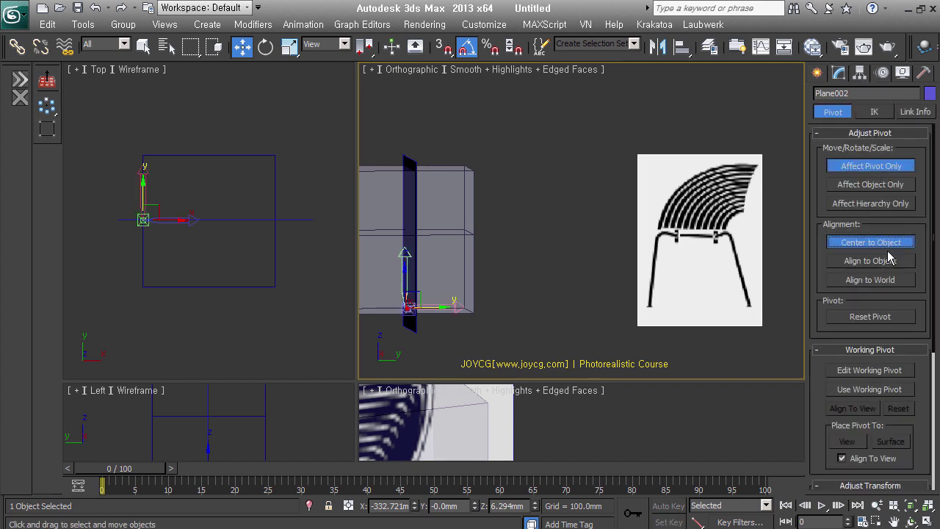
pyautogui.click(826, 81)
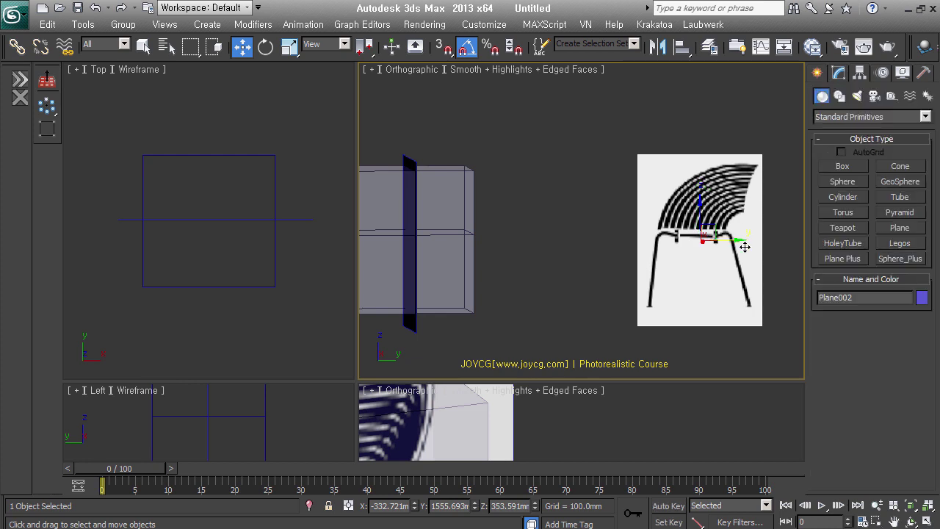
# Step: Move Plane002 over onto the box and frame it in the Left view
pyautogui.moveTo(744, 246); pyautogui.dragTo(594, 246)
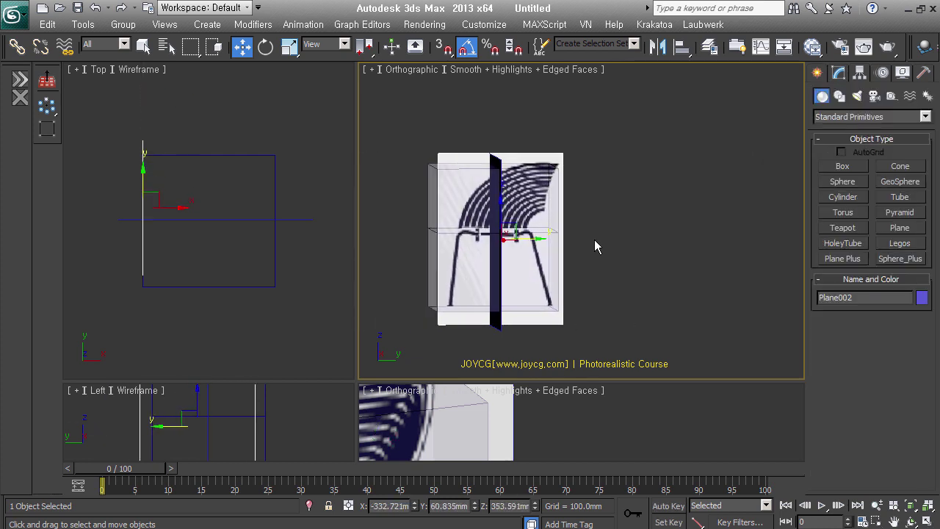
pyautogui.press('l')
pyautogui.press('z')
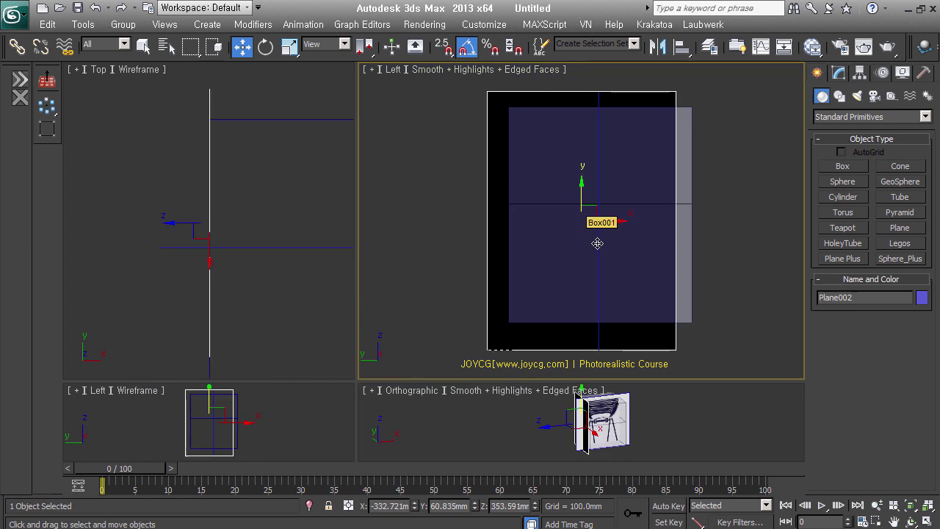
pyautogui.moveTo(703, 242)
pyautogui.keyDown('alt'); pyautogui.mouseDown(button='middle')
pyautogui.moveTo(718, 254)
pyautogui.moveTo(507, 257)
pyautogui.moveTo(486, 260)
pyautogui.moveTo(492, 268)
pyautogui.mouseUp(button='middle'); pyautogui.keyUp('alt')
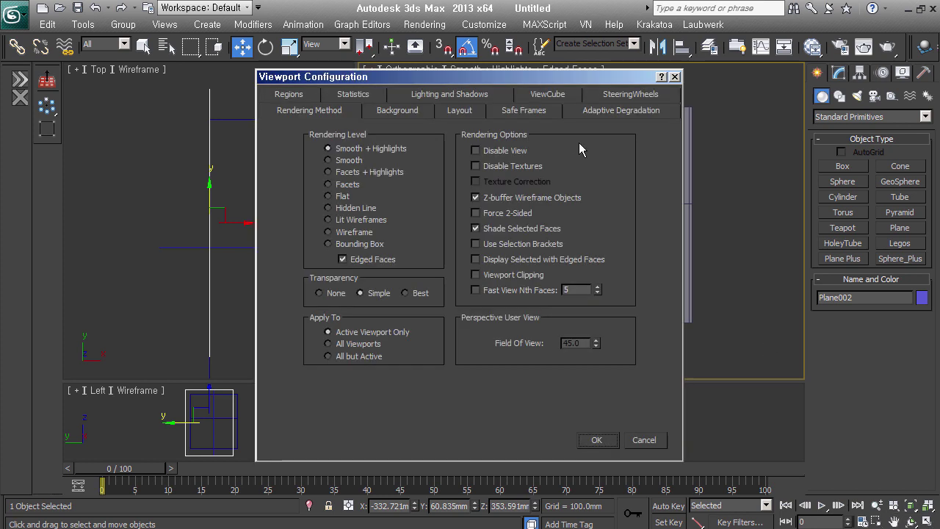
# Step: Set the viewport lighting to a single default light
pyautogui.click(437, 100)
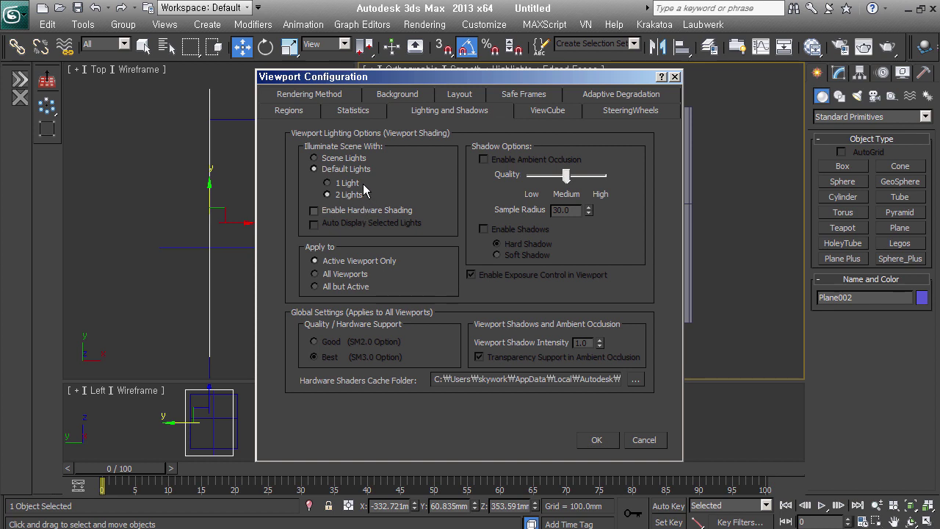
pyautogui.click(363, 183)
pyautogui.click(597, 441)
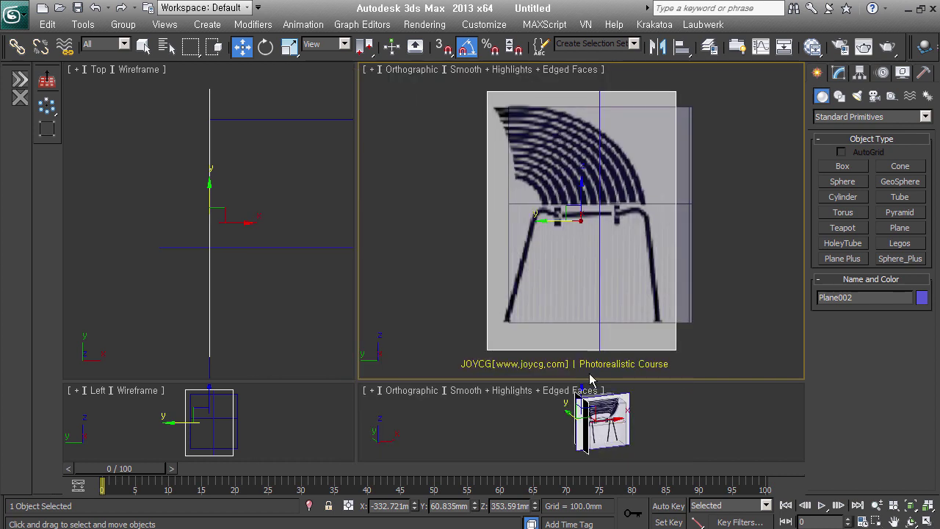
# Step: Move the front reference plane Plane001 along Y so it sits against the box
pyautogui.moveTo(560, 233); pyautogui.dragTo(581, 231)
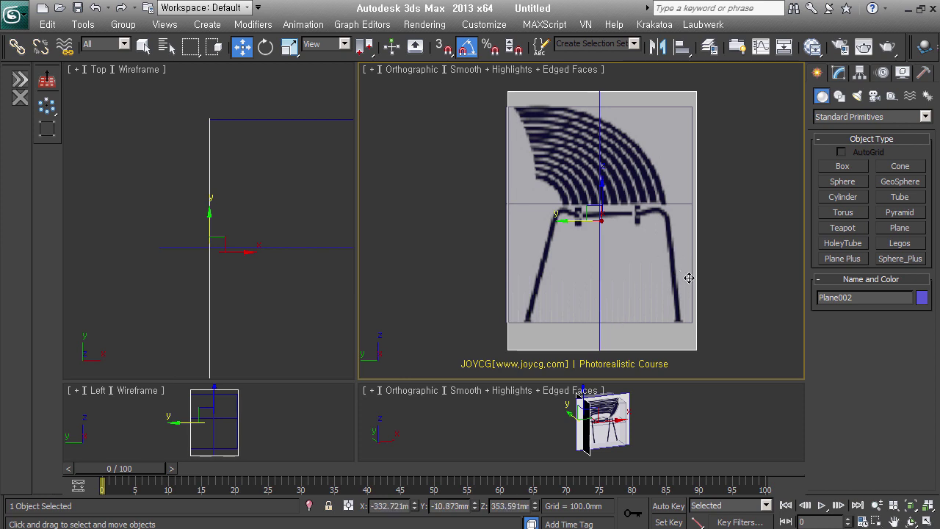
pyautogui.moveTo(616, 245)
pyautogui.keyDown('alt'); pyautogui.mouseDown(button='middle')
pyautogui.moveTo(466, 262)
pyautogui.moveTo(477, 273)
pyautogui.moveTo(564, 230)
pyautogui.moveTo(642, 262)
pyautogui.mouseUp(button='middle'); pyautogui.keyUp('alt')
pyautogui.moveTo(674, 225)
pyautogui.keyDown('alt'); pyautogui.mouseDown(button='middle')
pyautogui.moveTo(738, 221)
pyautogui.moveTo(699, 224)
pyautogui.moveTo(721, 284)
pyautogui.mouseUp(button='middle'); pyautogui.keyUp('alt')
pyautogui.click(718, 289)
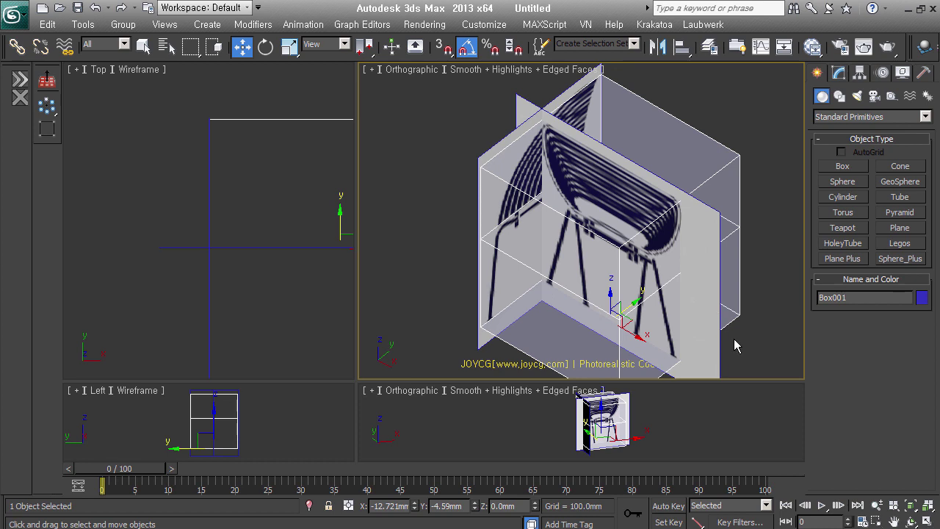
pyautogui.keyDown('alt'); pyautogui.moveTo(736, 346); pyautogui.dragTo(720, 292, button='middle'); pyautogui.keyUp('alt')
pyautogui.click(674, 309)
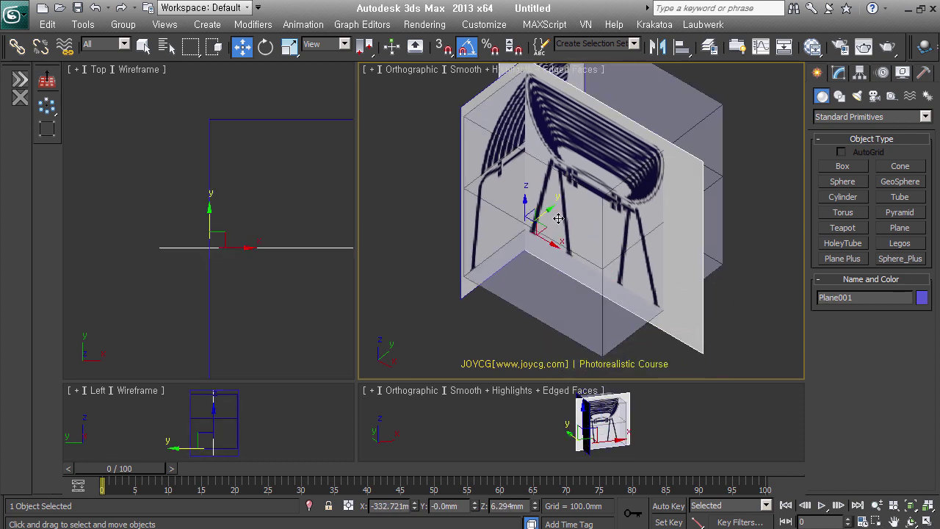
pyautogui.moveTo(558, 218); pyautogui.dragTo(630, 197)
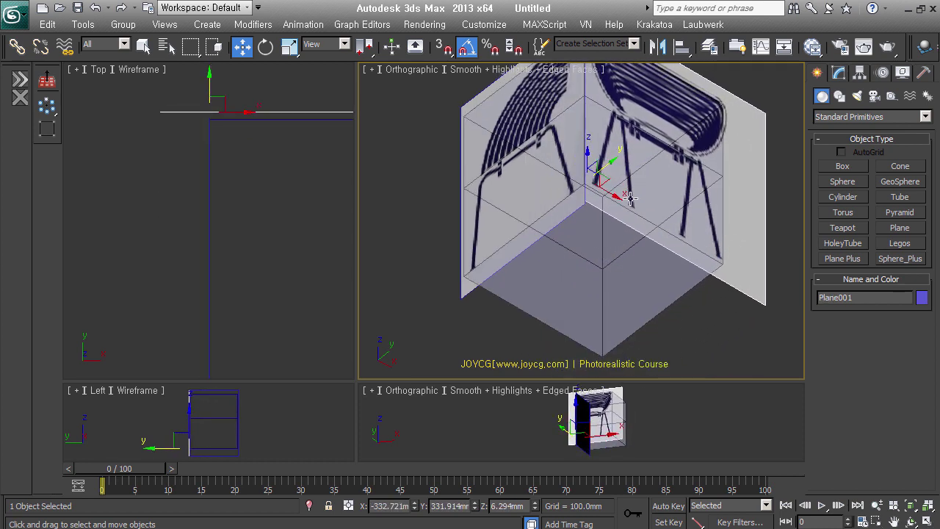
pyautogui.keyDown('alt'); pyautogui.moveTo(630, 197); pyautogui.dragTo(656, 262, button='middle'); pyautogui.keyUp('alt')
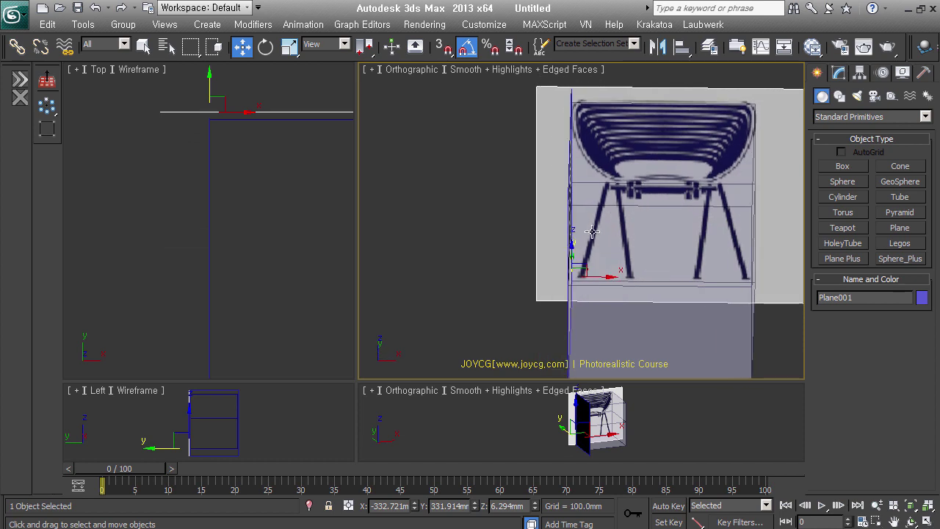
pyautogui.keyDown('alt'); pyautogui.moveTo(577, 218); pyautogui.dragTo(609, 232, button='middle'); pyautogui.keyUp('alt')
# Step: Nudge Plane002 along -X to X -348.355mm, Z 353.591mm against the box side
pyautogui.click(552, 183)
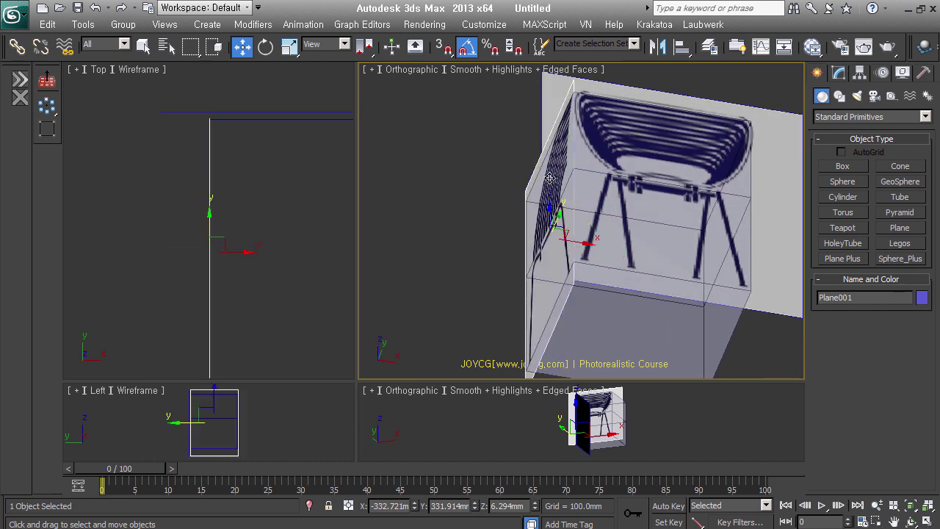
pyautogui.moveTo(592, 248); pyautogui.dragTo(583, 249)
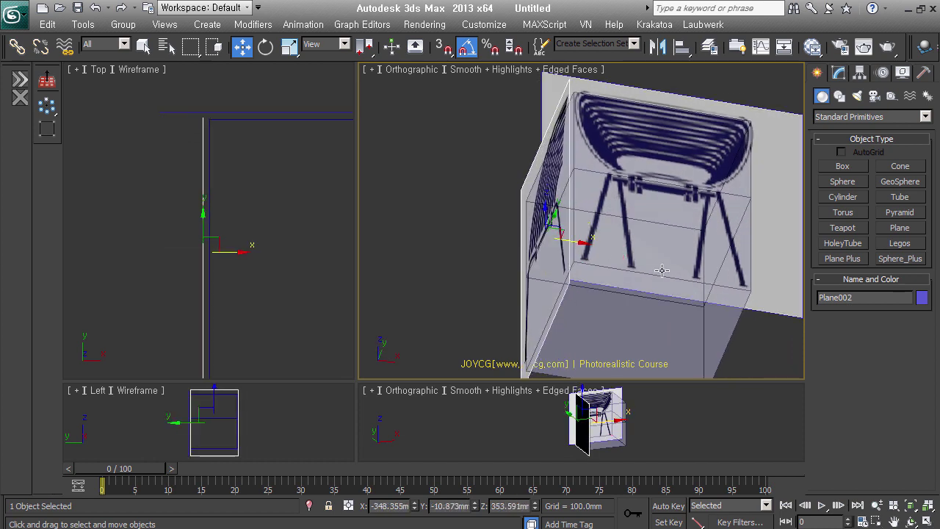
pyautogui.keyDown('alt'); pyautogui.moveTo(583, 249); pyautogui.dragTo(615, 259, button='middle'); pyautogui.keyUp('alt')
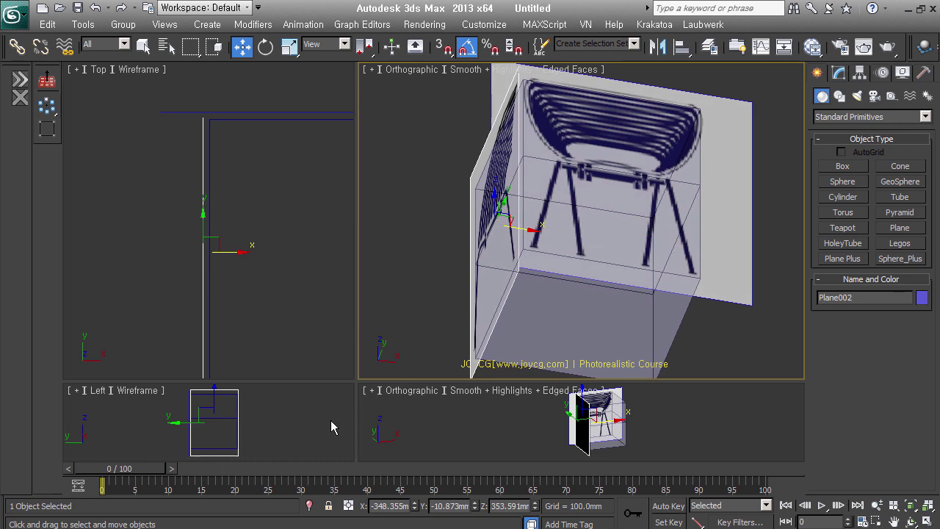
pyautogui.moveTo(631, 198)
pyautogui.keyDown('alt'); pyautogui.mouseDown(button='middle')
pyautogui.moveTo(733, 193)
pyautogui.moveTo(709, 205)
pyautogui.moveTo(700, 229)
pyautogui.moveTo(653, 213)
pyautogui.mouseUp(button='middle'); pyautogui.keyUp('alt')
# Step: Show the front view centred on the chair with nothing selected
pyautogui.press('f')
pyautogui.scroll(3, 698, 227)
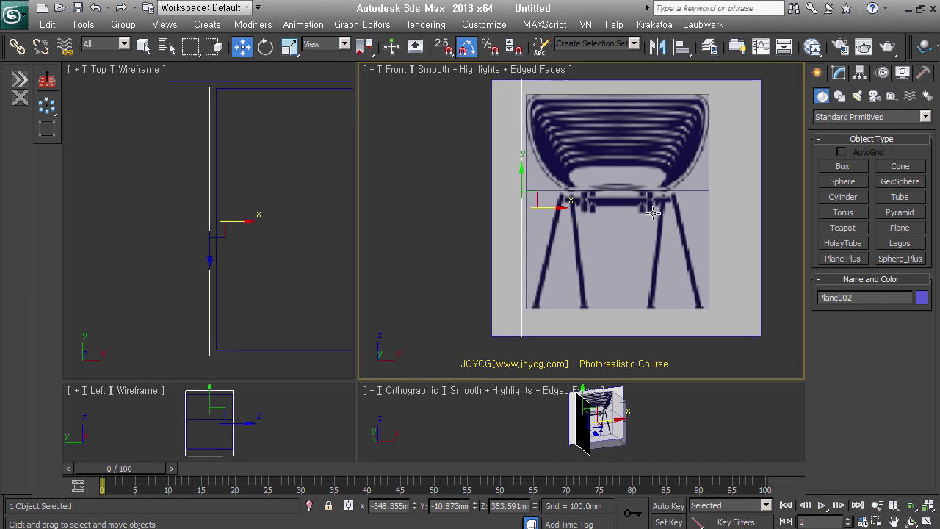
pyautogui.moveTo(701, 241); pyautogui.dragTo(666, 249, button='middle')
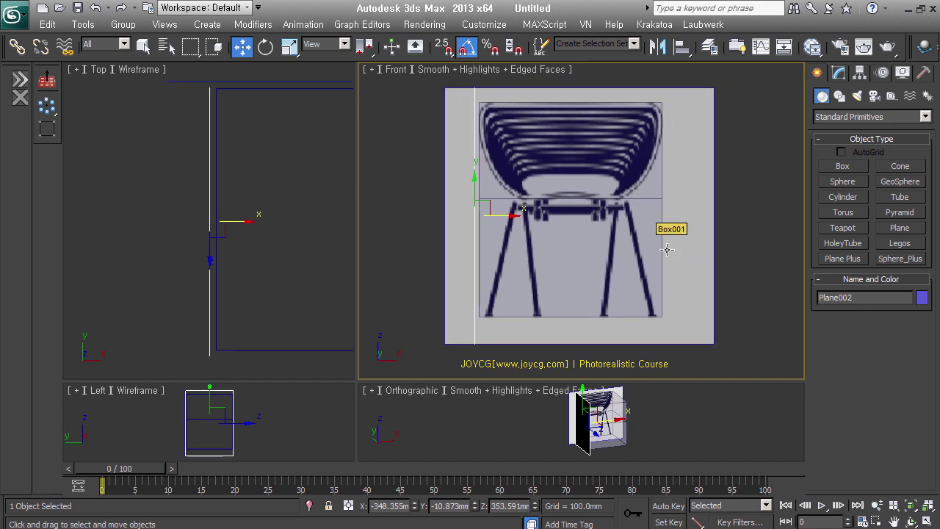
pyautogui.click(759, 272)
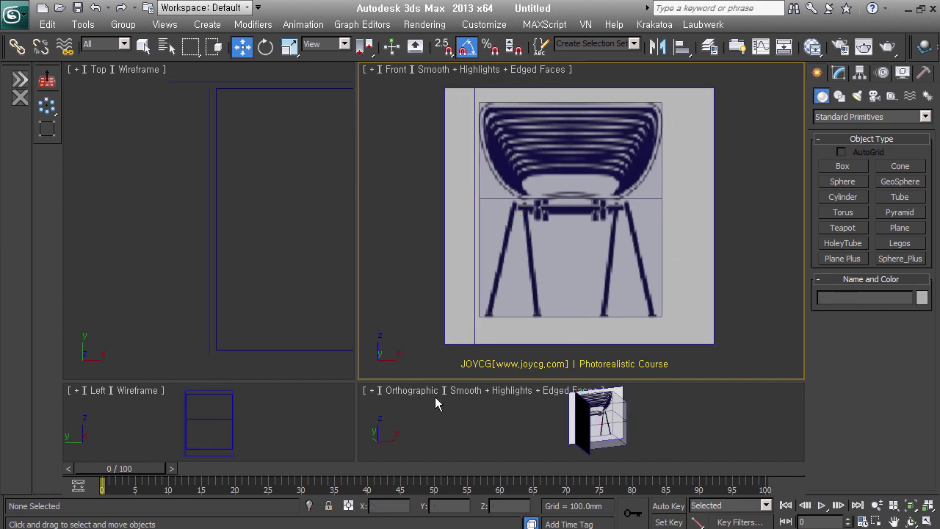
# Step: Reset the viewport layout to four views and enlarge the Top and Front views
pyautogui.rightClick(357, 380)
pyautogui.click(378, 371)
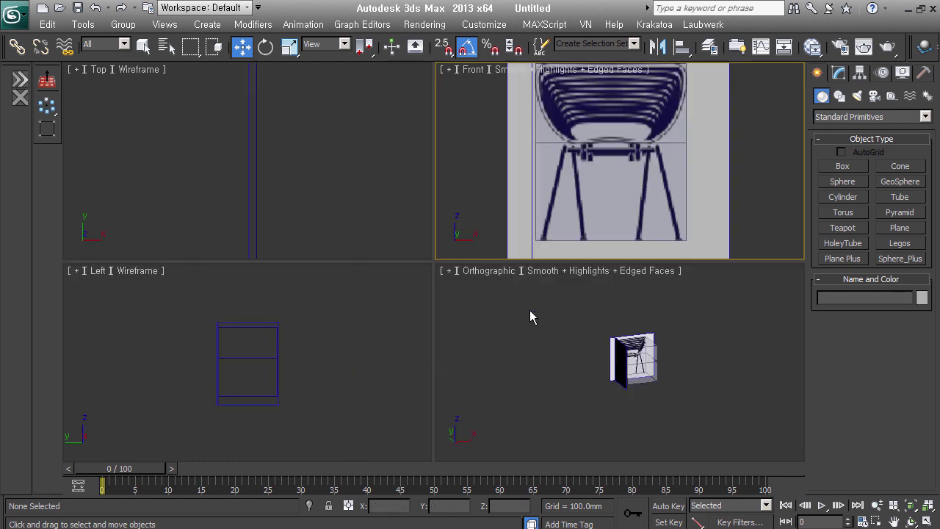
pyautogui.scroll(1, 646, 400)
pyautogui.scroll(2, 630, 400)
pyautogui.scroll(2, 632, 378)
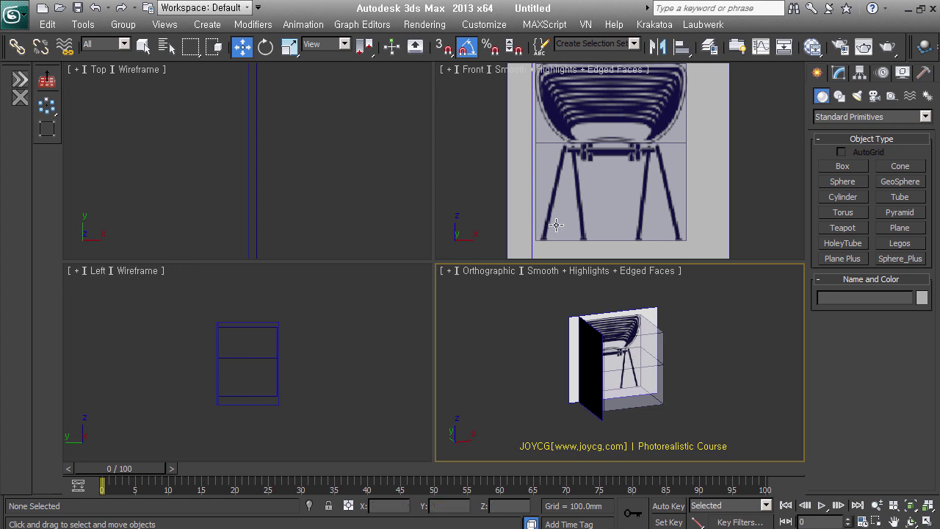
pyautogui.moveTo(598, 227); pyautogui.dragTo(591, 222, button='middle')
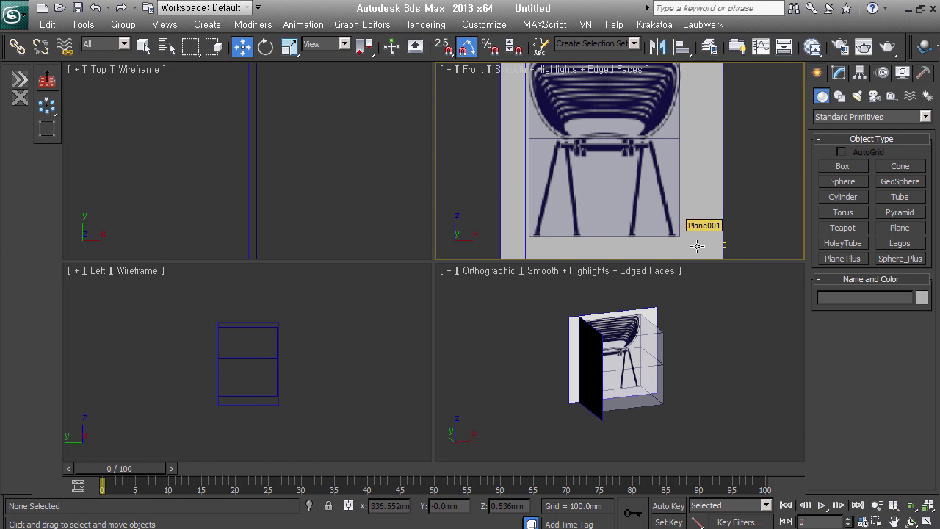
pyautogui.moveTo(433, 261)
pyautogui.mouseDown()
pyautogui.moveTo(462, 294)
pyautogui.moveTo(467, 324)
pyautogui.mouseUp()
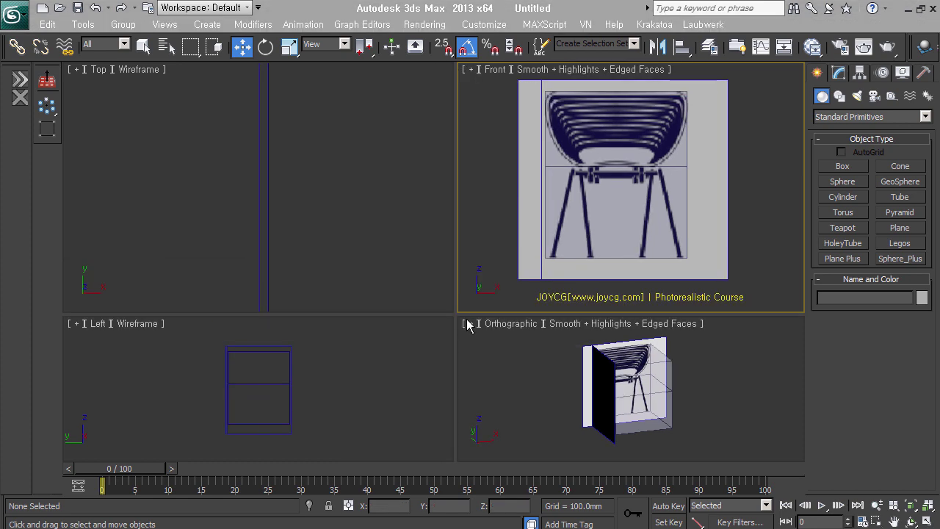
# Step: Draw a 381.855 × 391.225 mm rectangle over the front-view legs and convert it to Editable Spline
pyautogui.click(840, 96)
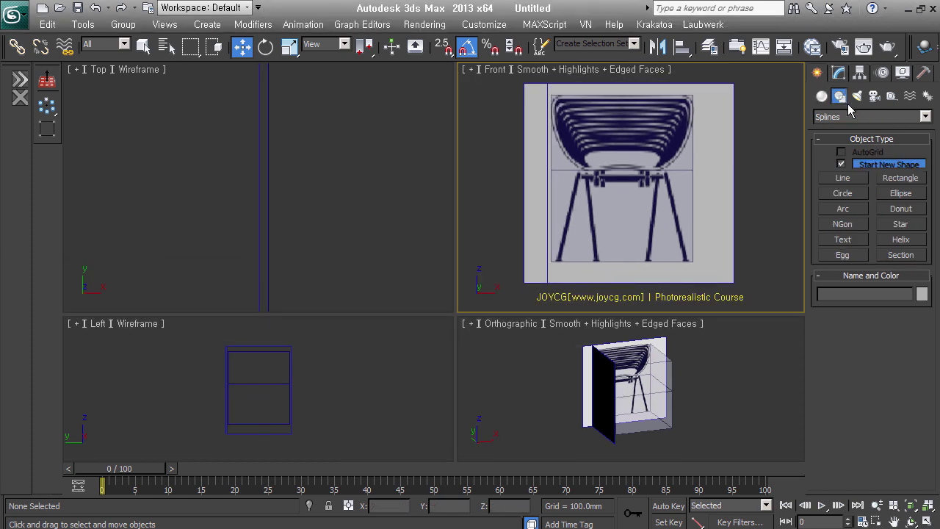
pyautogui.click(843, 178)
pyautogui.scroll(1, 642, 192)
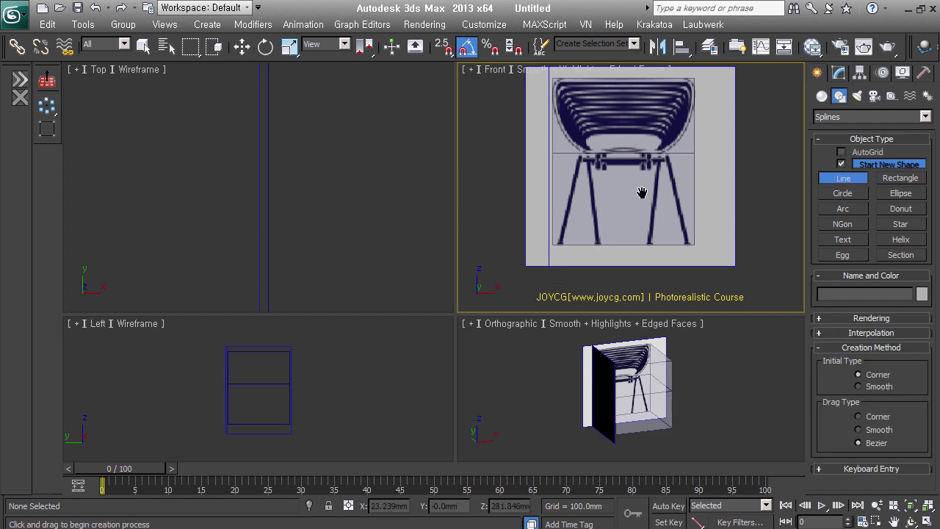
pyautogui.scroll(1, 642, 193)
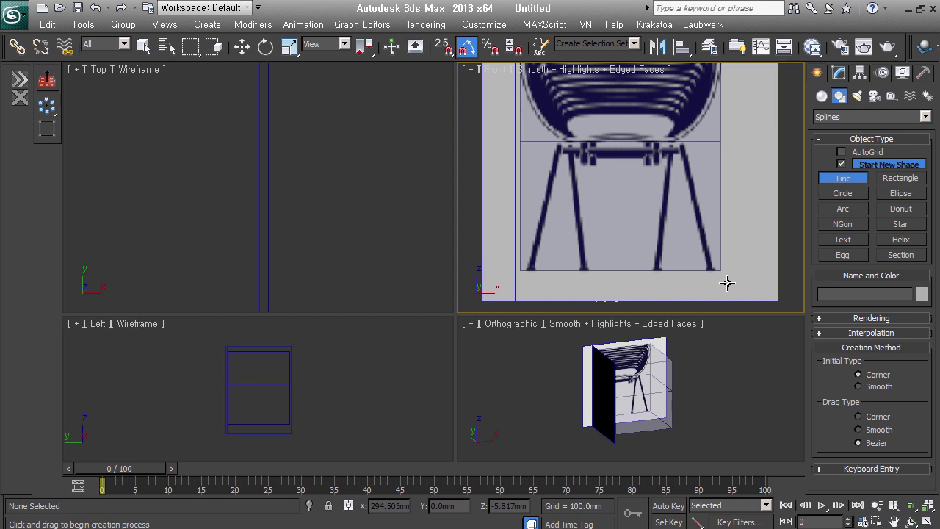
pyautogui.click(918, 180)
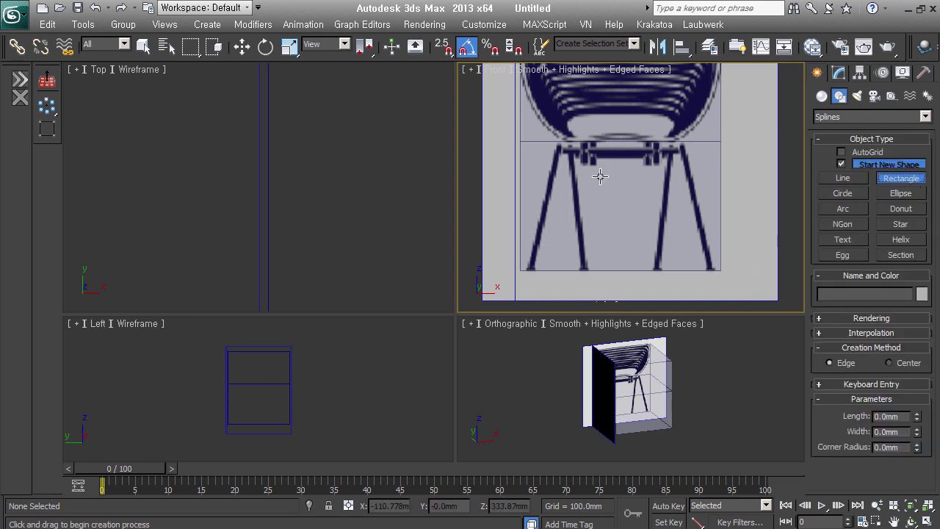
pyautogui.moveTo(561, 151); pyautogui.dragTo(694, 281)
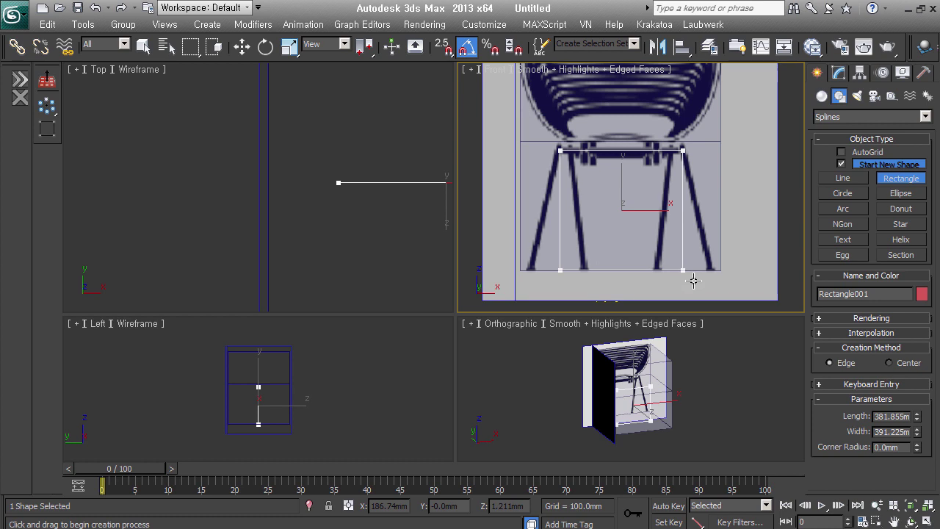
pyautogui.press('w')
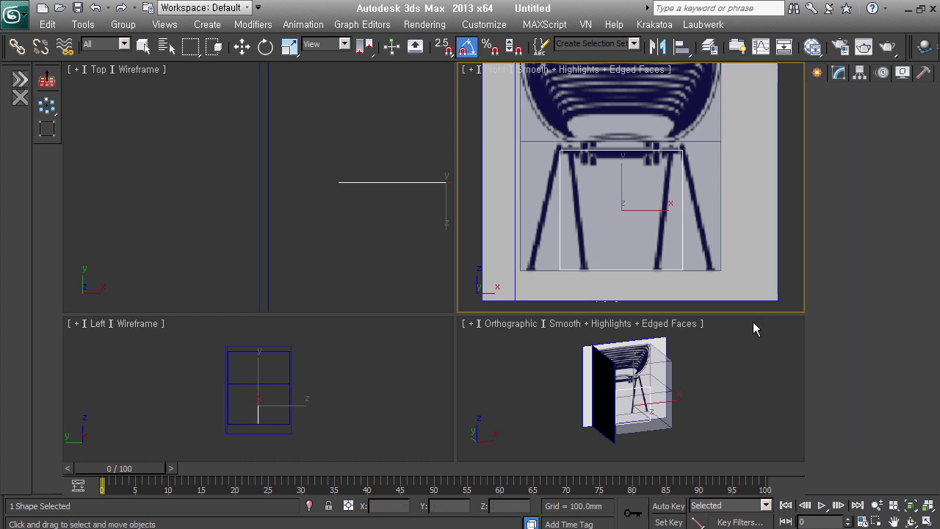
pyautogui.click(869, 308)
# Step: Scale the bottom segment wider to the leg spread and set all vertices to Corner
pyautogui.click(621, 270)
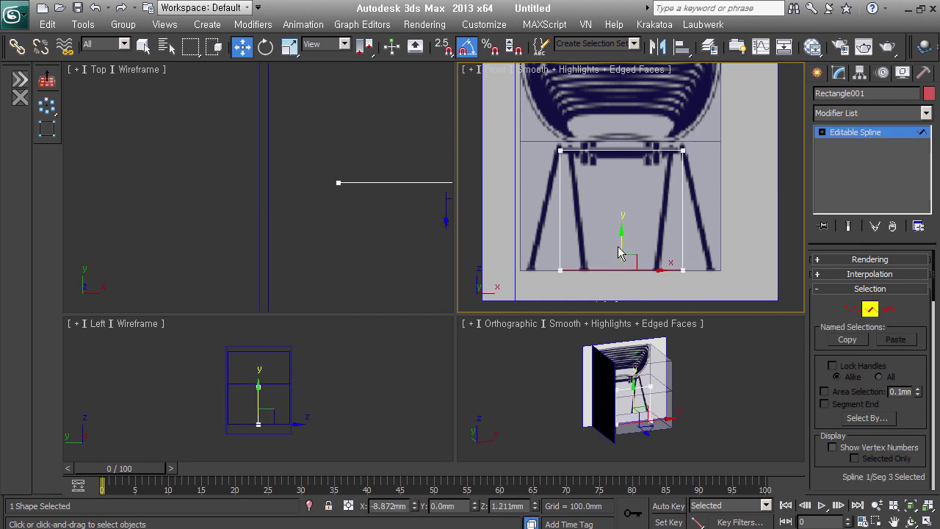
pyautogui.rightClick(622, 263)
pyautogui.click(644, 303)
pyautogui.moveTo(633, 273); pyautogui.dragTo(640, 238)
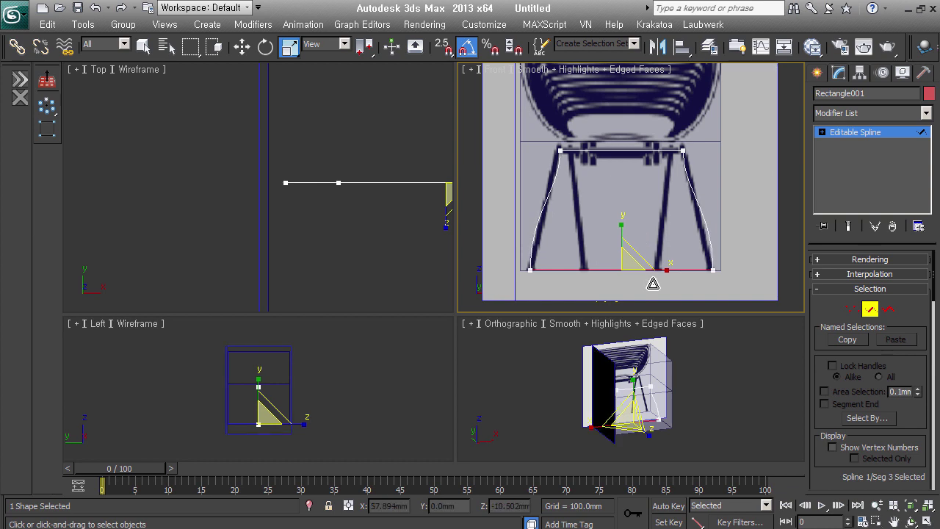
pyautogui.click(852, 308)
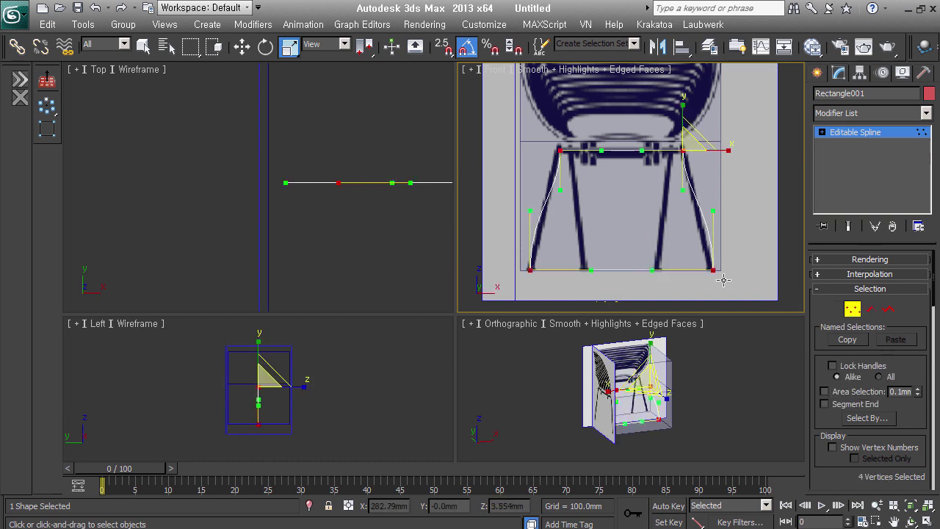
pyautogui.rightClick(706, 264)
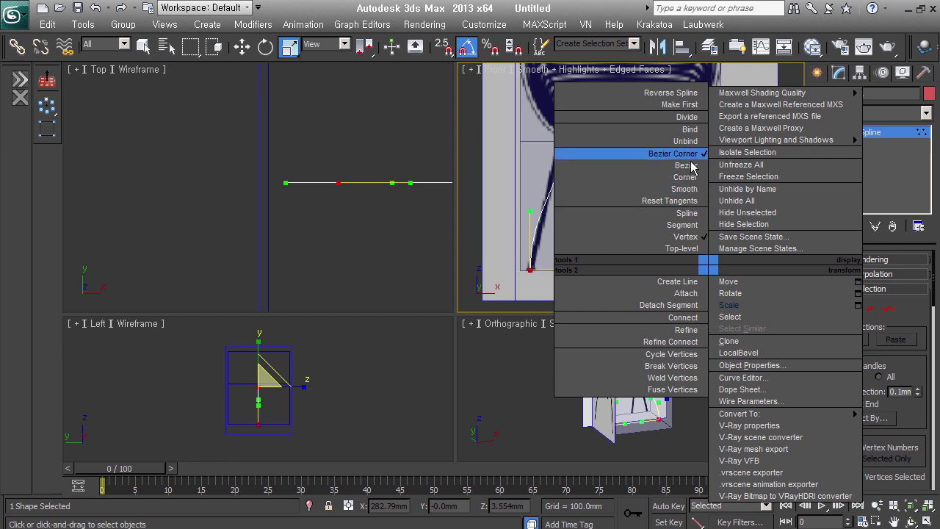
pyautogui.click(693, 185)
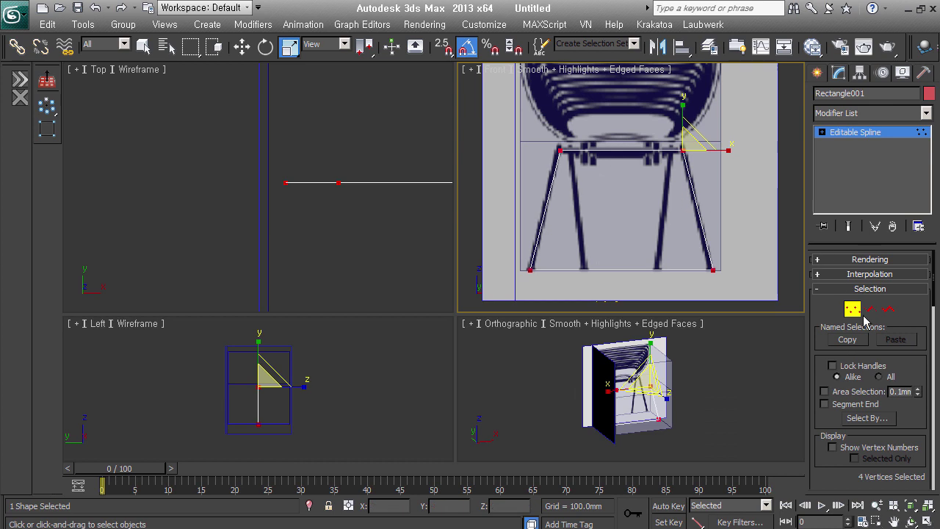
# Step: Scale the top seat segment slightly to match the slanted legs, then exit sub-object mode
pyautogui.press('2')
pyautogui.click(645, 153)
pyautogui.moveTo(644, 160); pyautogui.dragTo(640, 154)
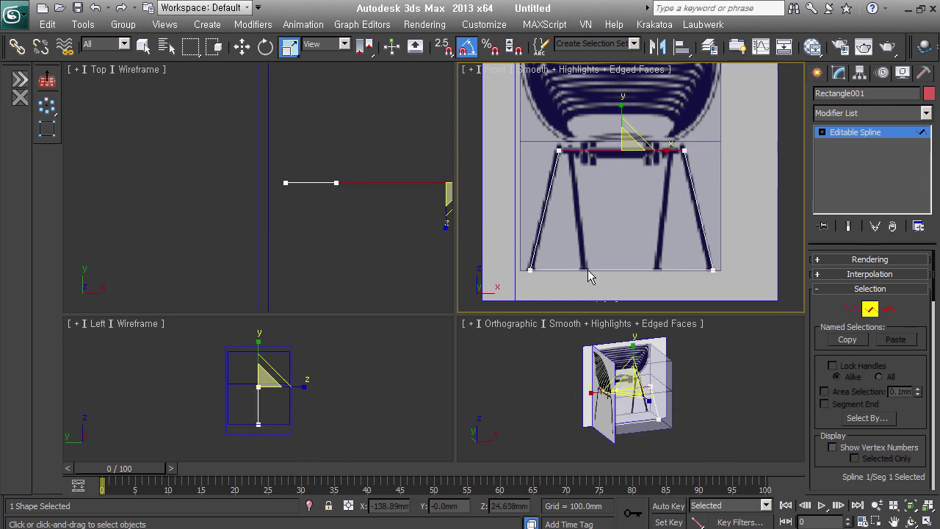
pyautogui.moveTo(636, 153); pyautogui.dragTo(636, 155)
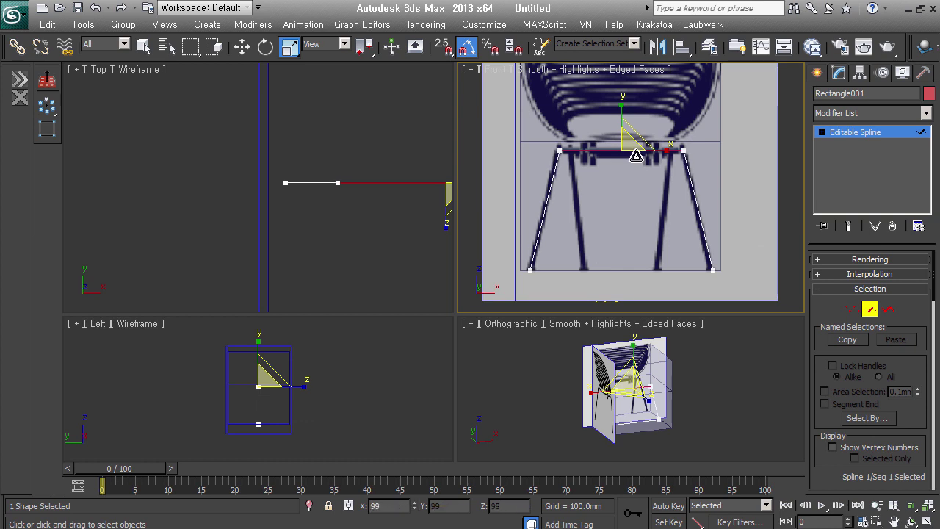
pyautogui.click(870, 312)
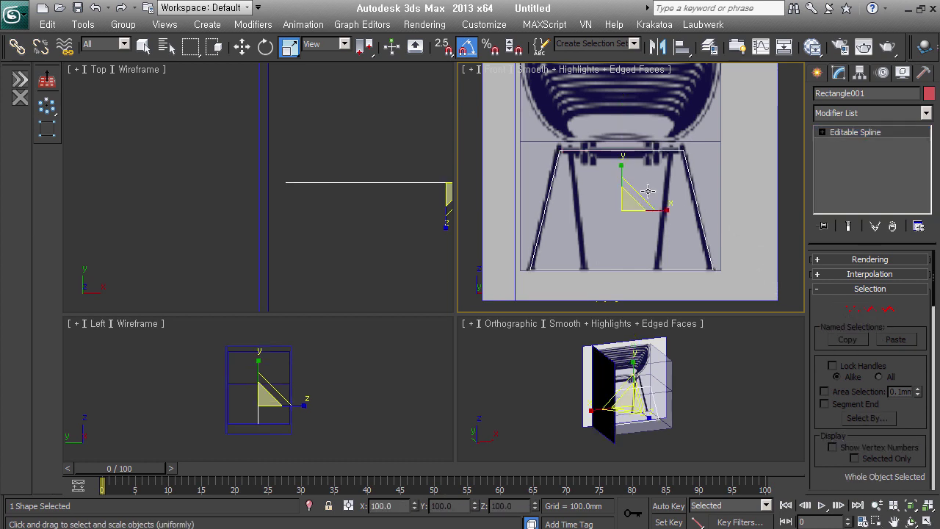
# Step: Slide Rectangle001 left to X -8.872mm, Z 192.138mm over the front-view legs
pyautogui.click(869, 309)
pyautogui.click(639, 270)
pyautogui.click(630, 243)
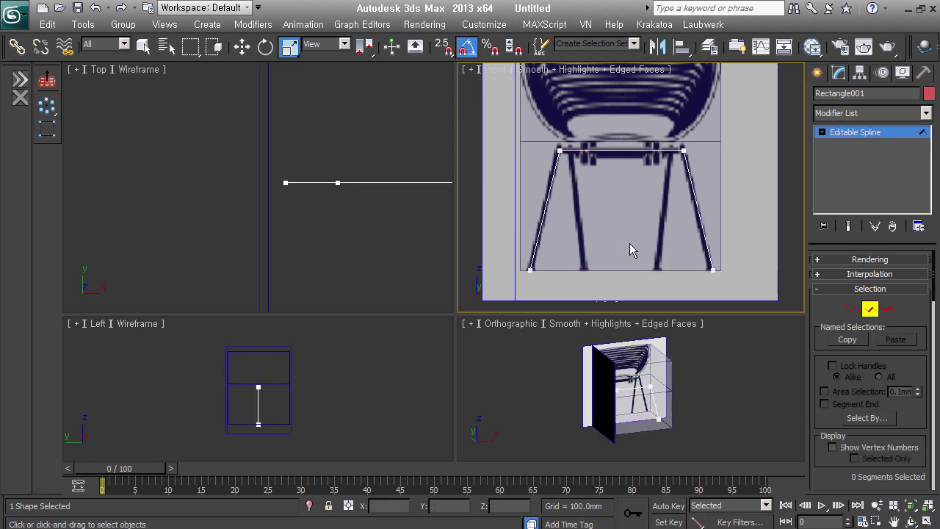
pyautogui.click(870, 309)
pyautogui.keyDown('alt'); pyautogui.moveTo(646, 210); pyautogui.dragTo(628, 215, button='middle'); pyautogui.keyUp('alt')
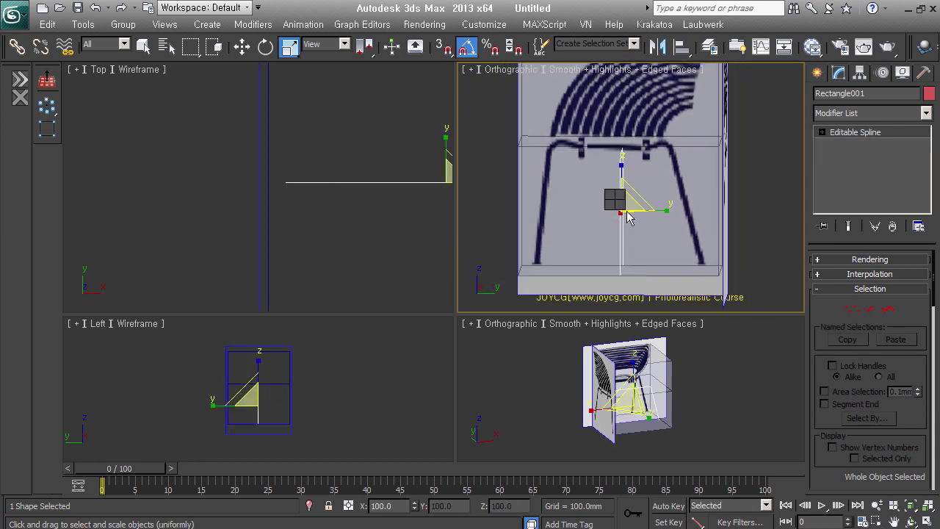
pyautogui.rightClick(628, 214)
pyautogui.click(645, 223)
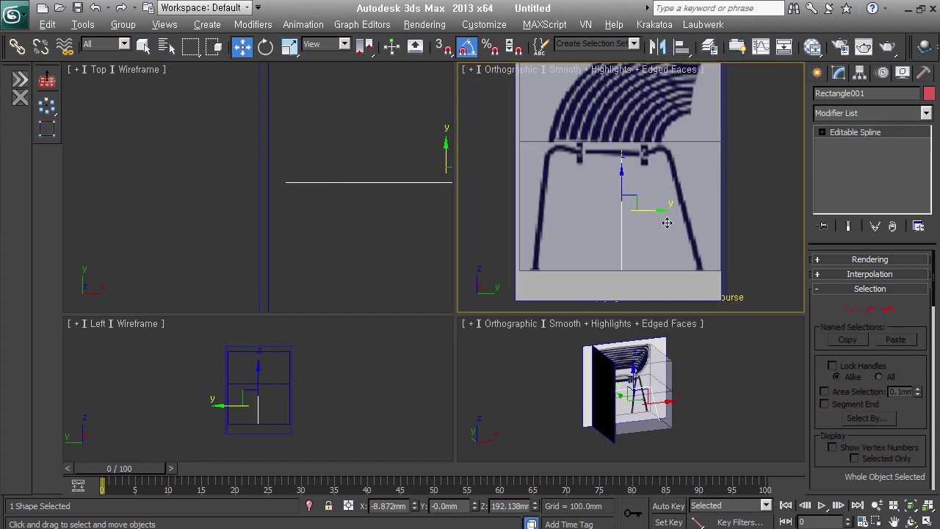
pyautogui.moveTo(666, 223)
pyautogui.mouseDown()
pyautogui.moveTo(594, 223)
pyautogui.moveTo(610, 221)
pyautogui.mouseUp()
pyautogui.click(518, 74)
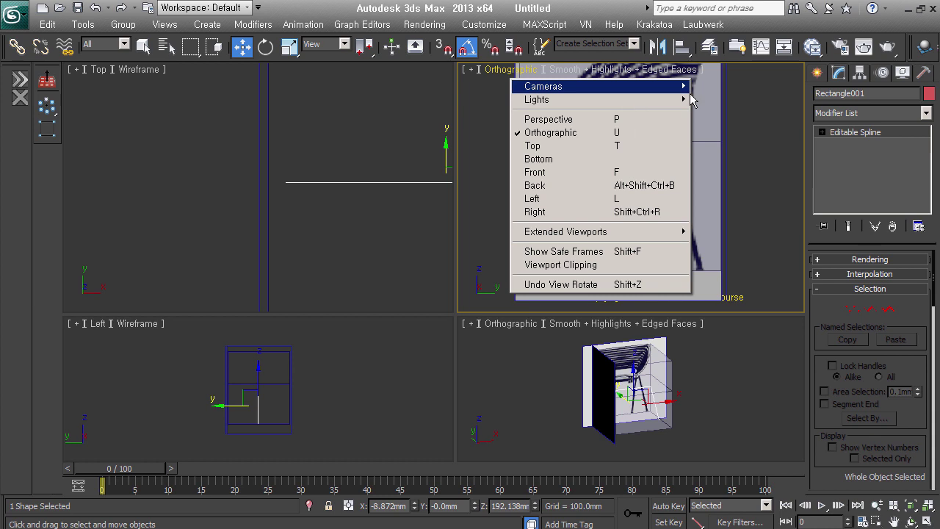
# Step: In the Right view, raise the top vertices to the seat frame and move the bottom vertex onto the foot
pyautogui.click(610, 211)
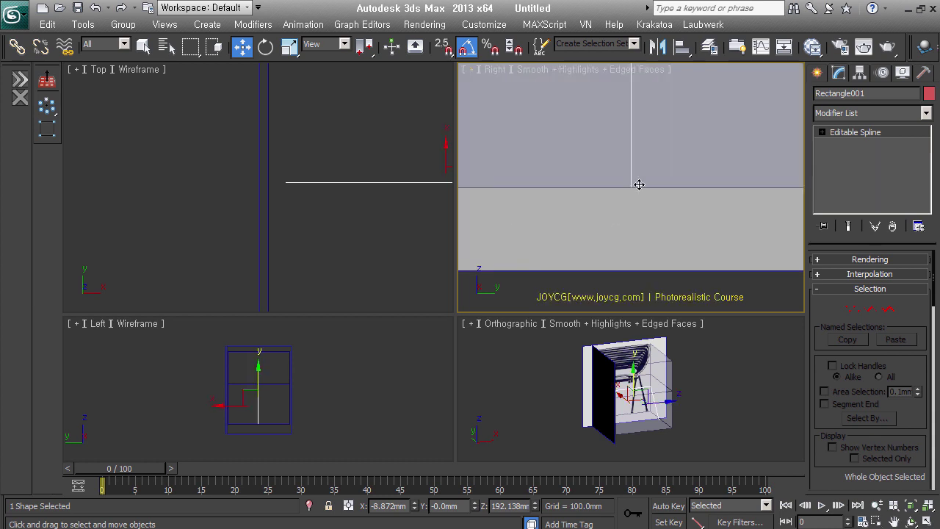
pyautogui.press('z')
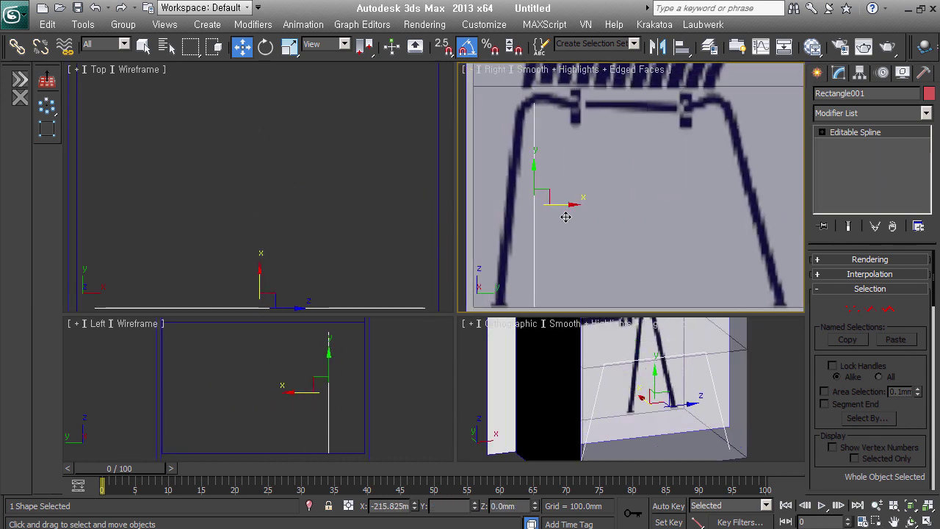
pyautogui.click(852, 309)
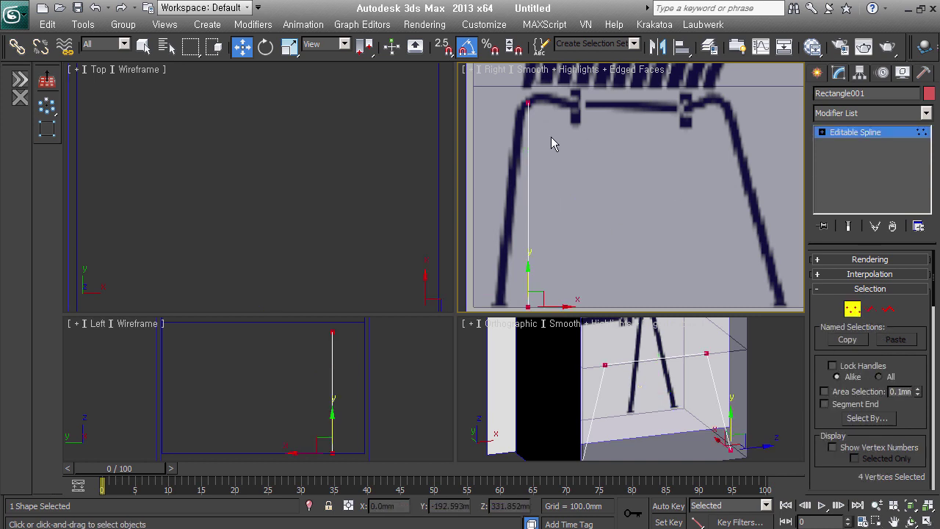
pyautogui.moveTo(572, 110); pyautogui.dragTo(525, 65)
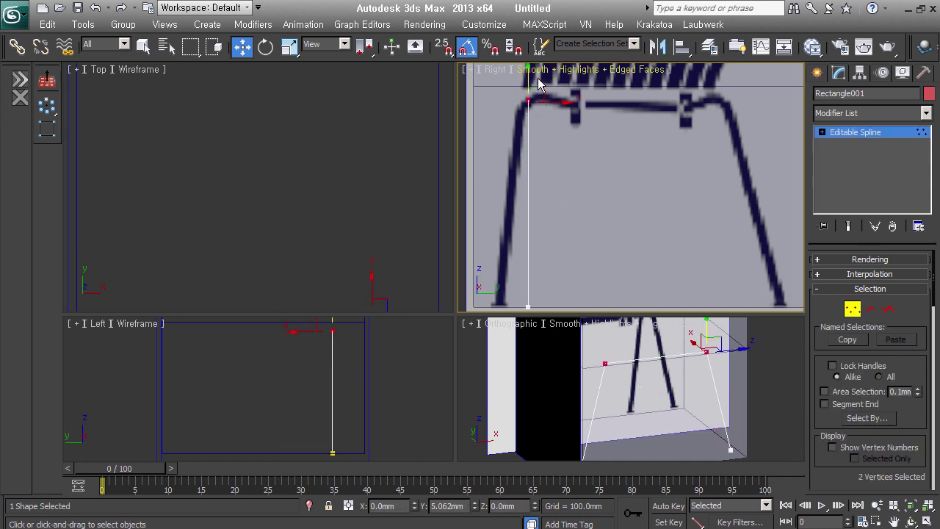
pyautogui.click(536, 70)
pyautogui.moveTo(541, 91); pyautogui.dragTo(561, 131, button='middle')
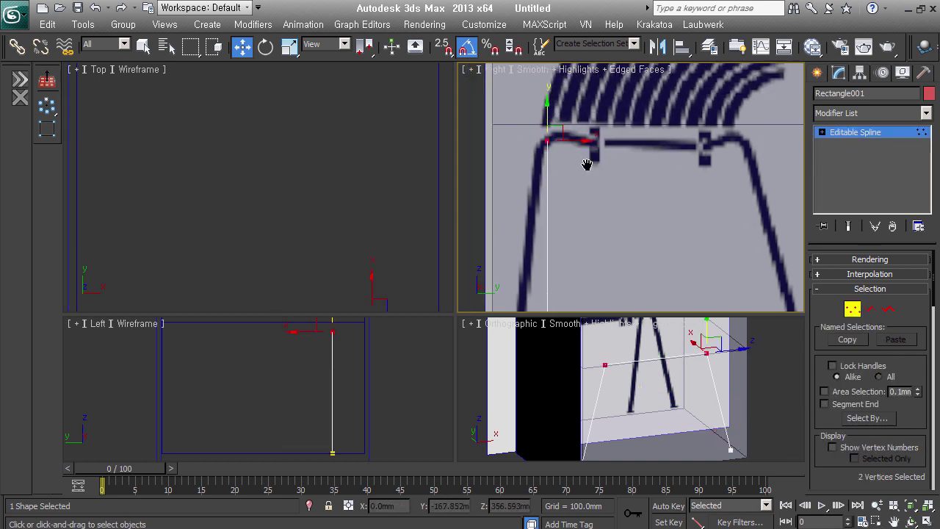
pyautogui.moveTo(561, 131); pyautogui.dragTo(559, 123)
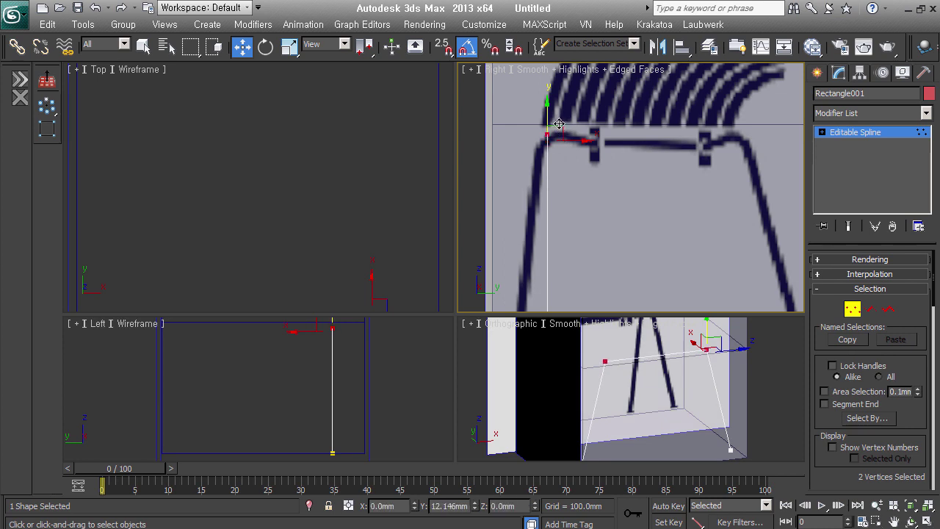
pyautogui.scroll(-2, 602, 183)
pyautogui.moveTo(603, 184); pyautogui.dragTo(602, 163, button='middle')
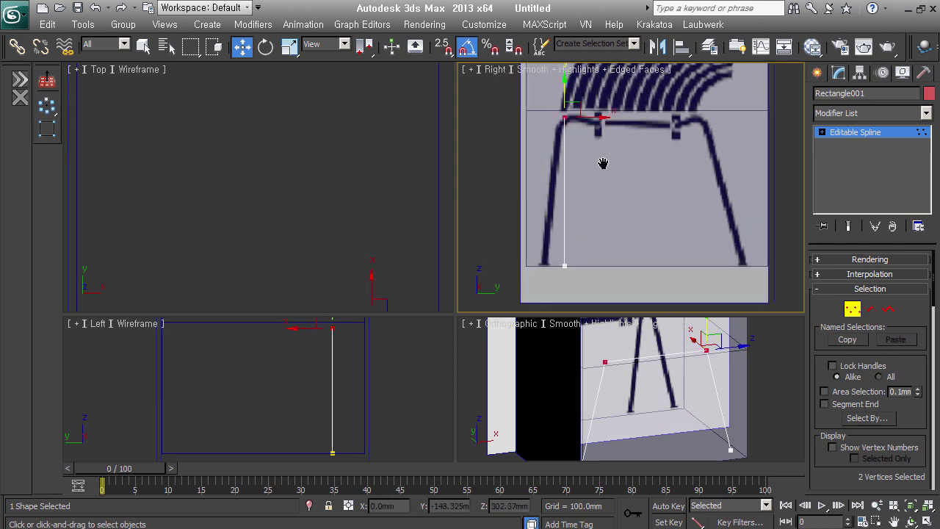
pyautogui.click(564, 266)
pyautogui.moveTo(607, 272); pyautogui.dragTo(586, 276)
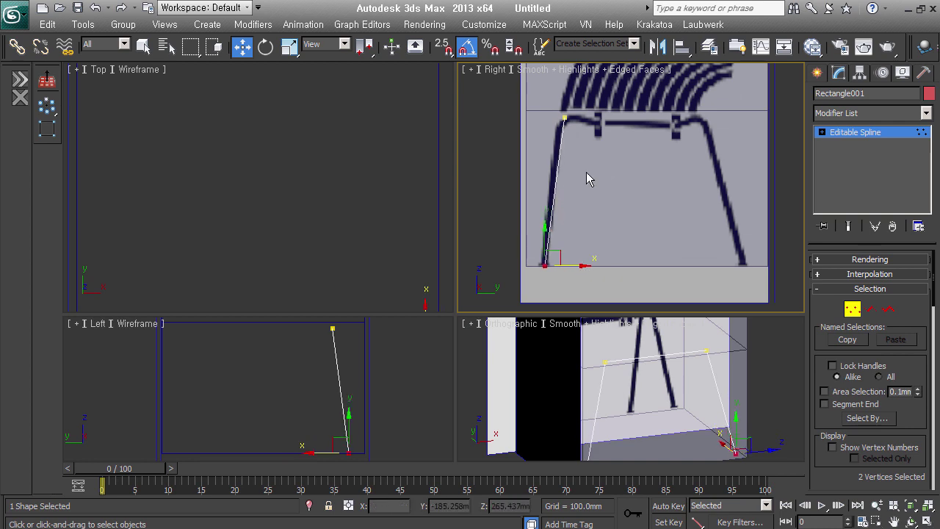
# Step: Adjust the top corner vertices so they tilt back in depth along the leg
pyautogui.moveTo(558, 123); pyautogui.dragTo(556, 121)
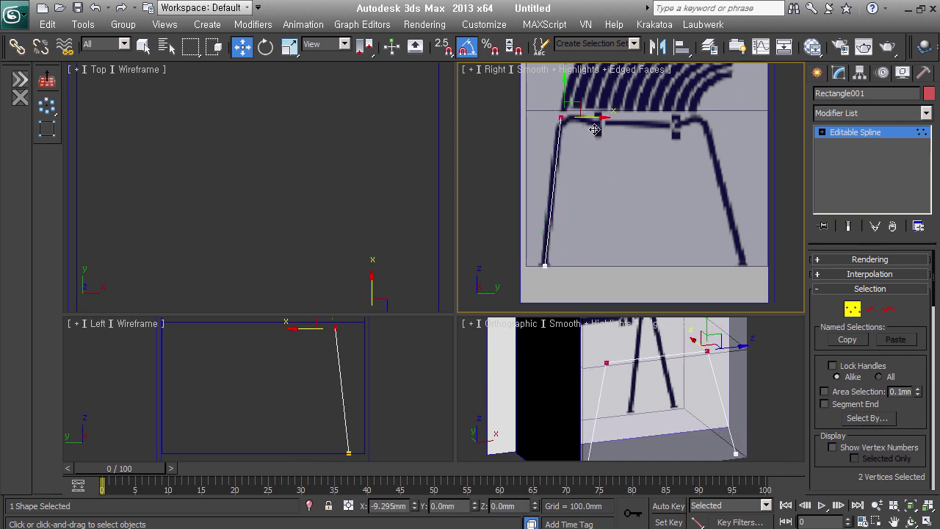
pyautogui.click(559, 123)
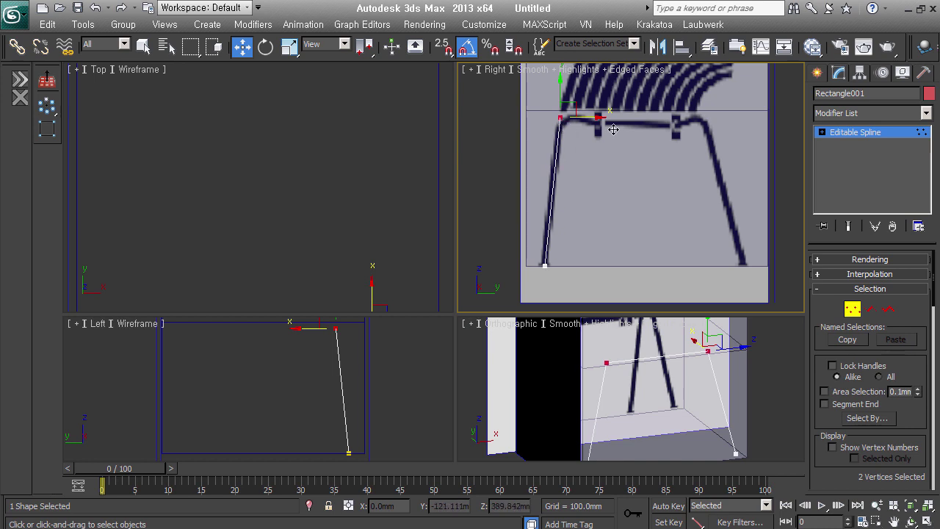
pyautogui.moveTo(614, 170); pyautogui.dragTo(612, 185, button='middle')
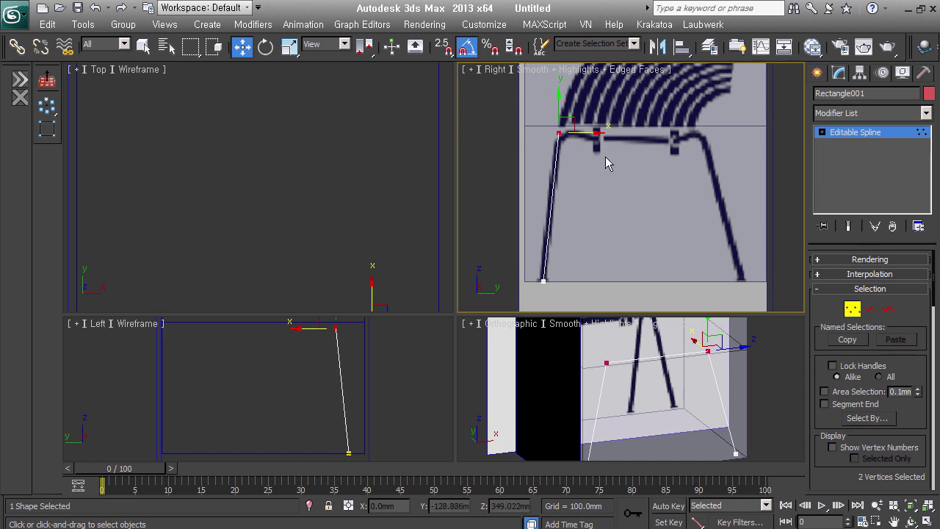
pyautogui.keyDown('alt'); pyautogui.moveTo(597, 190); pyautogui.dragTo(646, 212, button='middle'); pyautogui.keyUp('alt')
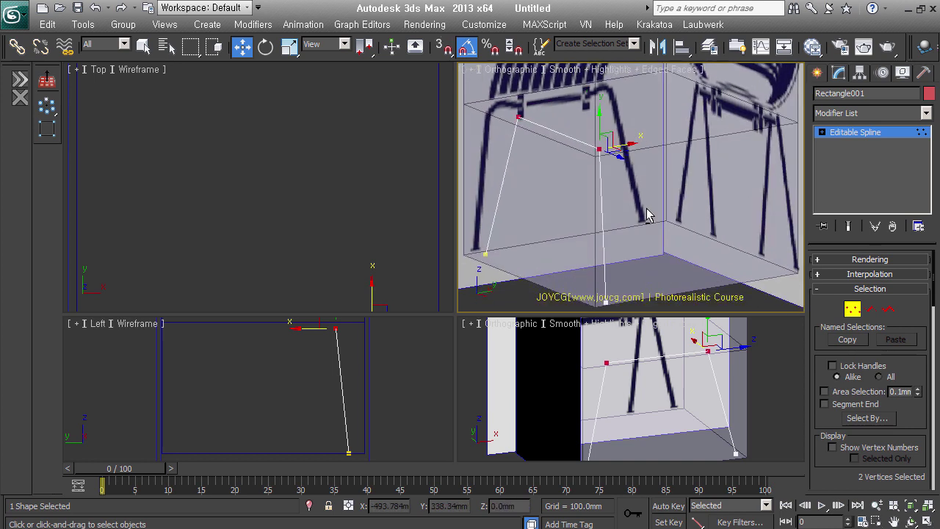
pyautogui.click(603, 150)
pyautogui.click(515, 117)
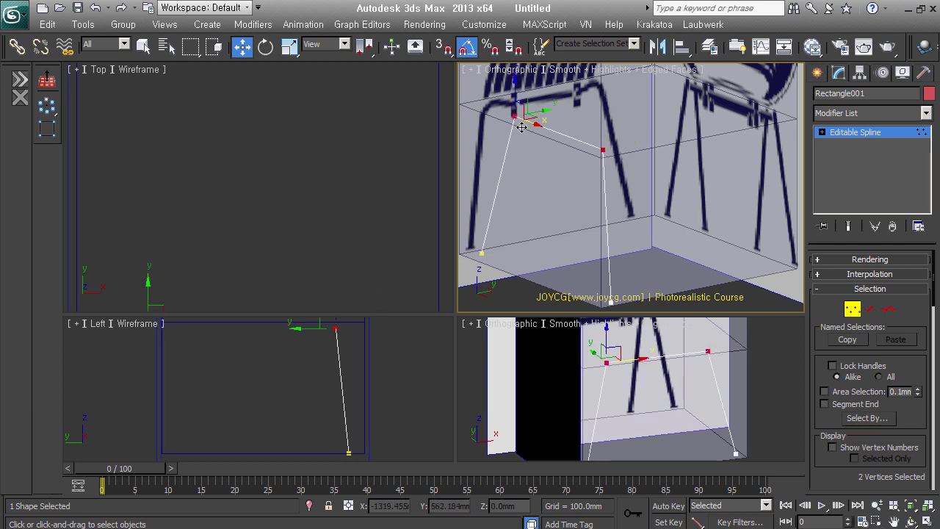
pyautogui.moveTo(657, 217)
pyautogui.keyDown('alt'); pyautogui.mouseDown(button='middle')
pyautogui.moveTo(604, 202)
pyautogui.moveTo(624, 211)
pyautogui.moveTo(525, 146)
pyautogui.mouseUp(button='middle'); pyautogui.keyUp('alt')
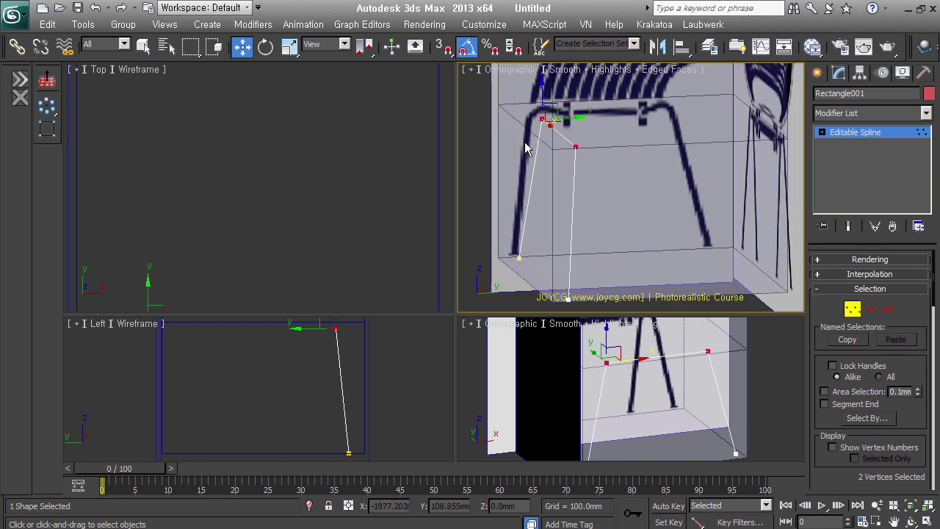
# Step: Shift-drag a copy of the top segment outward to form a second spline
pyautogui.click(869, 308)
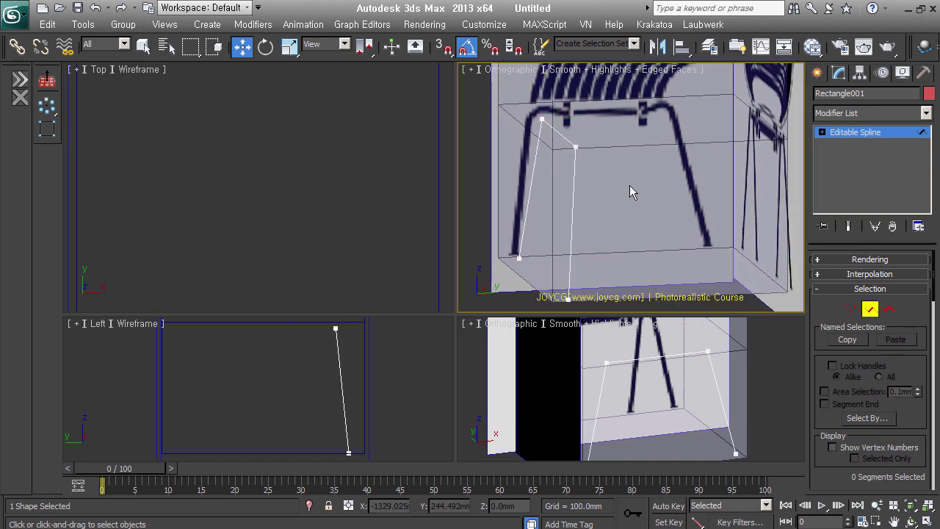
pyautogui.click(572, 143)
pyautogui.keyDown('shift'); pyautogui.moveTo(595, 142); pyautogui.dragTo(615, 142); pyautogui.keyUp('shift')
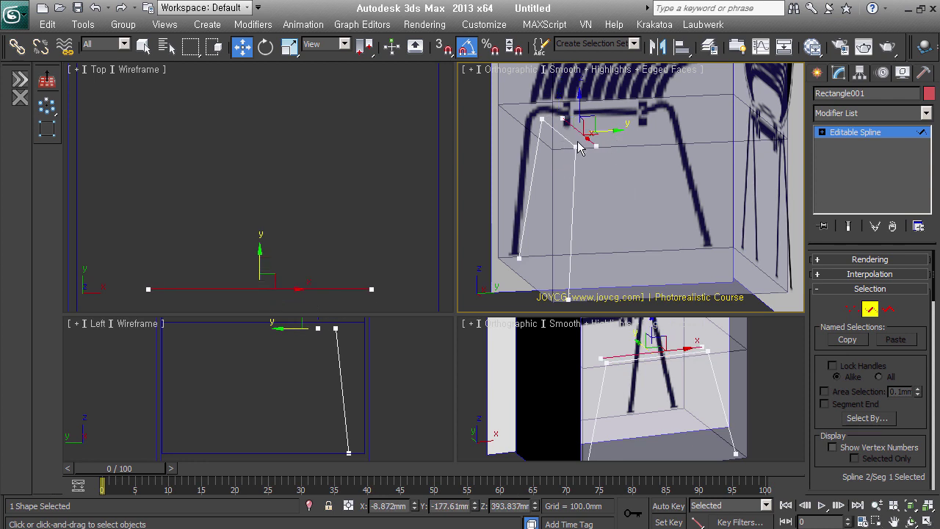
# Step: Redo the top segment copy with Connect Copy on so it stays joined to the spline
pyautogui.hotkey('ctrl', 'z')
pyautogui.moveTo(830, 434)
pyautogui.mouseDown()
pyautogui.moveTo(878, 177)
pyautogui.moveTo(878, 94)
pyautogui.mouseUp()
pyautogui.click(850, 378)
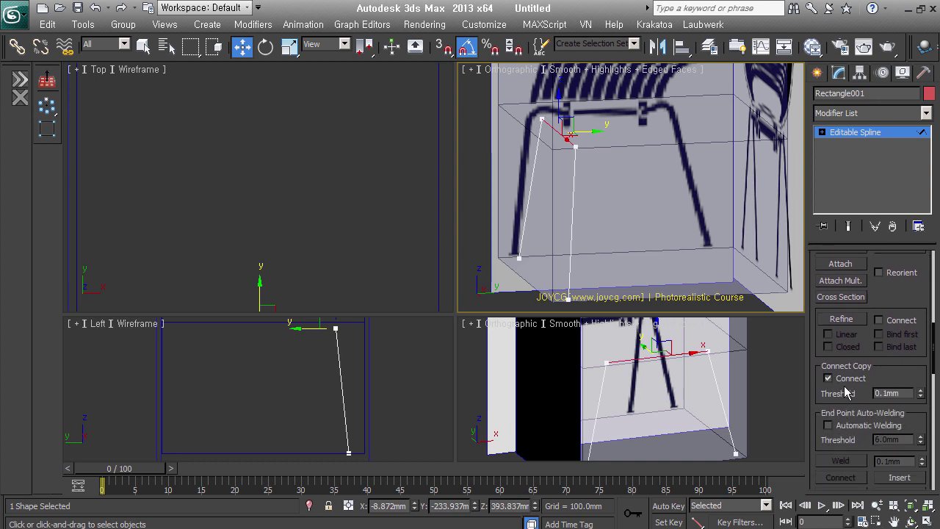
pyautogui.keyDown('alt'); pyautogui.moveTo(644, 186); pyautogui.dragTo(616, 165, button='middle'); pyautogui.keyUp('alt')
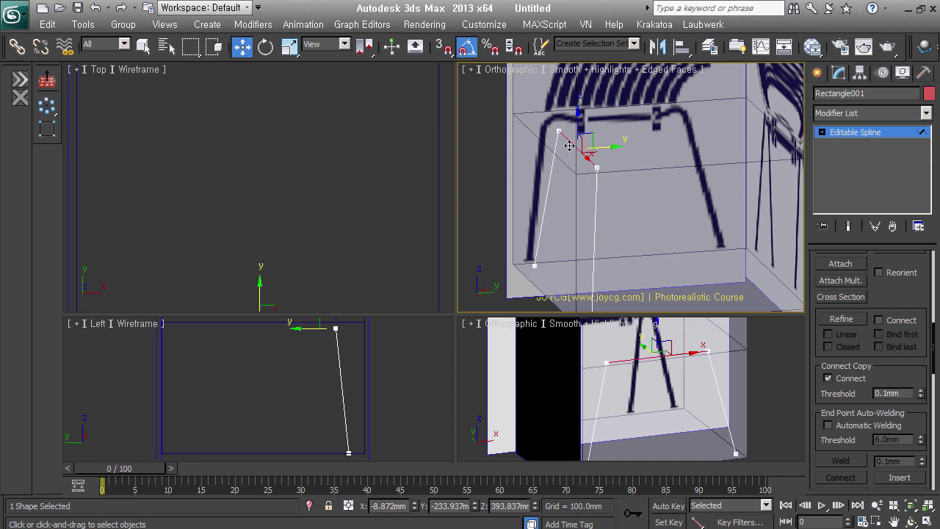
pyautogui.keyDown('shift'); pyautogui.moveTo(620, 159); pyautogui.dragTo(640, 160); pyautogui.keyUp('shift')
pyautogui.rightClick(640, 160)
pyautogui.click(620, 183)
pyautogui.moveTo(658, 193)
pyautogui.mouseDown(button='middle')
pyautogui.moveTo(620, 204)
pyautogui.moveTo(580, 191)
pyautogui.mouseUp(button='middle')
pyautogui.press('z')
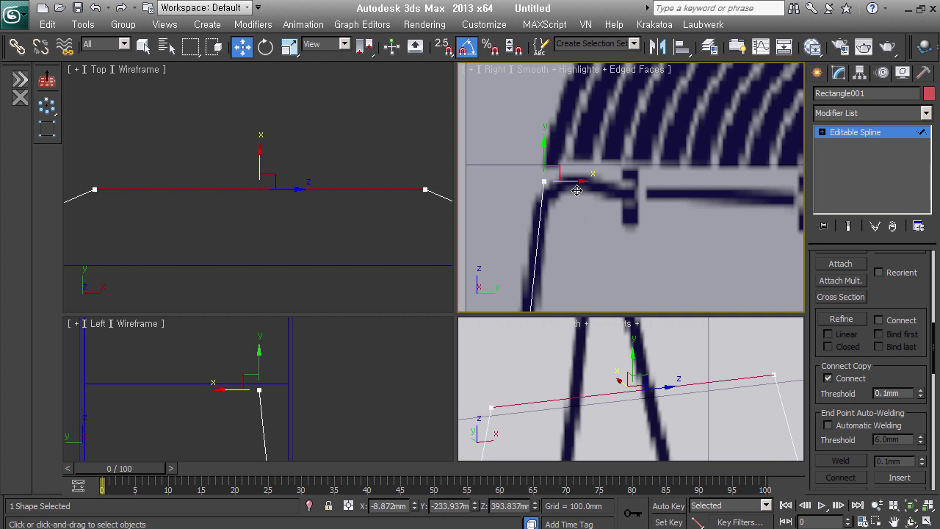
pyautogui.moveTo(577, 191)
pyautogui.keyDown('shift'); pyautogui.mouseDown()
pyautogui.moveTo(657, 194)
pyautogui.moveTo(630, 184)
pyautogui.mouseUp(); pyautogui.keyUp('shift')
pyautogui.keyDown('alt'); pyautogui.moveTo(629, 184); pyautogui.dragTo(646, 248, button='middle'); pyautogui.keyUp('alt')
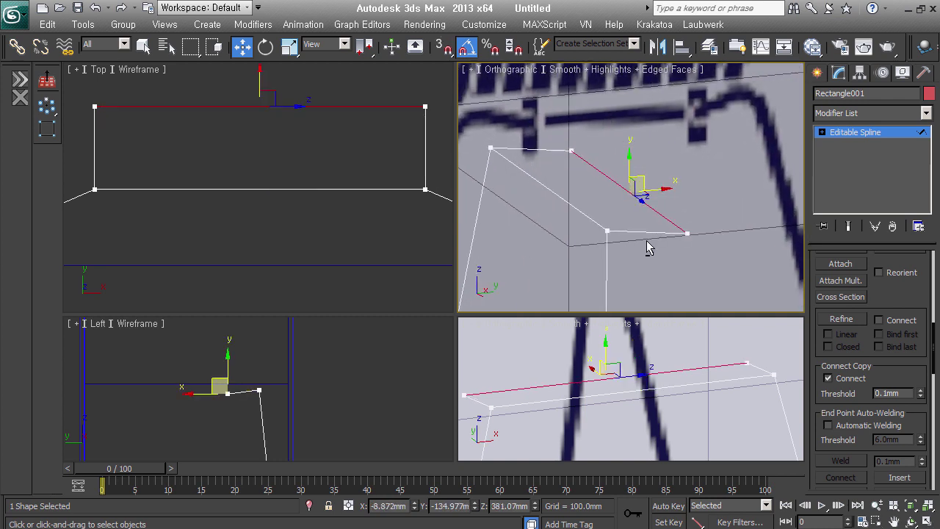
# Step: Weld the overlapping vertices where the copied segment meets the leg frame
pyautogui.click(574, 206)
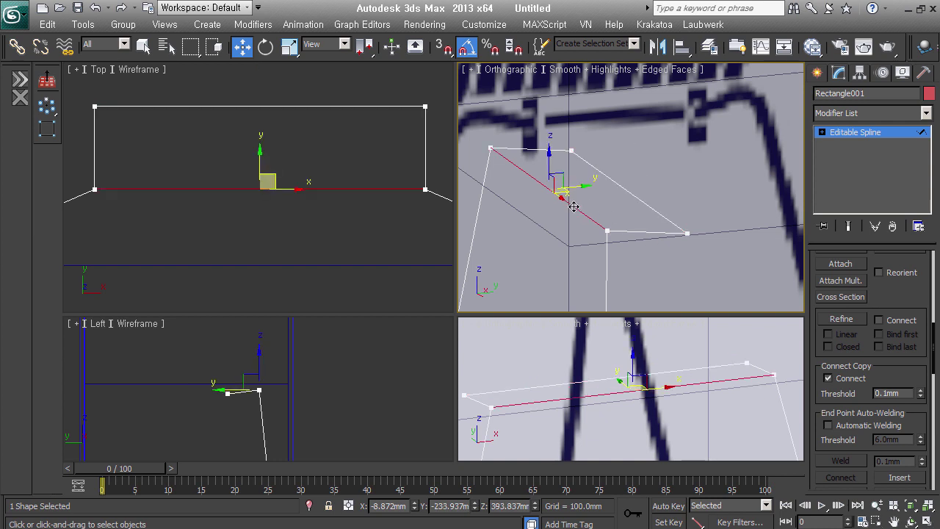
pyautogui.keyDown('alt'); pyautogui.click(574, 208); pyautogui.keyUp('alt')
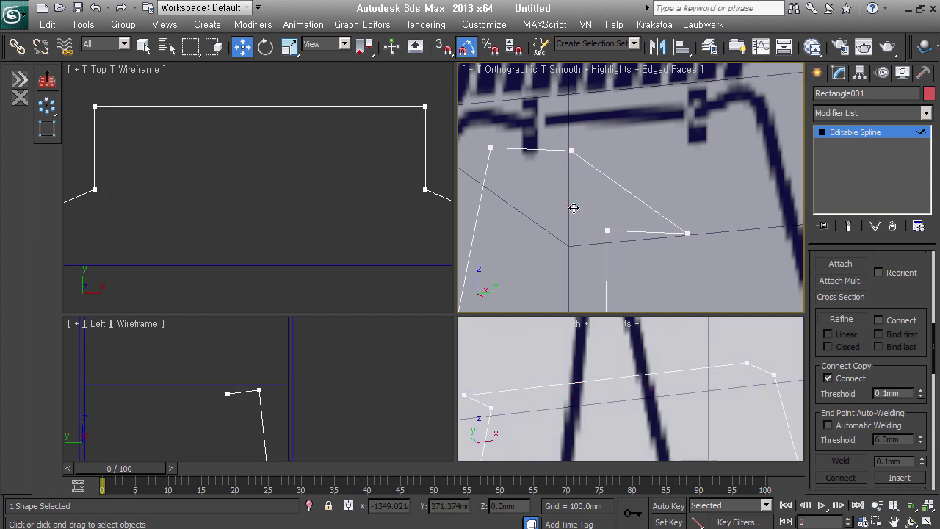
pyautogui.scroll(-2, 683, 243)
pyautogui.scroll(-2, 688, 234)
pyautogui.keyDown('alt'); pyautogui.moveTo(688, 230); pyautogui.dragTo(703, 238, button='middle'); pyautogui.keyUp('alt')
pyautogui.press('2')
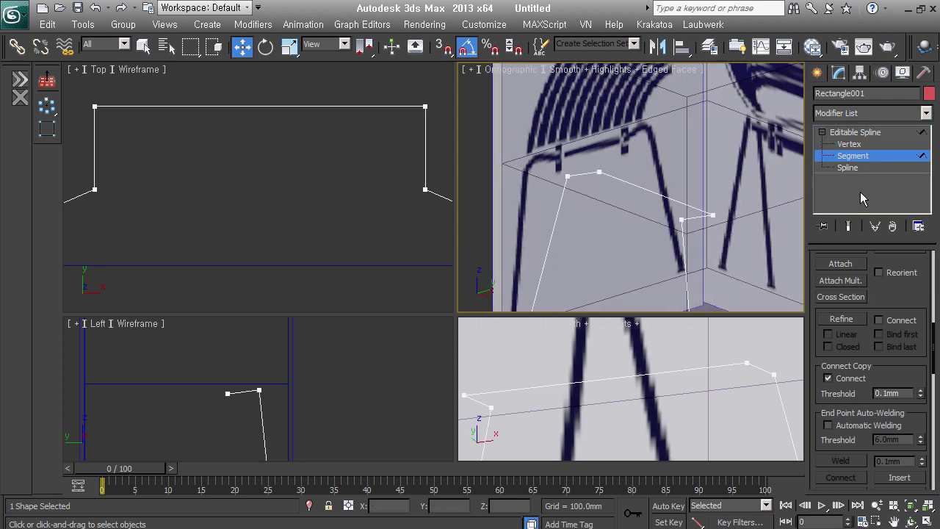
pyautogui.press('1')
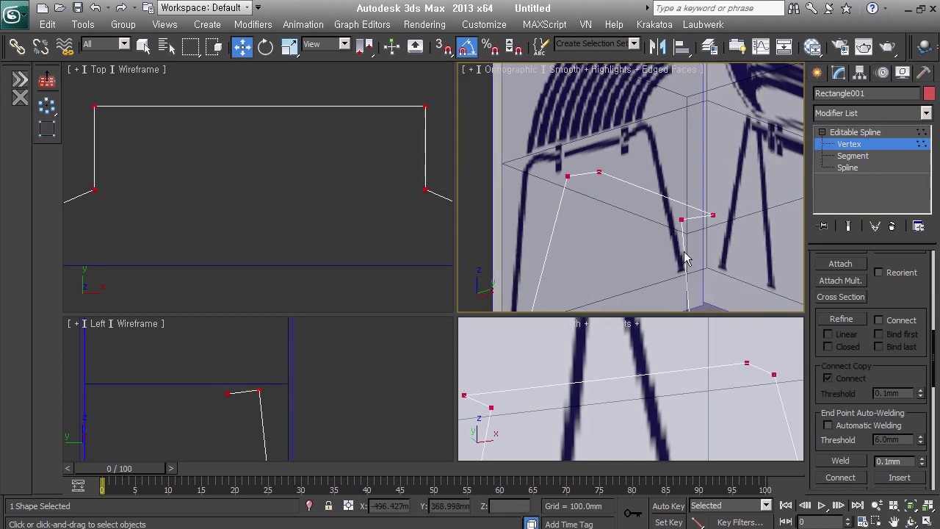
pyautogui.click(711, 215)
pyautogui.scroll(3, 883, 310)
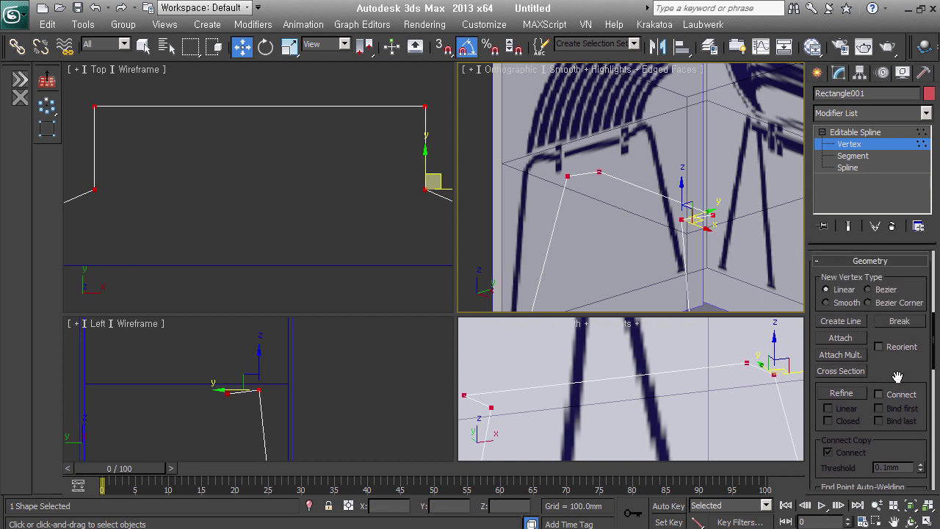
pyautogui.scroll(-4, 888, 372)
pyautogui.scroll(-3, 887, 372)
pyautogui.click(845, 375)
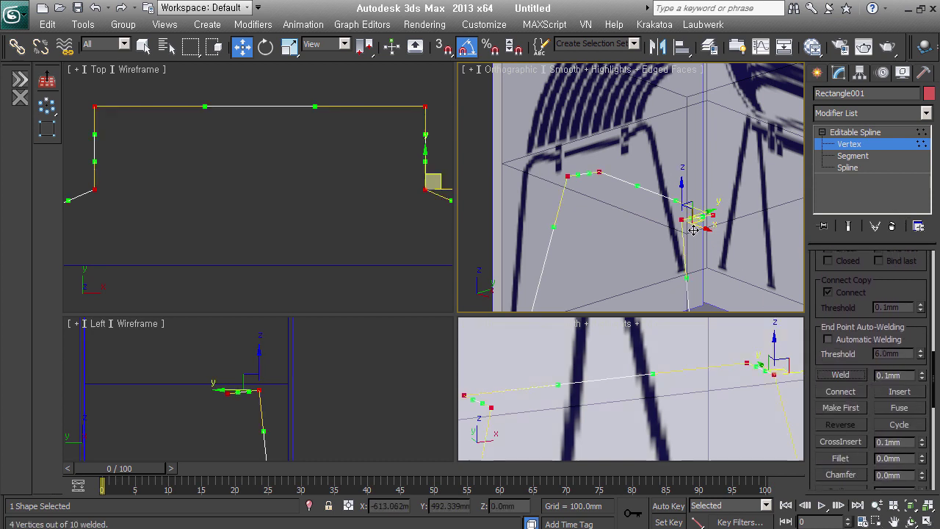
# Step: Set the welded vertices to Corner and select the frame's top rail segment
pyautogui.rightClick(689, 226)
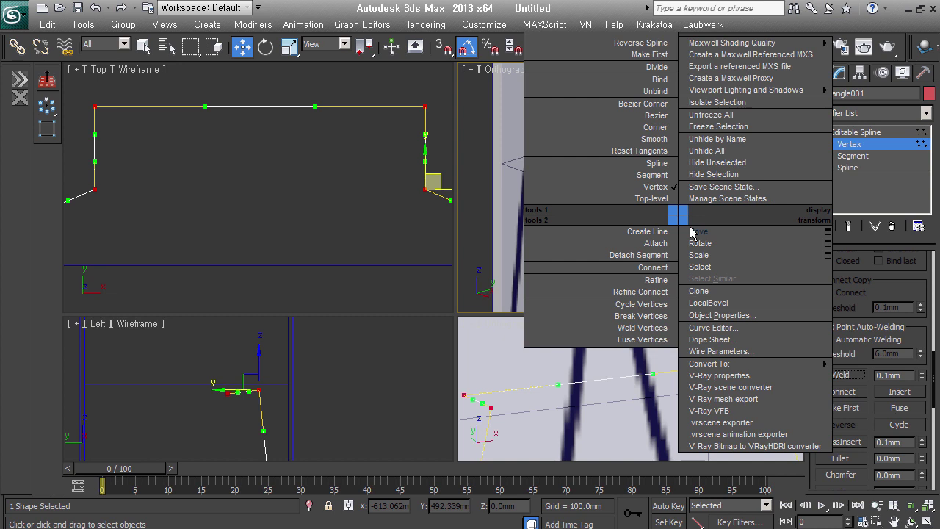
pyautogui.click(671, 132)
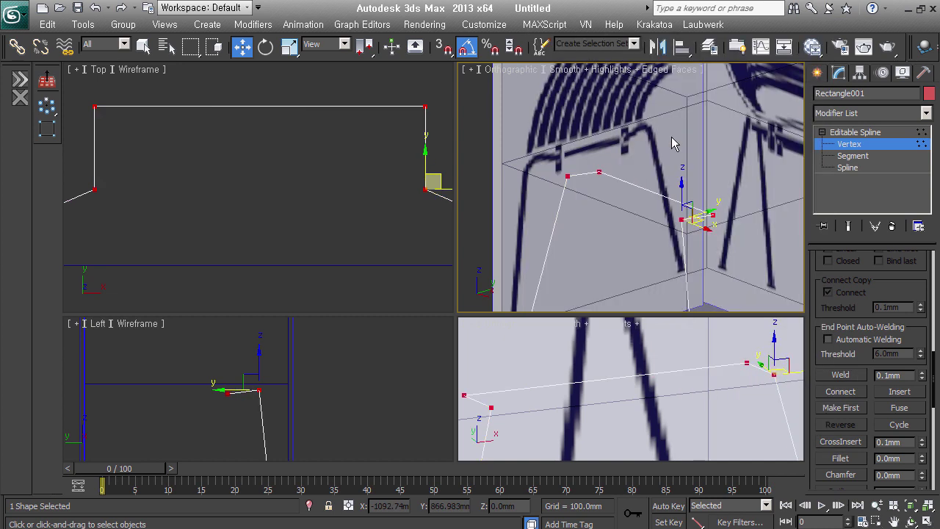
pyautogui.press('2')
pyautogui.click(661, 203)
pyautogui.keyDown('alt'); pyautogui.moveTo(661, 203); pyautogui.dragTo(698, 232, button='middle'); pyautogui.keyUp('alt')
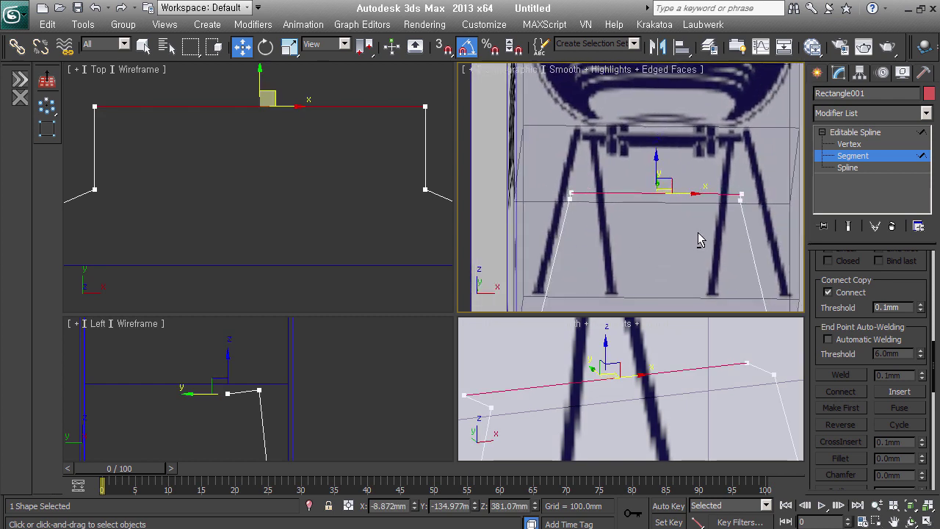
pyautogui.hotkey('alt', 'Tab')
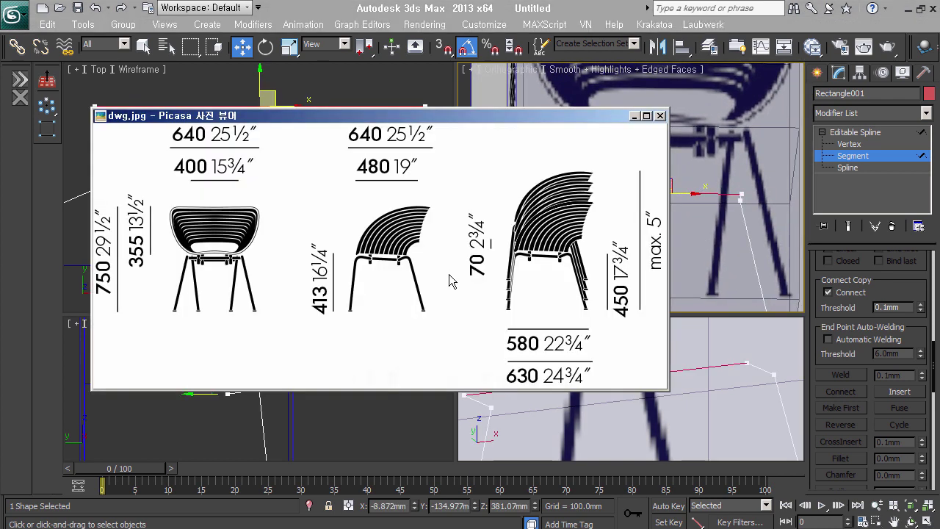
pyautogui.hotkey('alt', 'Tab')
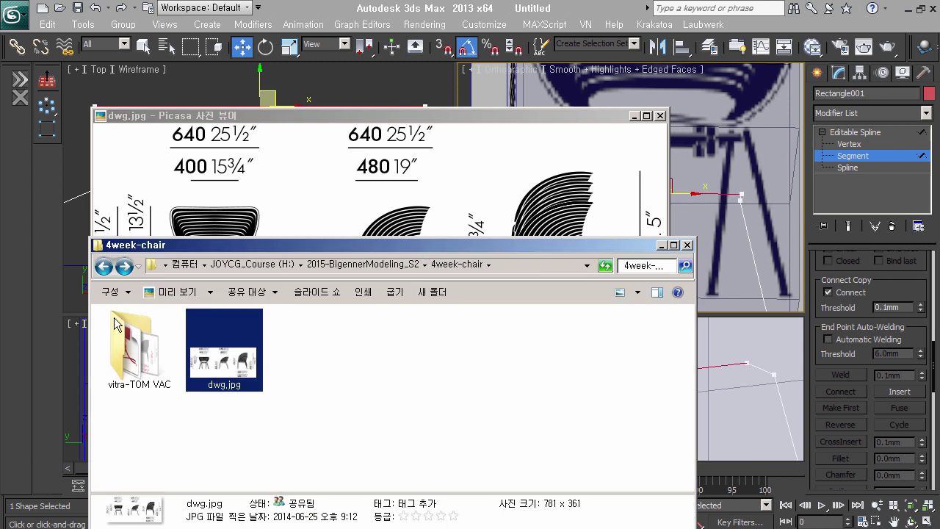
pyautogui.doubleClick(115, 323)
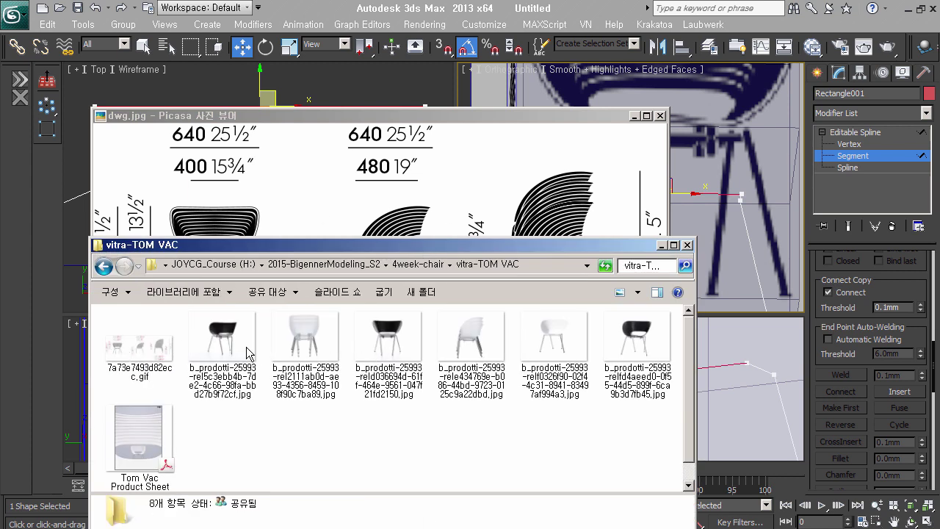
pyautogui.doubleClick(247, 353)
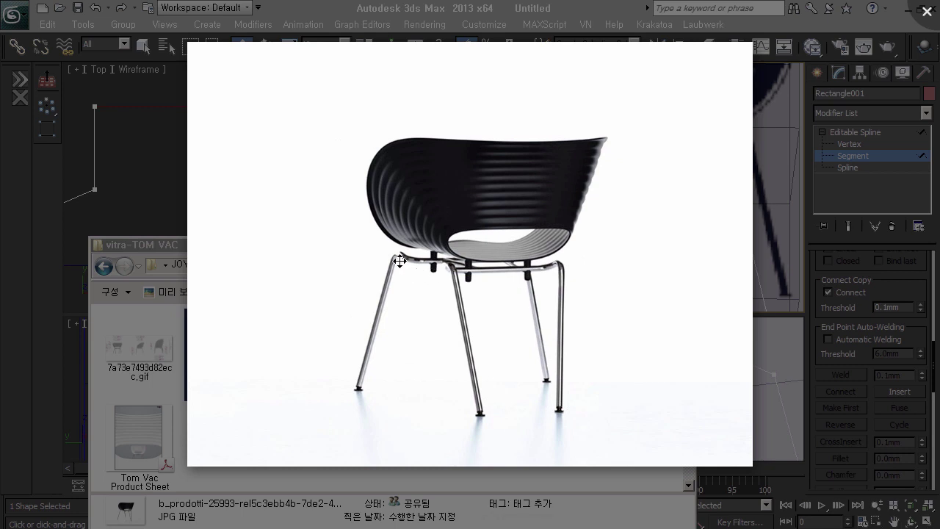
pyautogui.scroll(1, 400, 260)
pyautogui.scroll(2, 405, 271)
pyautogui.scroll(1, 404, 268)
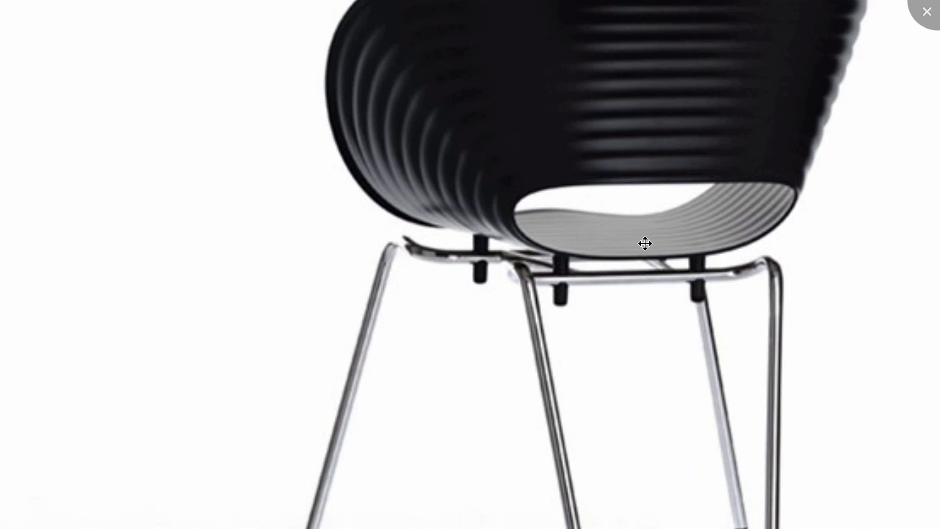
pyautogui.click(927, 13)
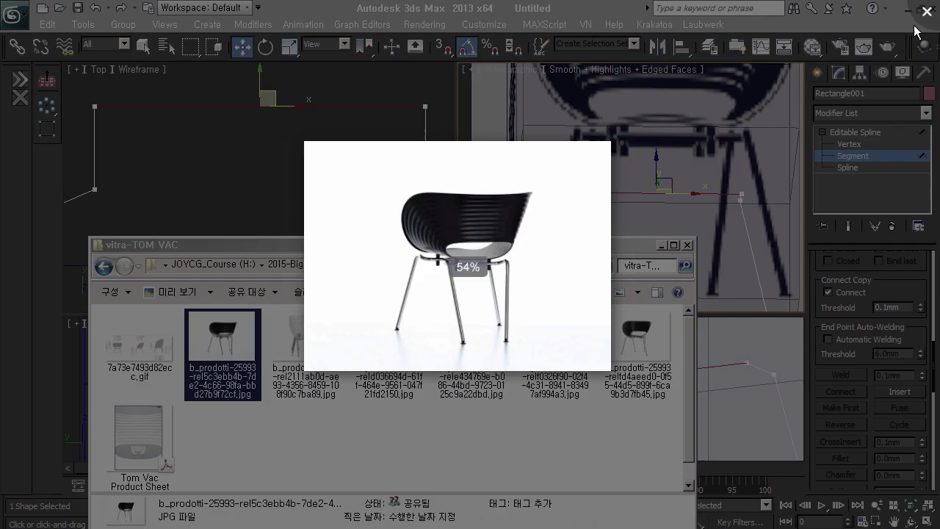
pyautogui.moveTo(710, 215)
pyautogui.keyDown('alt'); pyautogui.mouseDown(button='middle')
pyautogui.moveTo(597, 208)
pyautogui.moveTo(597, 198)
pyautogui.mouseUp(button='middle'); pyautogui.keyUp('alt')
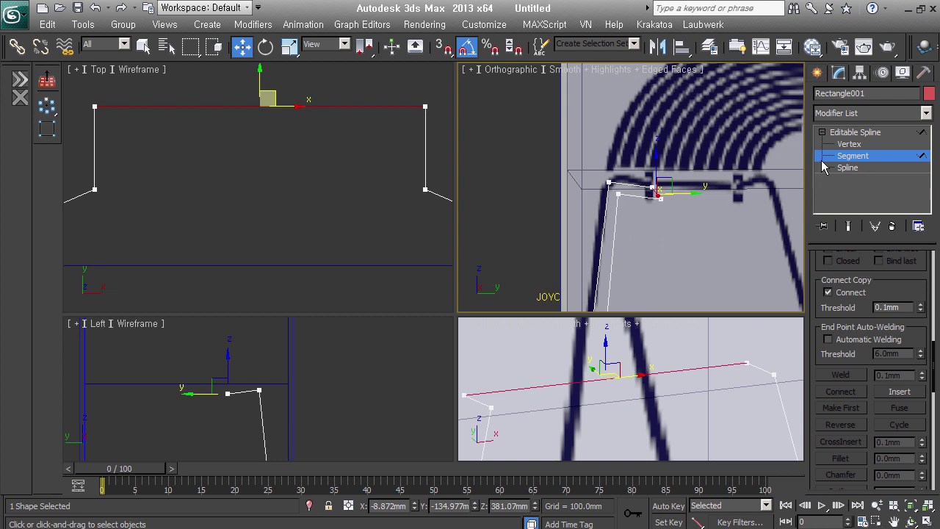
# Step: In the Right view, move the top rail's end vertex along the seat
pyautogui.moveTo(693, 257); pyautogui.dragTo(678, 258, button='middle')
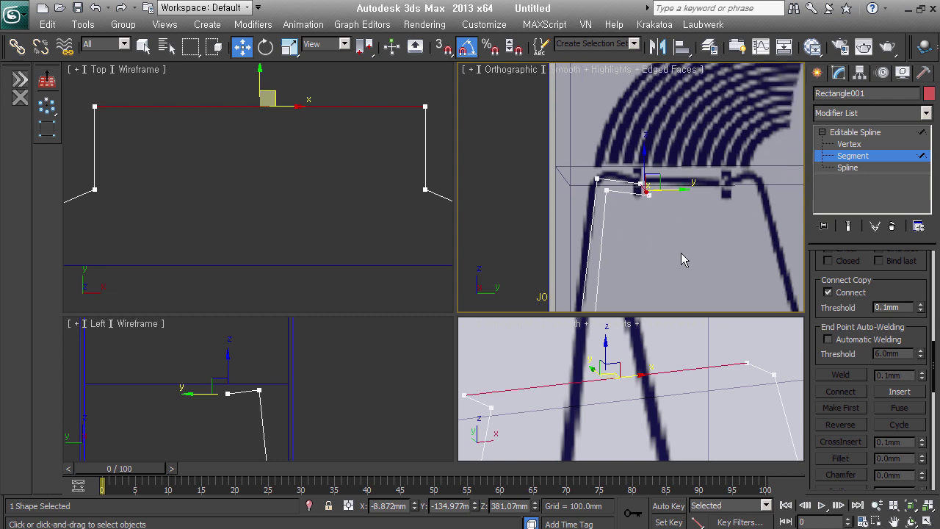
pyautogui.press('l')
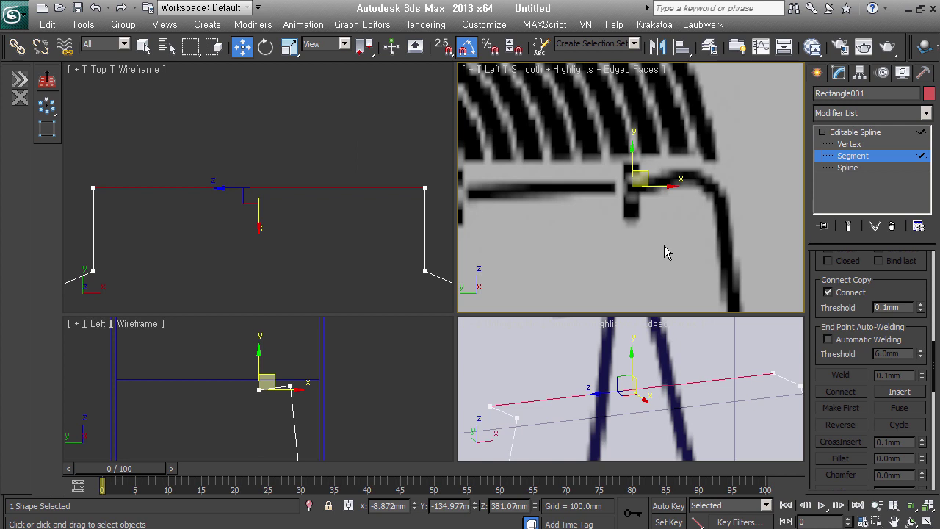
pyautogui.press('v')
pyautogui.press('r')
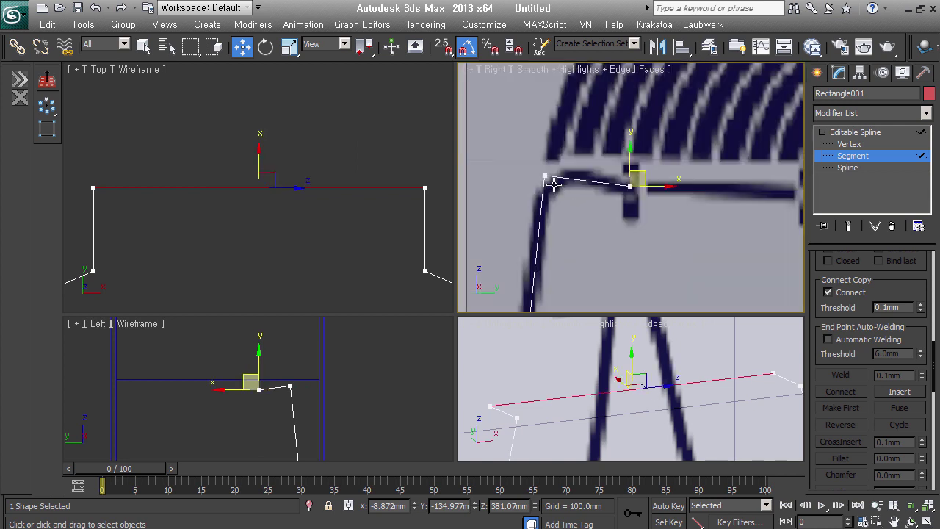
pyautogui.scroll(4, 553, 186)
pyautogui.press('1')
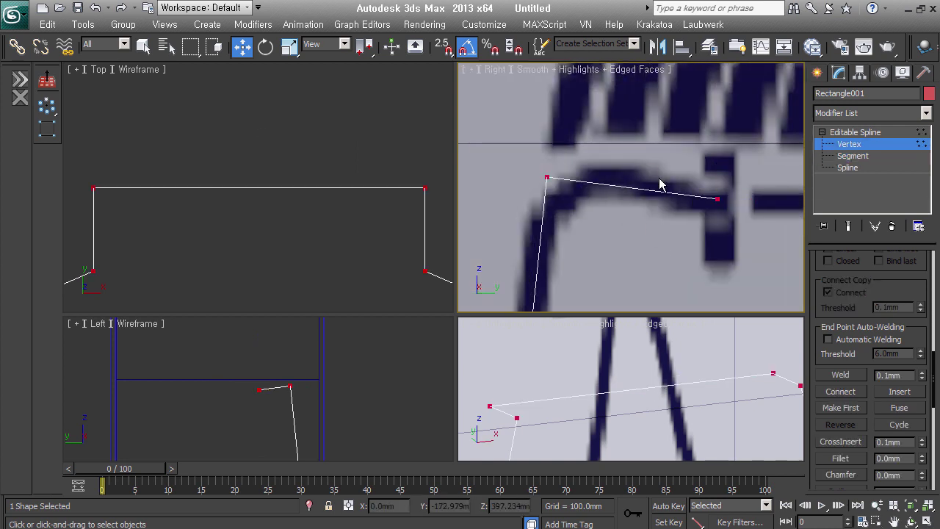
pyautogui.click(853, 156)
pyautogui.click(631, 187)
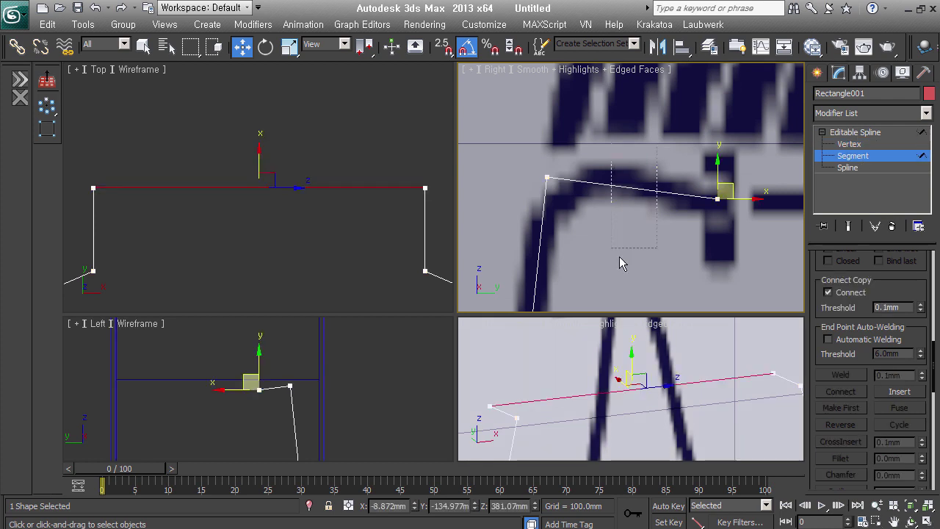
pyautogui.scroll(-4, 892, 305)
pyautogui.scroll(-4, 895, 316)
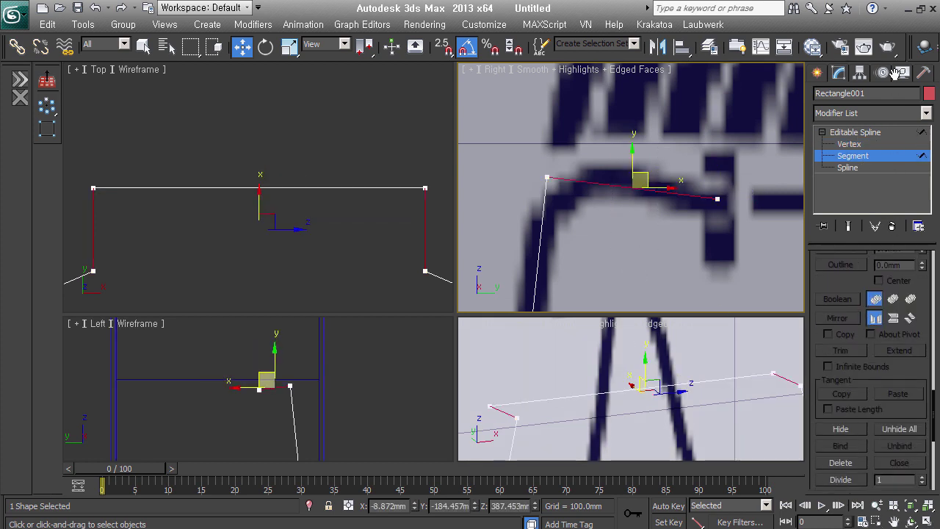
pyautogui.scroll(-3, 896, 323)
pyautogui.moveTo(899, 344); pyautogui.dragTo(895, 314)
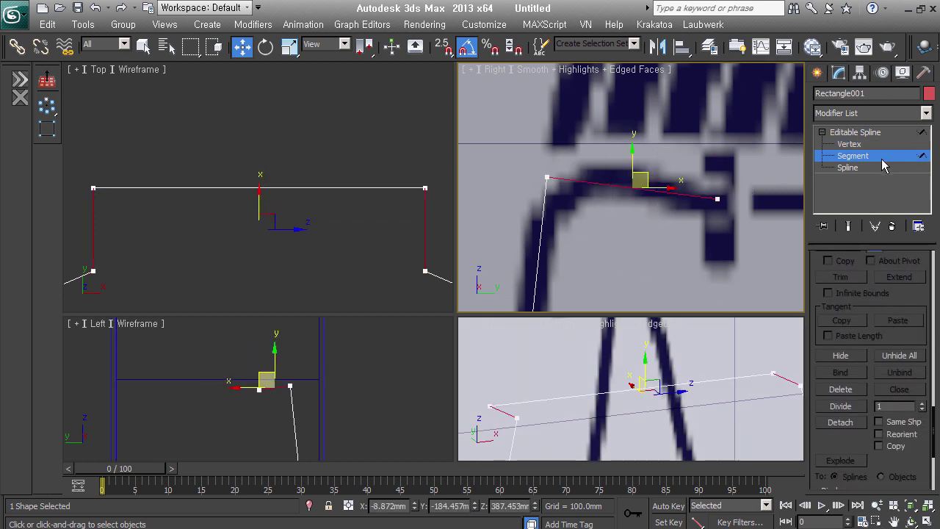
pyautogui.click(849, 144)
pyautogui.click(717, 198)
pyautogui.moveTo(758, 213); pyautogui.dragTo(705, 216)
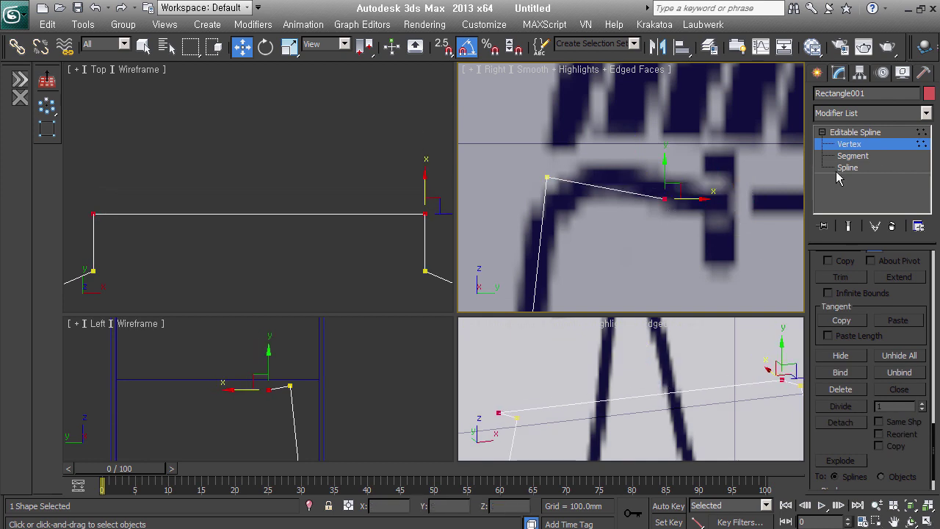
# Step: Copy the short top rail segment outward as a connected piece to extend the rail
pyautogui.click(853, 155)
pyautogui.keyDown('alt'); pyautogui.moveTo(690, 202); pyautogui.dragTo(694, 217, button='middle'); pyautogui.keyUp('alt')
pyautogui.click(665, 198)
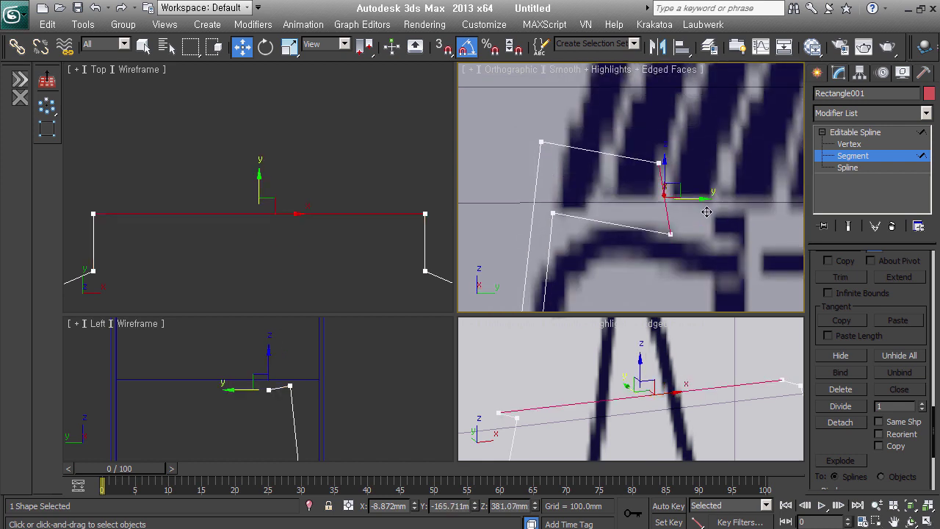
pyautogui.press('r')
pyautogui.moveTo(673, 197); pyautogui.dragTo(702, 197)
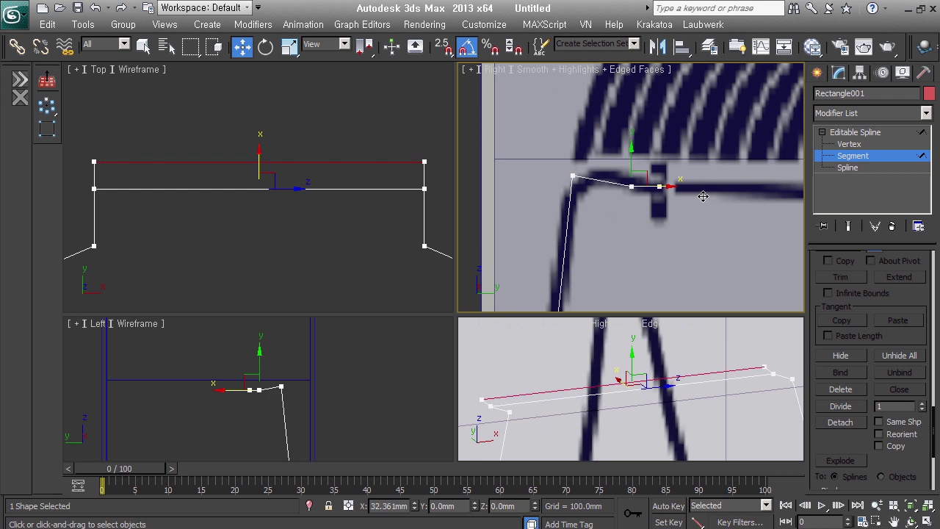
pyautogui.keyDown('alt'); pyautogui.moveTo(702, 196); pyautogui.dragTo(741, 192, button='middle'); pyautogui.keyUp('alt')
pyautogui.click(792, 187)
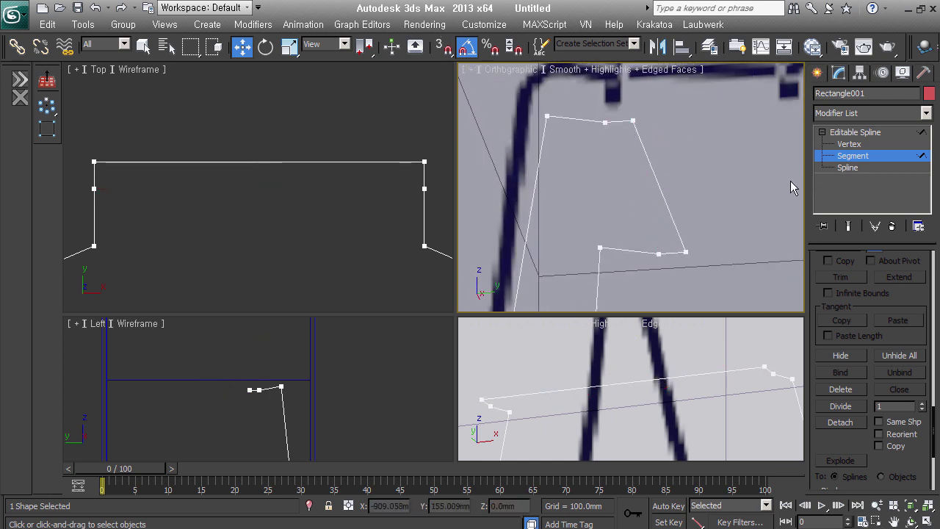
# Step: Weld the overlapping endpoints and set the joined vertices to Corner
pyautogui.click(850, 144)
pyautogui.moveTo(878, 301); pyautogui.dragTo(885, 337)
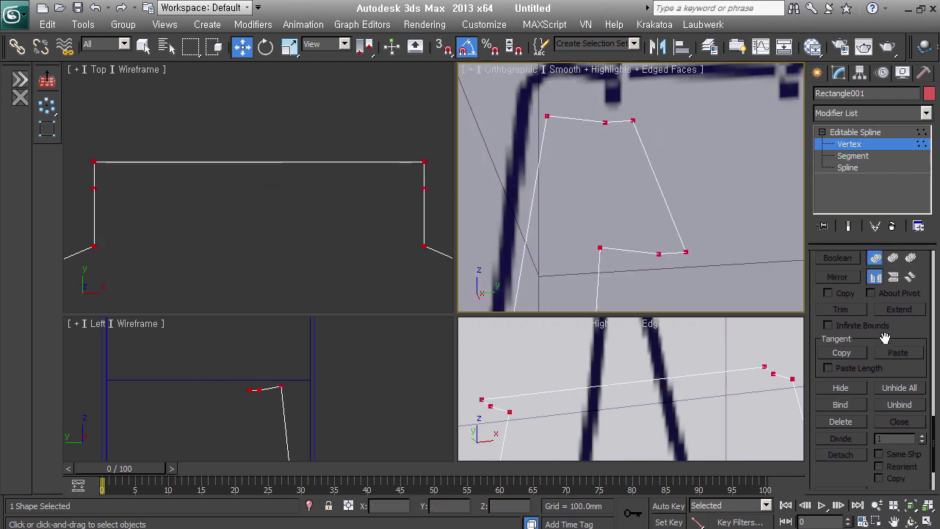
pyautogui.scroll(3, 878, 327)
pyautogui.scroll(3, 860, 304)
pyautogui.click(841, 304)
pyautogui.click(670, 262)
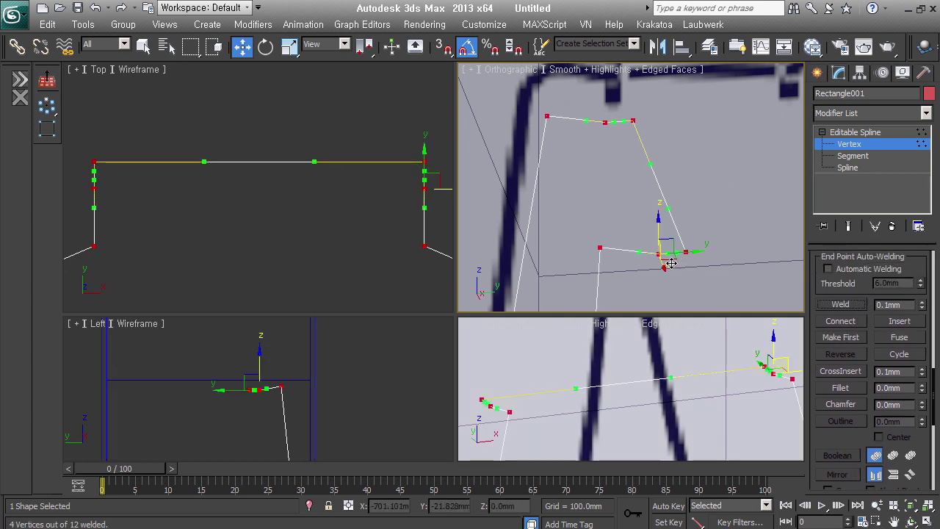
pyautogui.rightClick(670, 262)
pyautogui.click(631, 160)
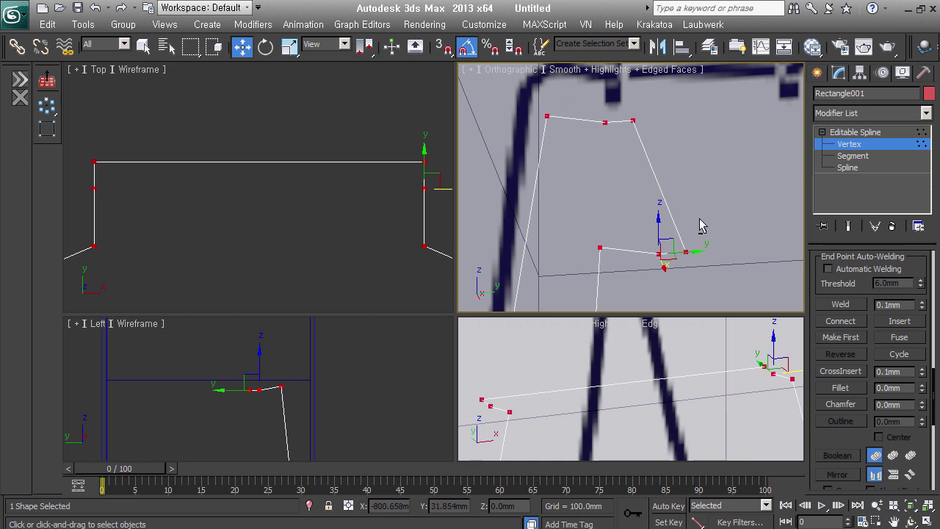
pyautogui.keyDown('alt'); pyautogui.moveTo(700, 225); pyautogui.dragTo(696, 226, button='middle'); pyautogui.keyUp('alt')
pyautogui.scroll(2, 656, 157)
pyautogui.click(631, 159)
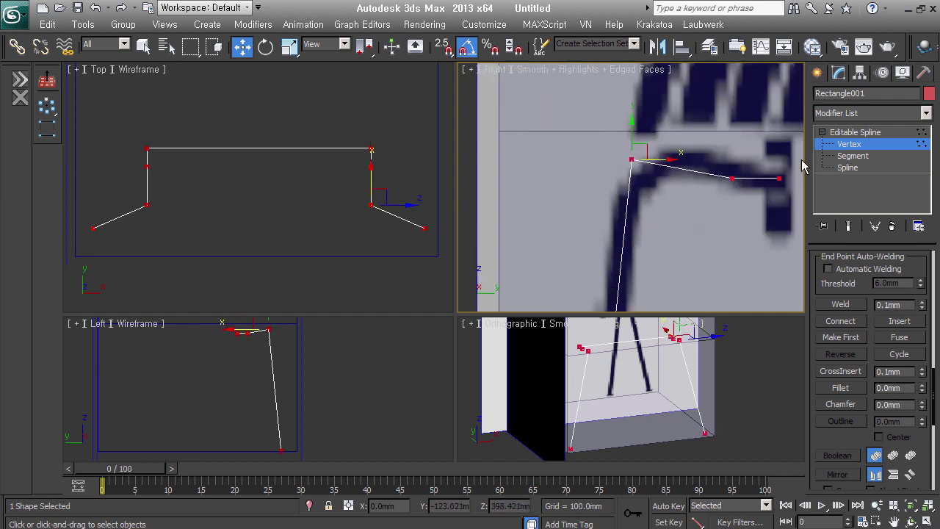
# Step: Raise the leg's top corner vertex, then fillet it and the rail bend into curves
pyautogui.click(631, 160)
pyautogui.moveTo(646, 160); pyautogui.dragTo(654, 135)
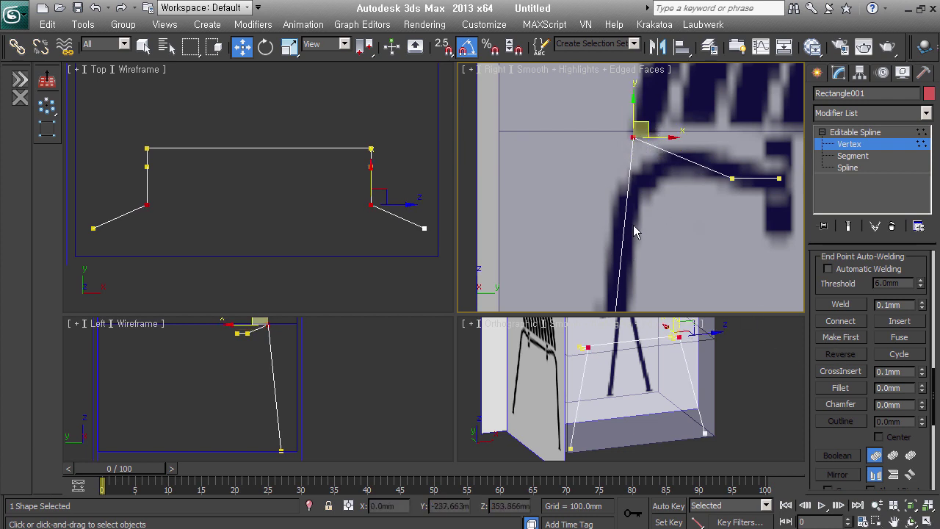
pyautogui.click(840, 387)
pyautogui.moveTo(643, 156); pyautogui.dragTo(675, 73)
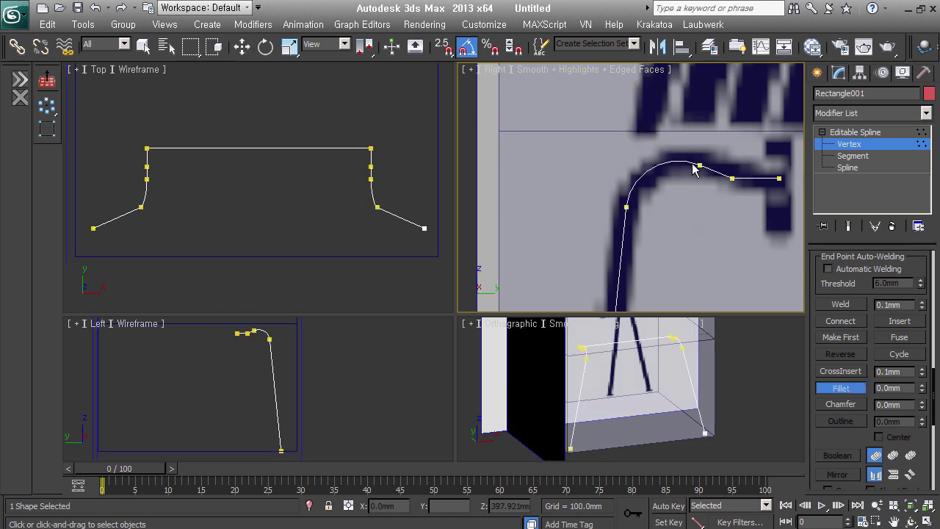
pyautogui.moveTo(757, 197); pyautogui.dragTo(721, 215, button='middle')
pyautogui.click(695, 196)
pyautogui.moveTo(695, 196); pyautogui.dragTo(707, 195)
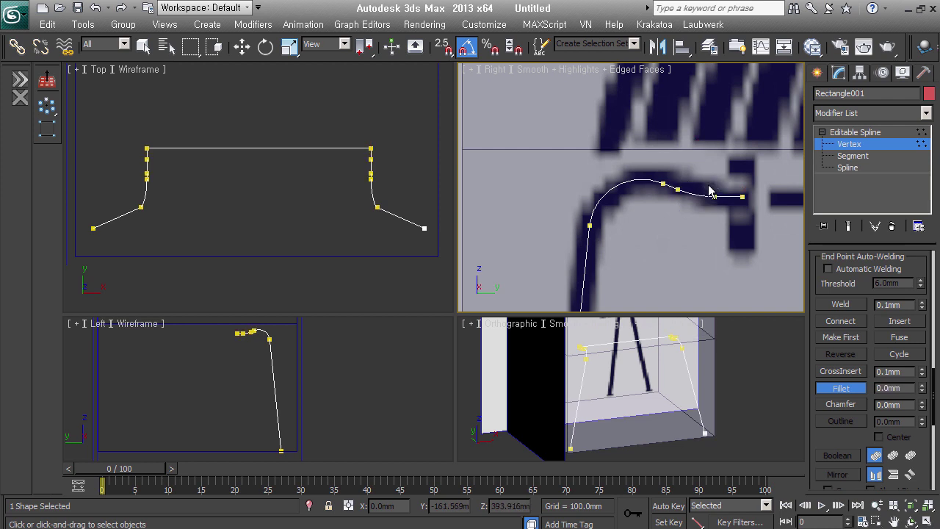
# Step: Select the curved segment at the top of the leg at Segment level
pyautogui.press('w')
pyautogui.click(852, 156)
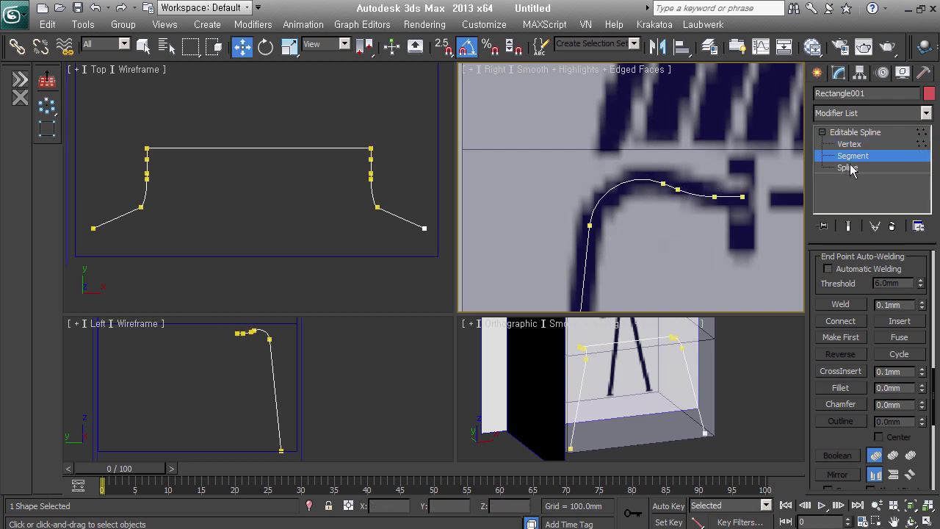
pyautogui.click(624, 182)
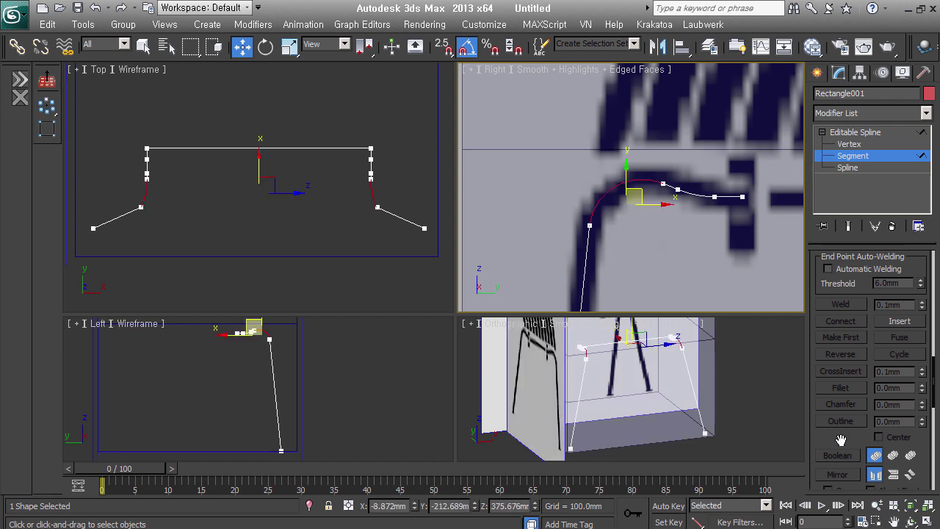
pyautogui.scroll(-3, 871, 353)
pyautogui.scroll(-3, 870, 353)
pyautogui.scroll(-3, 871, 353)
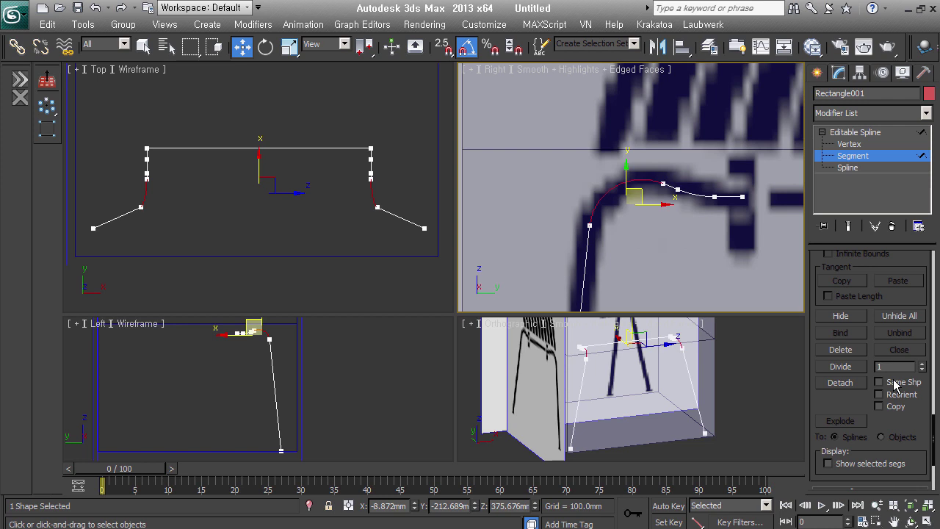
# Step: Divide the selected curved segments into 20 parts and the right-hand segment into 7
pyautogui.write('20')
pyautogui.click(857, 371)
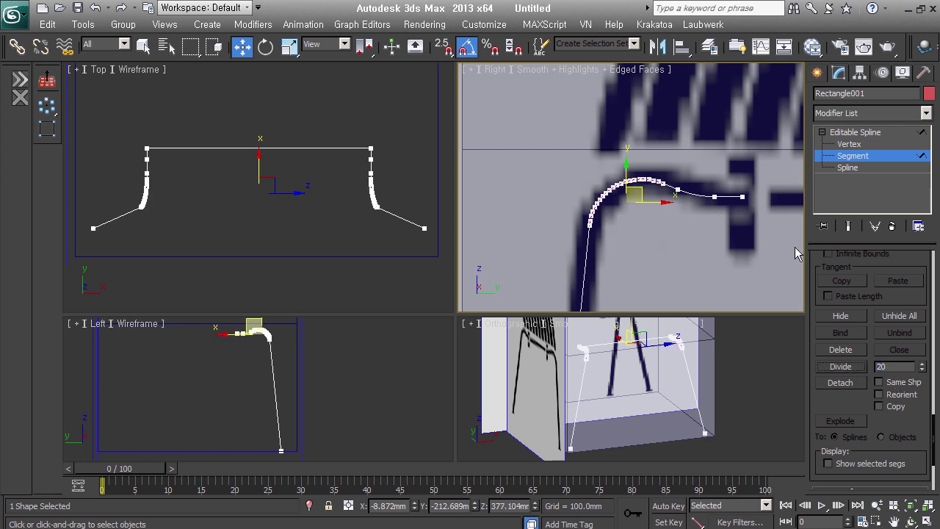
pyautogui.click(701, 197)
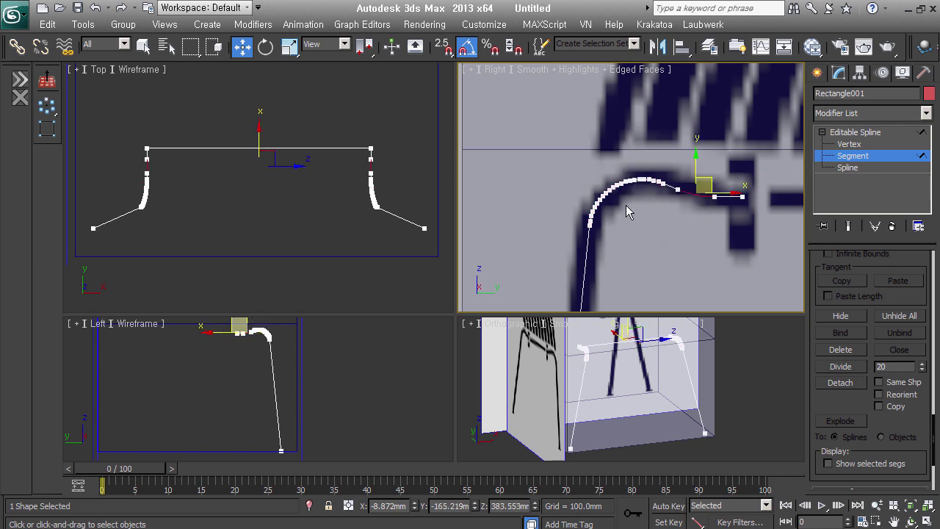
pyautogui.doubleClick(905, 367)
pyautogui.write('7')
pyautogui.click(859, 370)
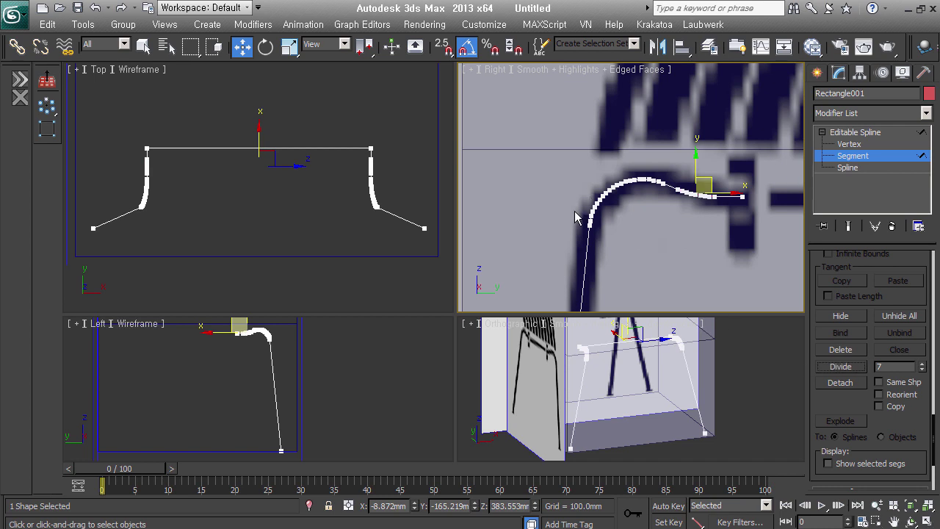
# Step: Switch to Vertex level and select the top corner vertices of the frame
pyautogui.rightClick(841, 272)
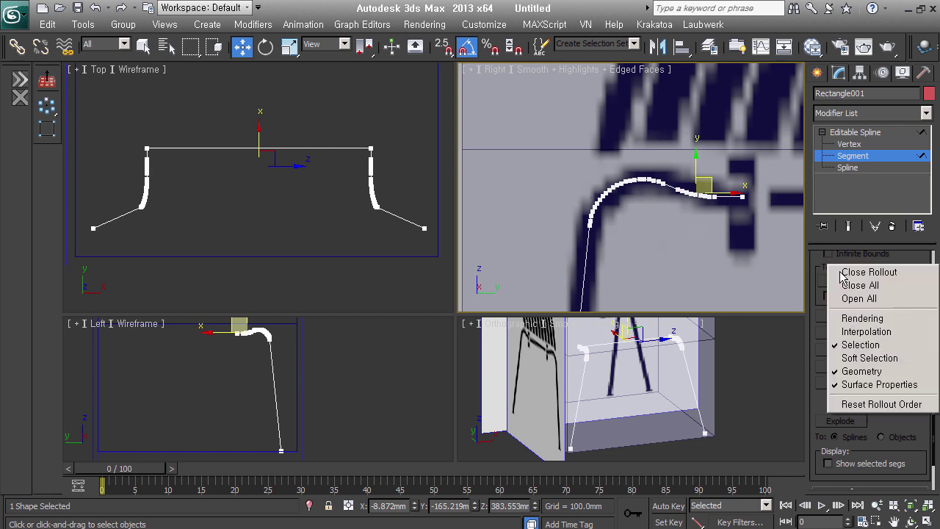
pyautogui.press('Escape')
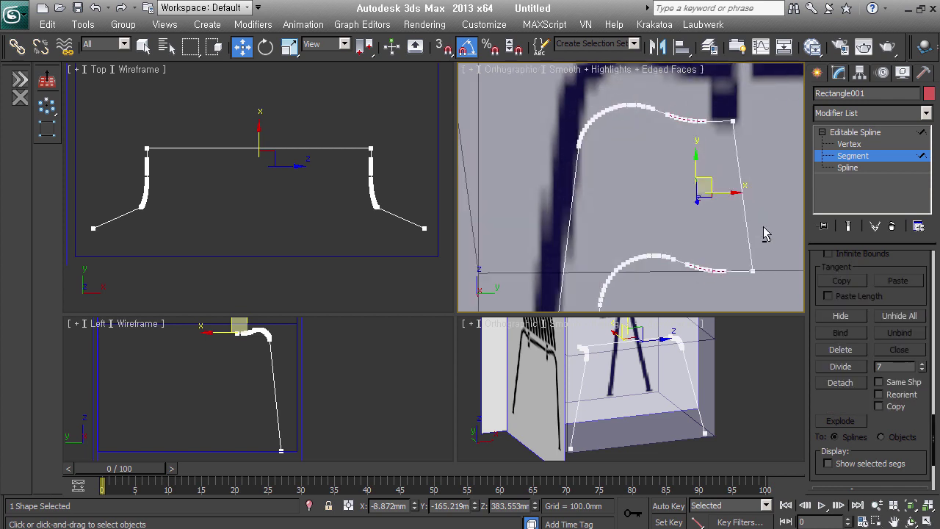
pyautogui.keyDown('alt'); pyautogui.moveTo(763, 226); pyautogui.dragTo(790, 305, button='middle'); pyautogui.keyUp('alt')
pyautogui.click(780, 261)
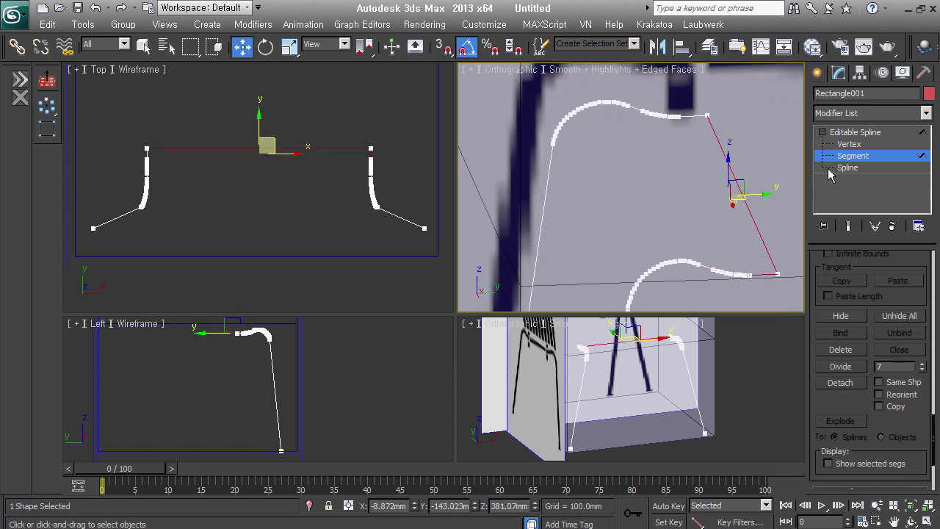
pyautogui.press('1')
pyautogui.click(779, 275)
pyautogui.moveTo(751, 115)
pyautogui.mouseDown()
pyautogui.moveTo(691, 88)
pyautogui.moveTo(698, 98)
pyautogui.mouseUp()
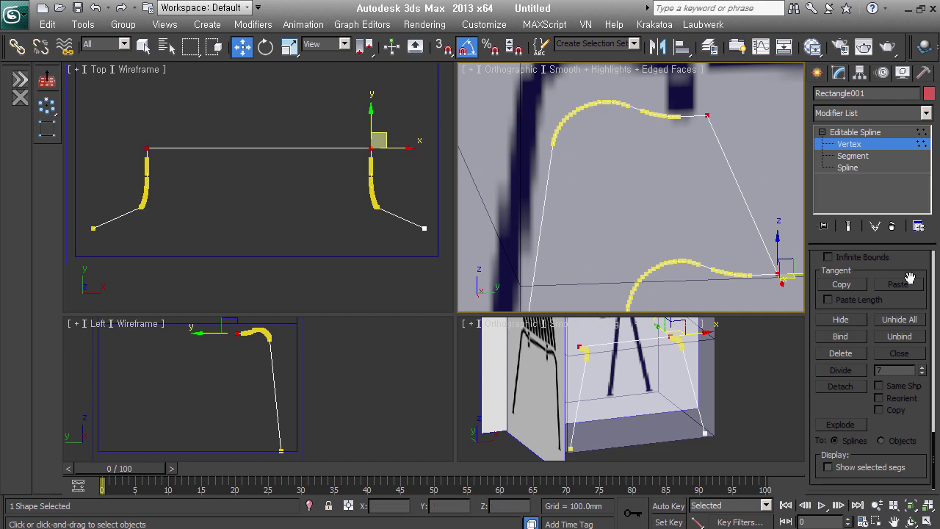
pyautogui.moveTo(867, 251); pyautogui.dragTo(880, 445)
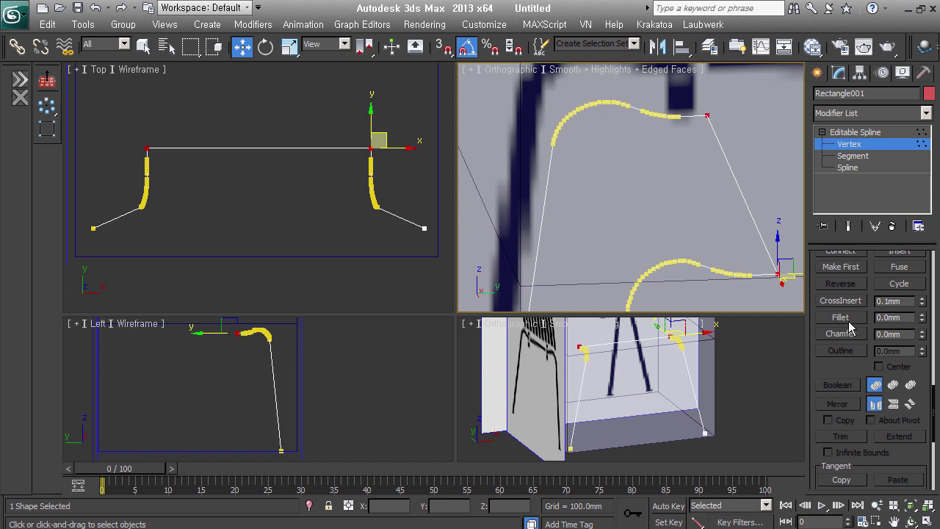
# Step: Fillet the top corner vertices of the frame into rounded corners
pyautogui.click(841, 317)
pyautogui.moveTo(783, 283); pyautogui.dragTo(793, 166)
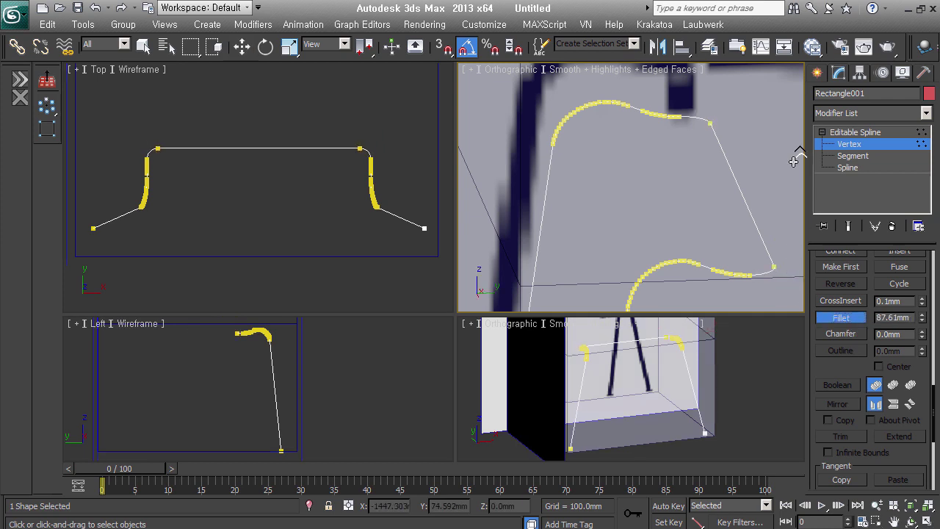
pyautogui.scroll(5, 367, 150)
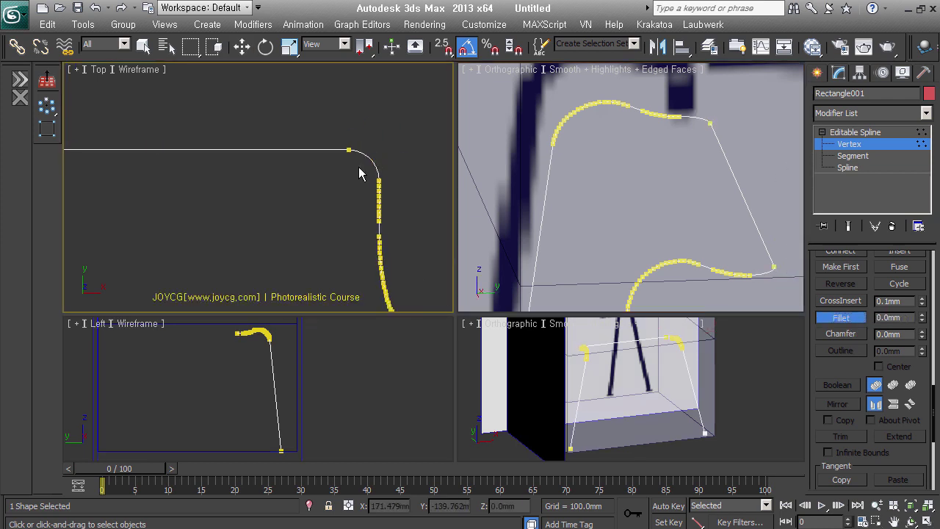
pyautogui.scroll(5, 366, 176)
pyautogui.moveTo(405, 182)
pyautogui.mouseDown()
pyautogui.moveTo(446, 33)
pyautogui.moveTo(478, 9)
pyautogui.mouseUp()
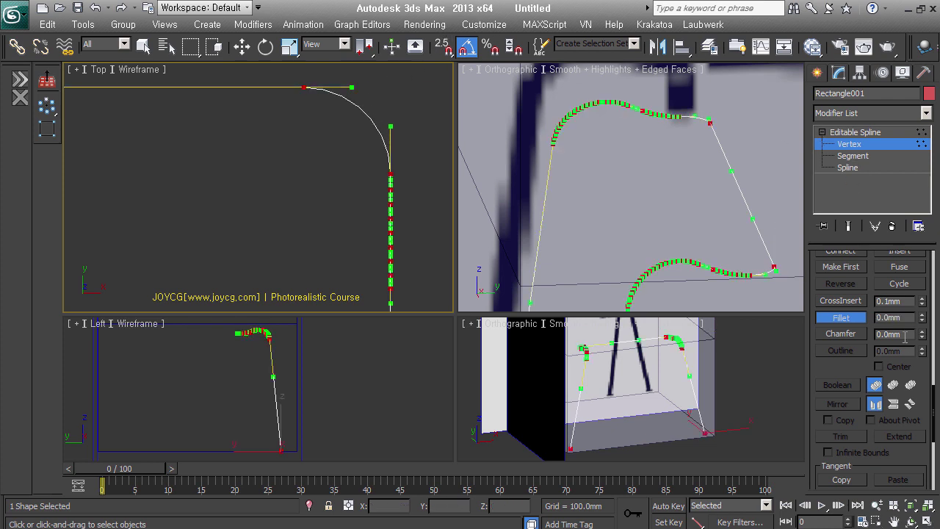
# Step: Try a first Weld, leave fillet mode, and select all the spline's vertices
pyautogui.moveTo(874, 267); pyautogui.dragTo(863, 395)
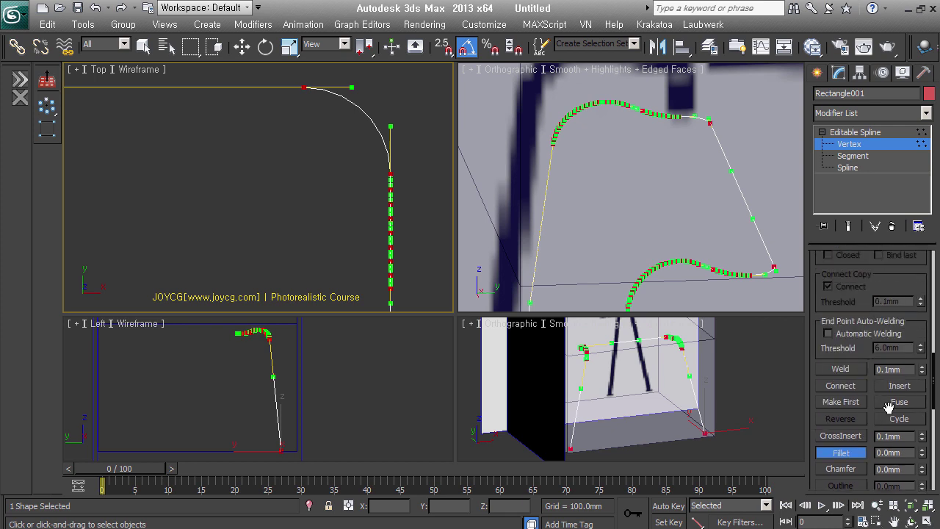
pyautogui.click(857, 388)
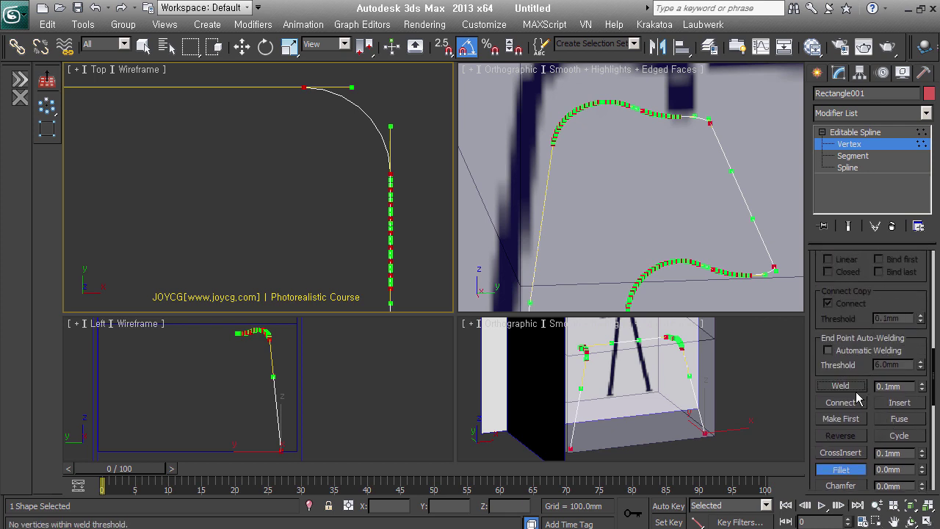
pyautogui.scroll(3, 738, 267)
pyautogui.scroll(2, 755, 199)
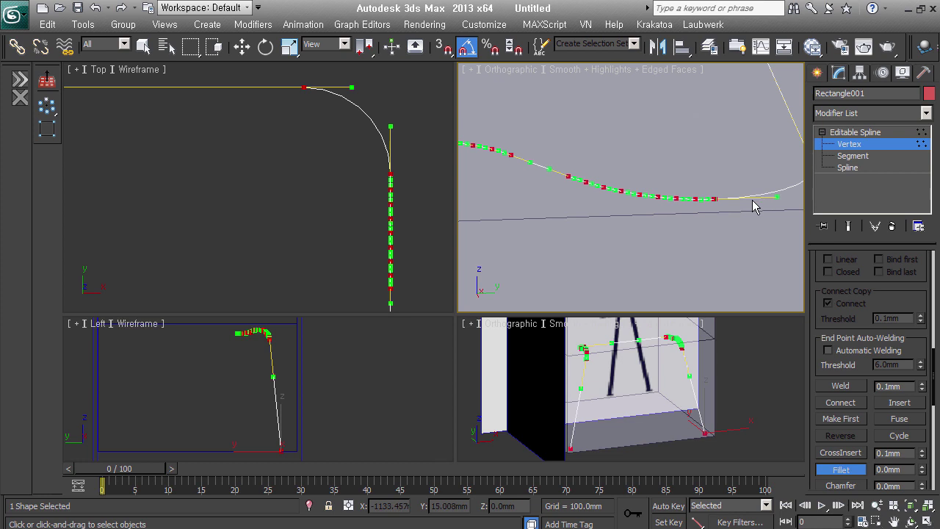
pyautogui.rightClick(756, 207)
pyautogui.scroll(2, 756, 206)
pyautogui.hotkey('ctrl', 'a')
pyautogui.press('w')
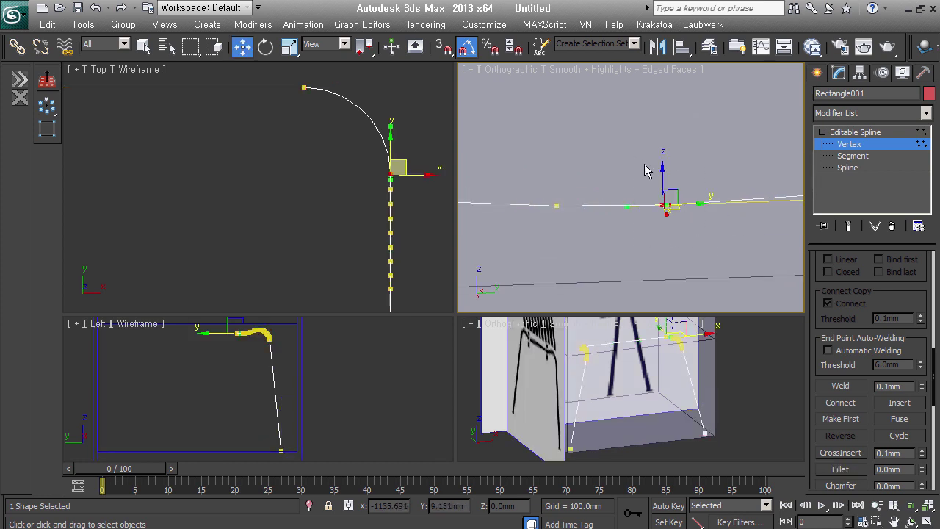
# Step: Set the Weld threshold to 30.1mm and weld the two overlapping end vertices into one
pyautogui.scroll(-3, 644, 164)
pyautogui.scroll(3, 570, 185)
pyautogui.click(551, 197)
pyautogui.moveTo(922, 382)
pyautogui.mouseDown()
pyautogui.moveTo(931, 393)
pyautogui.moveTo(931, 382)
pyautogui.mouseUp()
pyautogui.moveTo(540, 187); pyautogui.dragTo(564, 217)
pyautogui.click(840, 386)
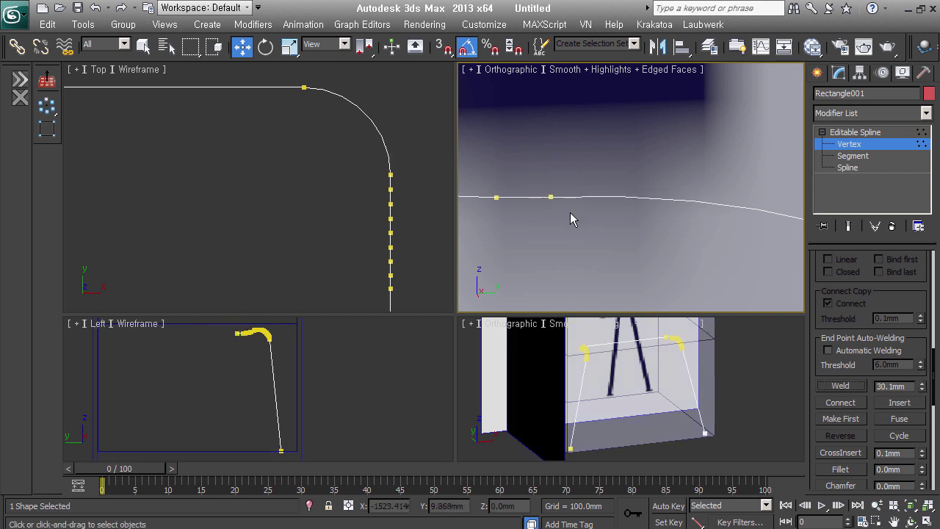
pyautogui.hotkey('ctrl', 'z')
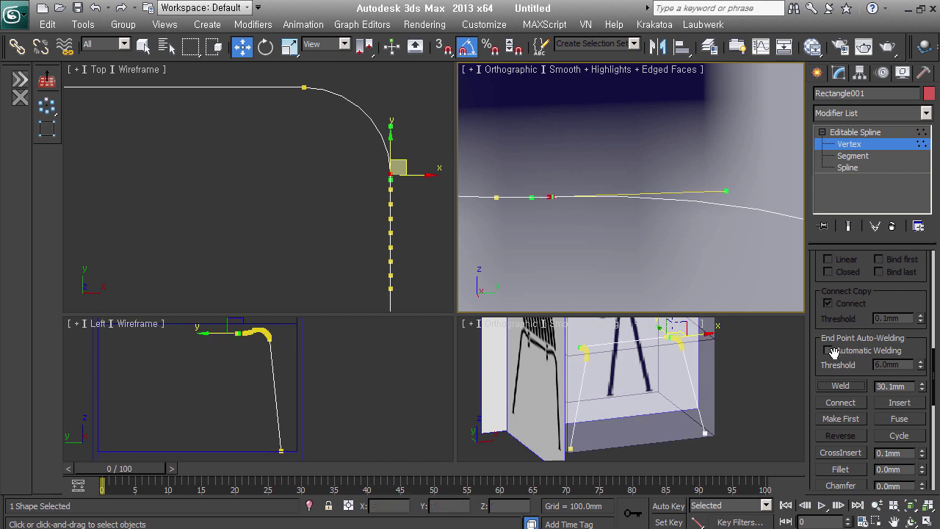
pyautogui.click(854, 391)
# Step: Orbit around the whole spline and switch to Segment level
pyautogui.moveTo(671, 246)
pyautogui.keyDown('alt'); pyautogui.mouseDown(button='middle')
pyautogui.moveTo(625, 169)
pyautogui.moveTo(649, 244)
pyautogui.moveTo(676, 235)
pyautogui.mouseUp(button='middle'); pyautogui.keyUp('alt')
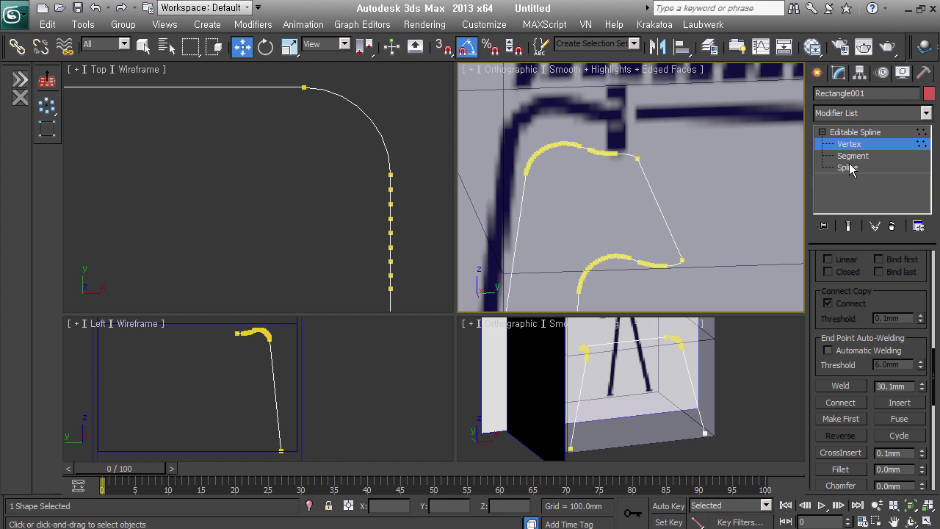
pyautogui.click(852, 155)
pyautogui.moveTo(744, 211)
pyautogui.keyDown('alt'); pyautogui.mouseDown(button='middle')
pyautogui.moveTo(739, 262)
pyautogui.moveTo(693, 245)
pyautogui.mouseUp(button='middle'); pyautogui.keyUp('alt')
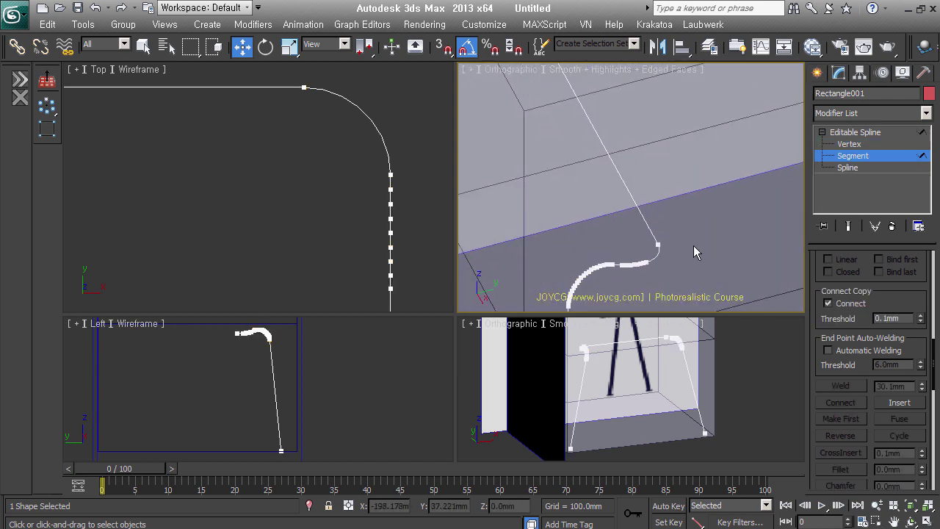
# Step: Divide the rounded top corner segment into 7 parts
pyautogui.click(646, 251)
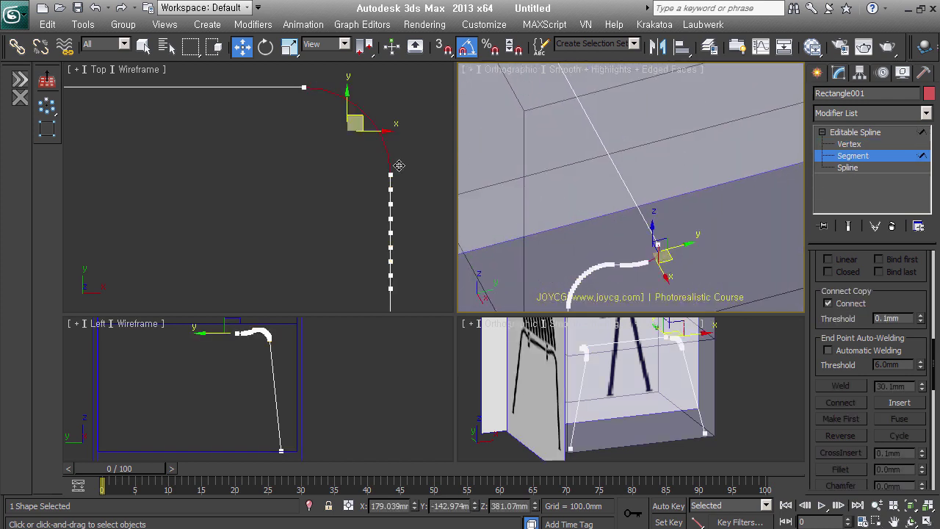
pyautogui.scroll(-2, 658, 181)
pyautogui.scroll(5, 658, 180)
pyautogui.scroll(3, 704, 260)
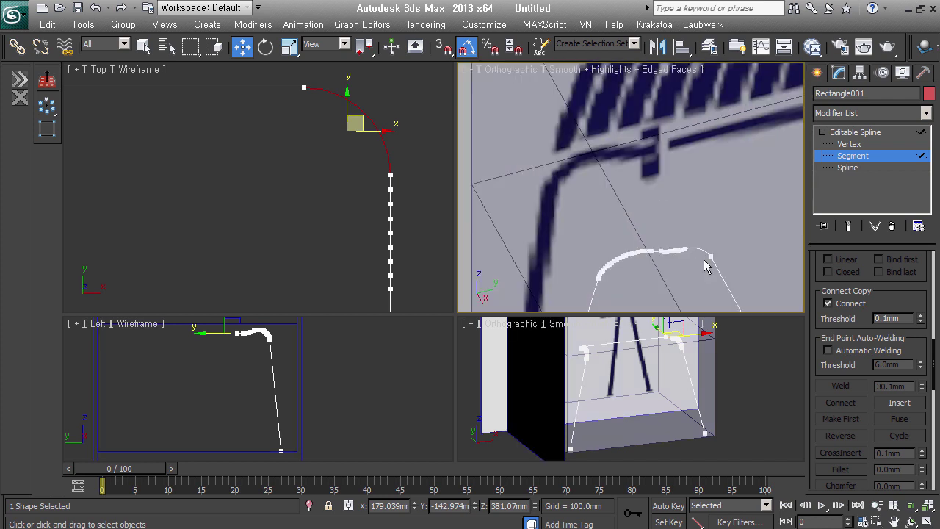
pyautogui.scroll(-5, 861, 386)
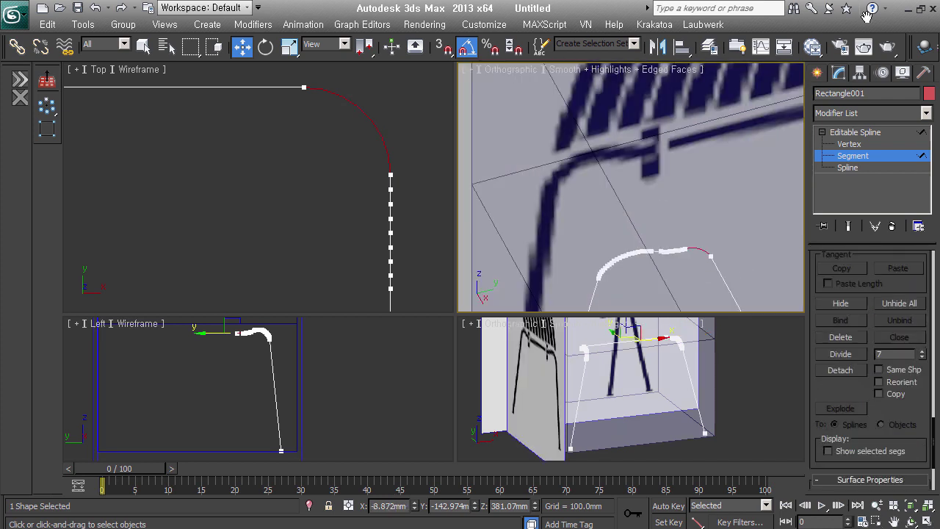
pyautogui.click(840, 349)
# Step: Bring up the spline's Rendering rollout from the panel's rollout menu
pyautogui.moveTo(717, 239); pyautogui.dragTo(729, 97, button='middle')
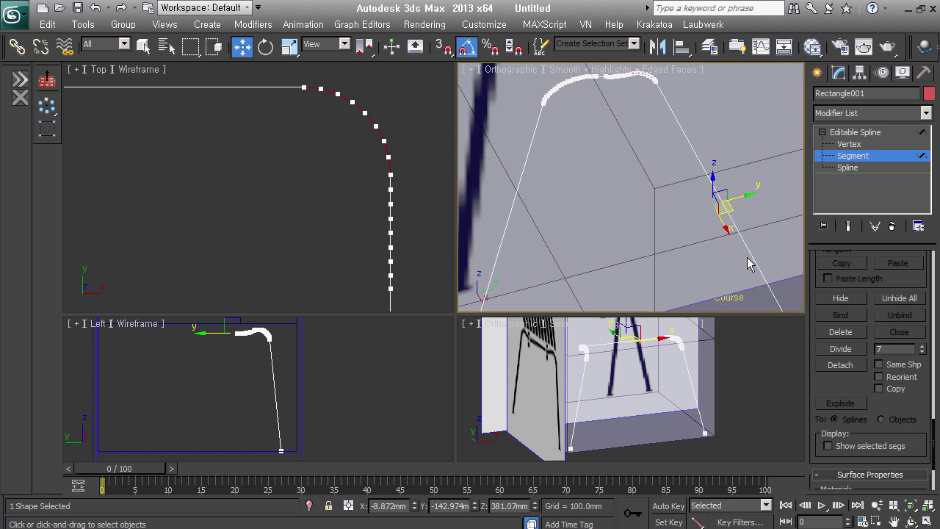
pyautogui.rightClick(892, 278)
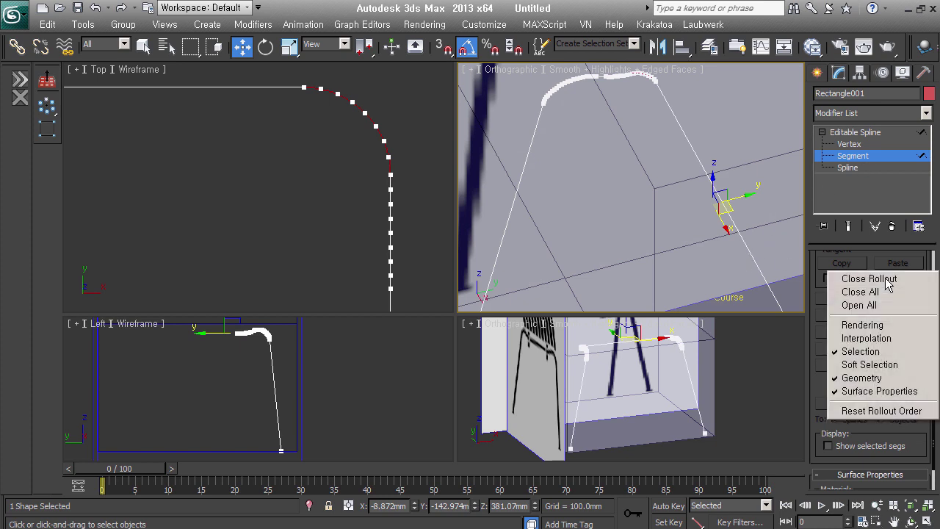
pyautogui.click(871, 326)
pyautogui.click(820, 281)
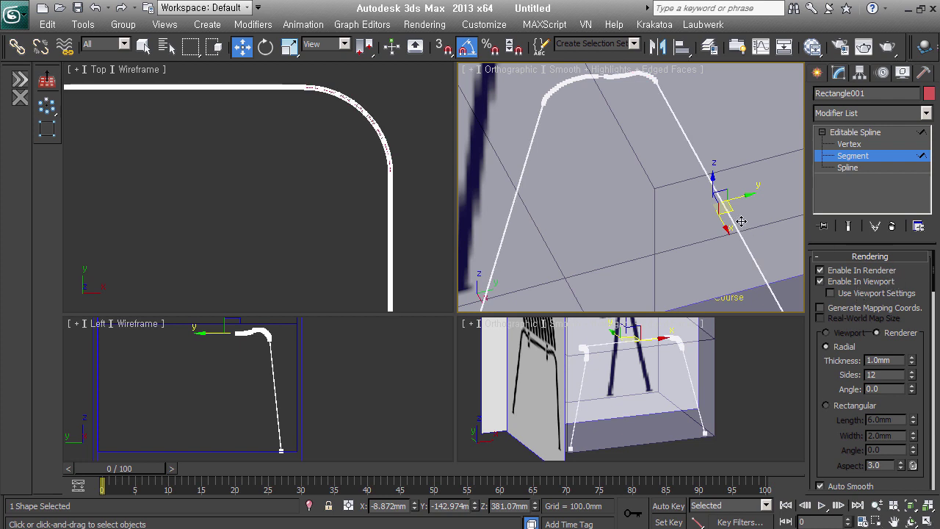
pyautogui.moveTo(761, 260); pyautogui.dragTo(694, 229, button='middle')
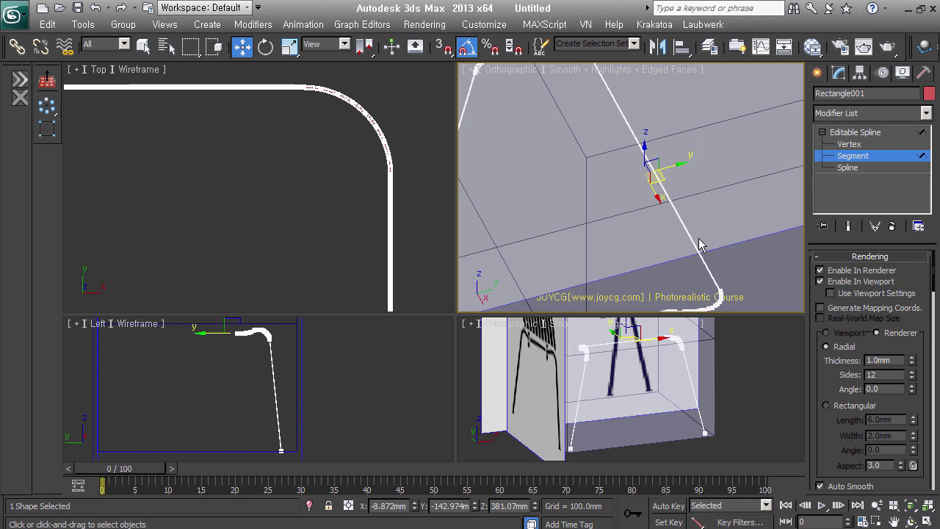
pyautogui.press('r')
pyautogui.press('z')
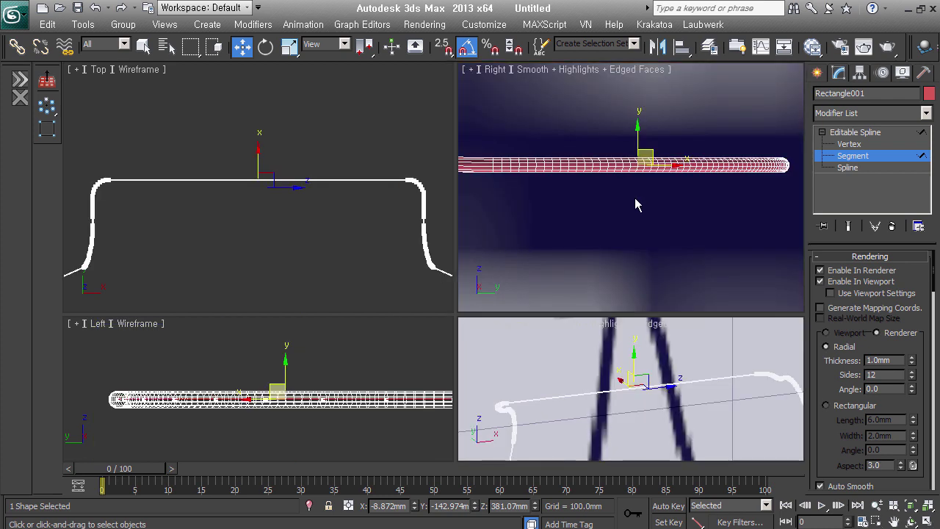
pyautogui.scroll(2, 644, 221)
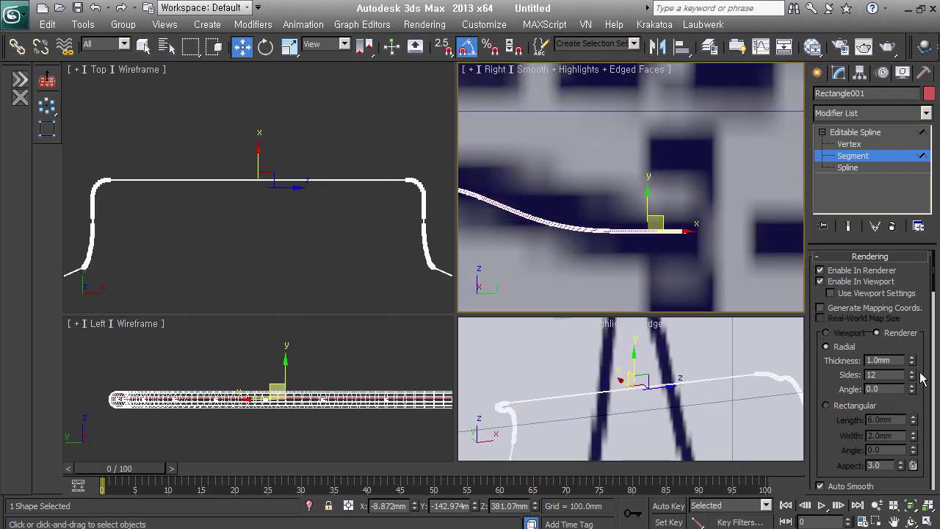
pyautogui.moveTo(911, 360); pyautogui.dragTo(911, 308)
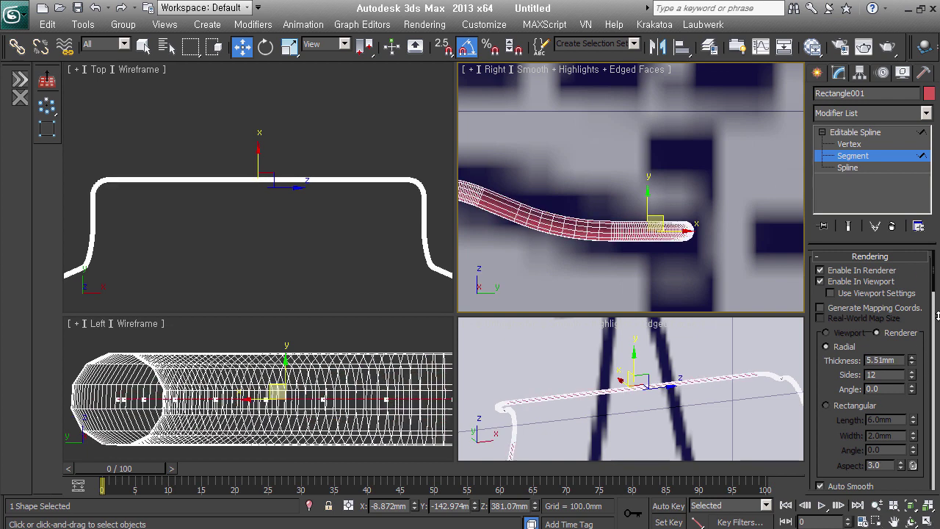
pyautogui.moveTo(911, 360); pyautogui.dragTo(912, 323)
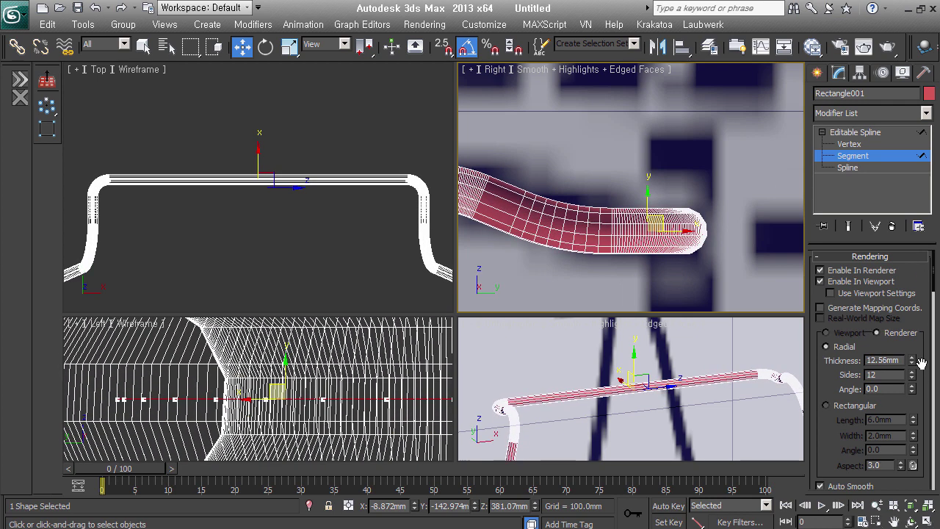
pyautogui.moveTo(660, 257); pyautogui.dragTo(745, 239, button='middle')
pyautogui.moveTo(632, 301); pyautogui.dragTo(622, 239, button='middle')
pyautogui.scroll(3, 621, 239)
pyautogui.moveTo(912, 361)
pyautogui.mouseDown()
pyautogui.moveTo(911, 344)
pyautogui.moveTo(923, 346)
pyautogui.mouseUp()
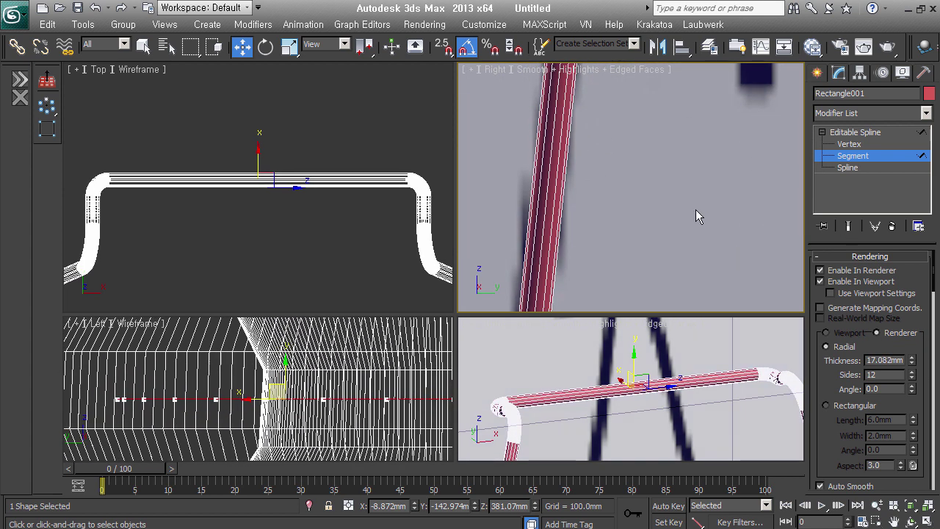
pyautogui.scroll(-4, 697, 211)
pyautogui.scroll(-1, 659, 238)
pyautogui.scroll(3, 657, 169)
pyautogui.scroll(2, 690, 167)
pyautogui.scroll(1, 723, 165)
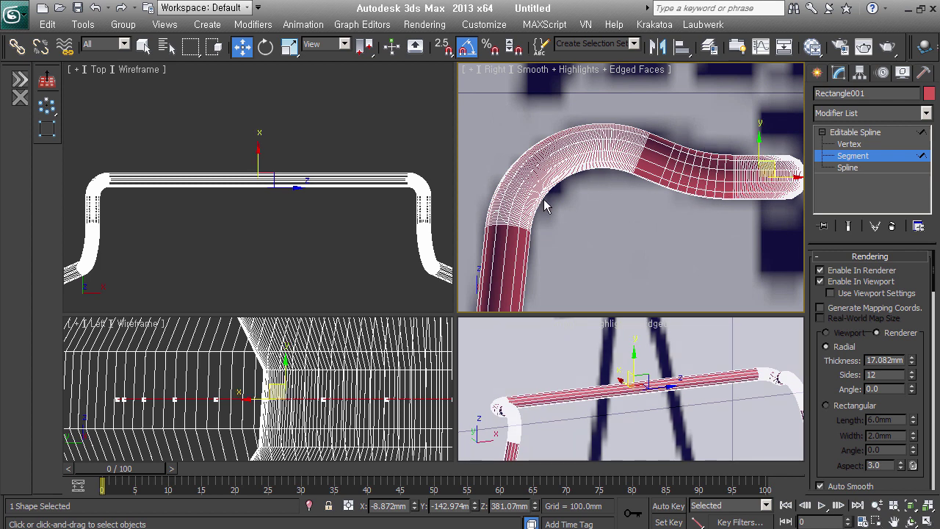
pyautogui.moveTo(836, 466); pyautogui.dragTo(840, 260)
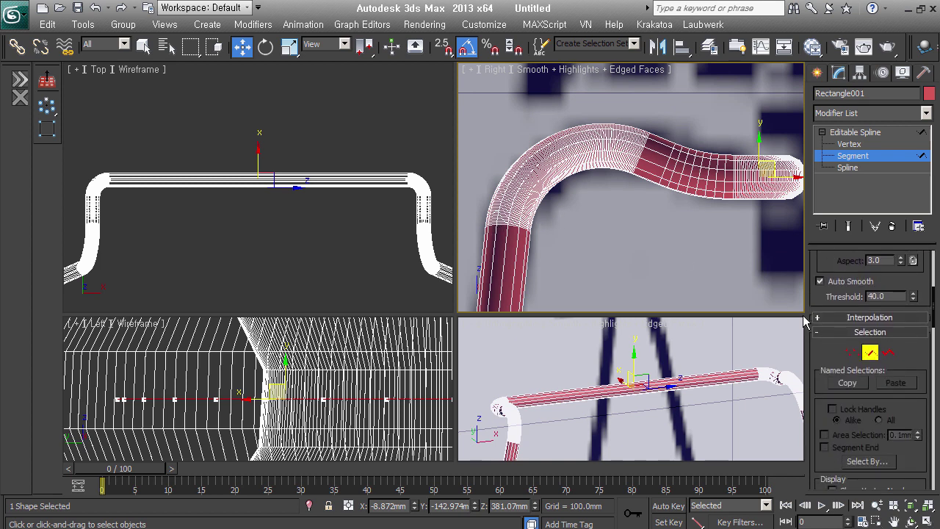
# Step: Set the spline's interpolation Steps to 0 and the tube's Radial Sides to 30
pyautogui.click(851, 319)
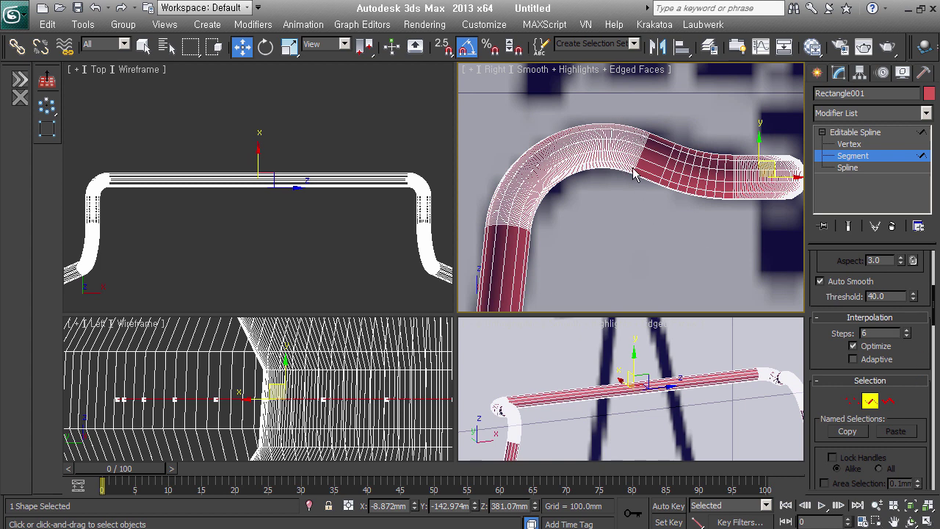
pyautogui.rightClick(907, 337)
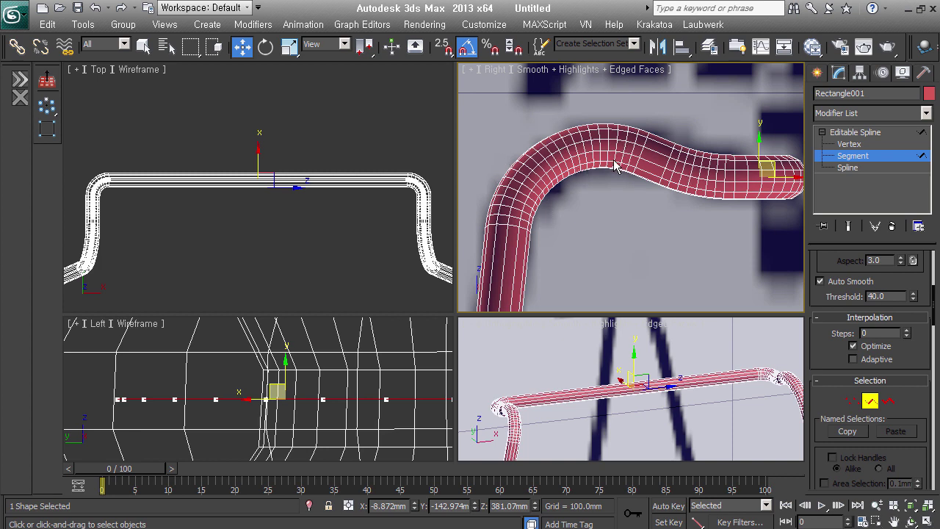
pyautogui.scroll(1, 845, 309)
pyautogui.scroll(4, 843, 353)
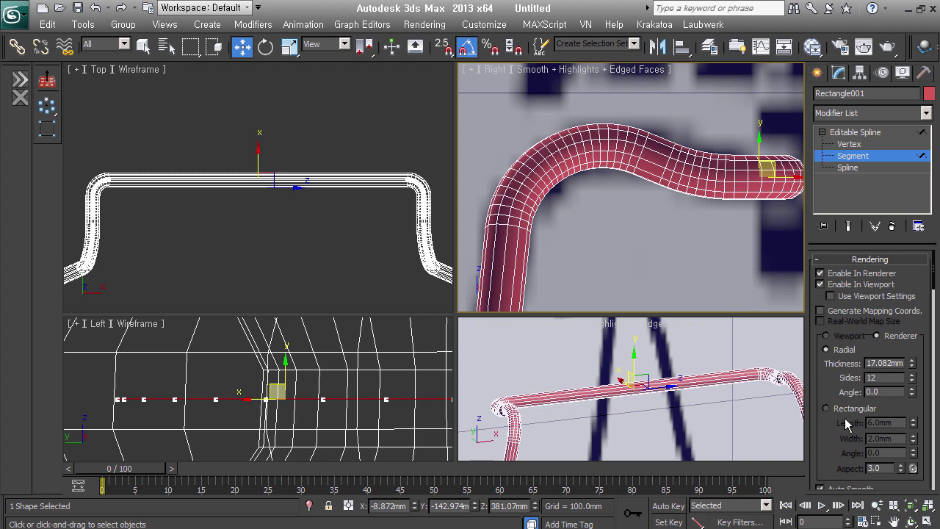
pyautogui.doubleClick(886, 379)
pyautogui.write('30')
pyautogui.press('Return')
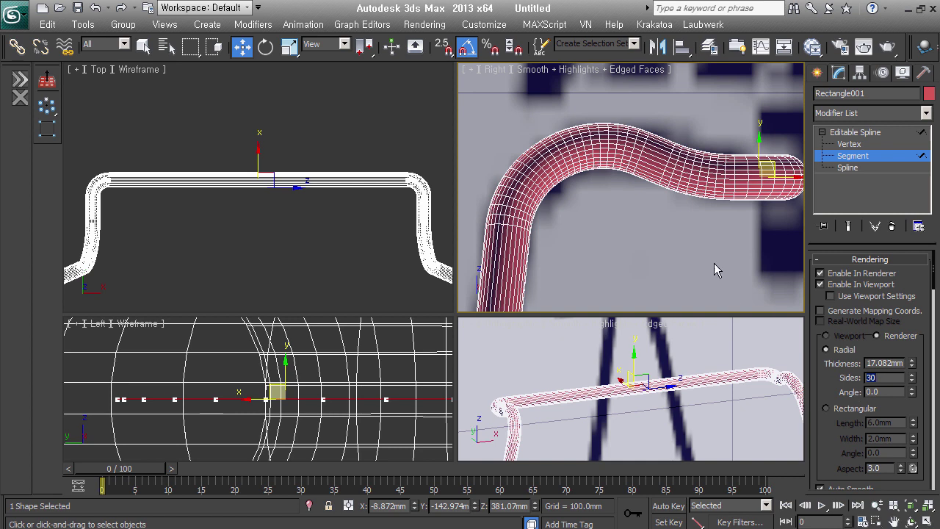
pyautogui.scroll(-5, 716, 267)
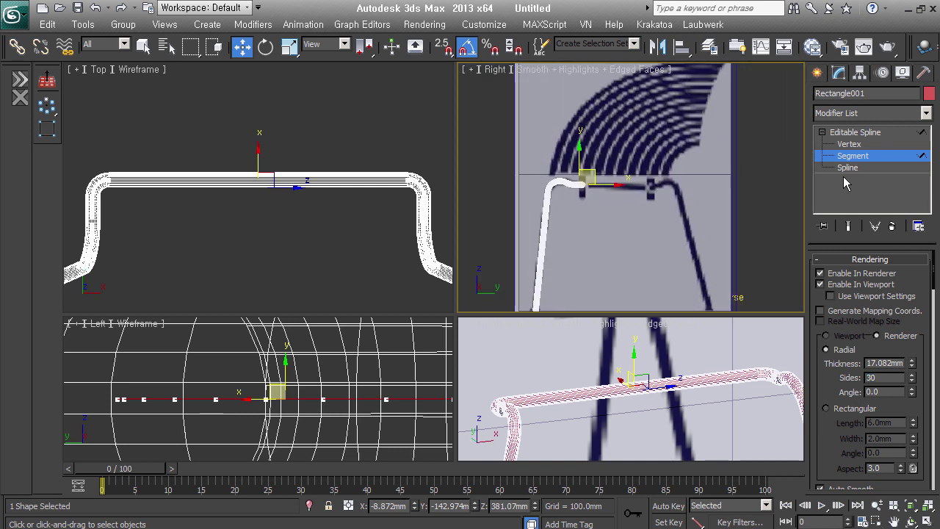
# Step: Return to the Editable Spline top level and pan, zoom and orbit to frame the whole chair
pyautogui.click(854, 158)
pyautogui.moveTo(751, 217); pyautogui.dragTo(699, 199, button='middle')
pyautogui.moveTo(596, 189); pyautogui.dragTo(606, 191, button='middle')
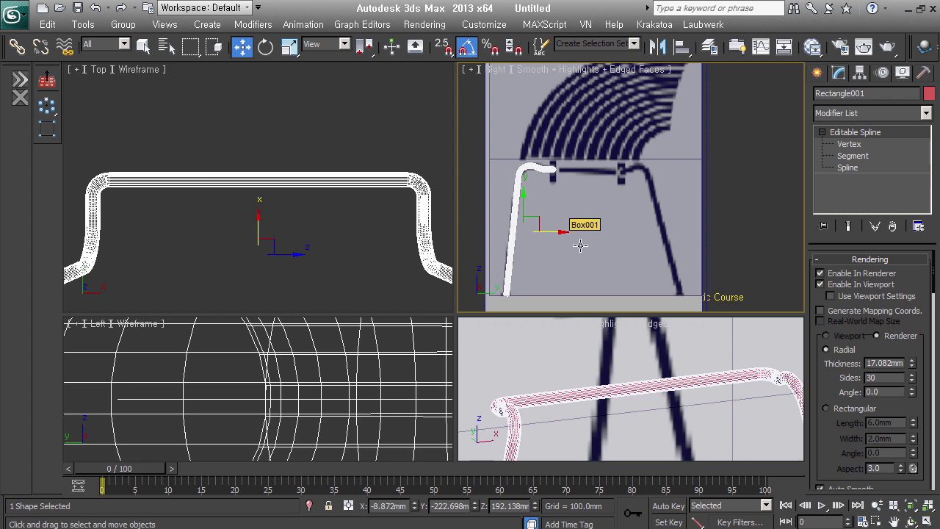
pyautogui.scroll(-5, 641, 388)
pyautogui.keyDown('alt'); pyautogui.moveTo(641, 387); pyautogui.dragTo(643, 390, button='middle'); pyautogui.keyUp('alt')
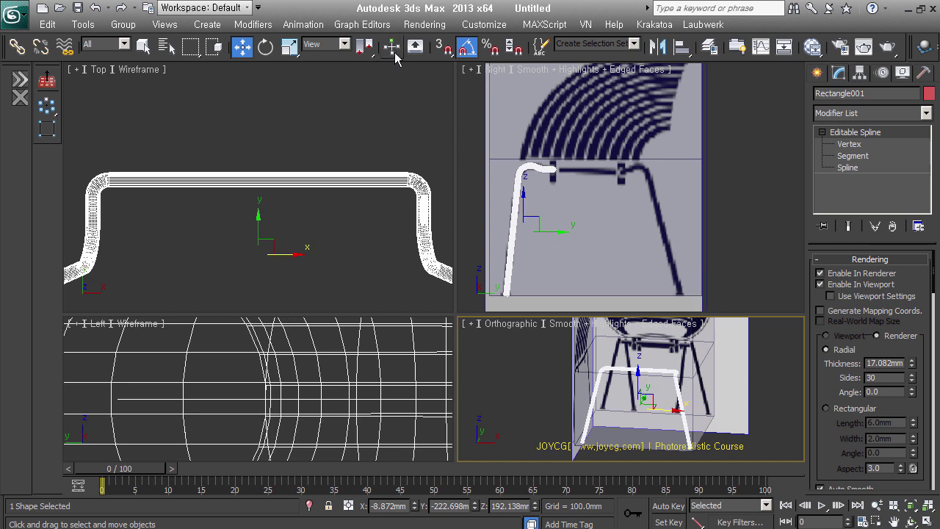
# Step: Make a Y-axis mirror copy of the frame and slide it to the chair's opposite side
pyautogui.click(658, 46)
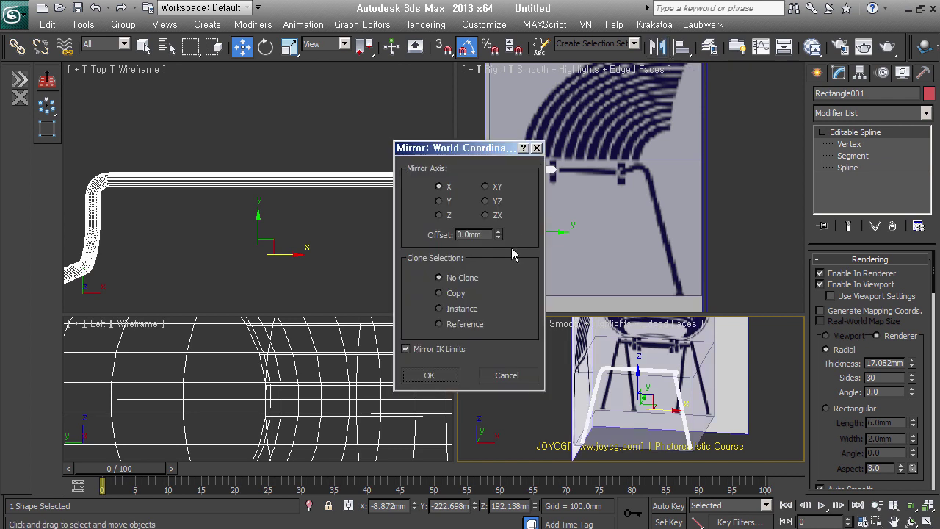
pyautogui.moveTo(470, 148); pyautogui.dragTo(383, 114)
pyautogui.click(371, 169)
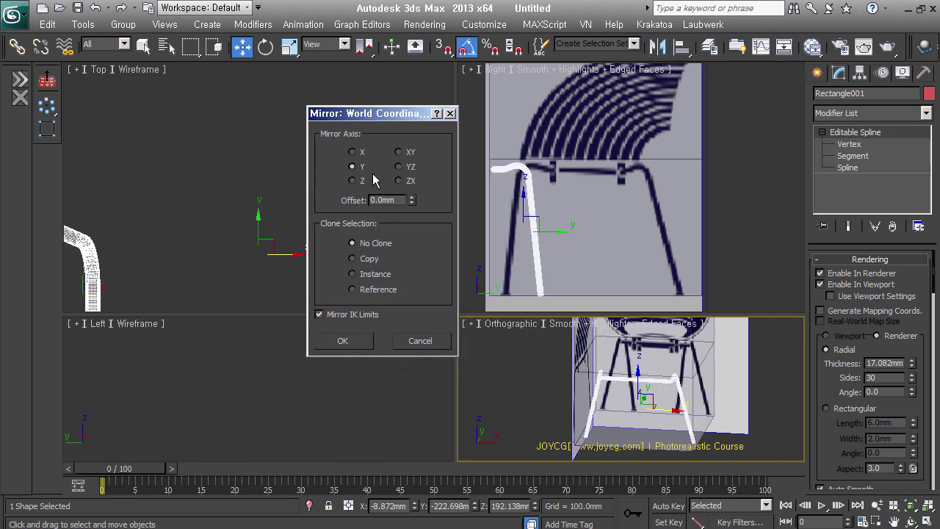
pyautogui.click(373, 274)
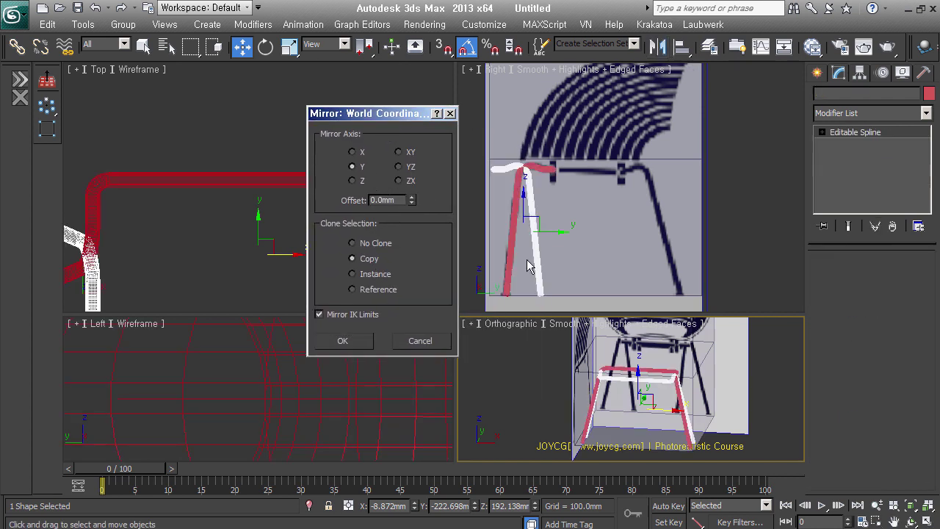
pyautogui.click(342, 340)
pyautogui.moveTo(562, 241); pyautogui.dragTo(689, 239)
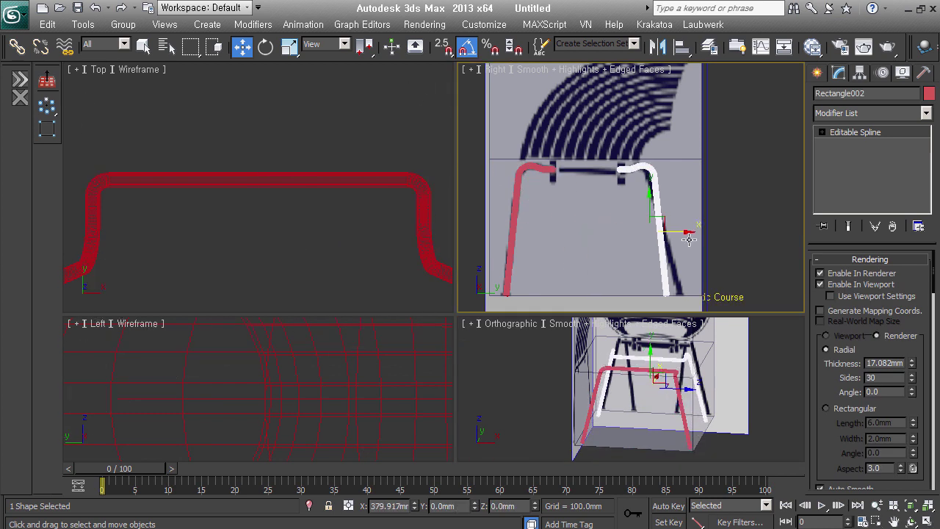
pyautogui.moveTo(689, 238); pyautogui.dragTo(684, 235)
pyautogui.click(822, 133)
# Step: Slant the copied leg by moving its bottom vertex, and hide the tube in viewports
pyautogui.click(849, 144)
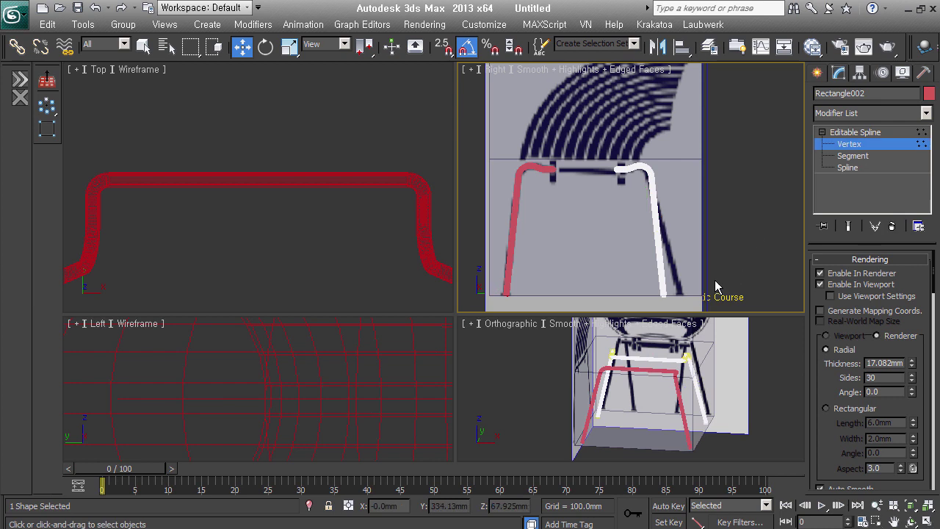
pyautogui.moveTo(707, 296); pyautogui.dragTo(682, 236, button='middle')
pyautogui.moveTo(662, 253); pyautogui.dragTo(678, 260)
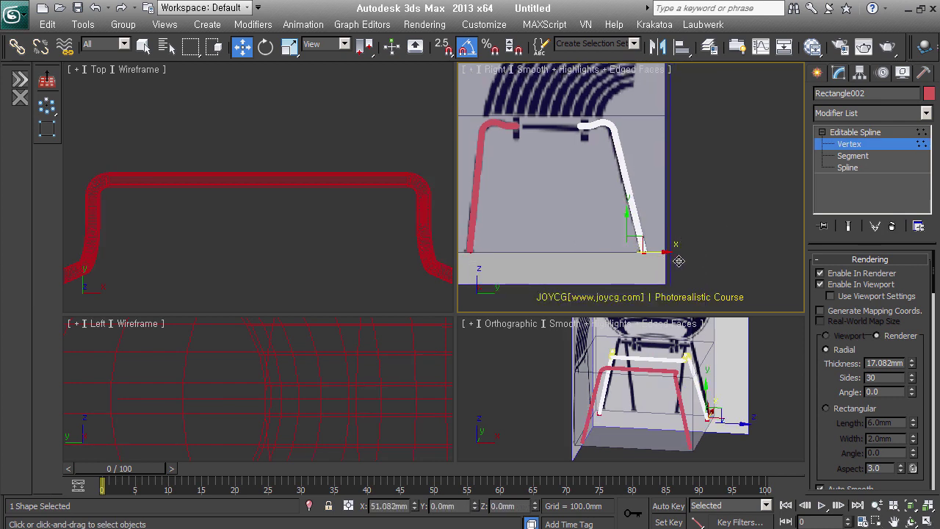
pyautogui.scroll(8, 621, 137)
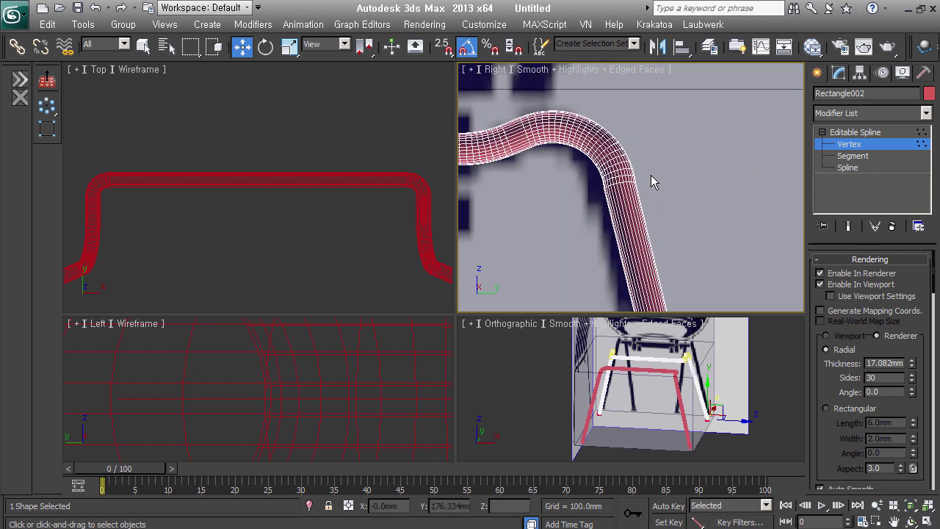
pyautogui.moveTo(653, 181); pyautogui.dragTo(668, 183, button='middle')
pyautogui.click(848, 287)
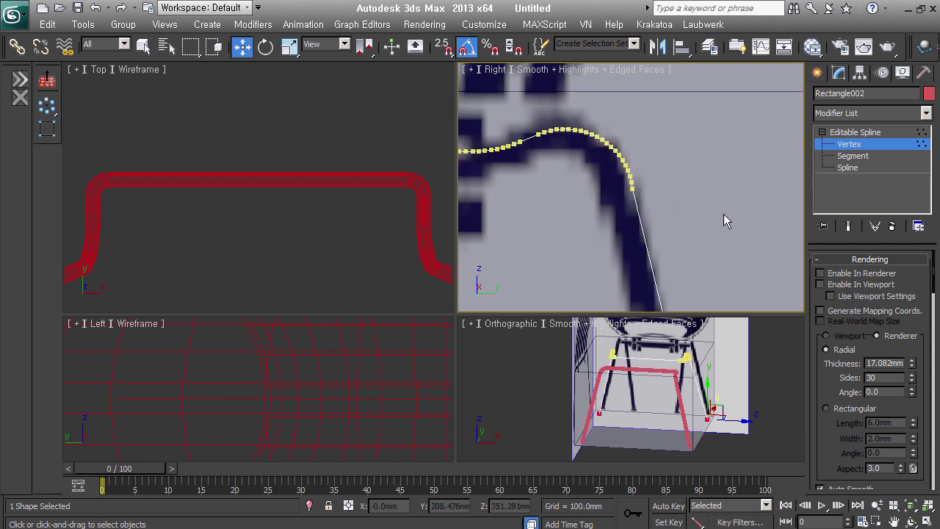
# Step: Select the top-bend vertices and try a 1300.1mm Weld, then undo it
pyautogui.moveTo(533, 112); pyautogui.dragTo(642, 201)
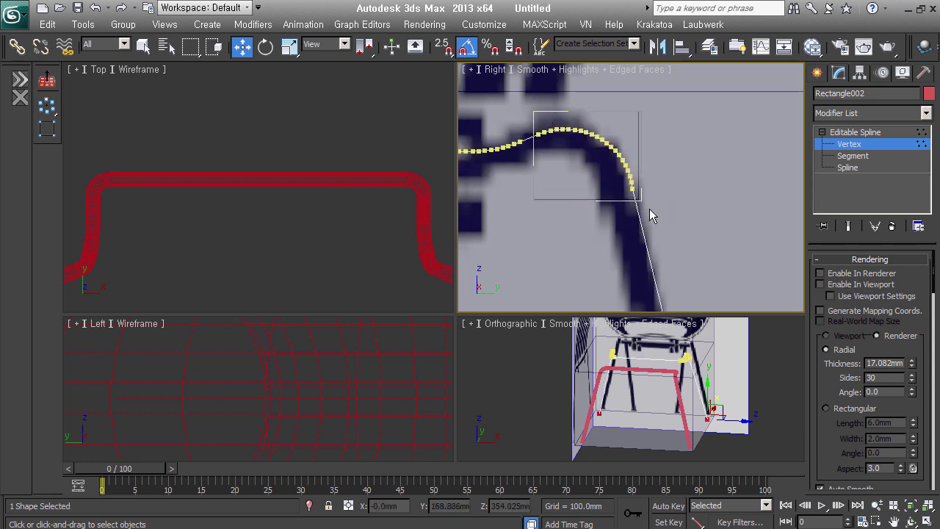
pyautogui.scroll(-4, 843, 411)
pyautogui.scroll(-1, 845, 412)
pyautogui.moveTo(923, 408); pyautogui.dragTo(917, 31)
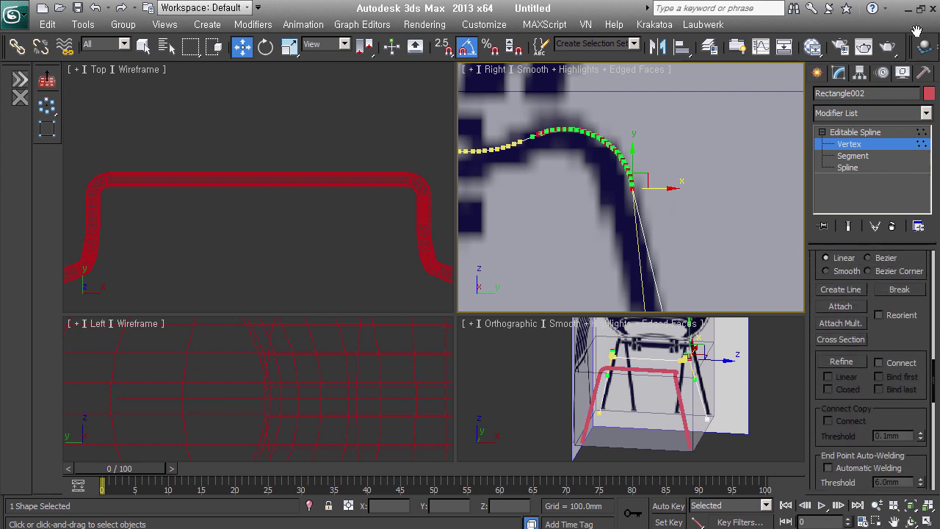
pyautogui.moveTo(871, 413); pyautogui.dragTo(870, 312)
pyautogui.moveTo(922, 375); pyautogui.dragTo(922, 345)
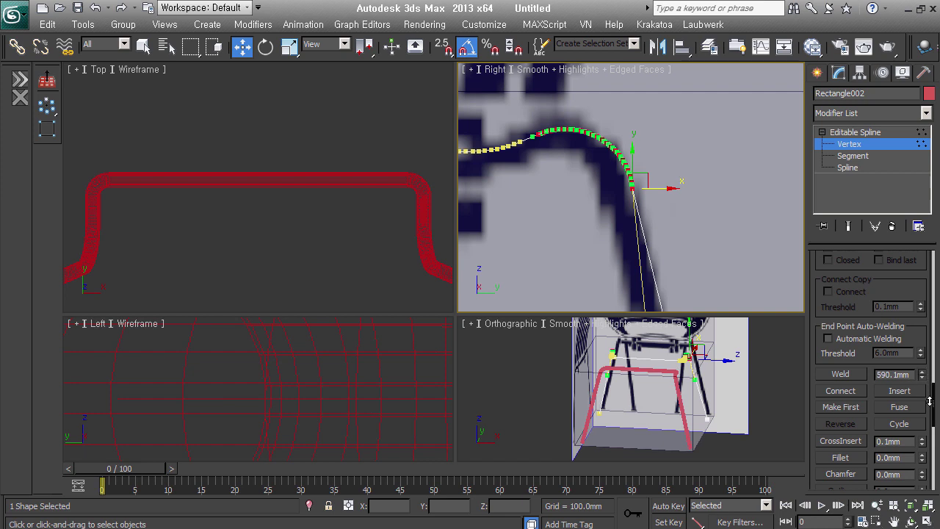
pyautogui.click(840, 374)
pyautogui.hotkey('ctrl', 'z')
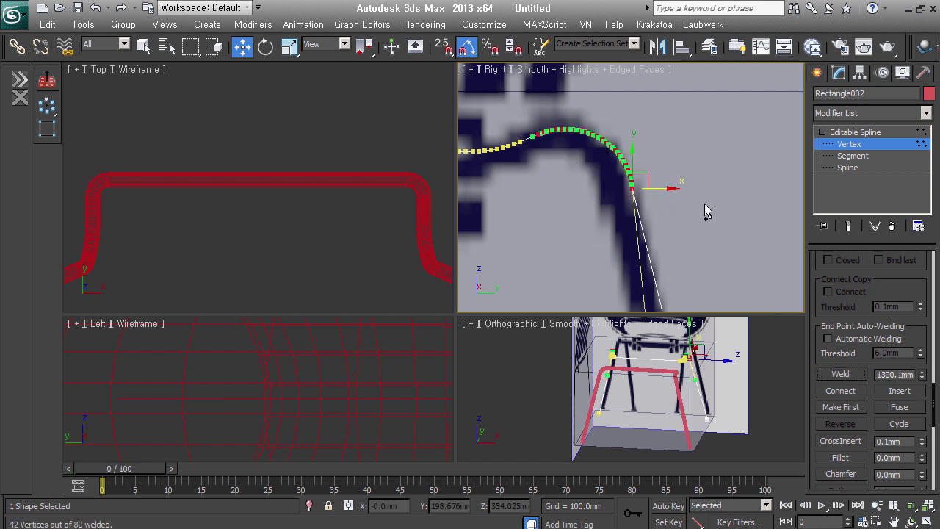
# Step: Weld the vertices along each of the two bends into single points
pyautogui.moveTo(697, 193)
pyautogui.keyDown('alt'); pyautogui.mouseDown(button='middle')
pyautogui.moveTo(647, 163)
pyautogui.moveTo(638, 142)
pyautogui.moveTo(629, 145)
pyautogui.mouseUp(button='middle'); pyautogui.keyUp('alt')
pyautogui.moveTo(668, 163); pyautogui.dragTo(526, 71)
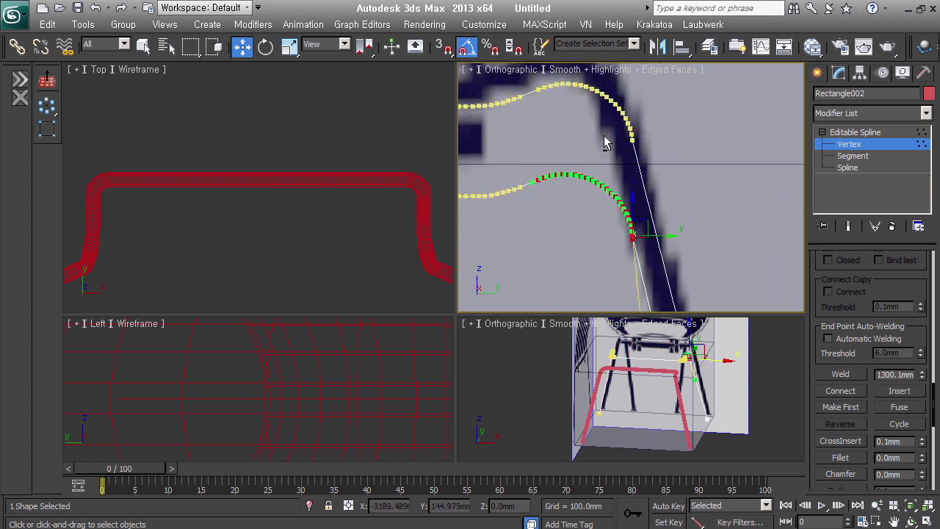
pyautogui.click(842, 374)
pyautogui.moveTo(637, 170)
pyautogui.mouseDown()
pyautogui.moveTo(547, 83)
pyautogui.moveTo(536, 84)
pyautogui.mouseUp()
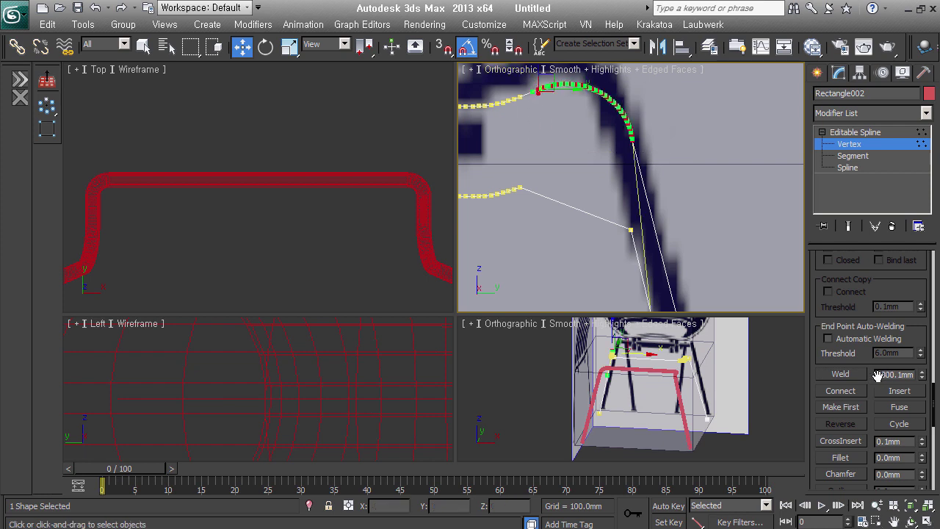
pyautogui.click(841, 374)
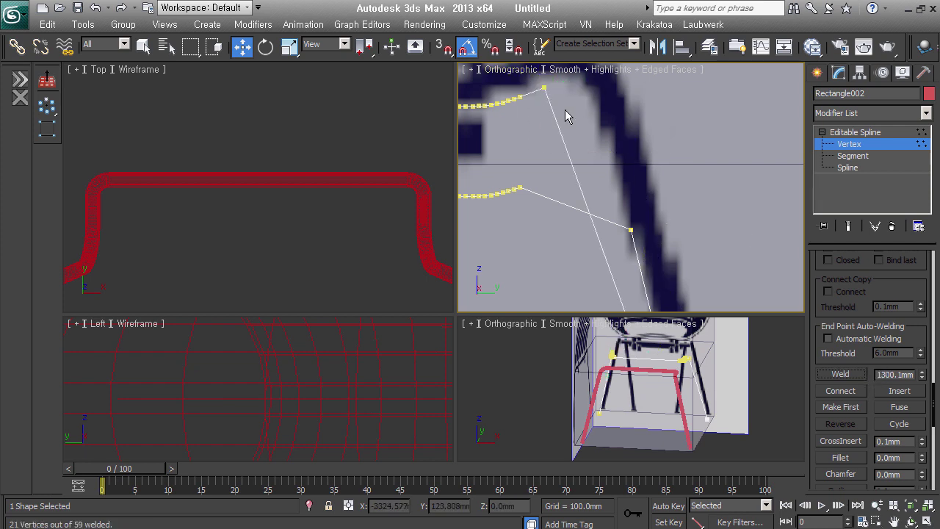
# Step: Switch to the Right view and select the spline's corner vertex
pyautogui.press('l')
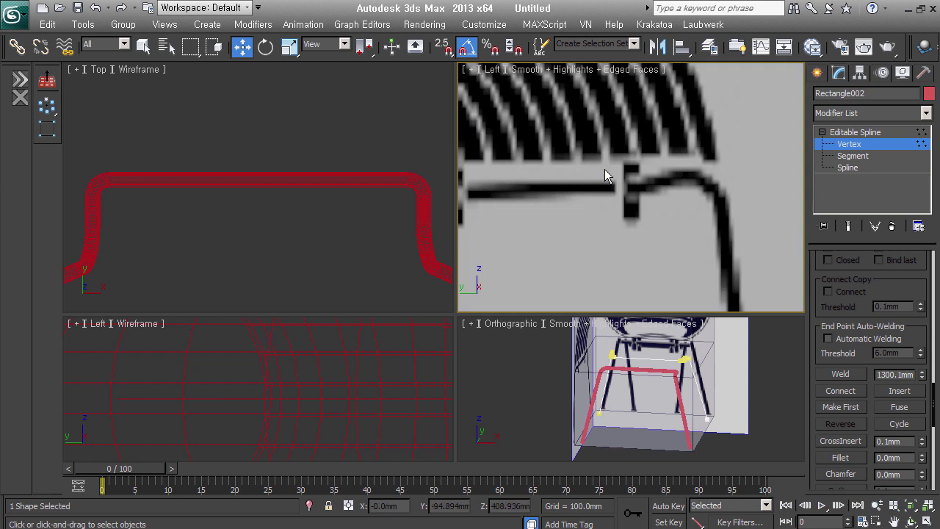
pyautogui.scroll(-3, 598, 170)
pyautogui.hotkey('ctrl', 'shift', 'z')
pyautogui.moveTo(598, 169)
pyautogui.mouseDown(button='middle')
pyautogui.moveTo(617, 138)
pyautogui.moveTo(628, 168)
pyautogui.mouseUp(button='middle')
pyautogui.click(602, 166)
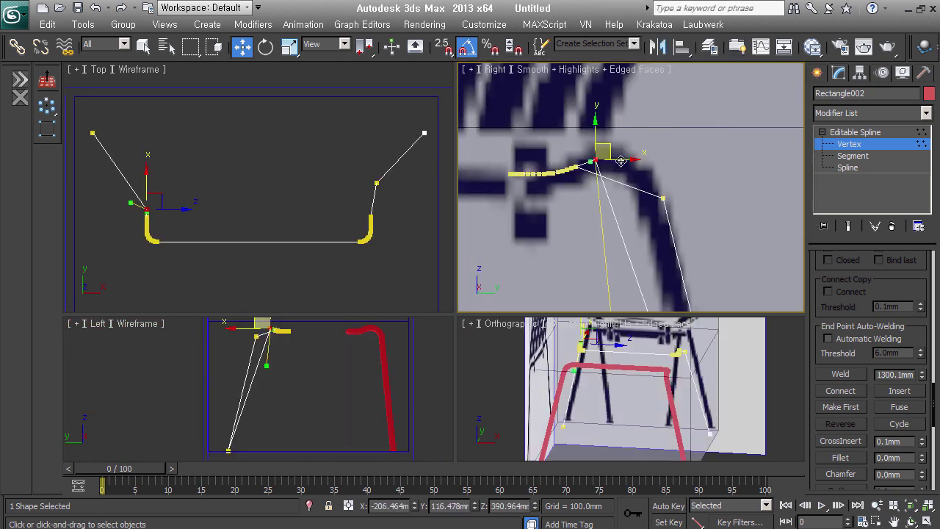
pyautogui.press('s')
pyautogui.moveTo(602, 166)
pyautogui.mouseDown()
pyautogui.moveTo(648, 149)
pyautogui.moveTo(675, 200)
pyautogui.mouseUp()
pyautogui.rightClick(668, 175)
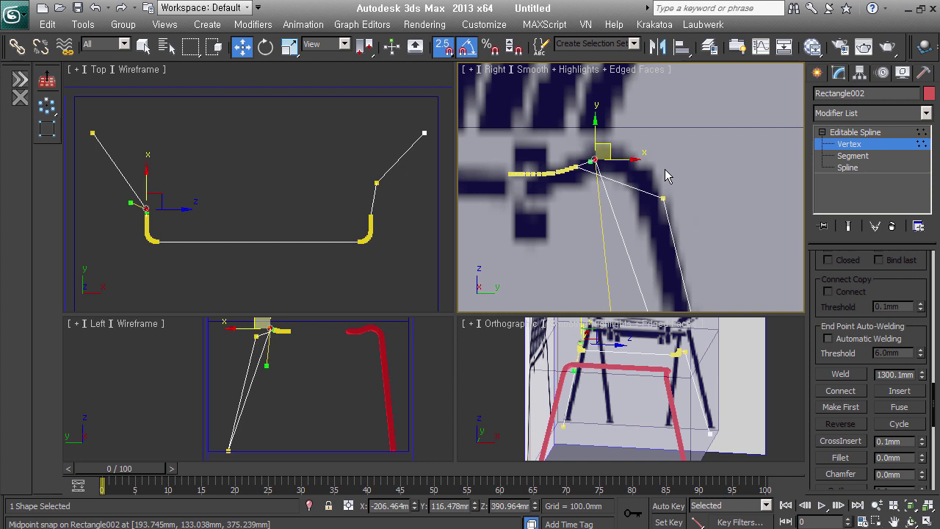
pyautogui.press('s')
# Step: Reposition the corner vertices, making one Smooth and snapping it onto the top vertex
pyautogui.moveTo(602, 152); pyautogui.dragTo(656, 128)
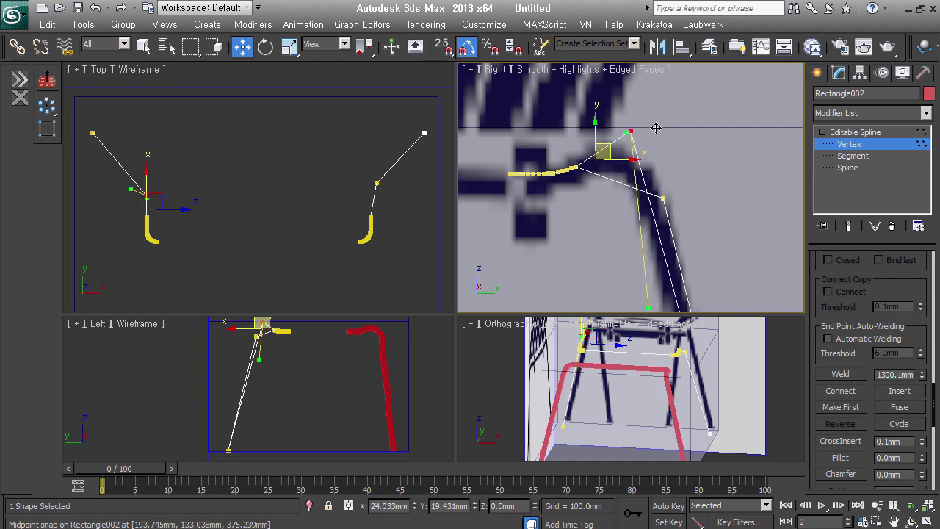
pyautogui.rightClick(640, 137)
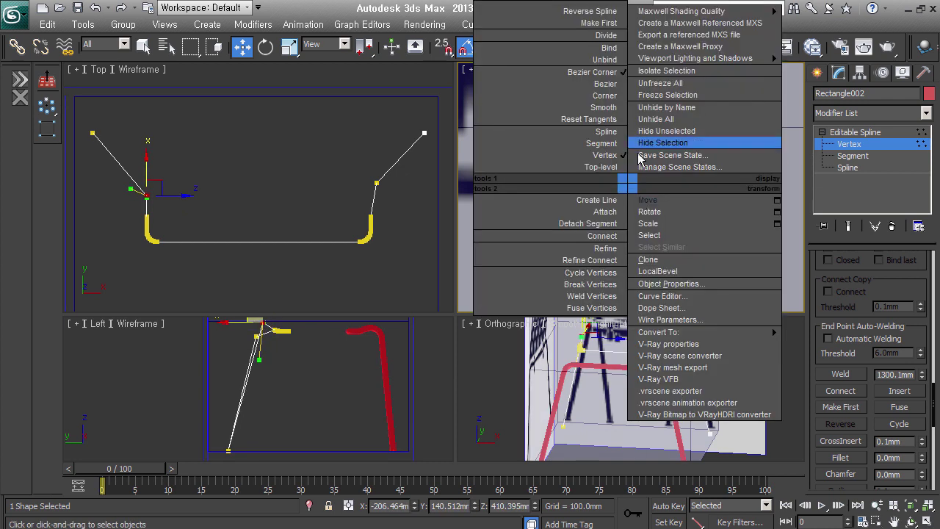
pyautogui.click(619, 110)
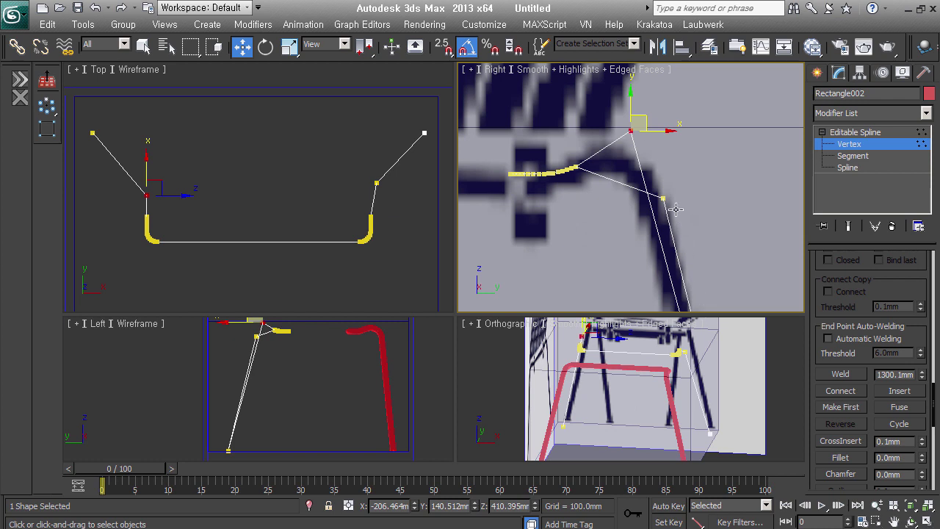
pyautogui.press('s')
pyautogui.moveTo(663, 199); pyautogui.dragTo(640, 140)
pyautogui.rightClick(640, 141)
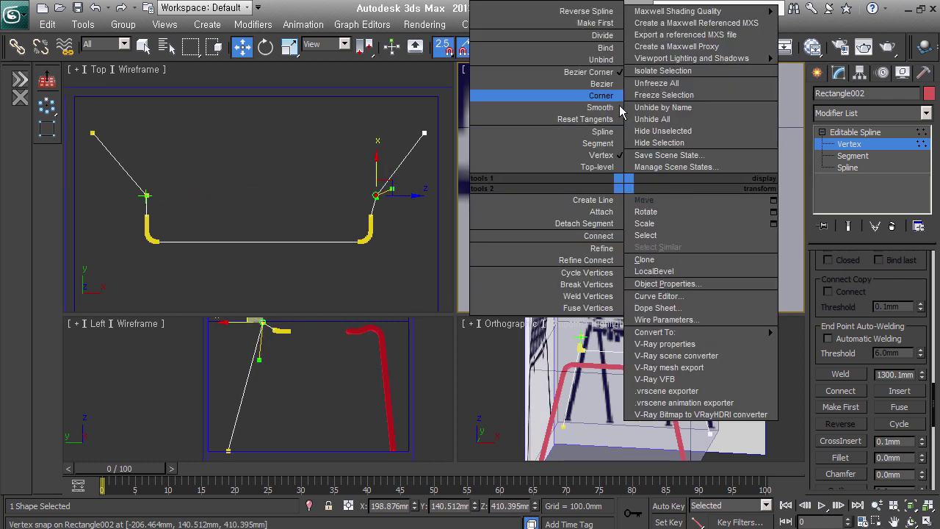
pyautogui.press('Escape')
pyautogui.click(622, 221)
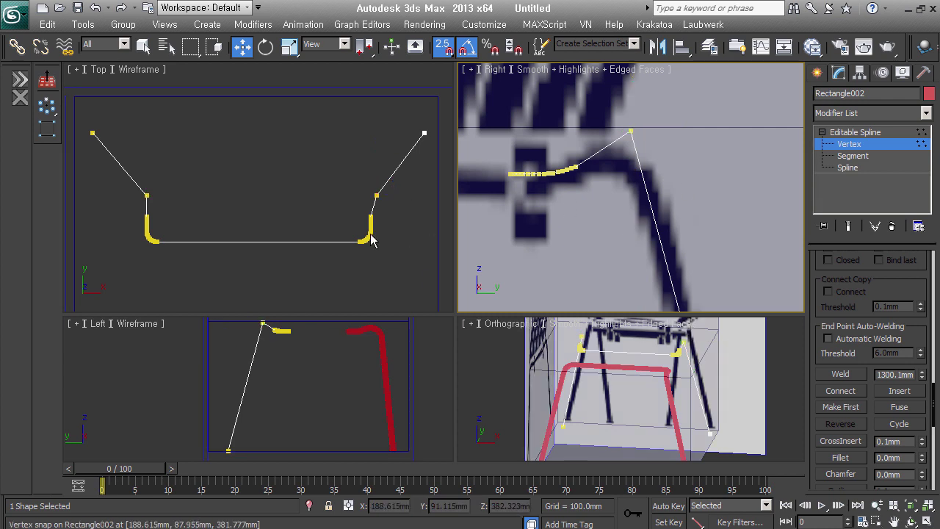
pyautogui.click(377, 195)
pyautogui.moveTo(377, 196); pyautogui.dragTo(371, 215)
pyautogui.middleClick(689, 179)
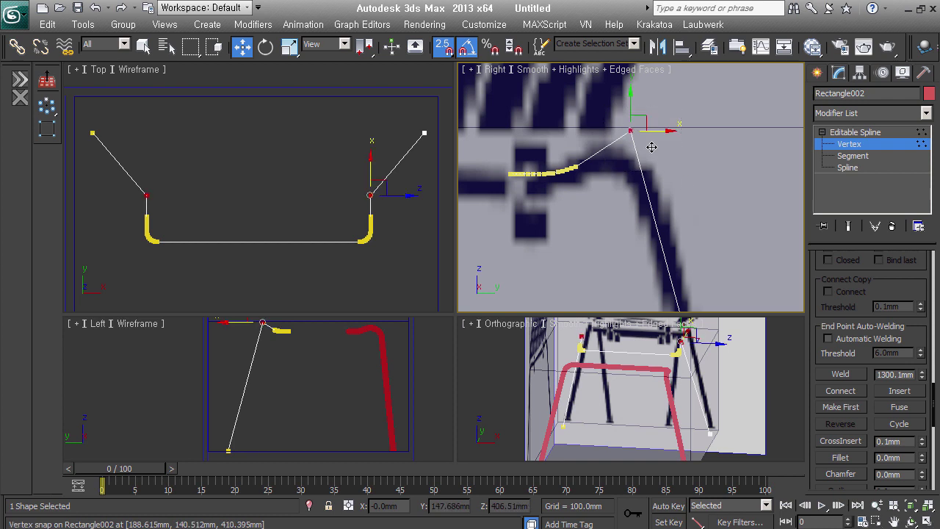
# Step: Trial-fillet the corner vertex, then cancel the rounding
pyautogui.click(630, 131)
pyautogui.click(840, 457)
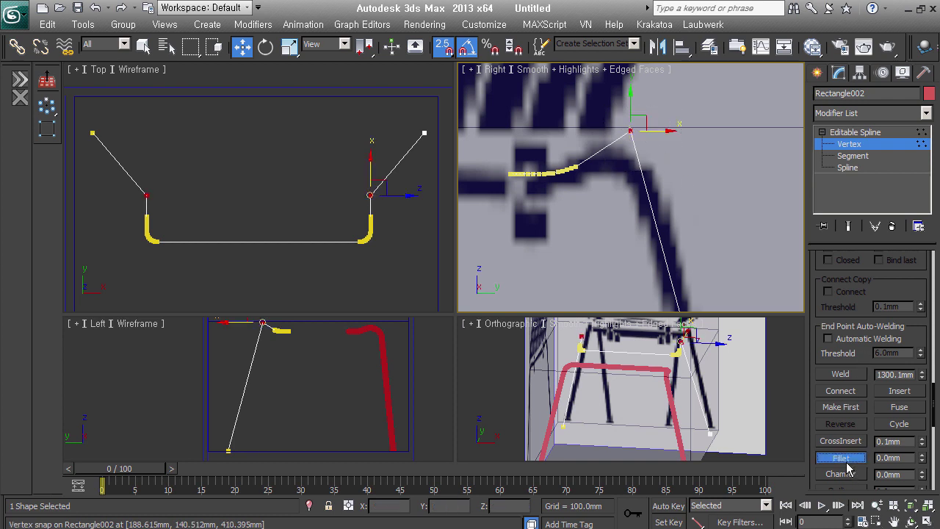
pyautogui.moveTo(638, 149); pyautogui.dragTo(628, 84)
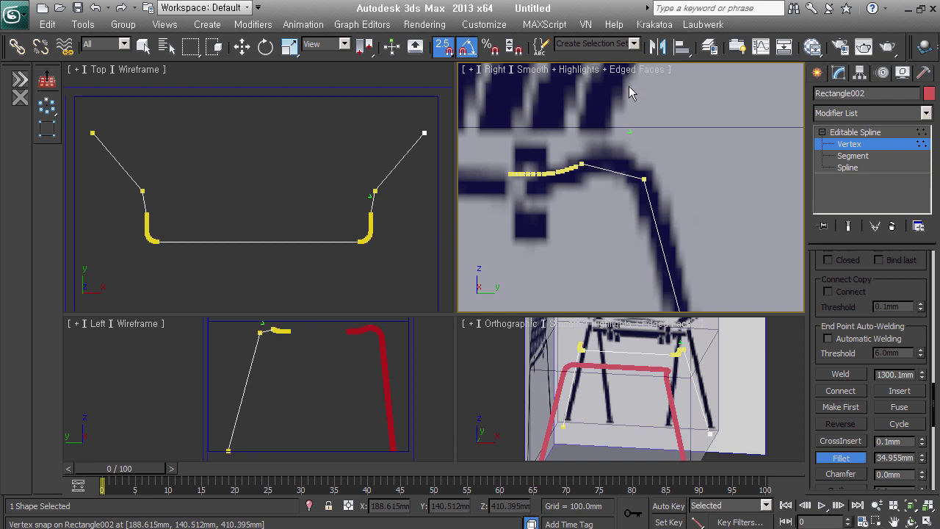
pyautogui.moveTo(629, 86); pyautogui.dragTo(630, 84)
pyautogui.rightClick(629, 83)
pyautogui.press('Escape')
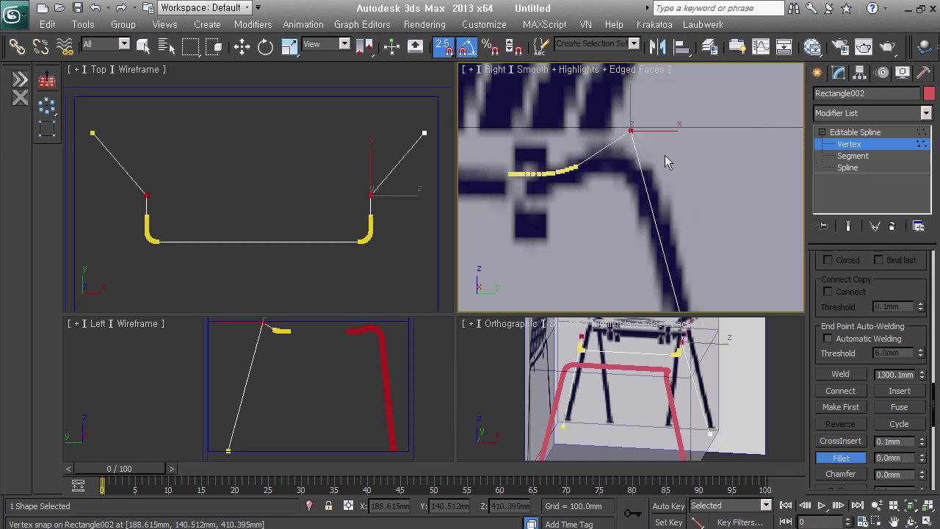
# Step: Nudge the corner vertex down and fillet it to about 33 mm
pyautogui.press('w')
pyautogui.press('s')
pyautogui.moveTo(657, 130); pyautogui.dragTo(663, 140)
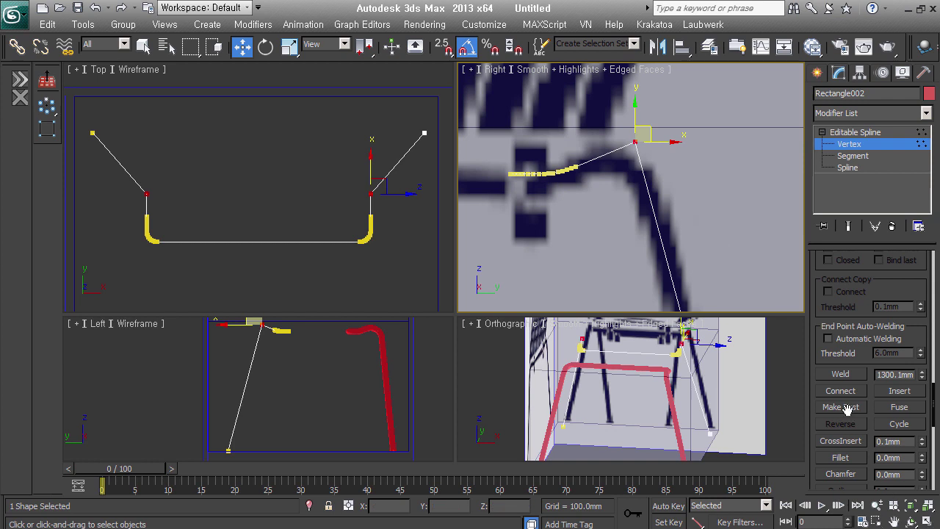
pyautogui.click(841, 457)
pyautogui.moveTo(639, 147); pyautogui.dragTo(644, 111)
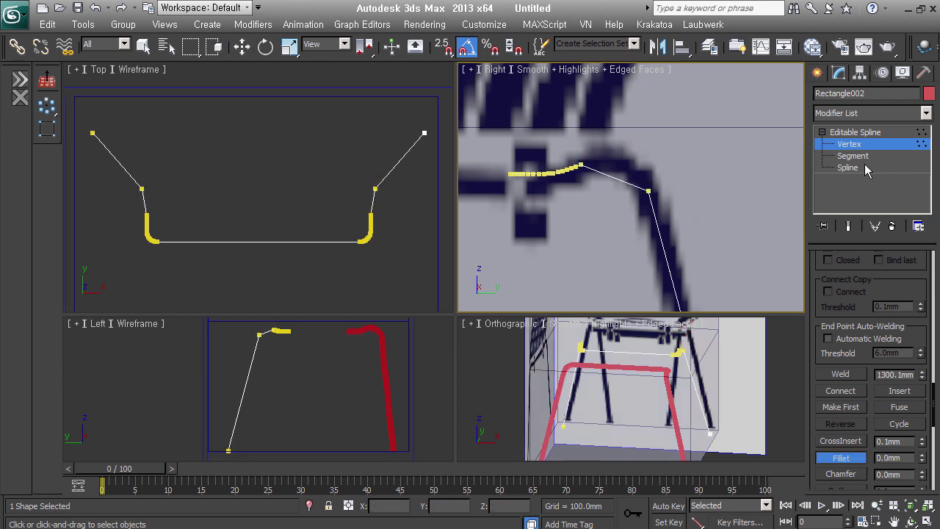
# Step: Divide the selected fillet corner segments into 20 pieces each
pyautogui.click(853, 156)
pyautogui.click(632, 184)
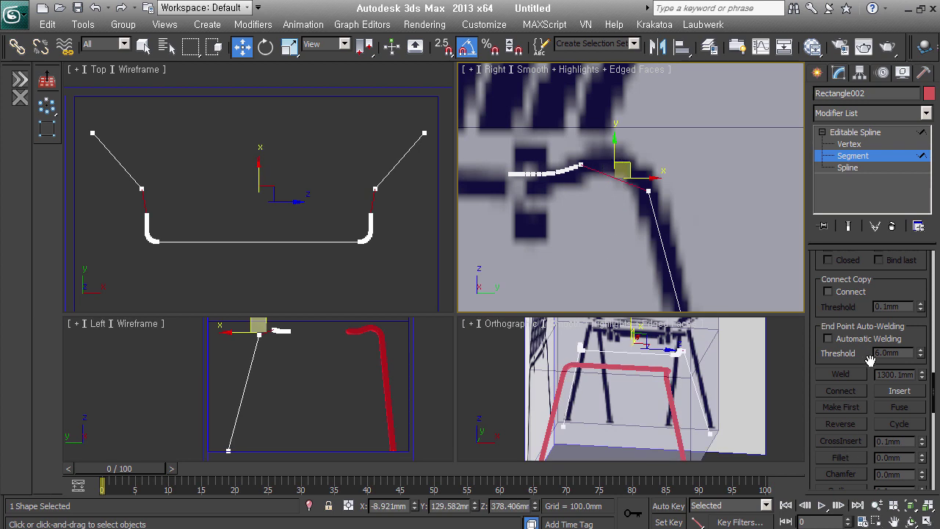
pyautogui.moveTo(870, 358); pyautogui.dragTo(875, 191)
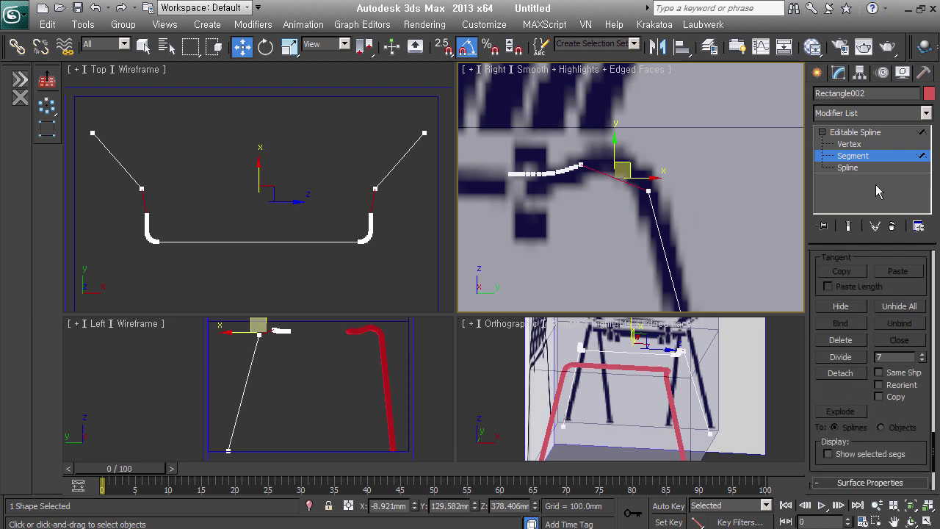
pyautogui.write('20')
pyautogui.click(837, 361)
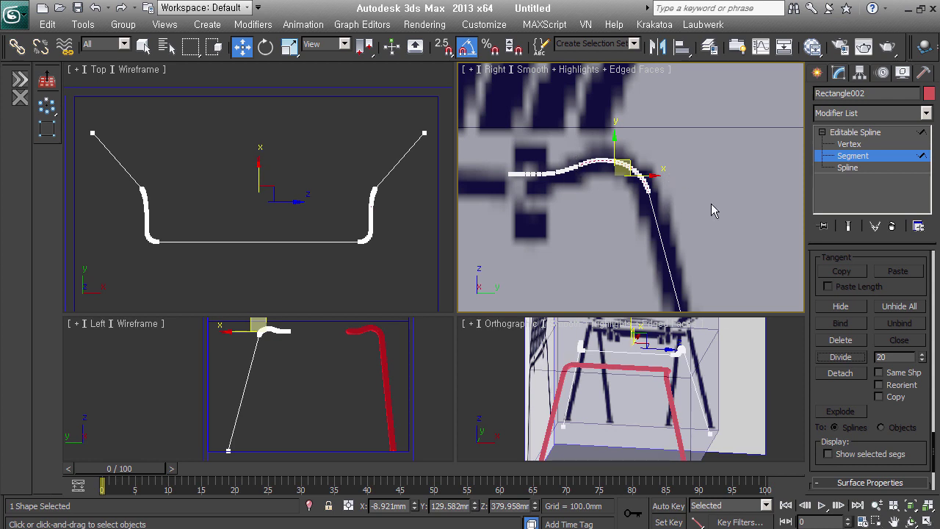
# Step: Exit Segment level, orbit and zoom out to a near-front view of the chair, and pick Scale
pyautogui.press('2')
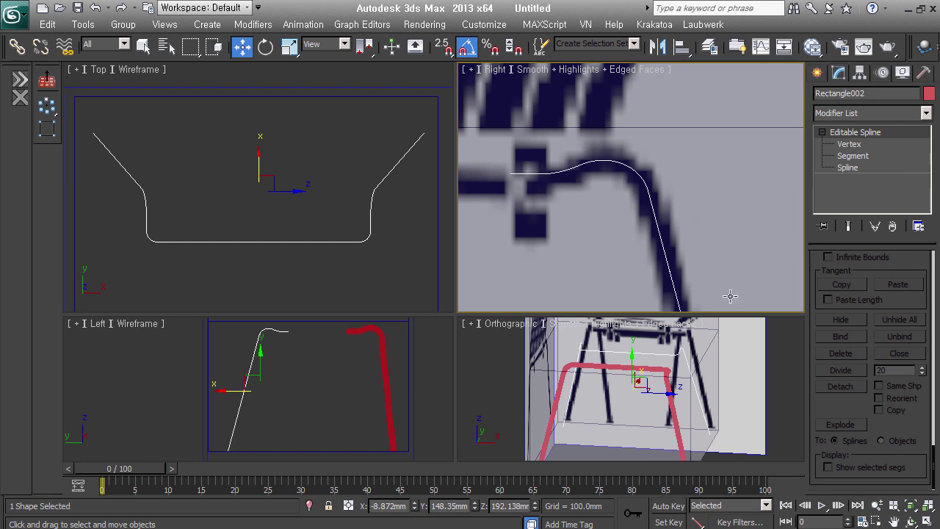
pyautogui.scroll(-3, 676, 252)
pyautogui.keyDown('alt'); pyautogui.moveTo(675, 252); pyautogui.dragTo(707, 251, button='middle'); pyautogui.keyUp('alt')
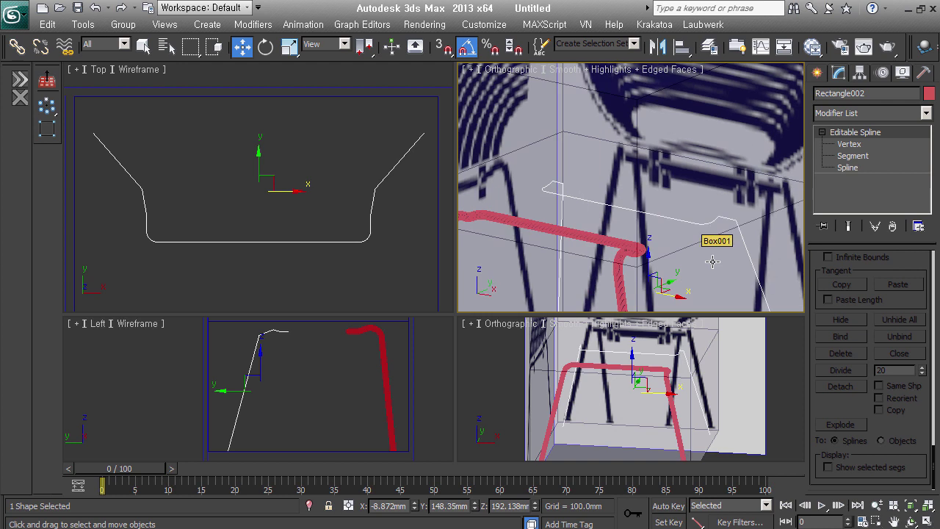
pyautogui.scroll(-2, 734, 268)
pyautogui.scroll(-2, 722, 262)
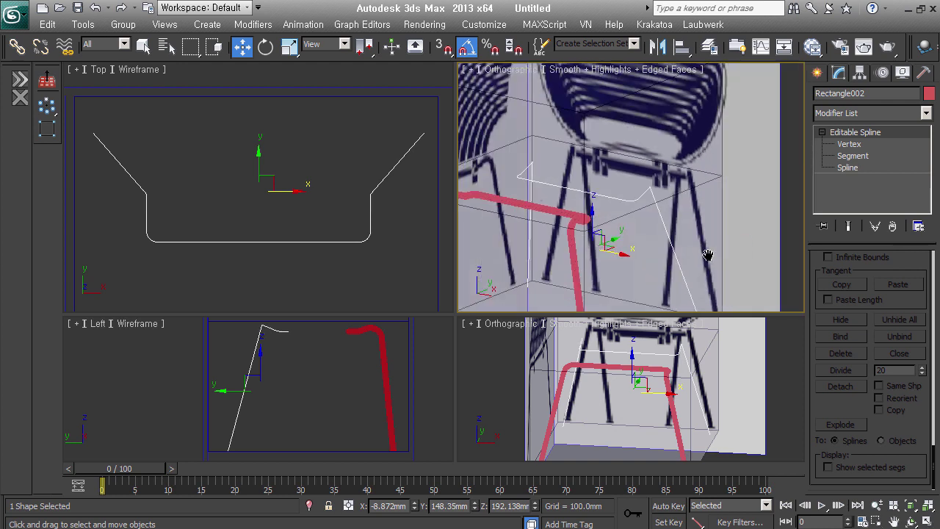
pyautogui.scroll(-3, 675, 264)
pyautogui.moveTo(675, 264)
pyautogui.keyDown('alt'); pyautogui.mouseDown(button='middle')
pyautogui.moveTo(721, 264)
pyautogui.moveTo(702, 255)
pyautogui.mouseUp(button='middle'); pyautogui.keyUp('alt')
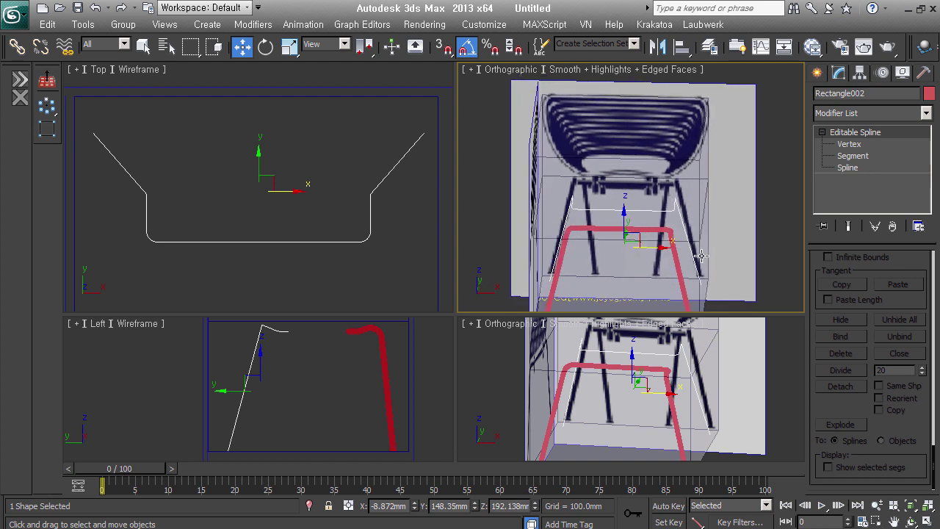
pyautogui.rightClick(632, 235)
pyautogui.click(641, 271)
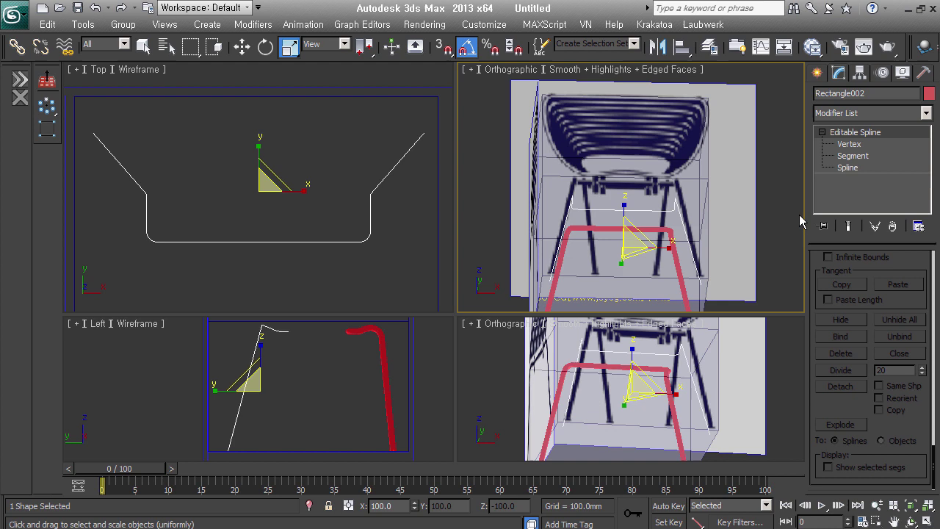
# Step: In Front view, move the frame spline's leg-end vertices inward to line up with the reference chair's legs
pyautogui.click(849, 144)
pyautogui.click(700, 289)
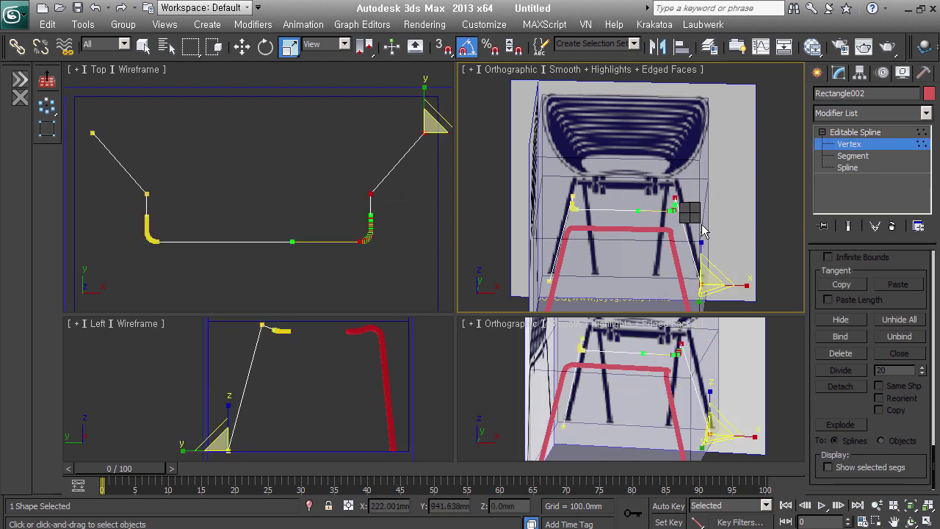
pyautogui.rightClick(701, 229)
pyautogui.click(716, 246)
pyautogui.press('f')
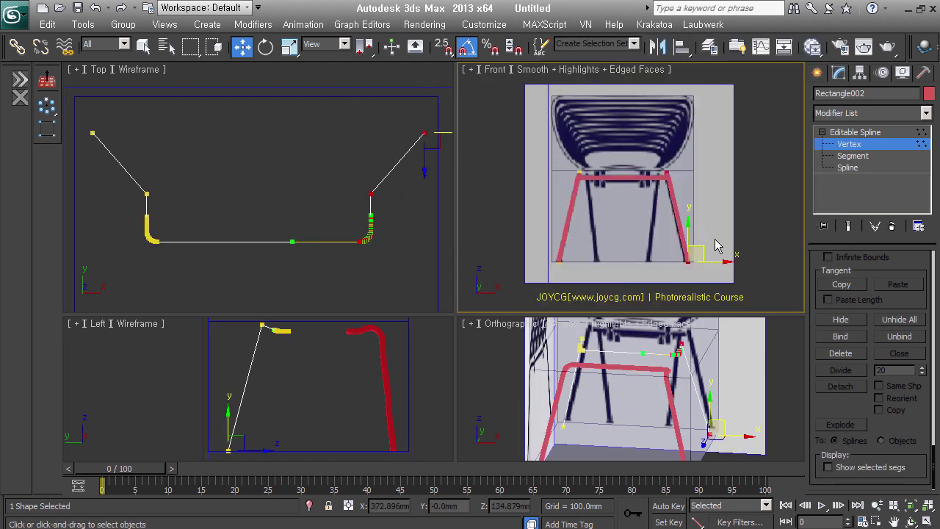
pyautogui.moveTo(729, 271); pyautogui.dragTo(718, 268)
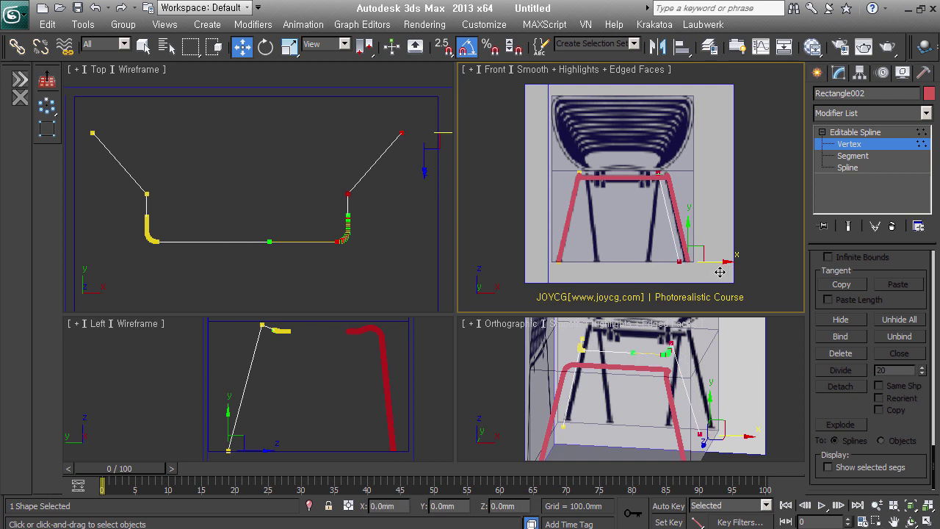
pyautogui.moveTo(514, 143); pyautogui.dragTo(586, 282)
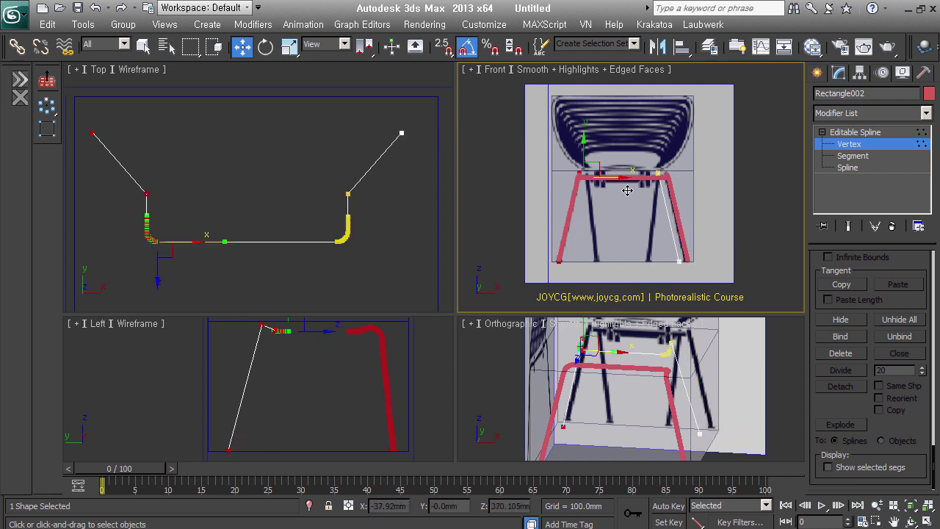
pyautogui.moveTo(626, 190); pyautogui.dragTo(635, 188)
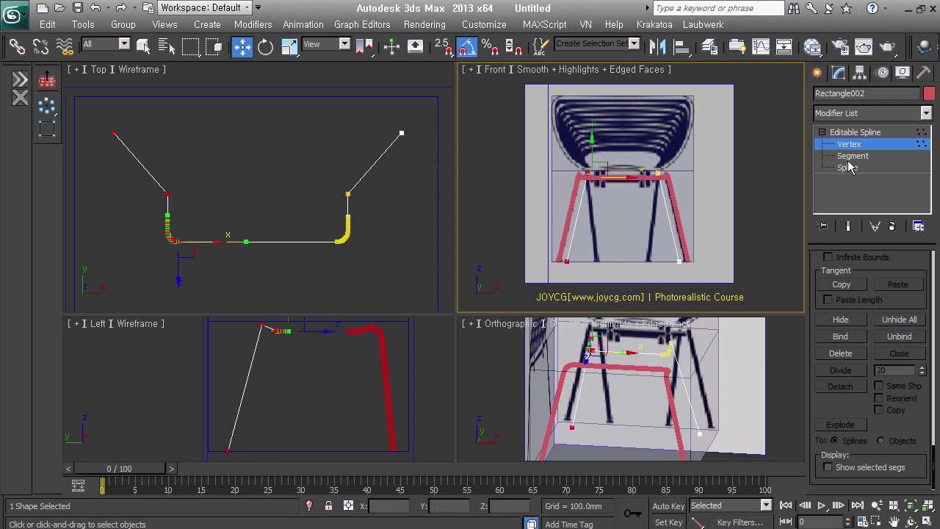
pyautogui.moveTo(667, 248)
pyautogui.mouseDown()
pyautogui.moveTo(721, 272)
pyautogui.moveTo(690, 281)
pyautogui.mouseUp()
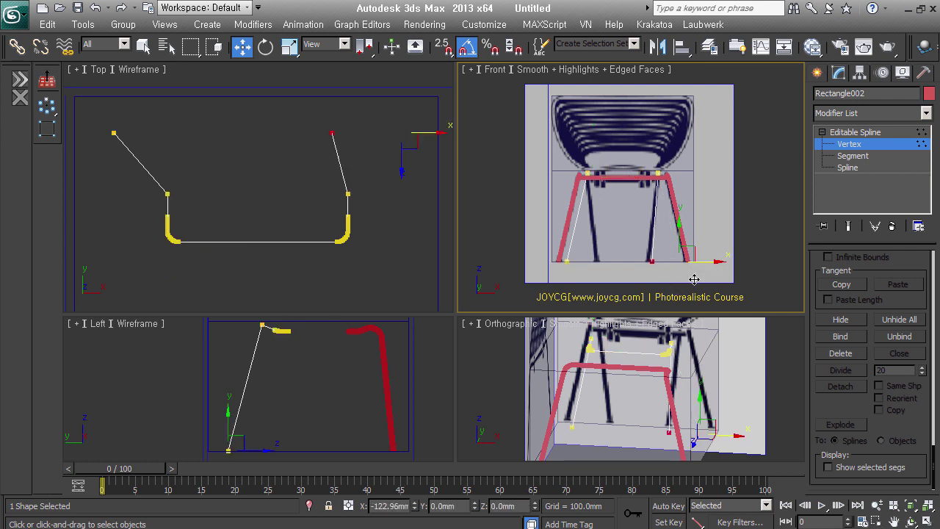
pyautogui.moveTo(584, 250); pyautogui.dragTo(551, 297)
pyautogui.moveTo(603, 273); pyautogui.dragTo(633, 269)
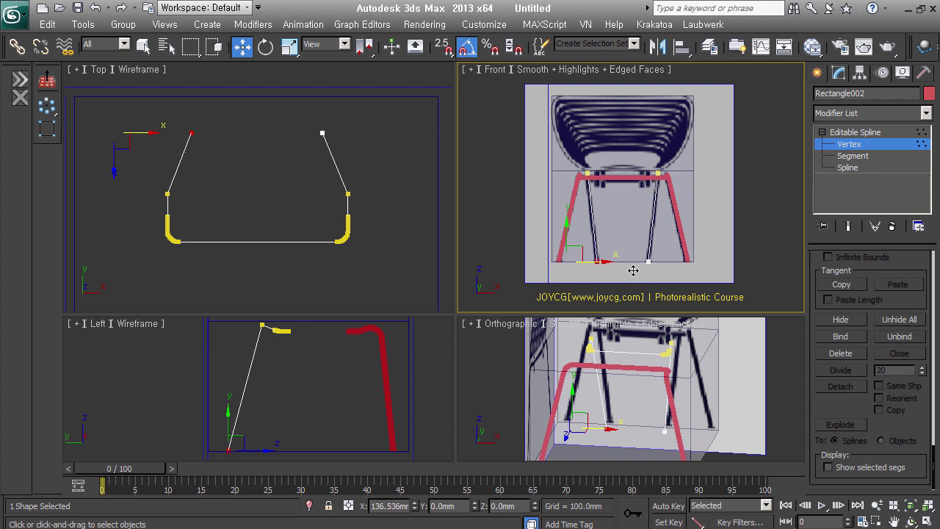
# Step: Select the seat corner vertices on both sides of the frame spline
pyautogui.scroll(2, 592, 175)
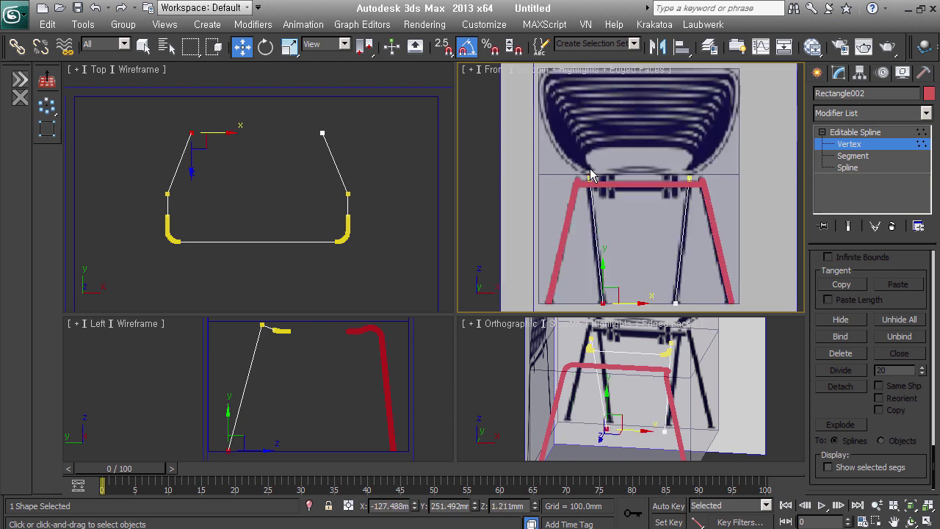
pyautogui.moveTo(572, 172); pyautogui.dragTo(614, 203)
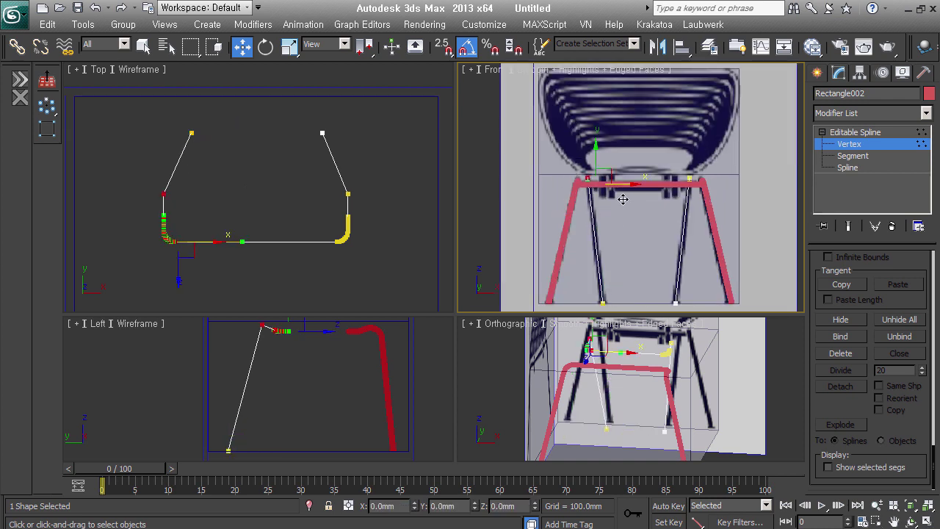
pyautogui.keyDown('alt'); pyautogui.moveTo(801, 219); pyautogui.dragTo(606, 243, button='middle'); pyautogui.keyUp('alt')
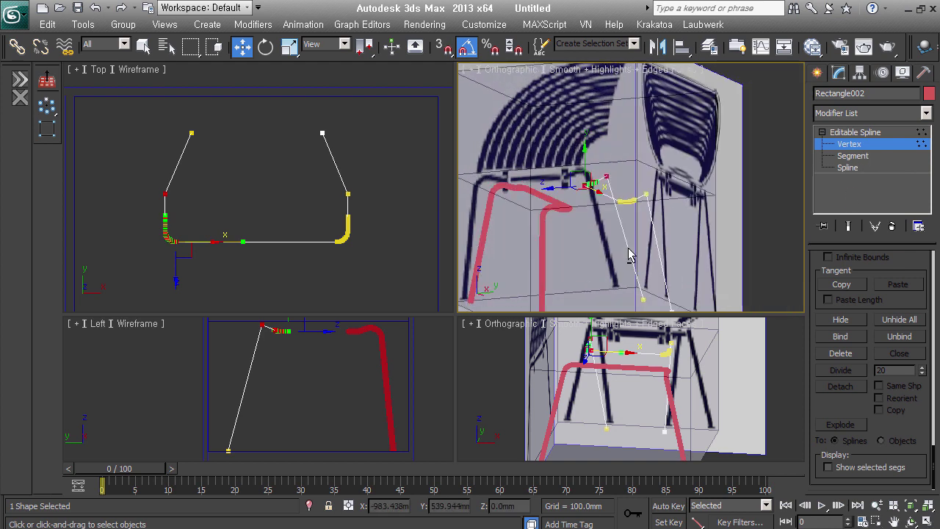
pyautogui.scroll(2, 625, 206)
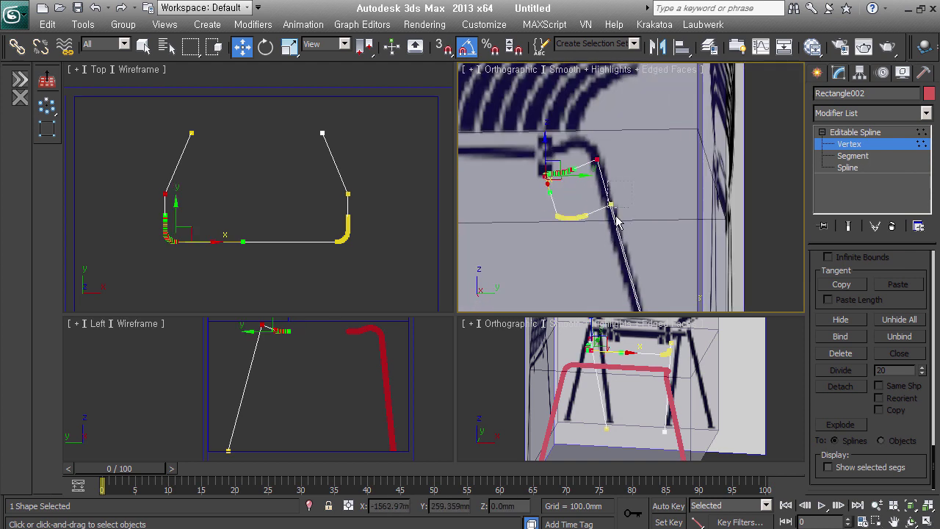
pyautogui.click(614, 212)
pyautogui.keyDown('alt'); pyautogui.moveTo(648, 225); pyautogui.dragTo(650, 209, button='middle'); pyautogui.keyUp('alt')
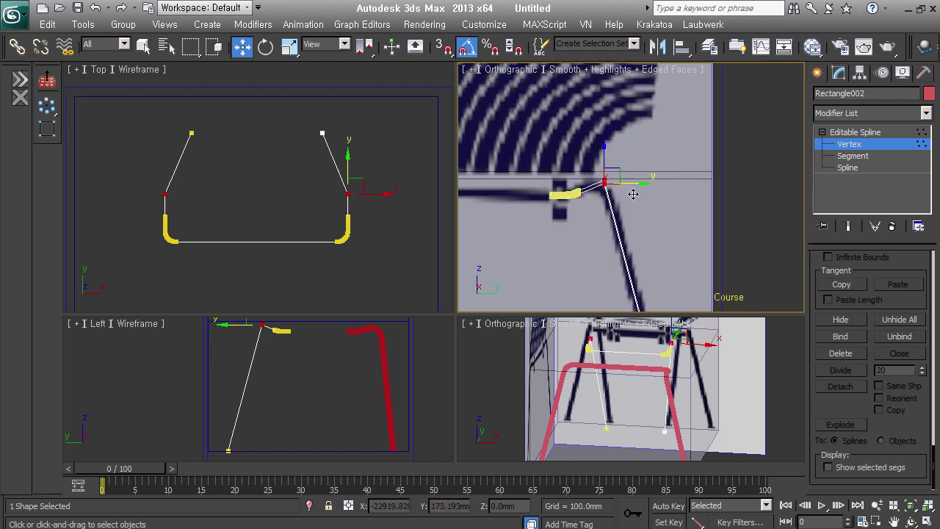
pyautogui.rightClick(650, 209)
pyautogui.moveTo(895, 270); pyautogui.dragTo(894, 461)
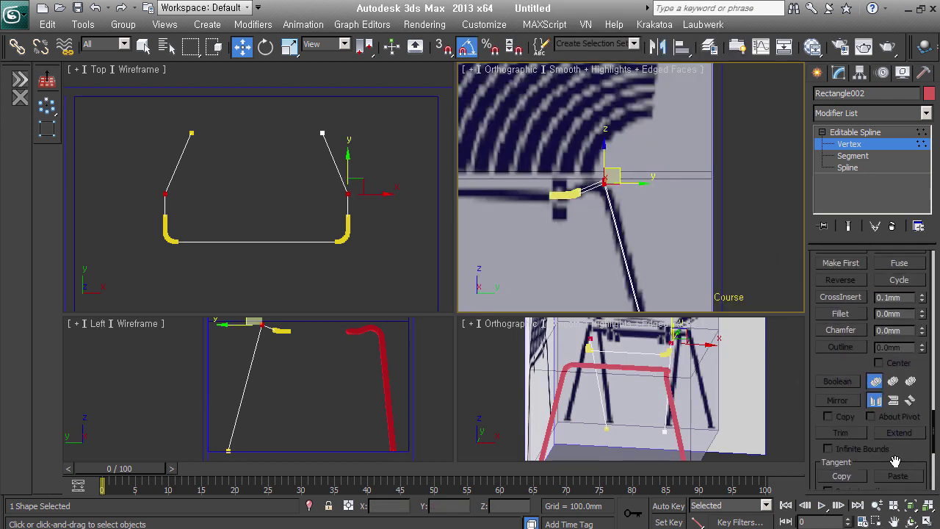
# Step: Fillet the selected seat corners to about 39 mm and subdivide the rounded corner segments
pyautogui.click(843, 314)
pyautogui.moveTo(606, 183); pyautogui.dragTo(612, 181)
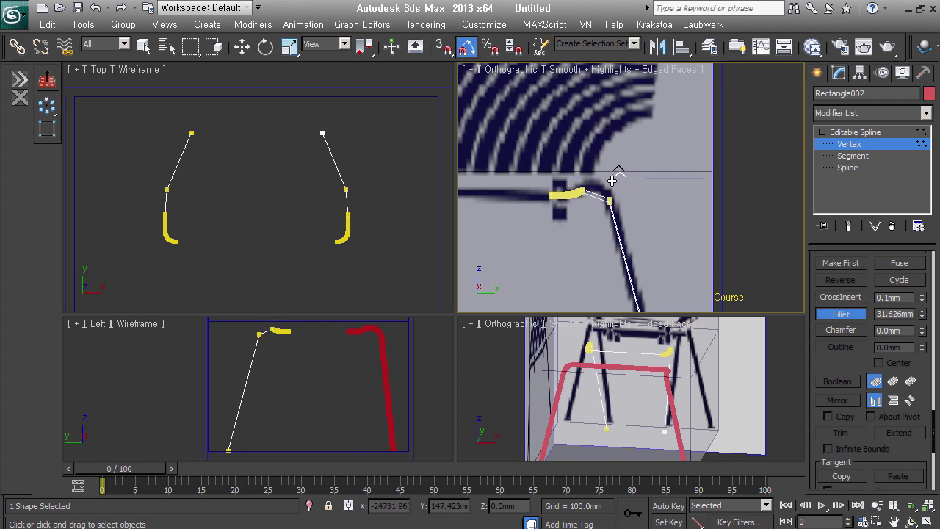
pyautogui.press('1')
pyautogui.press('2')
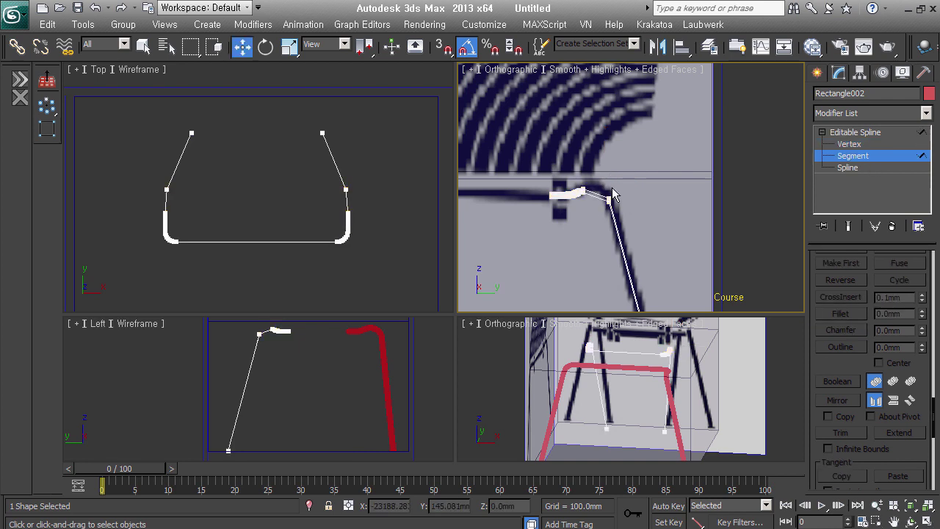
pyautogui.keyDown('ctrl'); pyautogui.click(608, 211); pyautogui.keyUp('ctrl')
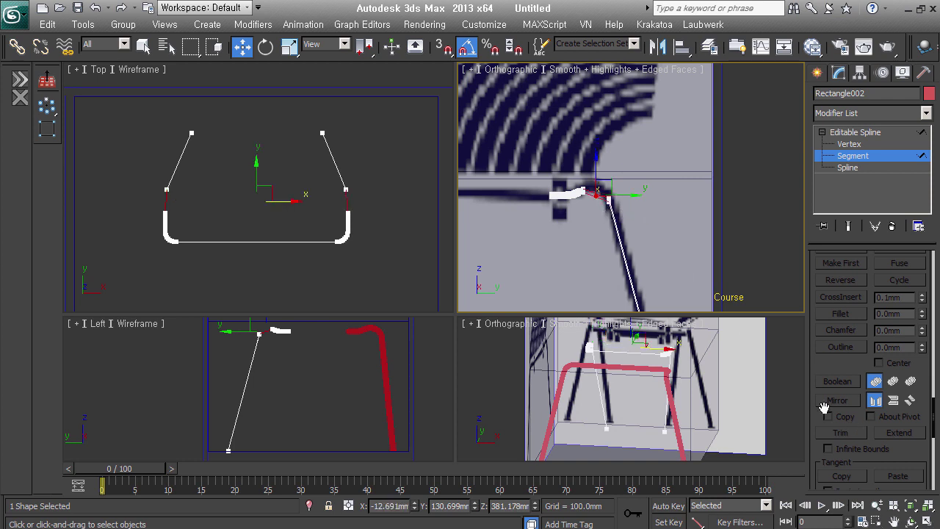
pyautogui.moveTo(857, 424); pyautogui.dragTo(850, 143)
pyautogui.click(859, 280)
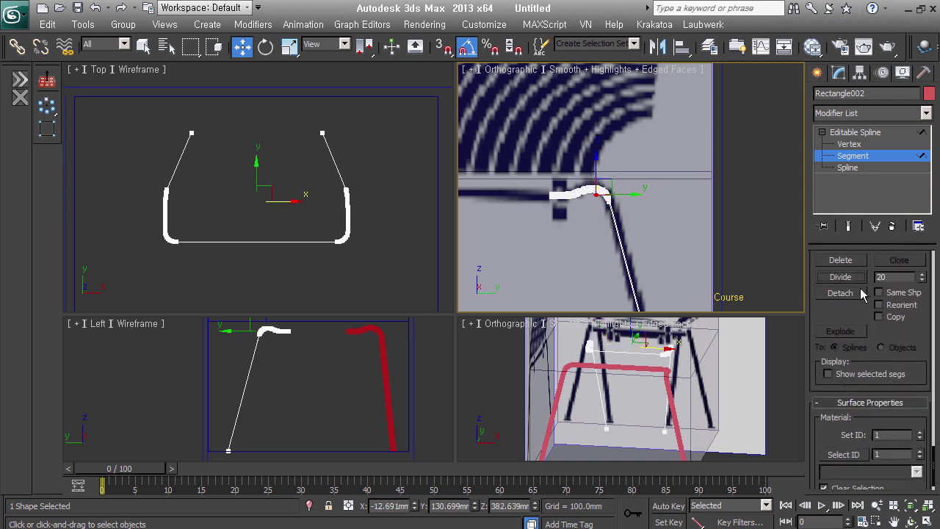
pyautogui.click(856, 132)
# Step: Make the frame spline renderable and display it as a tube in the viewports
pyautogui.rightClick(834, 266)
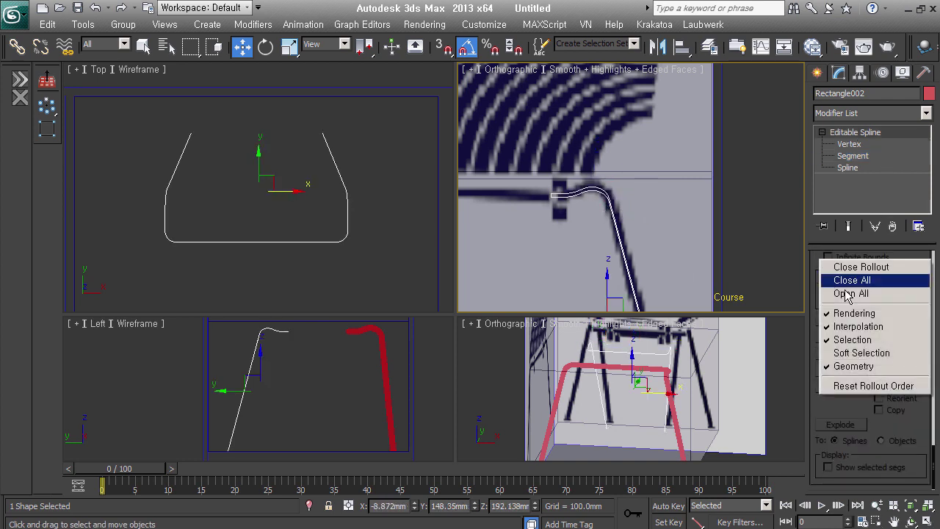
pyautogui.click(856, 313)
pyautogui.click(820, 270)
pyautogui.click(820, 282)
pyautogui.moveTo(647, 250)
pyautogui.keyDown('alt'); pyautogui.mouseDown(button='middle')
pyautogui.moveTo(627, 257)
pyautogui.moveTo(652, 267)
pyautogui.mouseUp(button='middle'); pyautogui.keyUp('alt')
pyautogui.scroll(-5, 653, 242)
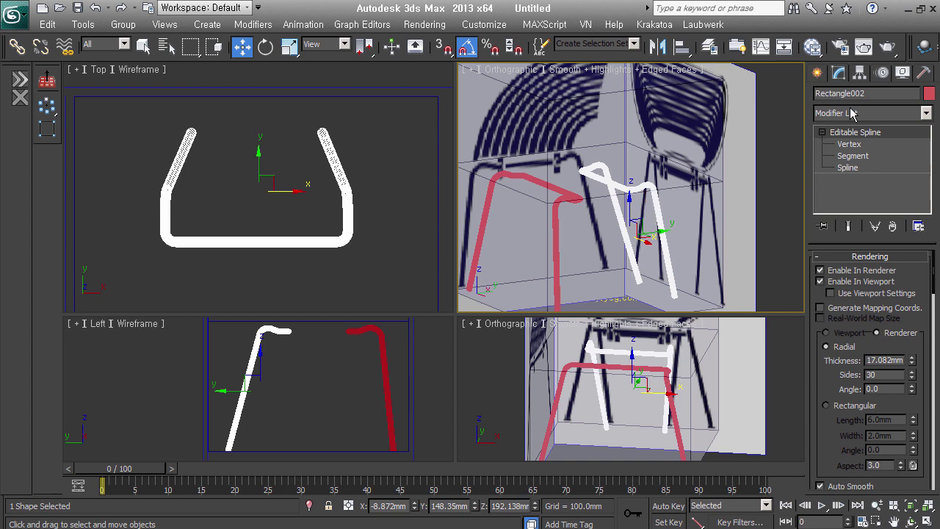
# Step: Switch to shape creation, deselect the frame, and frame the tube tops in the side view
pyautogui.click(819, 74)
pyautogui.click(707, 259)
pyautogui.moveTo(707, 259)
pyautogui.keyDown('alt'); pyautogui.mouseDown(button='middle')
pyautogui.moveTo(693, 235)
pyautogui.moveTo(725, 243)
pyautogui.moveTo(689, 247)
pyautogui.mouseUp(button='middle'); pyautogui.keyUp('alt')
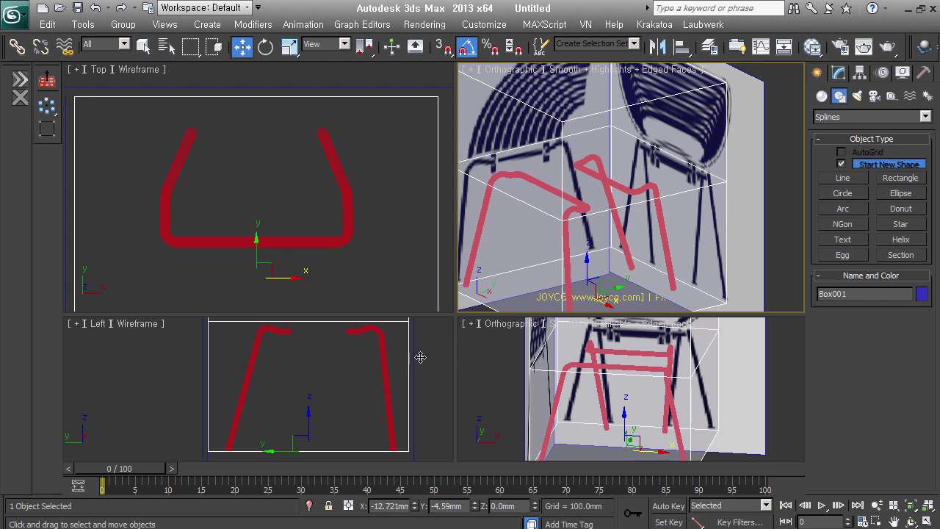
pyautogui.moveTo(306, 334)
pyautogui.mouseDown(button='middle')
pyautogui.moveTo(308, 360)
pyautogui.moveTo(296, 363)
pyautogui.moveTo(333, 434)
pyautogui.mouseUp(button='middle')
# Step: Draw a straight line between the two tube ends and set its rendering thickness to 16 mm
pyautogui.click(842, 177)
pyautogui.scroll(3, 333, 399)
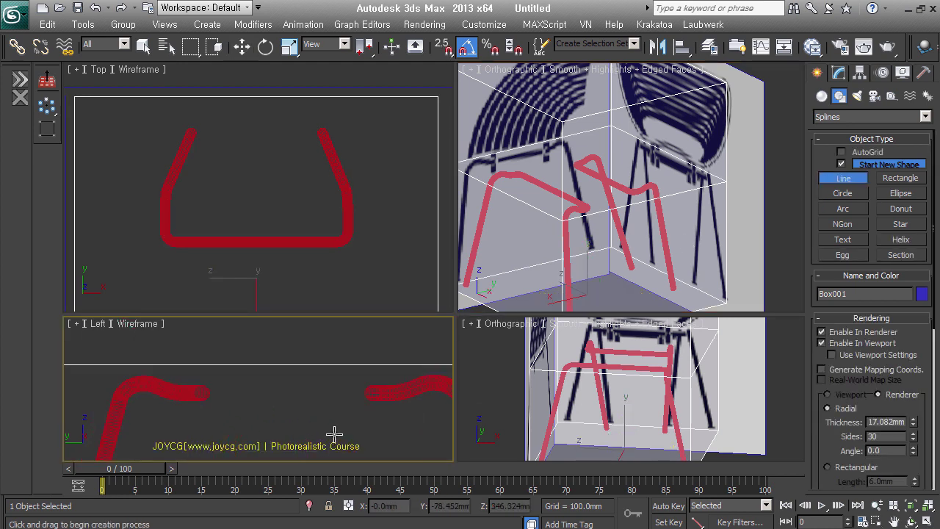
pyautogui.click(204, 394)
pyautogui.click(386, 401)
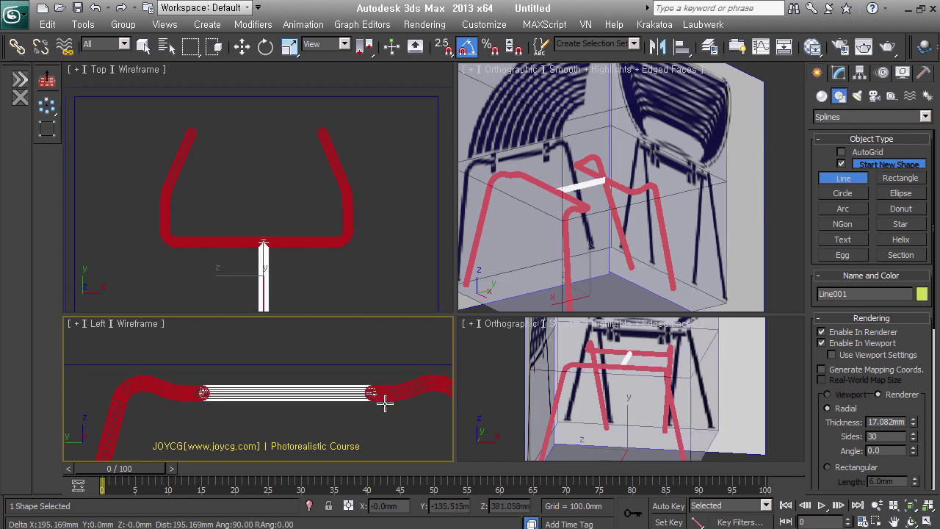
pyautogui.rightClick(385, 401)
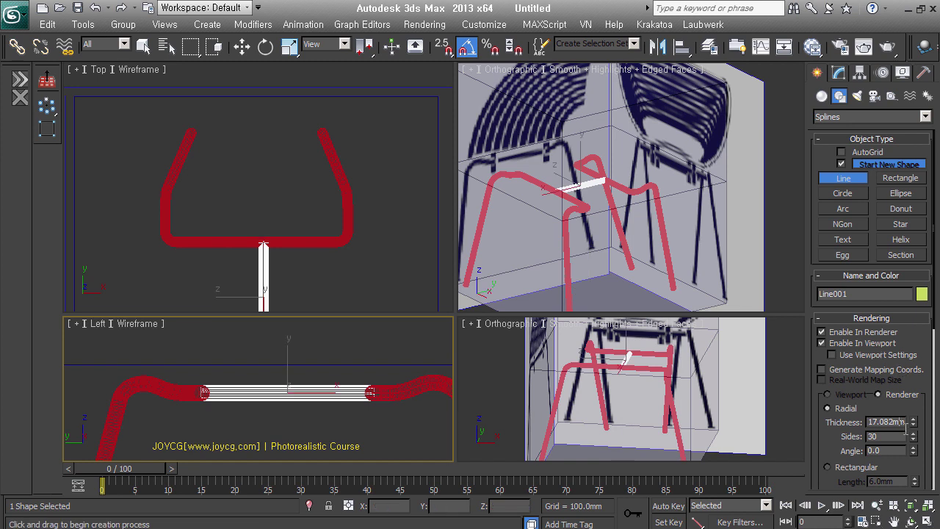
pyautogui.write('16')
pyautogui.press('Return')
pyautogui.scroll(3, 379, 405)
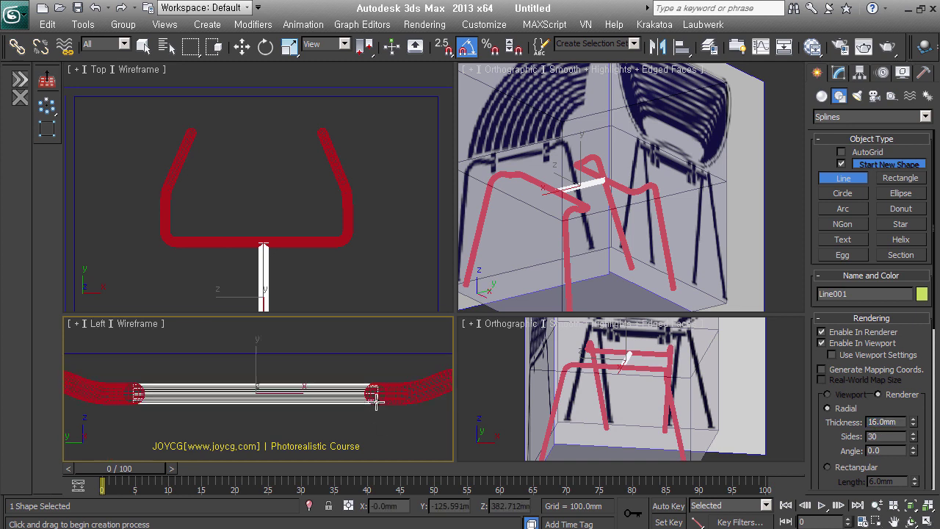
pyautogui.scroll(4, 379, 406)
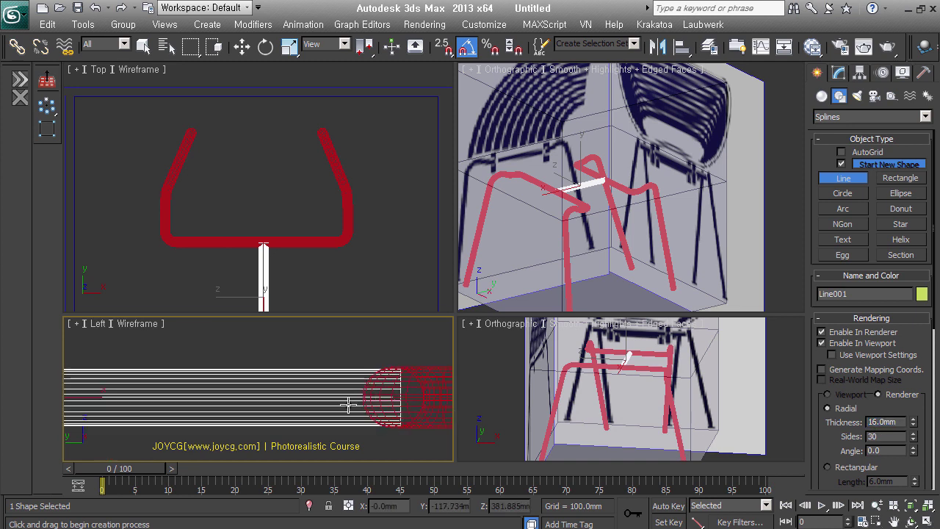
pyautogui.scroll(-4, 342, 223)
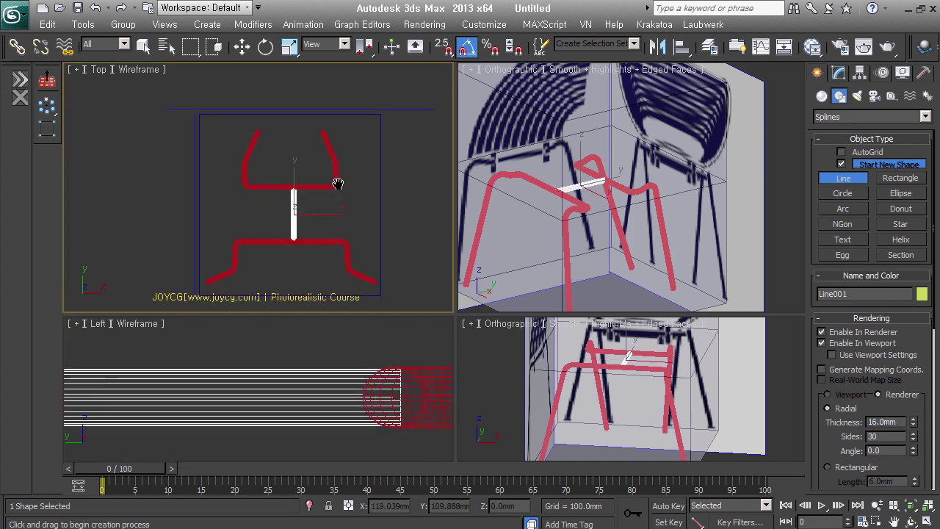
# Step: Slide the crossbar left, then Shift-drag an independent copy of it to the right
pyautogui.press('w')
pyautogui.moveTo(338, 217); pyautogui.dragTo(324, 217)
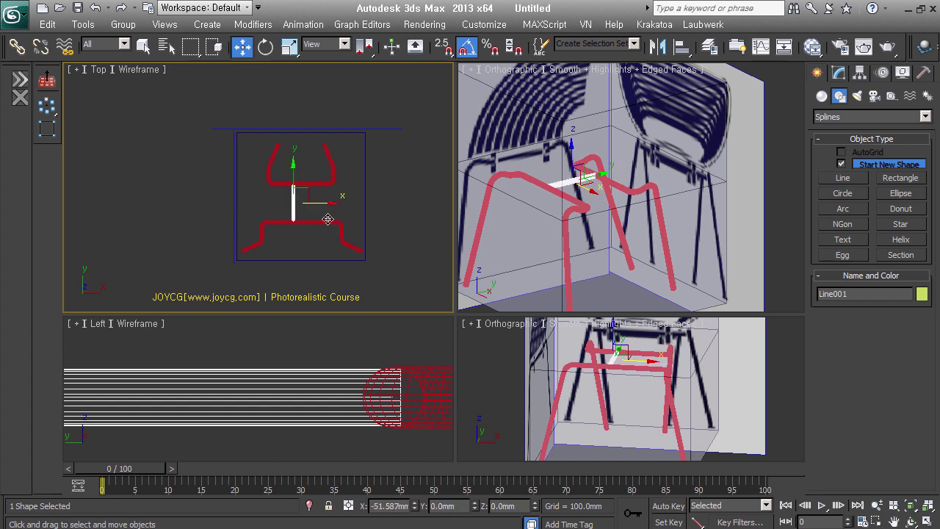
pyautogui.keyDown('alt'); pyautogui.moveTo(508, 222); pyautogui.dragTo(674, 181, button='middle'); pyautogui.keyUp('alt')
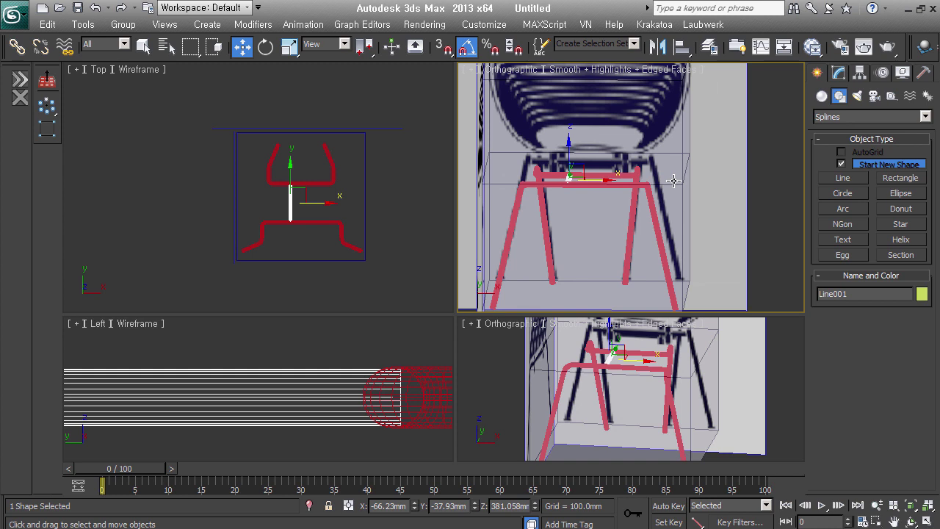
pyautogui.keyDown('shift'); pyautogui.moveTo(600, 191); pyautogui.dragTo(640, 193); pyautogui.keyUp('shift')
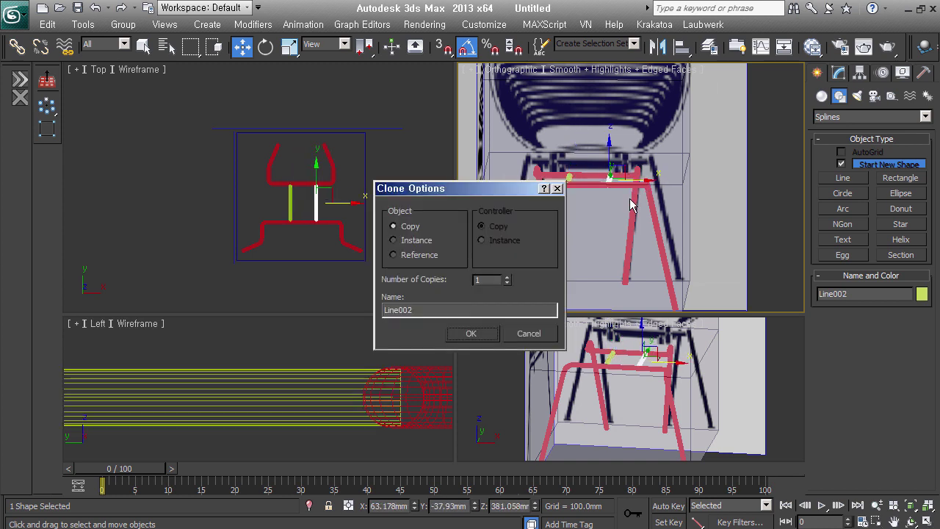
pyautogui.click(481, 340)
# Step: Nudge the copied crossbar slightly left in Front view, then reframe the whole chair
pyautogui.press('f')
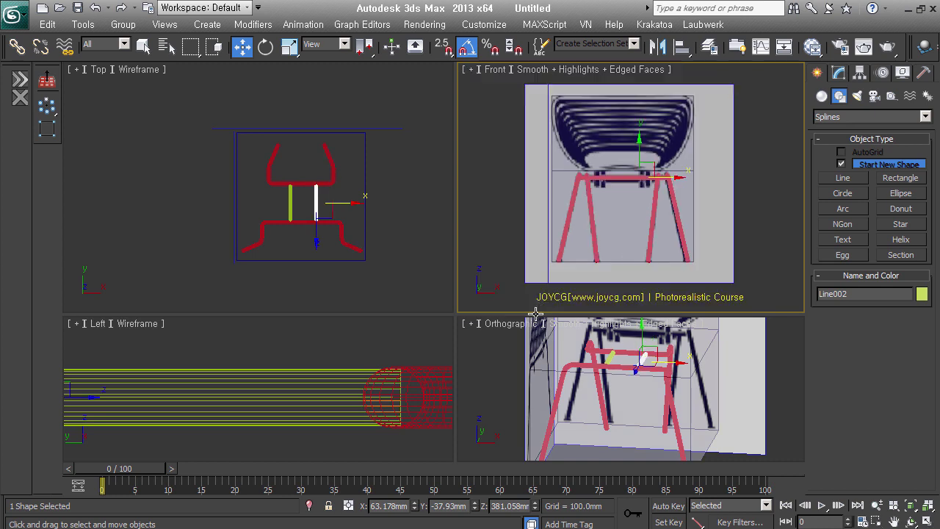
pyautogui.scroll(2, 675, 179)
pyautogui.scroll(3, 647, 203)
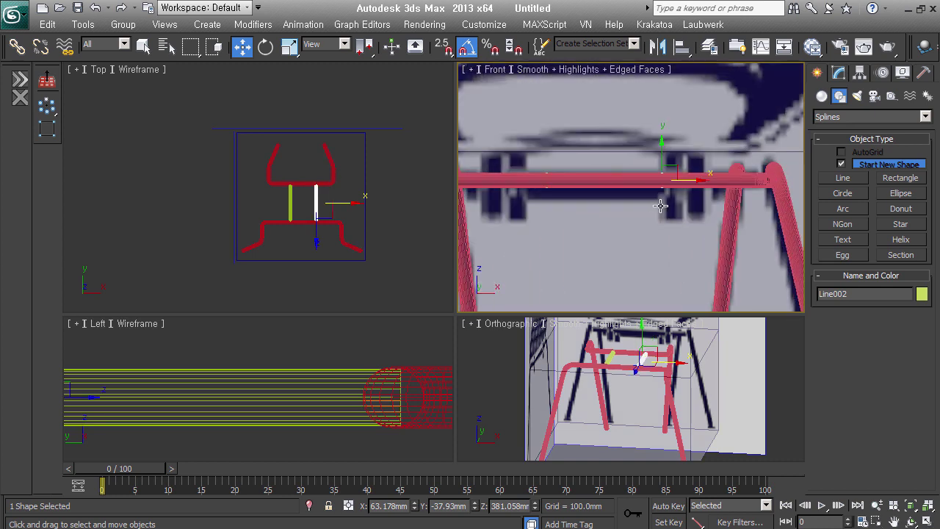
pyautogui.moveTo(701, 195); pyautogui.dragTo(693, 195)
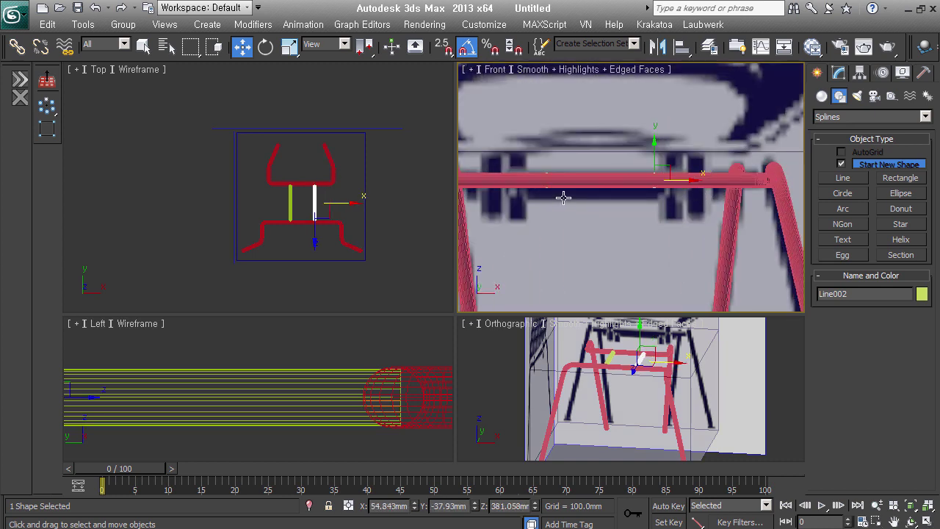
pyautogui.keyDown('alt'); pyautogui.moveTo(548, 174); pyautogui.dragTo(552, 193, button='middle'); pyautogui.keyUp('alt')
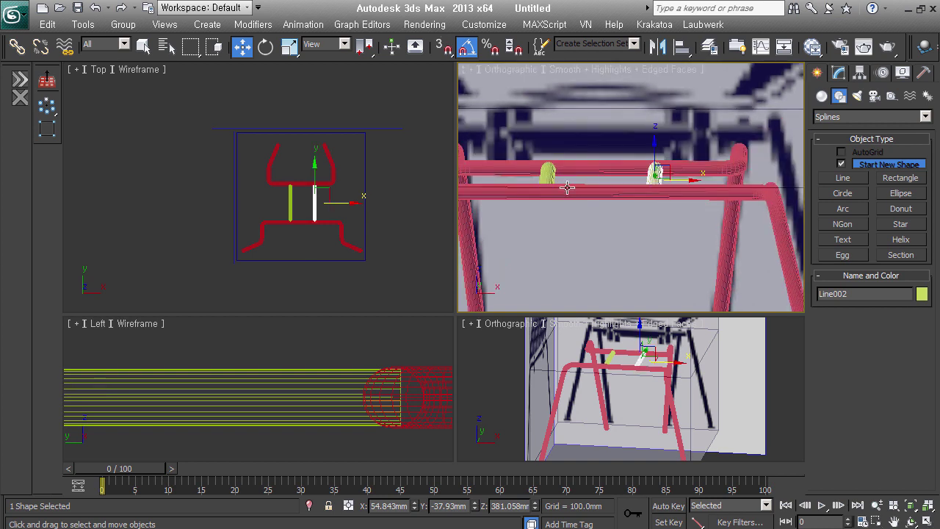
pyautogui.click(545, 174)
pyautogui.scroll(-3, 645, 232)
pyautogui.keyDown('alt'); pyautogui.moveTo(645, 232); pyautogui.dragTo(661, 234, button='middle'); pyautogui.keyUp('alt')
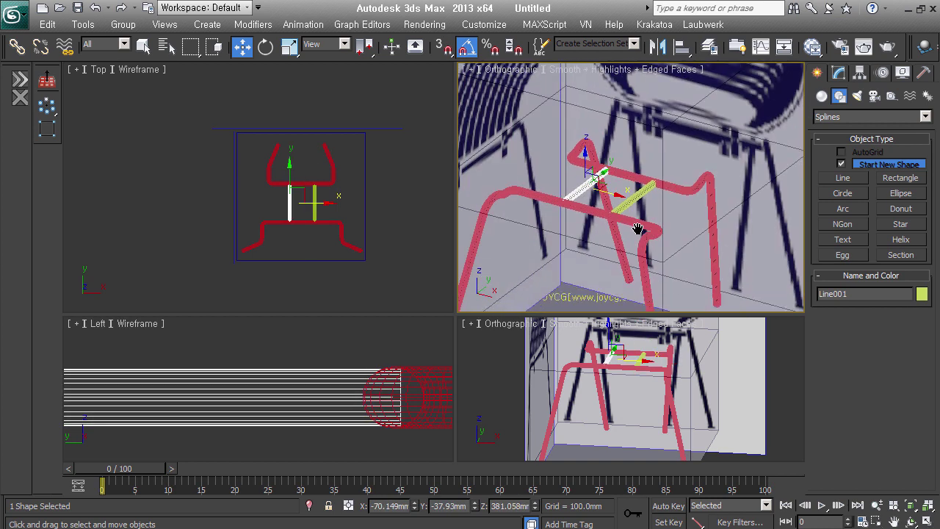
pyautogui.moveTo(768, 291)
pyautogui.mouseDown(button='middle')
pyautogui.moveTo(734, 273)
pyautogui.moveTo(686, 187)
pyautogui.mouseUp(button='middle')
pyautogui.click(686, 187)
pyautogui.scroll(3, 598, 159)
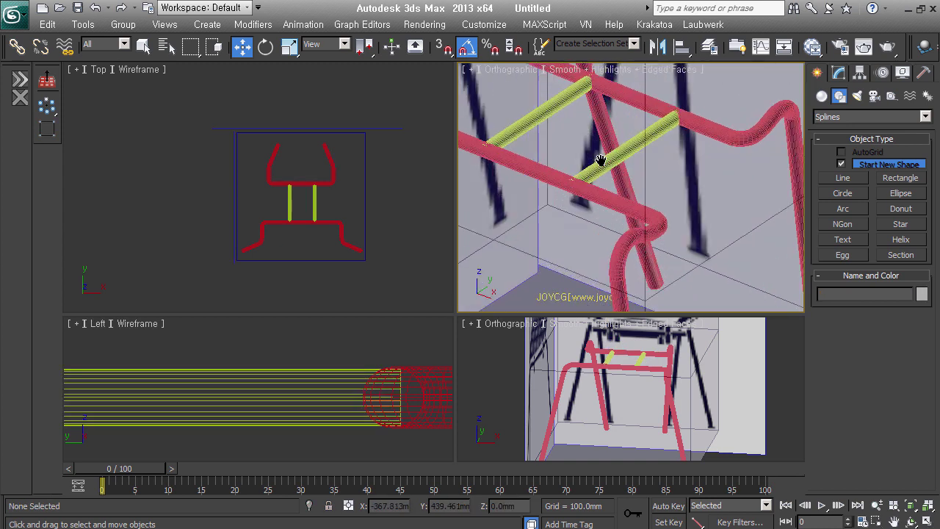
pyautogui.scroll(2, 599, 159)
# Step: Orbit around the chair, then switch to a zoomed-in Front view centred on the seat reference image
pyautogui.click(652, 206)
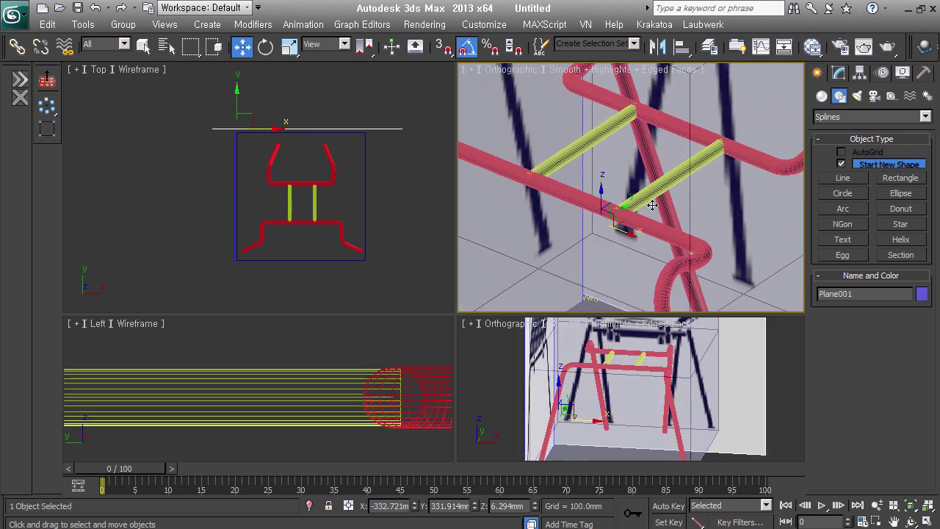
pyautogui.keyDown('alt'); pyautogui.moveTo(652, 206); pyautogui.dragTo(691, 252, button='middle'); pyautogui.keyUp('alt')
pyautogui.scroll(-6, 663, 210)
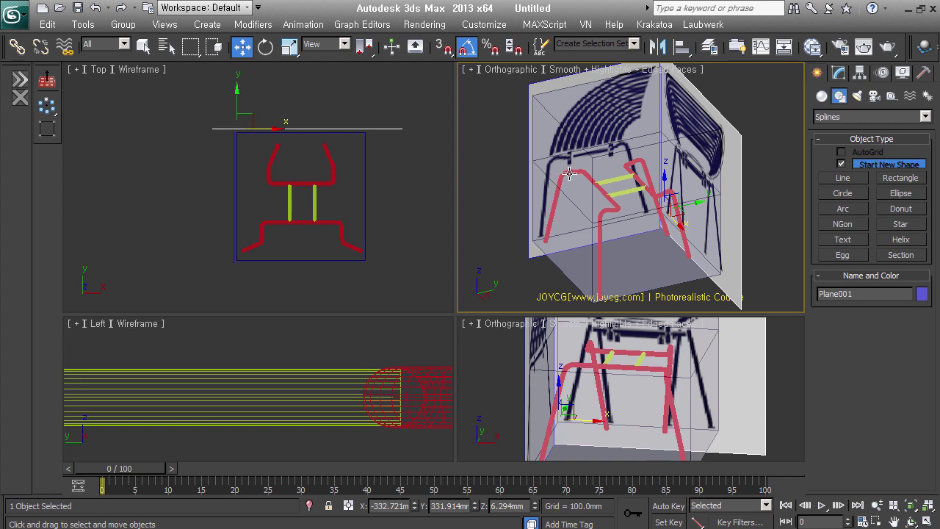
pyautogui.keyDown('alt'); pyautogui.moveTo(667, 128); pyautogui.dragTo(646, 122, button='middle'); pyautogui.keyUp('alt')
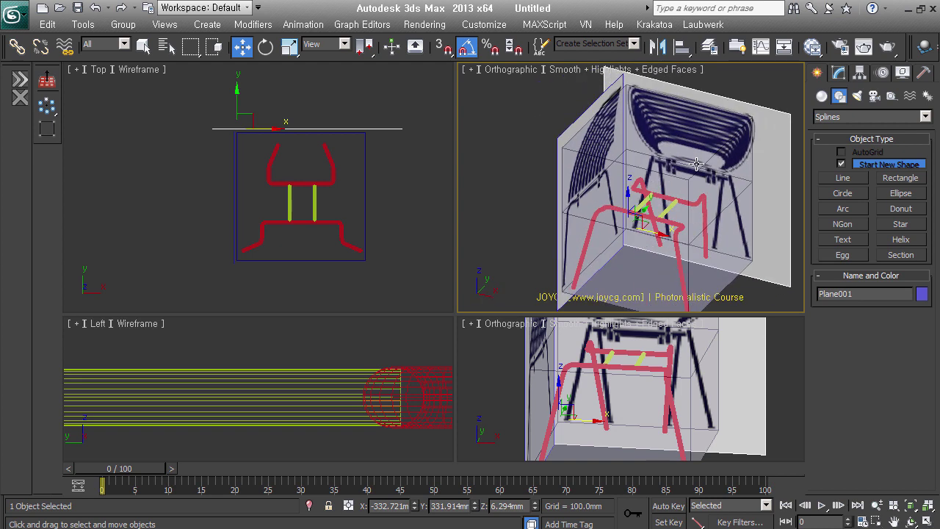
pyautogui.moveTo(734, 206); pyautogui.dragTo(693, 224, button='middle')
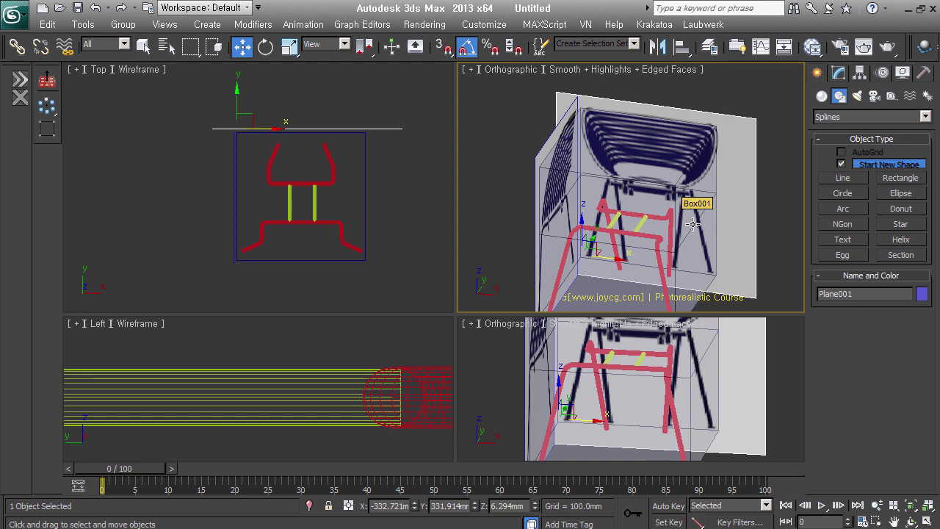
pyautogui.press('f')
pyautogui.scroll(3, 628, 193)
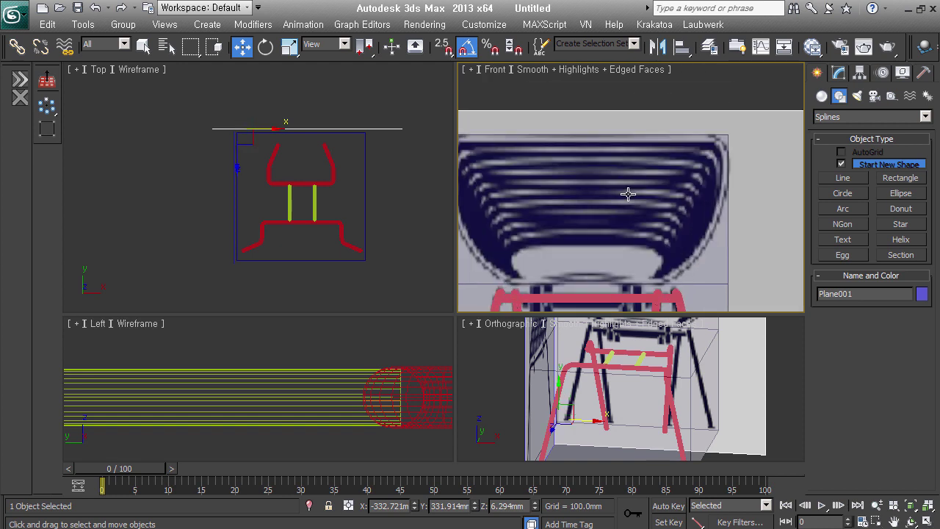
pyautogui.moveTo(628, 193); pyautogui.dragTo(665, 178, button='middle')
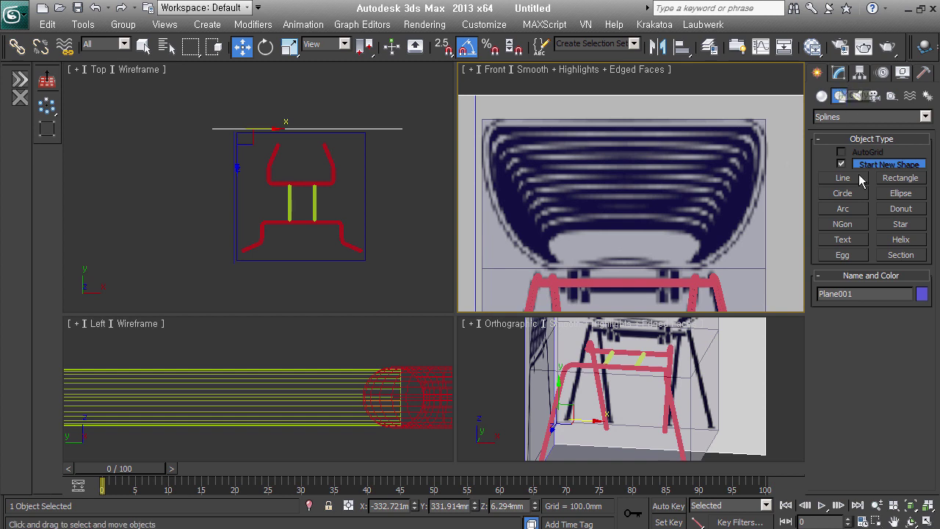
# Step: Draw a plane about 250 × 111 mm over the centre of the seat image
pyautogui.click(822, 96)
pyautogui.click(900, 228)
pyautogui.moveTo(703, 221); pyautogui.dragTo(696, 221, button='middle')
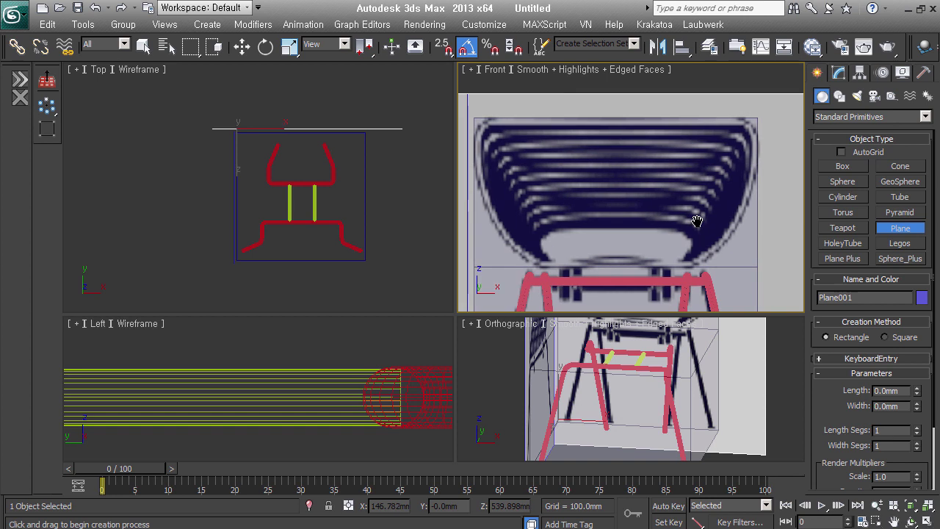
pyautogui.moveTo(618, 122)
pyautogui.mouseDown()
pyautogui.moveTo(649, 226)
pyautogui.moveTo(682, 235)
pyautogui.mouseUp()
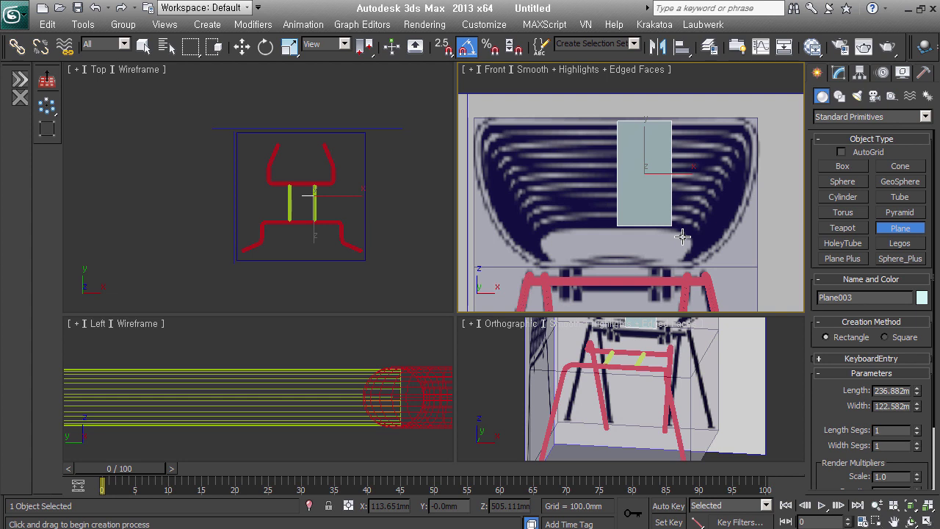
pyautogui.rightClick(682, 236)
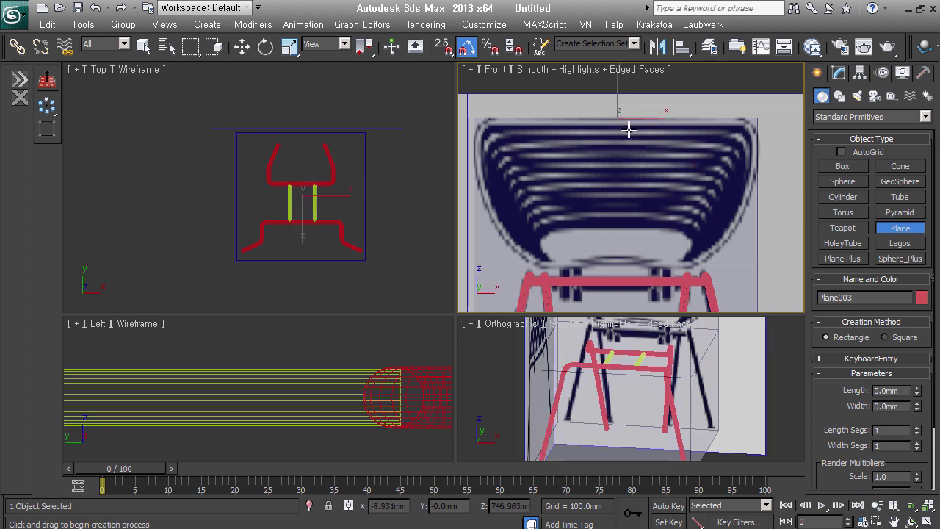
pyautogui.moveTo(629, 130); pyautogui.dragTo(676, 237)
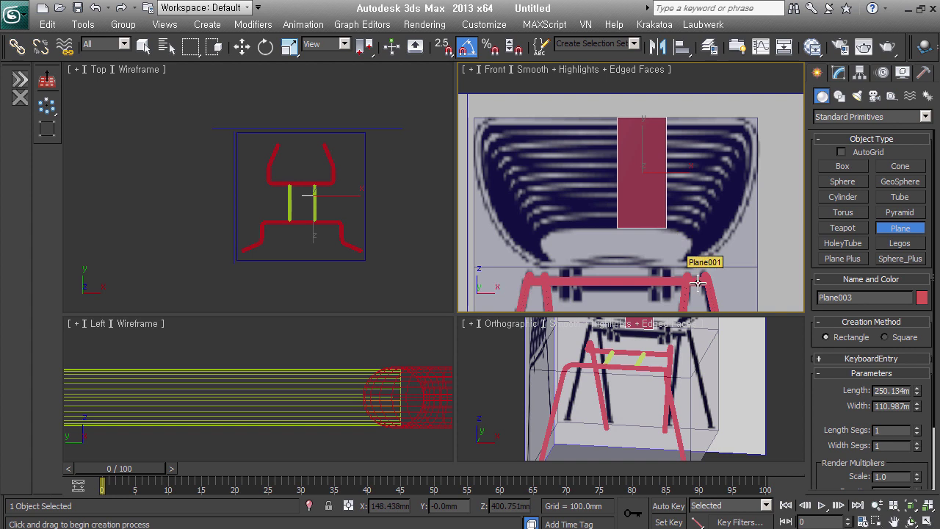
# Step: Move Plane003 back along Y to about 240 mm, at the seat back's depth
pyautogui.press('w')
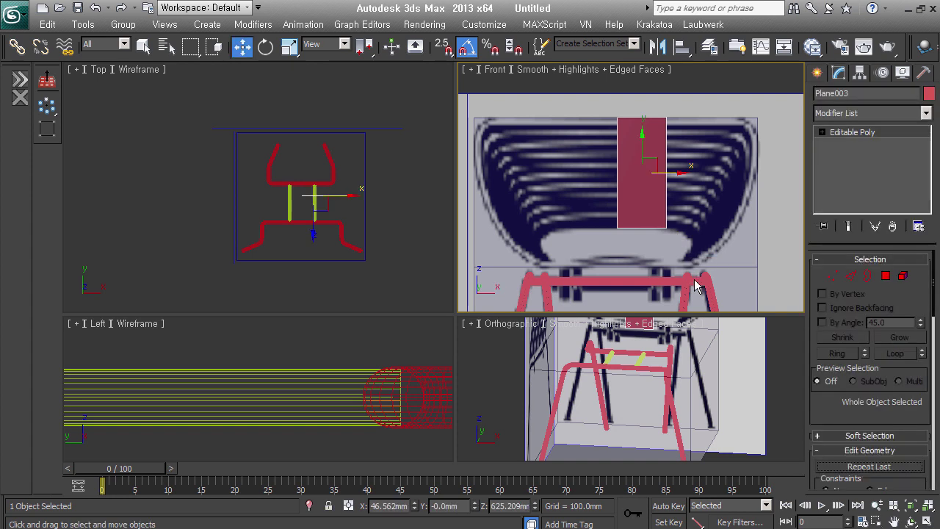
pyautogui.keyDown('alt'); pyautogui.moveTo(697, 296); pyautogui.dragTo(585, 258, button='middle'); pyautogui.keyUp('alt')
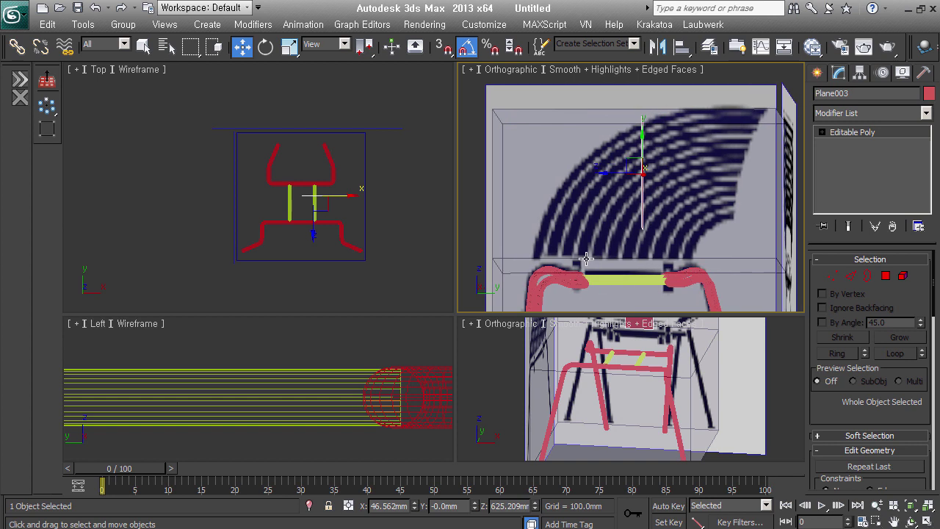
pyautogui.moveTo(585, 258); pyautogui.dragTo(780, 187)
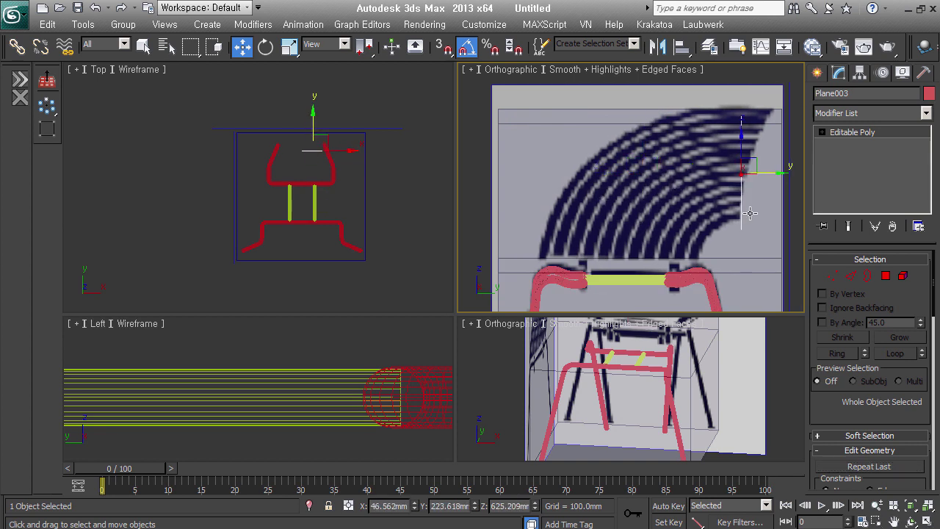
pyautogui.moveTo(745, 210); pyautogui.dragTo(718, 203, button='middle')
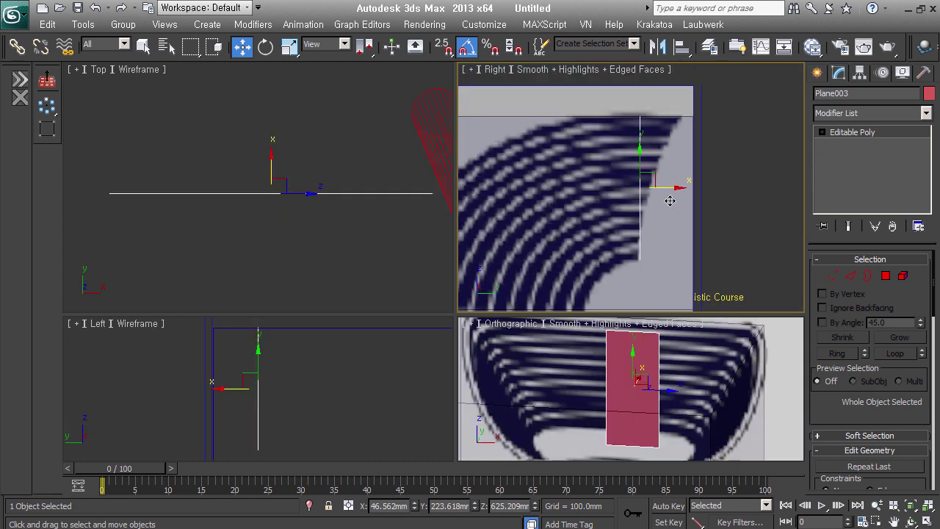
pyautogui.moveTo(670, 201); pyautogui.dragTo(684, 268)
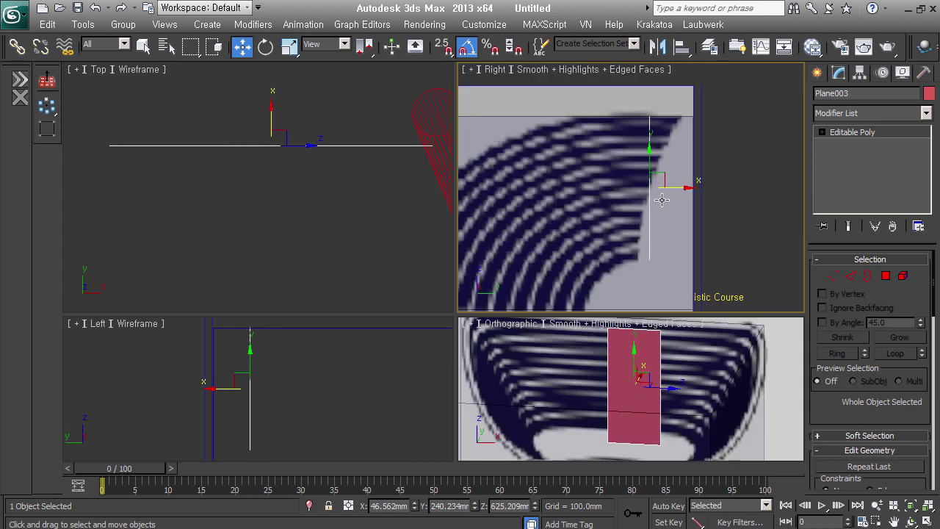
pyautogui.keyDown('alt'); pyautogui.moveTo(662, 200); pyautogui.dragTo(758, 215, button='middle'); pyautogui.keyUp('alt')
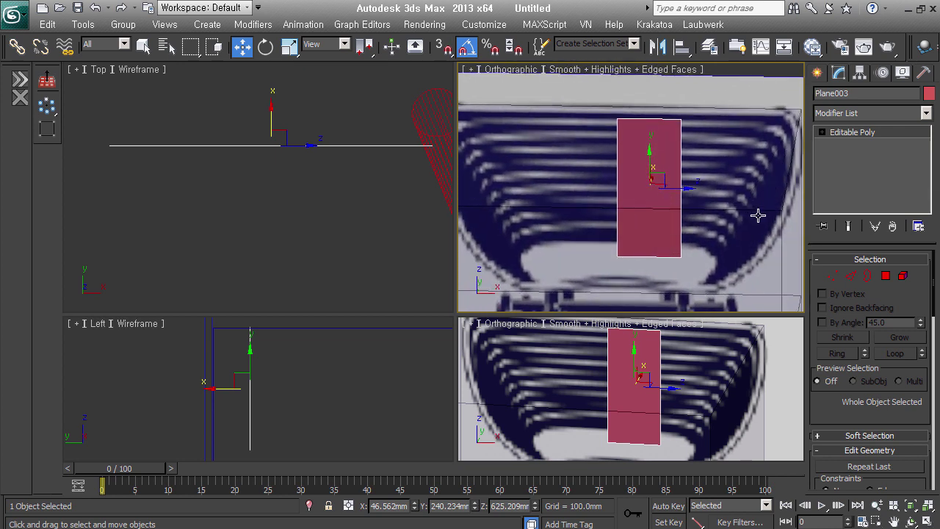
# Step: Shift-drag the plane's right edge to extrude a second panel beside it
pyautogui.click(850, 275)
pyautogui.click(682, 187)
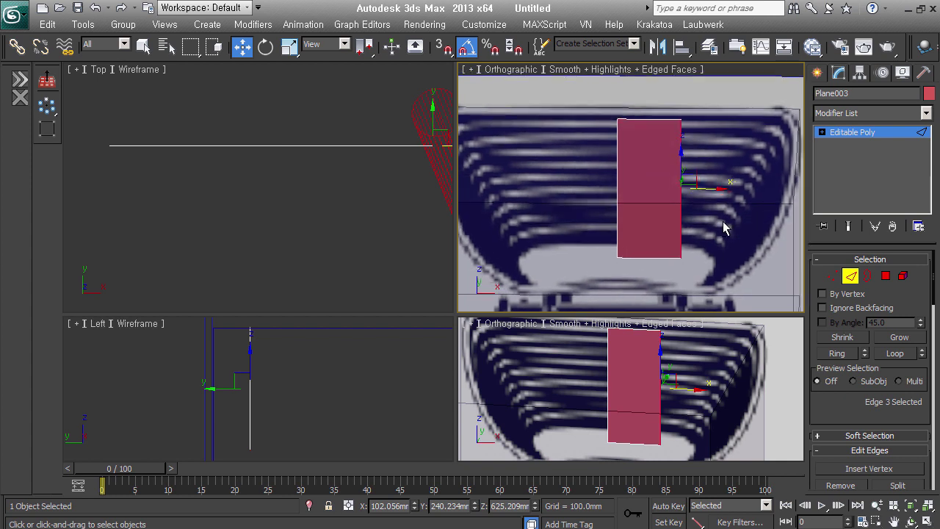
pyautogui.keyDown('shift'); pyautogui.moveTo(724, 208); pyautogui.dragTo(801, 208); pyautogui.keyUp('shift')
pyautogui.moveTo(695, 222)
pyautogui.keyDown('alt'); pyautogui.mouseDown(button='middle')
pyautogui.moveTo(593, 270)
pyautogui.moveTo(562, 237)
pyautogui.mouseUp(button='middle'); pyautogui.keyUp('alt')
pyautogui.keyDown('shift'); pyautogui.moveTo(789, 203); pyautogui.dragTo(777, 203); pyautogui.keyUp('shift')
pyautogui.moveTo(777, 204)
pyautogui.keyDown('alt'); pyautogui.mouseDown(button='middle')
pyautogui.moveTo(590, 157)
pyautogui.moveTo(732, 164)
pyautogui.mouseUp(button='middle'); pyautogui.keyUp('alt')
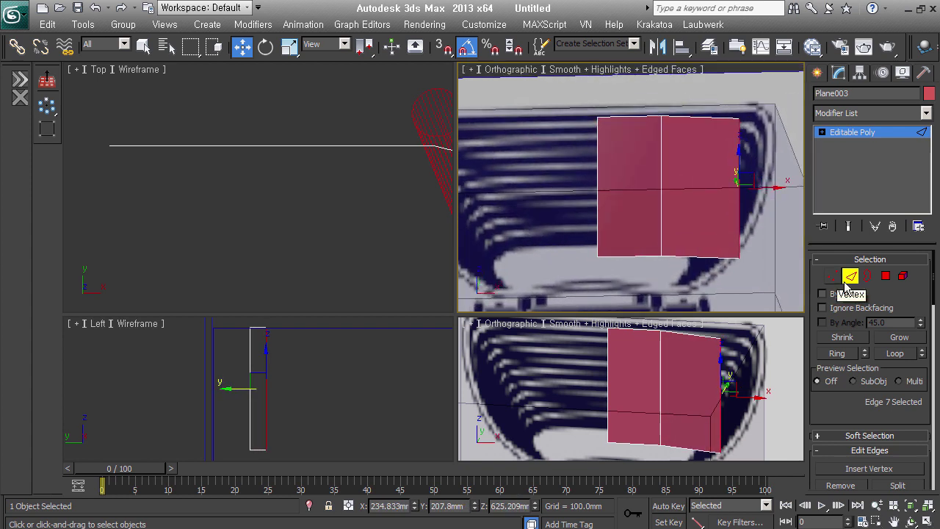
# Step: In Front view, shift the new panel's corner and top vertices to taper it along the seat outline
pyautogui.click(832, 276)
pyautogui.moveTo(731, 250); pyautogui.dragTo(755, 275)
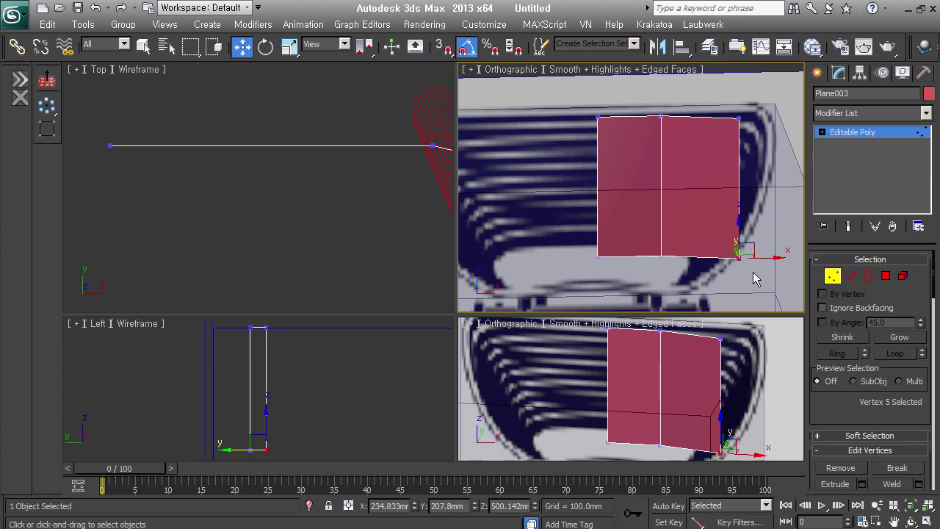
pyautogui.press('f')
pyautogui.scroll(5, 727, 206)
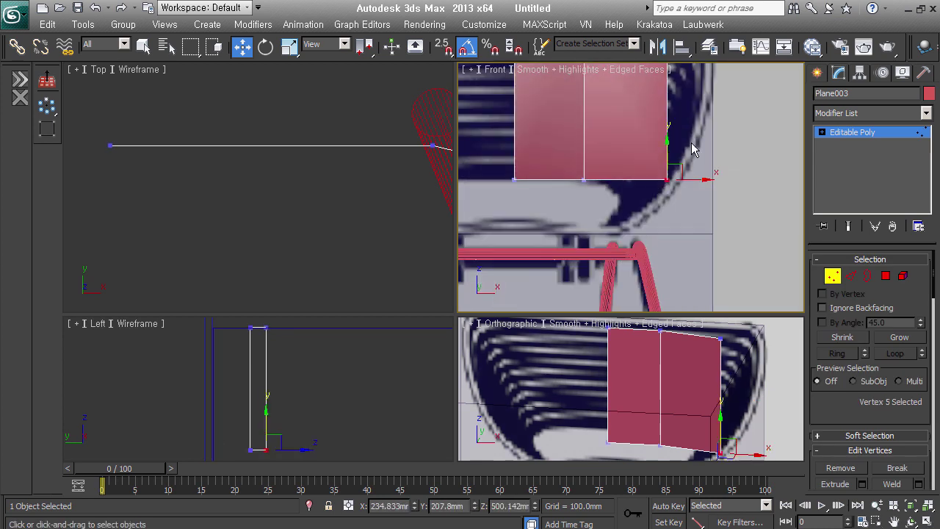
pyautogui.scroll(-2, 727, 235)
pyautogui.moveTo(727, 235); pyautogui.dragTo(681, 245)
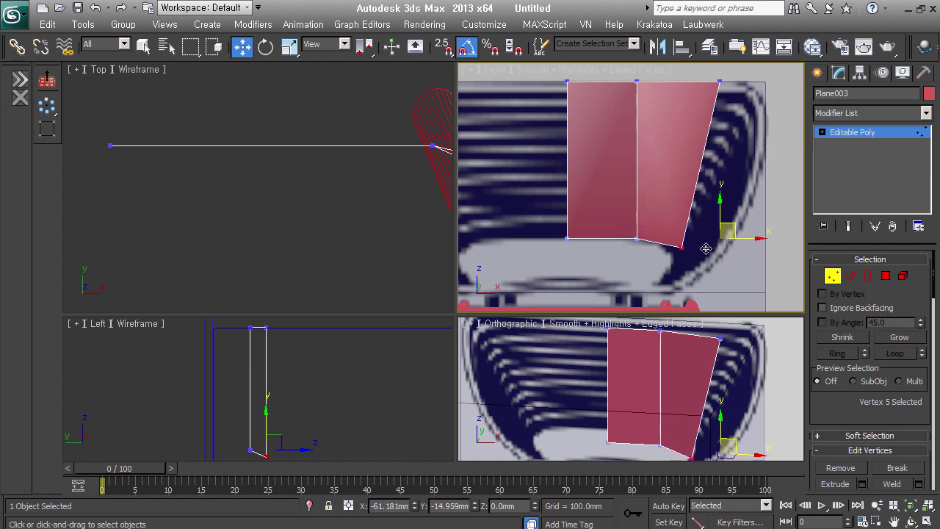
pyautogui.click(731, 93)
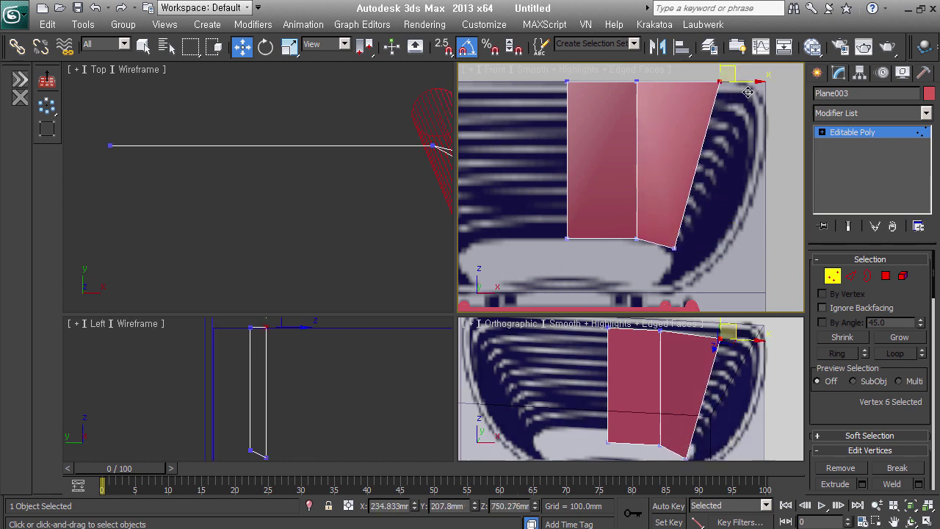
pyautogui.moveTo(731, 92); pyautogui.dragTo(772, 94)
pyautogui.click(637, 82)
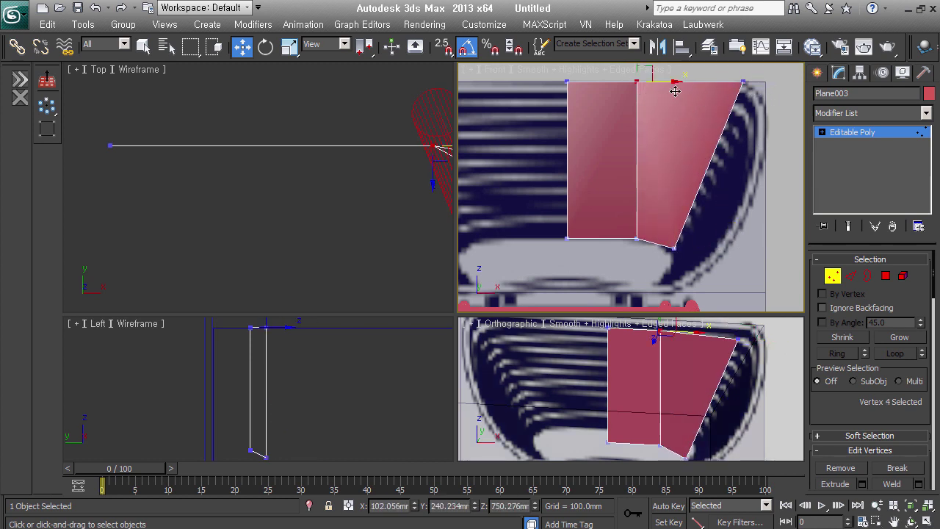
pyautogui.moveTo(675, 86); pyautogui.dragTo(696, 91)
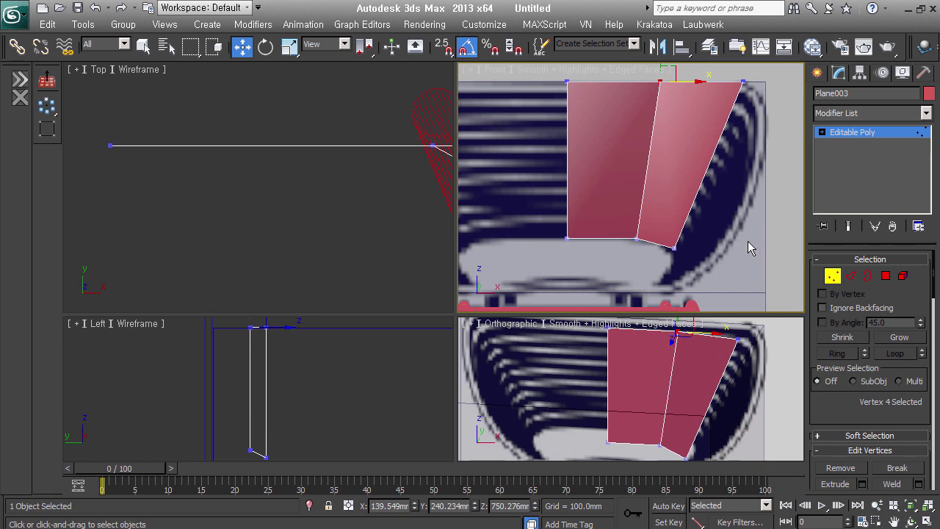
# Step: Select the new panel's outer edge and view it from an angled perspective
pyautogui.click(850, 275)
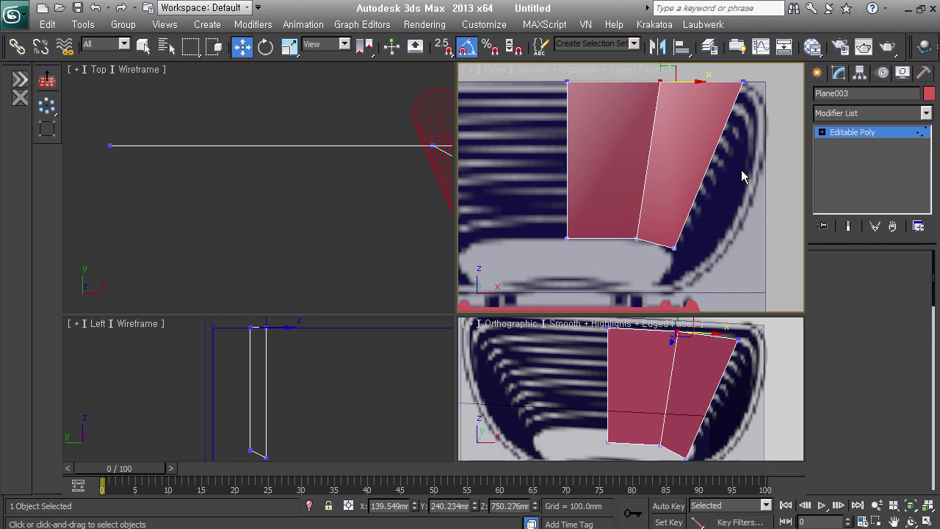
pyautogui.click(722, 169)
pyautogui.moveTo(739, 228)
pyautogui.keyDown('alt'); pyautogui.mouseDown(button='middle')
pyautogui.moveTo(608, 188)
pyautogui.moveTo(616, 176)
pyautogui.mouseUp(button='middle'); pyautogui.keyUp('alt')
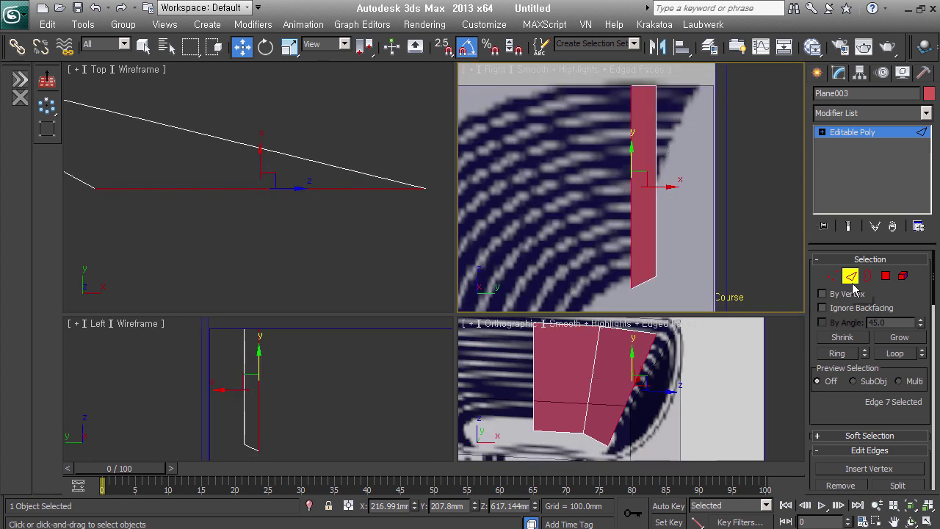
# Step: Lean the plane by moving its top vertices to match the reference outline
pyautogui.click(832, 275)
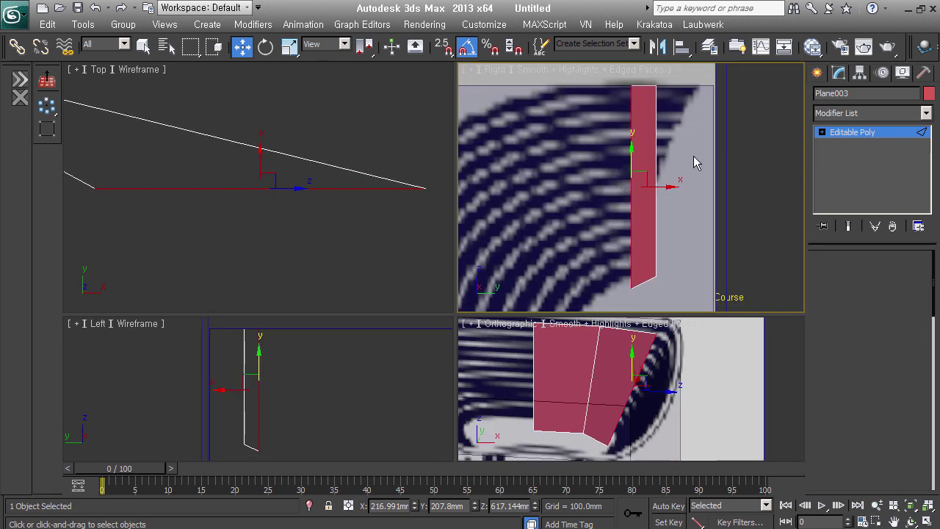
pyautogui.moveTo(684, 79); pyautogui.dragTo(633, 93)
pyautogui.moveTo(690, 97); pyautogui.dragTo(703, 111)
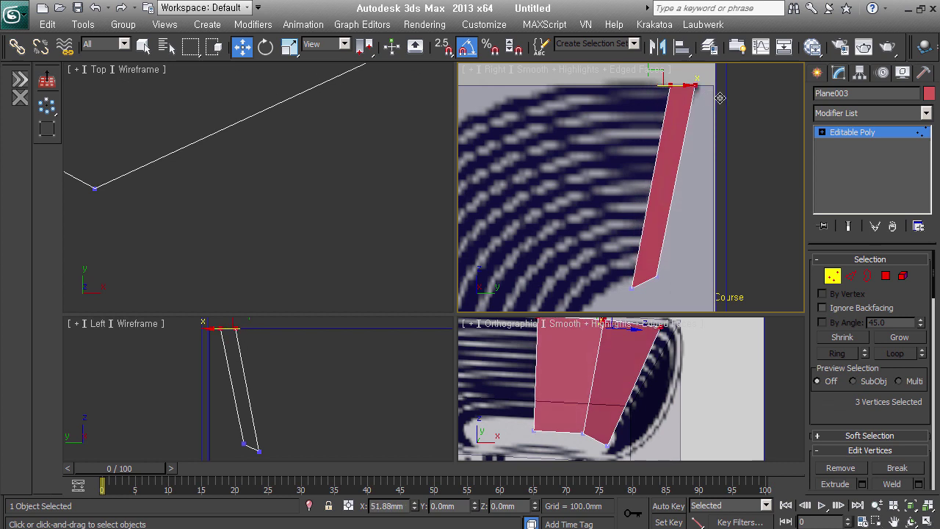
pyautogui.scroll(-3, 676, 206)
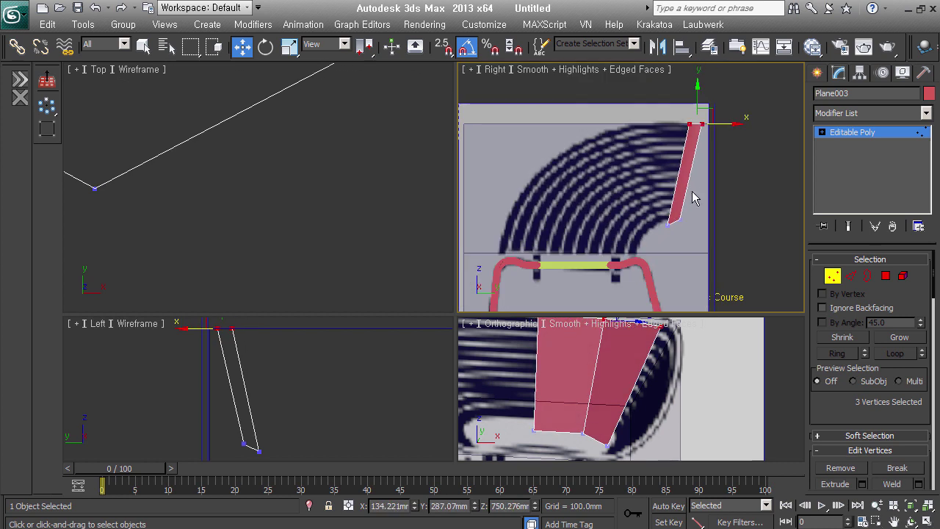
# Step: Extrude a new strip off the outer edge and taper its vertices to the reference
pyautogui.click(851, 275)
pyautogui.click(699, 163)
pyautogui.keyDown('shift'); pyautogui.moveTo(699, 163); pyautogui.dragTo(645, 174); pyautogui.keyUp('shift')
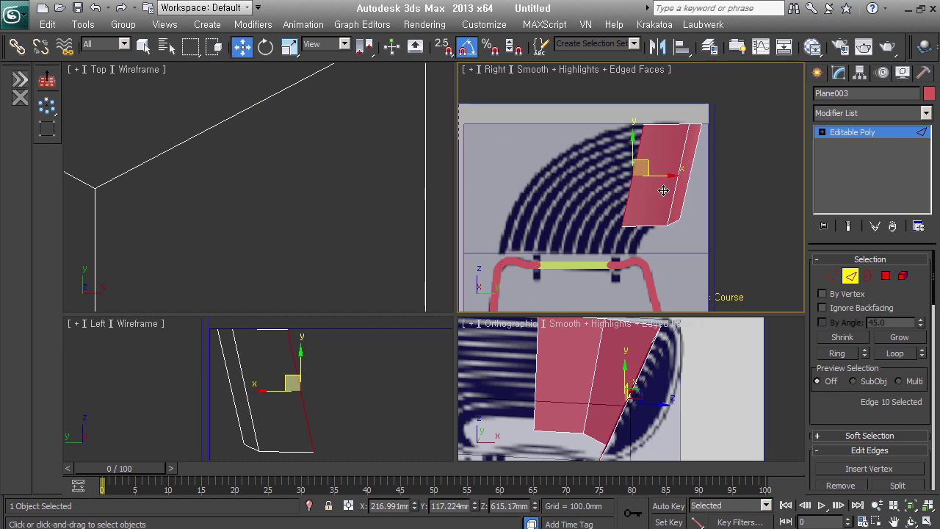
pyautogui.click(833, 276)
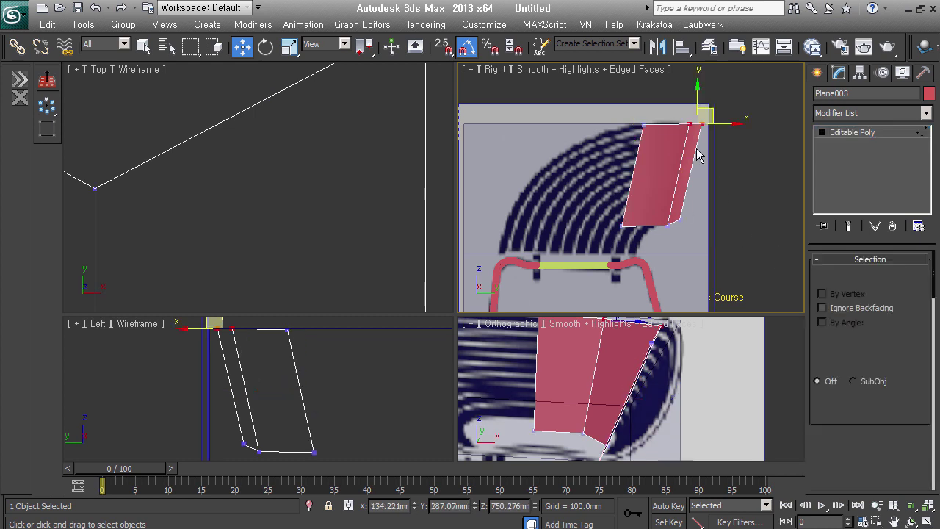
pyautogui.click(654, 133)
pyautogui.moveTo(669, 122); pyautogui.dragTo(650, 123)
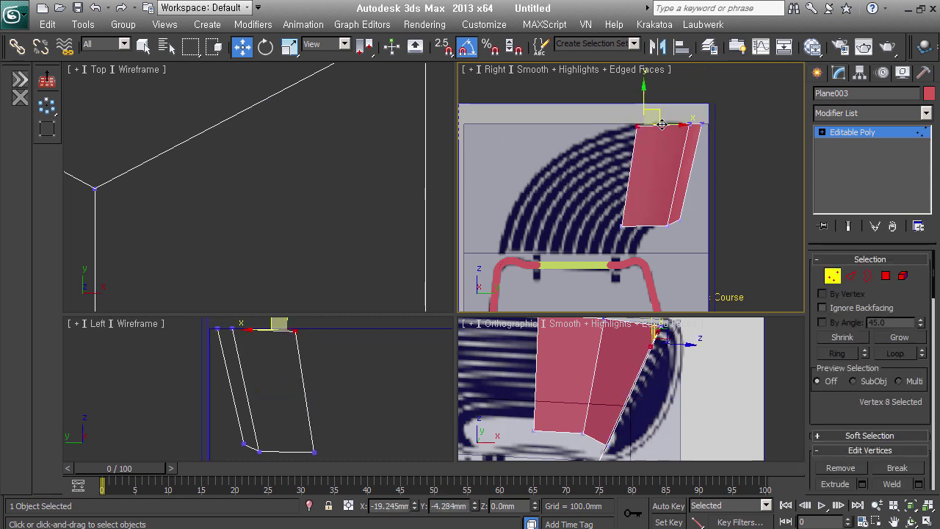
pyautogui.moveTo(623, 226); pyautogui.dragTo(648, 228)
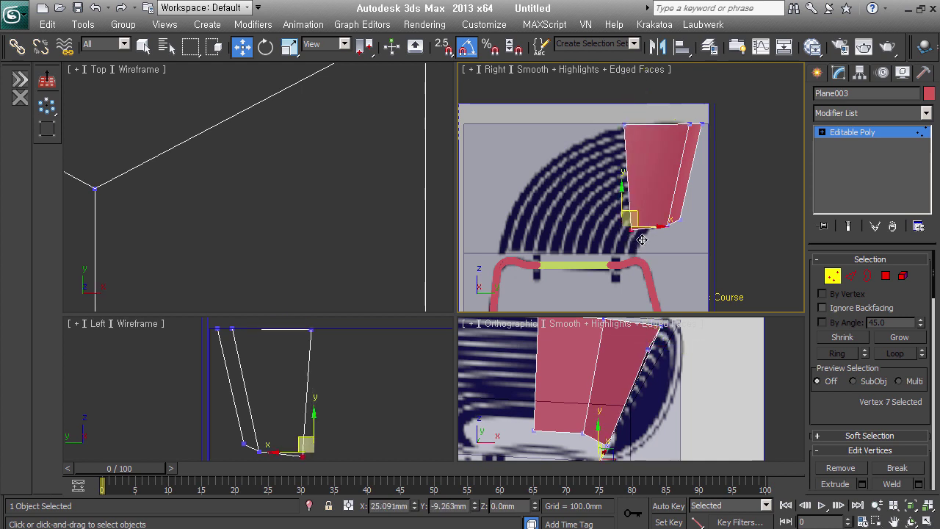
pyautogui.click(625, 126)
pyautogui.moveTo(688, 125); pyautogui.dragTo(691, 135)
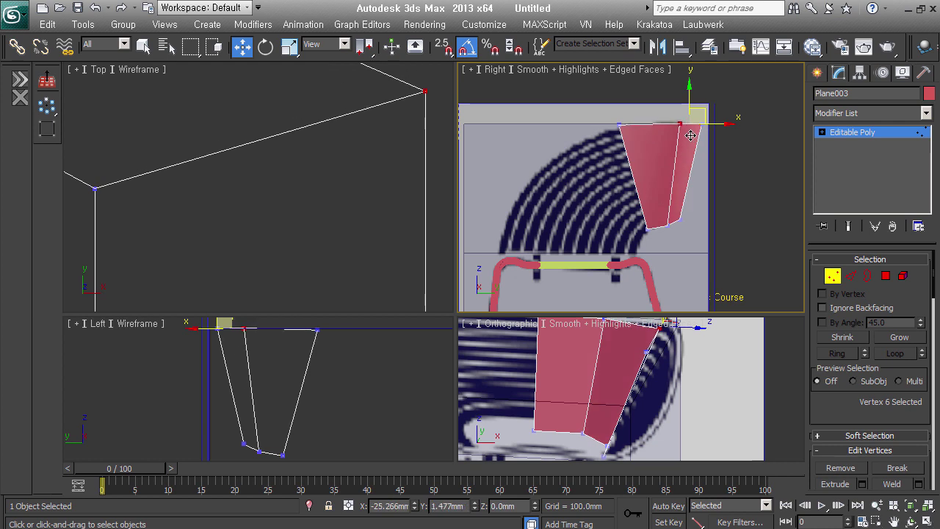
# Step: Extrude another strip down and to the left and shape its vertices
pyautogui.click(850, 275)
pyautogui.click(628, 167)
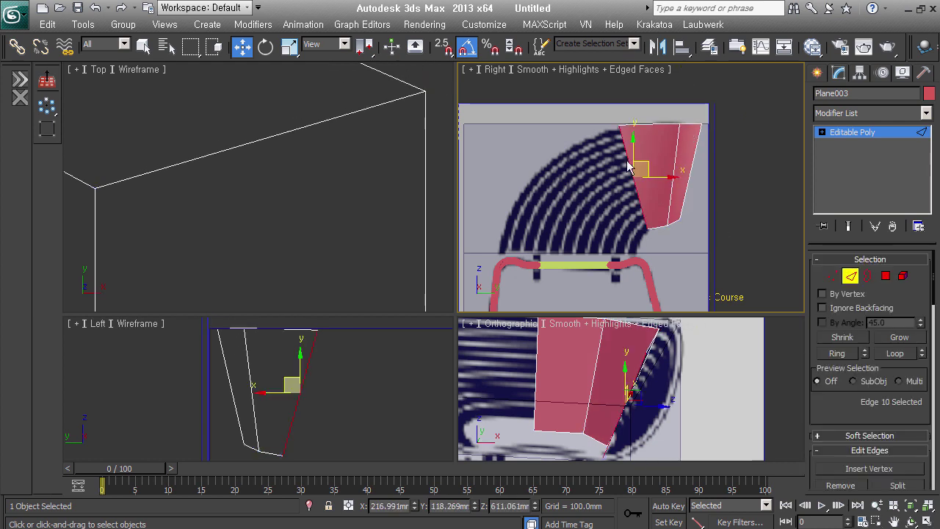
pyautogui.keyDown('shift'); pyautogui.moveTo(655, 170); pyautogui.dragTo(667, 199); pyautogui.keyUp('shift')
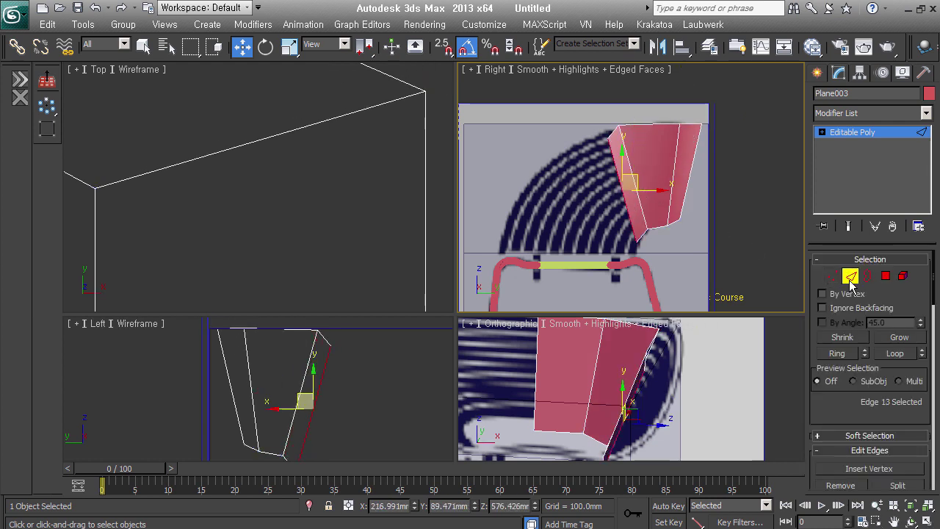
pyautogui.click(832, 275)
pyautogui.moveTo(620, 144); pyautogui.dragTo(558, 172)
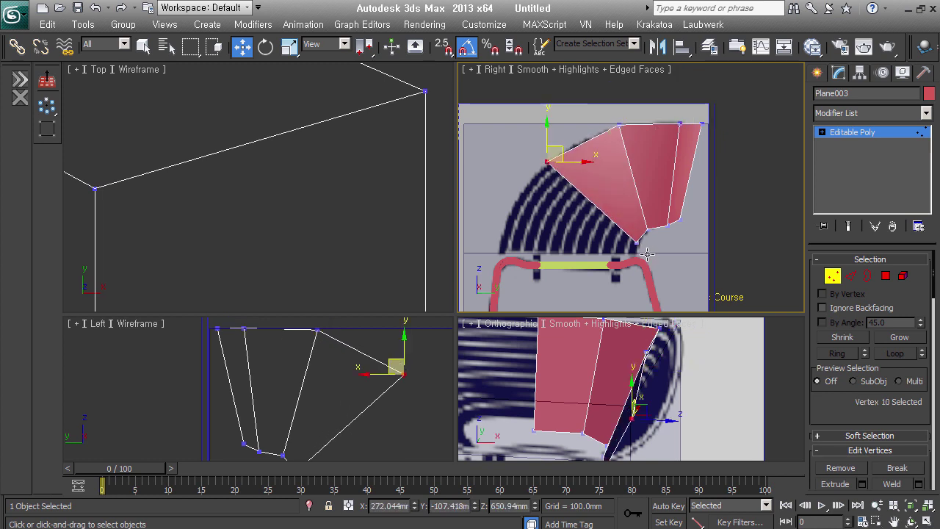
pyautogui.moveTo(637, 243); pyautogui.dragTo(642, 238)
# Step: Extrude a further strip down toward the seat and pull its vertices along the shell's curve
pyautogui.click(850, 276)
pyautogui.click(596, 196)
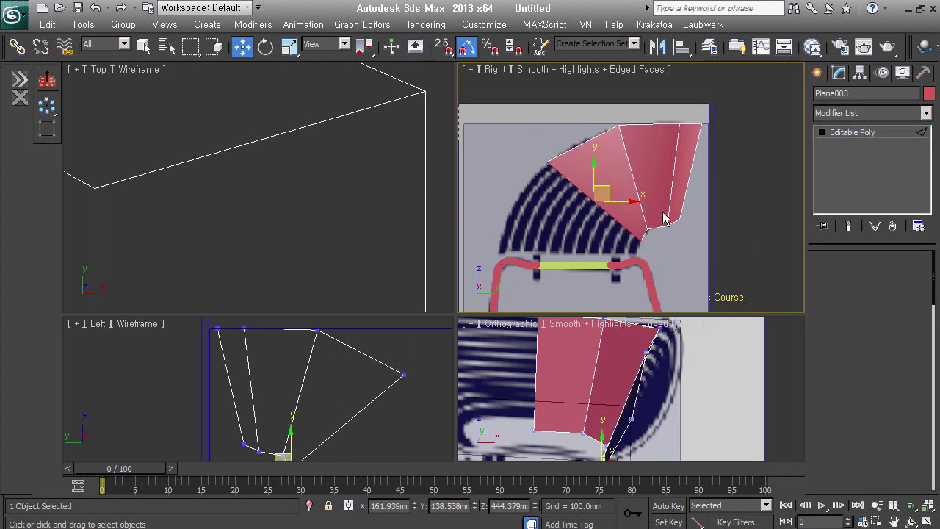
pyautogui.moveTo(604, 197); pyautogui.dragTo(591, 226)
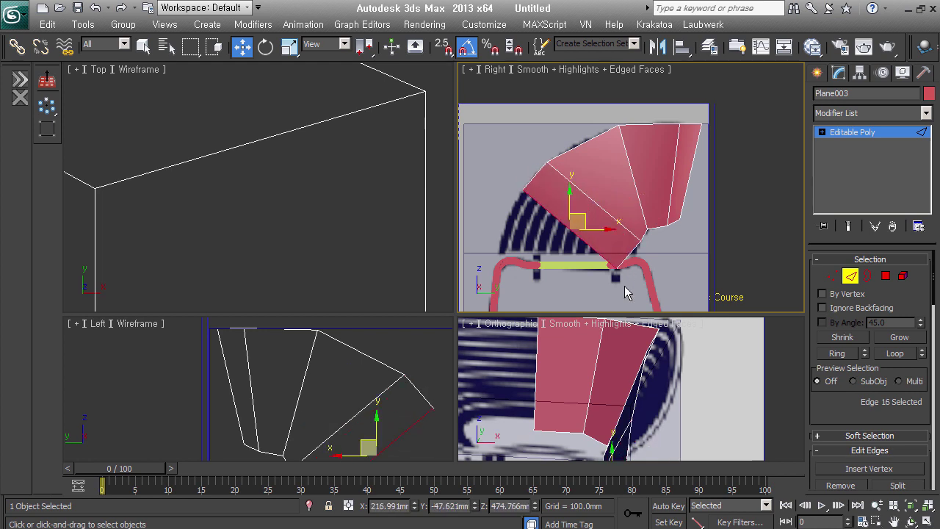
pyautogui.click(832, 276)
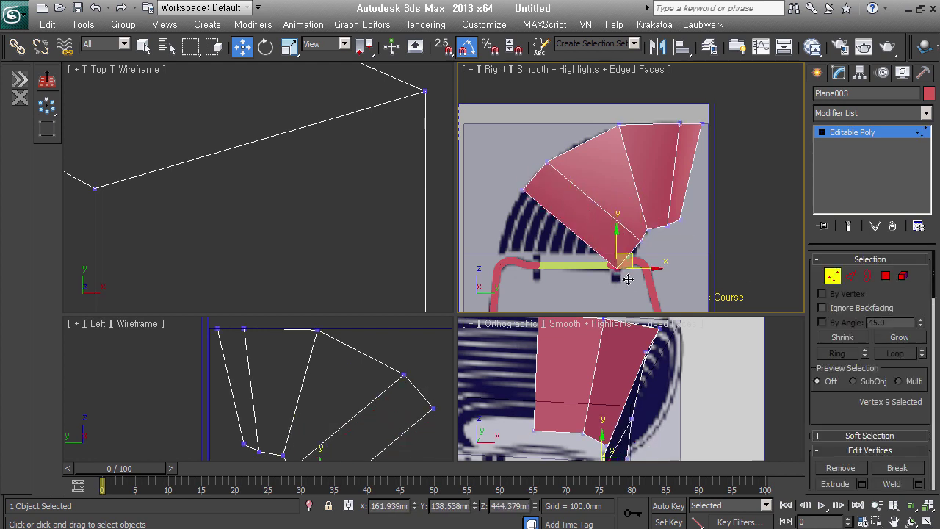
pyautogui.moveTo(623, 270); pyautogui.dragTo(645, 262)
pyautogui.click(529, 204)
pyautogui.moveTo(529, 204); pyautogui.dragTo(505, 248)
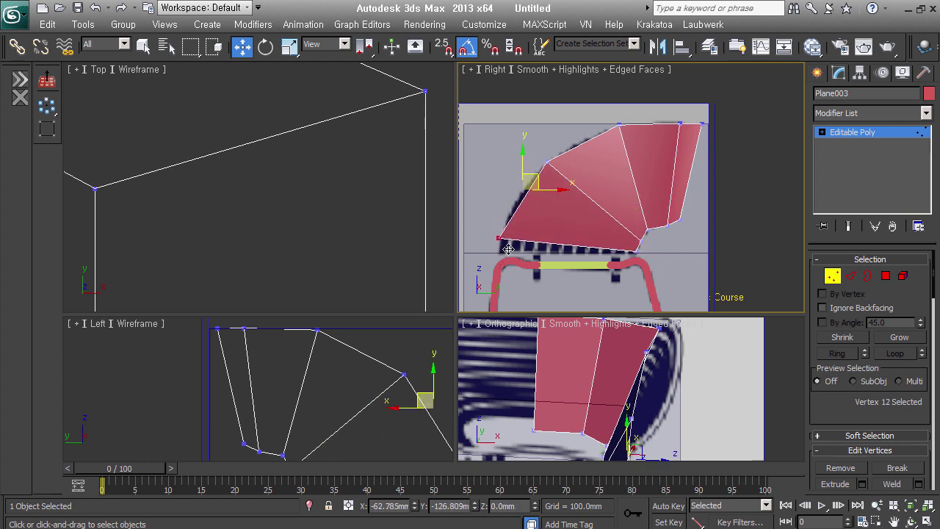
pyautogui.click(547, 162)
pyautogui.moveTo(667, 251)
pyautogui.keyDown('alt'); pyautogui.mouseDown(button='middle')
pyautogui.moveTo(789, 264)
pyautogui.moveTo(710, 216)
pyautogui.moveTo(755, 221)
pyautogui.moveTo(744, 226)
pyautogui.mouseUp(button='middle'); pyautogui.keyUp('alt')
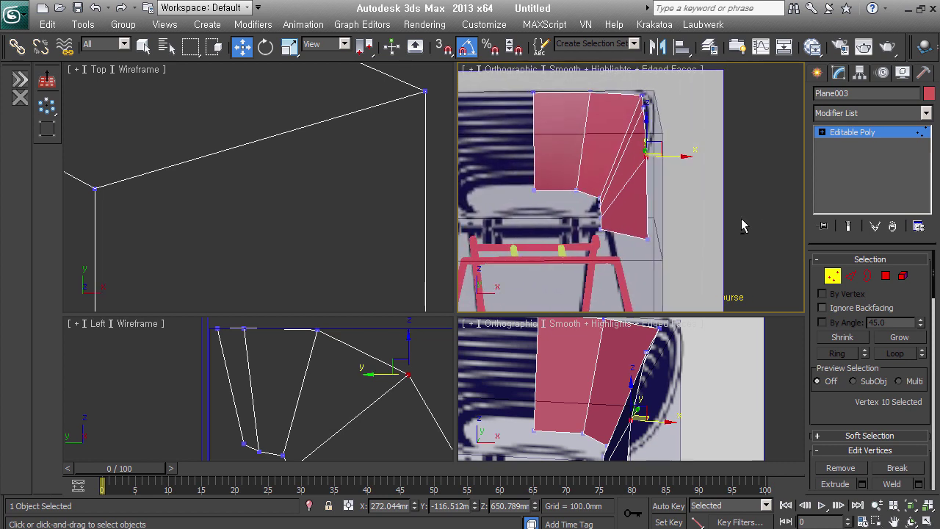
# Step: In Front view, pull the panel's top-right, side and bottom vertices to round its outline
pyautogui.press('f')
pyautogui.scroll(2, 668, 201)
pyautogui.scroll(1, 670, 213)
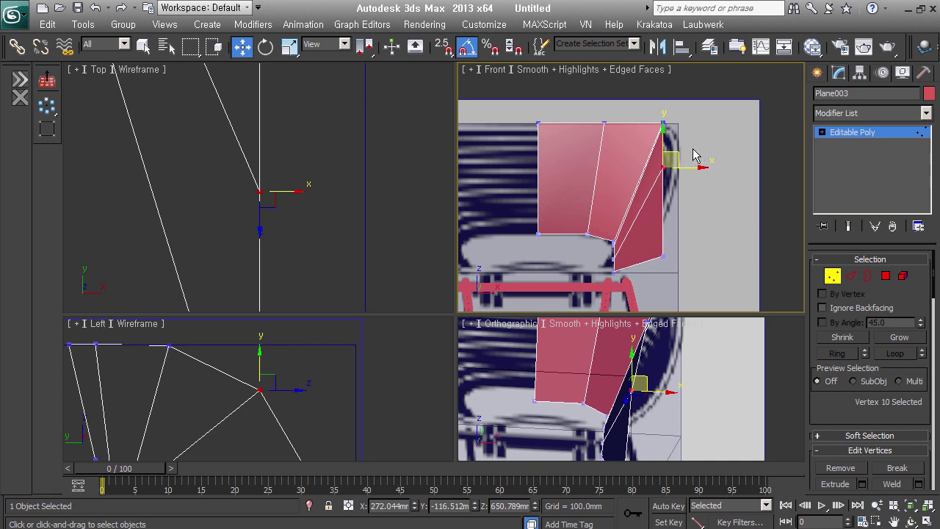
pyautogui.click(666, 150)
pyautogui.moveTo(666, 126)
pyautogui.mouseDown()
pyautogui.moveTo(709, 136)
pyautogui.moveTo(688, 141)
pyautogui.mouseUp()
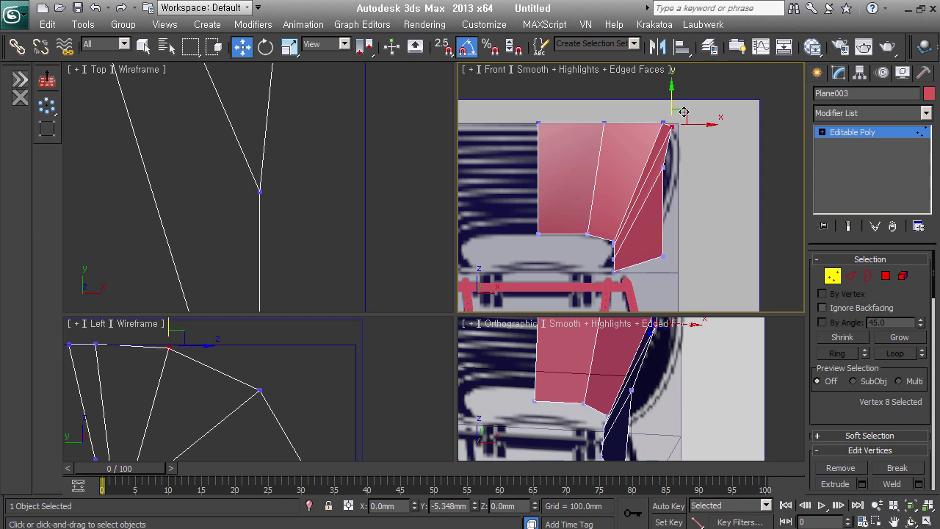
pyautogui.moveTo(686, 176); pyautogui.dragTo(713, 179)
pyautogui.moveTo(676, 267); pyautogui.dragTo(654, 268)
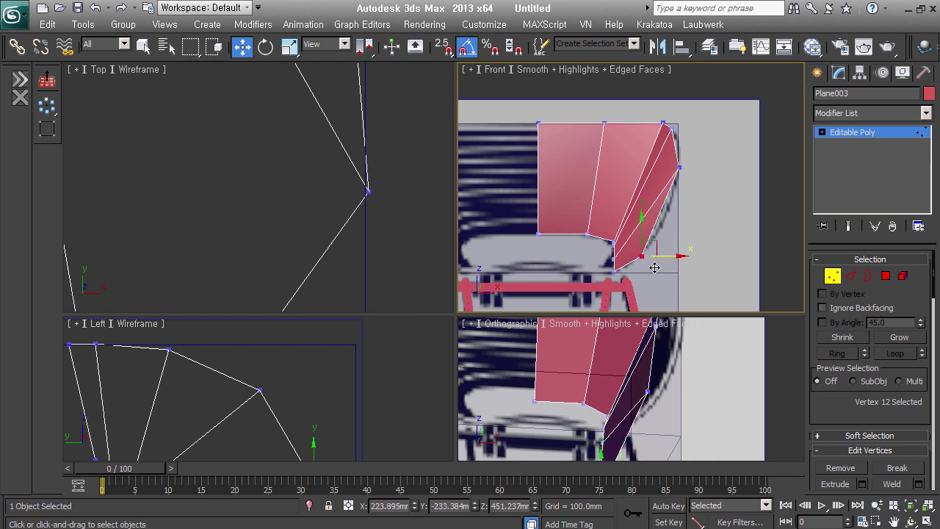
pyautogui.moveTo(621, 268)
pyautogui.mouseDown()
pyautogui.moveTo(623, 278)
pyautogui.moveTo(611, 279)
pyautogui.moveTo(612, 258)
pyautogui.mouseUp()
pyautogui.moveTo(730, 286)
pyautogui.keyDown('alt'); pyautogui.mouseDown(button='middle')
pyautogui.moveTo(780, 316)
pyautogui.moveTo(719, 290)
pyautogui.moveTo(679, 170)
pyautogui.mouseUp(button='middle'); pyautogui.keyUp('alt')
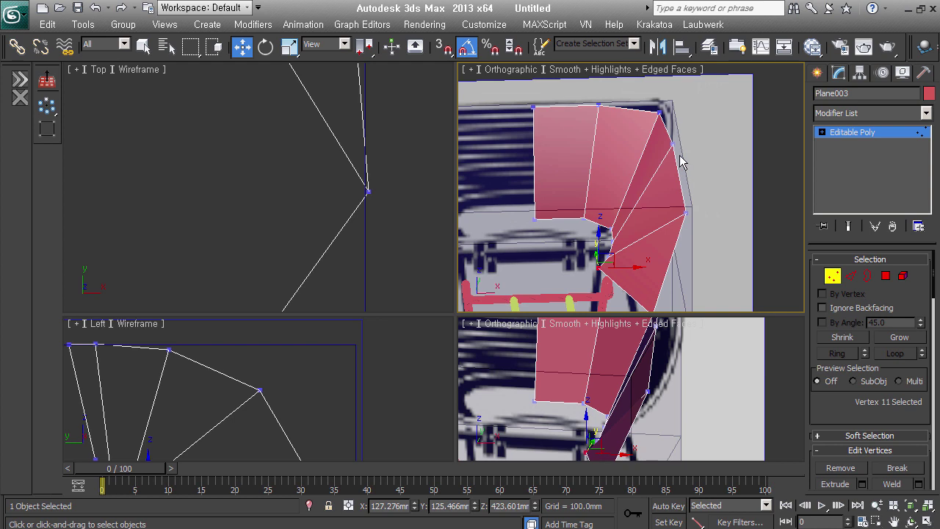
pyautogui.click(683, 154)
pyautogui.moveTo(689, 155); pyautogui.dragTo(711, 151)
pyautogui.moveTo(711, 151)
pyautogui.keyDown('alt'); pyautogui.mouseDown(button='middle')
pyautogui.moveTo(707, 193)
pyautogui.moveTo(642, 226)
pyautogui.moveTo(627, 247)
pyautogui.mouseUp(button='middle'); pyautogui.keyUp('alt')
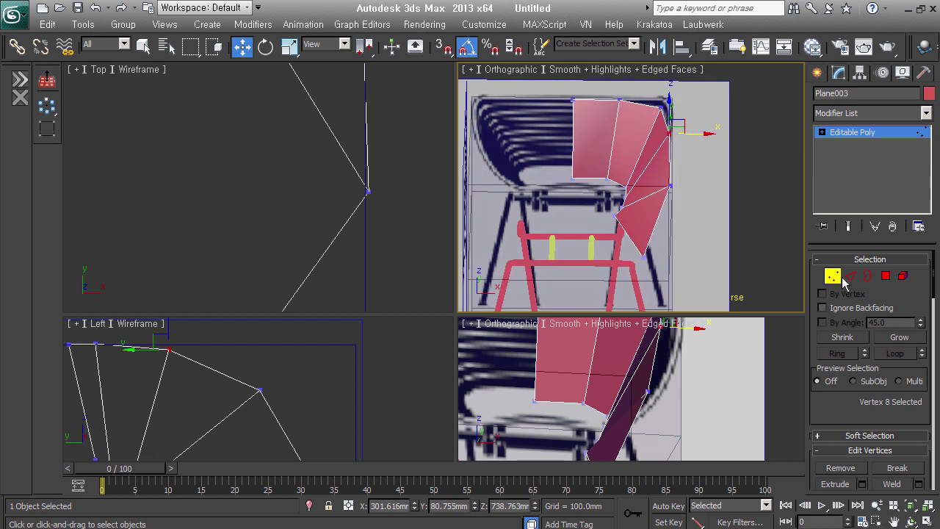
# Step: Shift the panel's lower edges up and inward, and move its lower corner point left
pyautogui.click(848, 276)
pyautogui.keyDown('ctrl'); pyautogui.click(657, 254); pyautogui.keyUp('ctrl')
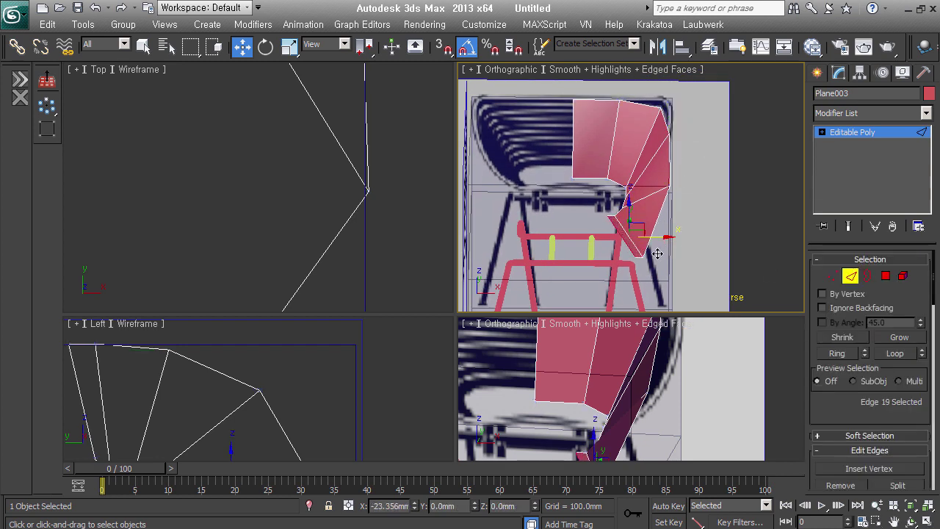
pyautogui.moveTo(651, 256); pyautogui.dragTo(625, 228)
pyautogui.click(832, 275)
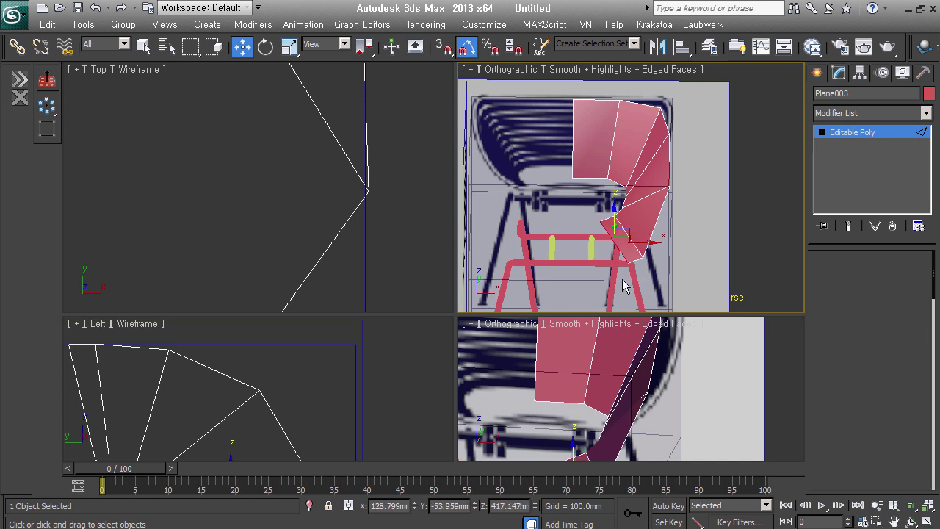
pyautogui.click(625, 263)
pyautogui.moveTo(664, 276); pyautogui.dragTo(648, 280)
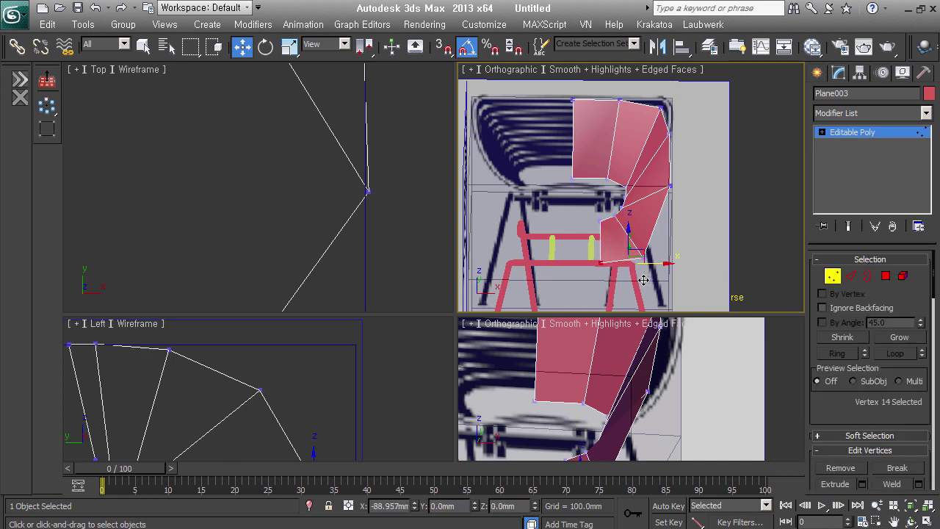
pyautogui.keyDown('alt'); pyautogui.moveTo(645, 283); pyautogui.dragTo(638, 214, button='middle'); pyautogui.keyUp('alt')
# Step: Move the selected bottom points down onto the seat in Front view
pyautogui.press('f')
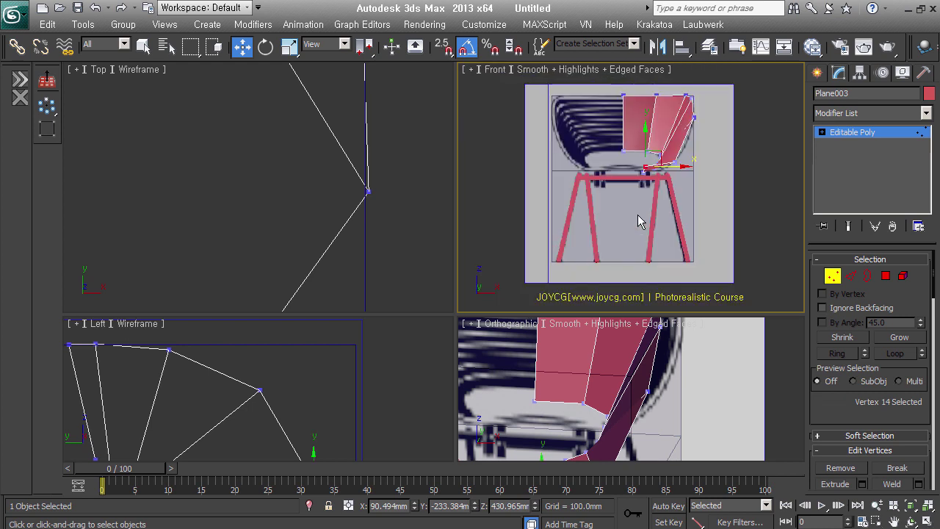
pyautogui.press('z')
pyautogui.moveTo(699, 178)
pyautogui.mouseDown()
pyautogui.moveTo(666, 224)
pyautogui.moveTo(667, 197)
pyautogui.mouseUp()
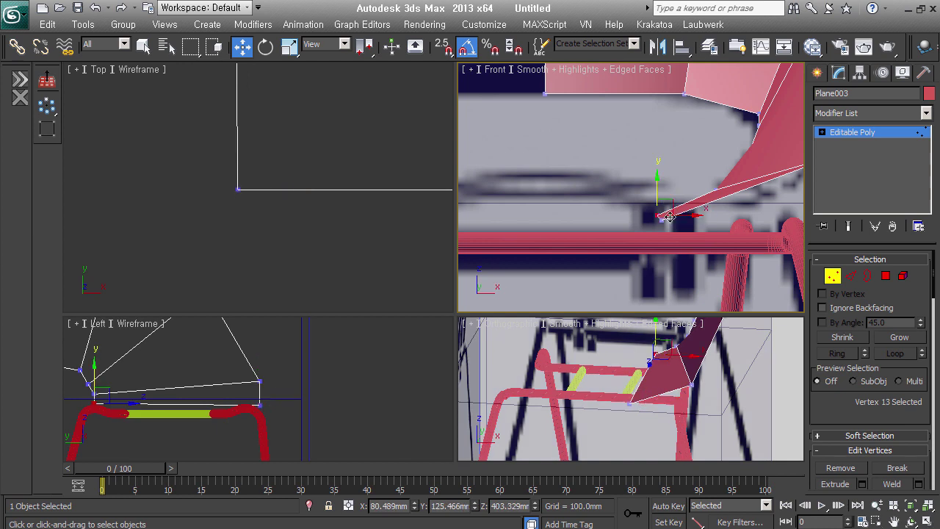
pyautogui.click(663, 213)
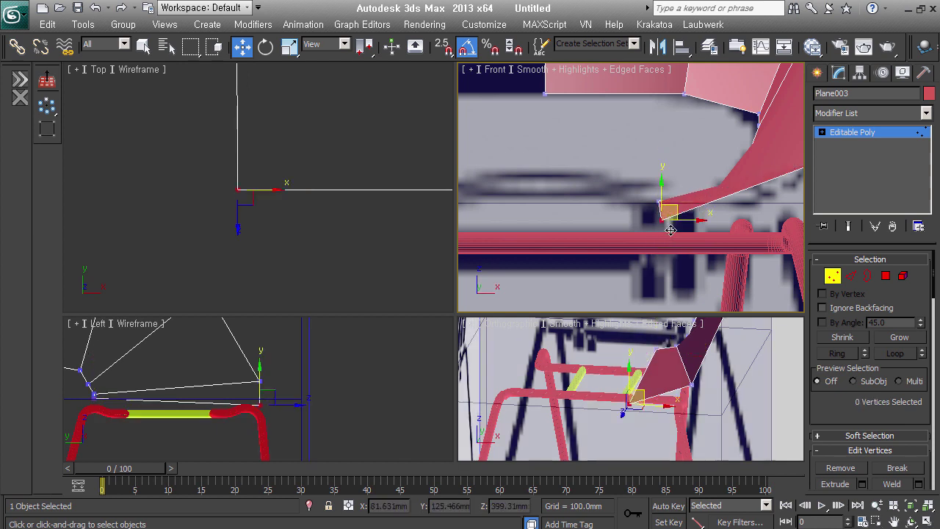
pyautogui.scroll(-2, 671, 241)
pyautogui.moveTo(670, 240); pyautogui.dragTo(701, 251, button='middle')
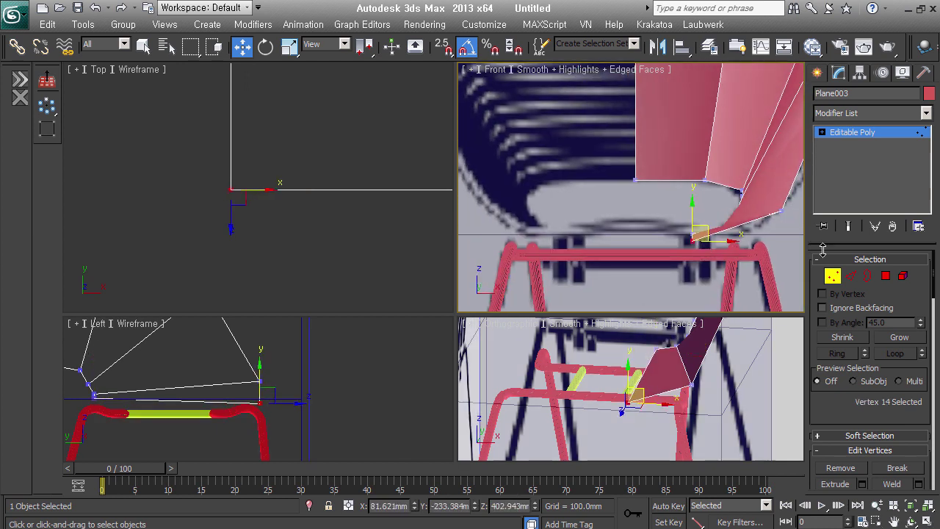
# Step: Snap the panel's bottom edge onto the seat frame using vertex snapping
pyautogui.click(850, 275)
pyautogui.click(676, 239)
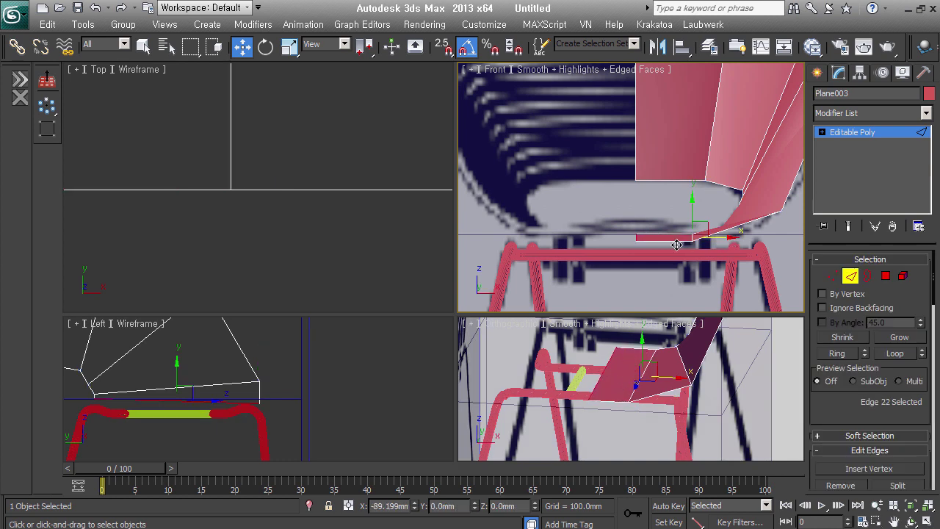
pyautogui.moveTo(677, 243); pyautogui.dragTo(621, 244)
pyautogui.press('s')
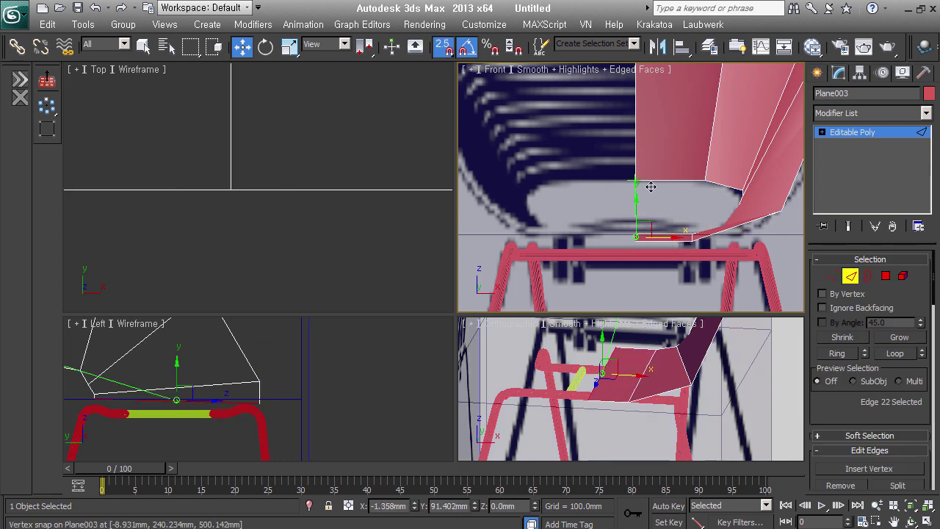
pyautogui.keyDown('alt'); pyautogui.moveTo(679, 286); pyautogui.dragTo(671, 274, button='middle'); pyautogui.keyUp('alt')
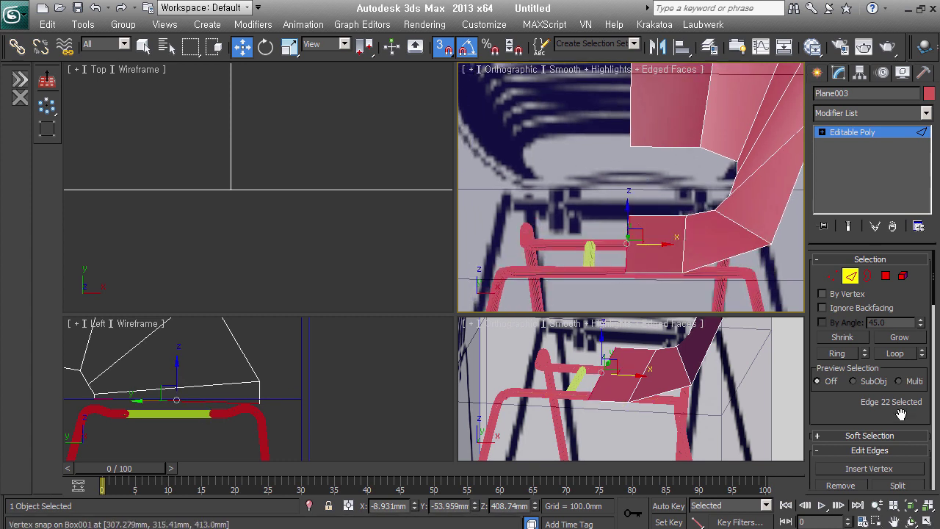
pyautogui.scroll(-10, 899, 404)
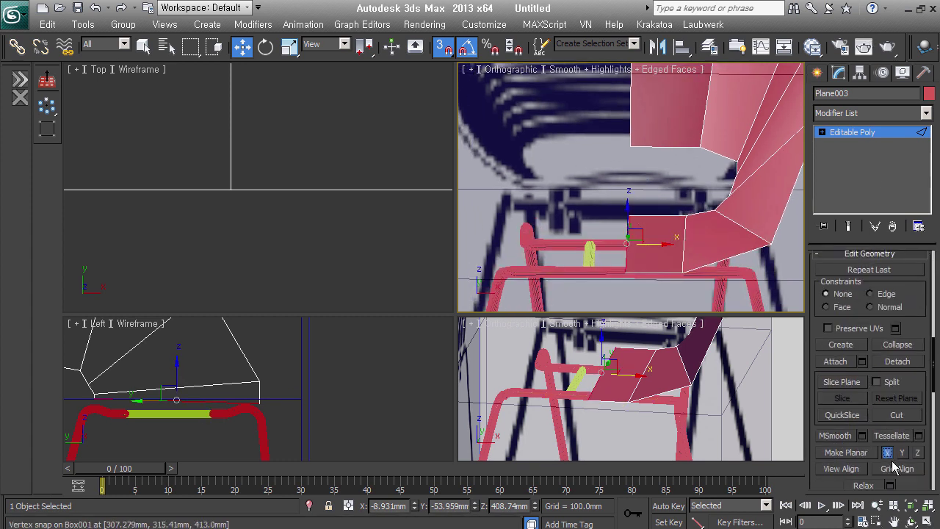
pyautogui.moveTo(628, 242)
pyautogui.mouseDown()
pyautogui.moveTo(644, 147)
pyautogui.moveTo(670, 283)
pyautogui.mouseUp()
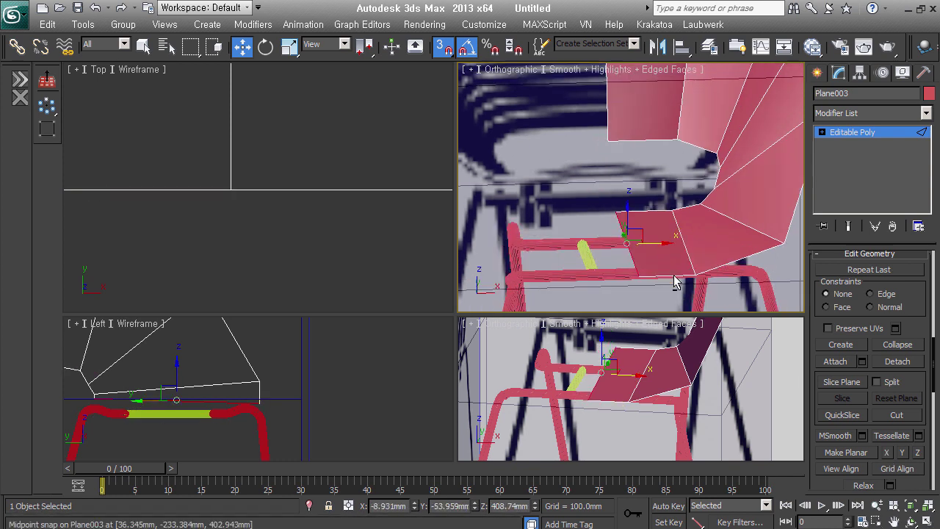
pyautogui.keyDown('alt'); pyautogui.moveTo(670, 282); pyautogui.dragTo(667, 283, button='middle'); pyautogui.keyUp('alt')
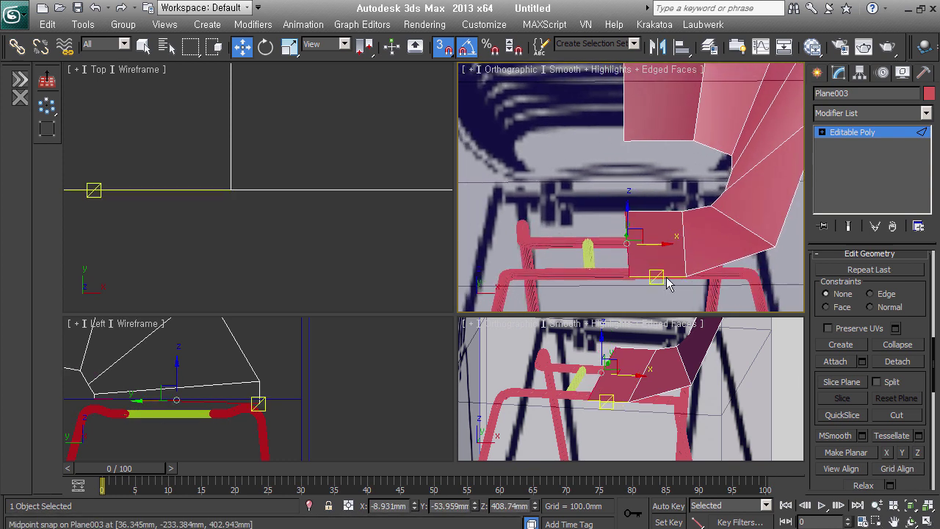
pyautogui.scroll(-3, 667, 283)
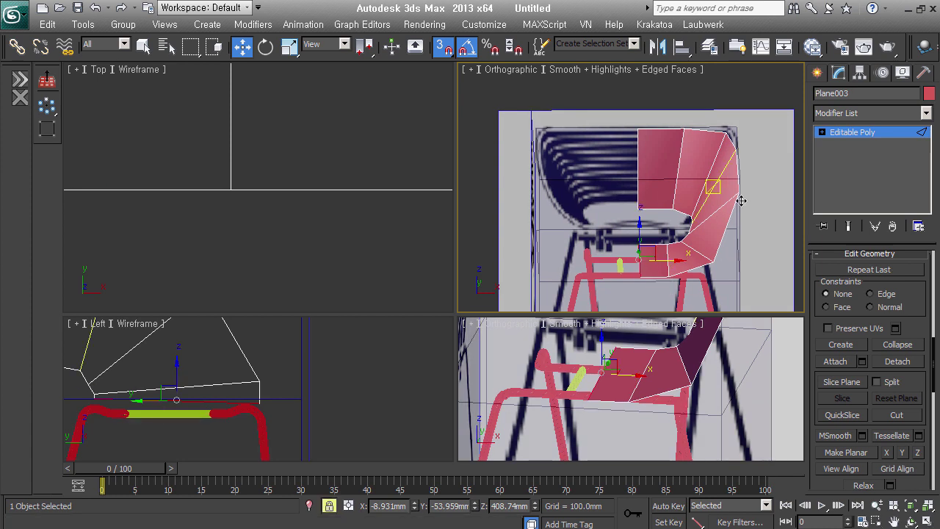
# Step: Line up the four inner-side vertices along the centre line at X -21 mm
pyautogui.click(856, 132)
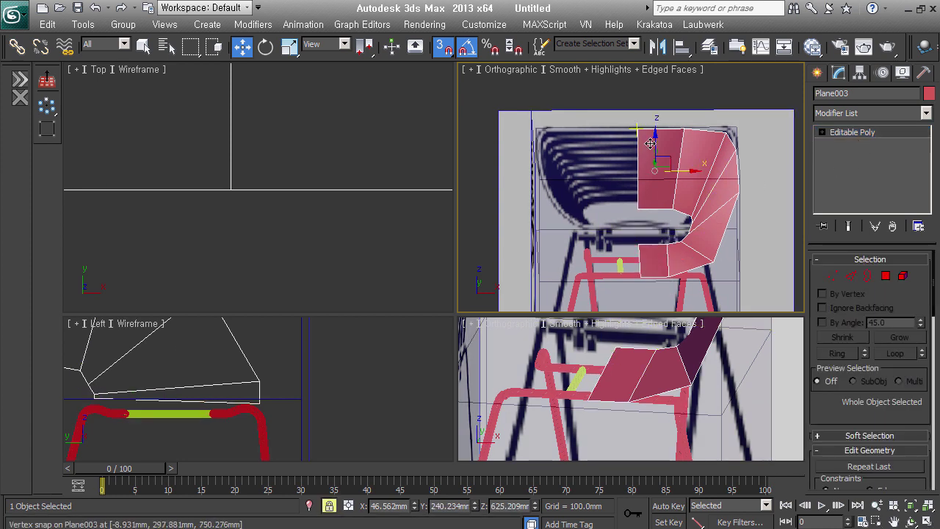
pyautogui.click(838, 279)
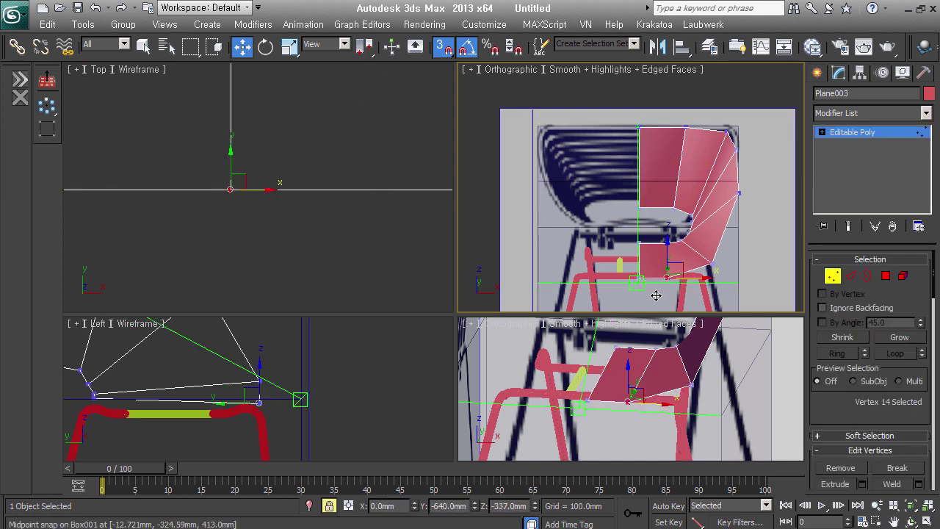
pyautogui.press('space')
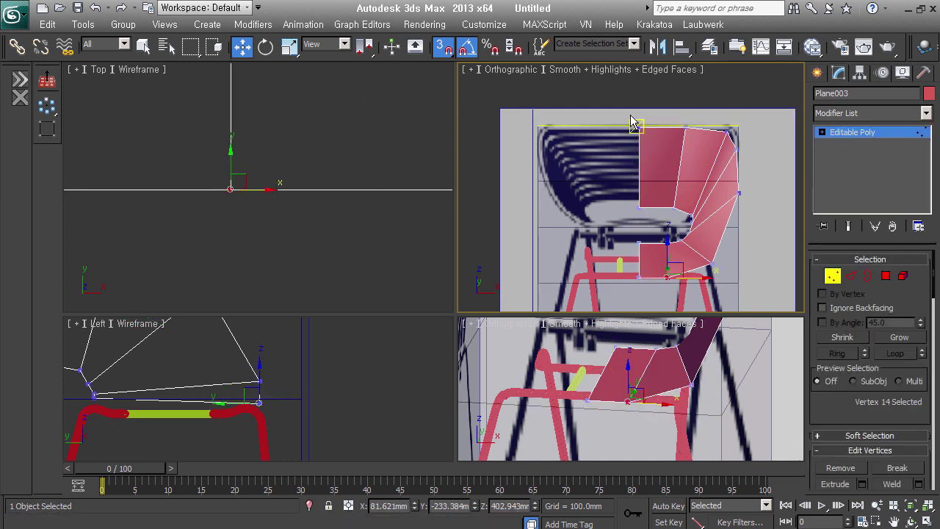
pyautogui.moveTo(645, 106); pyautogui.dragTo(655, 220)
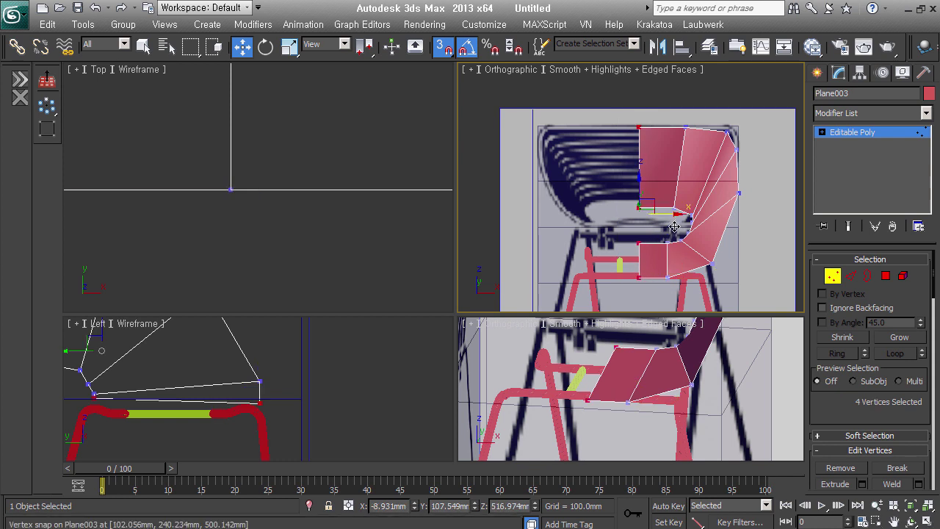
pyautogui.moveTo(674, 227); pyautogui.dragTo(668, 227)
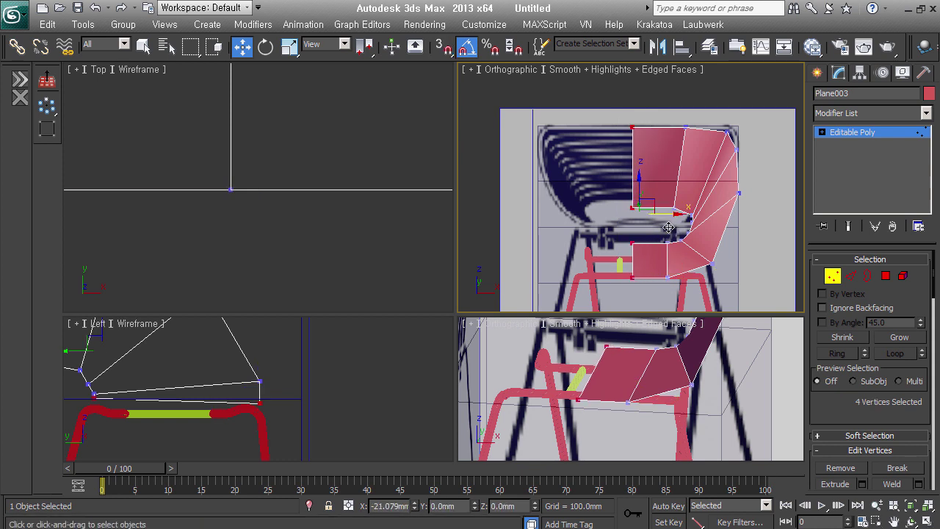
# Step: Add a Symmetry modifier to the seat panel, found by typing 'sym' in the modifier list
pyautogui.click(832, 276)
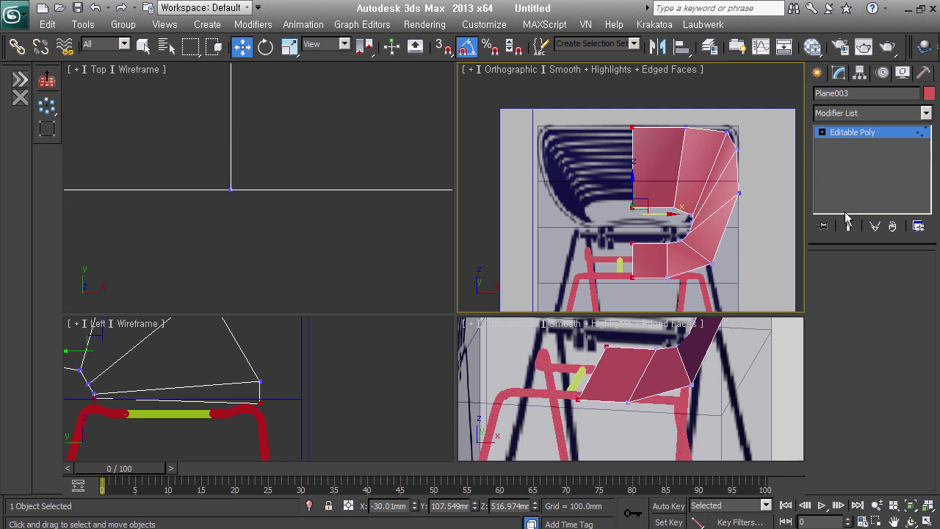
pyautogui.click(868, 113)
pyautogui.write('sym')
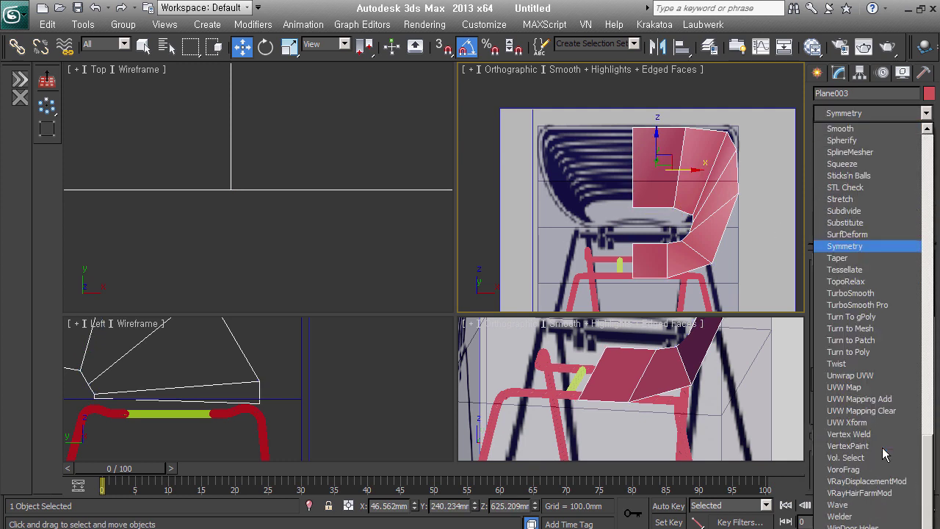
pyautogui.click(891, 250)
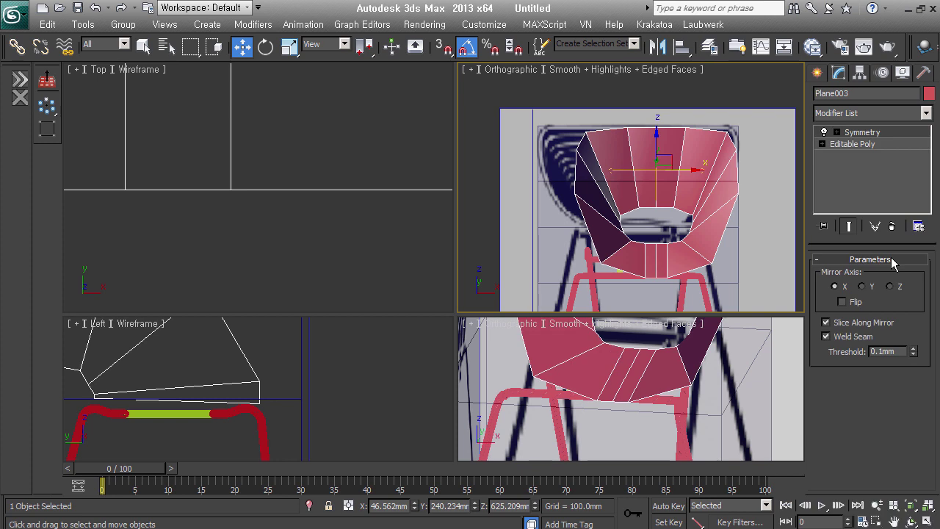
# Step: Move the Symmetry mirror plane onto the chair's centre in Front view
pyautogui.click(860, 137)
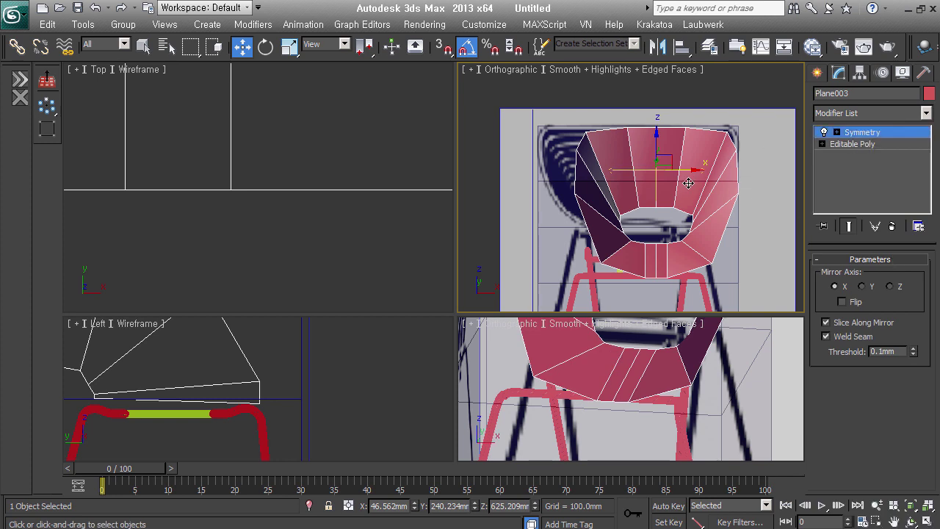
pyautogui.moveTo(688, 183); pyautogui.dragTo(678, 185)
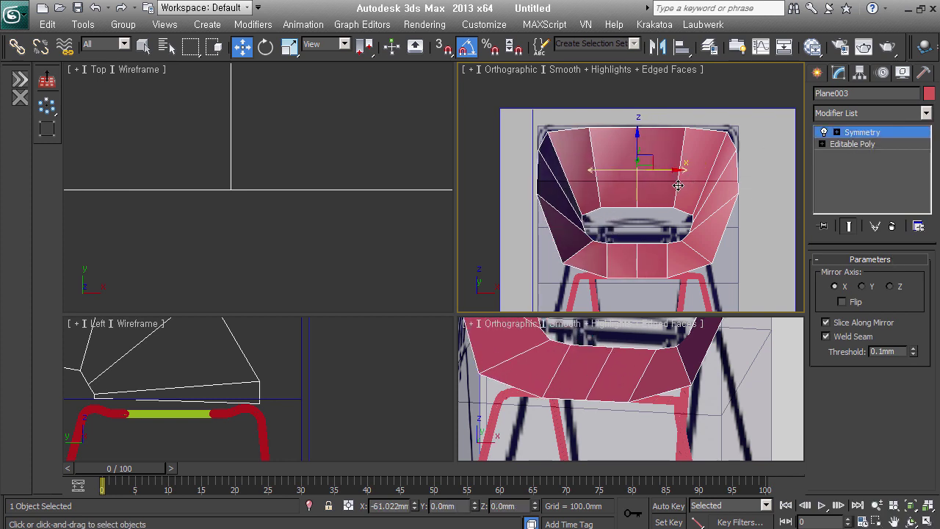
pyautogui.press('f')
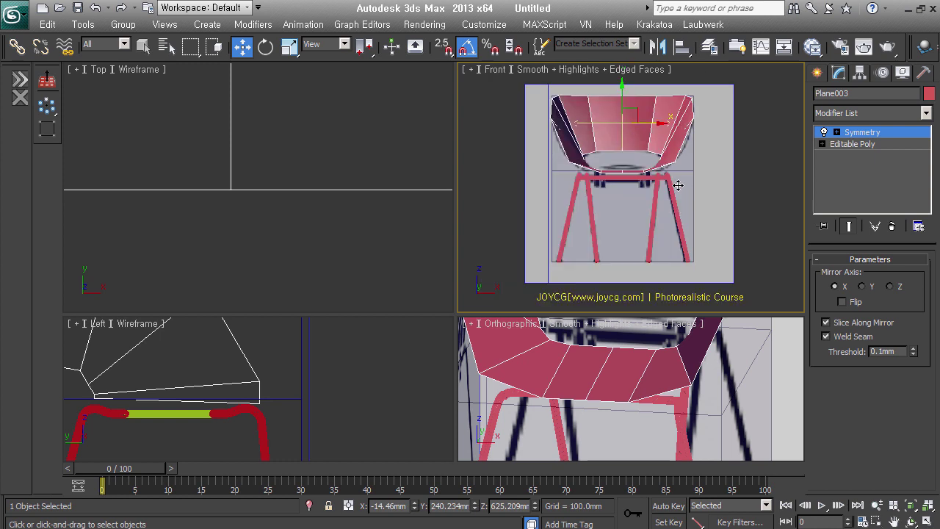
pyautogui.press('z')
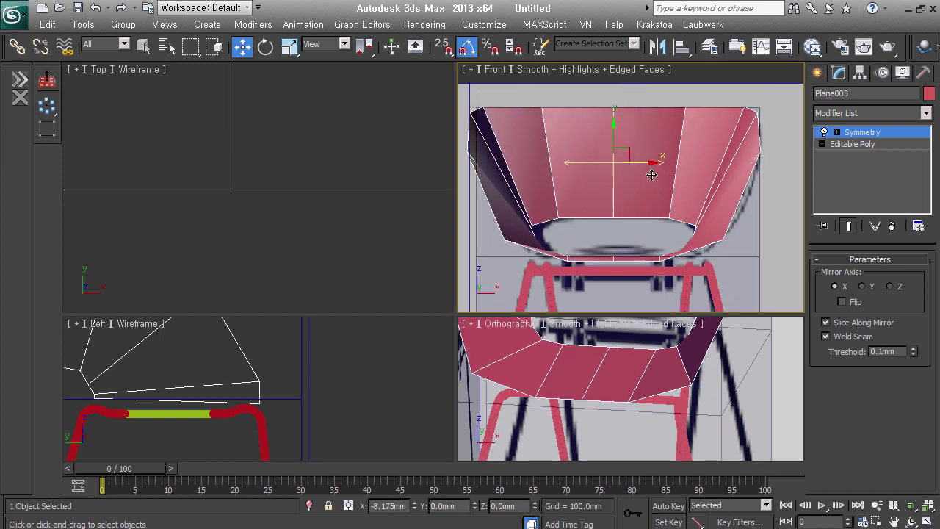
pyautogui.moveTo(654, 175); pyautogui.dragTo(655, 175)
# Step: With the mirrored result shown, raise two top points of the seat slightly
pyautogui.click(866, 145)
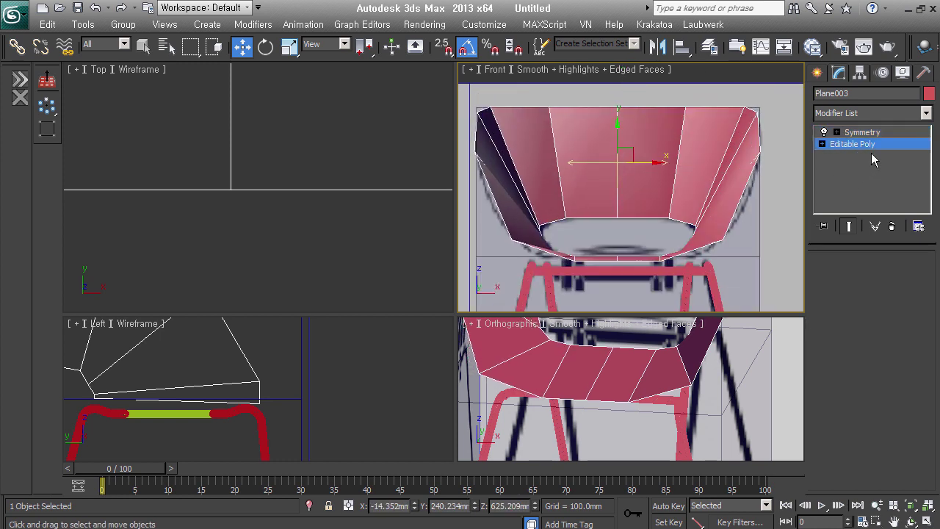
pyautogui.click(858, 233)
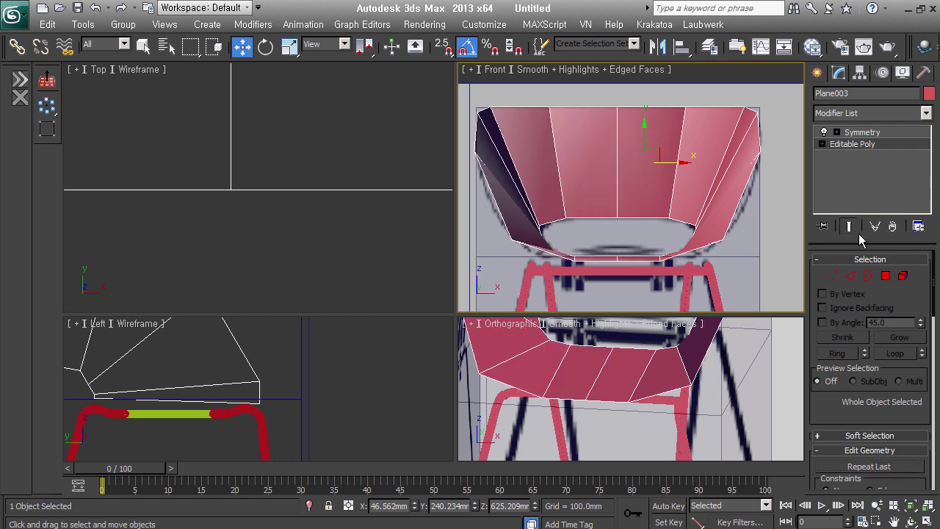
pyautogui.click(832, 276)
pyautogui.click(611, 105)
pyautogui.moveTo(622, 94); pyautogui.dragTo(622, 89)
pyautogui.click(685, 105)
pyautogui.moveTo(693, 95); pyautogui.dragTo(696, 91)
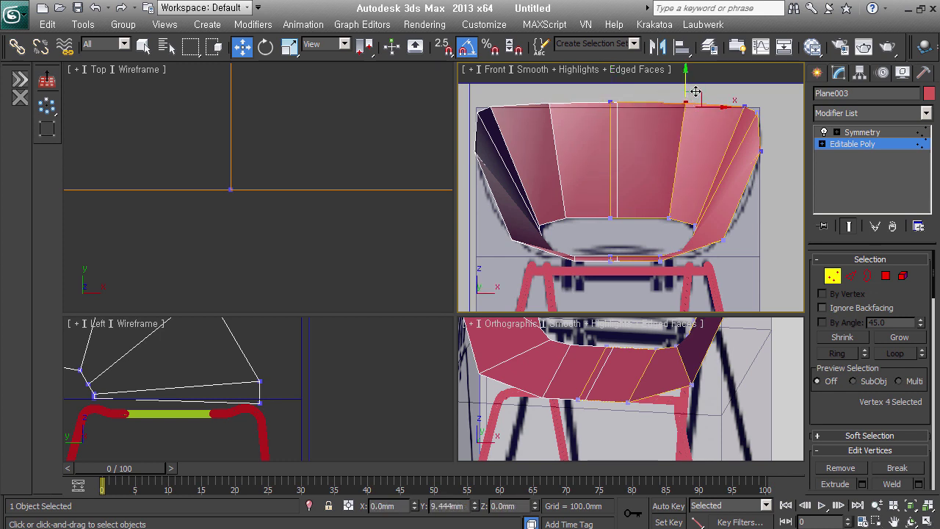
pyautogui.moveTo(696, 91)
pyautogui.keyDown('alt'); pyautogui.mouseDown(button='middle')
pyautogui.moveTo(651, 216)
pyautogui.moveTo(802, 199)
pyautogui.moveTo(798, 183)
pyautogui.mouseUp(button='middle'); pyautogui.keyUp('alt')
# Step: Lower the seat's lower points and select the upper-right rim vertices in Front view
pyautogui.scroll(3, 715, 247)
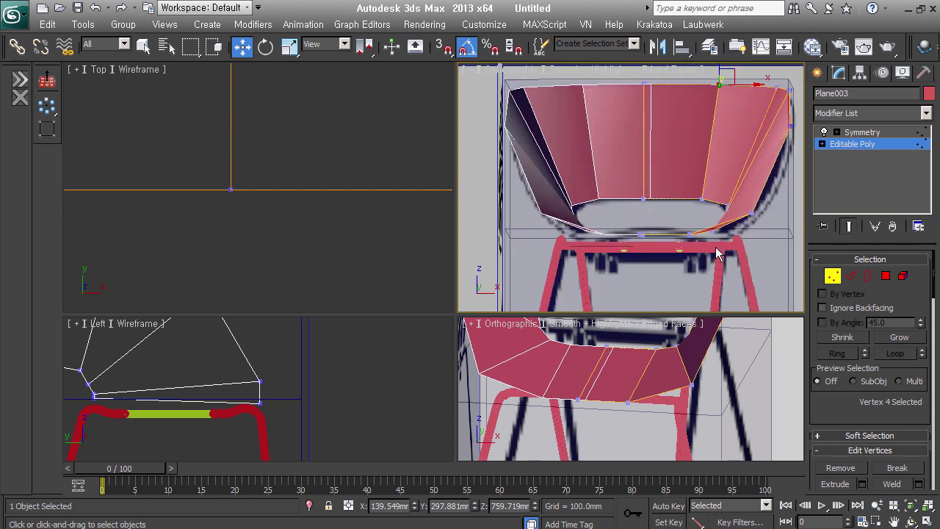
pyautogui.press('f')
pyautogui.scroll(3, 688, 175)
pyautogui.scroll(-1, 714, 200)
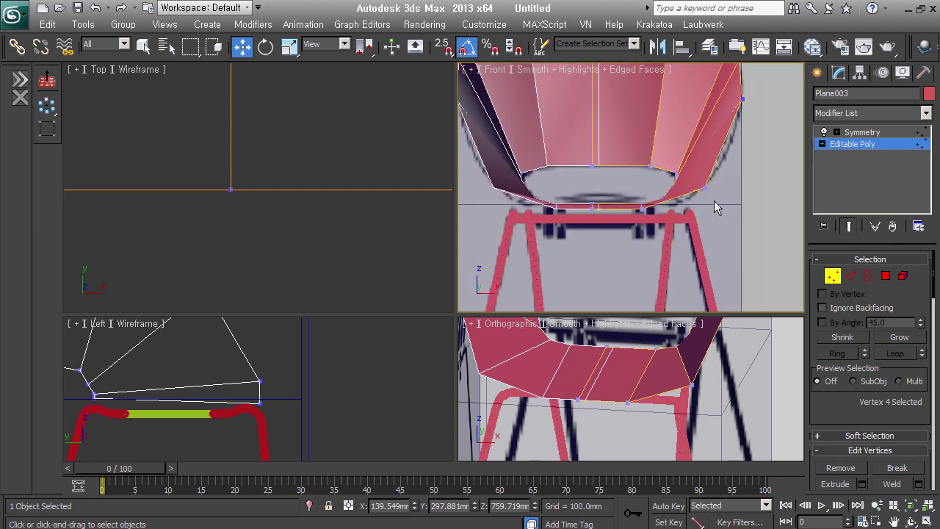
pyautogui.moveTo(716, 198); pyautogui.dragTo(694, 180)
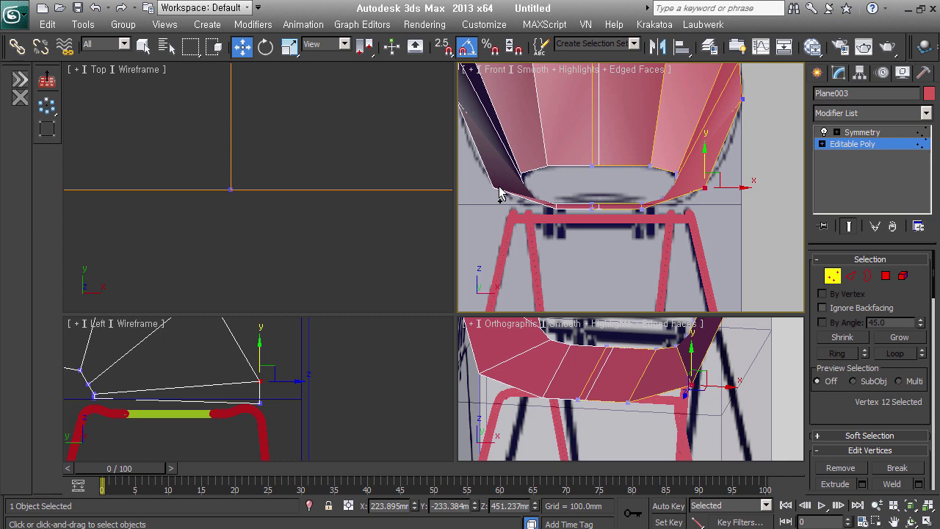
pyautogui.moveTo(712, 172); pyautogui.dragTo(712, 179)
pyautogui.moveTo(754, 110); pyautogui.dragTo(735, 132)
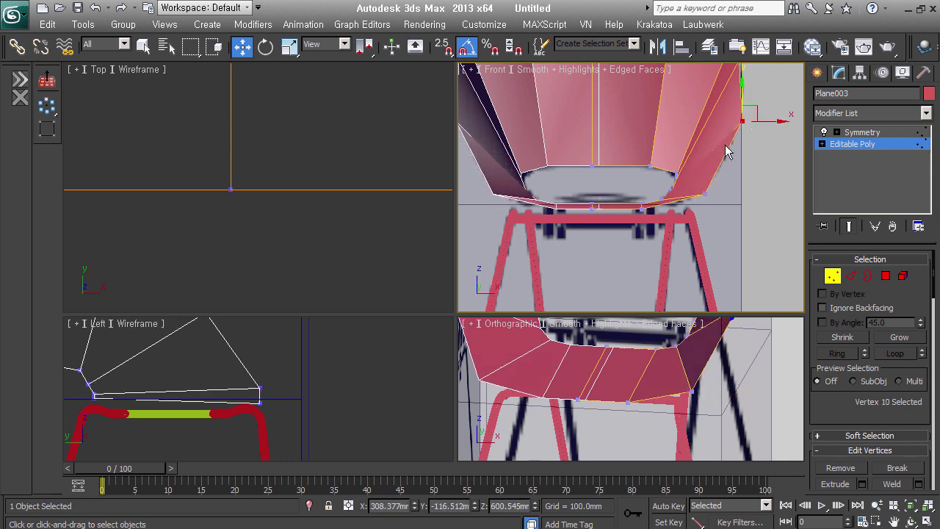
pyautogui.moveTo(702, 176); pyautogui.dragTo(717, 183, button='middle')
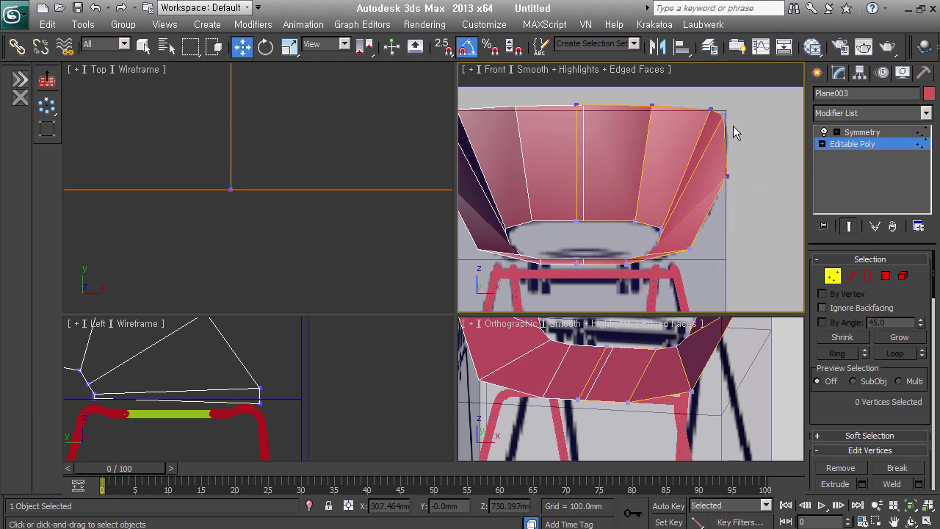
pyautogui.moveTo(734, 130); pyautogui.dragTo(737, 139)
pyautogui.moveTo(733, 189)
pyautogui.keyDown('alt'); pyautogui.mouseDown(button='middle')
pyautogui.moveTo(733, 229)
pyautogui.moveTo(744, 236)
pyautogui.moveTo(710, 237)
pyautogui.moveTo(734, 276)
pyautogui.moveTo(700, 272)
pyautogui.moveTo(715, 270)
pyautogui.moveTo(707, 217)
pyautogui.moveTo(753, 217)
pyautogui.moveTo(722, 219)
pyautogui.moveTo(722, 259)
pyautogui.moveTo(669, 224)
pyautogui.moveTo(725, 257)
pyautogui.moveTo(715, 264)
pyautogui.moveTo(785, 277)
pyautogui.mouseUp(button='middle'); pyautogui.keyUp('alt')
# Step: Collapse the Symmetry into the seat mesh and nudge one rim vertex sideways
pyautogui.hotkey('ctrl', 'z')
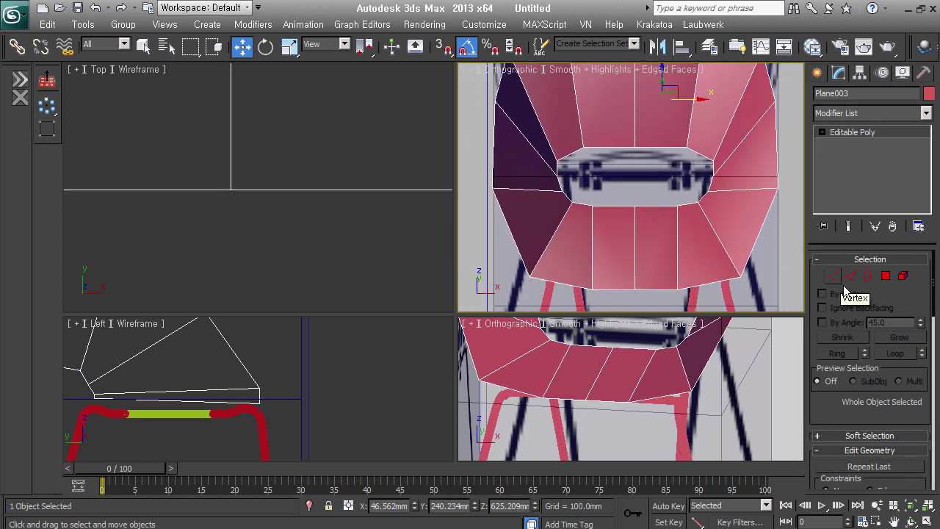
pyautogui.click(832, 276)
pyautogui.click(677, 207)
pyautogui.moveTo(713, 205); pyautogui.dragTo(697, 215)
pyautogui.hotkey('ctrl', 'a')
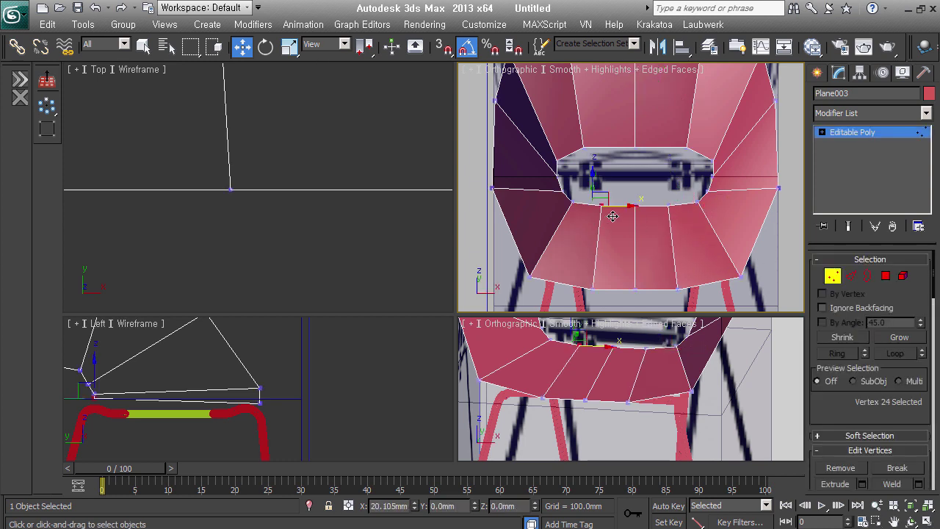
pyautogui.keyDown('alt'); pyautogui.moveTo(633, 240); pyautogui.dragTo(673, 237, button='middle'); pyautogui.keyUp('alt')
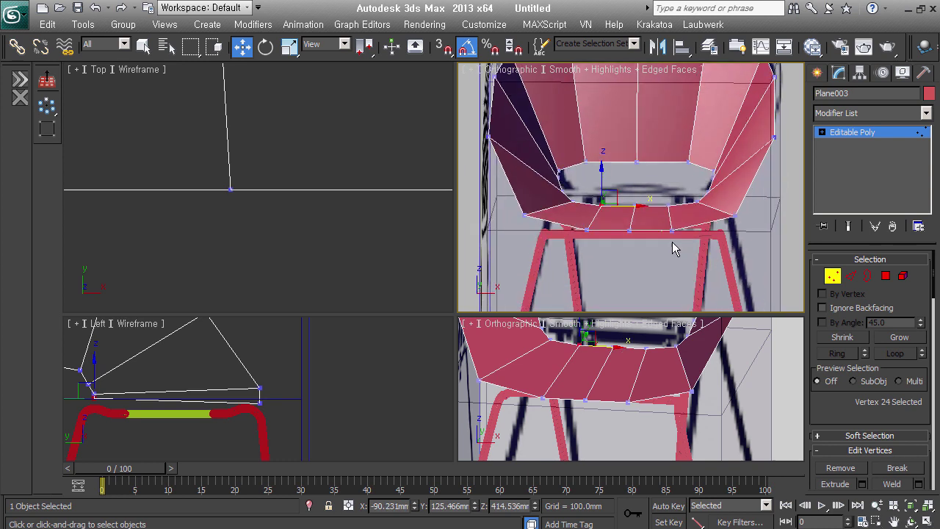
# Step: Lower the upper-left and top-right rim vertices slightly
pyautogui.click(740, 210)
pyautogui.click(527, 209)
pyautogui.keyDown('alt'); pyautogui.moveTo(672, 227); pyautogui.dragTo(668, 225, button='middle'); pyautogui.keyUp('alt')
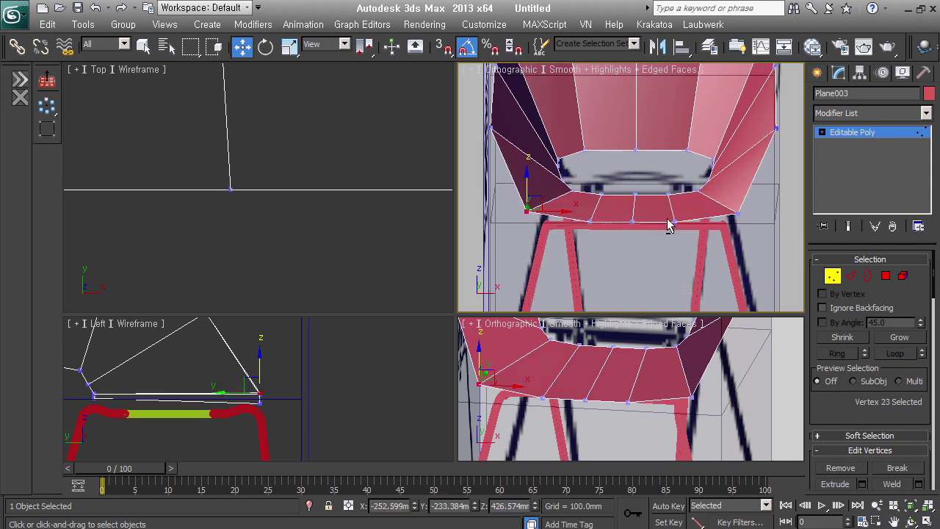
pyautogui.click(492, 127)
pyautogui.moveTo(508, 119); pyautogui.dragTo(524, 132)
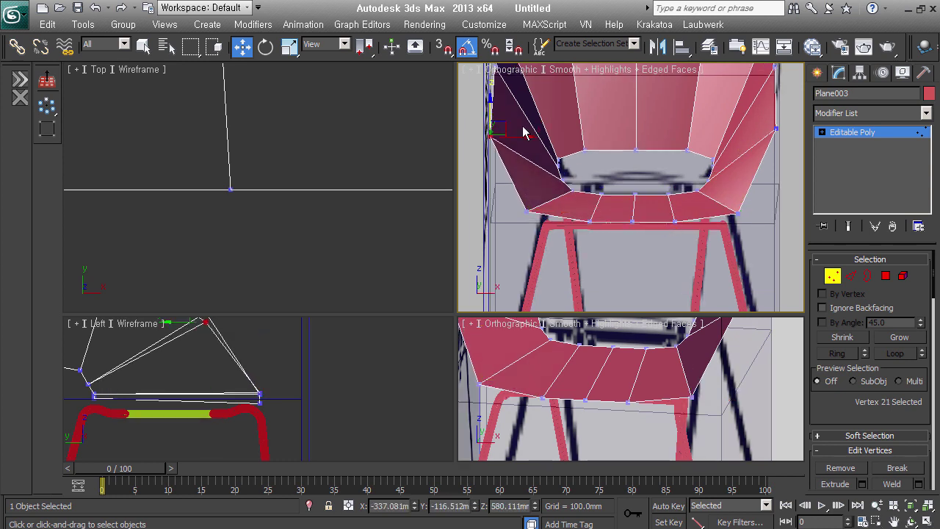
pyautogui.click(777, 131)
pyautogui.moveTo(752, 147)
pyautogui.keyDown('alt'); pyautogui.mouseDown(button='middle')
pyautogui.moveTo(731, 233)
pyautogui.moveTo(638, 217)
pyautogui.mouseUp(button='middle'); pyautogui.keyUp('alt')
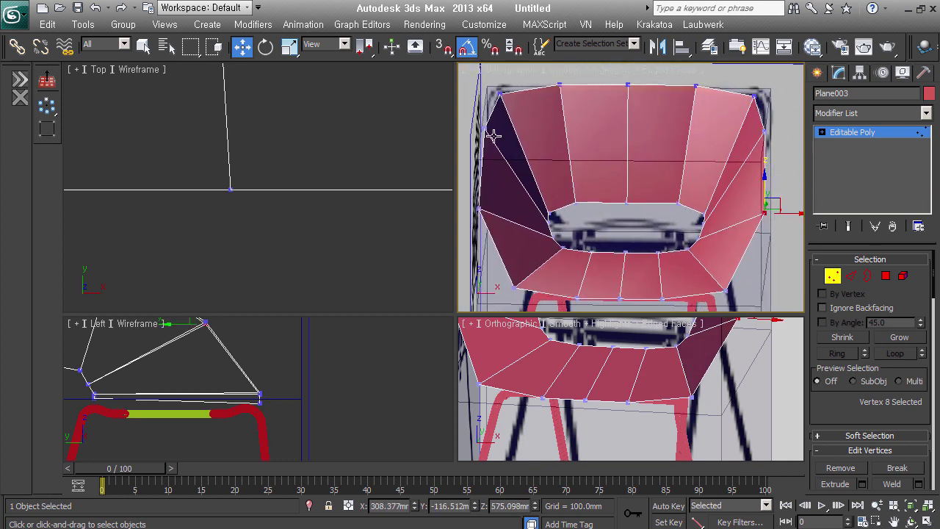
pyautogui.moveTo(766, 103); pyautogui.dragTo(776, 145)
pyautogui.moveTo(777, 146)
pyautogui.keyDown('alt'); pyautogui.mouseDown(button='middle')
pyautogui.moveTo(699, 193)
pyautogui.moveTo(733, 217)
pyautogui.mouseUp(button='middle'); pyautogui.keyUp('alt')
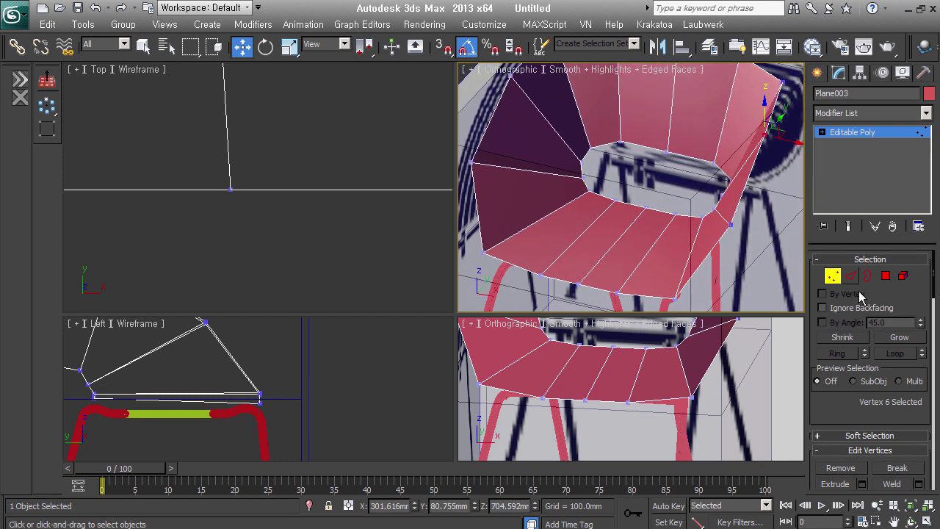
# Step: Briefly try the Cut tool, then nudge an upper-rim vertex slightly left
pyautogui.hotkey('alt', 'c')
pyautogui.click(636, 243)
pyautogui.keyDown('alt'); pyautogui.moveTo(680, 227); pyautogui.dragTo(673, 215, button='middle'); pyautogui.keyUp('alt')
pyautogui.rightClick(672, 214)
pyautogui.click(665, 198)
pyautogui.moveTo(699, 210); pyautogui.dragTo(695, 211)
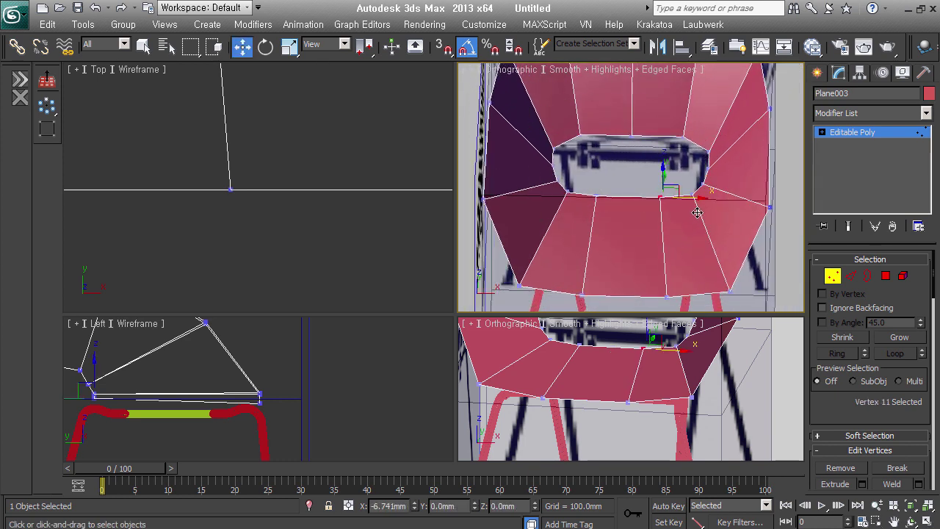
pyautogui.click(609, 203)
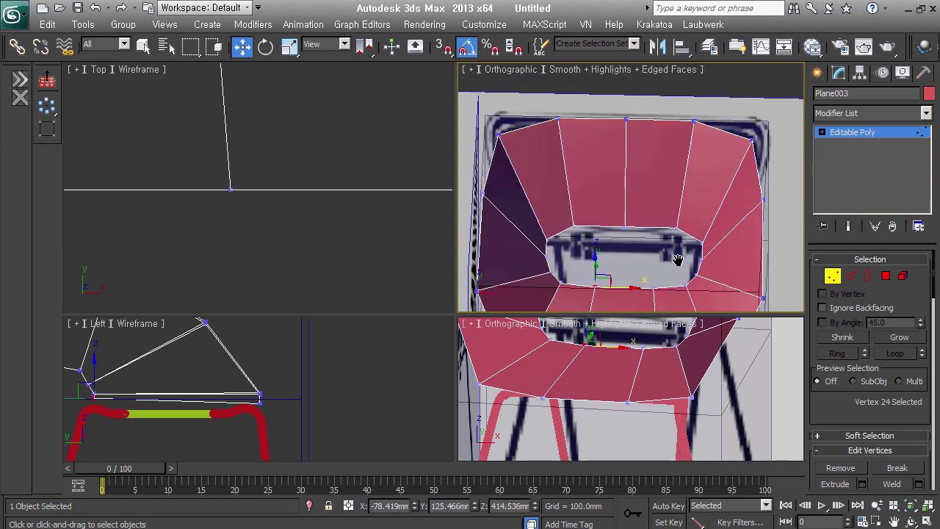
pyautogui.keyDown('alt'); pyautogui.moveTo(613, 205); pyautogui.dragTo(636, 252, button='middle'); pyautogui.keyUp('alt')
# Step: Shift a seat-rim edge slightly along Y
pyautogui.click(851, 276)
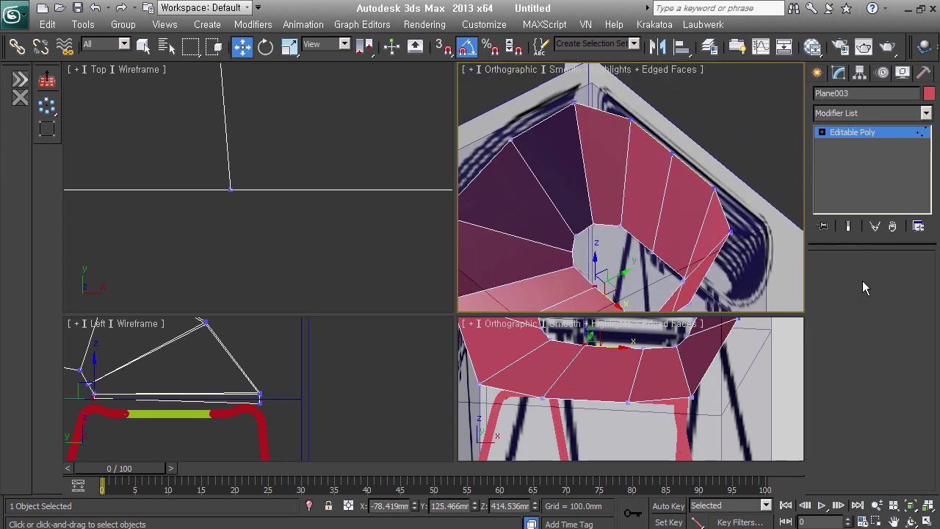
pyautogui.click(676, 199)
pyautogui.keyDown('alt'); pyautogui.moveTo(676, 200); pyautogui.dragTo(691, 214, button='middle'); pyautogui.keyUp('alt')
pyautogui.moveTo(691, 214); pyautogui.dragTo(719, 208)
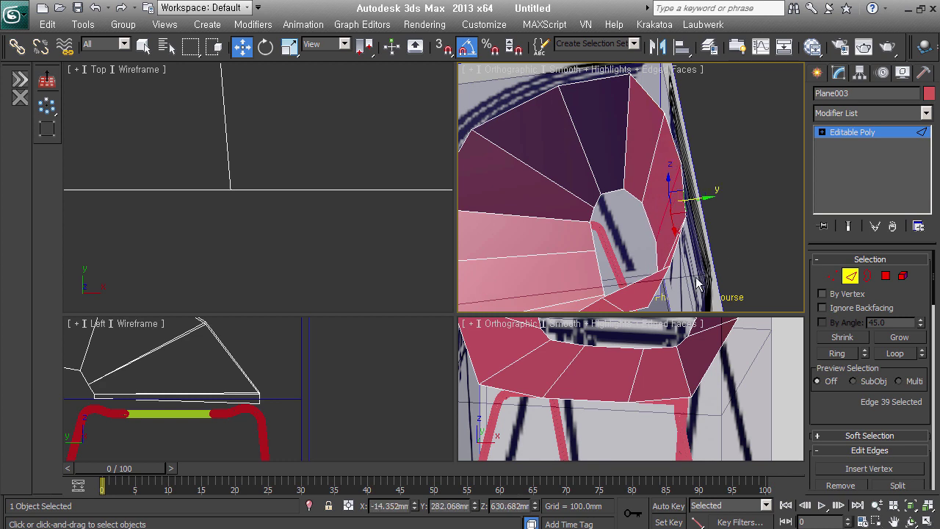
pyautogui.keyDown('alt'); pyautogui.moveTo(697, 284); pyautogui.dragTo(725, 275, button='middle'); pyautogui.keyUp('alt')
pyautogui.keyDown('alt'); pyautogui.moveTo(784, 275); pyautogui.dragTo(711, 204, button='middle'); pyautogui.keyUp('alt')
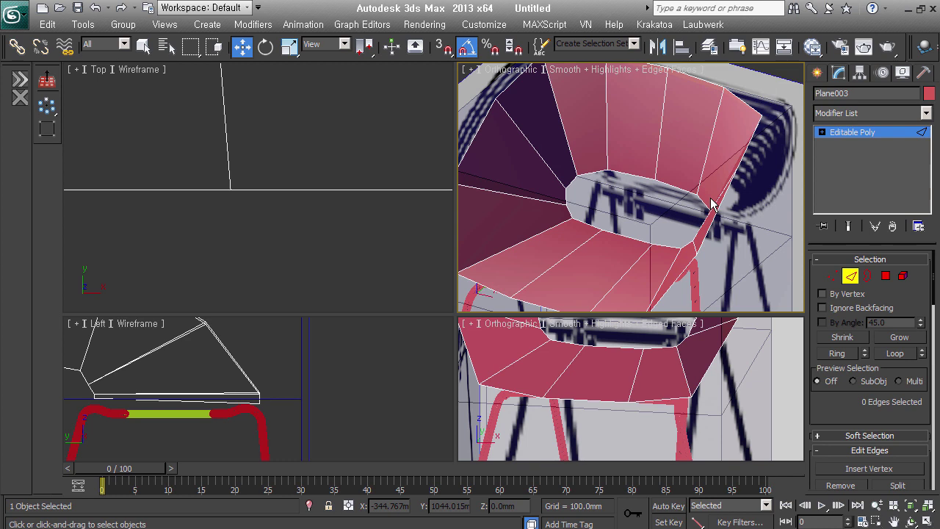
# Step: Insert a new edge loop around the middle of the seat shell with Swift Loop
pyautogui.hotkey('alt', 'shift', 'w')
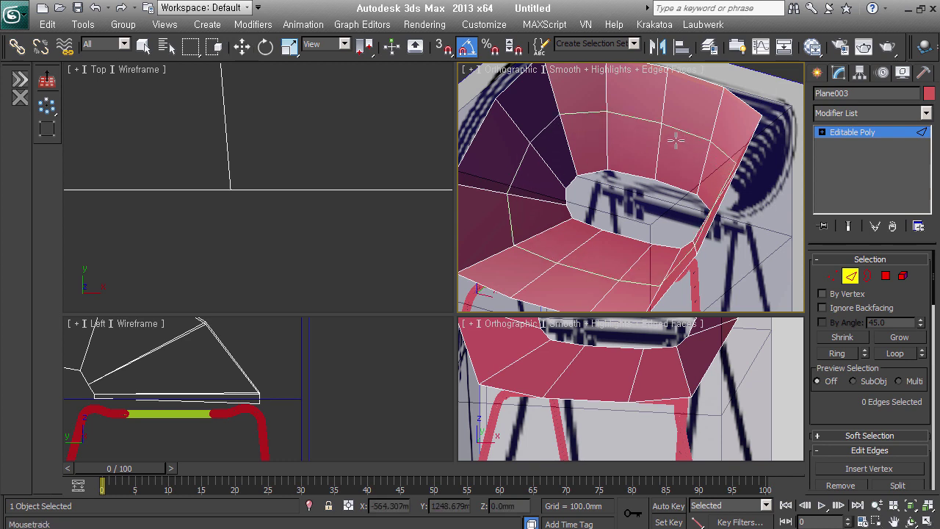
pyautogui.click(676, 141)
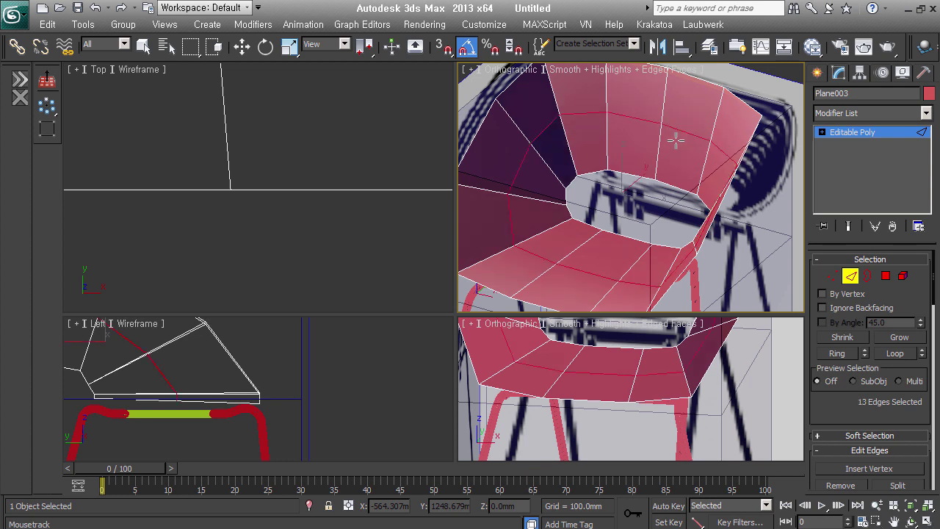
pyautogui.keyDown('alt'); pyautogui.moveTo(723, 219); pyautogui.dragTo(633, 178, button='middle'); pyautogui.keyUp('alt')
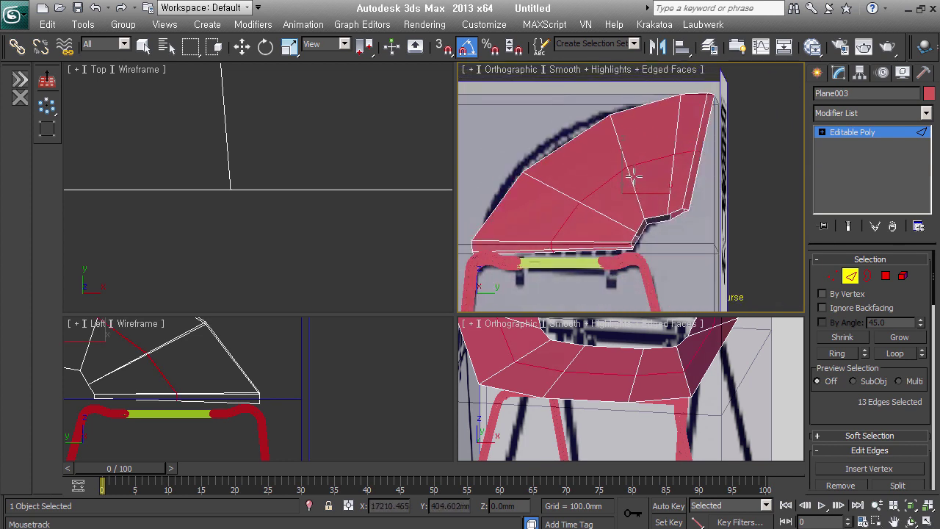
pyautogui.moveTo(690, 177)
pyautogui.keyDown('alt'); pyautogui.mouseDown(button='middle')
pyautogui.moveTo(711, 184)
pyautogui.moveTo(661, 235)
pyautogui.mouseUp(button='middle'); pyautogui.keyUp('alt')
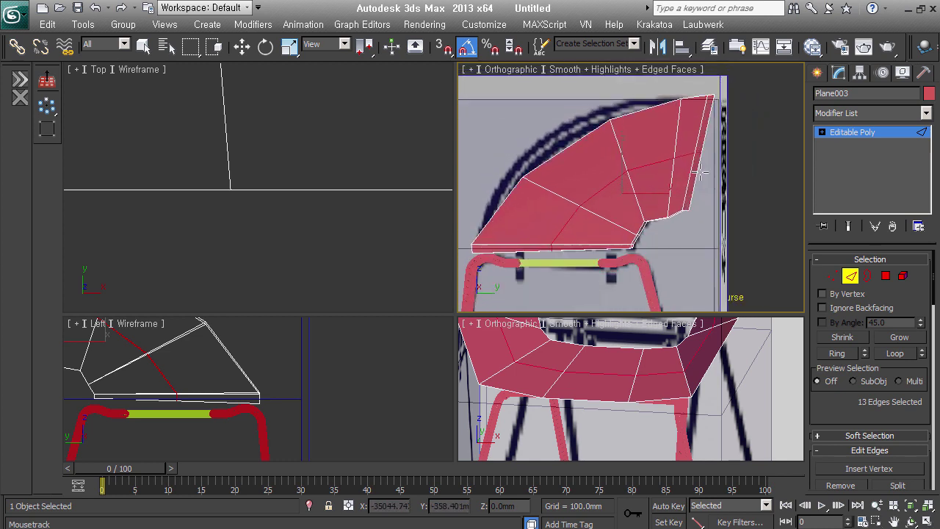
# Step: With see-through on, slide the side part of the new loop and two back edges left in Right view
pyautogui.press('w')
pyautogui.moveTo(516, 162); pyautogui.dragTo(543, 155)
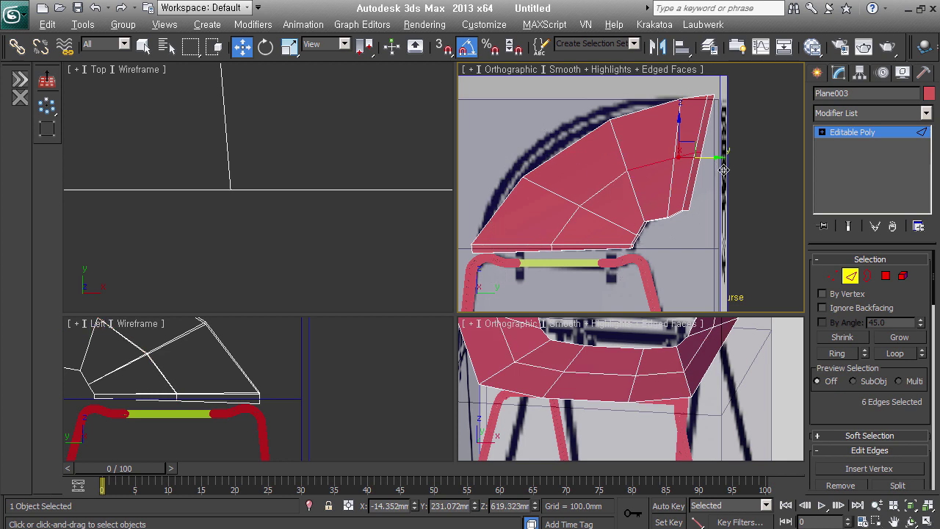
pyautogui.hotkey('alt', 'x')
pyautogui.moveTo(726, 173); pyautogui.dragTo(728, 196, button='middle')
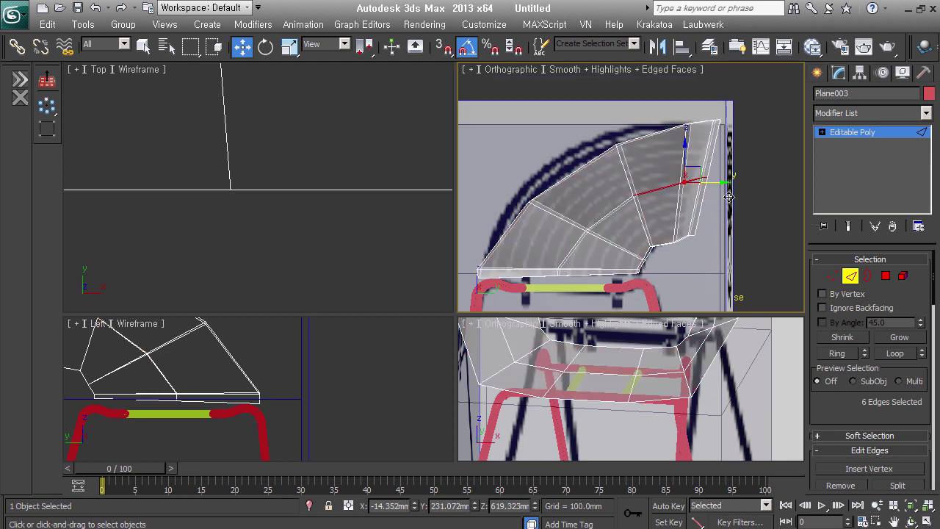
pyautogui.hotkey('shift', 'z')
pyautogui.hotkey('shift', 'z')
pyautogui.hotkey('shift', 'z')
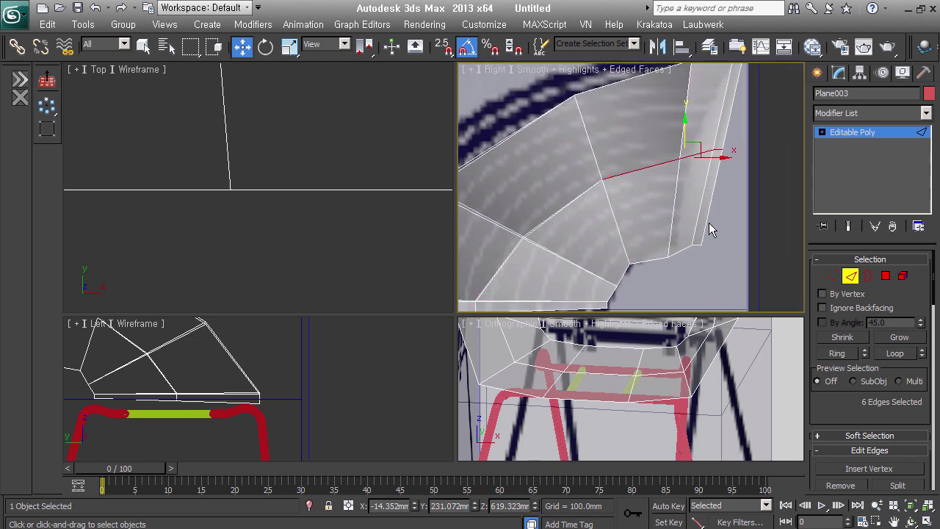
pyautogui.hotkey('shift', 'z')
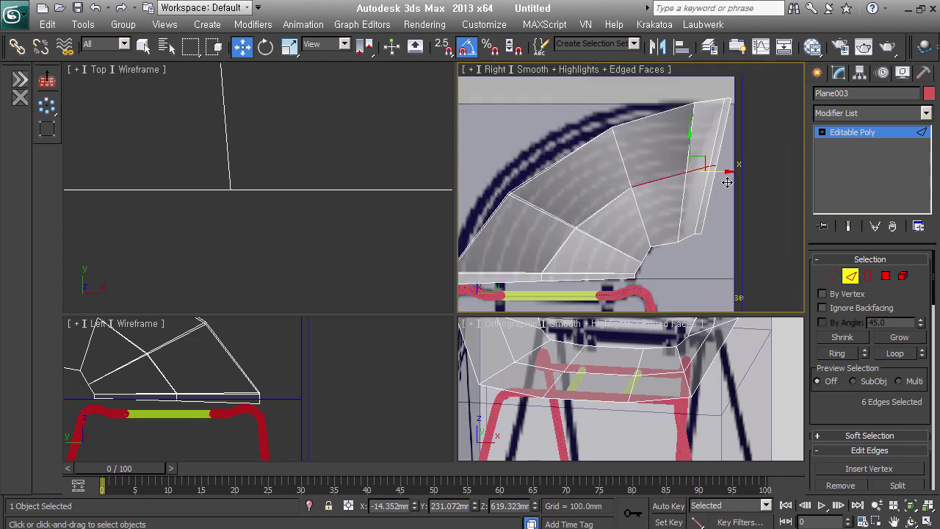
pyautogui.moveTo(727, 182); pyautogui.dragTo(718, 182)
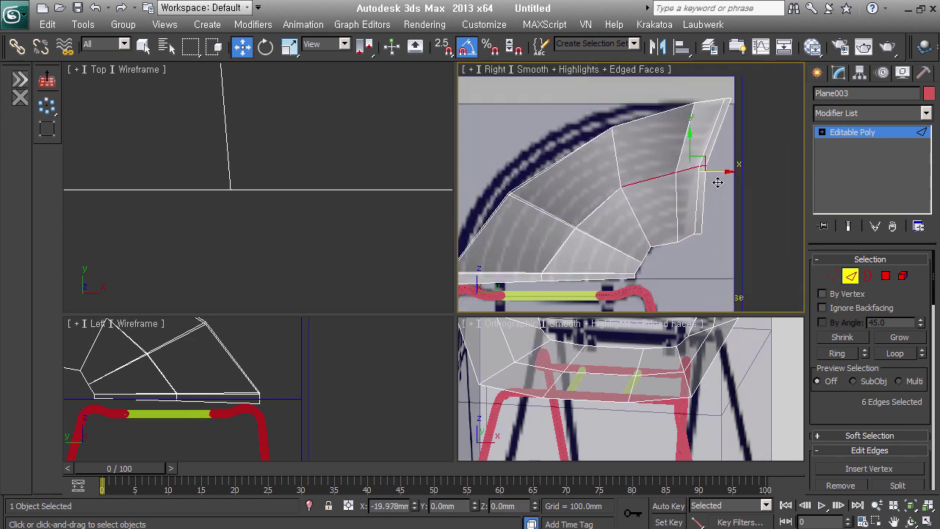
pyautogui.hotkey('shift', 'z')
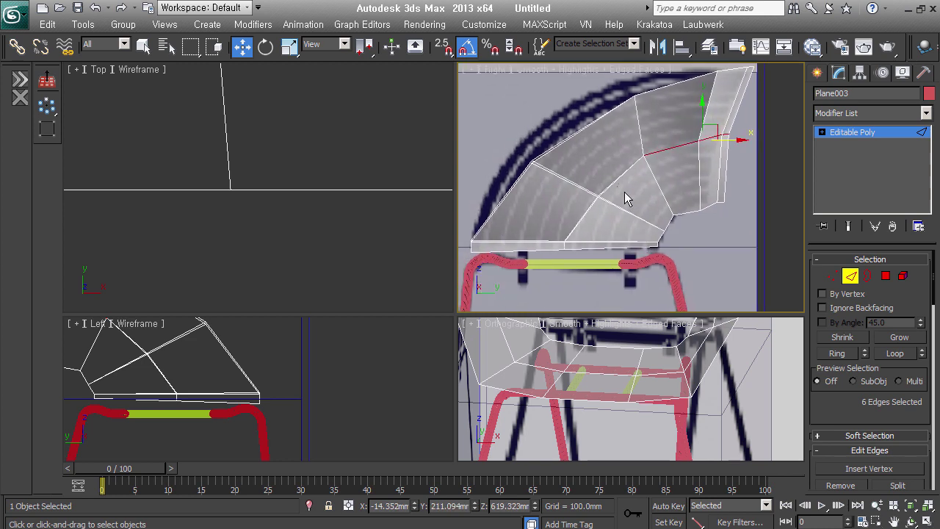
pyautogui.click(642, 181)
pyautogui.moveTo(641, 181); pyautogui.dragTo(638, 182)
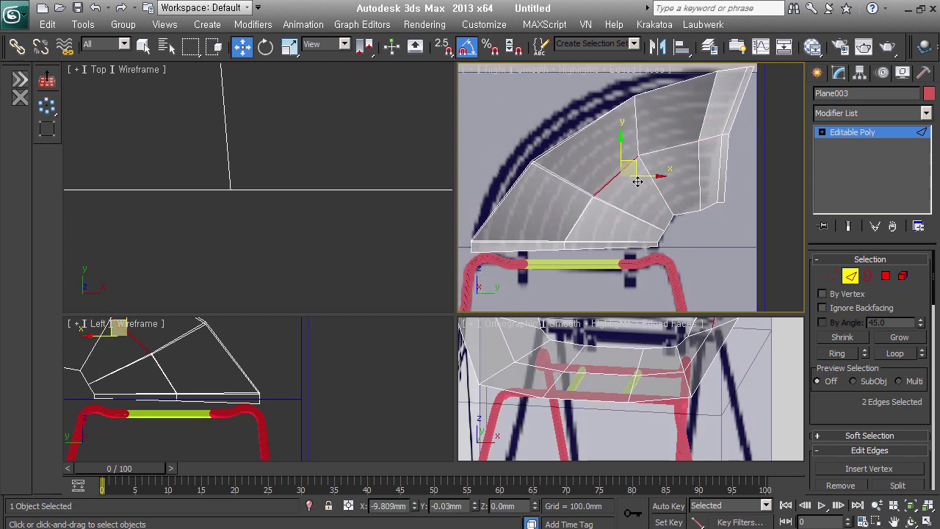
# Step: Select and then clear the seat's bottom and lower-back edge loops
pyautogui.moveTo(582, 239); pyautogui.dragTo(587, 224, button='middle')
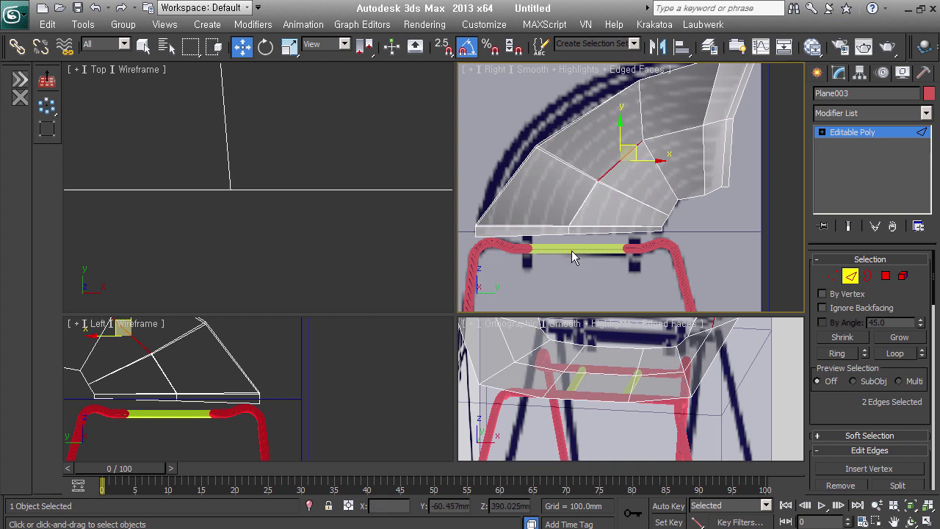
pyautogui.click(581, 225)
pyautogui.doubleClick(578, 222)
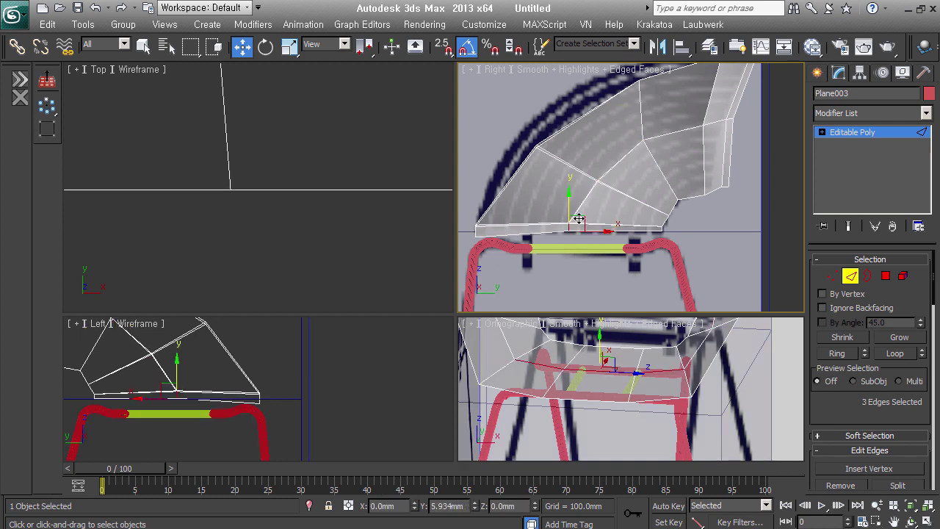
pyautogui.click(485, 263)
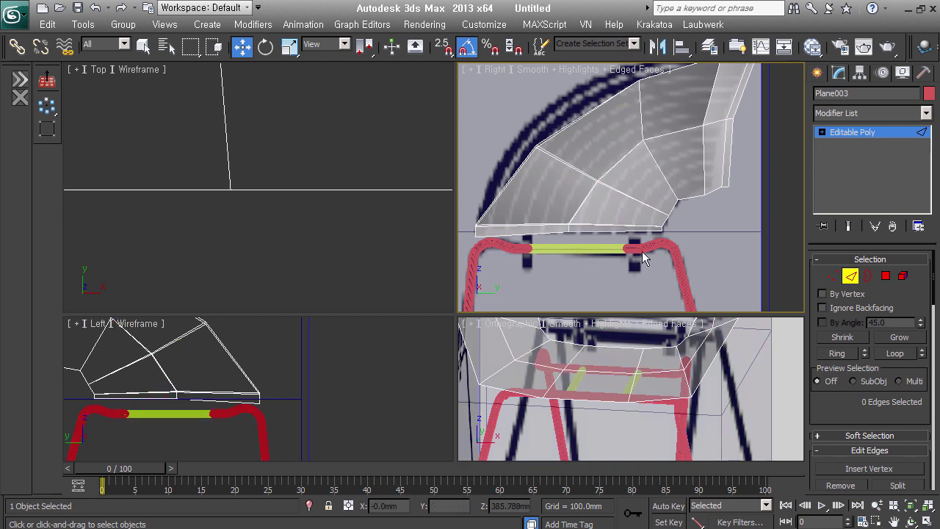
pyautogui.click(679, 234)
pyautogui.doubleClick(685, 226)
pyautogui.click(675, 217)
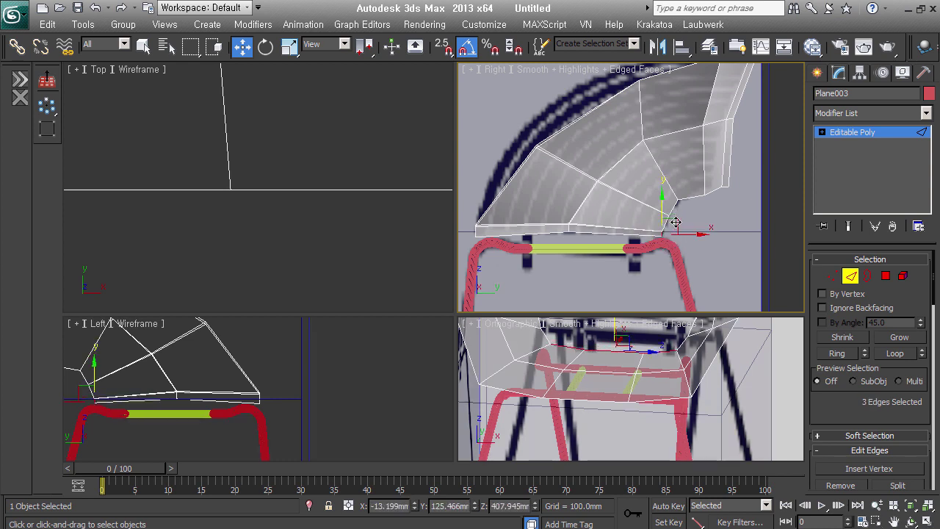
pyautogui.moveTo(718, 218); pyautogui.dragTo(712, 230, button='middle')
# Step: Select two vertices at the seat's back, then deselect them and view the whole chair
pyautogui.click(832, 276)
pyautogui.moveTo(713, 227)
pyautogui.mouseDown()
pyautogui.moveTo(695, 202)
pyautogui.moveTo(706, 200)
pyautogui.mouseUp()
pyautogui.click(712, 220)
pyautogui.scroll(-5, 598, 241)
pyautogui.moveTo(598, 241)
pyautogui.keyDown('alt'); pyautogui.mouseDown(button='middle')
pyautogui.moveTo(730, 276)
pyautogui.moveTo(723, 274)
pyautogui.mouseUp(button='middle'); pyautogui.keyUp('alt')
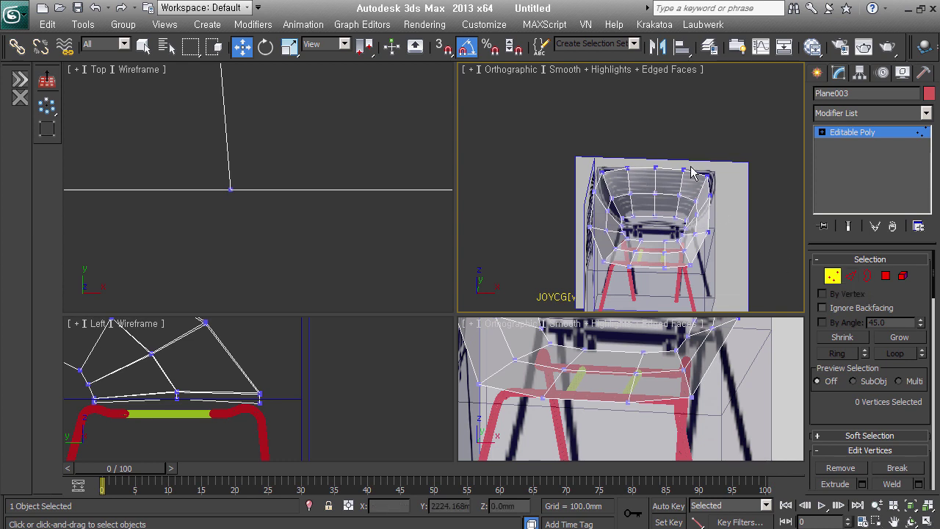
# Step: Add TurboSmooth to the seat shell and set its Iterations to 3
pyautogui.moveTo(737, 247)
pyautogui.keyDown('alt'); pyautogui.mouseDown(button='middle')
pyautogui.moveTo(685, 226)
pyautogui.moveTo(694, 220)
pyautogui.mouseUp(button='middle'); pyautogui.keyUp('alt')
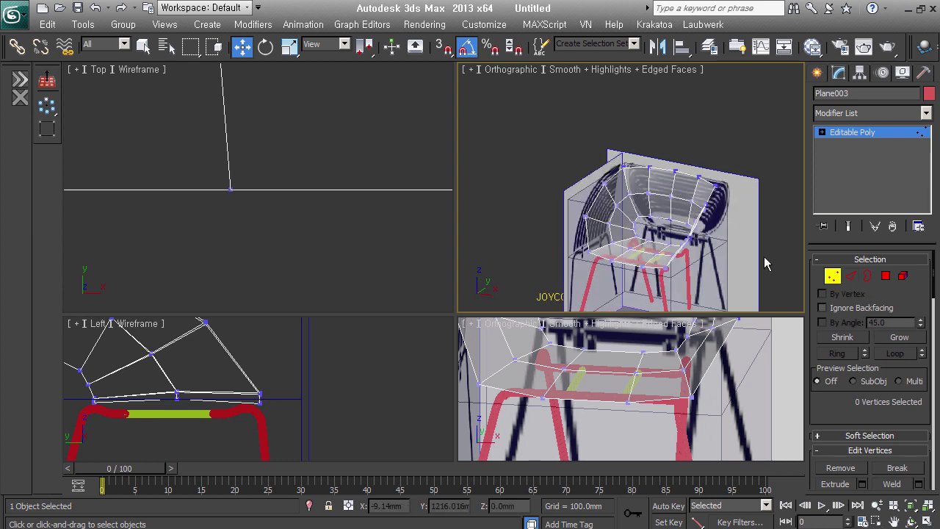
pyautogui.click(832, 276)
pyautogui.scroll(3, 690, 211)
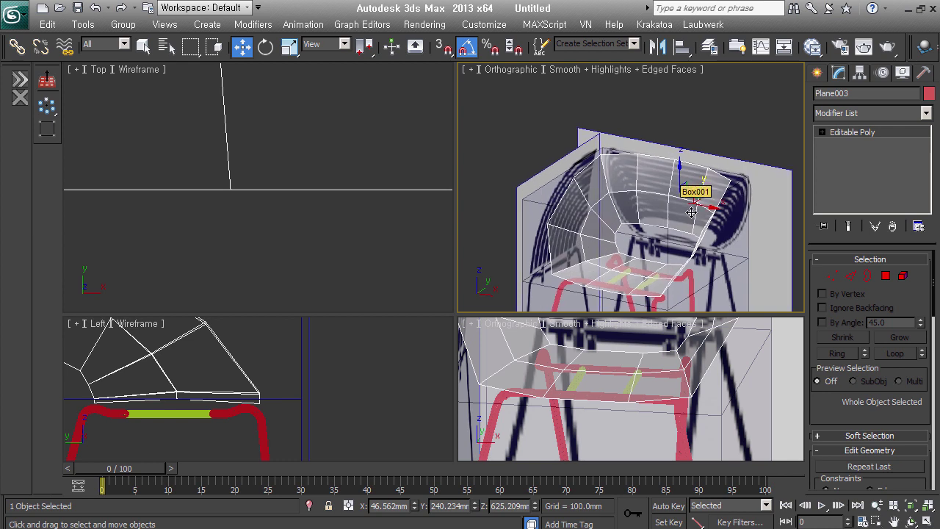
pyautogui.hotkey('ctrl', 't')
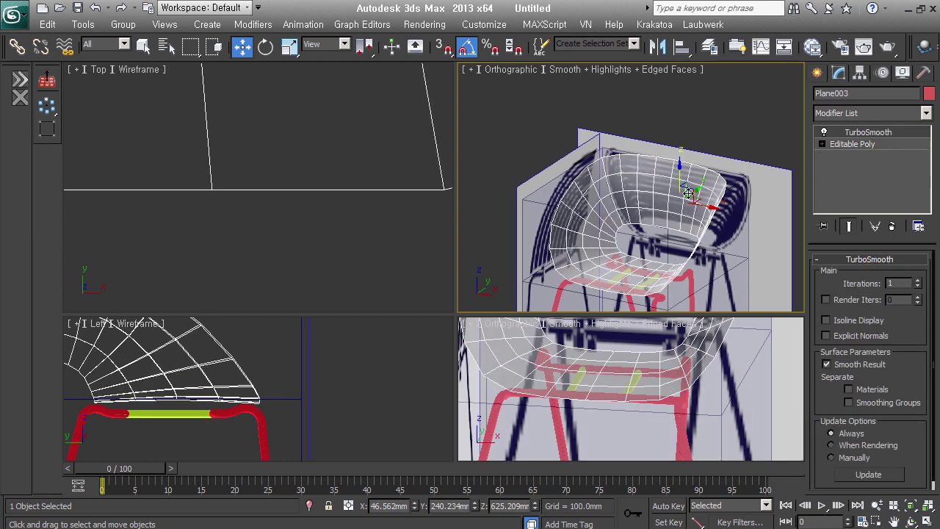
pyautogui.click(917, 280)
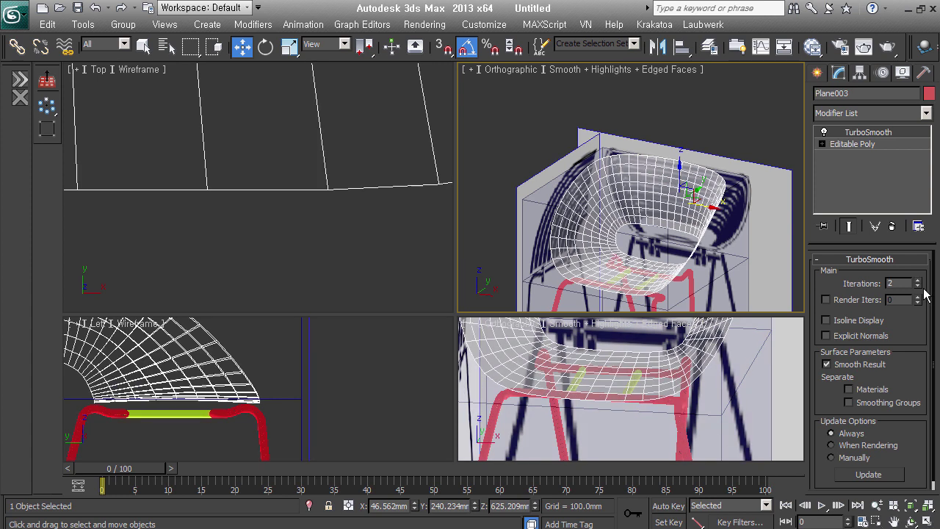
pyautogui.click(917, 281)
pyautogui.moveTo(695, 222)
pyautogui.keyDown('alt'); pyautogui.mouseDown(button='middle')
pyautogui.moveTo(733, 223)
pyautogui.moveTo(697, 220)
pyautogui.moveTo(743, 194)
pyautogui.mouseUp(button='middle'); pyautogui.keyUp('alt')
pyautogui.scroll(3, 743, 195)
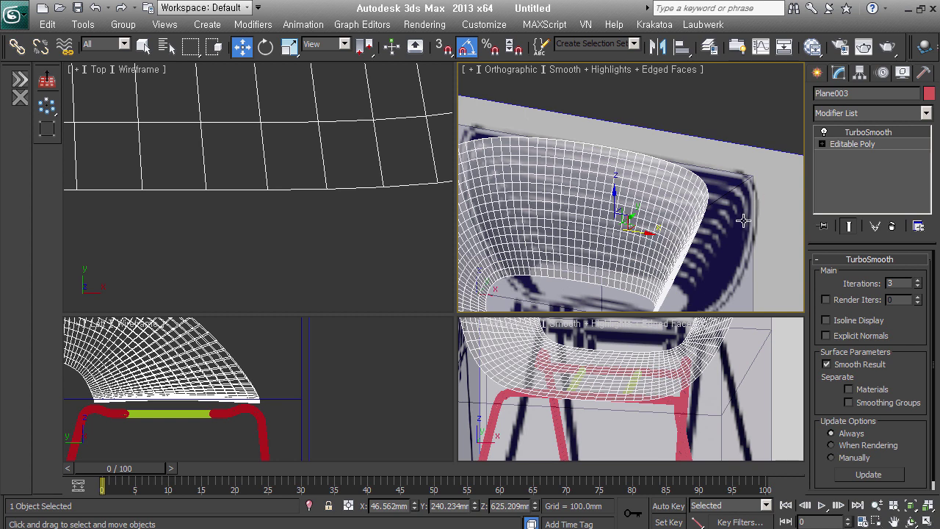
pyautogui.moveTo(688, 208); pyautogui.dragTo(705, 211, button='middle')
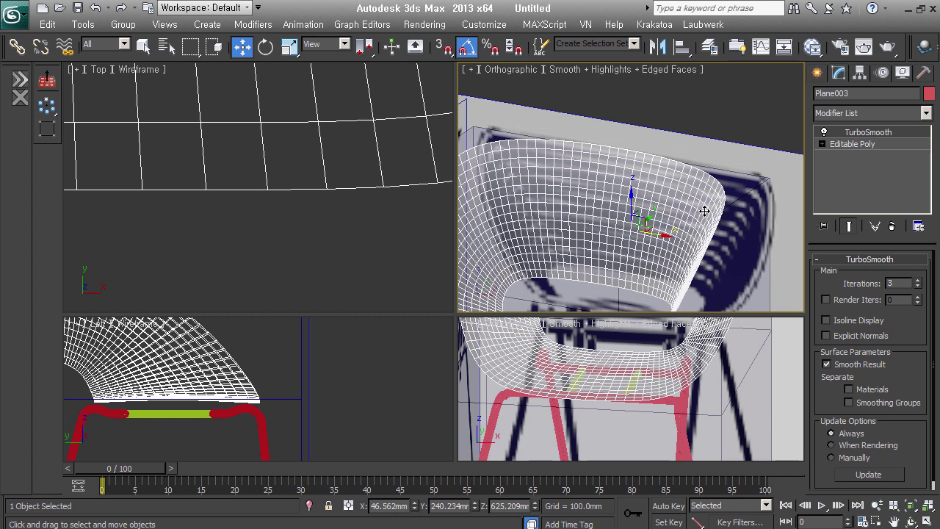
# Step: Add an Edit Poly modifier above TurboSmooth and pick one seat-shell edge at Edge level
pyautogui.hotkey('alt', 'e')
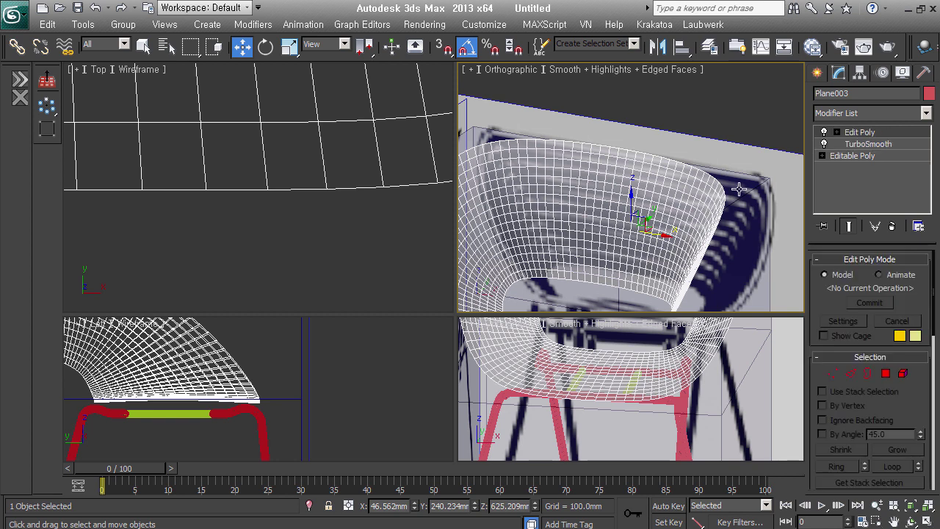
pyautogui.press('2')
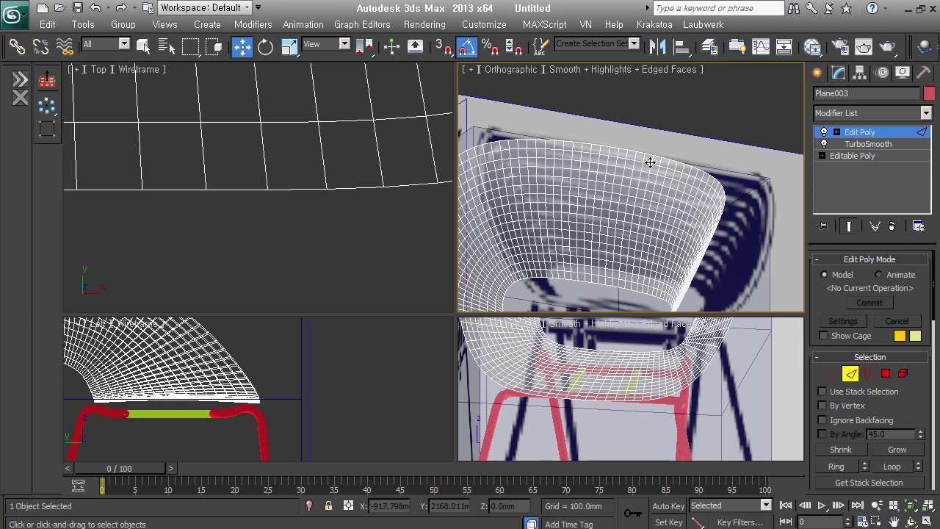
pyautogui.click(687, 254)
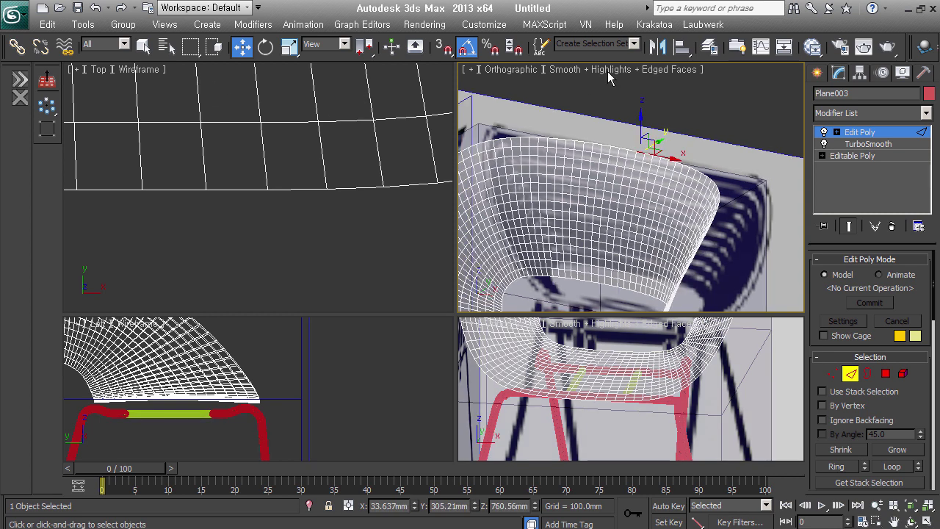
pyautogui.click(743, 49)
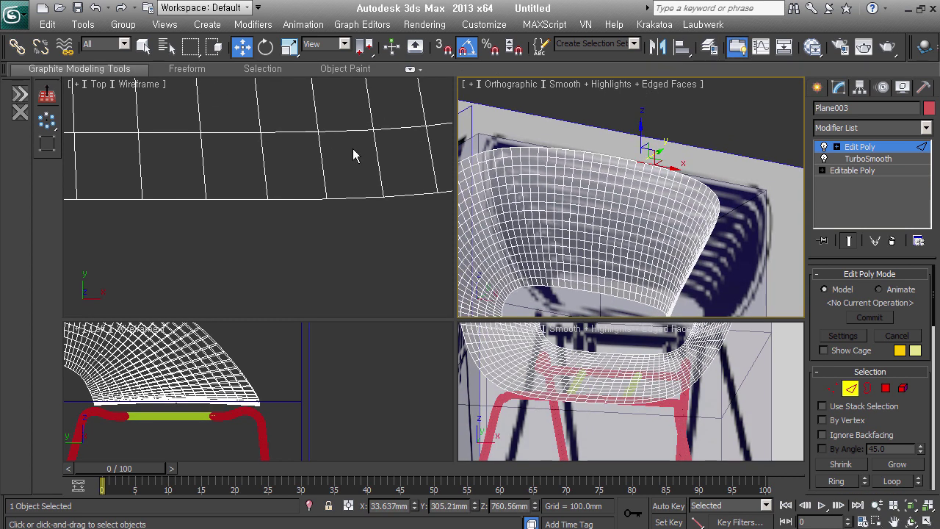
pyautogui.click(125, 71)
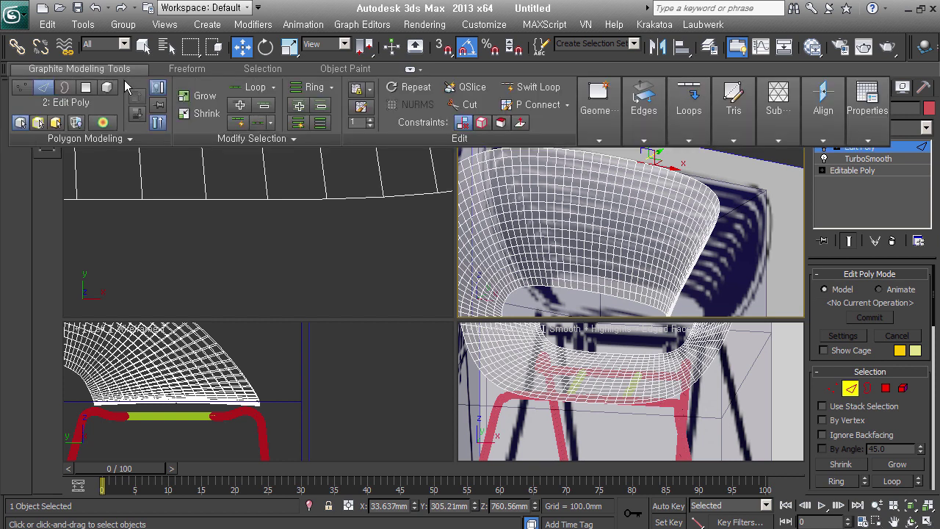
# Step: Grow the edge selection with Ring then Loop to get all 936 horizontal edge loops
pyautogui.hotkey('alt', 'l')
pyautogui.click(321, 123)
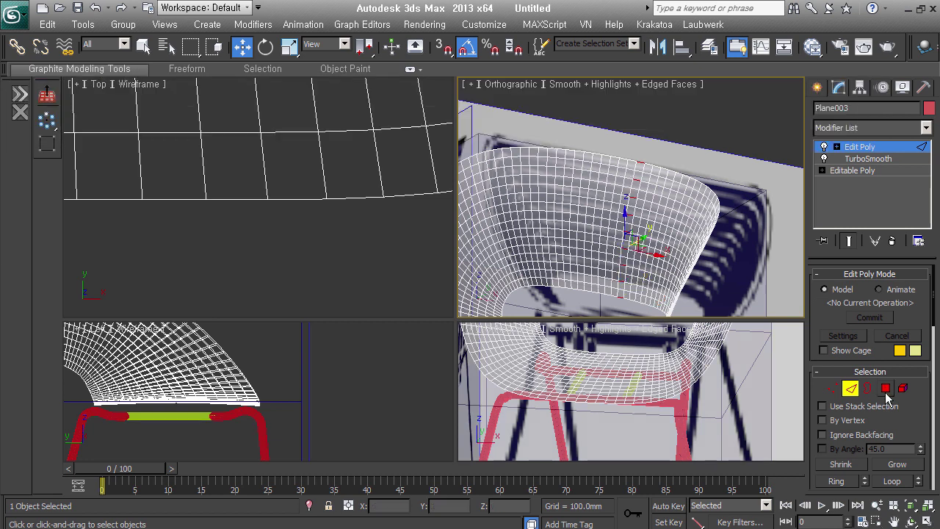
pyautogui.scroll(-2, 924, 439)
pyautogui.scroll(-3, 924, 434)
pyautogui.click(905, 415)
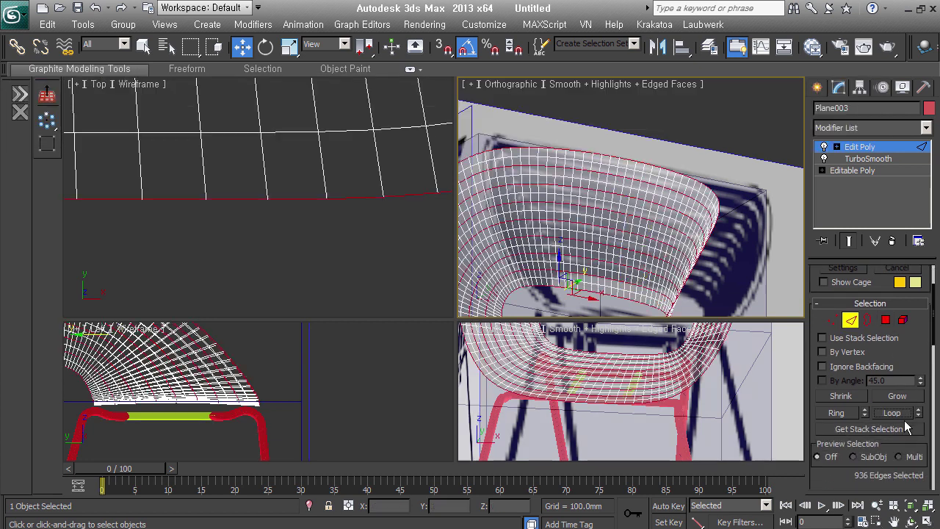
pyautogui.keyDown('alt'); pyautogui.moveTo(680, 248); pyautogui.dragTo(639, 255, button='middle'); pyautogui.keyUp('alt')
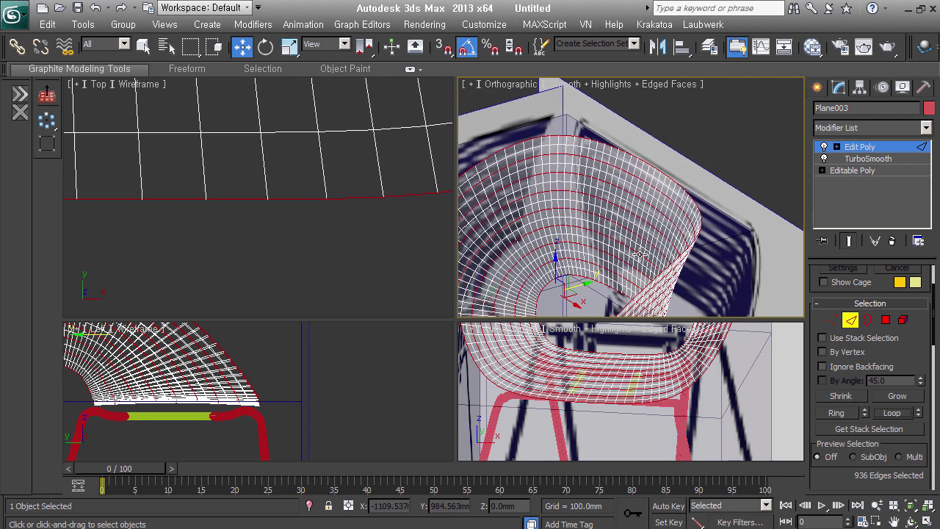
pyautogui.click(881, 128)
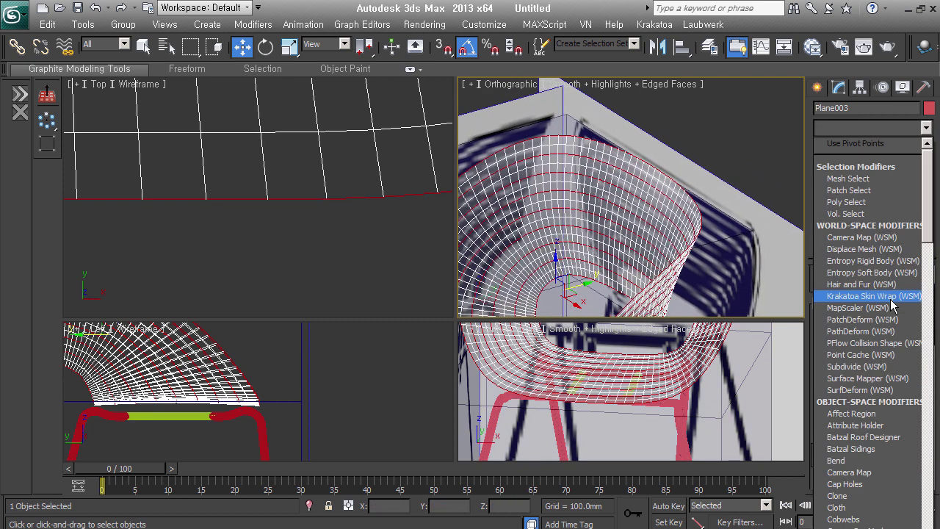
# Step: Add a Push modifier with Push Value -6.554mm to indent the selected loops into ribs
pyautogui.write('pu')
pyautogui.press('Return')
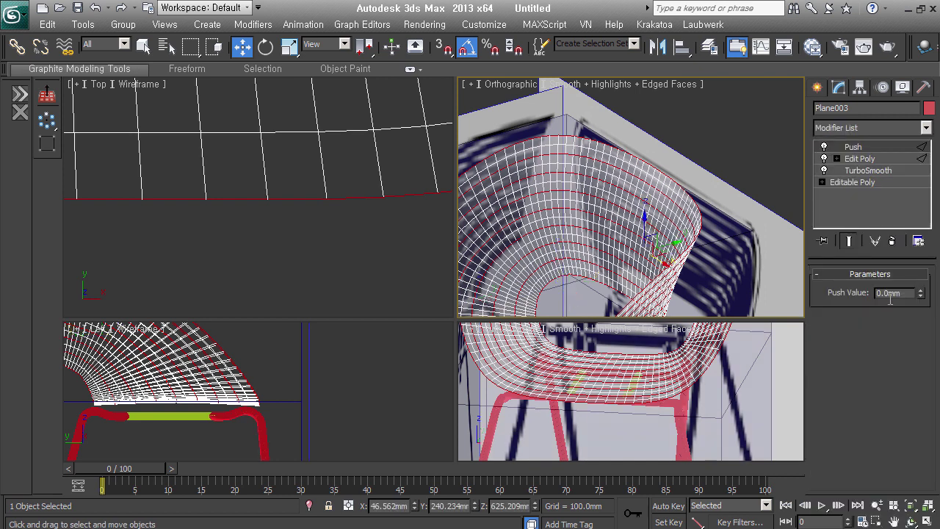
pyautogui.moveTo(920, 292); pyautogui.dragTo(932, 353)
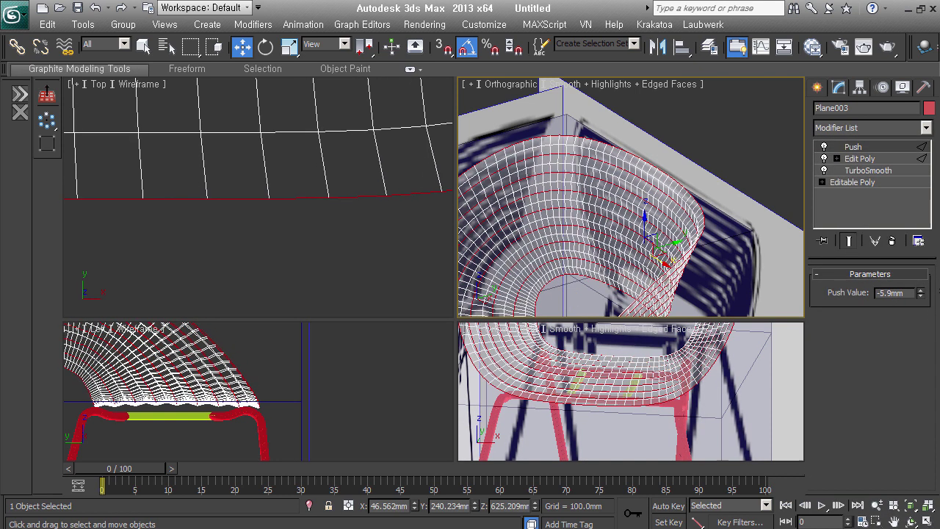
pyautogui.moveTo(644, 191)
pyautogui.keyDown('alt'); pyautogui.mouseDown(button='middle')
pyautogui.moveTo(726, 177)
pyautogui.moveTo(721, 170)
pyautogui.moveTo(704, 235)
pyautogui.mouseUp(button='middle'); pyautogui.keyUp('alt')
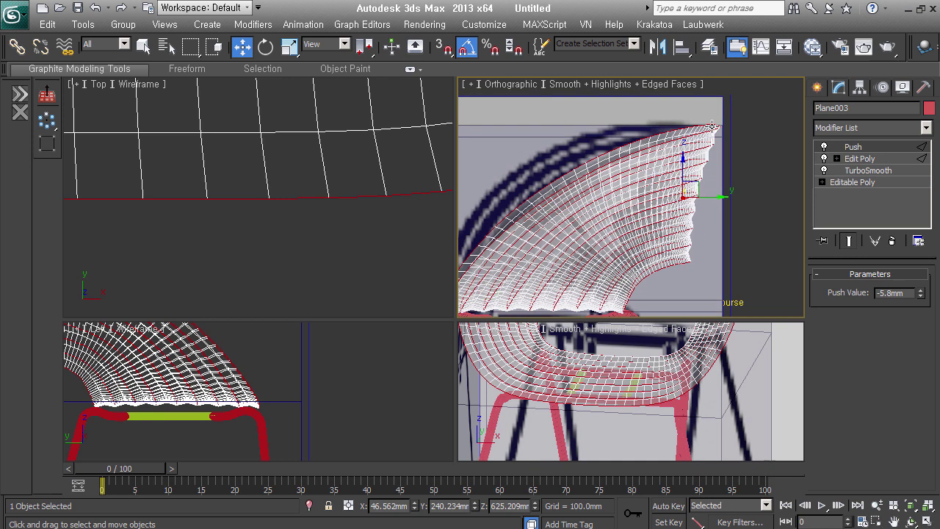
pyautogui.scroll(1, 713, 222)
pyautogui.scroll(1, 719, 223)
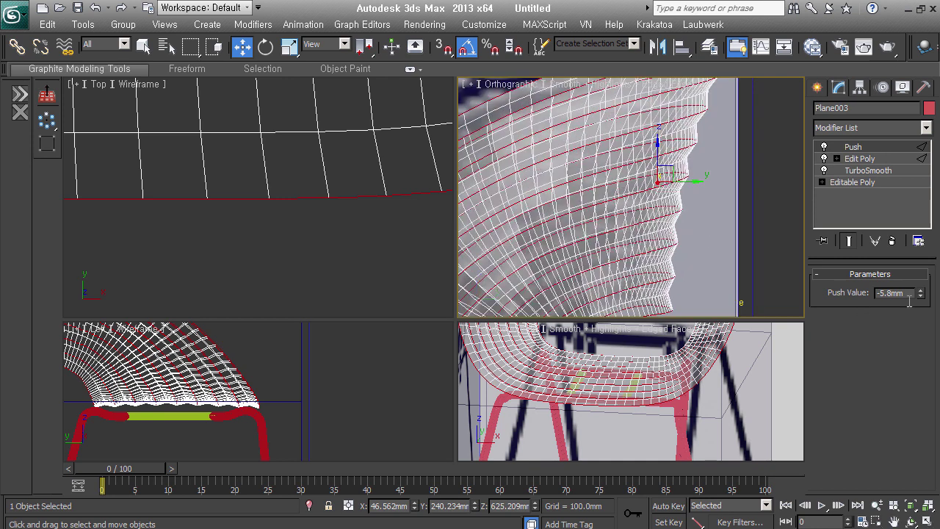
pyautogui.moveTo(920, 292)
pyautogui.mouseDown()
pyautogui.moveTo(935, 284)
pyautogui.moveTo(931, 314)
pyautogui.mouseUp()
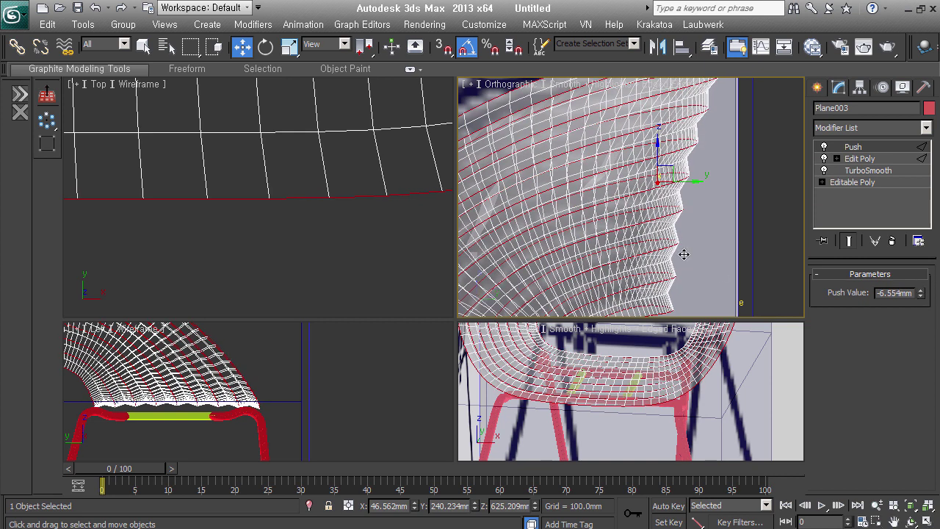
# Step: Stack another TurboSmooth modifier on top of the Push
pyautogui.scroll(-2, 631, 238)
pyautogui.keyDown('alt'); pyautogui.moveTo(631, 238); pyautogui.dragTo(698, 262, button='middle'); pyautogui.keyUp('alt')
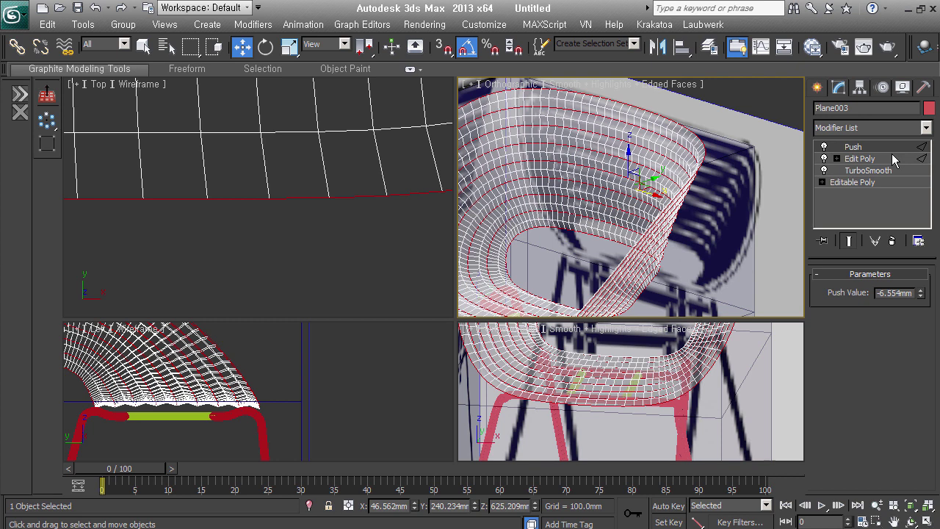
pyautogui.hotkey('ctrl', 't')
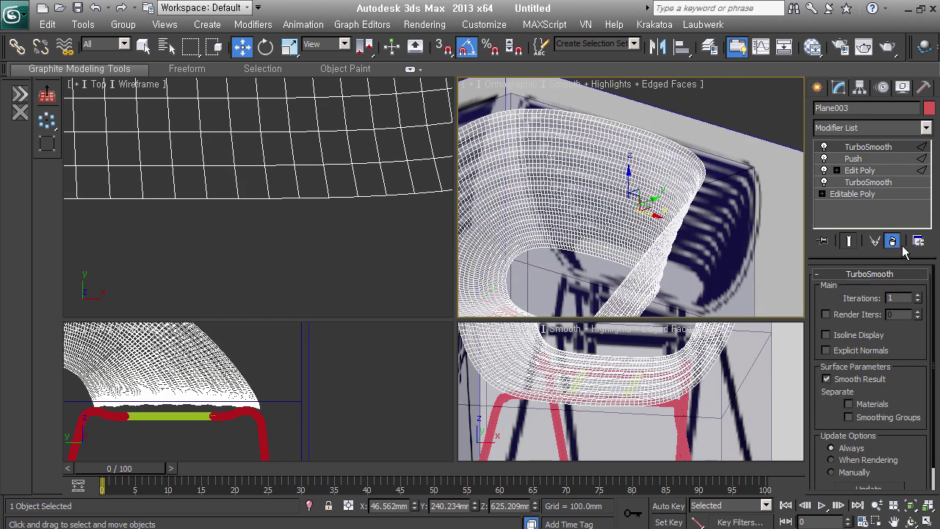
# Step: Replace the top TurboSmooth with a Shell modifier at 4.4mm Outer Amount
pyautogui.click(891, 241)
pyautogui.hotkey('ctrl', 'shift', 's')
pyautogui.scroll(2, 679, 218)
pyautogui.scroll(2, 680, 218)
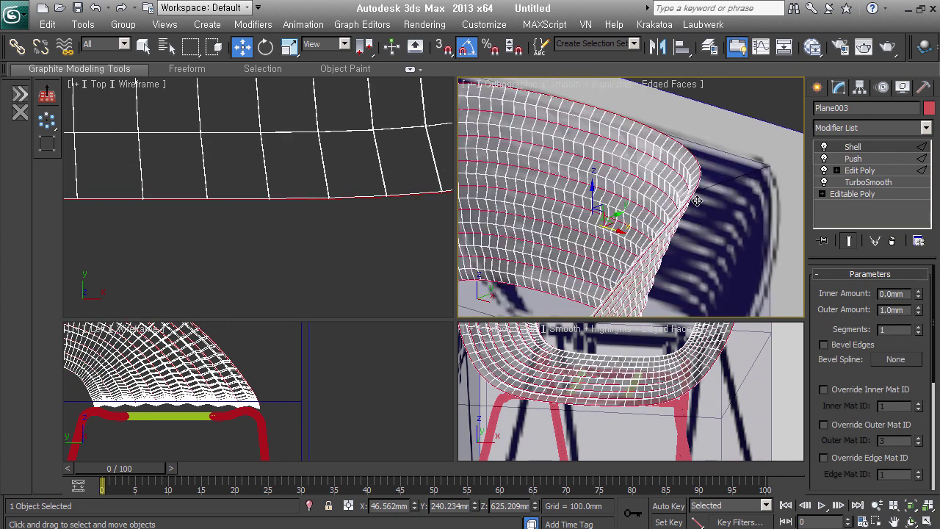
pyautogui.scroll(2, 690, 206)
pyautogui.moveTo(918, 310)
pyautogui.mouseDown()
pyautogui.moveTo(933, 298)
pyautogui.moveTo(927, 311)
pyautogui.mouseUp()
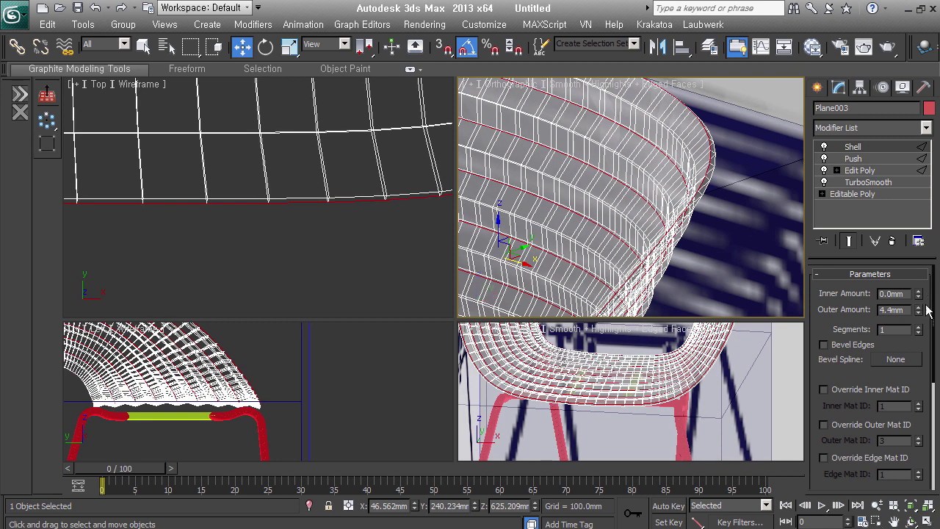
pyautogui.keyDown('alt'); pyautogui.moveTo(685, 223); pyautogui.dragTo(726, 208, button='middle'); pyautogui.keyUp('alt')
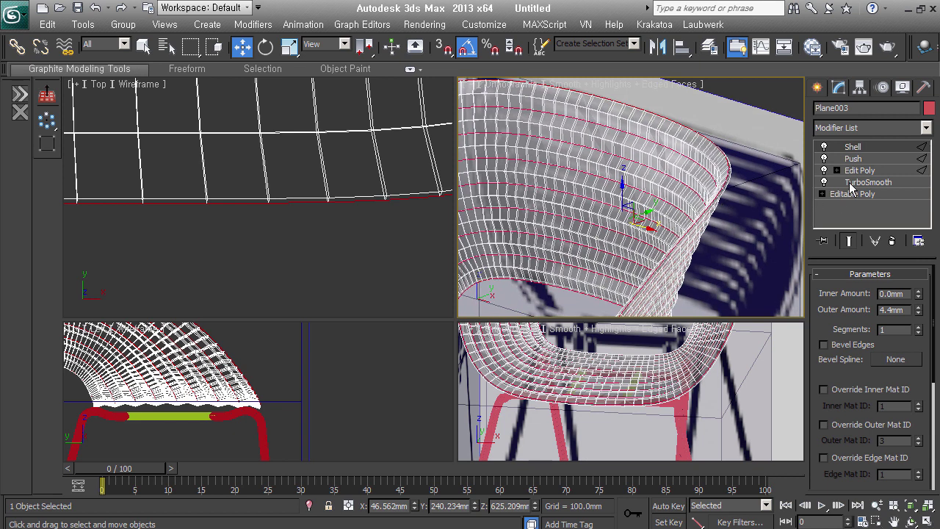
# Step: Add TurboSmooth above the Shell and show the viewport shaded without edged faces
pyautogui.moveTo(851, 188); pyautogui.dragTo(781, 221)
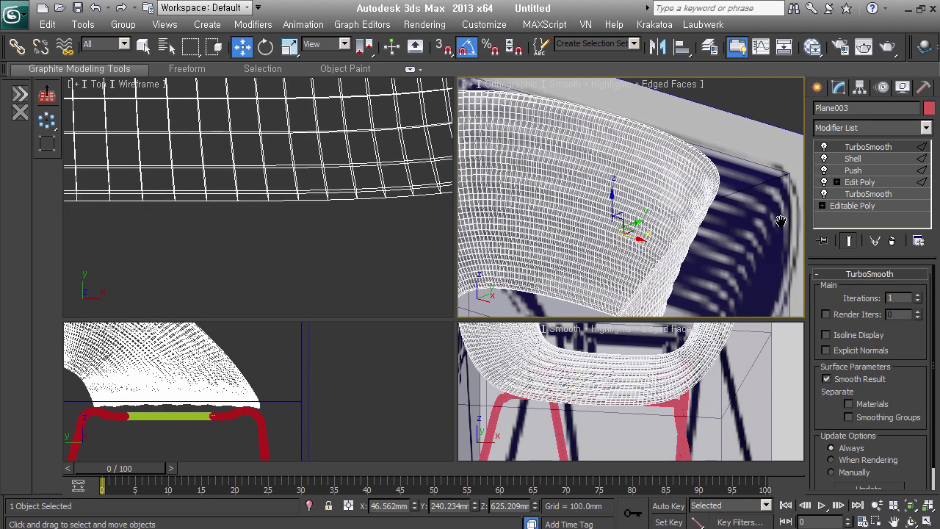
pyautogui.press('F3')
pyautogui.press('F3')
pyautogui.press('F4')
pyautogui.moveTo(750, 223)
pyautogui.keyDown('alt'); pyautogui.mouseDown(button='middle')
pyautogui.moveTo(774, 259)
pyautogui.moveTo(716, 232)
pyautogui.mouseUp(button='middle'); pyautogui.keyUp('alt')
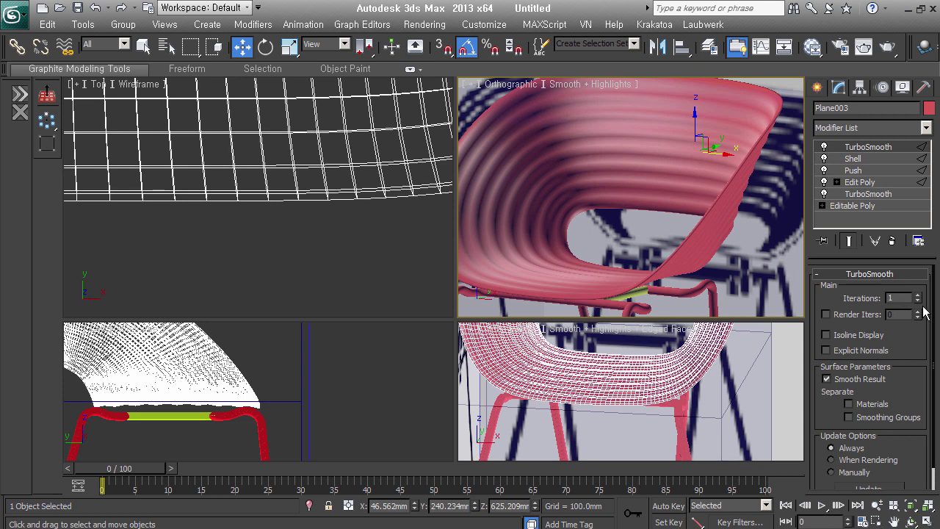
# Step: Inspect the shell from front and above, then from left and right side views zoomed to fit
pyautogui.keyDown('alt'); pyautogui.moveTo(683, 234); pyautogui.dragTo(703, 233, button='middle'); pyautogui.keyUp('alt')
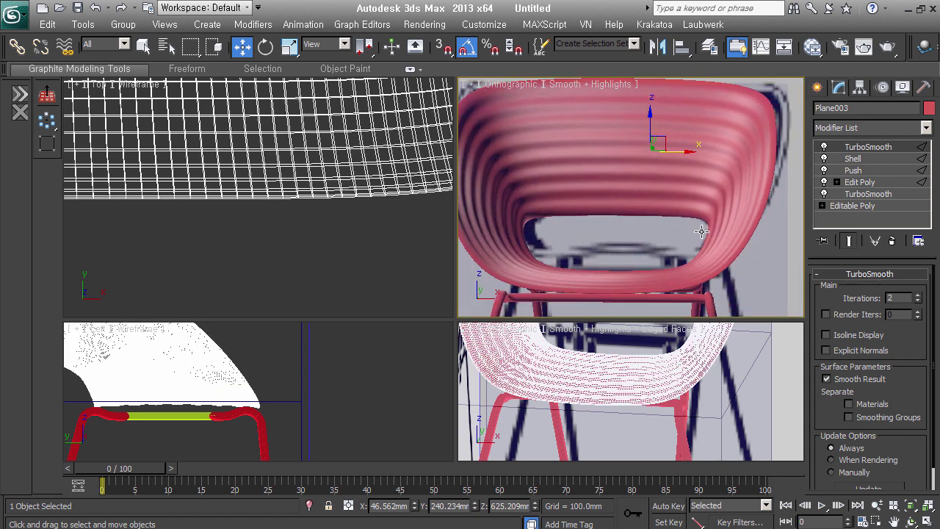
pyautogui.moveTo(703, 234)
pyautogui.keyDown('alt'); pyautogui.mouseDown(button='middle')
pyautogui.moveTo(634, 237)
pyautogui.moveTo(657, 256)
pyautogui.moveTo(646, 243)
pyautogui.moveTo(653, 234)
pyautogui.moveTo(663, 237)
pyautogui.moveTo(645, 253)
pyautogui.moveTo(559, 224)
pyautogui.moveTo(574, 168)
pyautogui.mouseUp(button='middle'); pyautogui.keyUp('alt')
pyautogui.press('l')
pyautogui.press('z')
pyautogui.press('r')
# Step: Select Shell in the stack and examine it over the seat rail in zoomed wireframe side view
pyautogui.moveTo(585, 213); pyautogui.dragTo(618, 208, button='middle')
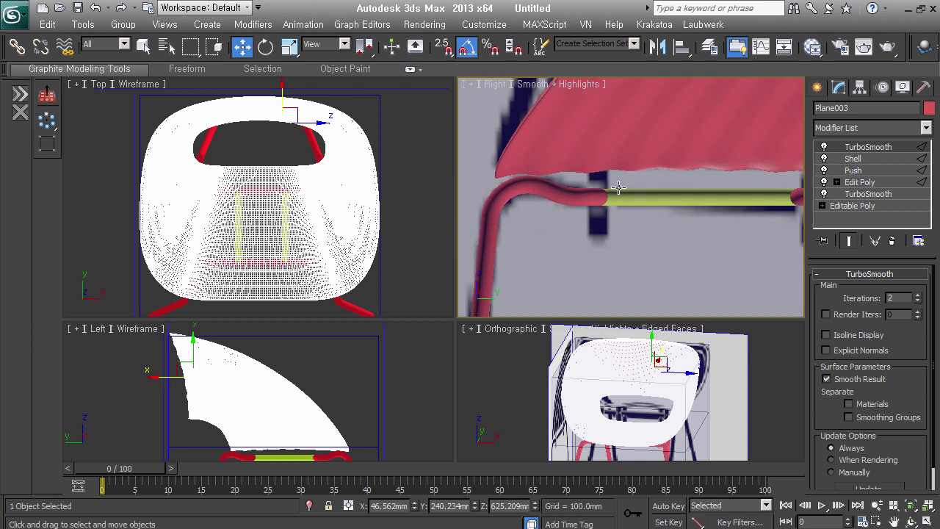
pyautogui.click(858, 159)
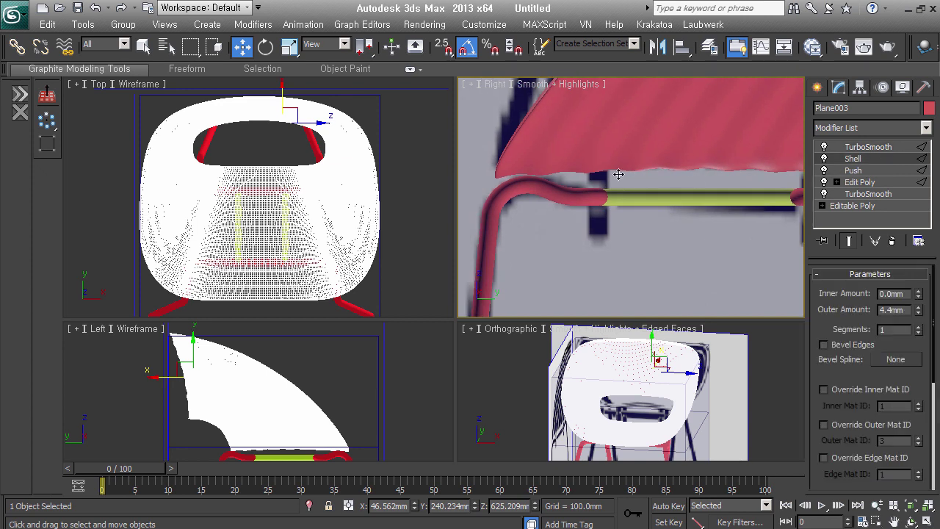
pyautogui.moveTo(619, 174); pyautogui.dragTo(616, 181, button='middle')
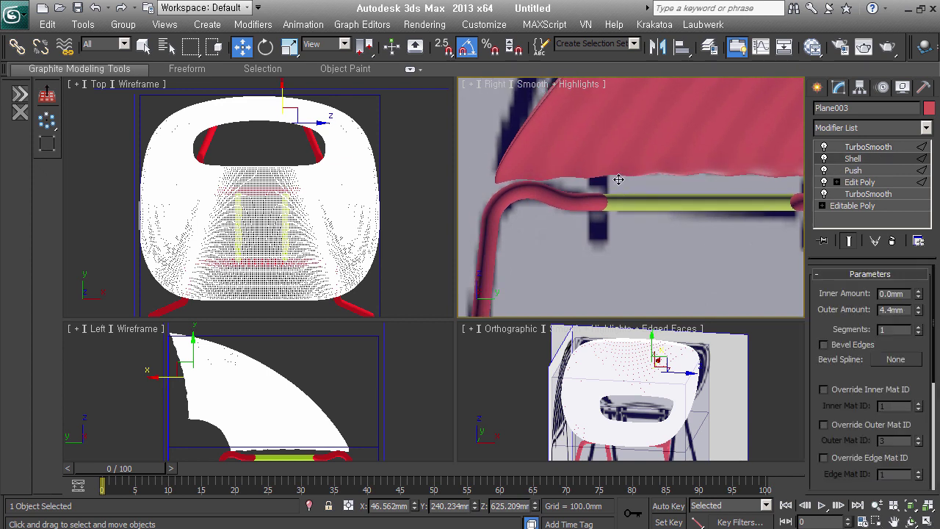
pyautogui.press('F3')
pyautogui.scroll(5, 614, 191)
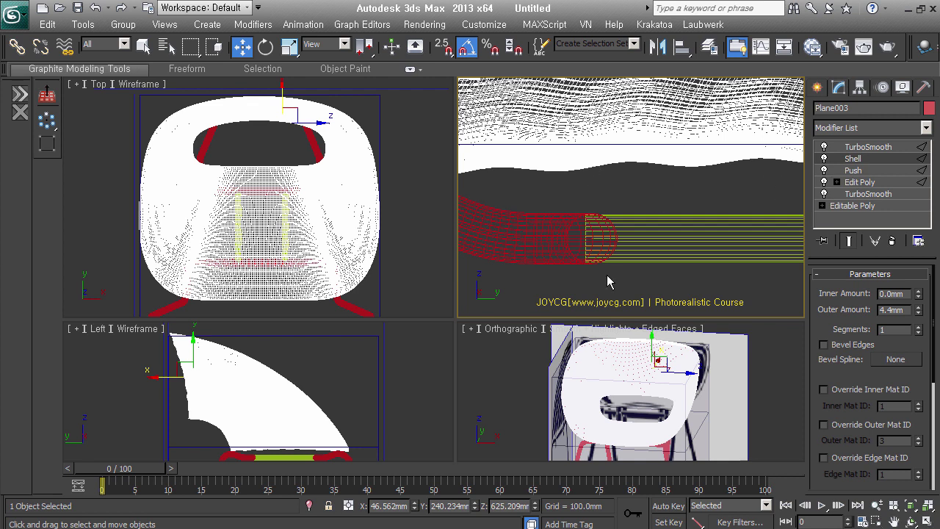
# Step: Draw Line003 straight down from the seat in the Right viewport and set its rendering sides to 8
pyautogui.click(819, 89)
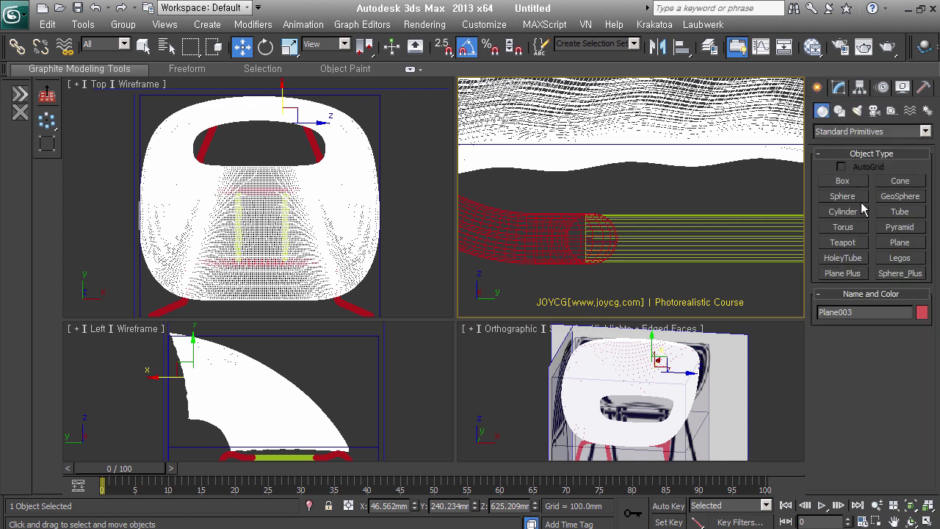
pyautogui.click(840, 110)
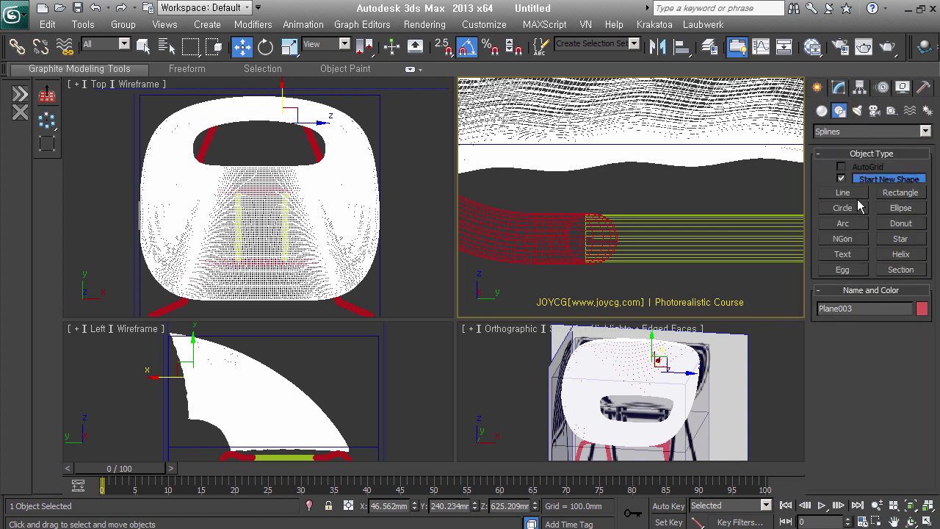
pyautogui.click(843, 192)
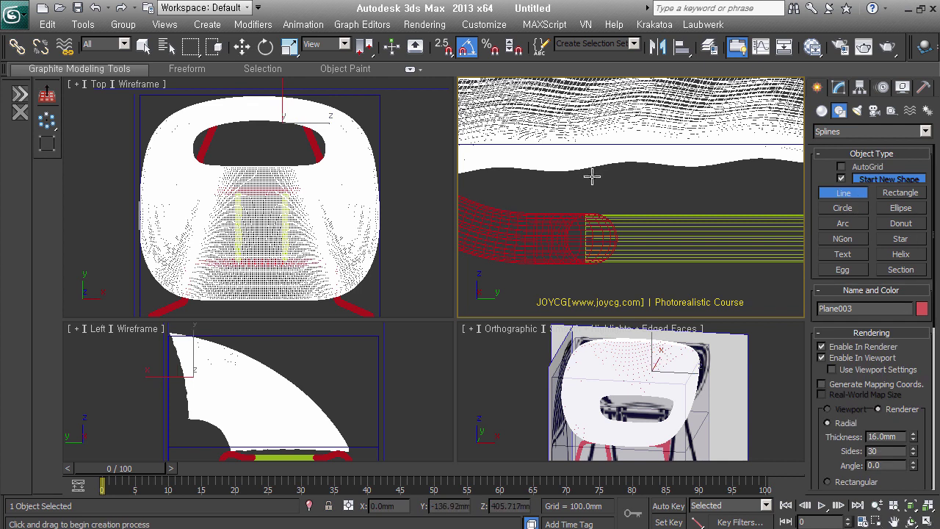
pyautogui.click(594, 176)
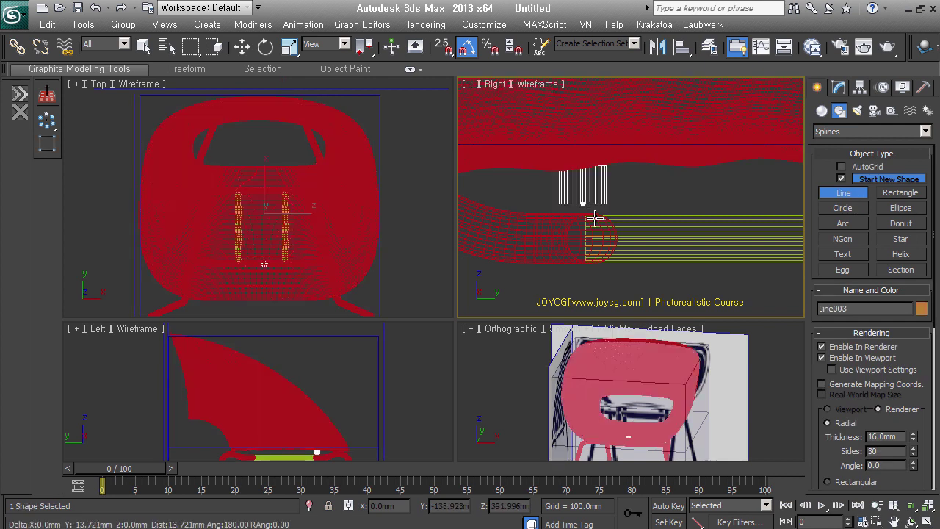
pyautogui.rightClick(599, 285)
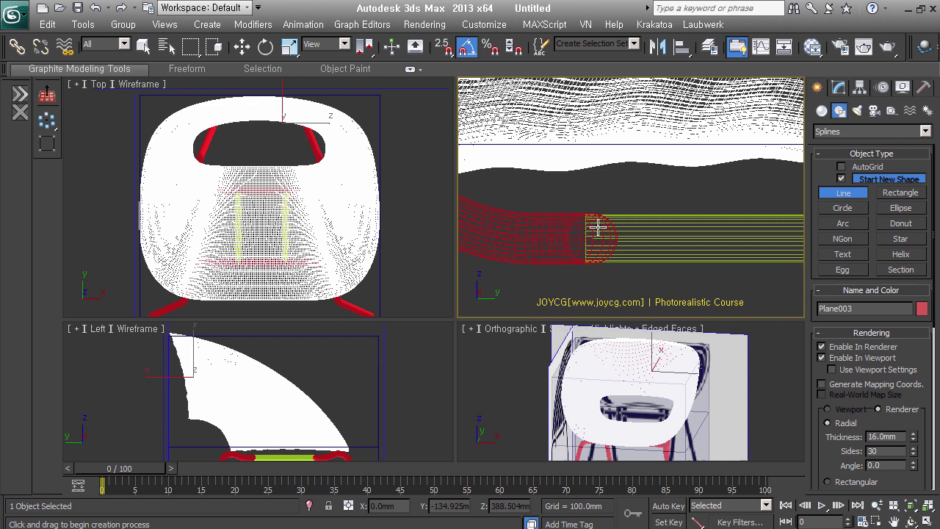
pyautogui.click(598, 174)
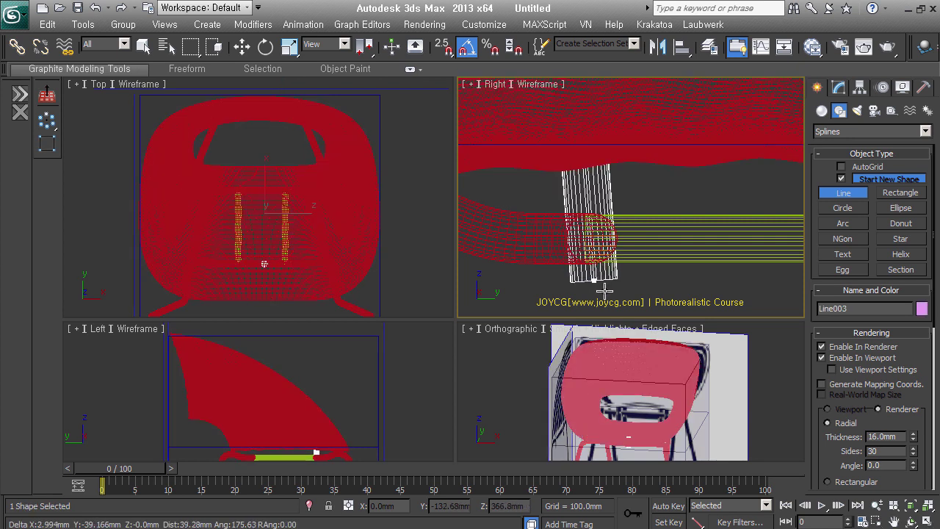
pyautogui.click(603, 292)
pyautogui.rightClick(603, 292)
pyautogui.moveTo(913, 454); pyautogui.dragTo(923, 462)
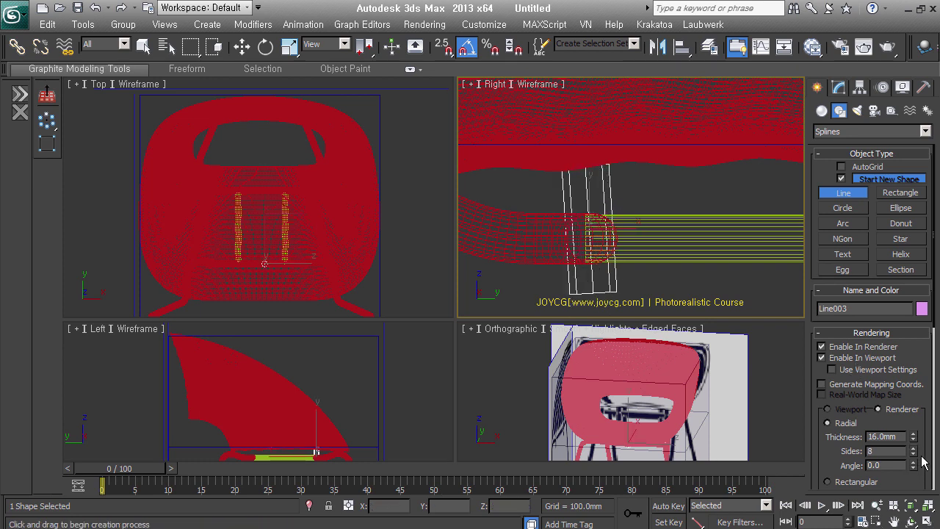
pyautogui.moveTo(671, 271); pyautogui.dragTo(685, 242, button='middle')
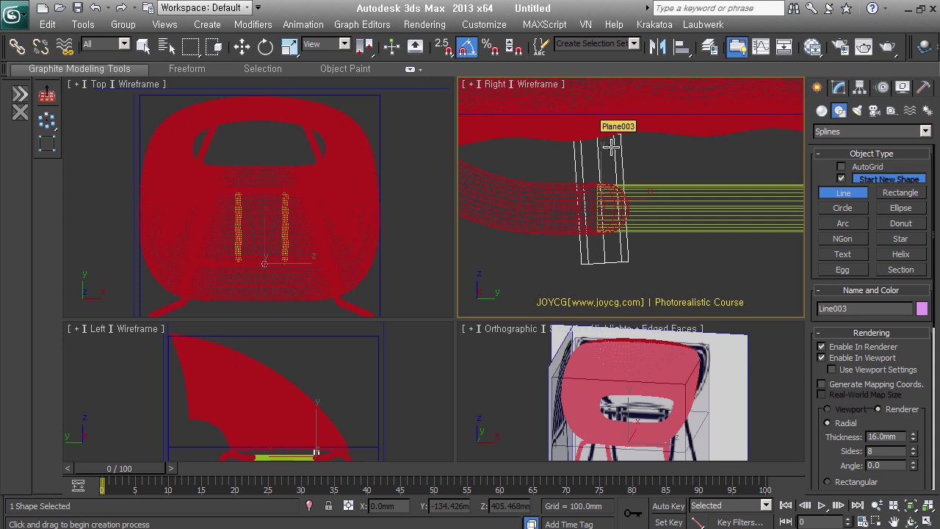
# Step: In Polygon mode on Line003, scale the end polygons and nudge the top polygon slightly
pyautogui.press('w')
pyautogui.click(611, 147)
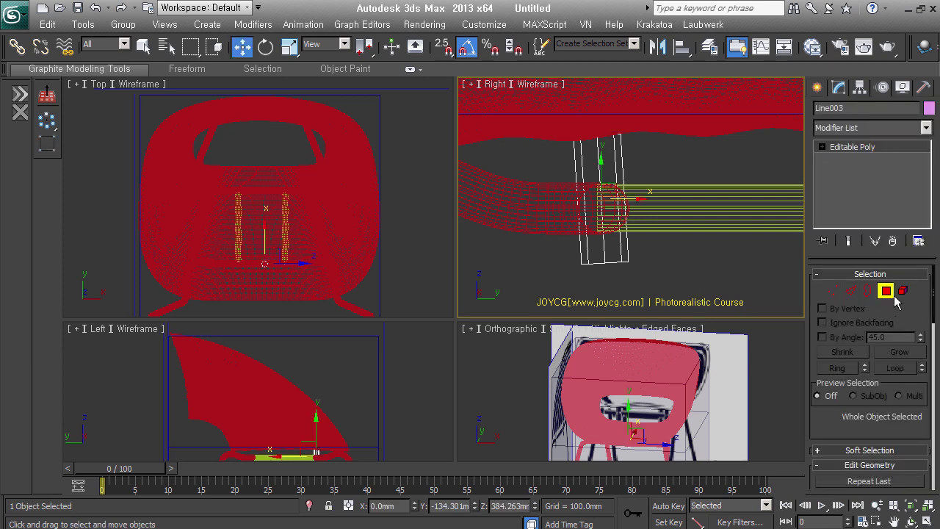
pyautogui.click(886, 292)
pyautogui.click(565, 265)
pyautogui.rightClick(608, 250)
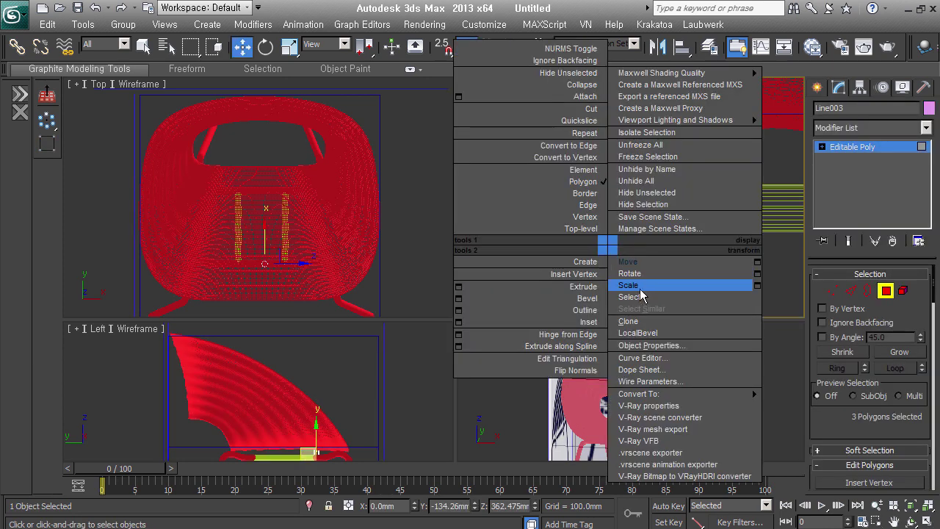
pyautogui.click(639, 286)
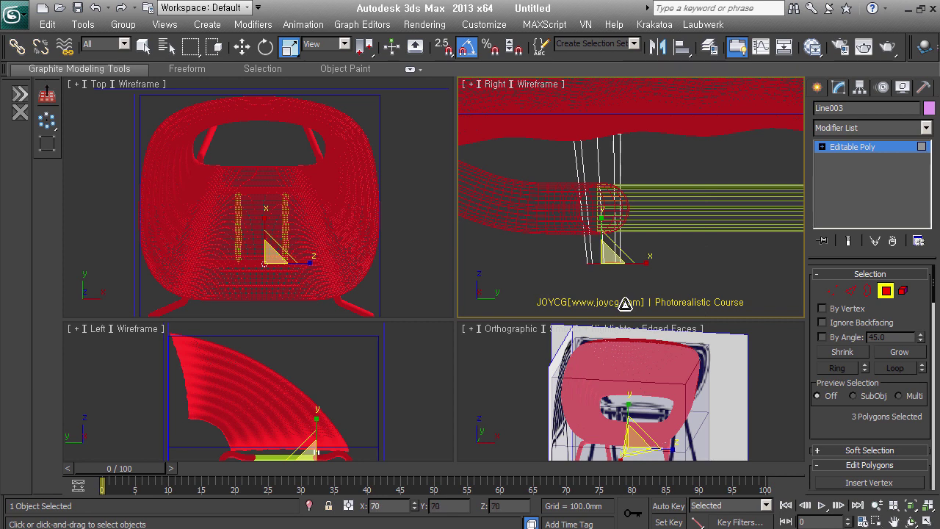
pyautogui.click(619, 137)
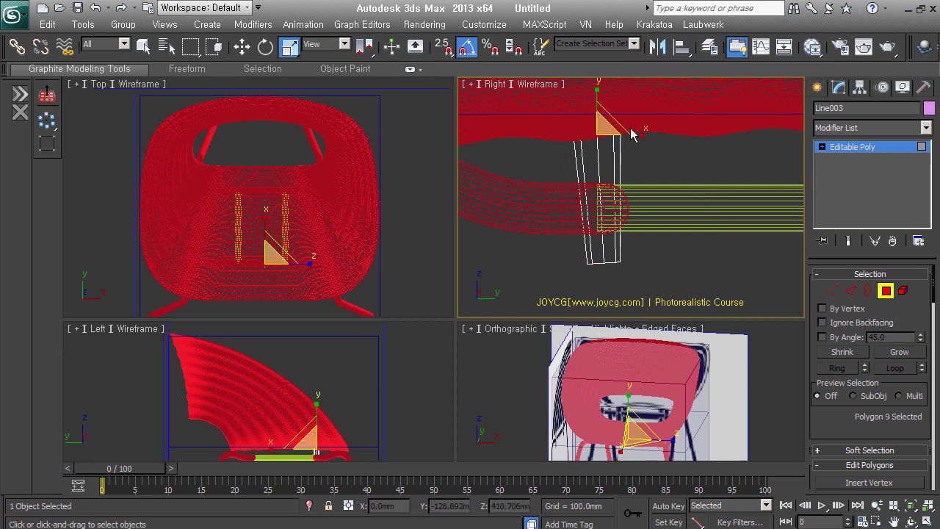
pyautogui.rightClick(619, 144)
pyautogui.click(625, 229)
pyautogui.moveTo(608, 127); pyautogui.dragTo(611, 126)
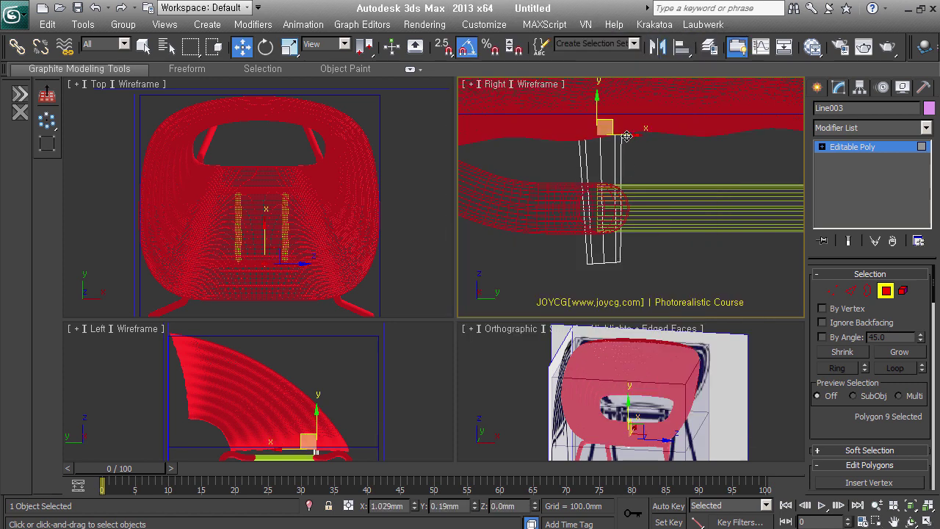
# Step: Select the leg's bottom polygons, restore the straight side view, then clear the selection and frame the leg
pyautogui.moveTo(573, 254)
pyautogui.mouseDown()
pyautogui.moveTo(653, 266)
pyautogui.moveTo(617, 242)
pyautogui.mouseUp()
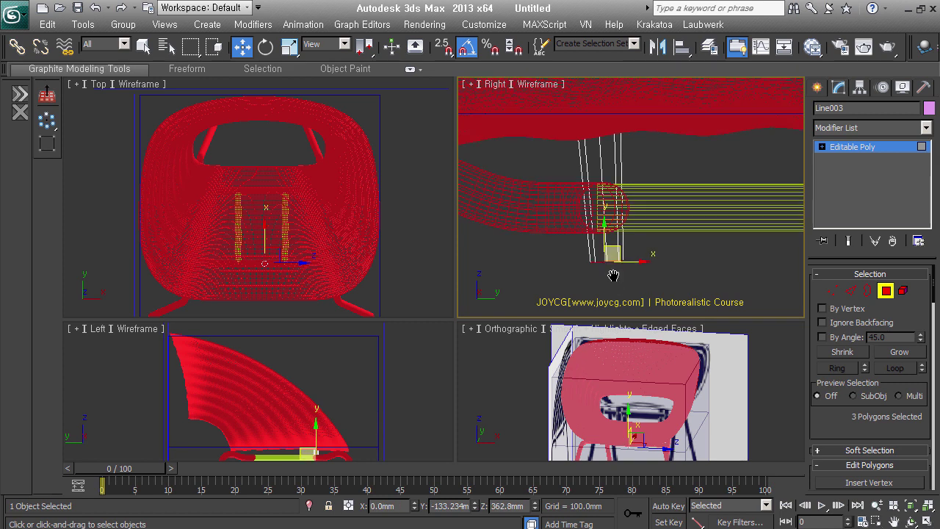
pyautogui.scroll(3, 614, 273)
pyautogui.scroll(2, 614, 278)
pyautogui.keyDown('alt'); pyautogui.moveTo(669, 258); pyautogui.dragTo(664, 257, button='middle'); pyautogui.keyUp('alt')
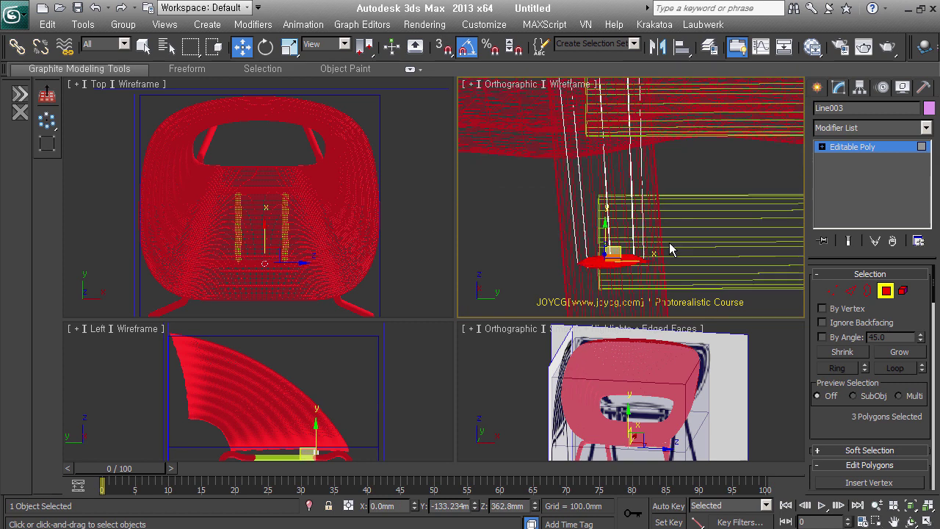
pyautogui.hotkey('shift', 'z')
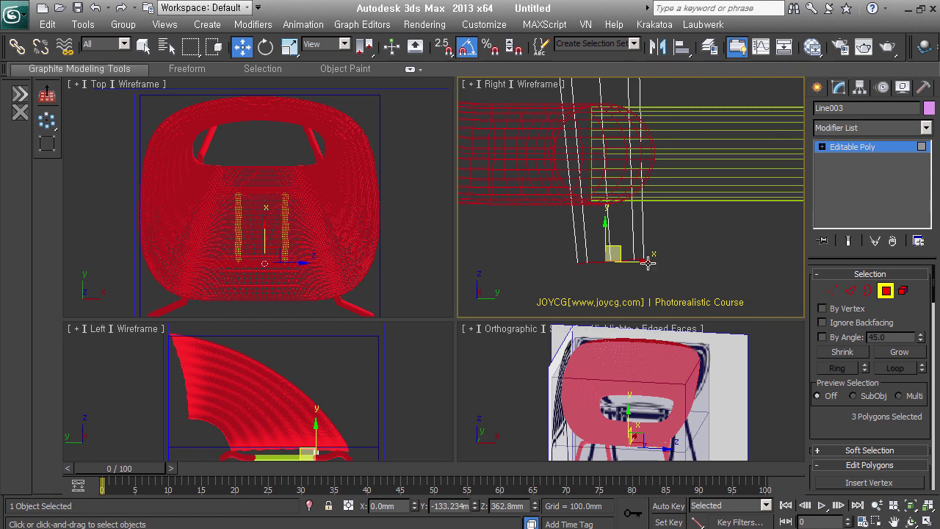
pyautogui.click(628, 288)
pyautogui.scroll(-1, 631, 275)
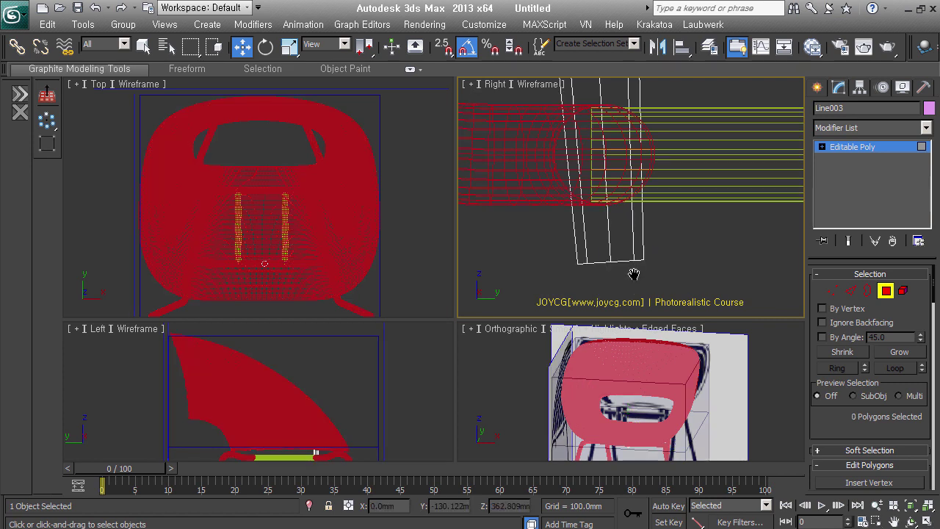
pyautogui.scroll(-1, 630, 276)
pyautogui.scroll(-1, 630, 276)
pyautogui.moveTo(615, 129); pyautogui.dragTo(611, 172, button='middle')
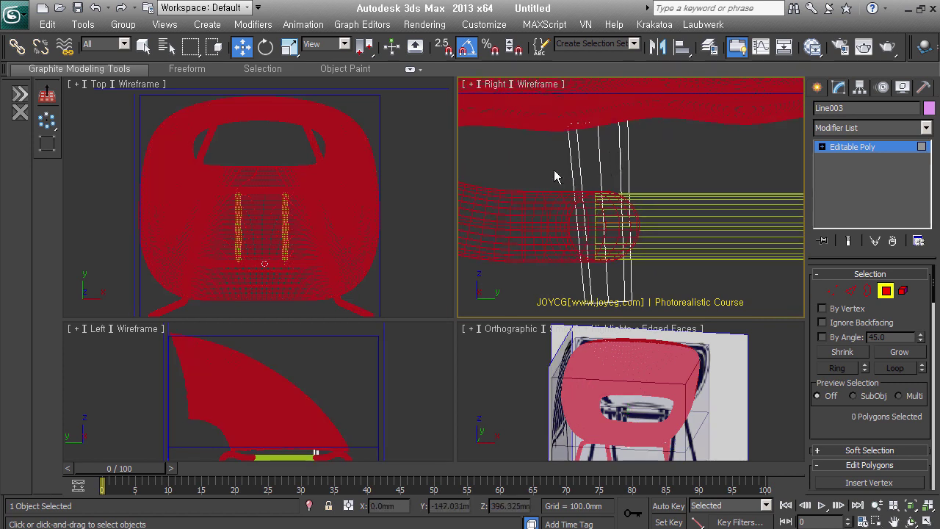
# Step: Select the leg's open border and raise it slightly
pyautogui.click(867, 291)
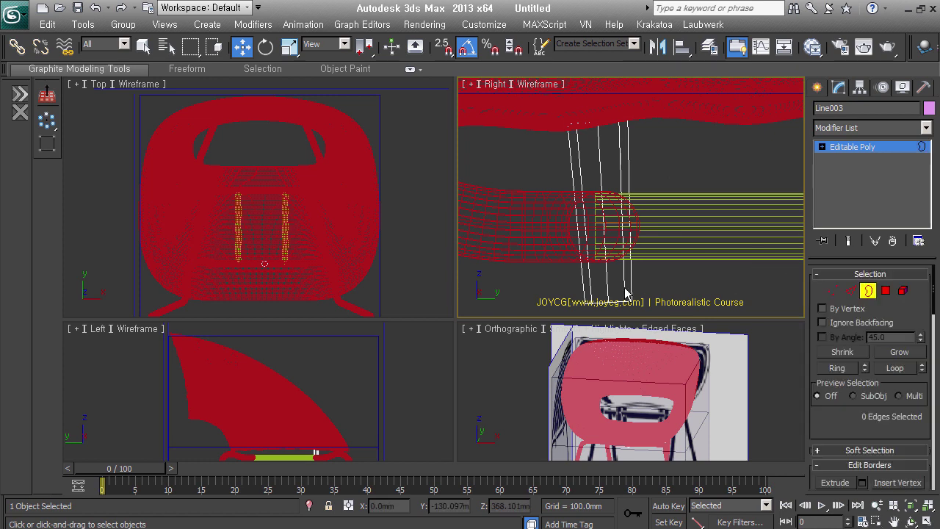
pyautogui.moveTo(558, 286); pyautogui.dragTo(558, 206, button='middle')
pyautogui.moveTo(856, 443); pyautogui.dragTo(860, 355)
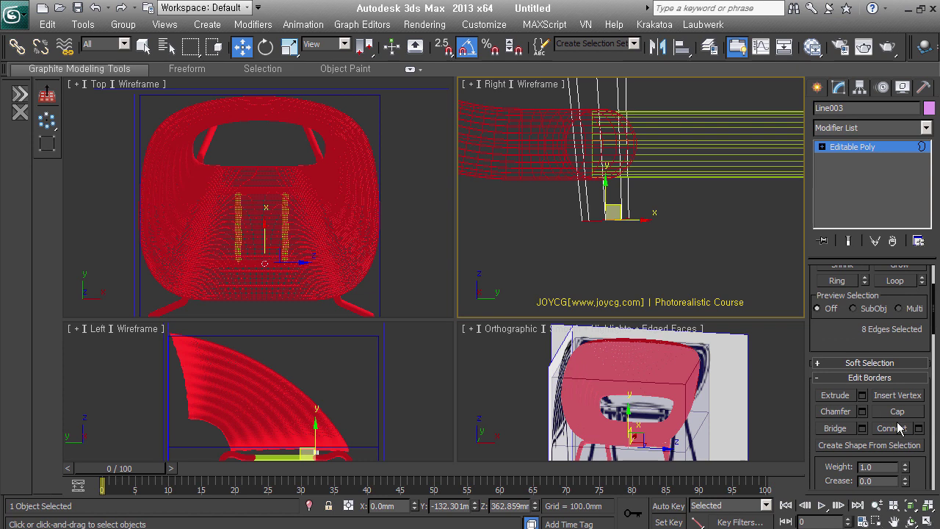
pyautogui.moveTo(610, 227); pyautogui.dragTo(619, 265, button='middle')
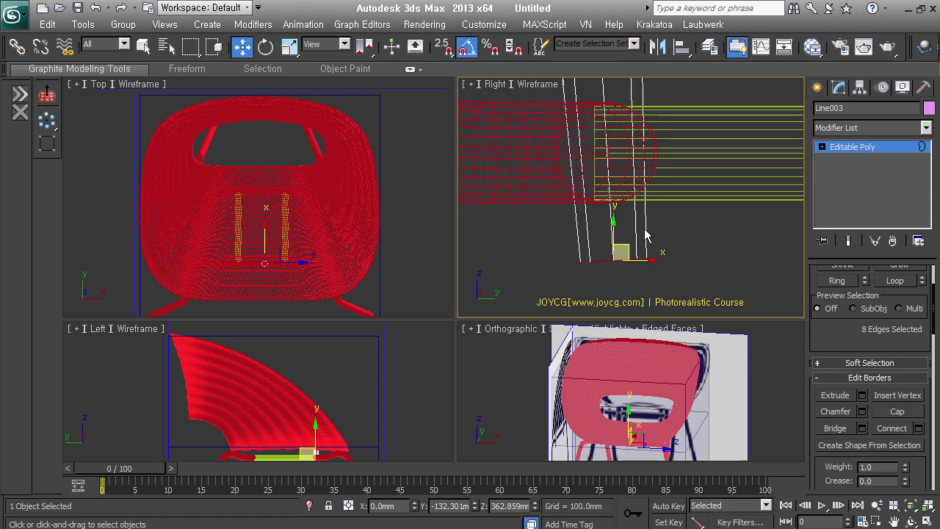
pyautogui.moveTo(615, 238); pyautogui.dragTo(631, 225)
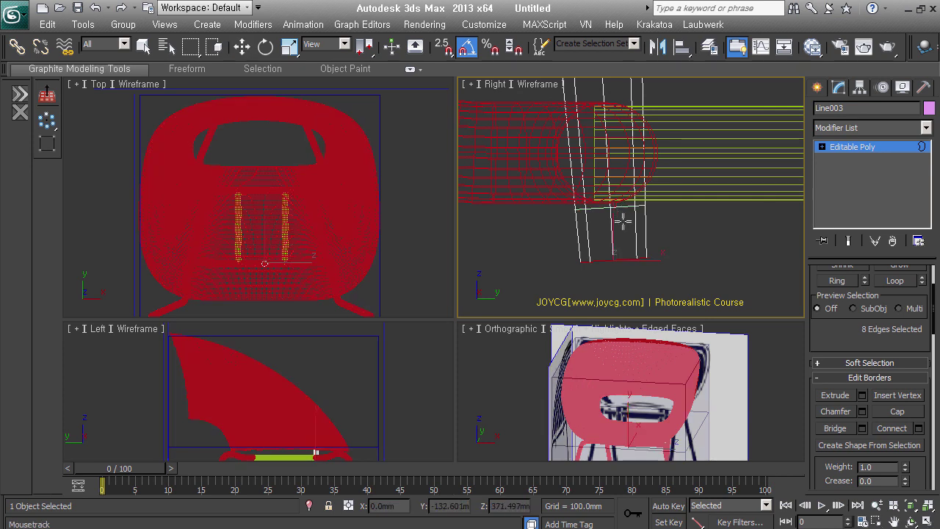
pyautogui.scroll(2, 646, 227)
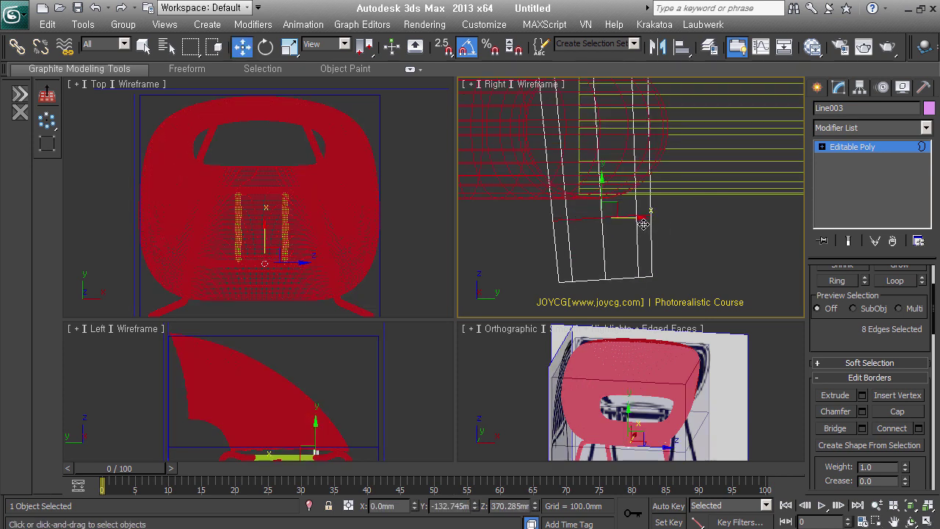
# Step: Chamfer the selected border edges into a doubled edge ring
pyautogui.rightClick(643, 226)
pyautogui.click(609, 273)
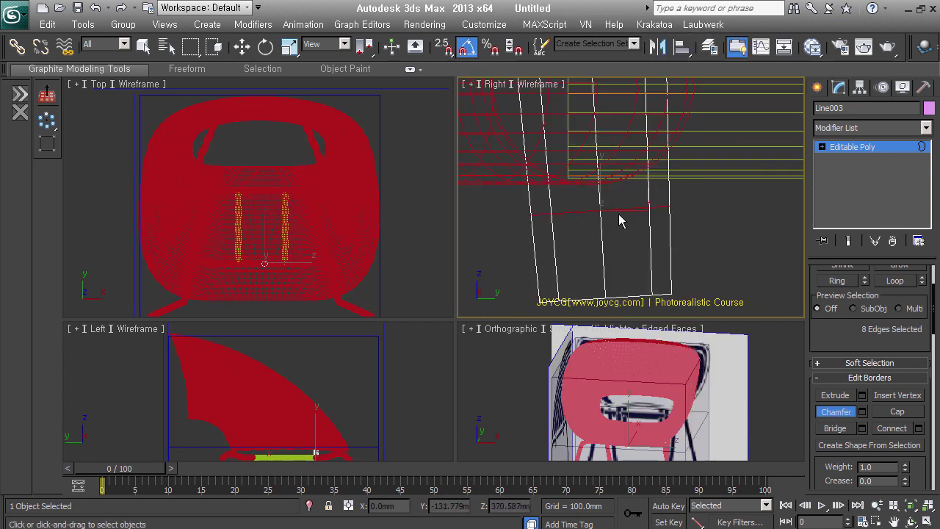
pyautogui.moveTo(651, 216); pyautogui.dragTo(656, 214)
pyautogui.press('space')
# Step: Extrude the selected leg polygons by Local Normal with a small negative height
pyautogui.press('4')
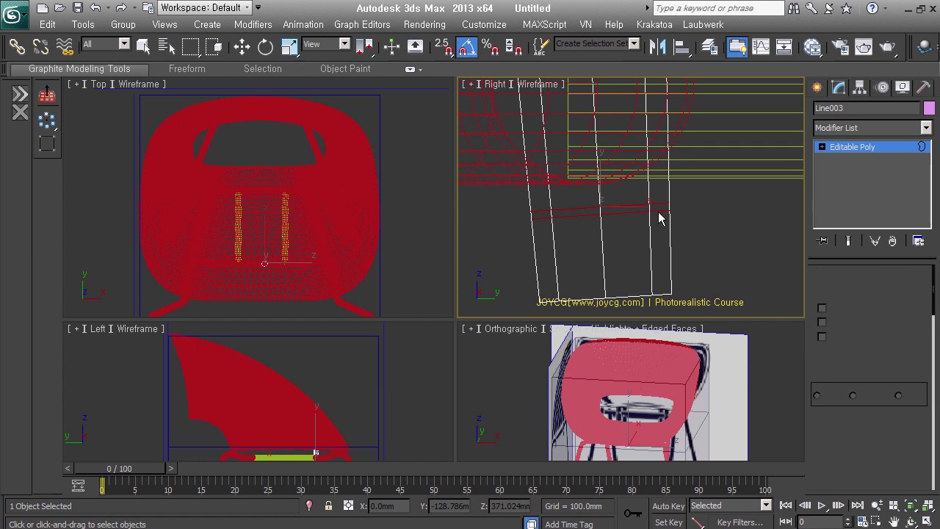
pyautogui.press('w')
pyautogui.rightClick(710, 213)
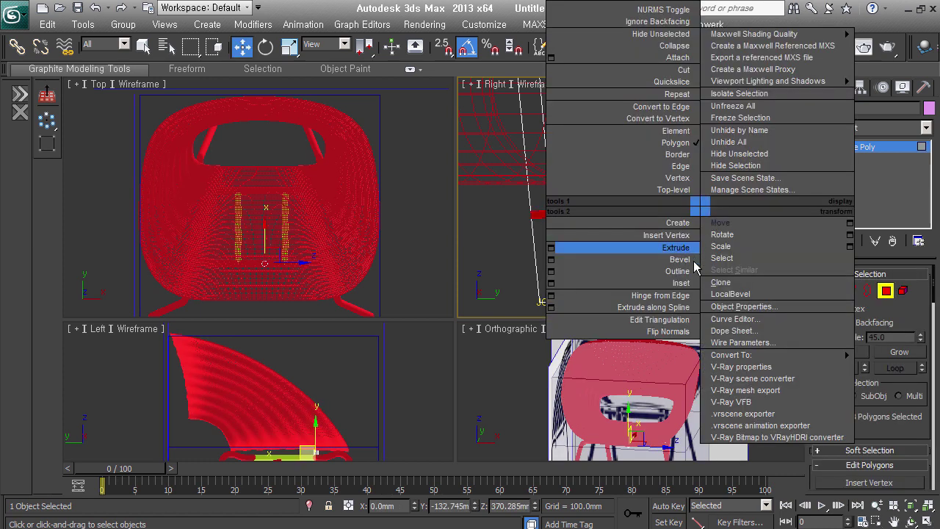
pyautogui.click(553, 248)
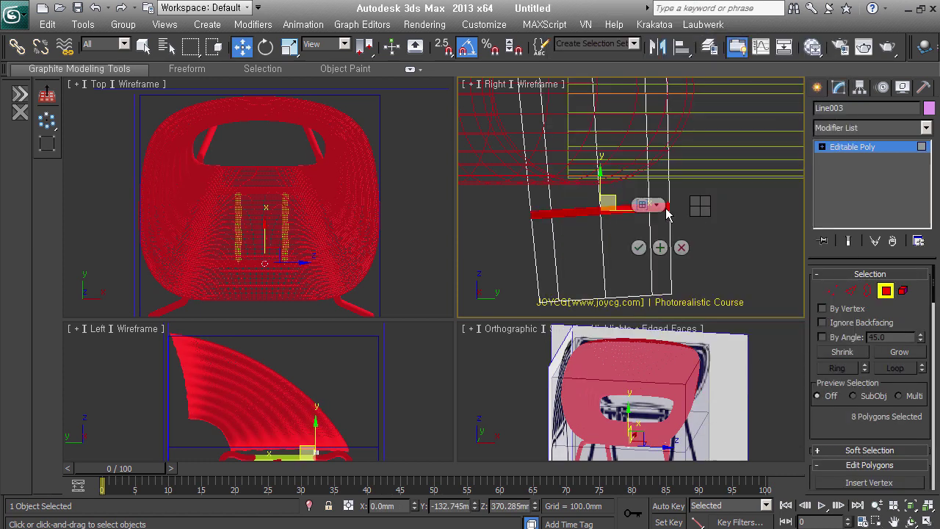
pyautogui.click(656, 205)
pyautogui.moveTo(642, 227); pyautogui.dragTo(647, 236)
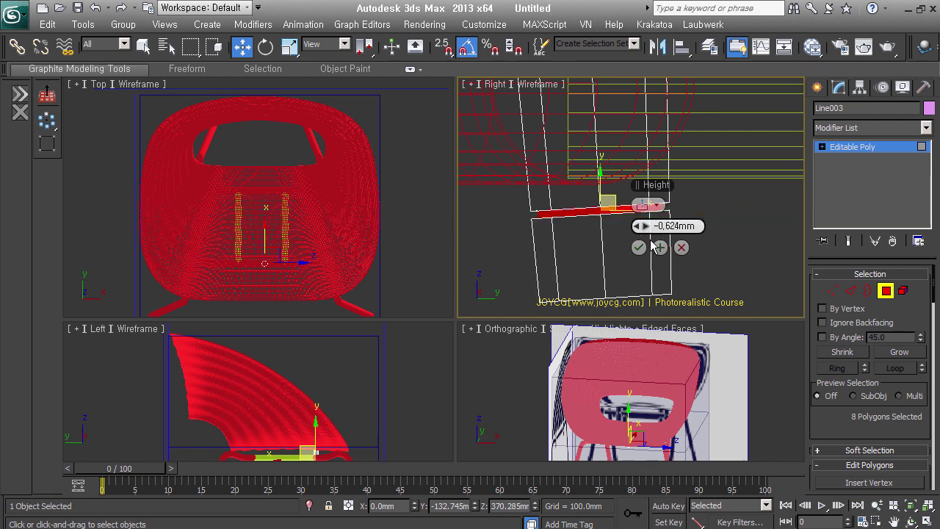
pyautogui.click(638, 247)
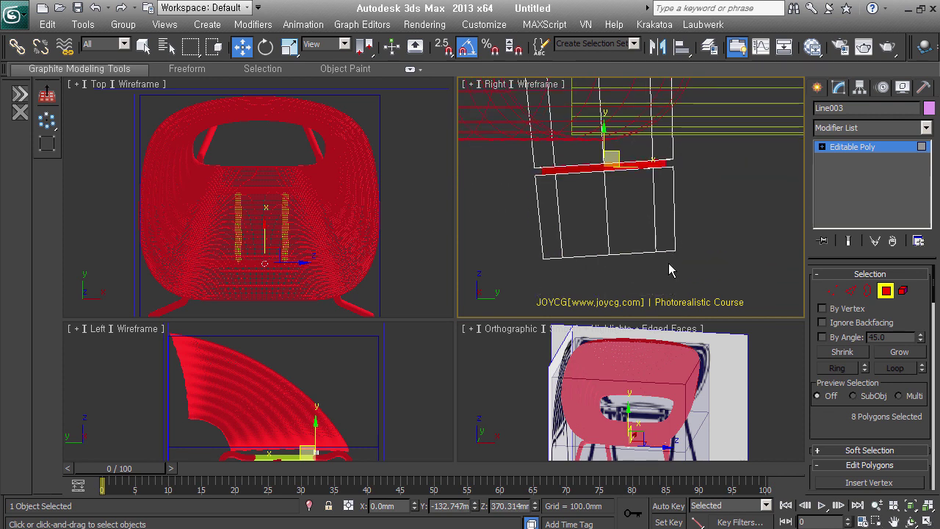
# Step: Add a connecting edge loop across the selected bracket edges with Connect
pyautogui.click(851, 290)
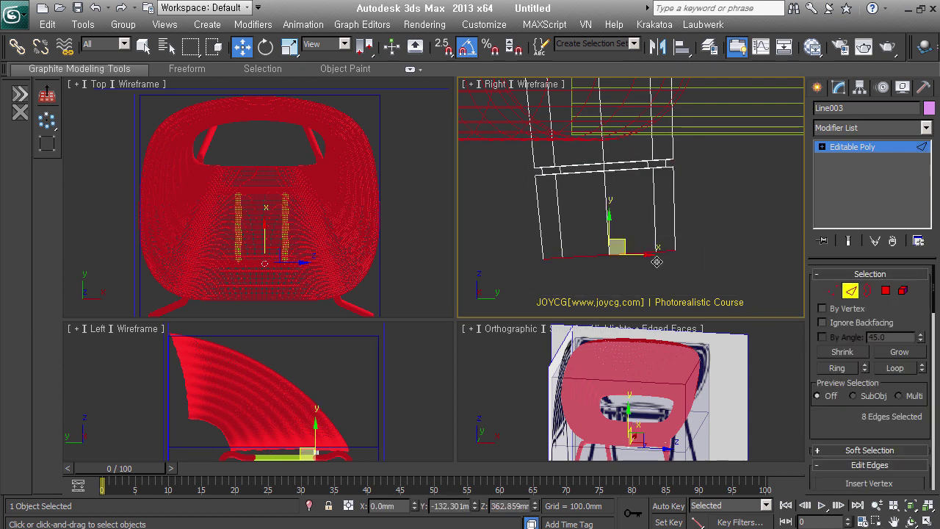
pyautogui.rightClick(671, 256)
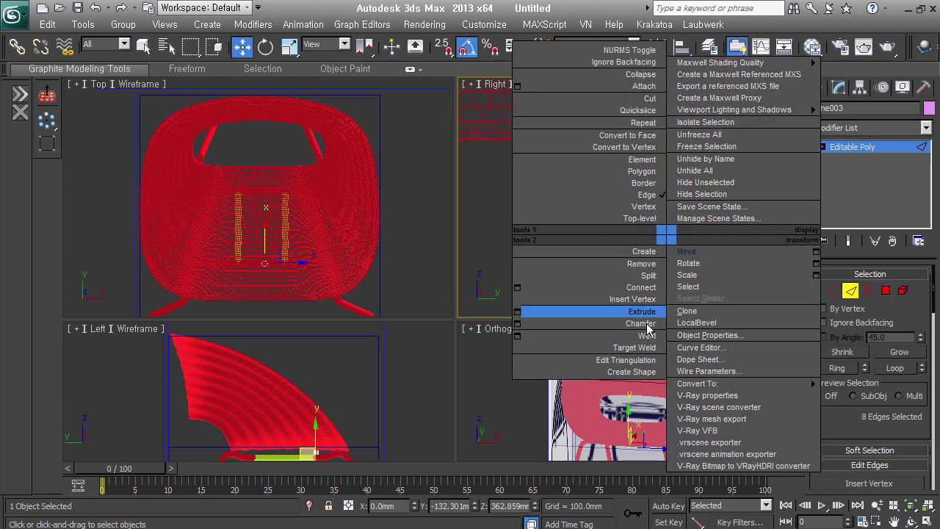
pyautogui.click(517, 287)
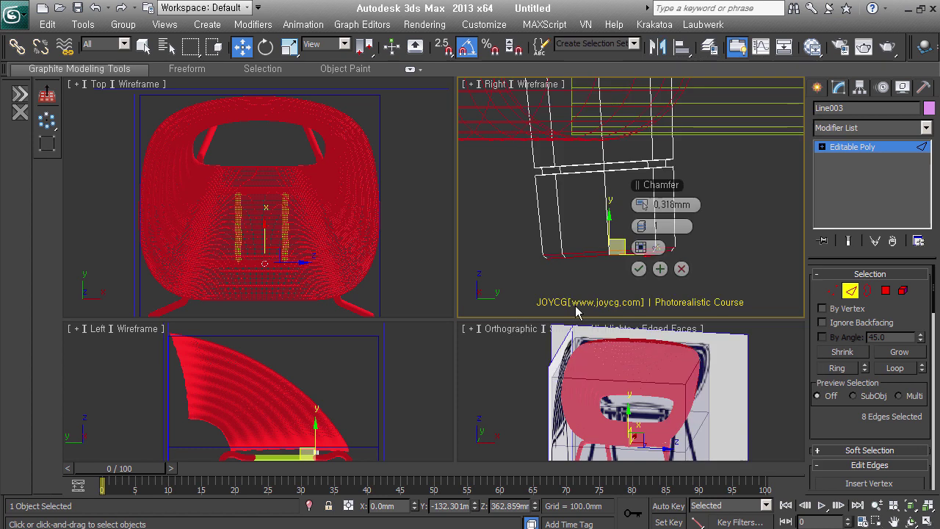
pyautogui.moveTo(646, 216); pyautogui.dragTo(654, 229)
pyautogui.click(639, 268)
pyautogui.click(715, 238)
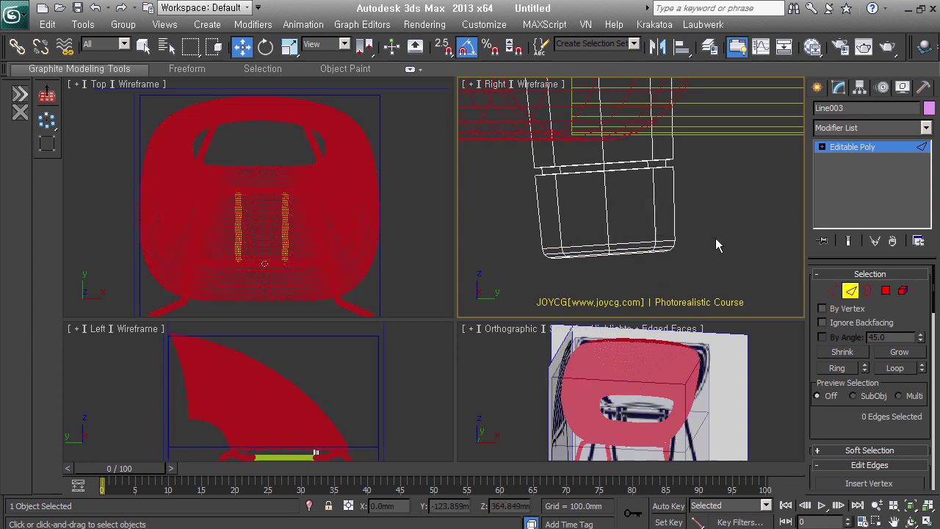
pyautogui.moveTo(715, 238); pyautogui.dragTo(726, 239, button='middle')
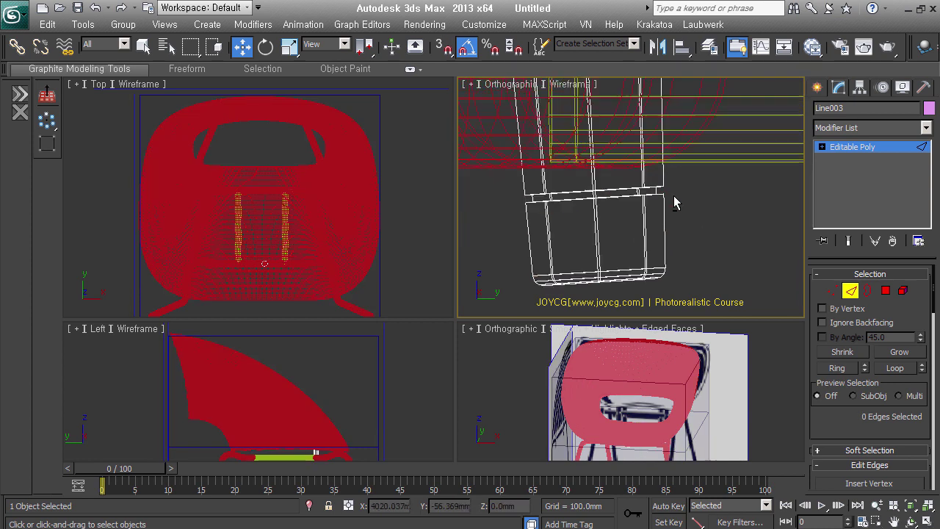
# Step: Select the bracket's edge loops and chamfer them with a small amount
pyautogui.moveTo(682, 220); pyautogui.dragTo(480, 246)
pyautogui.moveTo(631, 222); pyautogui.dragTo(637, 236, button='middle')
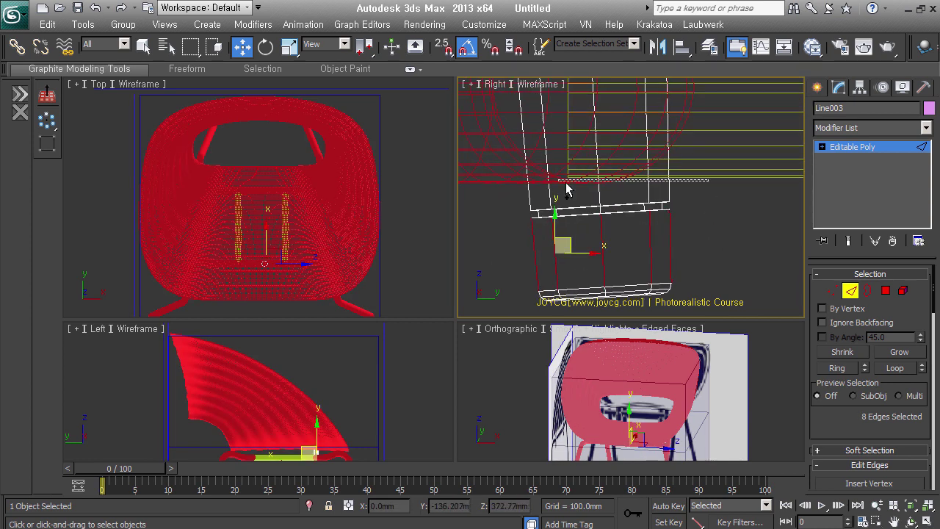
pyautogui.keyDown('ctrl'); pyautogui.moveTo(716, 182); pyautogui.dragTo(563, 197); pyautogui.keyUp('ctrl')
pyautogui.keyDown('ctrl'); pyautogui.moveTo(661, 172); pyautogui.dragTo(680, 273); pyautogui.keyUp('ctrl')
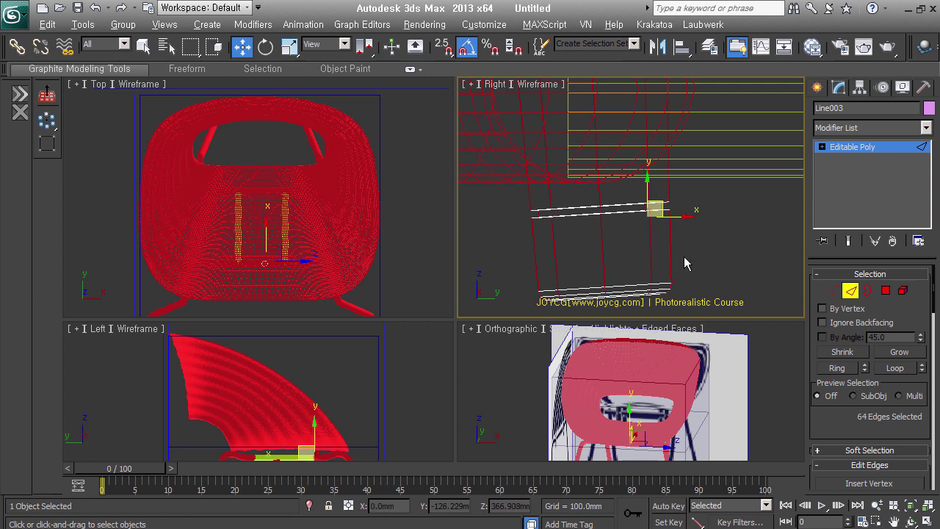
pyautogui.rightClick(658, 248)
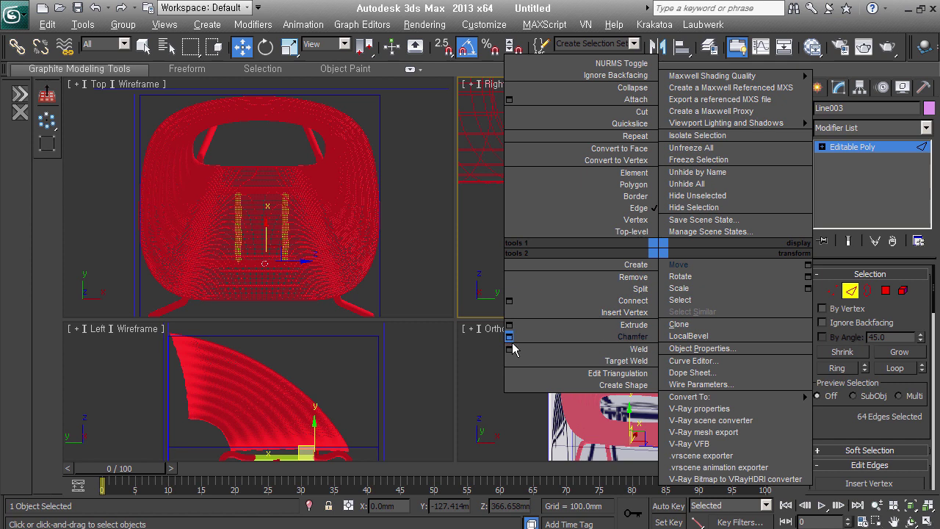
pyautogui.click(509, 337)
pyautogui.moveTo(642, 213); pyautogui.dragTo(642, 204)
pyautogui.click(638, 269)
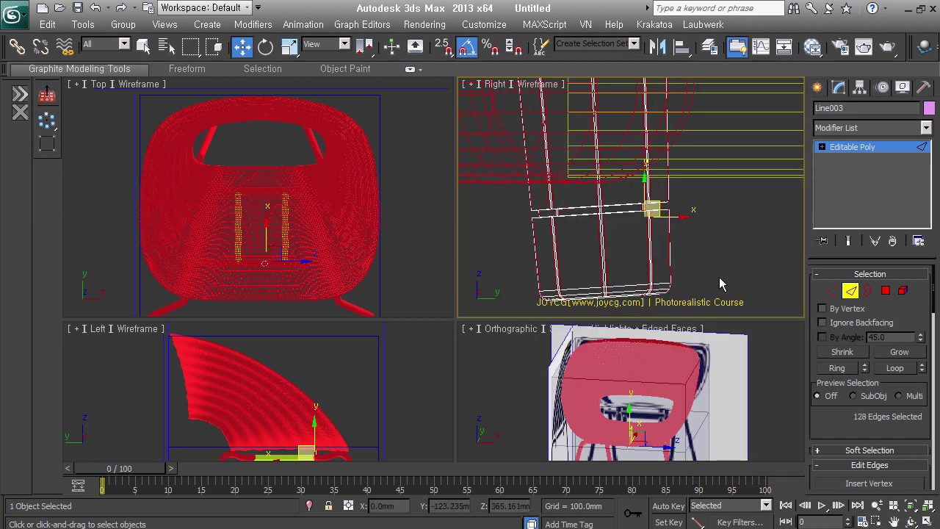
# Step: Leave Edge sub-object level and zoom out over the leg
pyautogui.click(852, 292)
pyautogui.scroll(-2, 676, 262)
pyautogui.scroll(-2, 654, 262)
pyautogui.scroll(-2, 629, 235)
pyautogui.scroll(-2, 623, 209)
pyautogui.moveTo(623, 209); pyautogui.dragTo(623, 218, button='middle')
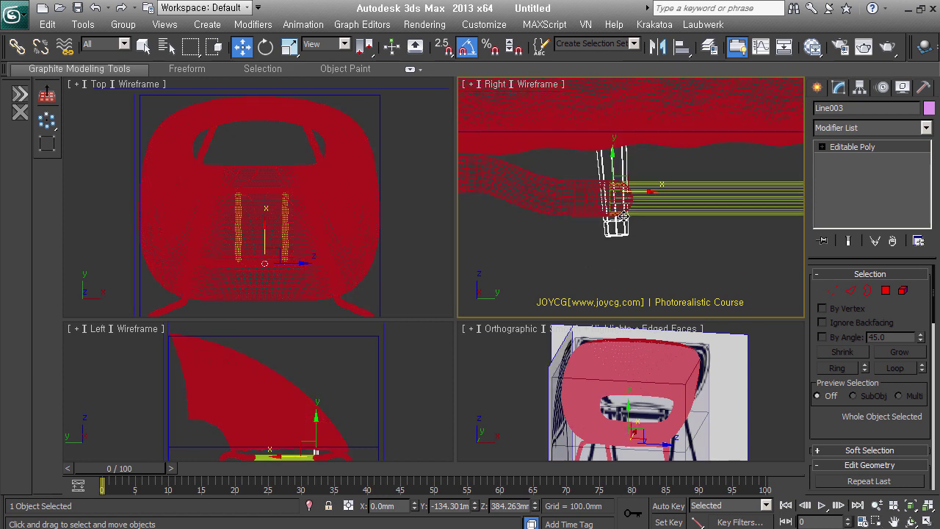
# Step: Move the bracket onto the leg and make an instanced copy of it
pyautogui.scroll(3, 335, 277)
pyautogui.scroll(5, 300, 225)
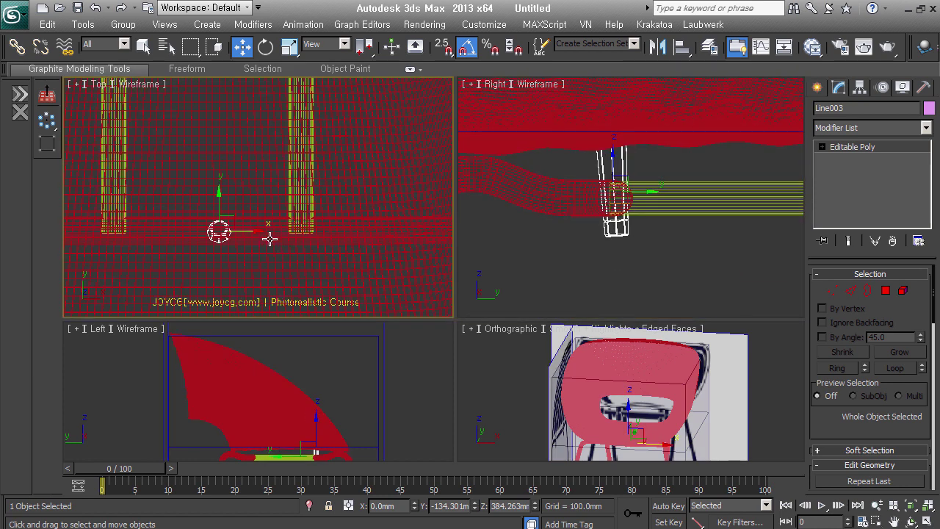
pyautogui.moveTo(269, 238); pyautogui.dragTo(312, 242)
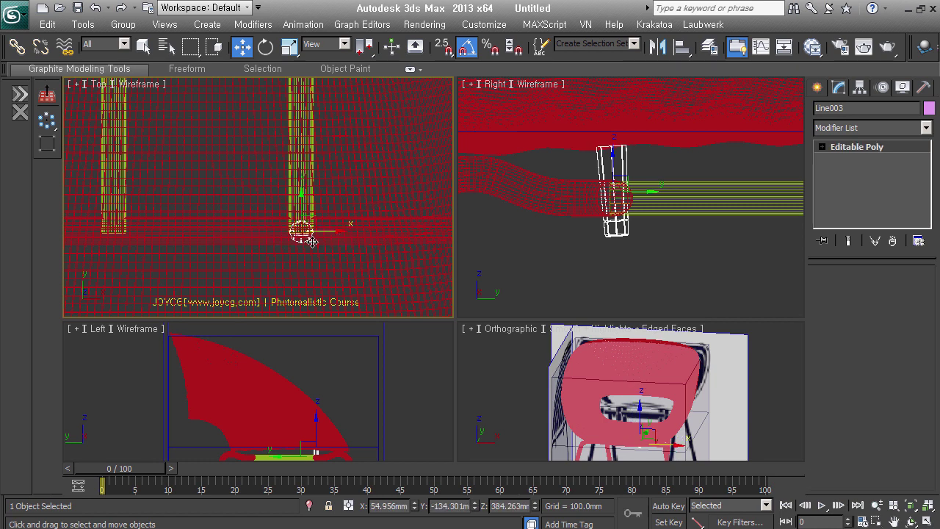
pyautogui.click(105, 229)
pyautogui.keyDown('shift'); pyautogui.moveTo(151, 235); pyautogui.dragTo(148, 239); pyautogui.keyUp('shift')
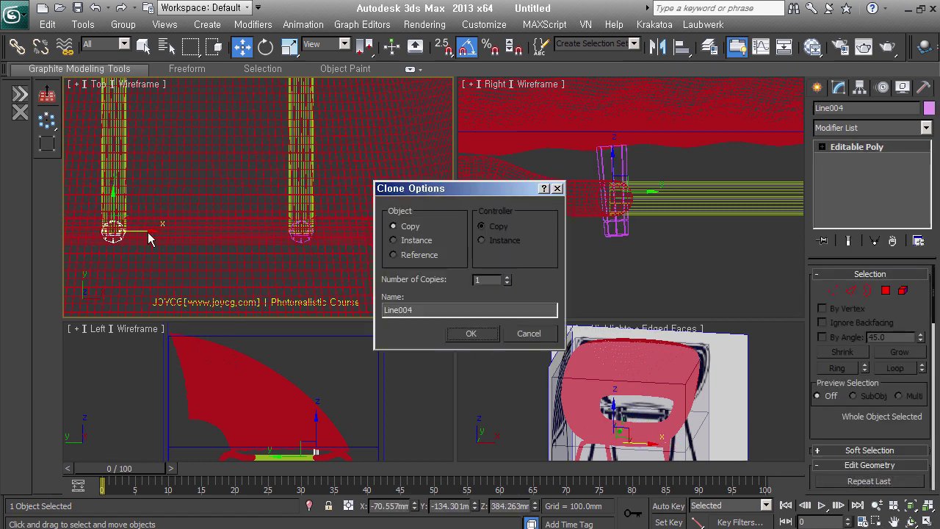
pyautogui.click(407, 241)
pyautogui.click(476, 338)
pyautogui.moveTo(704, 236); pyautogui.dragTo(678, 233, button='middle')
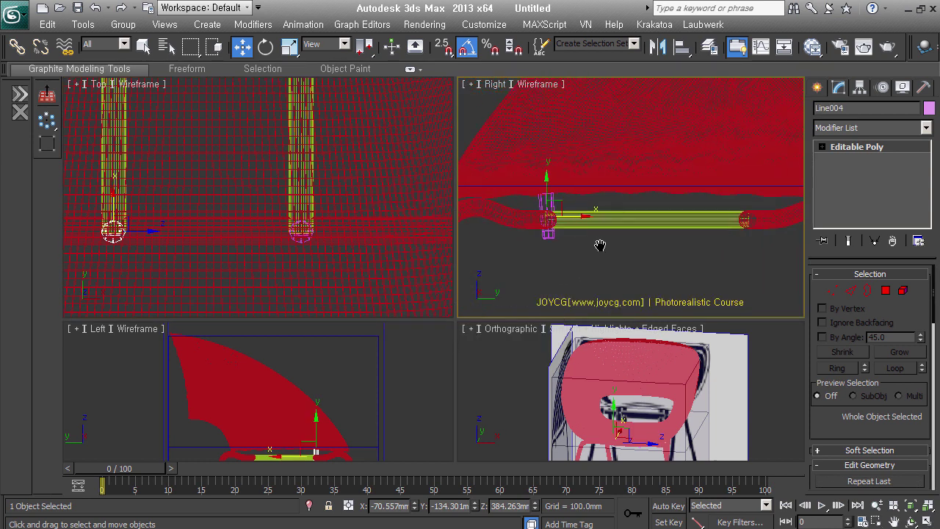
pyautogui.moveTo(519, 255); pyautogui.dragTo(682, 237)
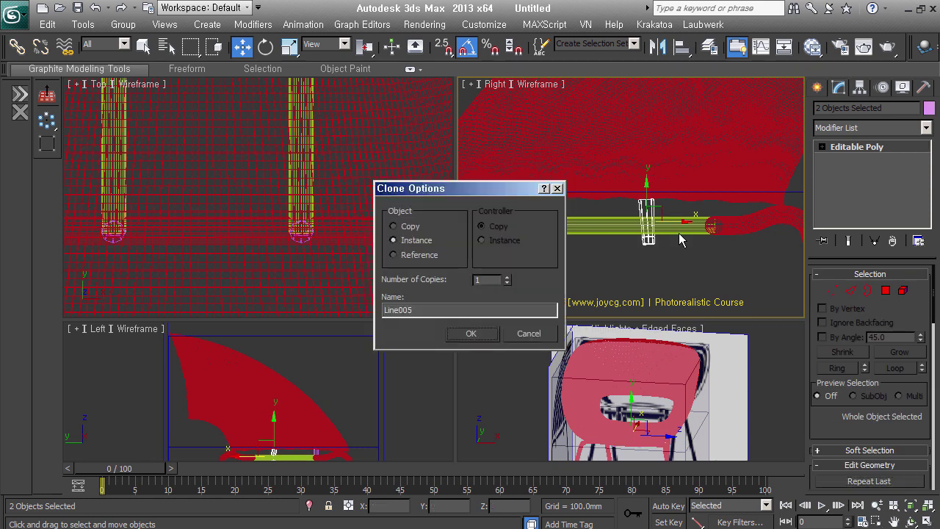
pyautogui.click(528, 333)
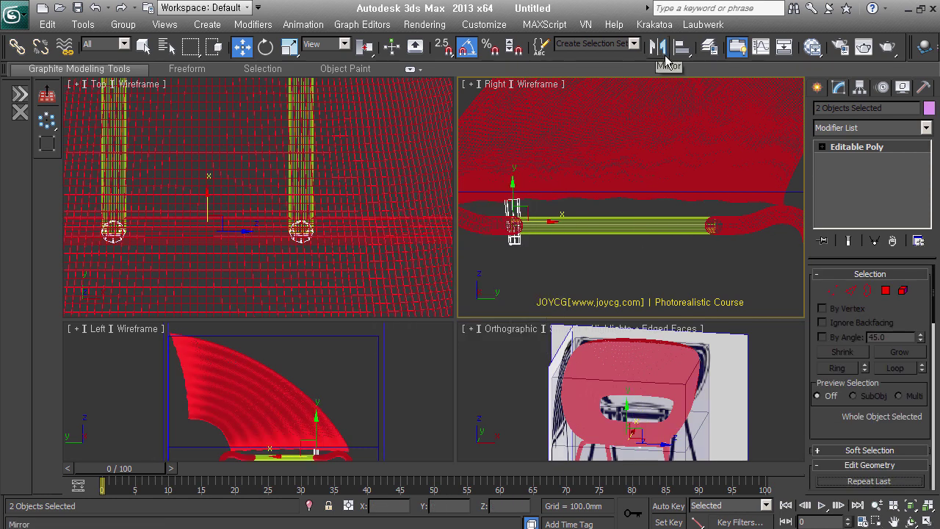
# Step: Mirror both bracket pieces on Y as an Instance and move them to the far leg
pyautogui.click(658, 47)
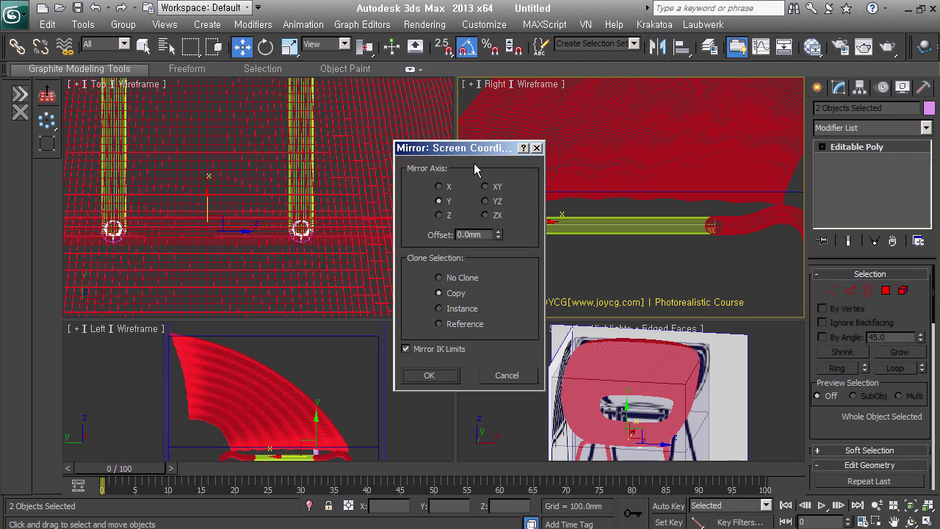
pyautogui.moveTo(473, 149); pyautogui.dragTo(332, 144)
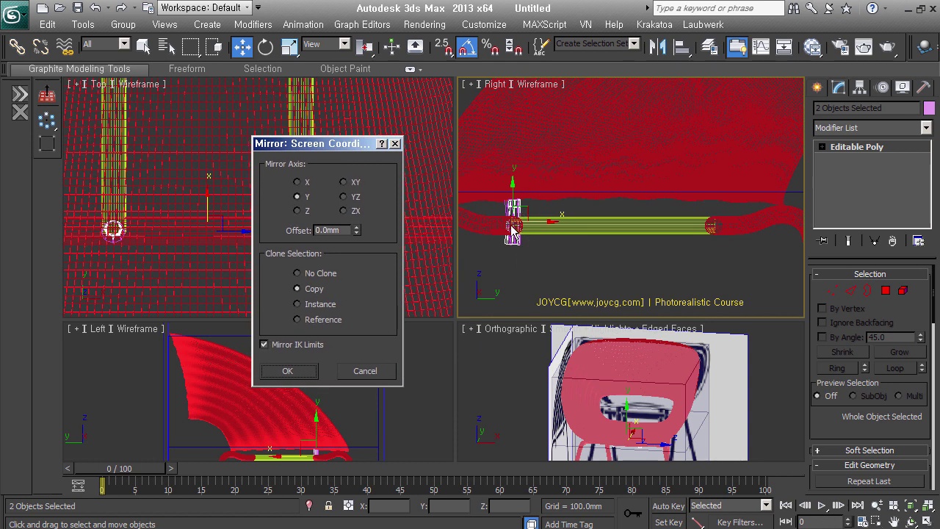
pyautogui.click(322, 304)
pyautogui.click(312, 371)
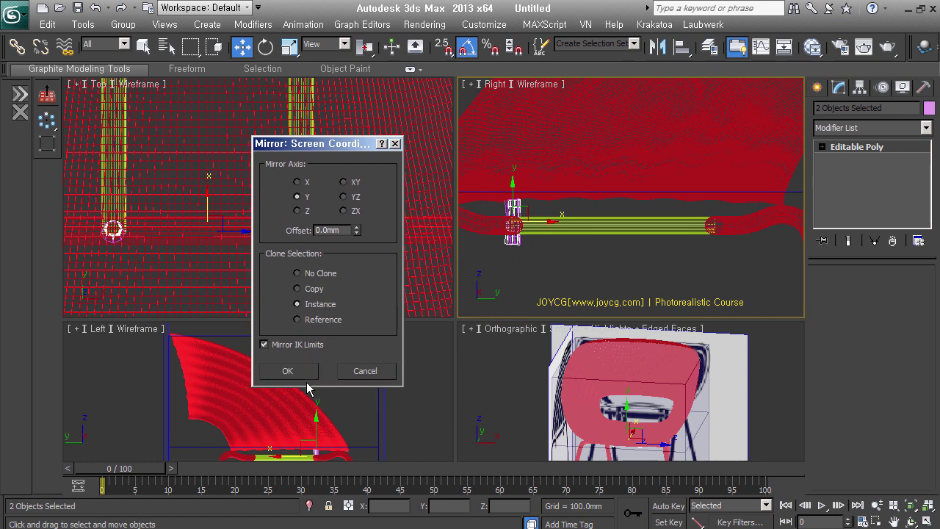
pyautogui.moveTo(556, 233); pyautogui.dragTo(754, 234)
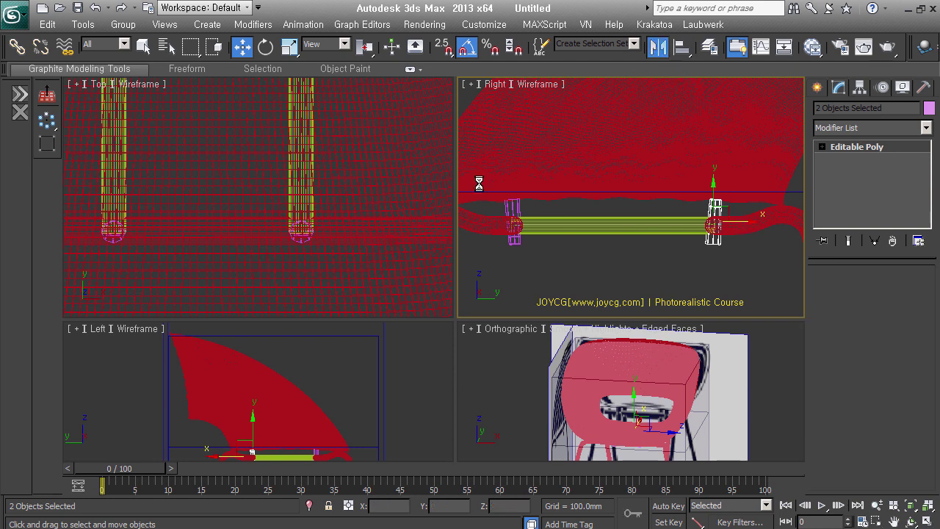
# Step: Flip the mirrored pieces across Y again with No Clone
pyautogui.click(659, 46)
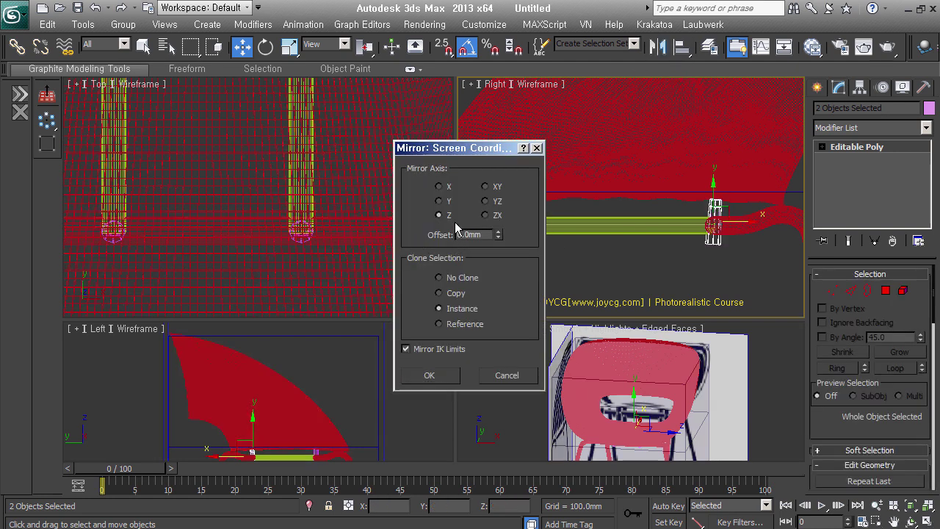
pyautogui.click(450, 192)
pyautogui.click(450, 202)
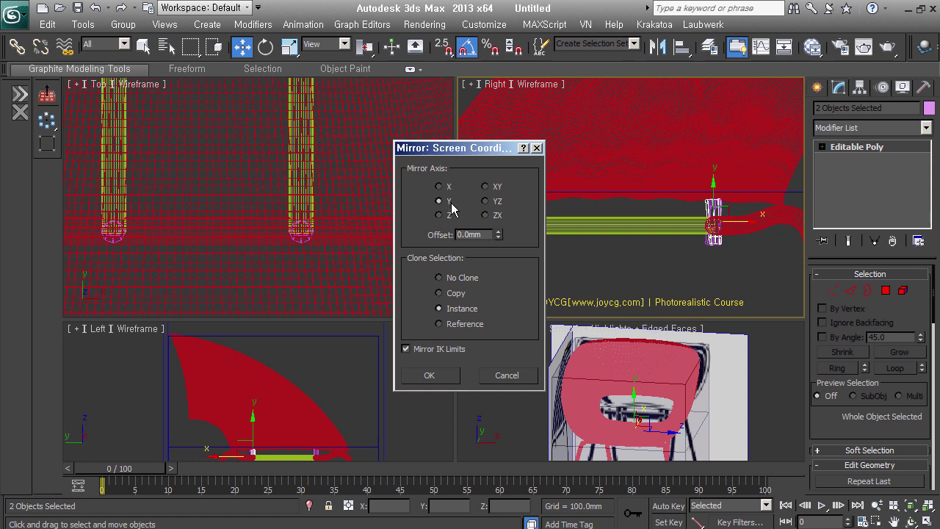
pyautogui.click(453, 279)
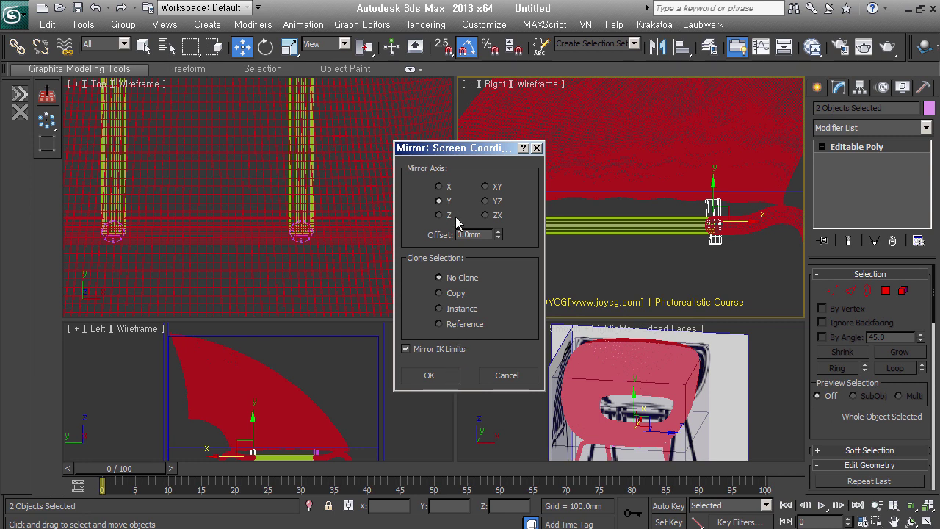
pyautogui.click(439, 377)
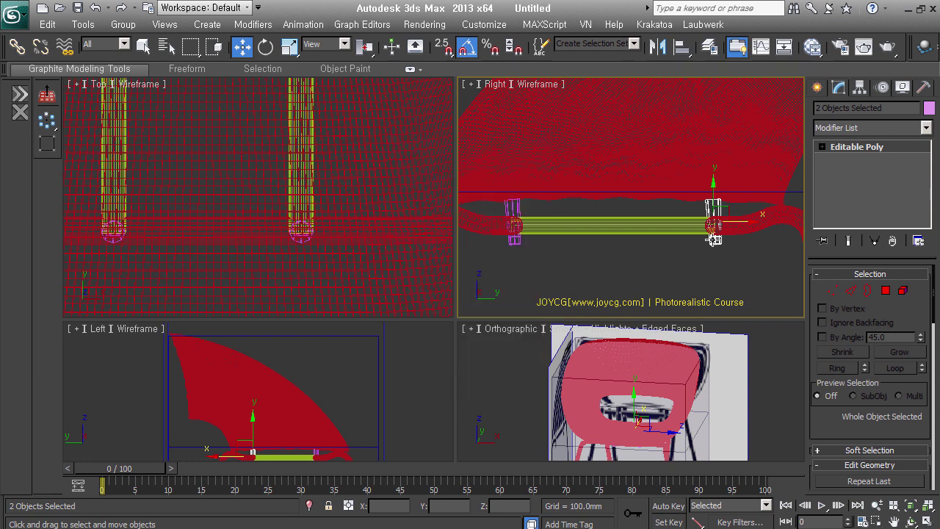
# Step: Rotate the pieces about -10° and nudge them up into place on the leg
pyautogui.moveTo(712, 240); pyautogui.dragTo(578, 230, button='middle')
pyautogui.scroll(3, 578, 229)
pyautogui.rightClick(578, 230)
pyautogui.click(584, 250)
pyautogui.moveTo(604, 207); pyautogui.dragTo(609, 215)
pyautogui.rightClick(609, 215)
pyautogui.click(591, 193)
pyautogui.moveTo(593, 218); pyautogui.dragTo(592, 216)
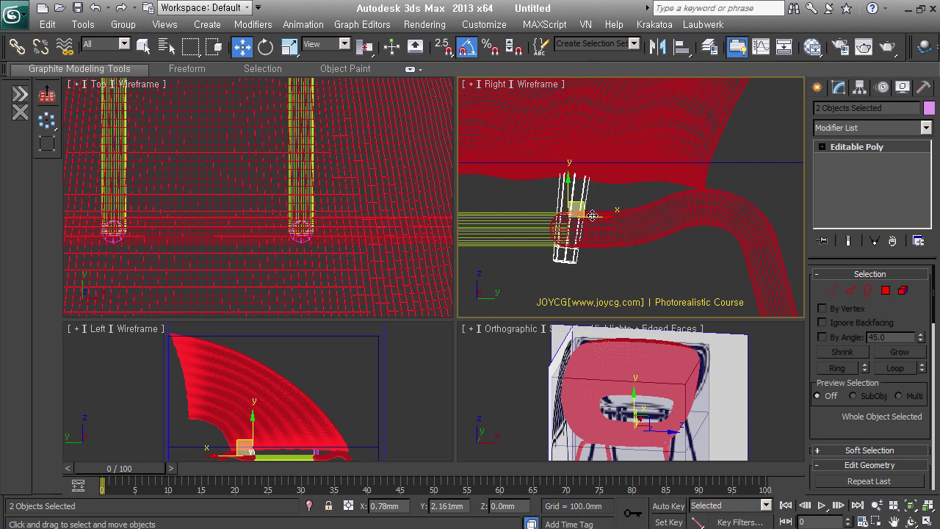
# Step: Select the leg frame Rectangle001 and undo its last change
pyautogui.click(616, 284)
pyautogui.scroll(-5, 606, 238)
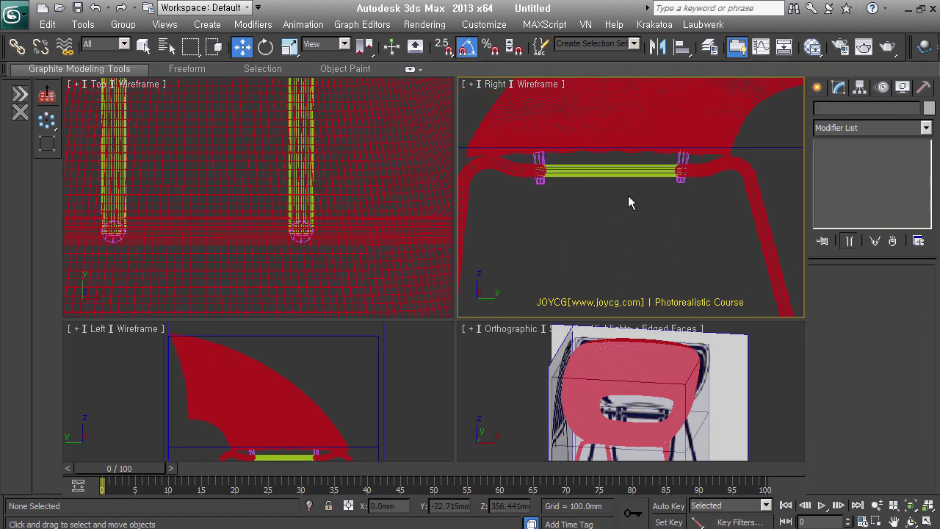
pyautogui.keyDown('alt'); pyautogui.moveTo(629, 203); pyautogui.dragTo(617, 186, button='middle'); pyautogui.keyUp('alt')
pyautogui.scroll(-3, 617, 186)
pyautogui.click(622, 259)
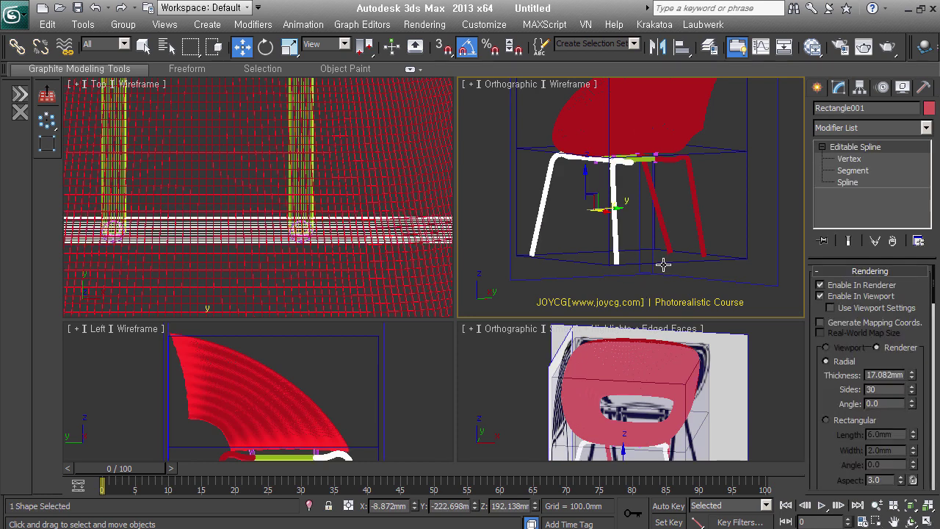
pyautogui.moveTo(663, 265); pyautogui.dragTo(683, 242, button='middle')
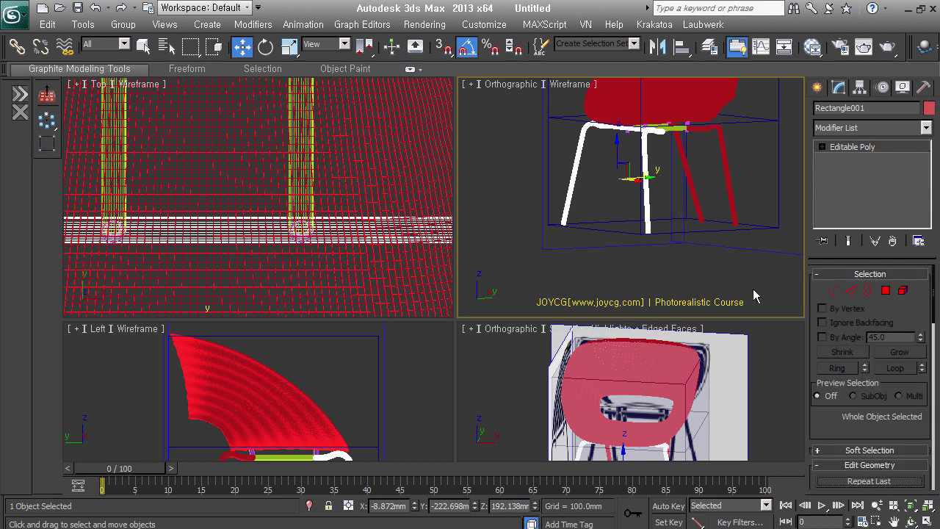
pyautogui.hotkey('ctrl', 'z')
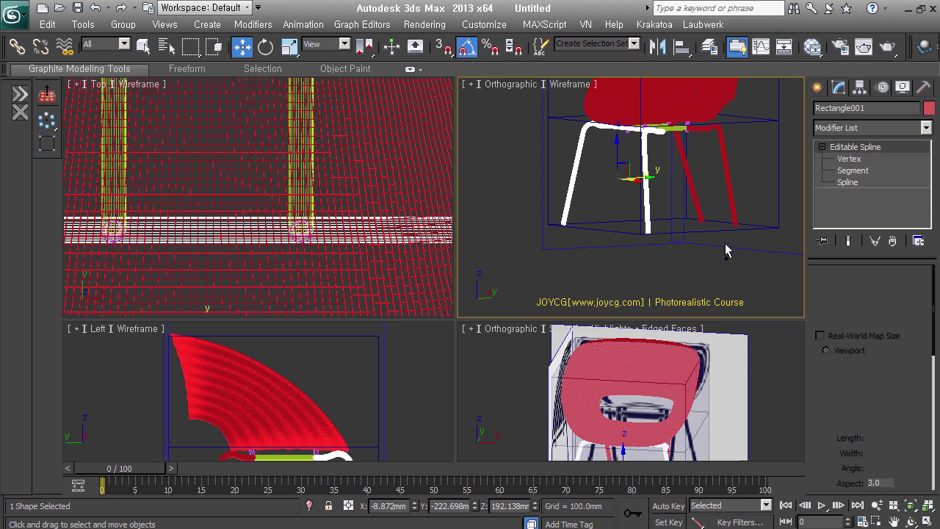
# Step: Add an Edit Poly modifier to Rectangle001, enter Polygon level and view a leg from below
pyautogui.hotkey('ctrl', 'y')
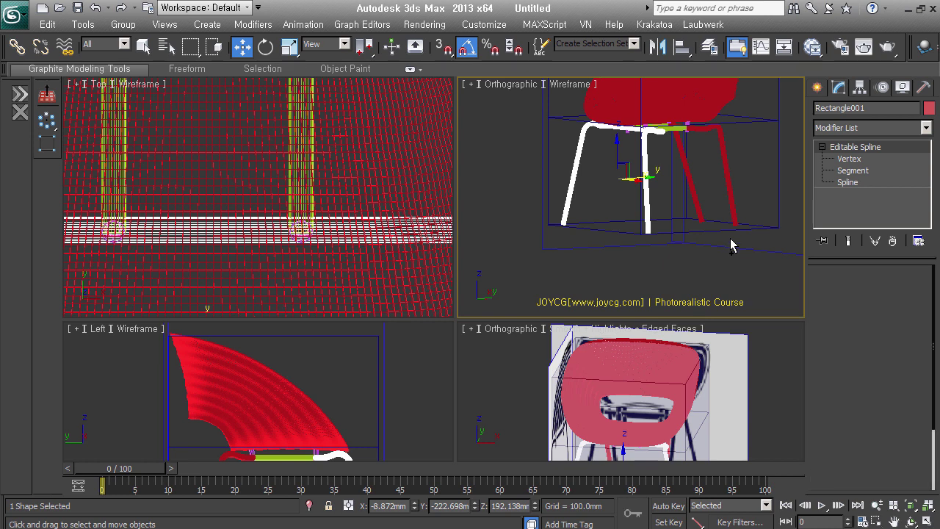
pyautogui.click(885, 320)
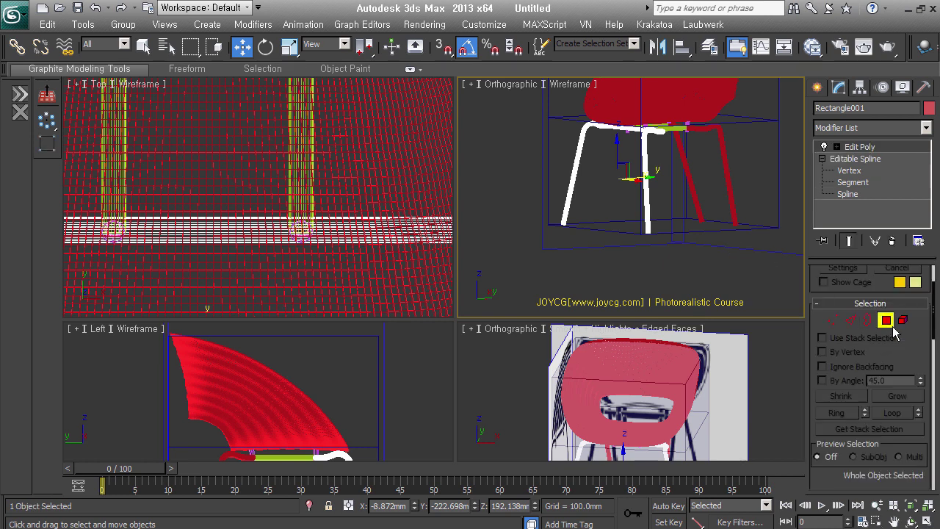
pyautogui.moveTo(676, 267)
pyautogui.keyDown('alt'); pyautogui.mouseDown(button='middle')
pyautogui.moveTo(649, 238)
pyautogui.moveTo(705, 186)
pyautogui.moveTo(695, 216)
pyautogui.moveTo(655, 188)
pyautogui.moveTo(632, 226)
pyautogui.moveTo(720, 272)
pyautogui.mouseUp(button='middle'); pyautogui.keyUp('alt')
pyautogui.scroll(3, 632, 226)
# Step: Clear the polygon selection and switch the view to a framed Left view
pyautogui.click(778, 275)
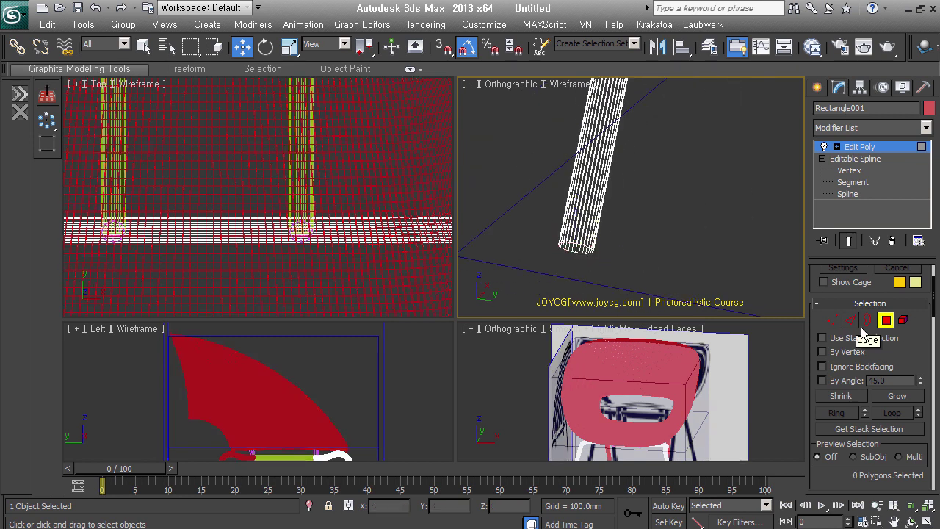
pyautogui.keyDown('alt'); pyautogui.moveTo(632, 233); pyautogui.dragTo(610, 235, button='middle'); pyautogui.keyUp('alt')
pyautogui.press('l')
pyautogui.press('z')
pyautogui.scroll(3, 610, 236)
pyautogui.scroll(2, 640, 213)
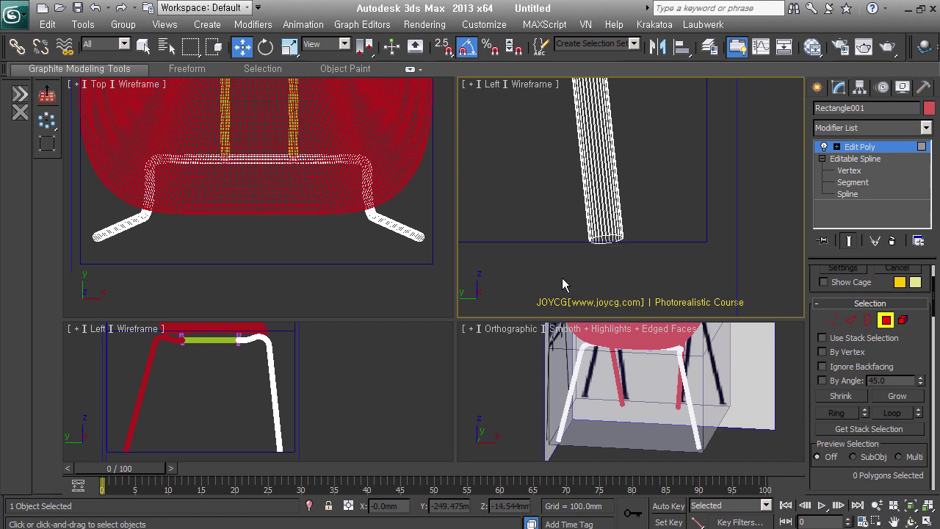
# Step: Select the edge ring and open border at the tube bottom, then return to Polygon level
pyautogui.click(850, 320)
pyautogui.moveTo(556, 279); pyautogui.dragTo(629, 213)
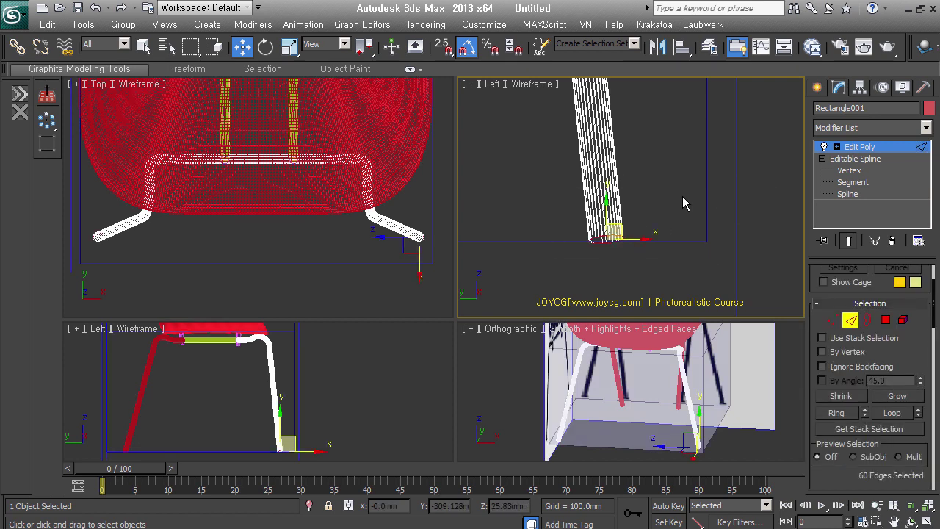
pyautogui.click(869, 321)
pyautogui.moveTo(519, 257); pyautogui.dragTo(686, 200)
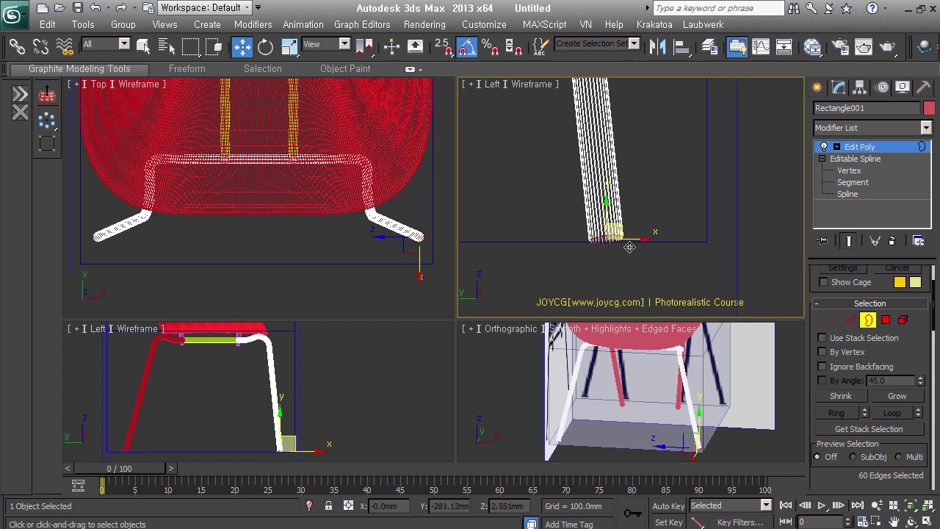
pyautogui.click(886, 320)
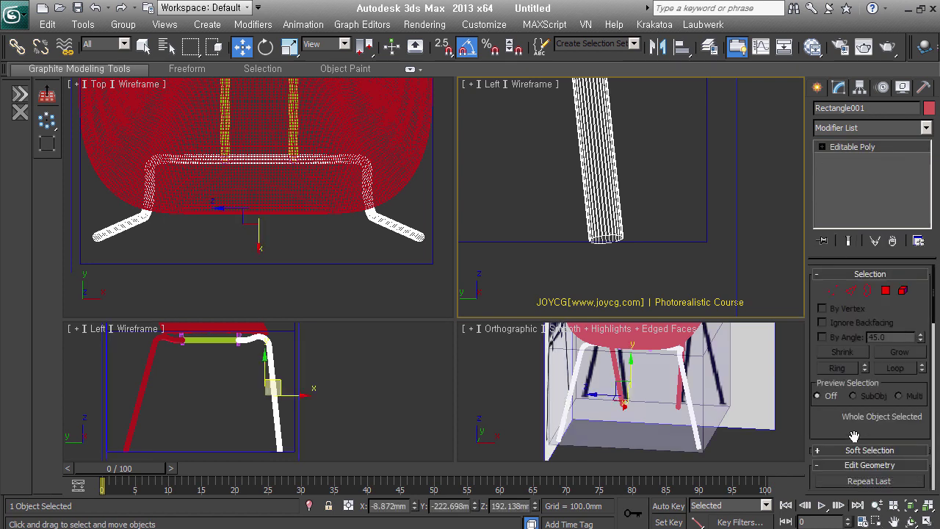
pyautogui.moveTo(857, 432); pyautogui.dragTo(893, 212)
# Step: Attach the red leg frame to Rectangle001 so both form one Editable Poly
pyautogui.click(837, 349)
pyautogui.scroll(-2, 642, 247)
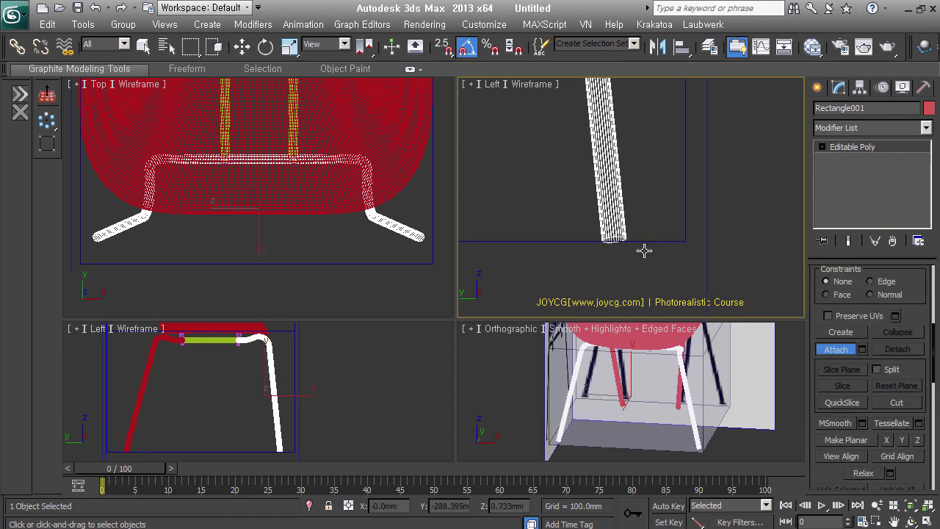
pyautogui.scroll(-4, 642, 248)
pyautogui.click(564, 208)
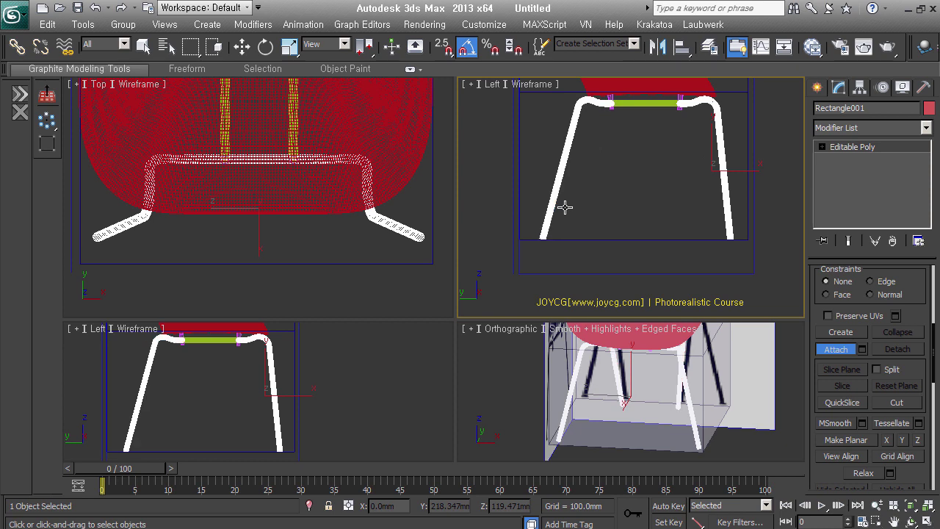
pyautogui.rightClick(563, 203)
pyautogui.click(822, 147)
pyautogui.click(866, 193)
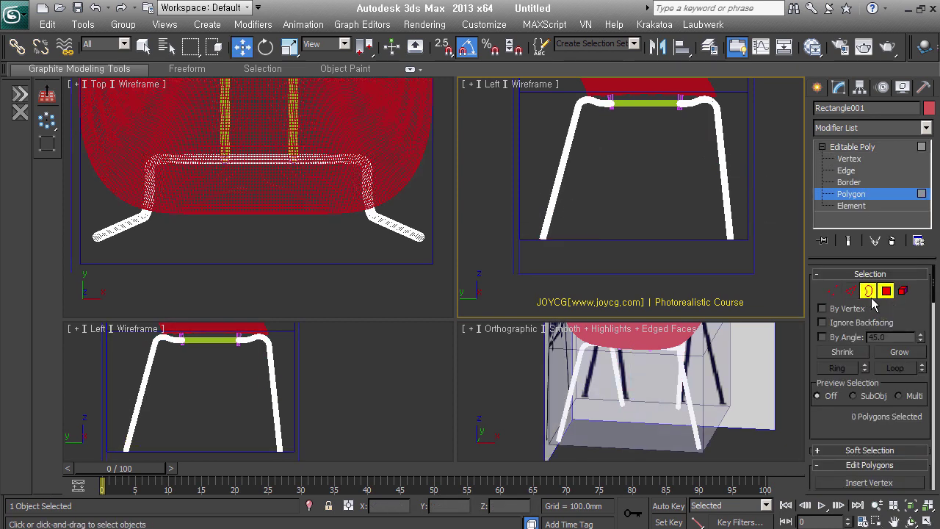
# Step: Box-select the open borders at the leg bottoms, then open the black chair reference photo
pyautogui.click(867, 291)
pyautogui.moveTo(514, 213); pyautogui.dragTo(800, 266)
pyautogui.scroll(2, 751, 251)
pyautogui.scroll(2, 742, 246)
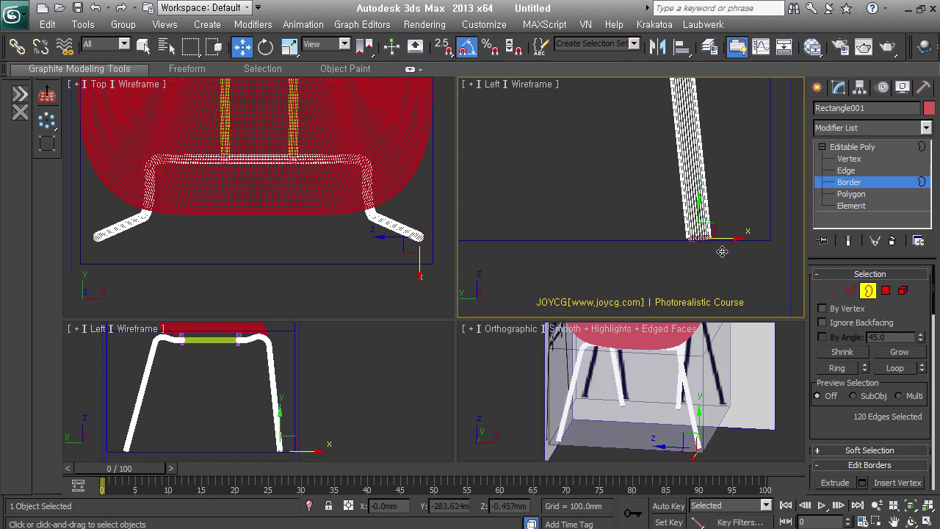
pyautogui.scroll(2, 697, 235)
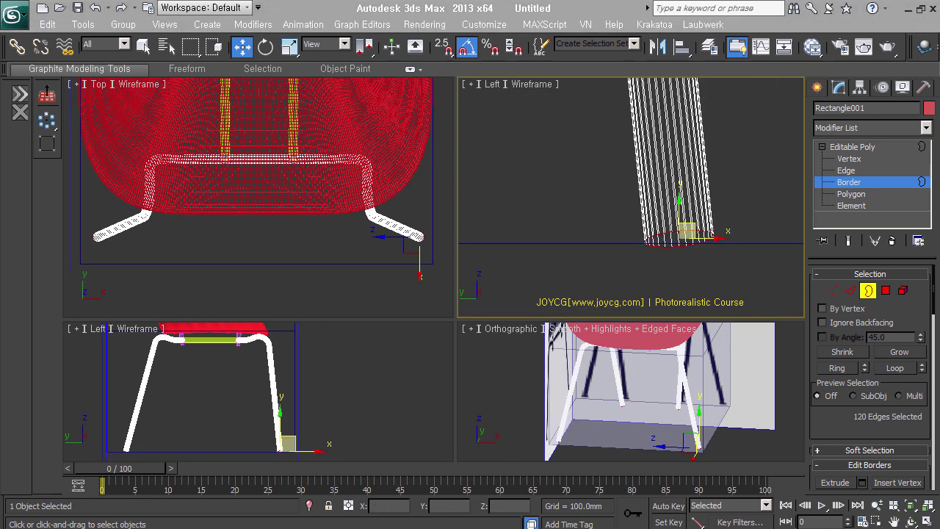
pyautogui.hotkey('alt', 'Tab')
pyautogui.doubleClick(232, 349)
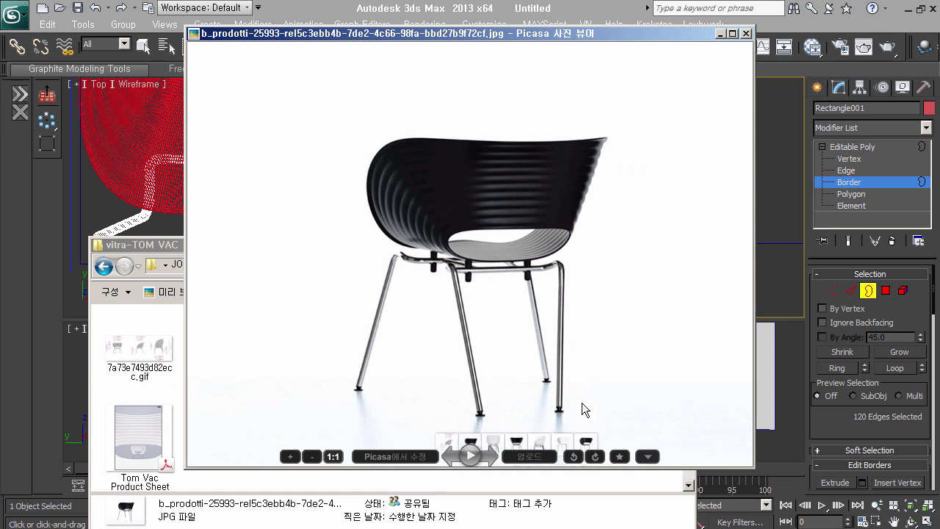
# Step: Move the Picasa viewer up-left and zoom in on the reference chair's leg tips
pyautogui.moveTo(581, 403); pyautogui.dragTo(545, 320)
pyautogui.scroll(1, 553, 380)
pyautogui.scroll(1, 552, 384)
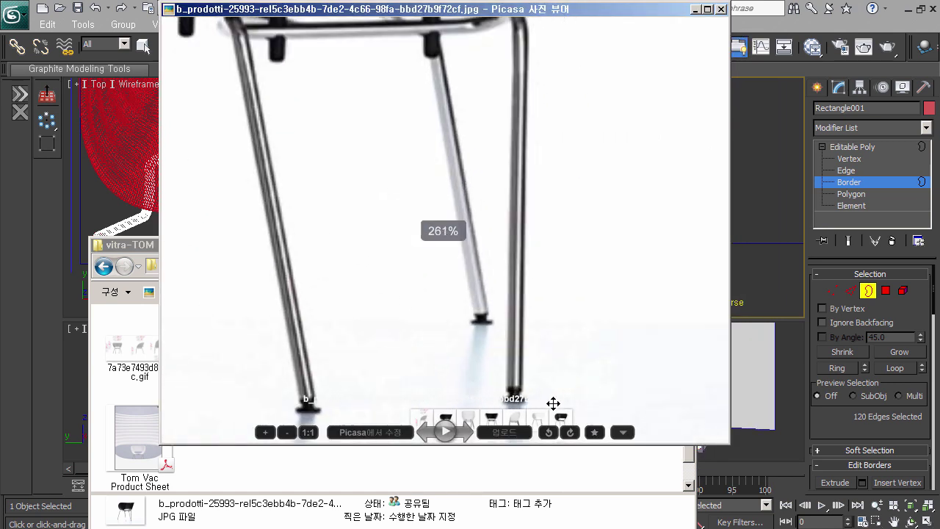
pyautogui.scroll(1, 552, 382)
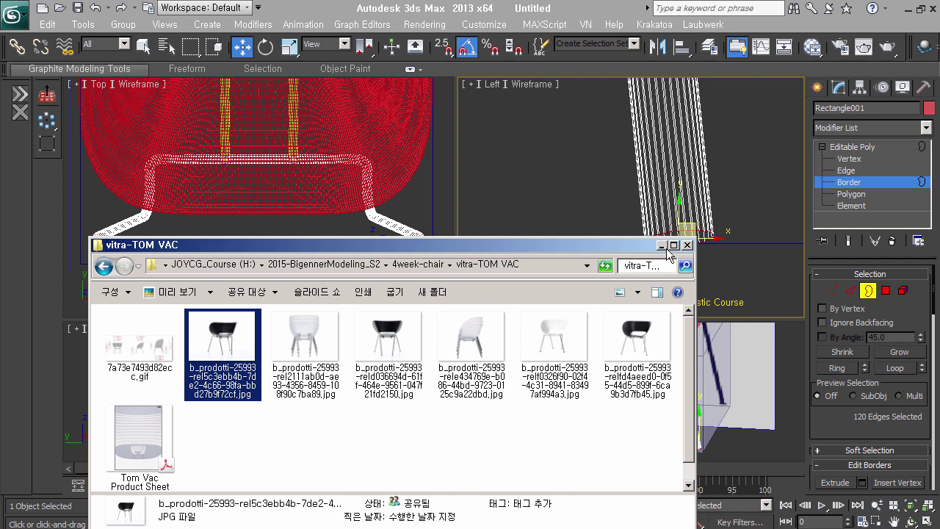
# Step: Chamfer the selected leg-tube bottom borders with an amount of 11.003 mm
pyautogui.click(688, 247)
pyautogui.rightClick(691, 228)
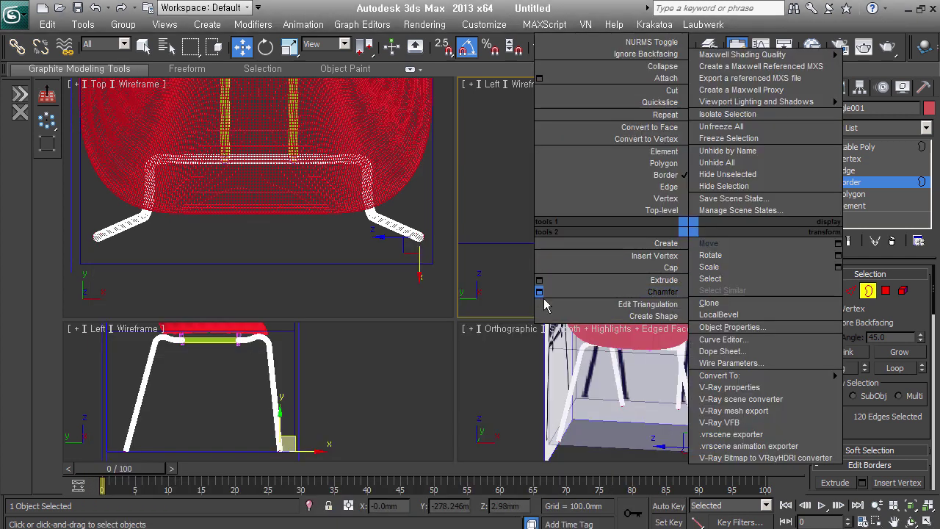
pyautogui.click(540, 292)
pyautogui.moveTo(677, 208); pyautogui.dragTo(690, 208)
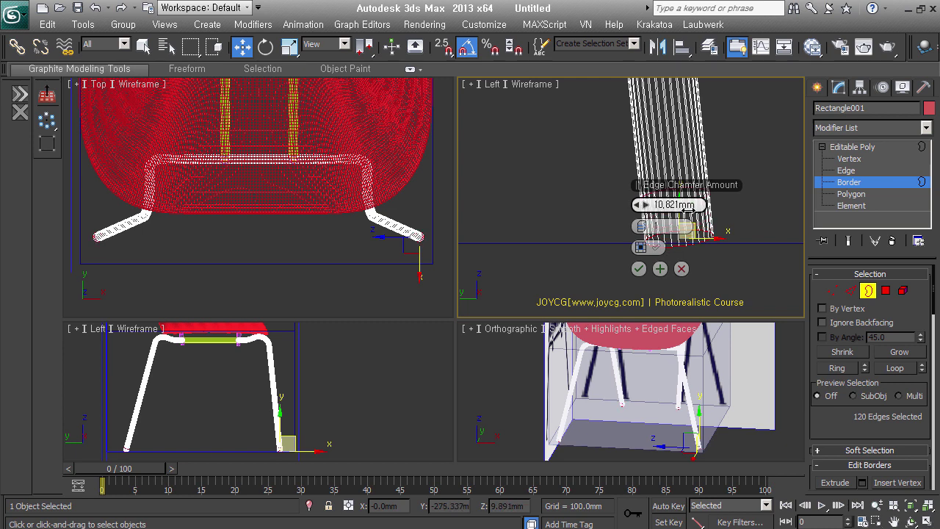
pyautogui.click(647, 270)
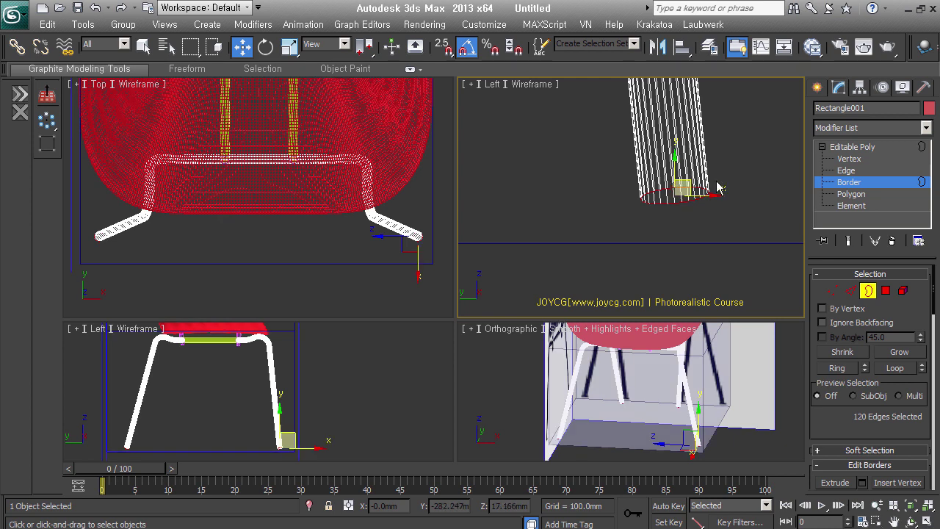
# Step: Chamfer the borders again at a reduced 3.728 mm with one segment, then deselect
pyautogui.rightClick(677, 194)
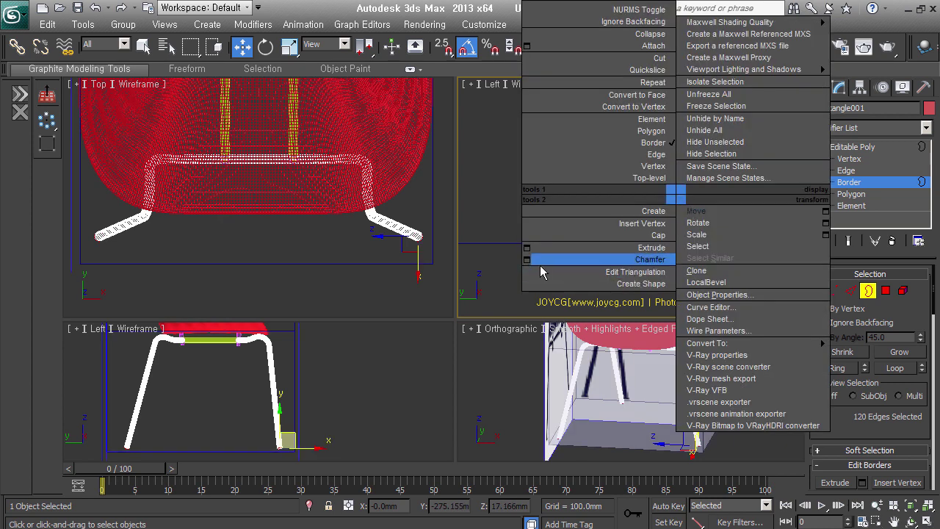
pyautogui.click(527, 259)
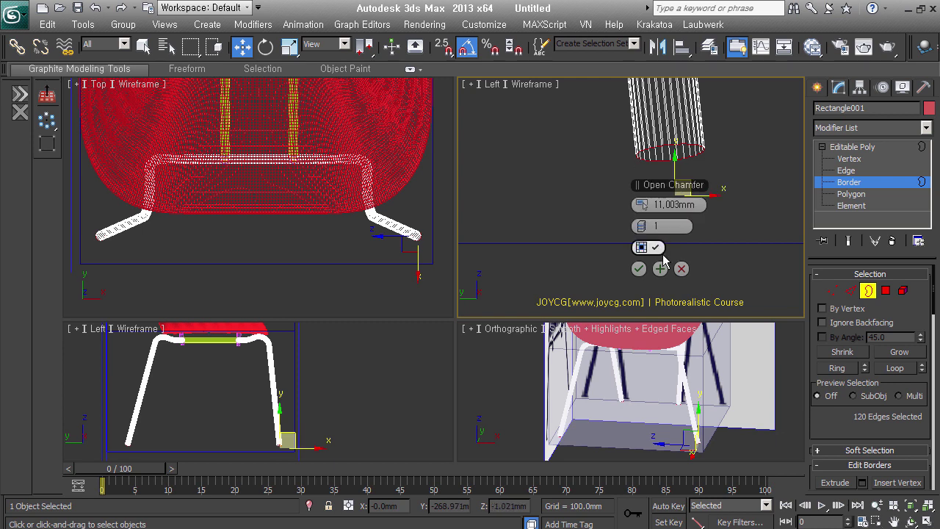
pyautogui.moveTo(642, 205); pyautogui.dragTo(623, 216)
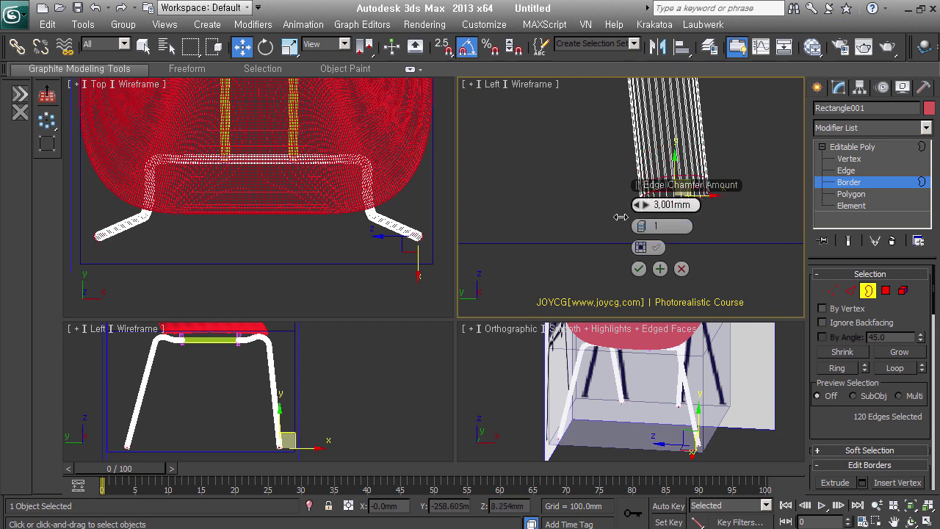
pyautogui.click(647, 276)
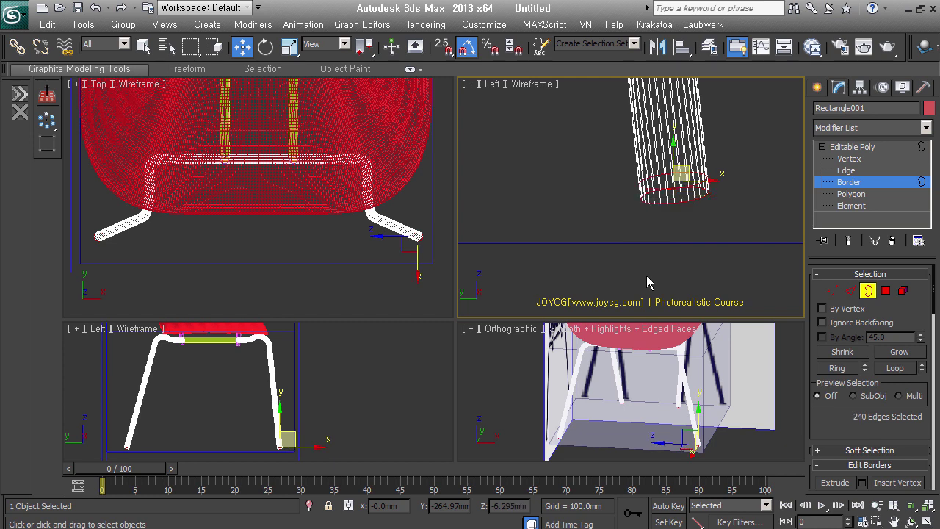
pyautogui.click(709, 219)
# Step: Detach the foot ring polygons from the leg tubes as a separate object
pyautogui.moveTo(704, 214); pyautogui.dragTo(705, 229, button='middle')
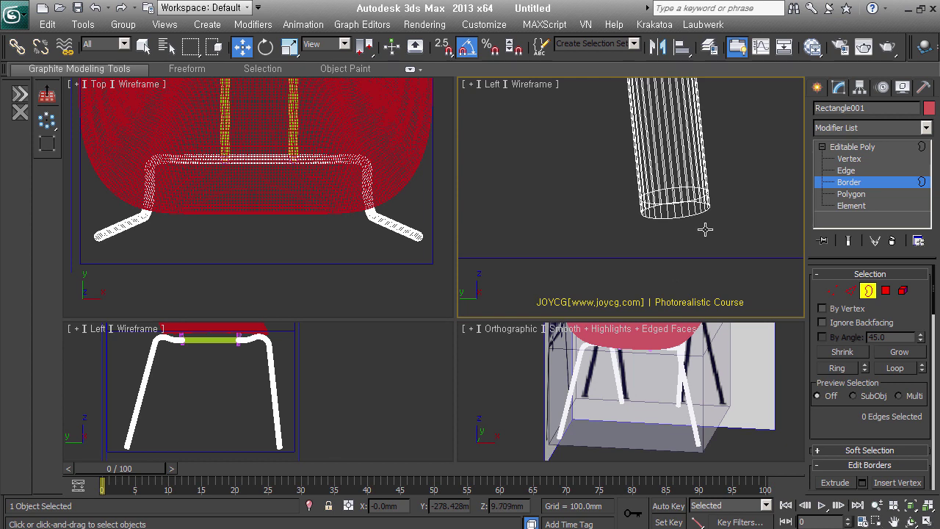
pyautogui.scroll(2, 705, 229)
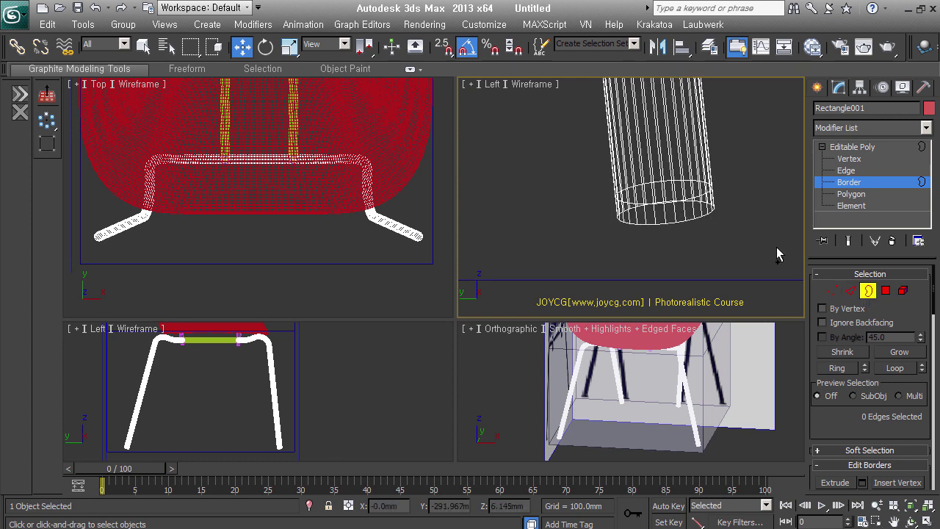
pyautogui.hotkey('ctrl', 'z')
pyautogui.scroll(-2, 911, 353)
pyautogui.scroll(-3, 911, 352)
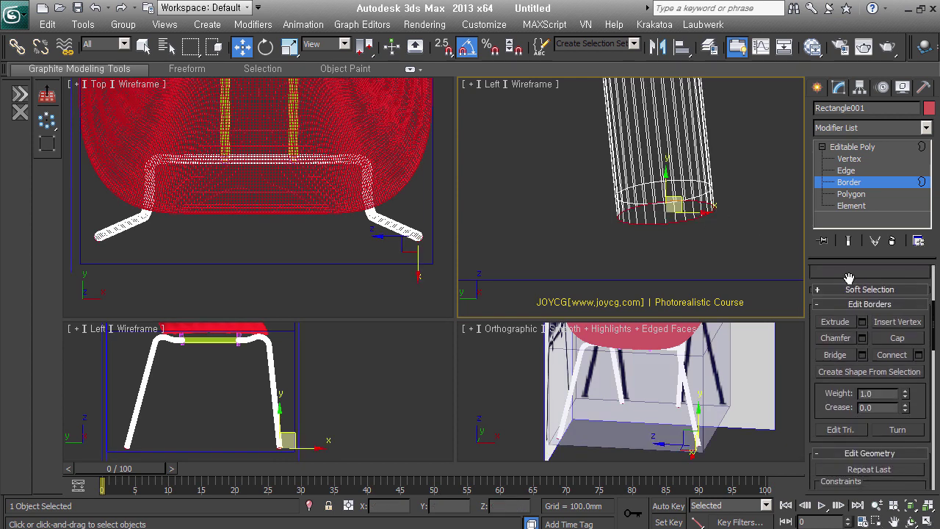
pyautogui.click(897, 339)
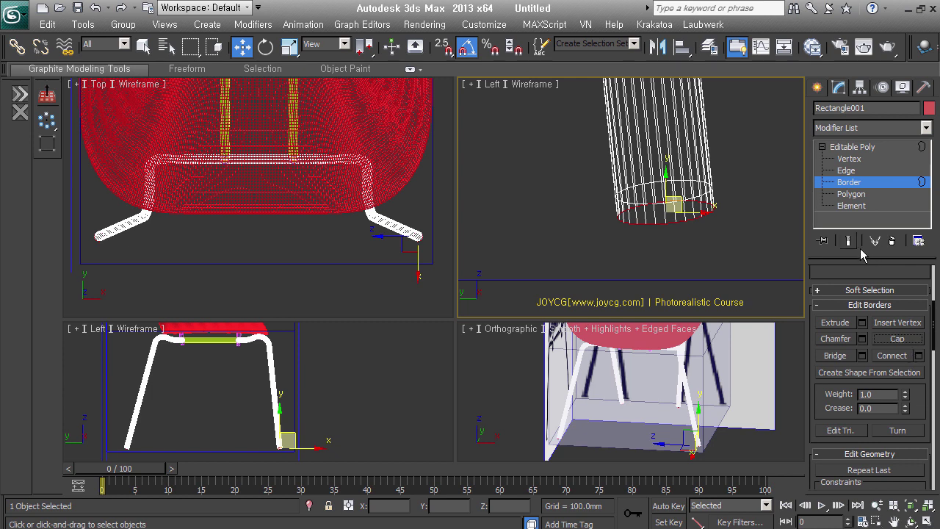
pyautogui.scroll(5, 846, 285)
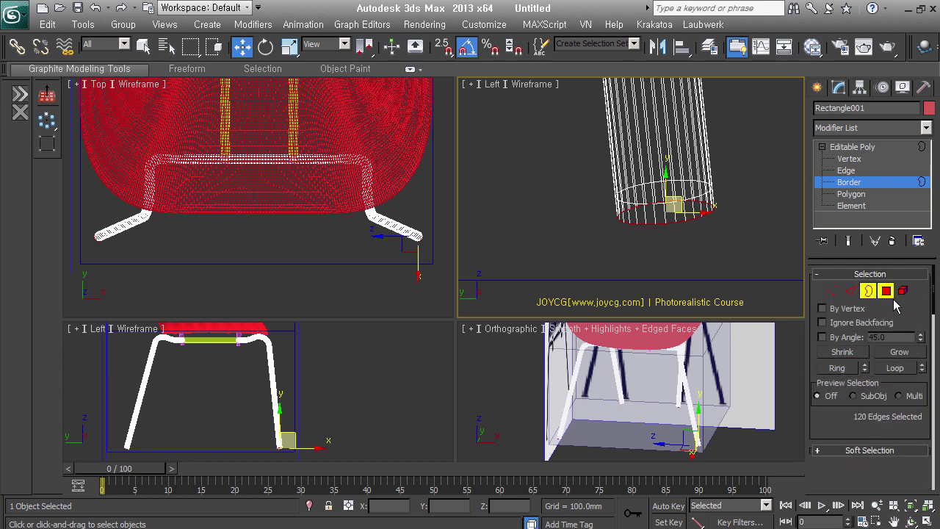
pyautogui.click(885, 291)
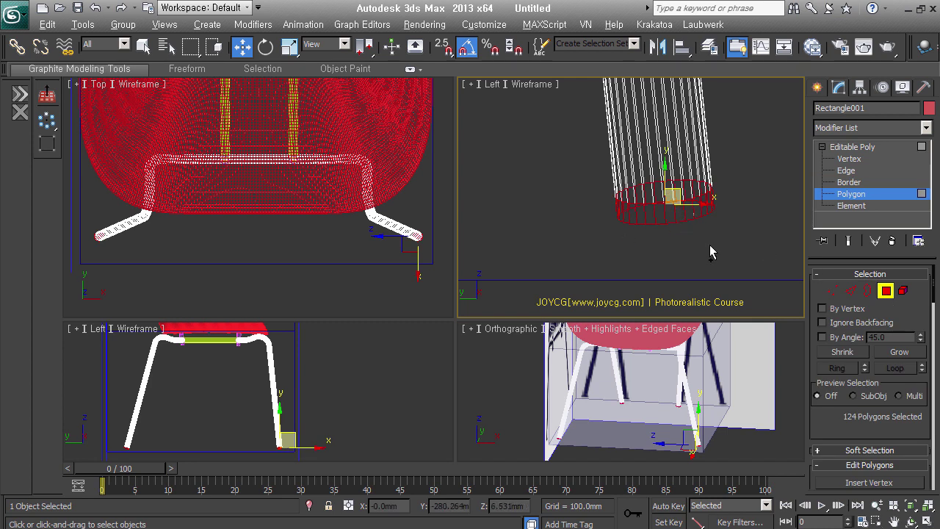
pyautogui.hotkey('alt', 'd')
pyautogui.press('Return')
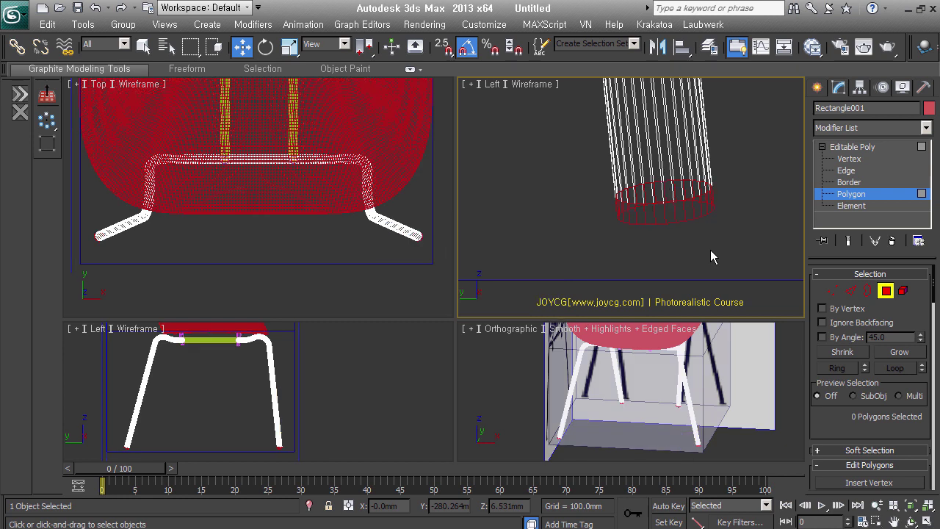
pyautogui.click(895, 304)
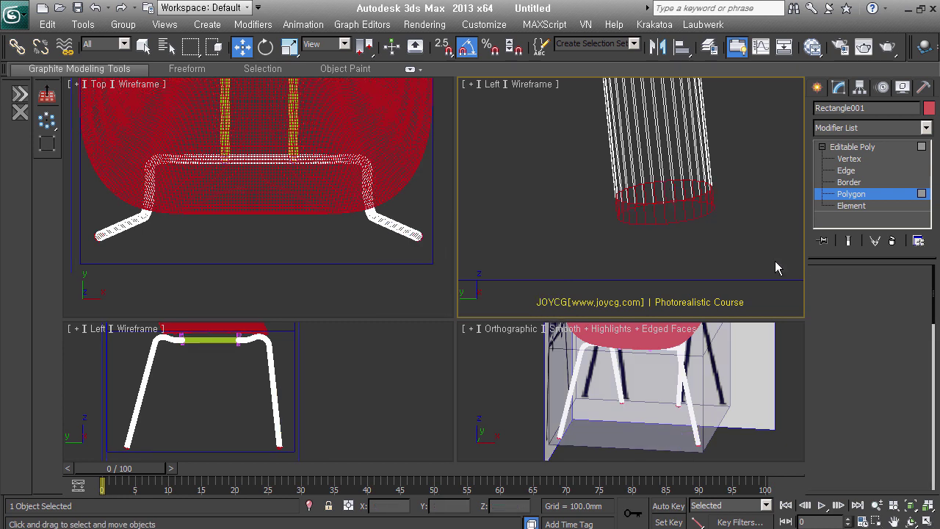
# Step: Give the detached Object001 foot rings a light grey object colour instead of red
pyautogui.click(774, 260)
pyautogui.click(718, 214)
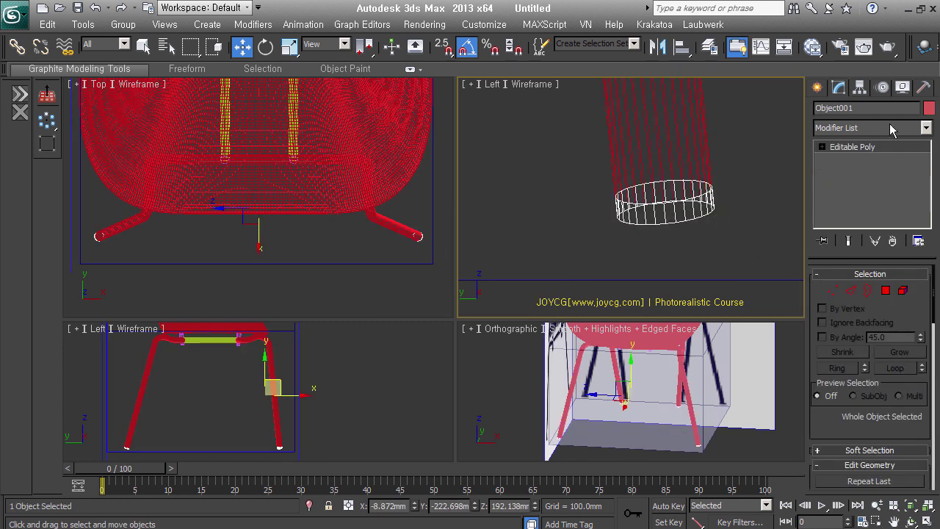
pyautogui.click(930, 109)
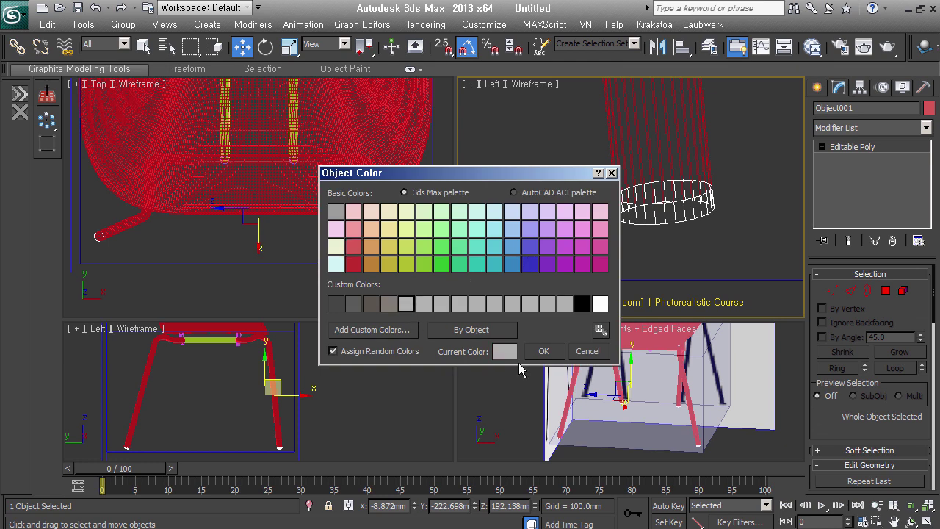
pyautogui.click(544, 351)
pyautogui.click(694, 250)
pyautogui.click(718, 214)
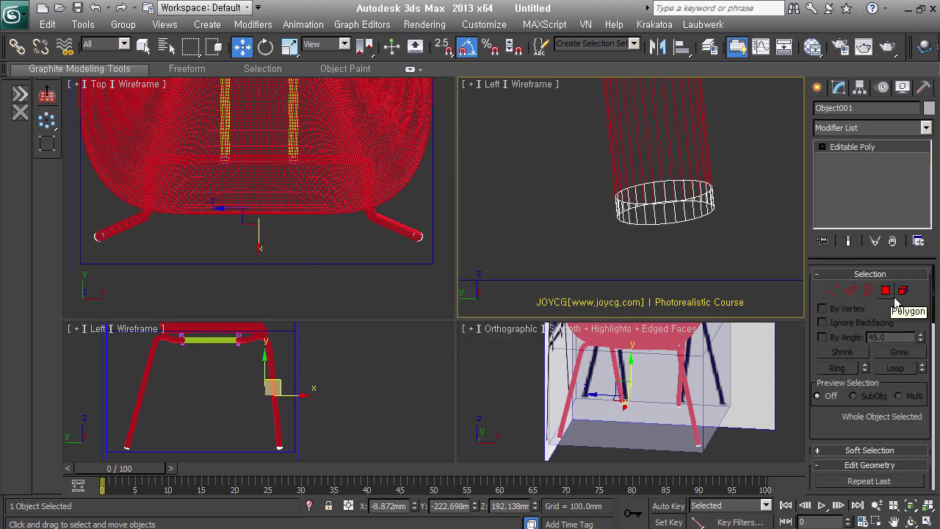
# Step: Switch the foot rings to Border level and call up commands for their open borders
pyautogui.press('3')
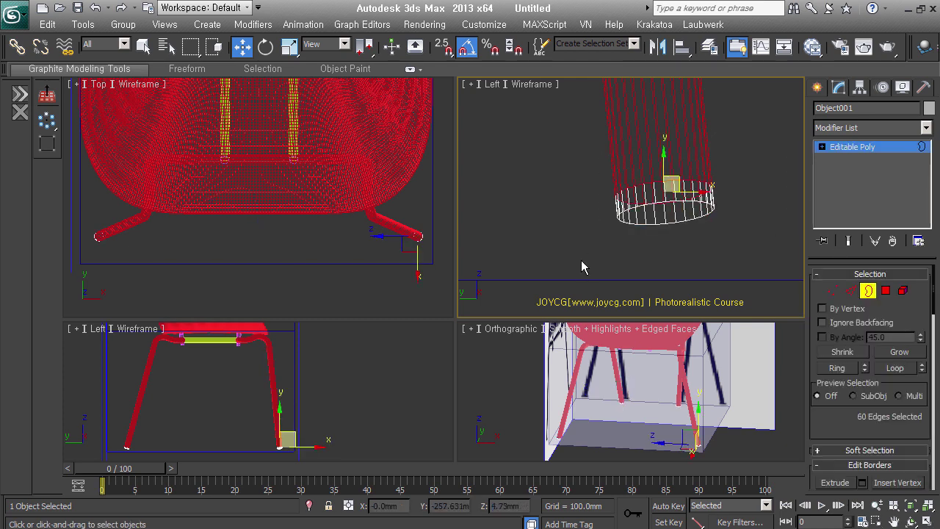
pyautogui.scroll(3, 707, 197)
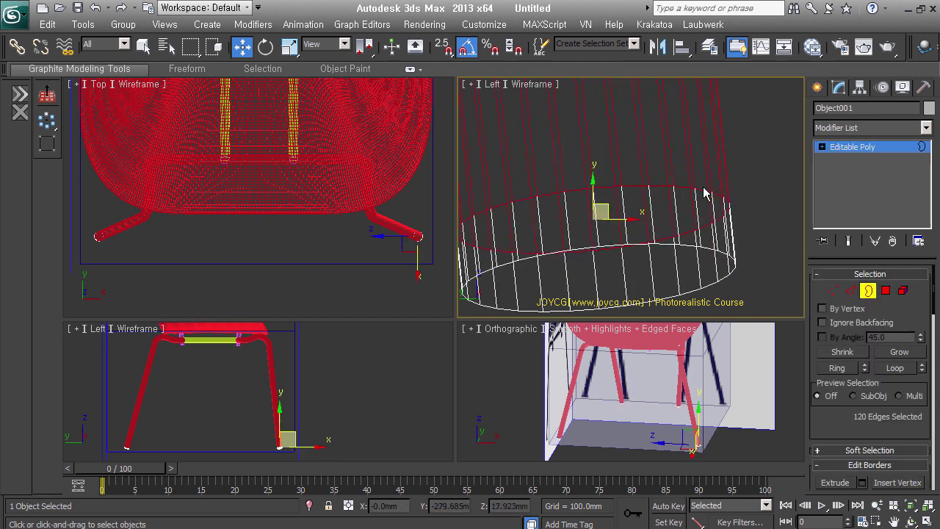
pyautogui.rightClick(680, 193)
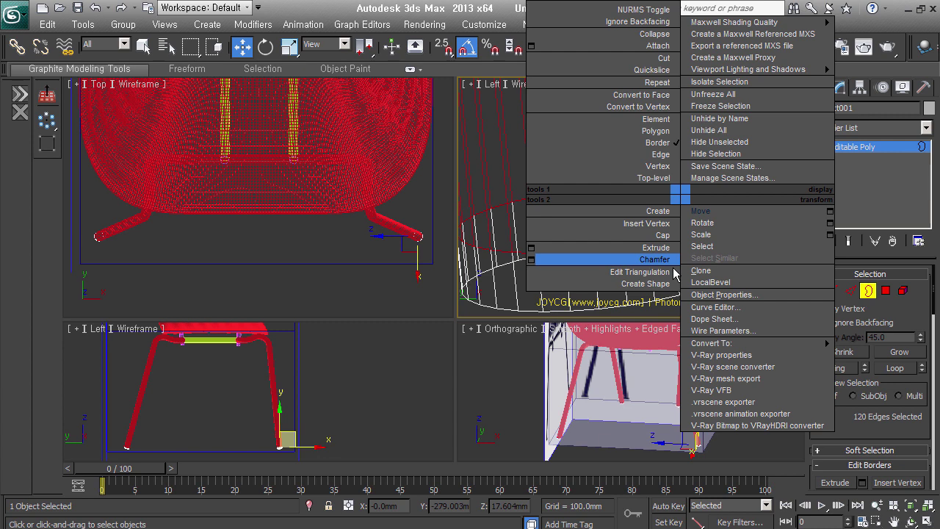
# Step: Extend the foot rings' open borders twice to make the rings taller
pyautogui.click(674, 270)
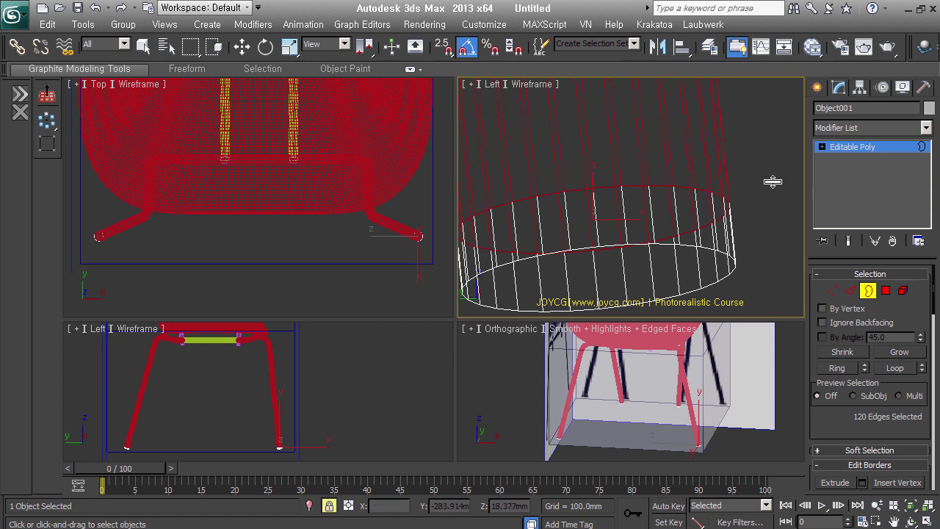
pyautogui.moveTo(772, 225); pyautogui.dragTo(778, 223)
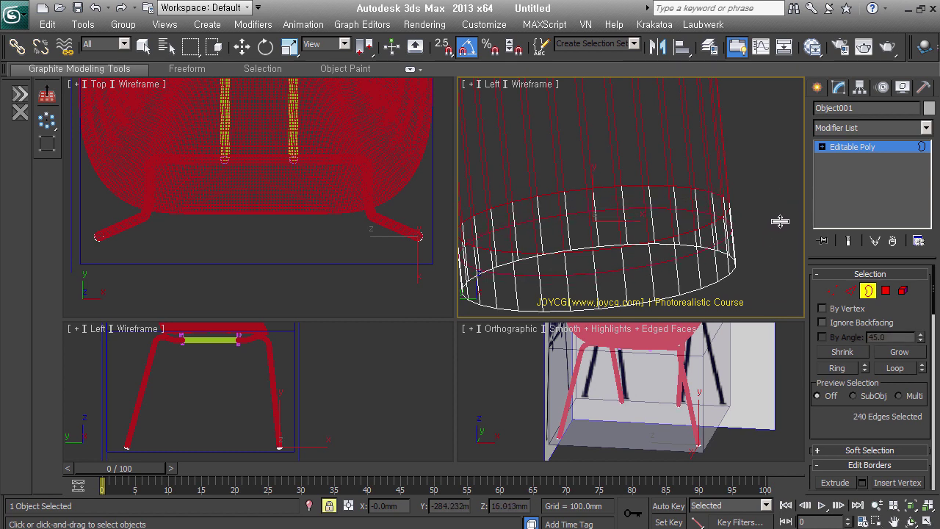
pyautogui.keyDown('shift'); pyautogui.moveTo(779, 221); pyautogui.dragTo(771, 222); pyautogui.keyUp('shift')
pyautogui.click(769, 224)
# Step: At Polygon level, select the polygons of the first foot ring
pyautogui.click(885, 290)
pyautogui.press('w')
pyautogui.click(727, 219)
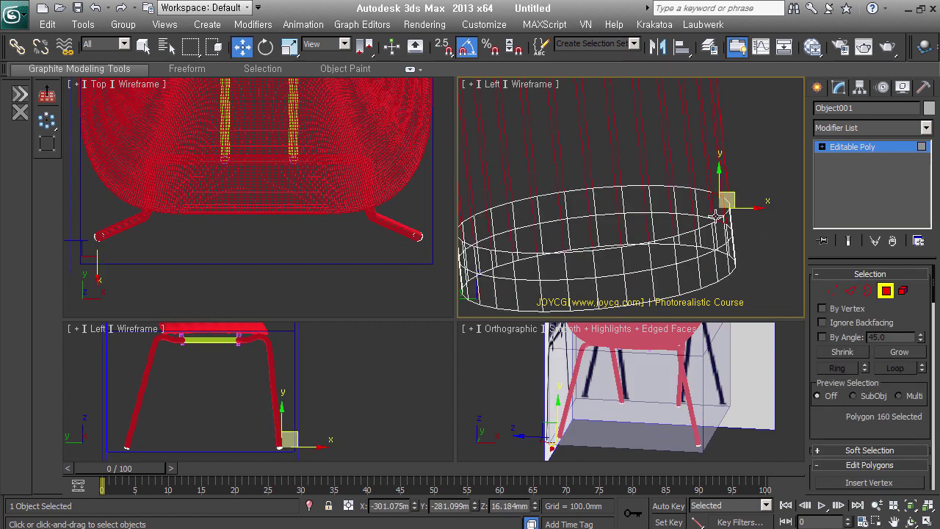
pyautogui.scroll(-2, 719, 221)
pyautogui.scroll(-2, 730, 231)
pyautogui.scroll(-2, 742, 246)
pyautogui.moveTo(755, 258)
pyautogui.keyDown('alt'); pyautogui.mouseDown(button='middle')
pyautogui.moveTo(711, 269)
pyautogui.moveTo(678, 242)
pyautogui.moveTo(546, 240)
pyautogui.moveTo(610, 252)
pyautogui.moveTo(641, 227)
pyautogui.mouseUp(button='middle'); pyautogui.keyUp('alt')
pyautogui.scroll(3, 594, 189)
pyautogui.scroll(3, 589, 204)
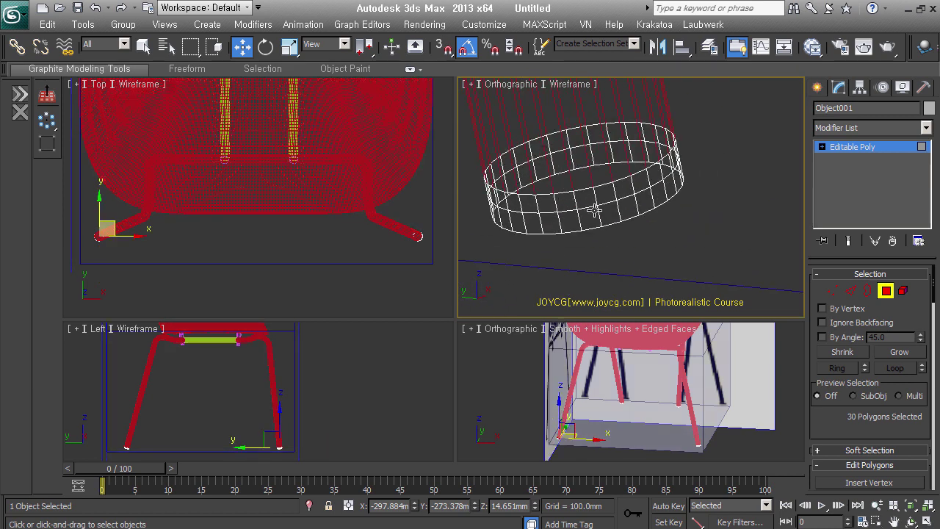
# Step: Add the polygons of the remaining foot rings on the other legs to the selection
pyautogui.click(591, 212)
pyautogui.scroll(-3, 577, 220)
pyautogui.scroll(-3, 696, 242)
pyautogui.scroll(-2, 697, 243)
pyautogui.scroll(-2, 580, 220)
pyautogui.scroll(5, 528, 235)
pyautogui.scroll(3, 538, 269)
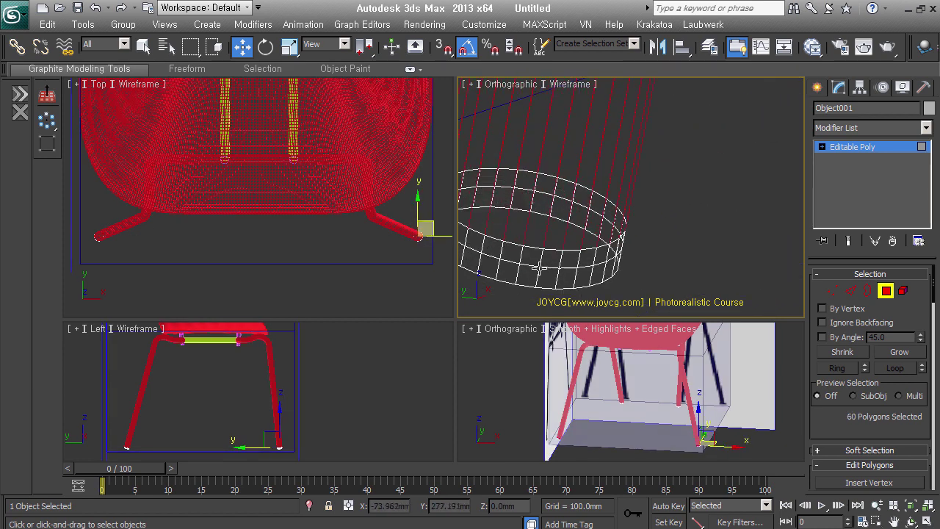
pyautogui.click(507, 250)
pyautogui.keyDown('shift'); pyautogui.click(611, 252); pyautogui.keyUp('shift')
pyautogui.scroll(-2, 570, 266)
pyautogui.scroll(-2, 570, 266)
pyautogui.scroll(-2, 680, 218)
pyautogui.scroll(3, 727, 219)
pyautogui.click(693, 199)
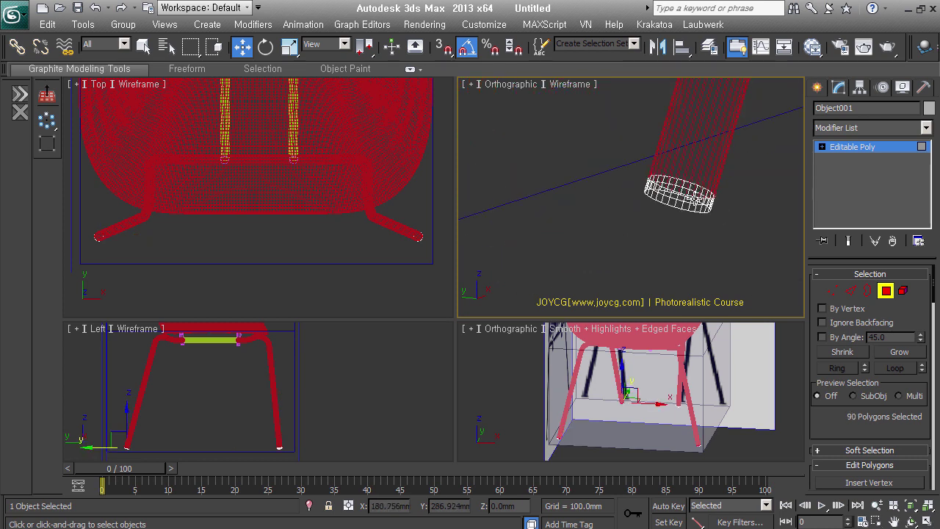
pyautogui.scroll(2, 694, 199)
pyautogui.keyDown('ctrl'); pyautogui.click(682, 210); pyautogui.keyUp('ctrl')
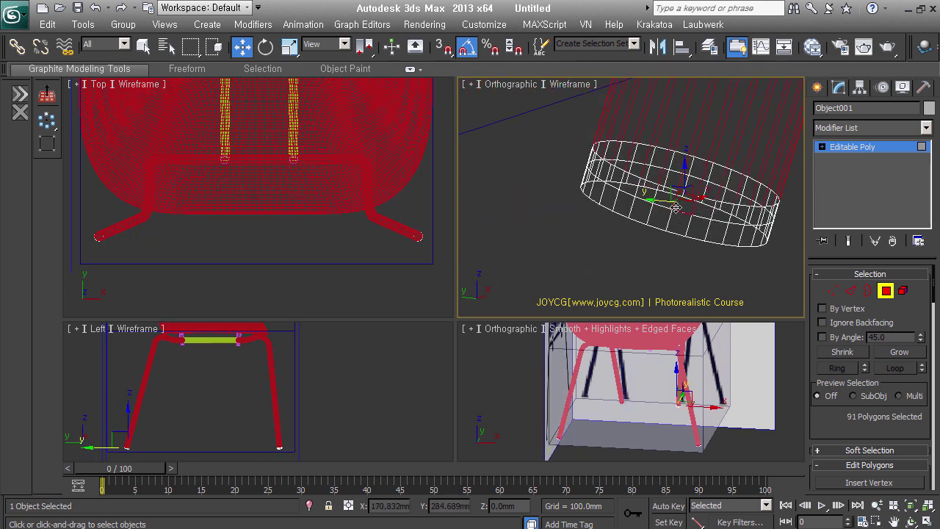
pyautogui.keyDown('shift'); pyautogui.click(679, 209); pyautogui.keyUp('shift')
# Step: Bevel the foot ring polygons with 0.9 mm height and -1.309 mm outline
pyautogui.rightClick(750, 215)
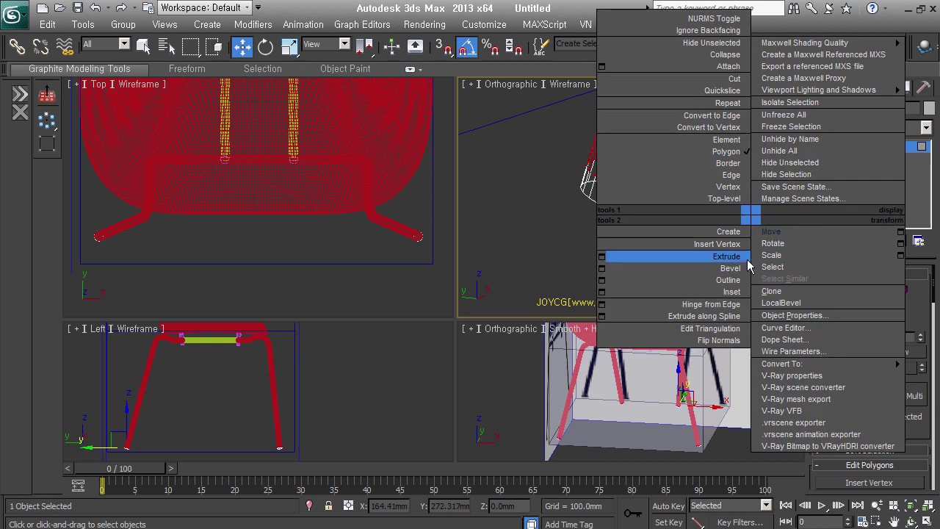
pyautogui.click(678, 261)
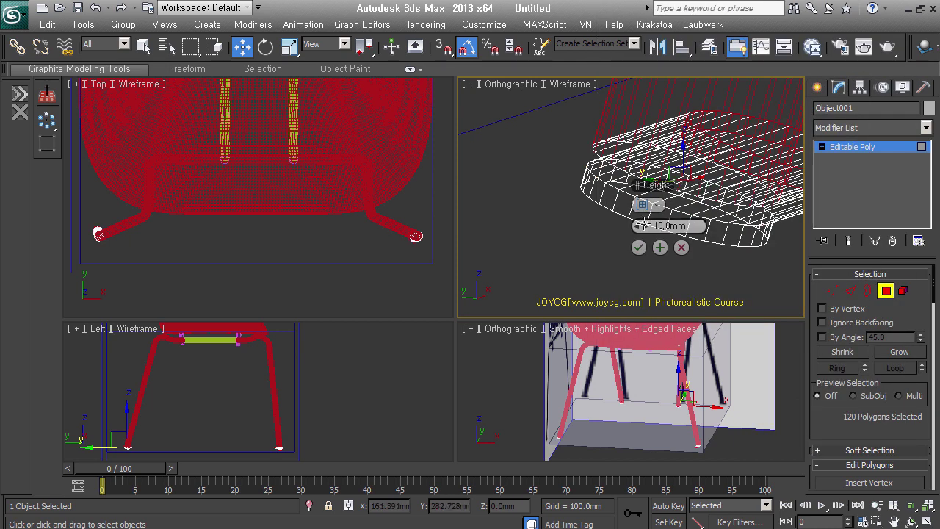
pyautogui.moveTo(656, 228); pyautogui.dragTo(658, 229)
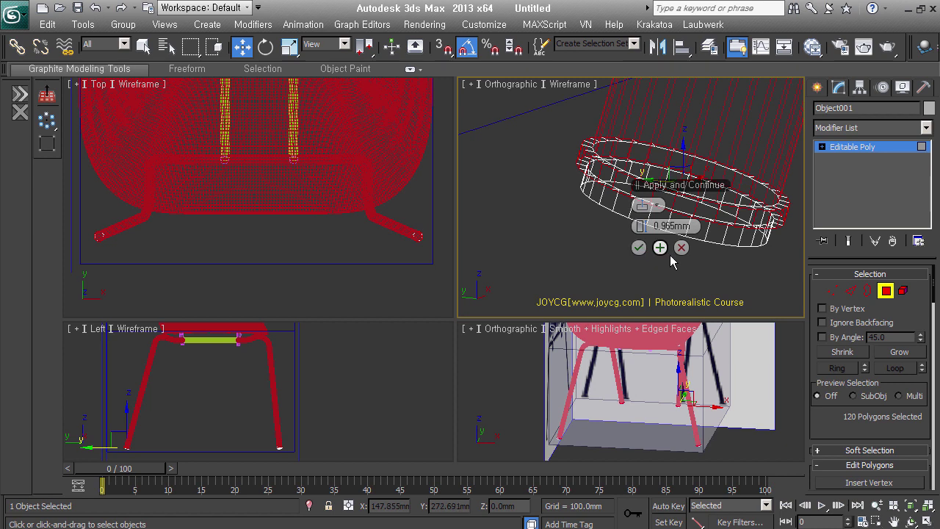
pyautogui.click(686, 252)
pyautogui.rightClick(523, 210)
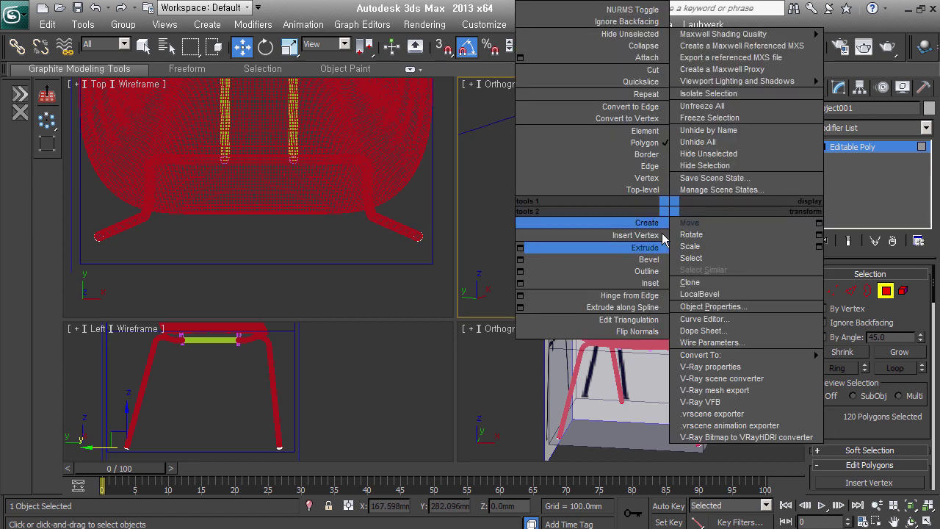
pyautogui.click(530, 268)
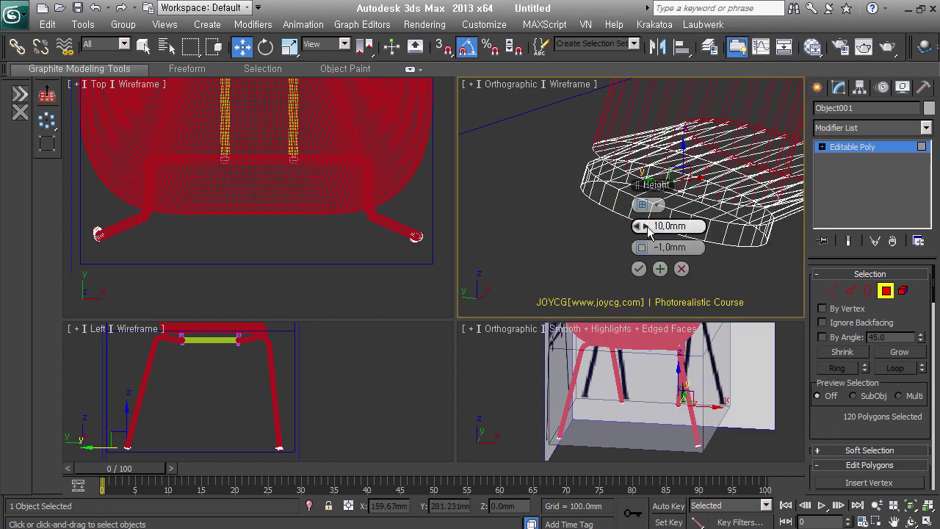
pyautogui.moveTo(640, 226)
pyautogui.mouseDown()
pyautogui.moveTo(654, 242)
pyautogui.moveTo(659, 232)
pyautogui.moveTo(646, 251)
pyautogui.mouseUp()
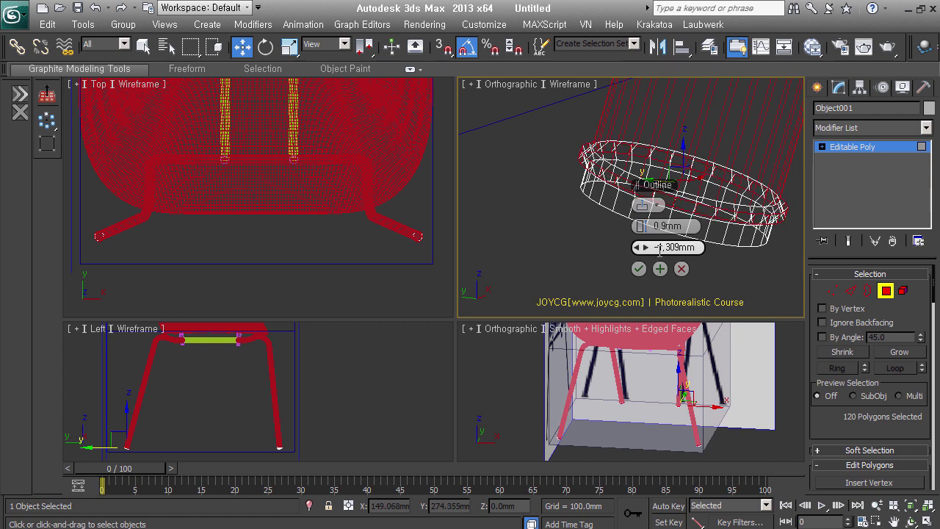
pyautogui.click(638, 269)
# Step: Deselect, reframe the view around the chair legs, and pick polygons on a foot ring
pyautogui.moveTo(730, 280); pyautogui.dragTo(647, 277, button='middle')
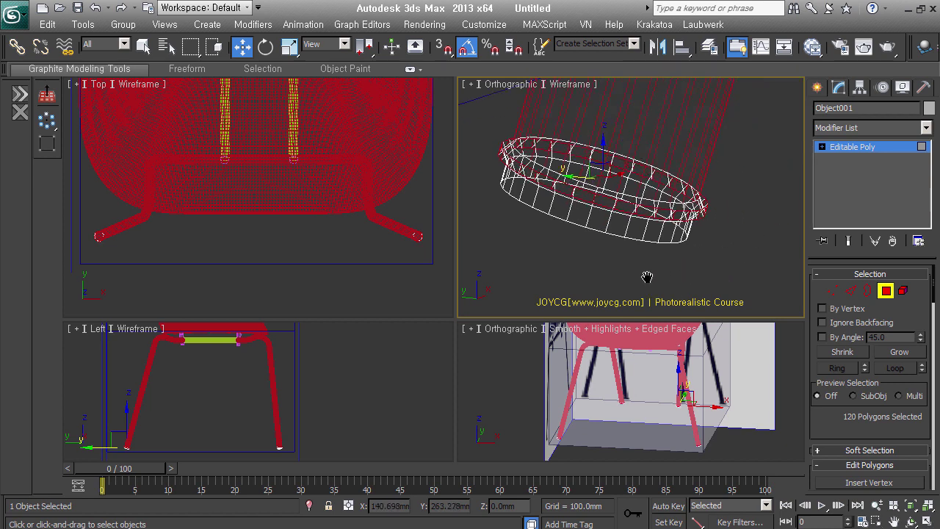
pyautogui.click(647, 277)
pyautogui.keyDown('alt'); pyautogui.moveTo(681, 228); pyautogui.dragTo(705, 214, button='middle'); pyautogui.keyUp('alt')
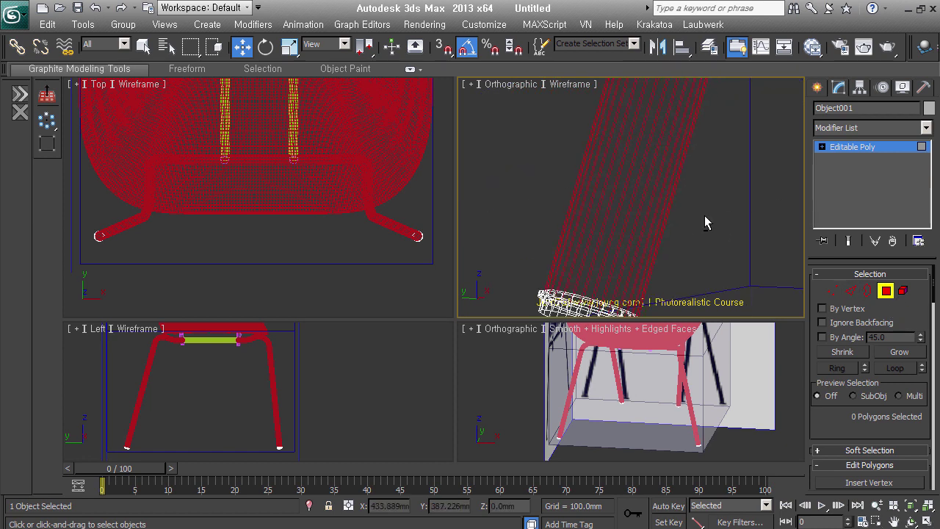
pyautogui.press('z')
pyautogui.click(662, 236)
pyautogui.moveTo(662, 236)
pyautogui.keyDown('alt'); pyautogui.mouseDown(button='middle')
pyautogui.moveTo(680, 272)
pyautogui.moveTo(679, 245)
pyautogui.mouseUp(button='middle'); pyautogui.keyUp('alt')
pyautogui.scroll(3, 698, 128)
pyautogui.click(702, 135)
pyautogui.moveTo(707, 148)
pyautogui.keyDown('alt'); pyautogui.mouseDown(button='middle')
pyautogui.moveTo(680, 126)
pyautogui.moveTo(644, 243)
pyautogui.moveTo(615, 232)
pyautogui.mouseUp(button='middle'); pyautogui.keyUp('alt')
pyautogui.scroll(2, 632, 220)
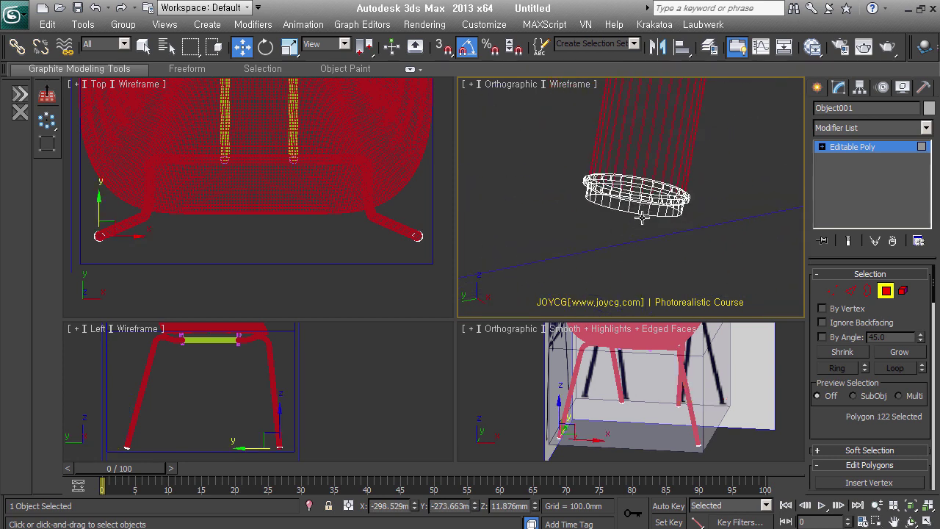
# Step: Select the bottom cap polygons on the legs' foot rings
pyautogui.moveTo(710, 248)
pyautogui.keyDown('alt'); pyautogui.mouseDown(button='middle')
pyautogui.moveTo(661, 264)
pyautogui.moveTo(690, 279)
pyautogui.moveTo(639, 242)
pyautogui.mouseUp(button='middle'); pyautogui.keyUp('alt')
pyautogui.click(692, 268)
pyautogui.scroll(-3, 693, 267)
pyautogui.scroll(2, 633, 236)
pyautogui.scroll(3, 659, 208)
pyautogui.scroll(3, 669, 196)
pyautogui.scroll(1, 647, 197)
pyautogui.click(642, 194)
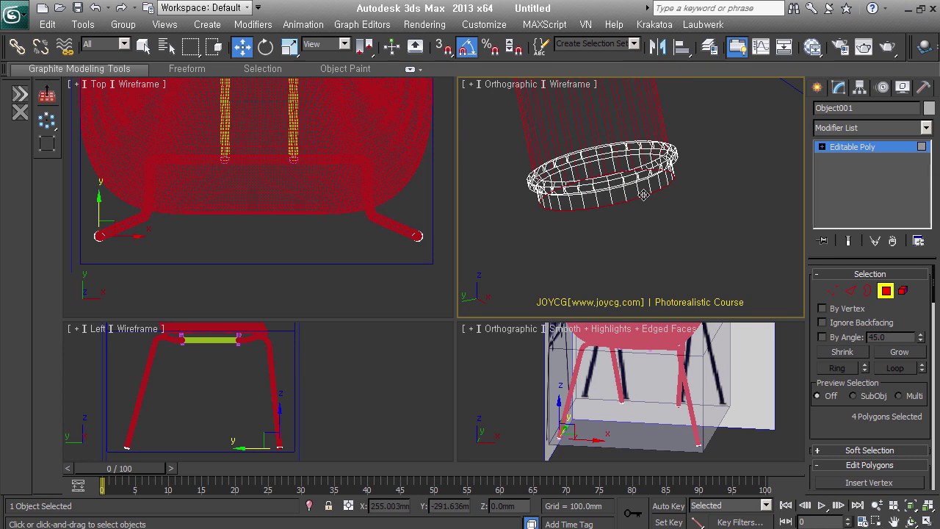
pyautogui.moveTo(643, 194); pyautogui.dragTo(687, 204, button='middle')
# Step: Apply a slight outline to the selected foot-cap polygons
pyautogui.rightClick(684, 223)
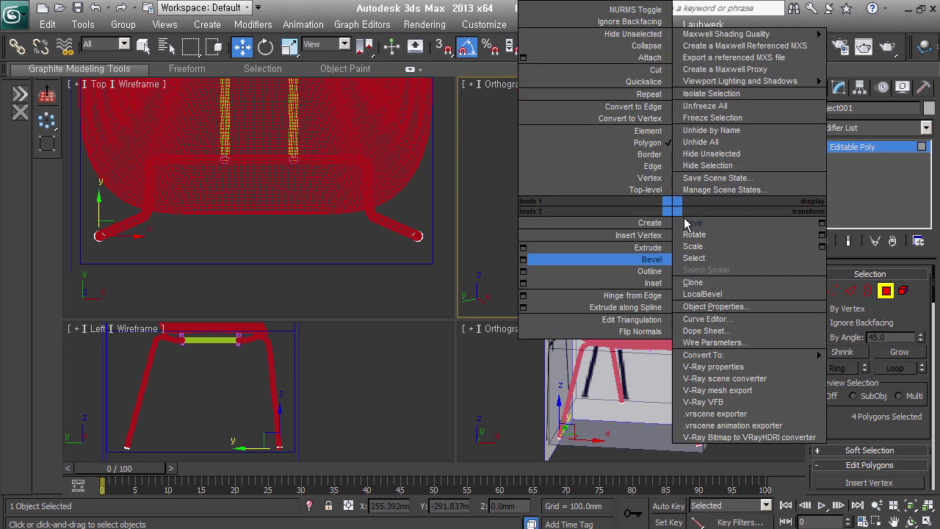
pyautogui.click(667, 272)
pyautogui.press('space')
pyautogui.moveTo(718, 227); pyautogui.dragTo(721, 222)
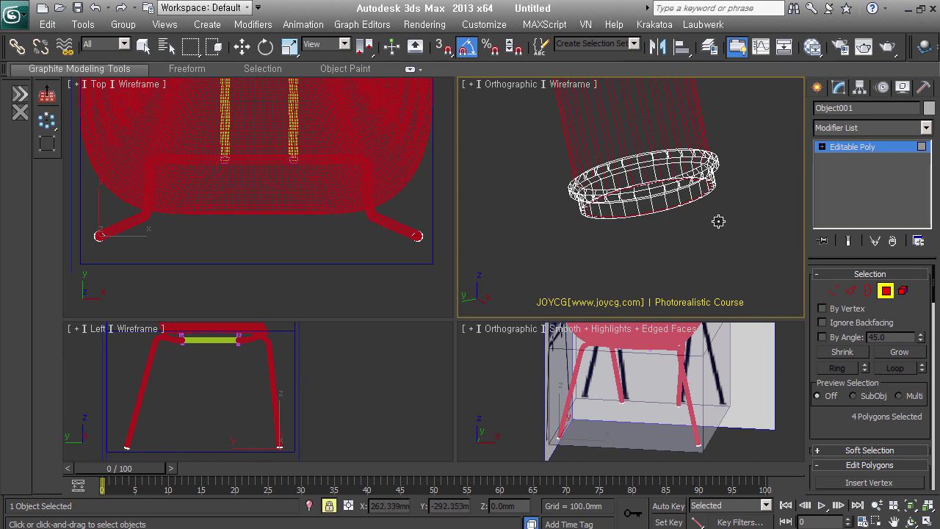
pyautogui.scroll(3, 720, 198)
pyautogui.scroll(3, 720, 199)
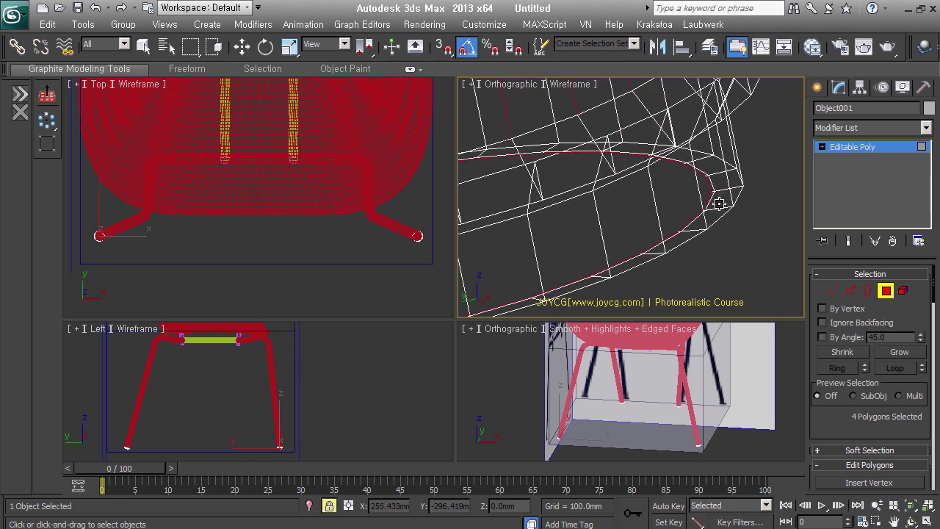
pyautogui.scroll(-3, 719, 203)
pyautogui.scroll(-3, 716, 206)
pyautogui.press('w')
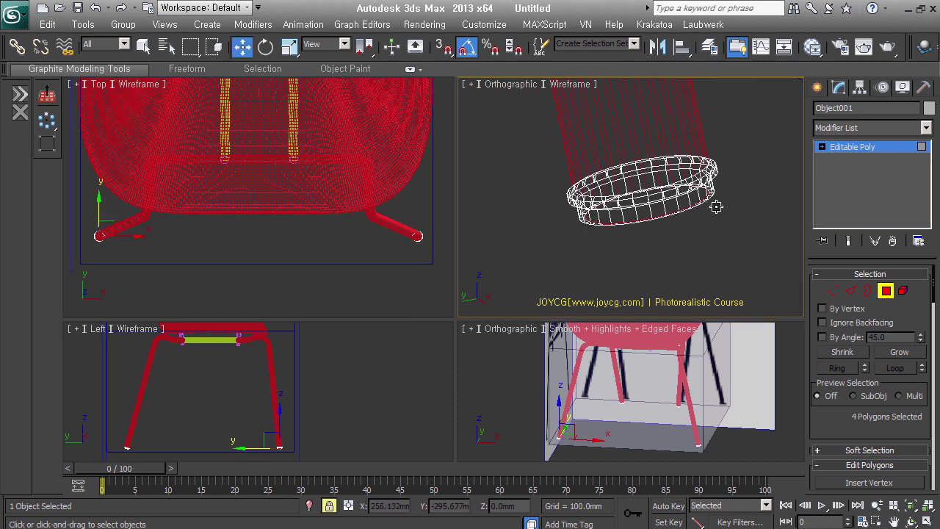
# Step: Extrude the selected foot-cap bottom polygons
pyautogui.rightClick(696, 206)
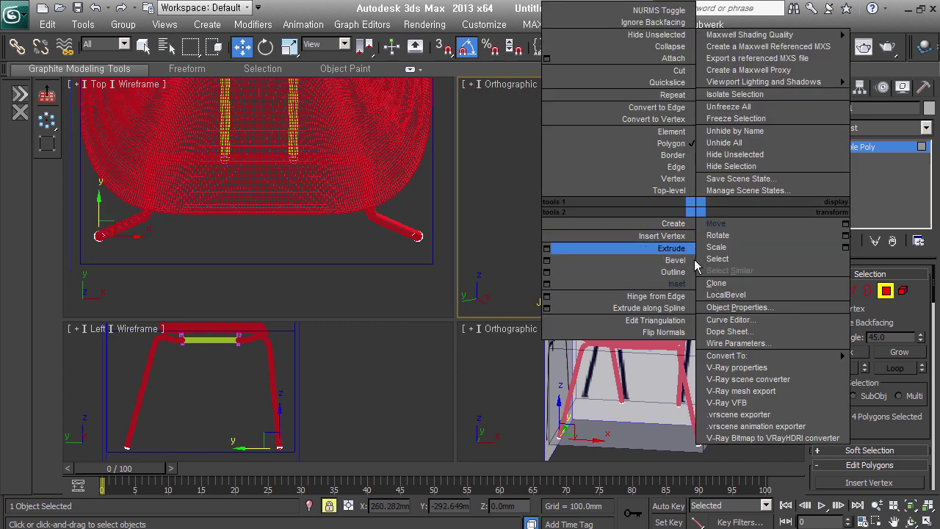
pyautogui.click(687, 249)
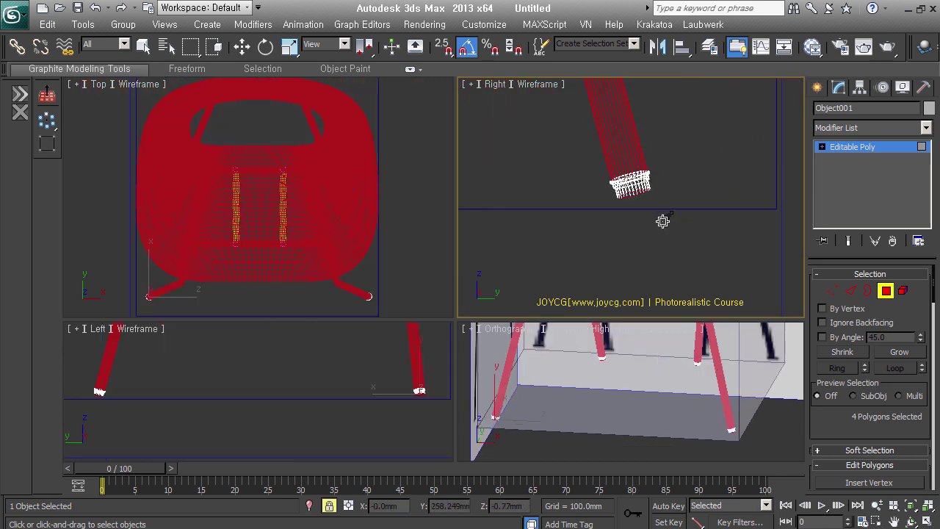
pyautogui.scroll(2, 627, 207)
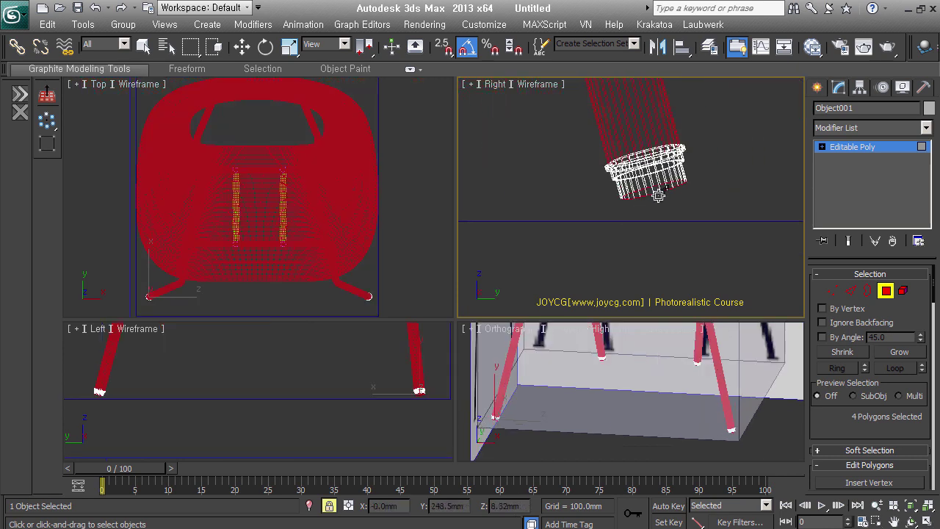
pyautogui.scroll(3, 654, 197)
pyautogui.moveTo(697, 216)
pyautogui.keyDown('alt'); pyautogui.mouseDown(button='middle')
pyautogui.moveTo(705, 216)
pyautogui.moveTo(667, 213)
pyautogui.mouseUp(button='middle'); pyautogui.keyUp('alt')
pyautogui.scroll(-2, 656, 204)
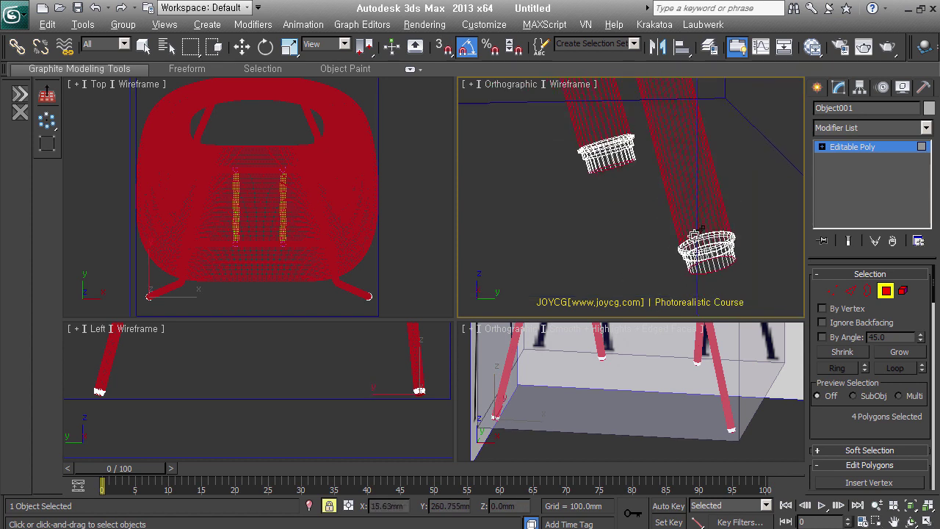
pyautogui.scroll(3, 667, 217)
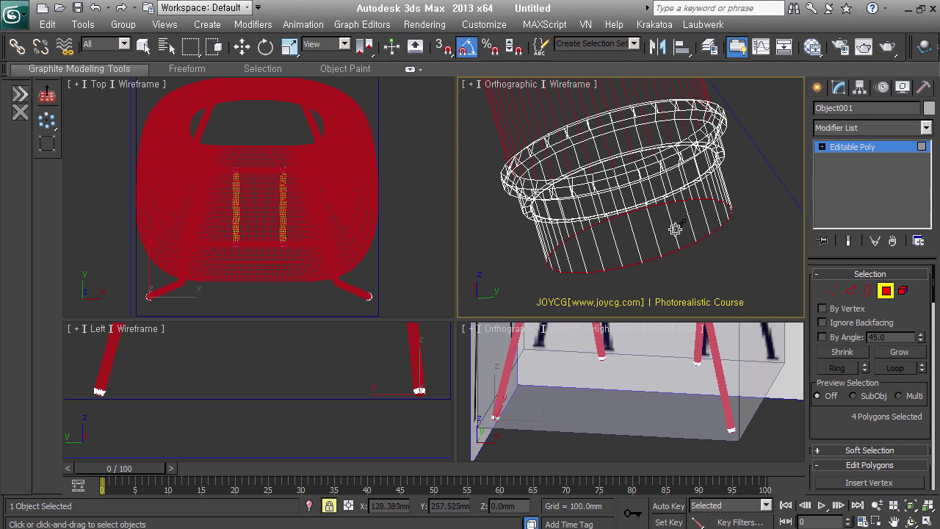
pyautogui.press('w')
# Step: Inset the bottom polygons into a smaller inner ring, then deselect and move to Edge level
pyautogui.rightClick(683, 209)
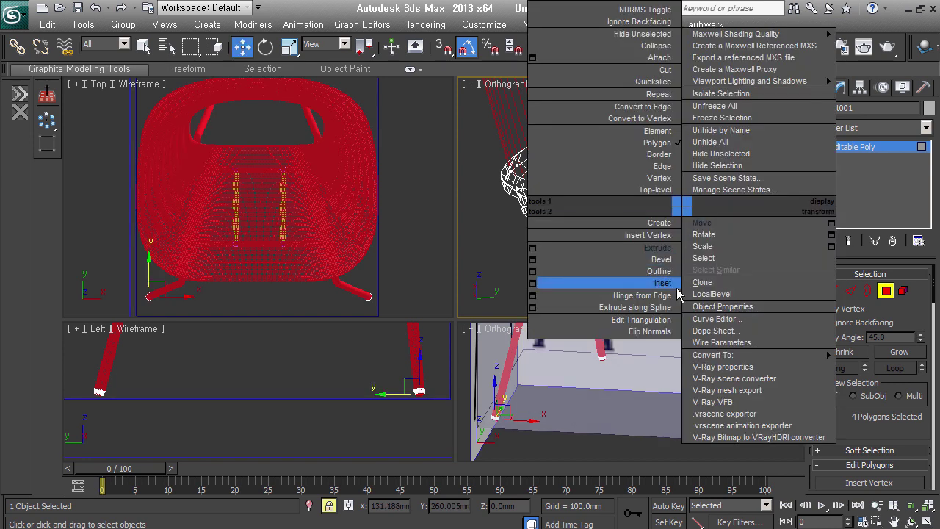
pyautogui.click(679, 284)
pyautogui.moveTo(676, 269); pyautogui.dragTo(675, 309)
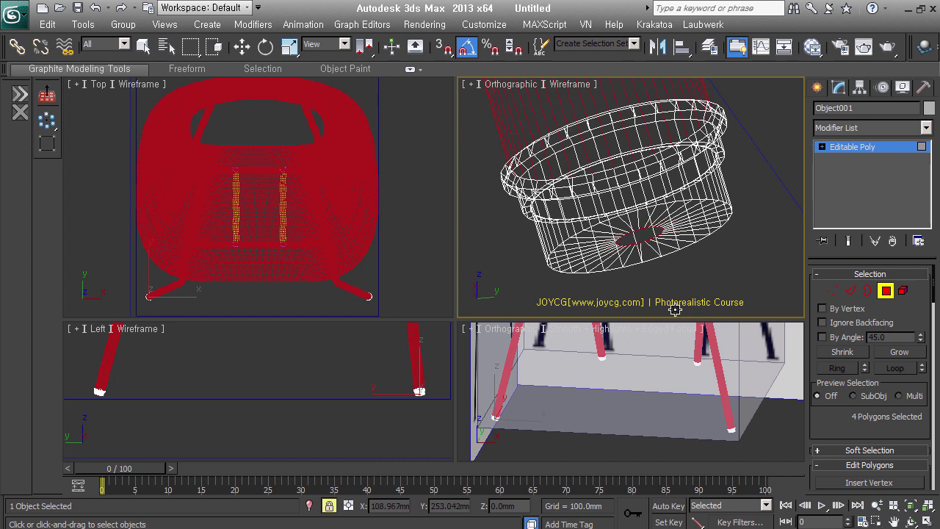
pyautogui.click(659, 254)
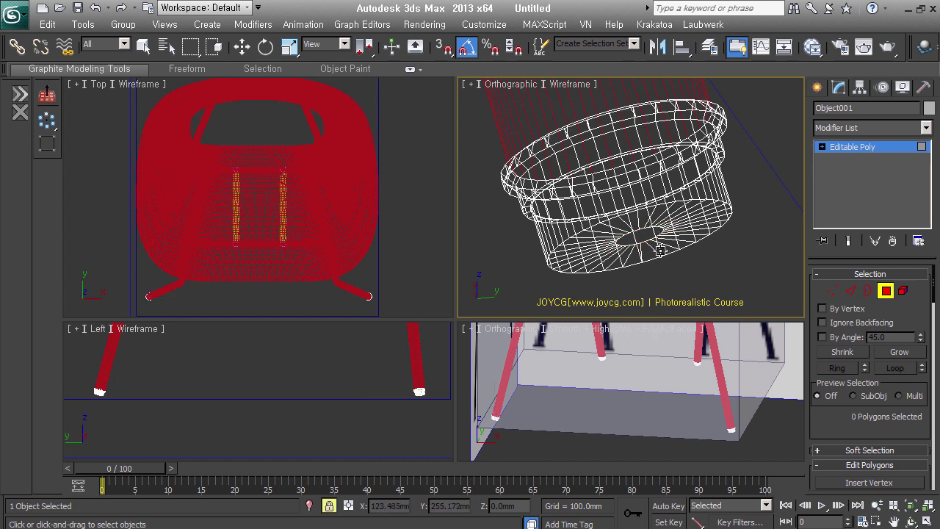
pyautogui.click(854, 292)
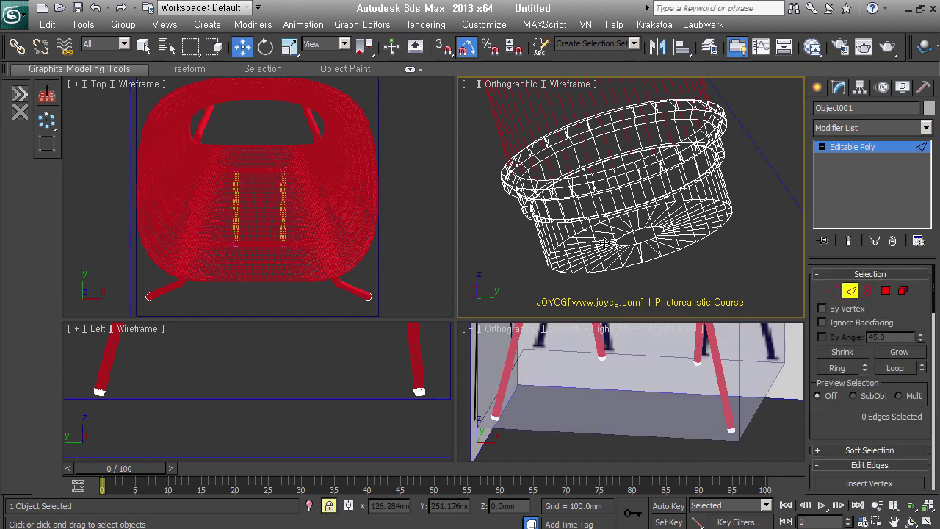
# Step: Select two edges on the first foot cap, switching to edged-faces shading
pyautogui.keyDown('alt'); pyautogui.moveTo(719, 242); pyautogui.dragTo(719, 243, button='middle'); pyautogui.keyUp('alt')
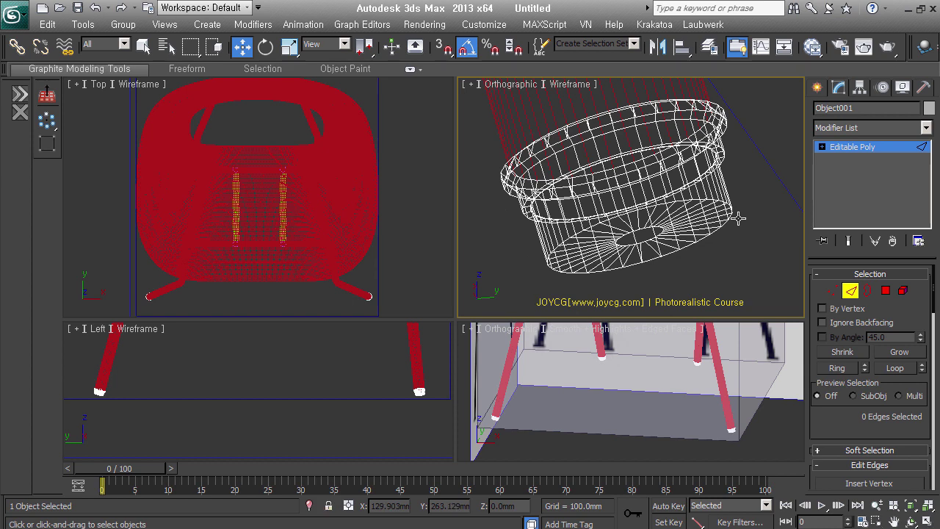
pyautogui.scroll(3, 731, 217)
pyautogui.click(705, 218)
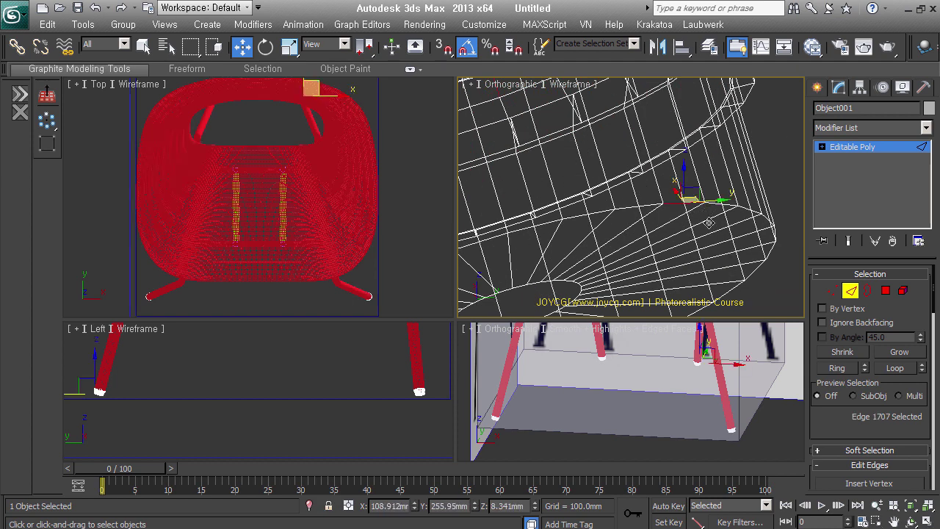
pyautogui.scroll(-3, 709, 221)
pyautogui.scroll(-2, 727, 210)
pyautogui.moveTo(727, 209)
pyautogui.keyDown('alt'); pyautogui.mouseDown(button='middle')
pyautogui.moveTo(651, 268)
pyautogui.moveTo(666, 253)
pyautogui.mouseUp(button='middle'); pyautogui.keyUp('alt')
pyautogui.moveTo(672, 301); pyautogui.dragTo(669, 191, button='middle')
pyautogui.scroll(4, 668, 192)
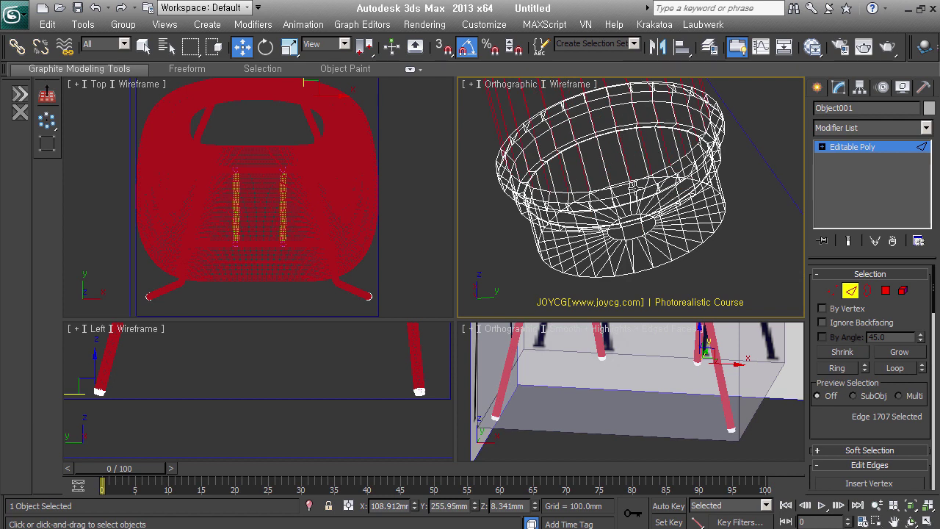
pyautogui.keyDown('ctrl'); pyautogui.click(615, 200); pyautogui.keyUp('ctrl')
pyautogui.moveTo(724, 259); pyautogui.dragTo(738, 267)
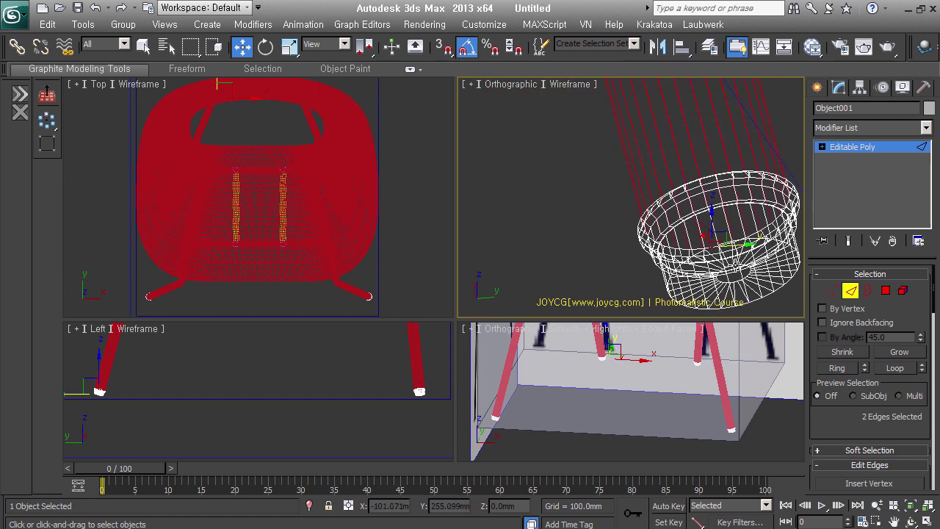
pyautogui.press('F3')
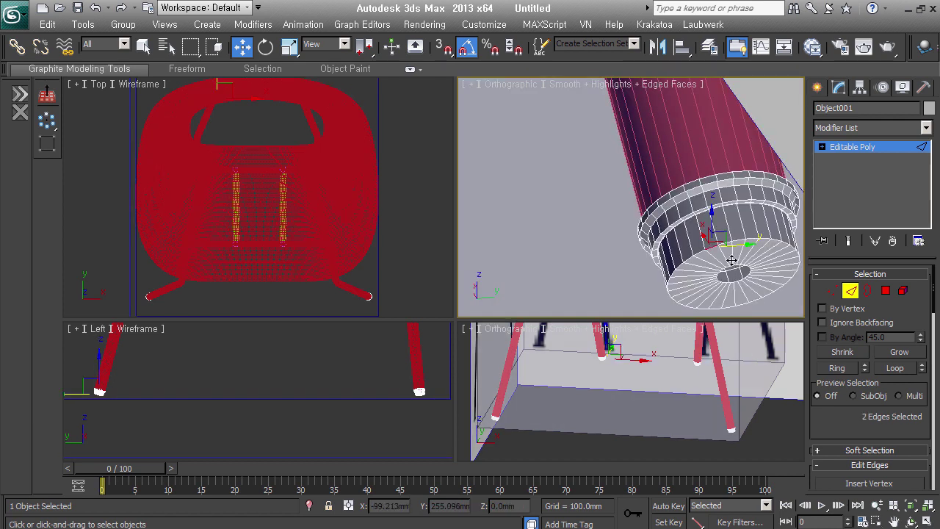
# Step: Add edges on the other legs' foot caps to the edge selection
pyautogui.scroll(-3, 732, 260)
pyautogui.keyDown('alt'); pyautogui.moveTo(731, 260); pyautogui.dragTo(698, 259, button='middle'); pyautogui.keyUp('alt')
pyautogui.scroll(-2, 750, 276)
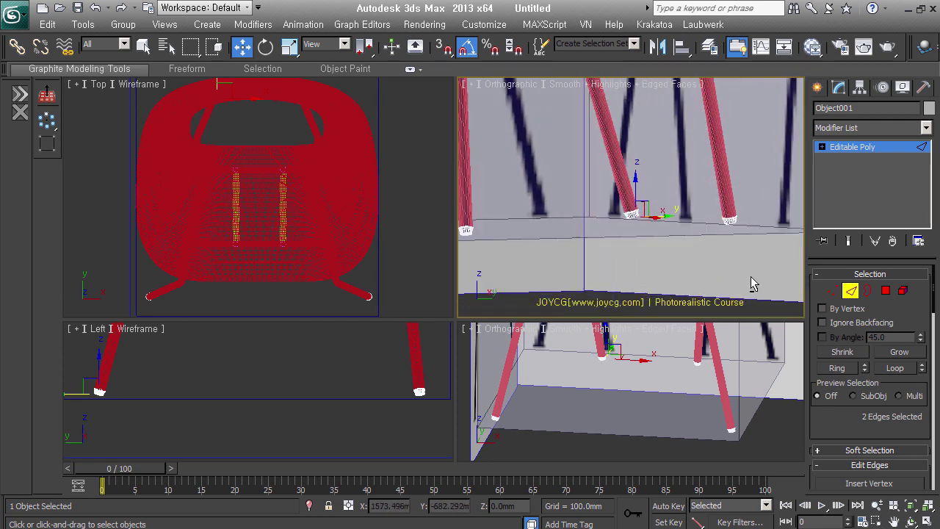
pyautogui.scroll(3, 564, 235)
pyautogui.scroll(3, 563, 234)
pyautogui.scroll(3, 622, 265)
pyautogui.keyDown('ctrl'); pyautogui.click(621, 266); pyautogui.keyUp('ctrl')
pyautogui.scroll(-2, 621, 266)
pyautogui.scroll(2, 619, 266)
pyautogui.keyDown('ctrl'); pyautogui.click(619, 270); pyautogui.keyUp('ctrl')
pyautogui.scroll(-5, 619, 270)
pyautogui.moveTo(751, 272)
pyautogui.mouseDown(button='middle')
pyautogui.moveTo(807, 241)
pyautogui.moveTo(688, 220)
pyautogui.moveTo(539, 220)
pyautogui.moveTo(644, 230)
pyautogui.moveTo(631, 246)
pyautogui.mouseUp(button='middle')
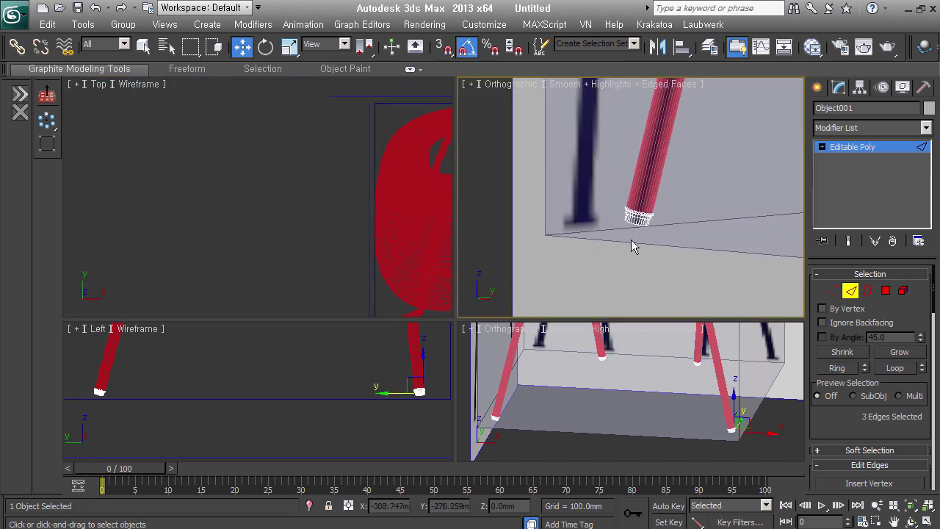
pyautogui.scroll(4, 656, 218)
# Step: Expand the edges into loops and chamfer them by about 4 mm with 5 segments
pyautogui.hotkey('alt', 'l')
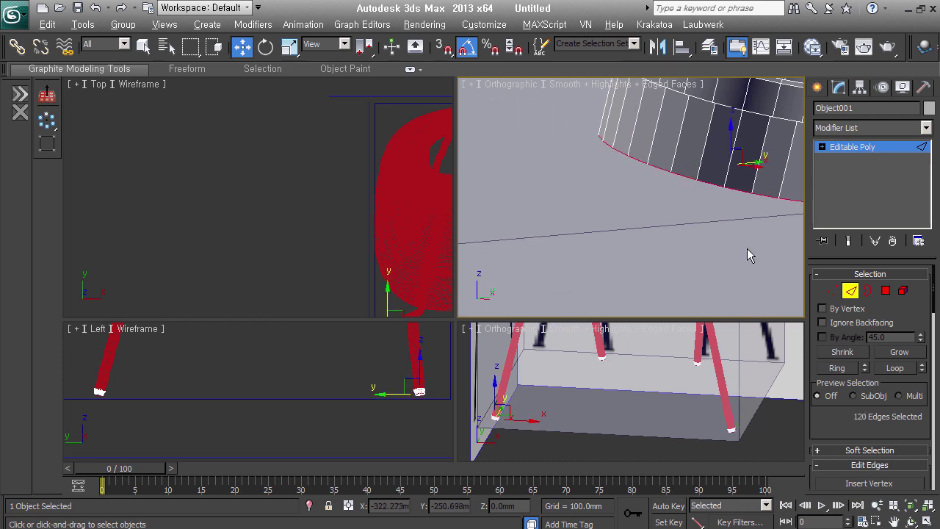
pyautogui.scroll(-3, 747, 248)
pyautogui.moveTo(747, 249); pyautogui.dragTo(612, 265, button='middle')
pyautogui.rightClick(649, 249)
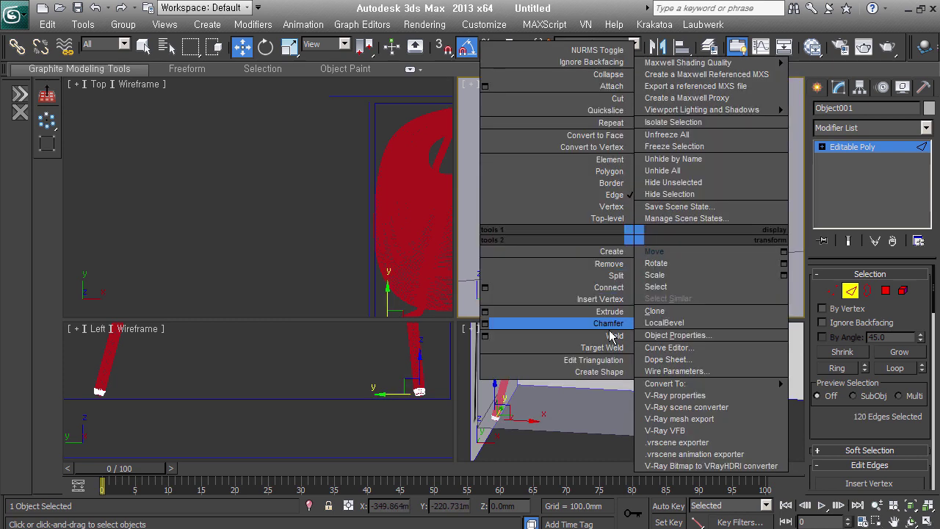
pyautogui.click(494, 329)
pyautogui.moveTo(641, 205)
pyautogui.mouseDown()
pyautogui.moveTo(676, 212)
pyautogui.moveTo(666, 232)
pyautogui.moveTo(655, 220)
pyautogui.mouseUp()
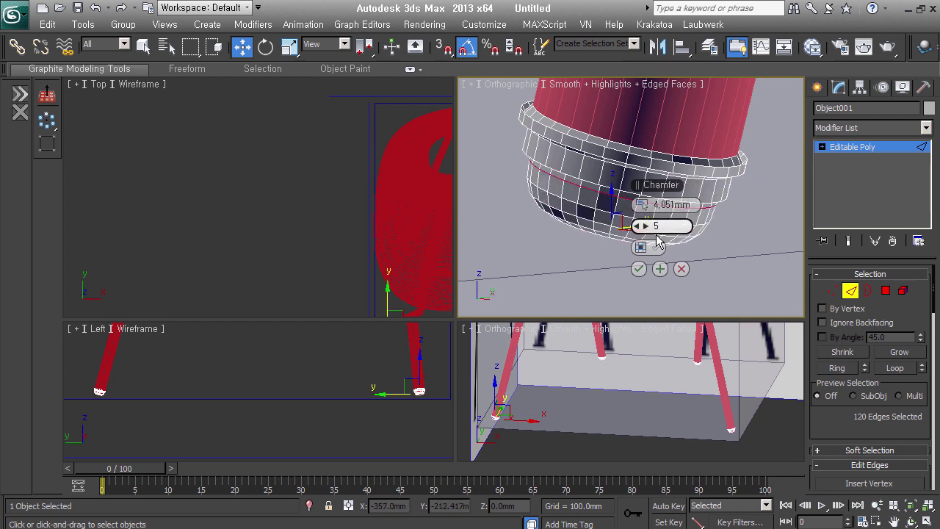
pyautogui.click(639, 268)
# Step: Inspect the chamfered foot and convert the selection to the foot-cap polygons
pyautogui.scroll(-3, 637, 273)
pyautogui.scroll(-3, 615, 268)
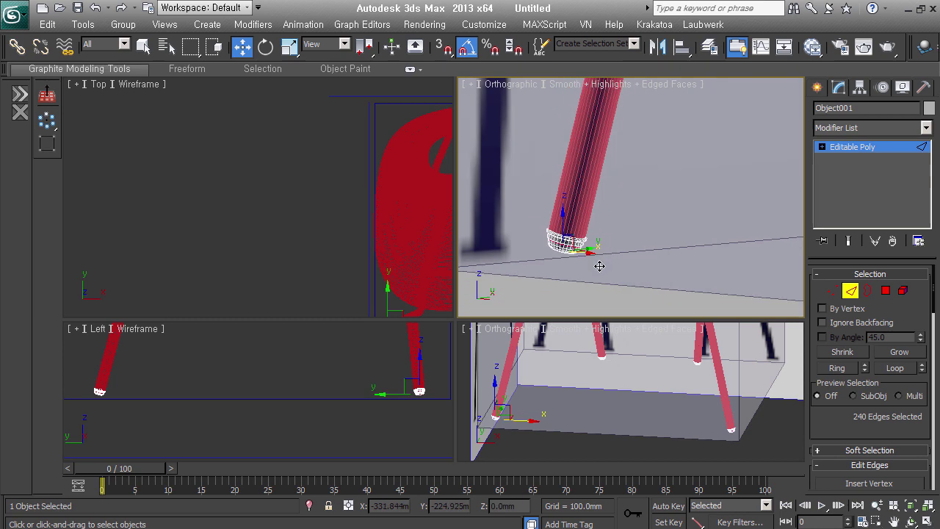
pyautogui.moveTo(692, 258)
pyautogui.keyDown('alt'); pyautogui.mouseDown(button='middle')
pyautogui.moveTo(707, 241)
pyautogui.moveTo(764, 280)
pyautogui.mouseUp(button='middle'); pyautogui.keyUp('alt')
pyautogui.moveTo(668, 262)
pyautogui.keyDown('alt'); pyautogui.mouseDown(button='middle')
pyautogui.moveTo(656, 139)
pyautogui.moveTo(603, 171)
pyautogui.mouseUp(button='middle'); pyautogui.keyUp('alt')
pyautogui.scroll(3, 604, 171)
pyautogui.scroll(2, 603, 172)
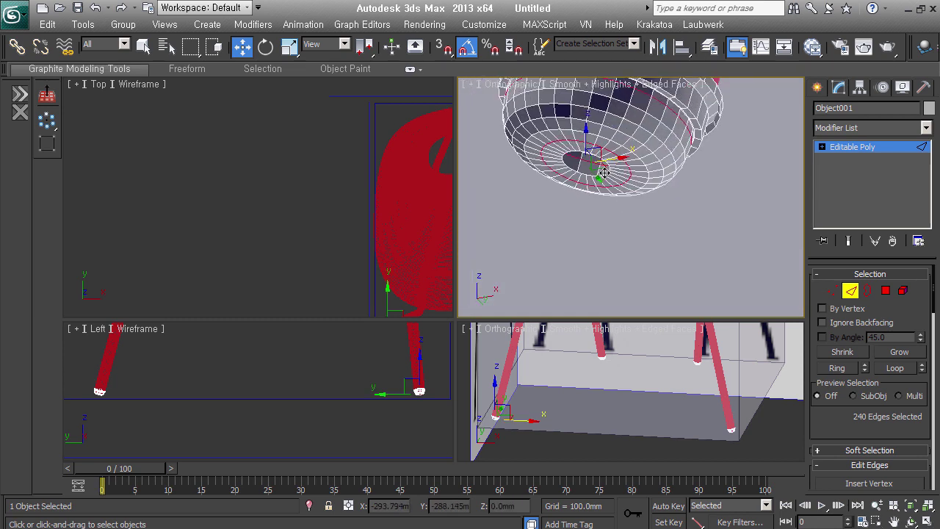
pyautogui.click(886, 290)
pyautogui.moveTo(879, 416); pyautogui.dragTo(879, 8)
# Step: Auto Smooth the selected foot-cap polygons at 30°, then return Editable Poly to object level
pyautogui.moveTo(920, 468); pyautogui.dragTo(918, 387)
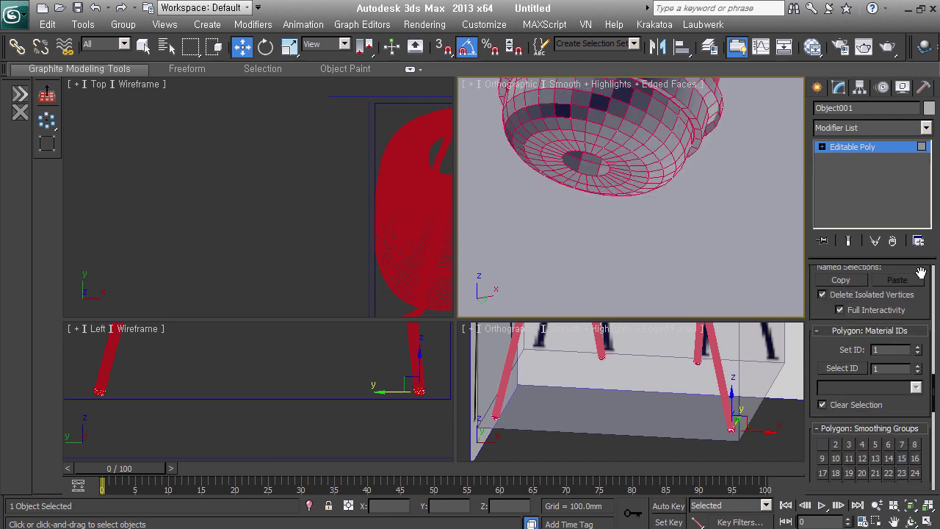
pyautogui.write('30')
pyautogui.press('Return')
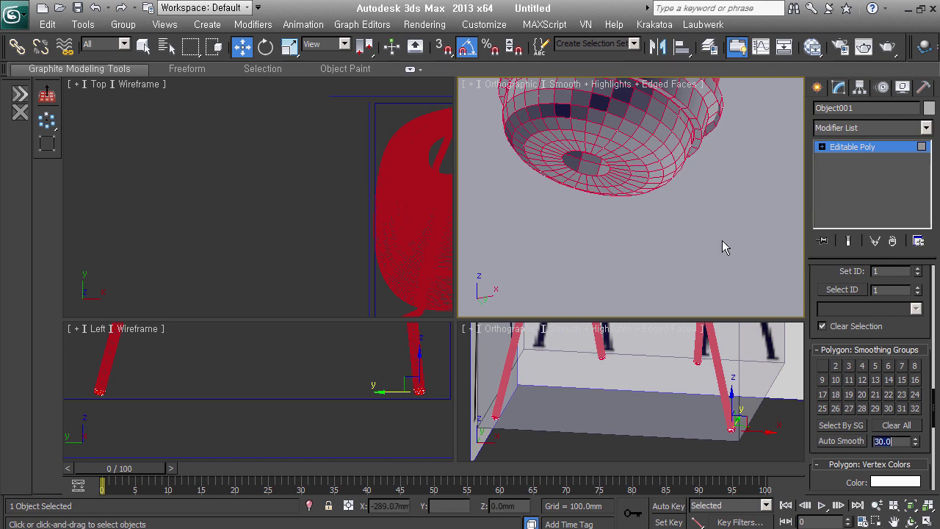
pyautogui.click(852, 444)
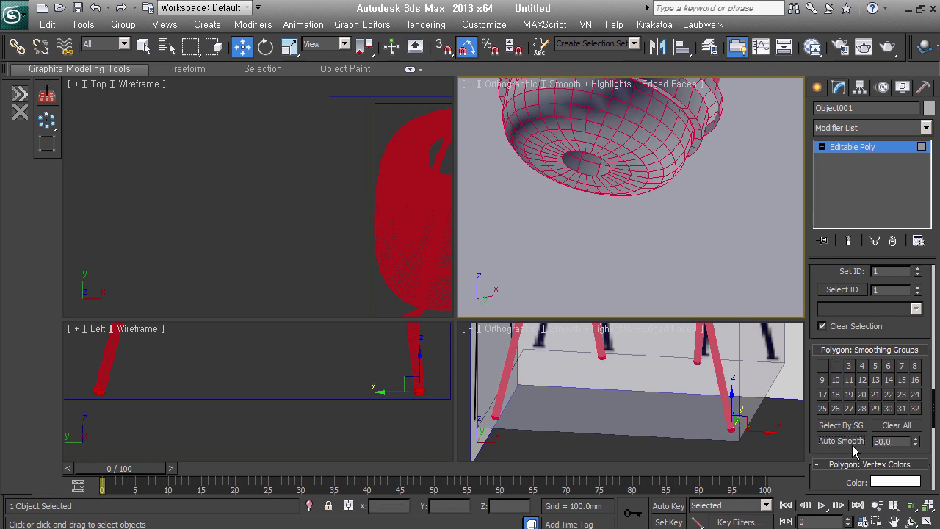
pyautogui.click(881, 152)
pyautogui.moveTo(706, 172); pyautogui.dragTo(705, 265, button='middle')
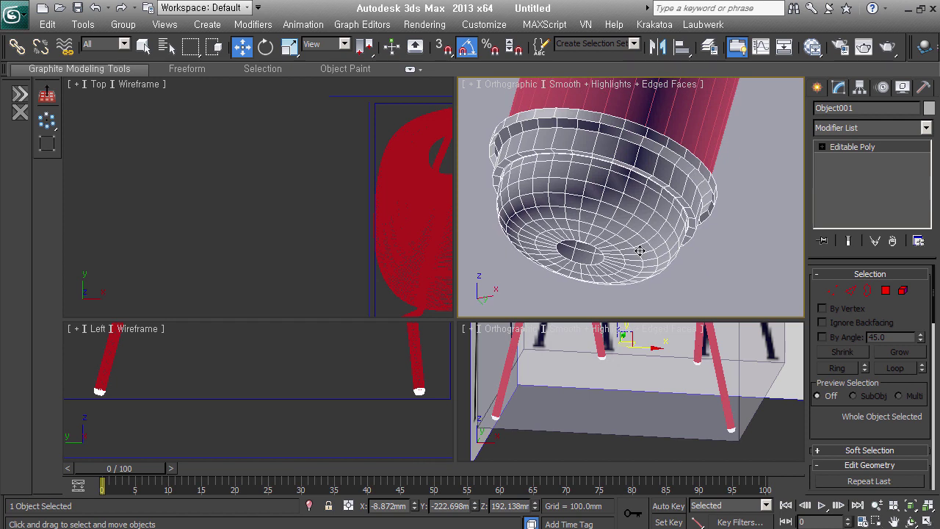
# Step: Briefly enter Border mode on the leg, then exit it and deselect the chair
pyautogui.click(868, 291)
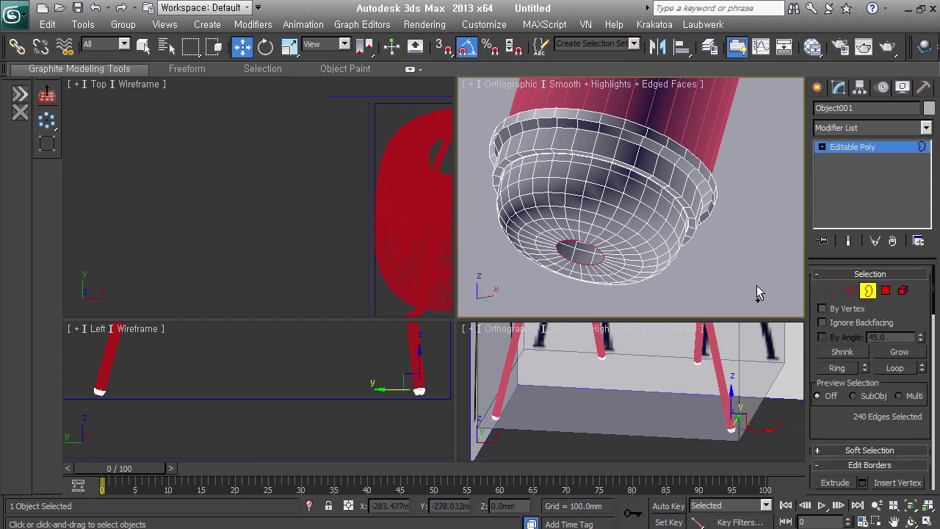
pyautogui.scroll(-3, 609, 239)
pyautogui.scroll(-2, 608, 239)
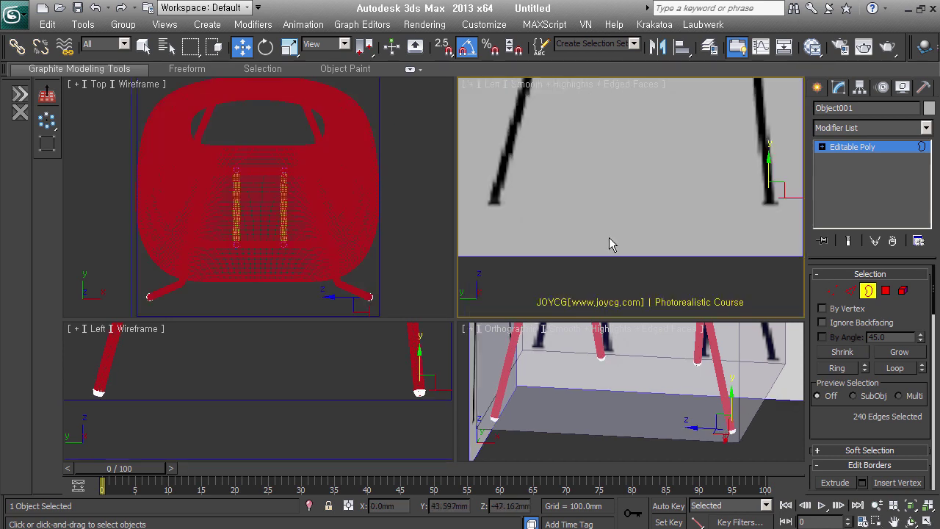
pyautogui.moveTo(609, 244); pyautogui.dragTo(579, 239, button='middle')
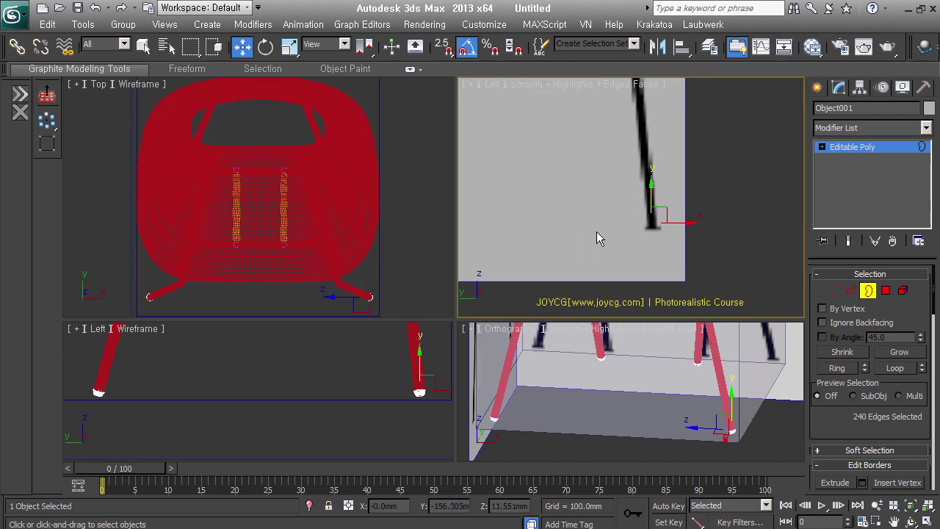
pyautogui.click(867, 290)
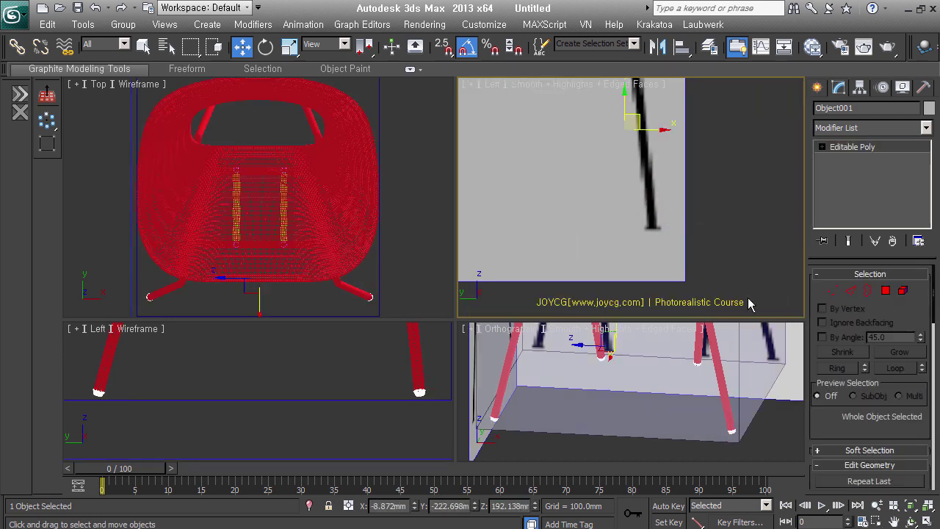
pyautogui.click(749, 303)
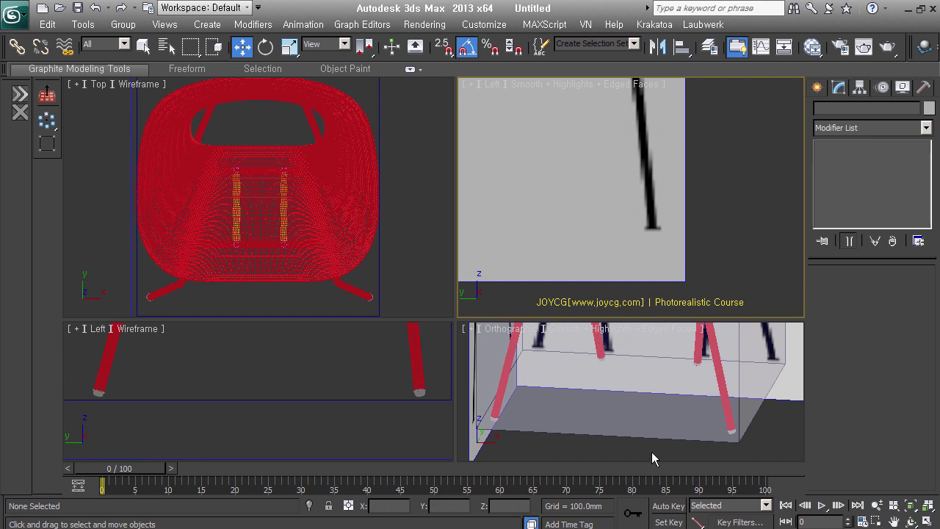
# Step: In the orthographic view, select the leg object and its first foot's bottom border
pyautogui.click(598, 434)
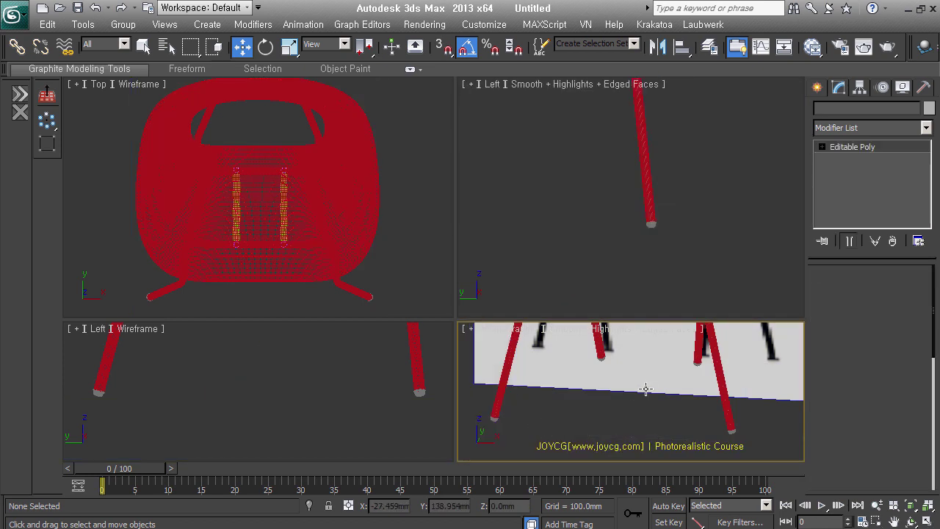
pyautogui.scroll(2, 665, 237)
pyautogui.click(664, 233)
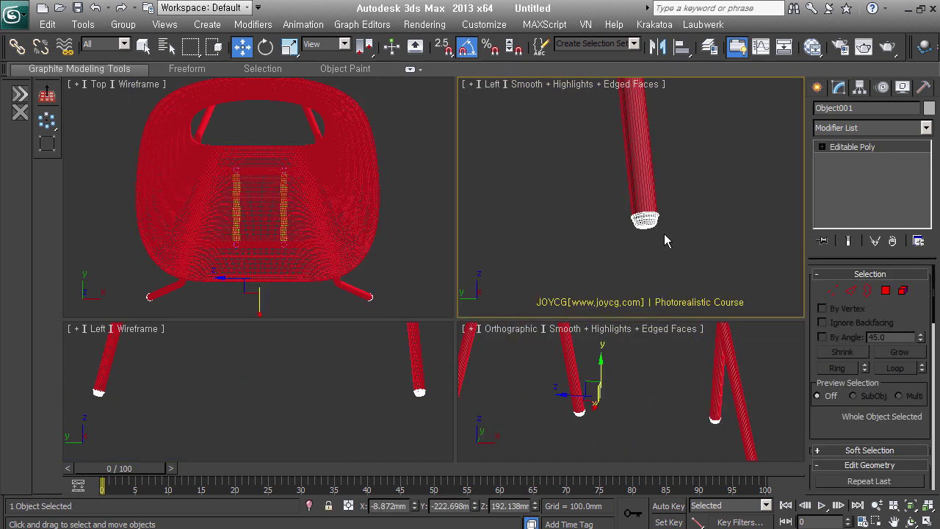
pyautogui.press('3')
pyautogui.scroll(2, 683, 235)
pyautogui.scroll(2, 672, 213)
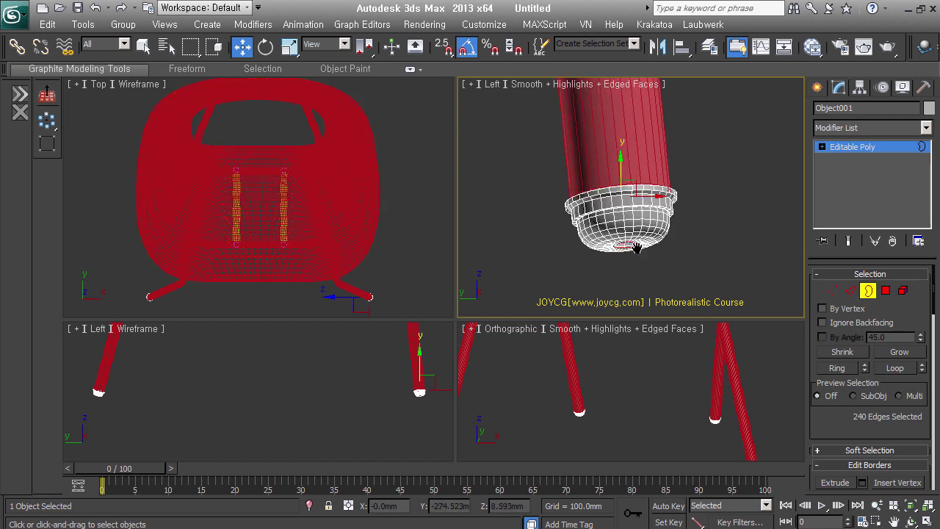
pyautogui.scroll(2, 669, 202)
pyautogui.keyDown('shift'); pyautogui.moveTo(675, 172); pyautogui.dragTo(671, 189); pyautogui.keyUp('shift')
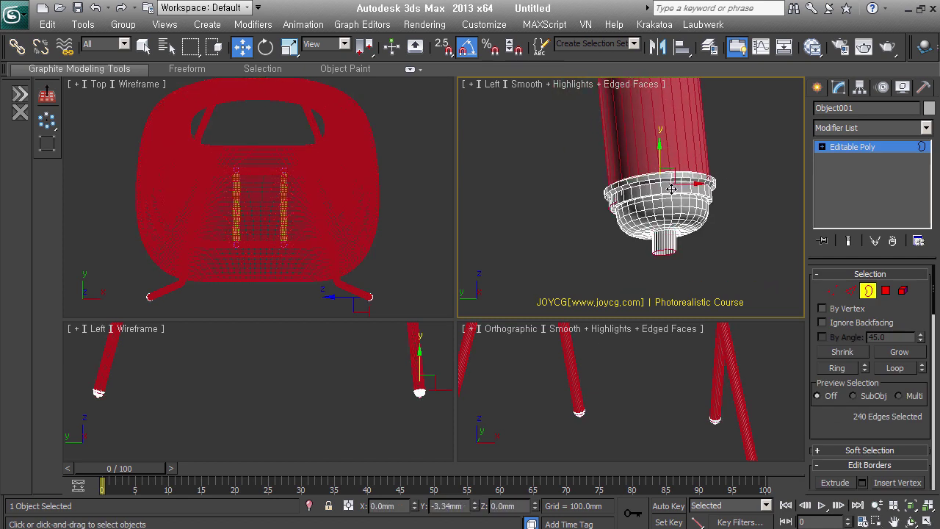
pyautogui.keyDown('shift'); pyautogui.rightClick(672, 188); pyautogui.keyUp('shift')
pyautogui.click(672, 233)
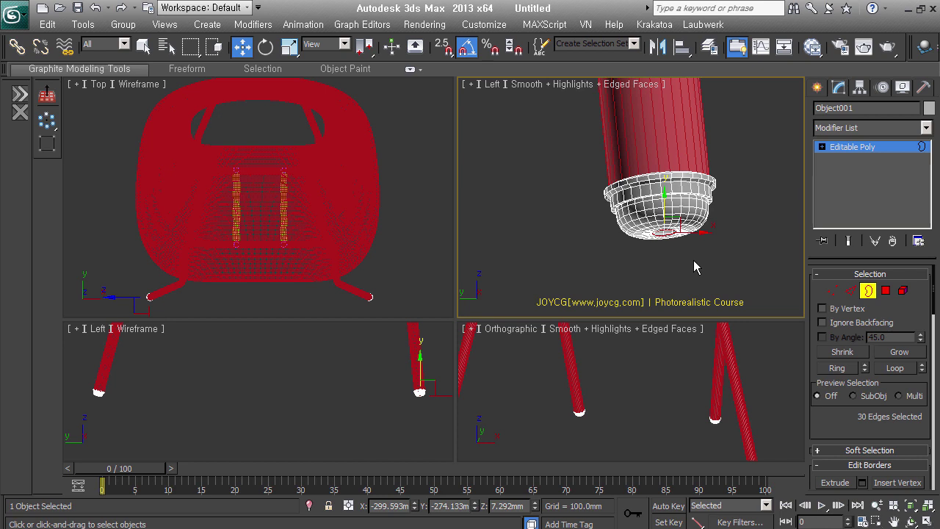
# Step: Add the bottom rims of two more feet to the border selection
pyautogui.scroll(-3, 694, 260)
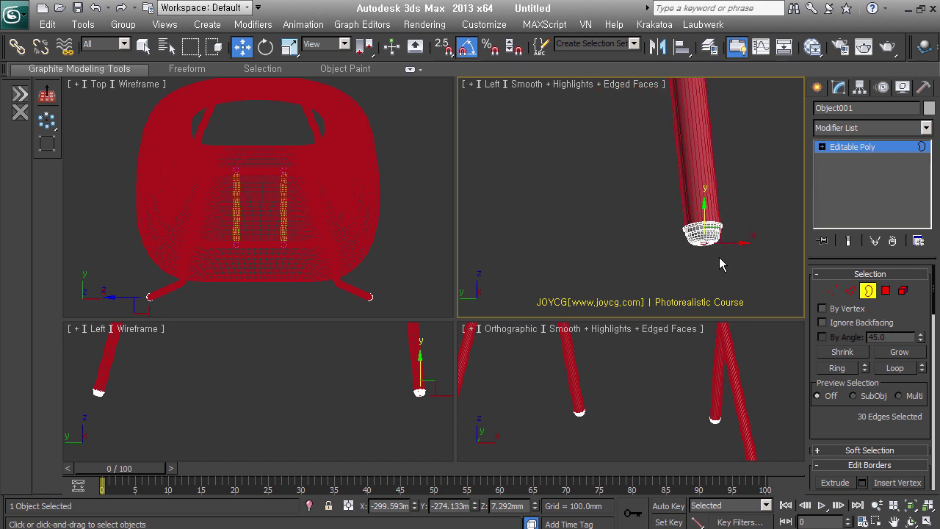
pyautogui.moveTo(705, 264); pyautogui.dragTo(664, 250, button='middle')
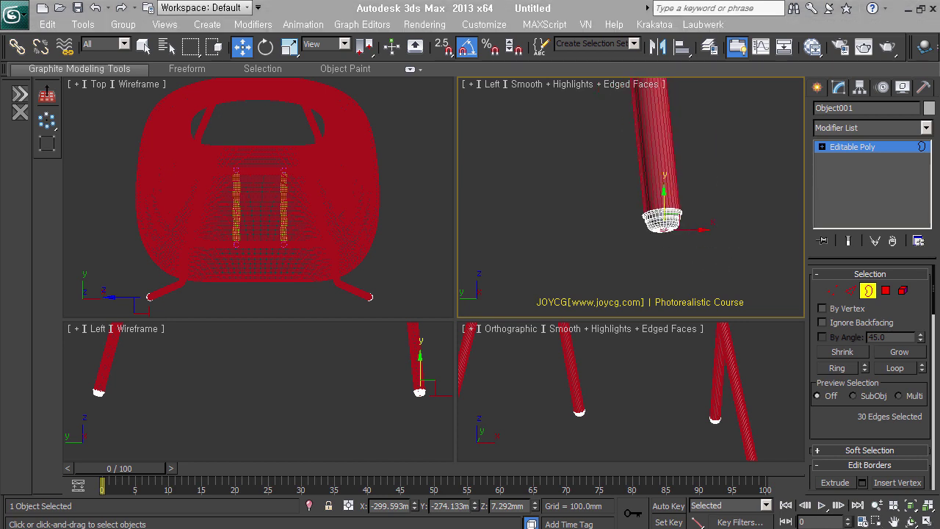
pyautogui.scroll(2, 676, 257)
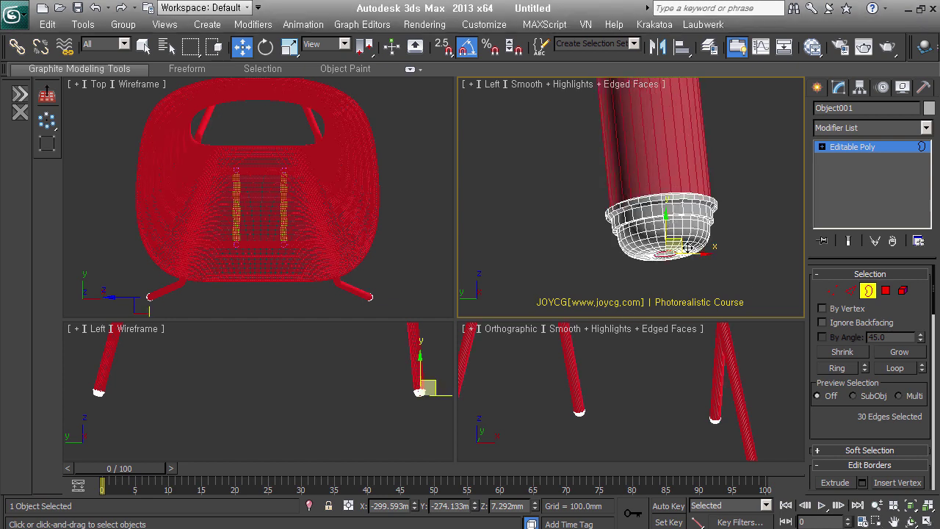
pyautogui.scroll(-3, 676, 260)
pyautogui.scroll(-2, 683, 254)
pyautogui.keyDown('alt'); pyautogui.moveTo(673, 253); pyautogui.dragTo(669, 224, button='middle'); pyautogui.keyUp('alt')
pyautogui.scroll(4, 669, 224)
pyautogui.scroll(2, 671, 203)
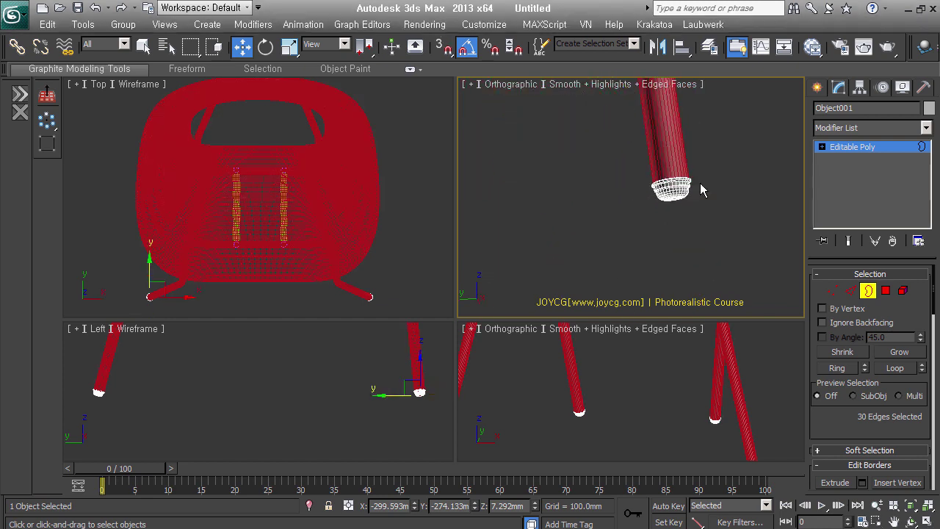
pyautogui.scroll(2, 698, 189)
pyautogui.keyDown('ctrl'); pyautogui.click(653, 151); pyautogui.keyUp('ctrl')
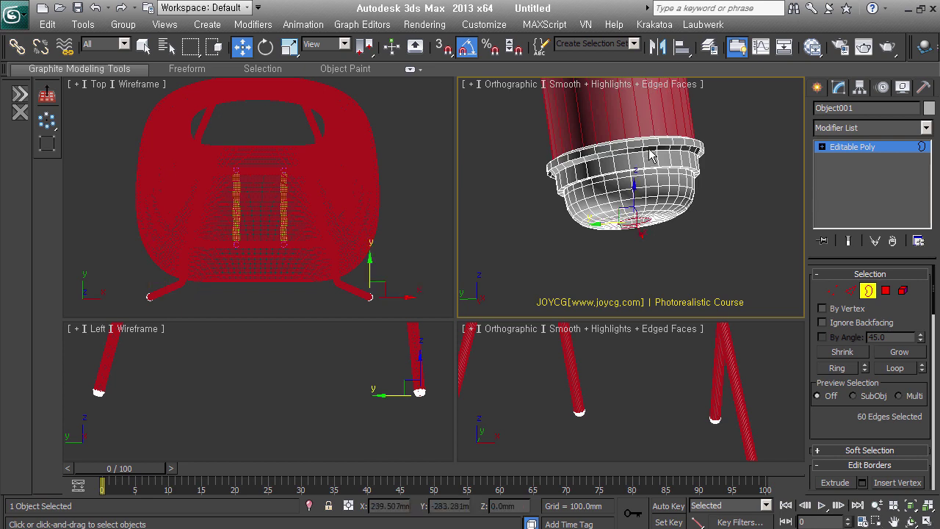
pyautogui.scroll(-4, 632, 177)
pyautogui.moveTo(605, 185); pyautogui.dragTo(759, 222, button='middle')
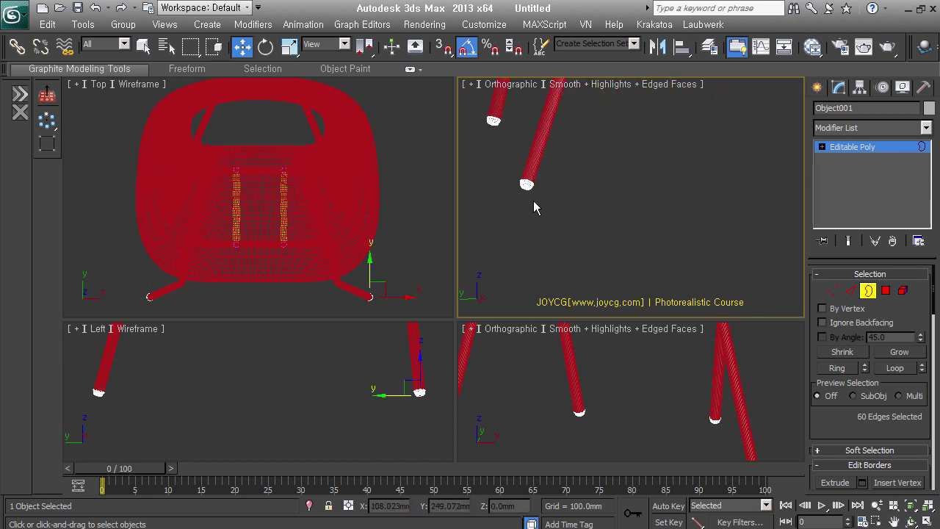
pyautogui.scroll(2, 534, 202)
pyautogui.scroll(2, 566, 201)
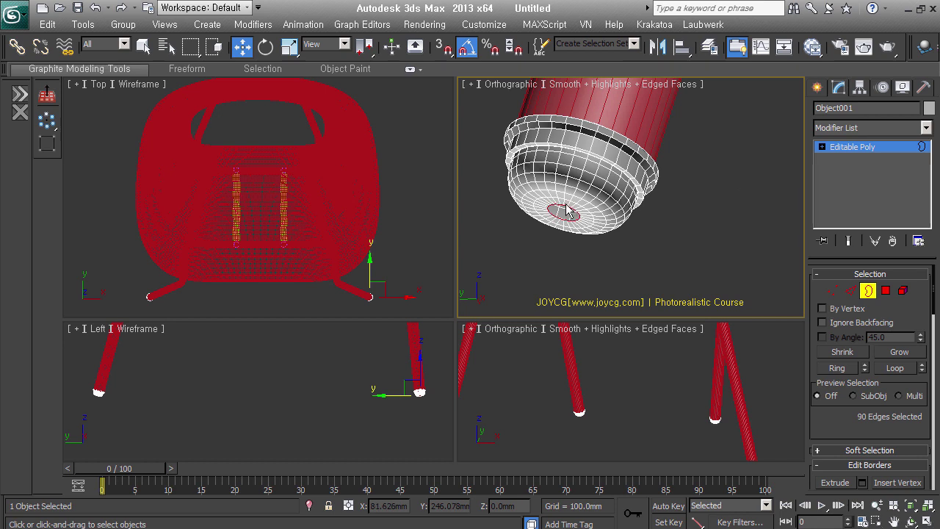
pyautogui.scroll(-3, 567, 211)
pyautogui.moveTo(650, 224); pyautogui.dragTo(625, 237, button='middle')
pyautogui.scroll(2, 639, 234)
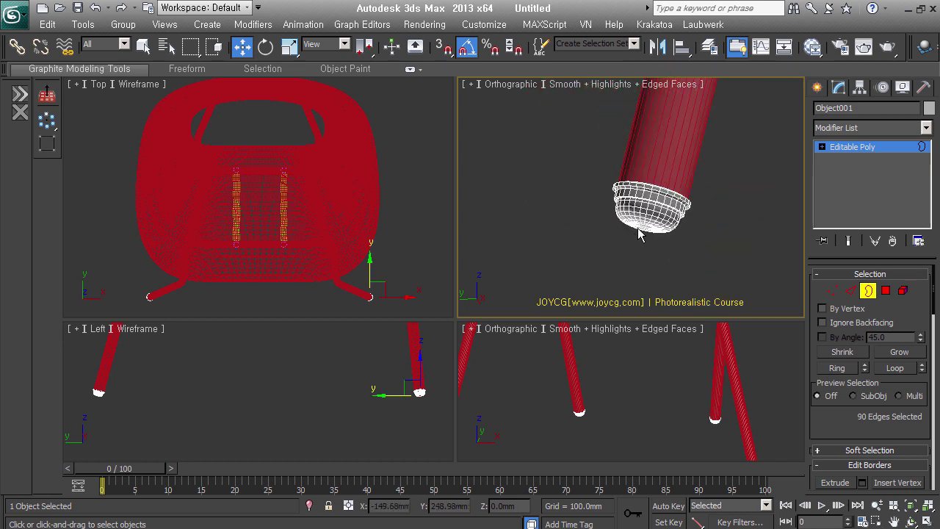
pyautogui.scroll(2, 639, 233)
pyautogui.click(593, 228)
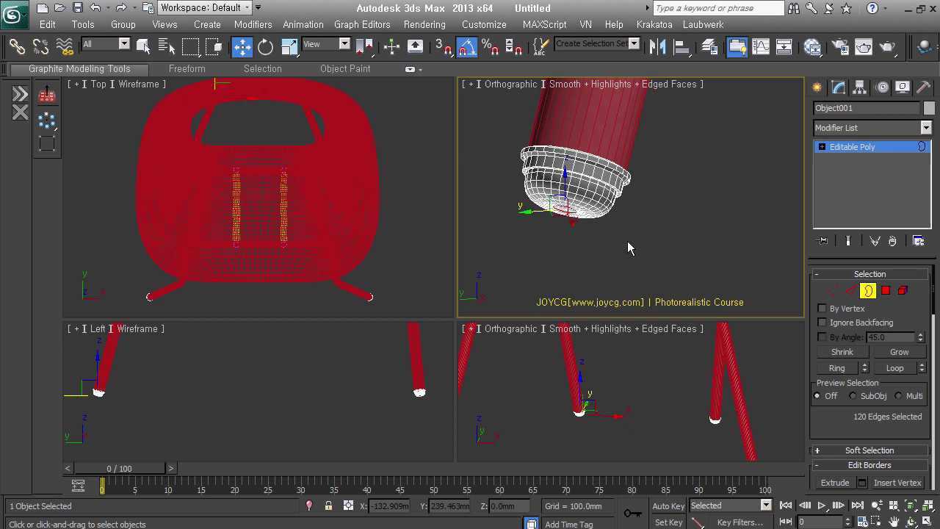
# Step: In the Left view, add the last foot rim and drag all rims down into short strips
pyautogui.press('l')
pyautogui.click(499, 209)
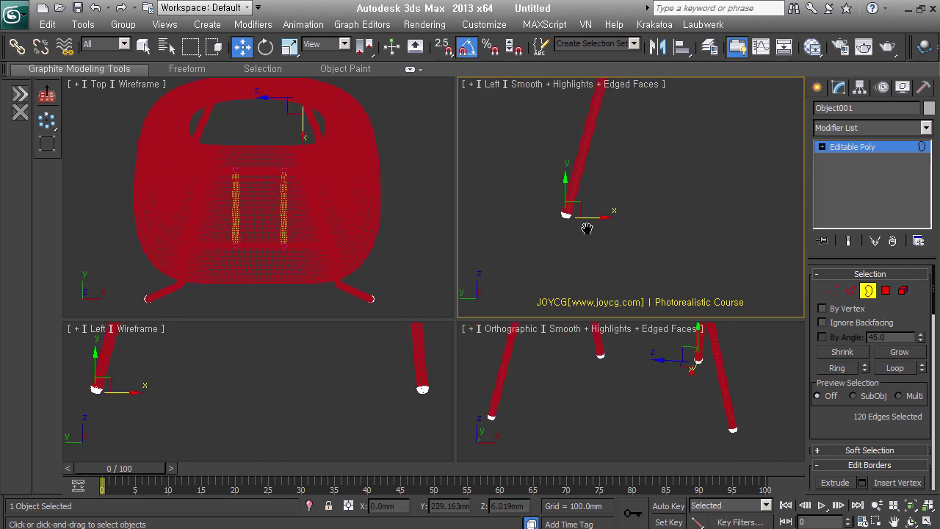
pyautogui.scroll(5, 542, 220)
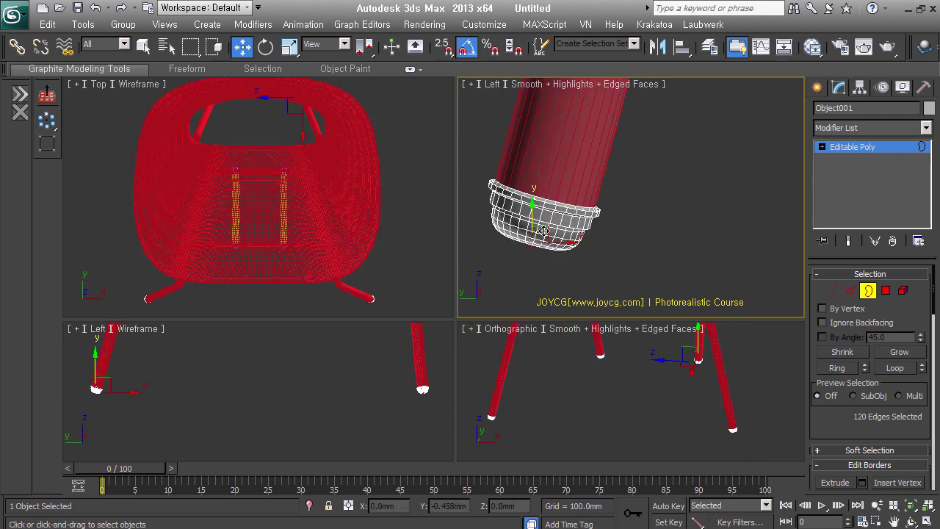
pyautogui.keyDown('shift'); pyautogui.moveTo(547, 231); pyautogui.dragTo(545, 245); pyautogui.keyUp('shift')
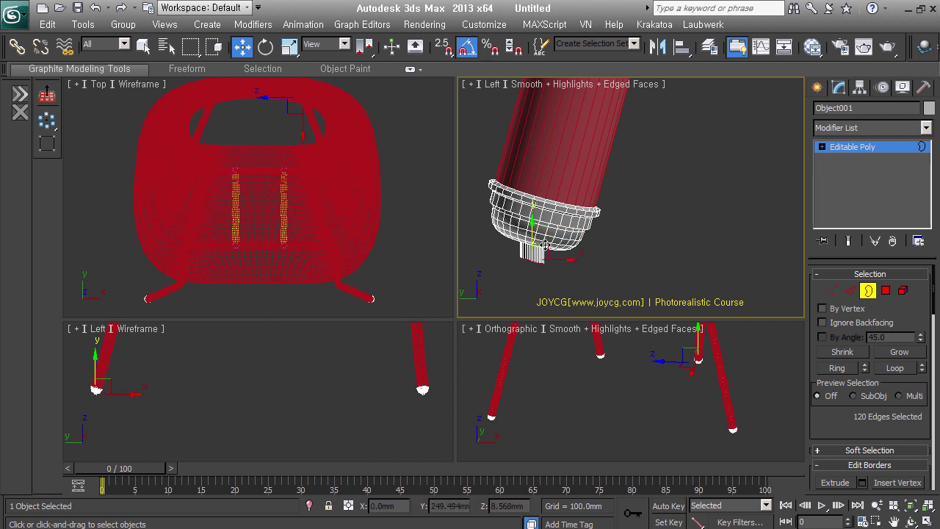
# Step: Try Make Planar Y on the strips, undo it, and nudge the bottom vertices slightly
pyautogui.scroll(-2, 867, 397)
pyautogui.scroll(-3, 867, 397)
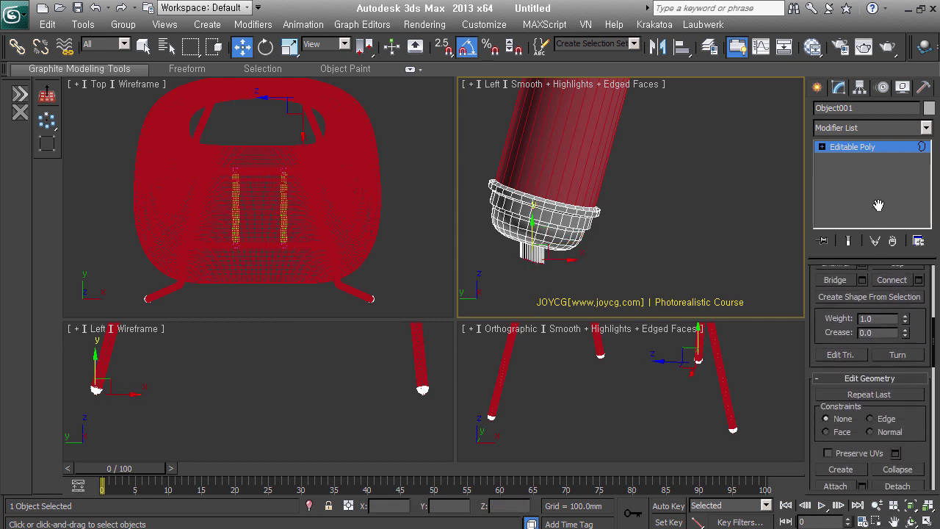
pyautogui.scroll(-3, 866, 397)
pyautogui.click(917, 396)
pyautogui.hotkey('ctrl', 'z')
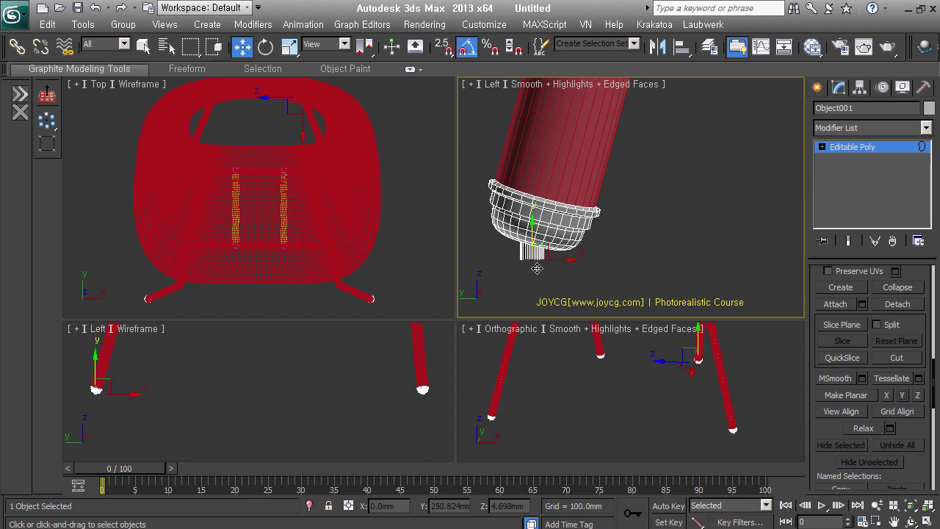
pyautogui.moveTo(557, 268); pyautogui.dragTo(543, 246)
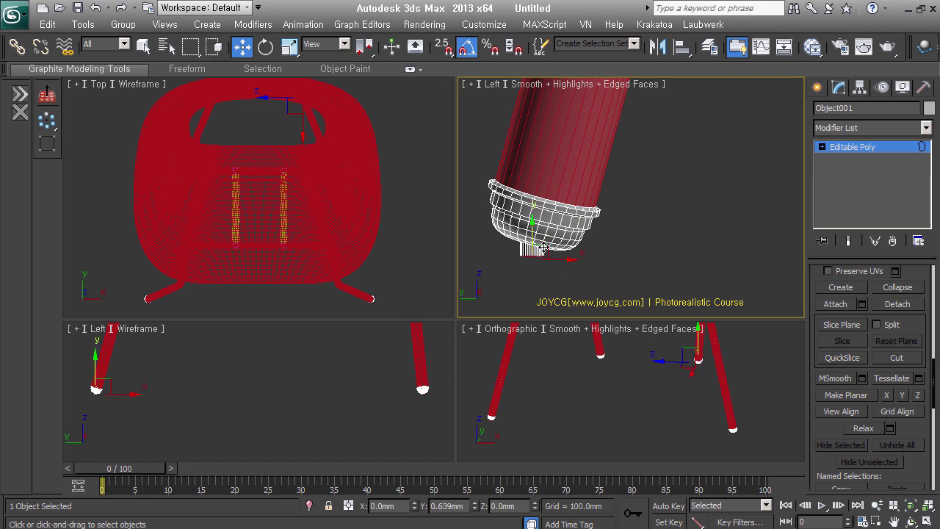
# Step: Switch to Border and then Polygon selection on the new strips
pyautogui.scroll(3, 544, 259)
pyautogui.scroll(2, 558, 256)
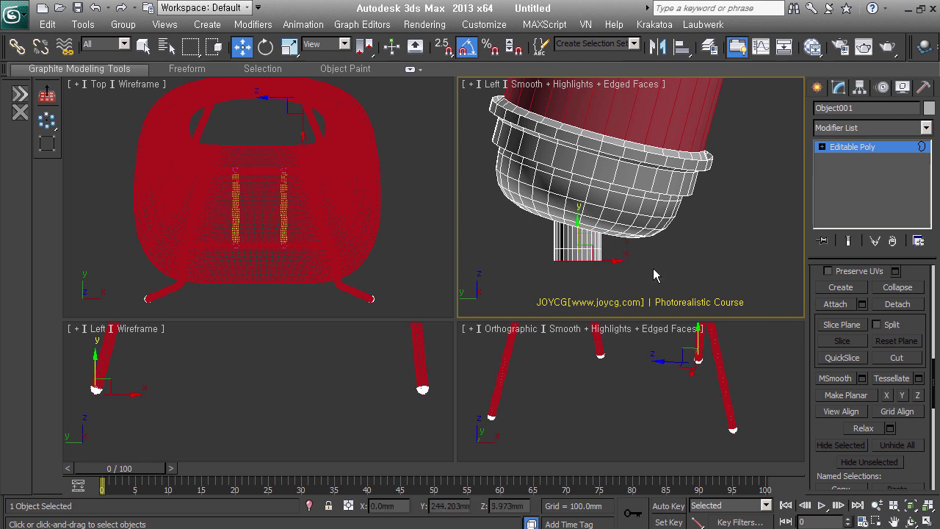
pyautogui.press('3')
pyautogui.scroll(3, 848, 359)
pyautogui.keyDown('ctrl'); pyautogui.click(885, 290); pyautogui.keyUp('ctrl')
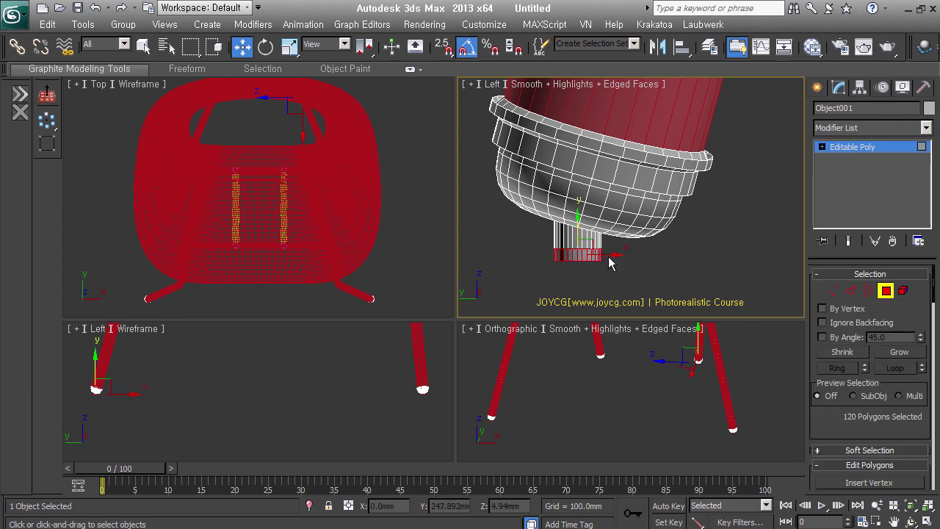
# Step: Try a 4.3 mm face extrusion, cancel it, and drag the bottom border down slightly
pyautogui.rightClick(618, 242)
pyautogui.click(469, 283)
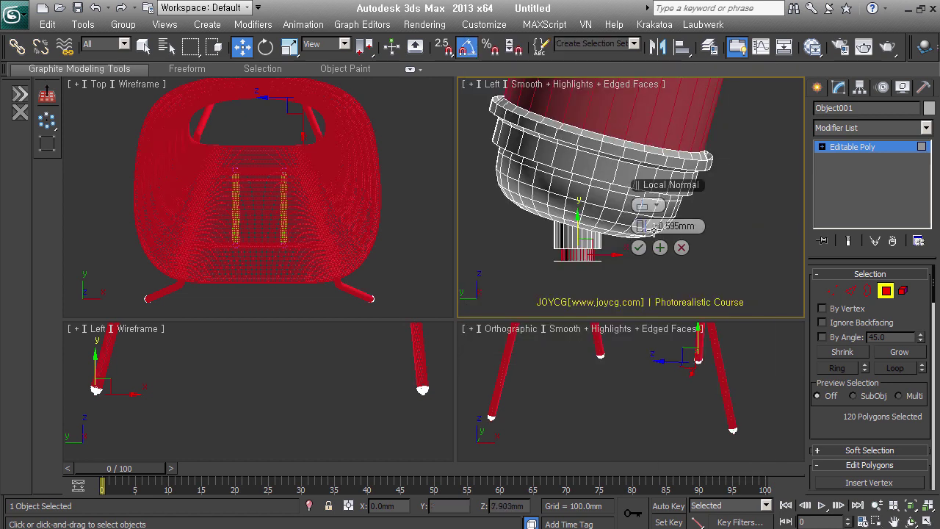
pyautogui.moveTo(658, 227); pyautogui.dragTo(719, 231)
pyautogui.click(682, 247)
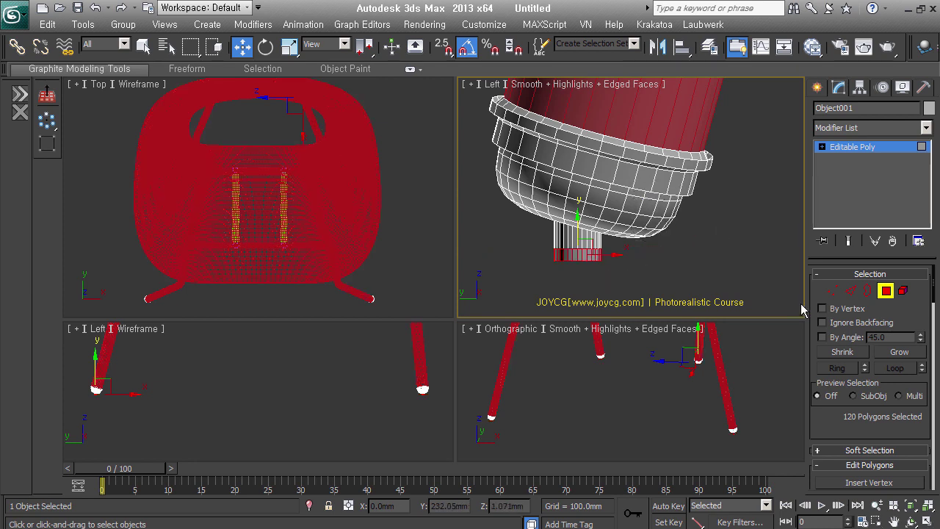
pyautogui.click(868, 291)
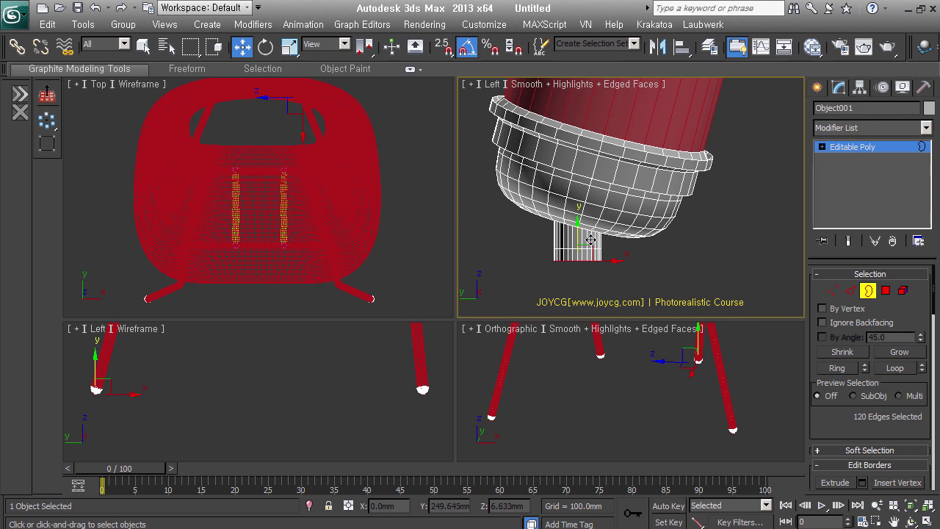
pyautogui.keyDown('shift'); pyautogui.moveTo(590, 239); pyautogui.dragTo(592, 257); pyautogui.keyUp('shift')
# Step: Extrude the new foot faces using the Extrude settings
pyautogui.keyDown('ctrl'); pyautogui.click(886, 290); pyautogui.keyUp('ctrl')
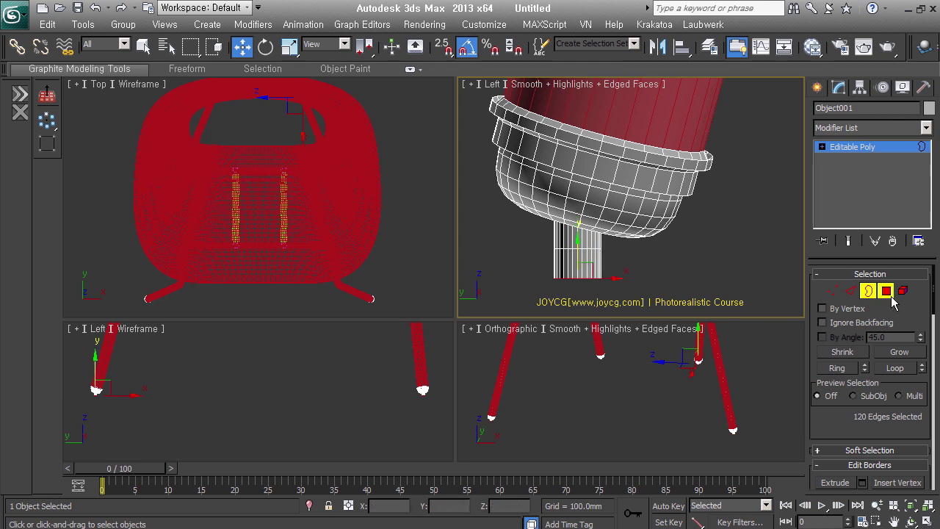
pyautogui.rightClick(434, 251)
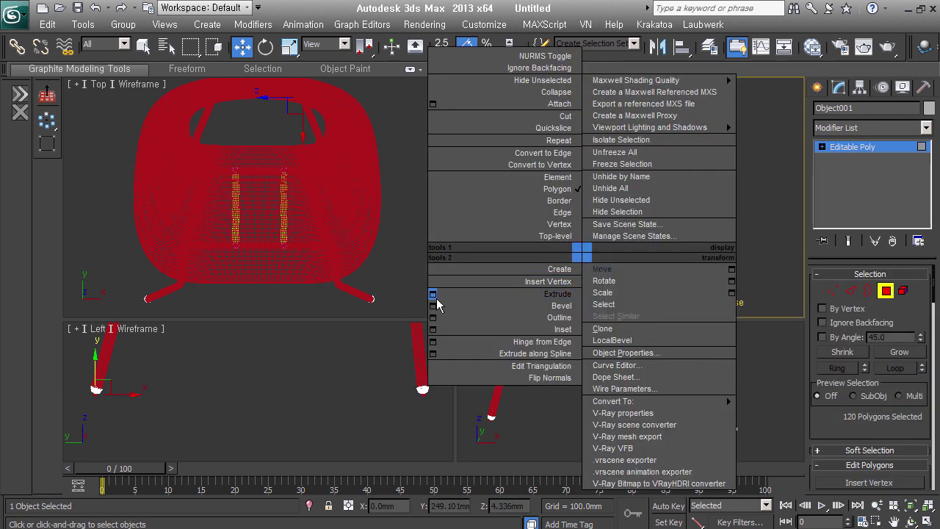
pyautogui.click(436, 296)
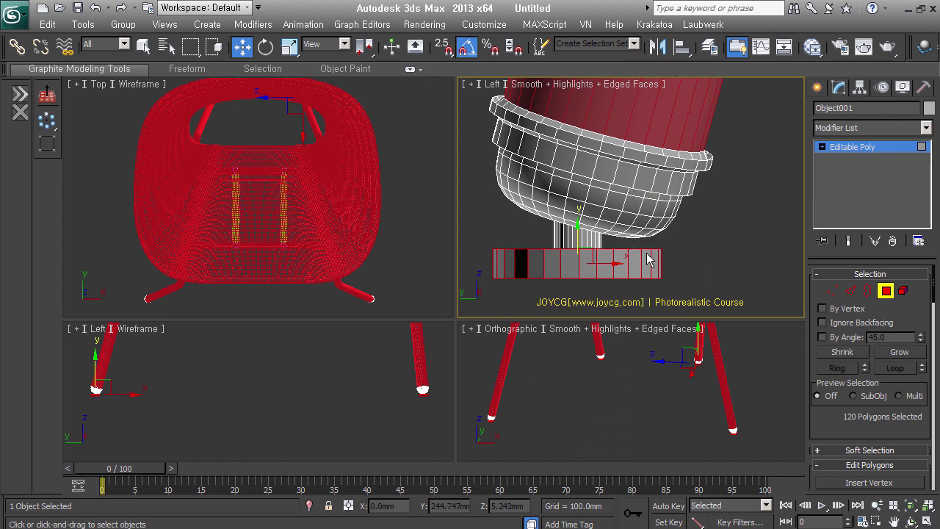
pyautogui.click(639, 249)
pyautogui.scroll(-3, 580, 259)
pyautogui.scroll(-3, 580, 259)
pyautogui.scroll(1, 580, 259)
pyautogui.scroll(1, 580, 259)
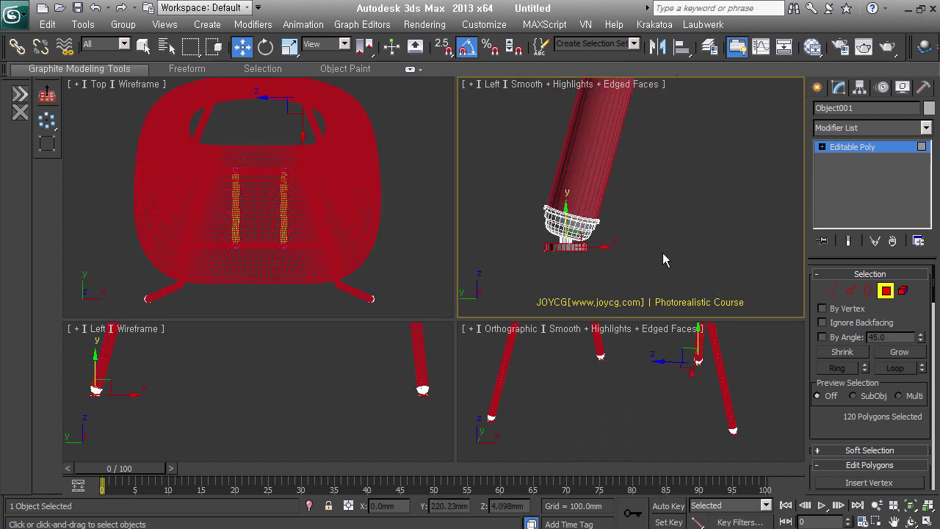
# Step: Return Object001 to object level and view the foot close up at an angle
pyautogui.click(885, 290)
pyautogui.scroll(-2, 554, 251)
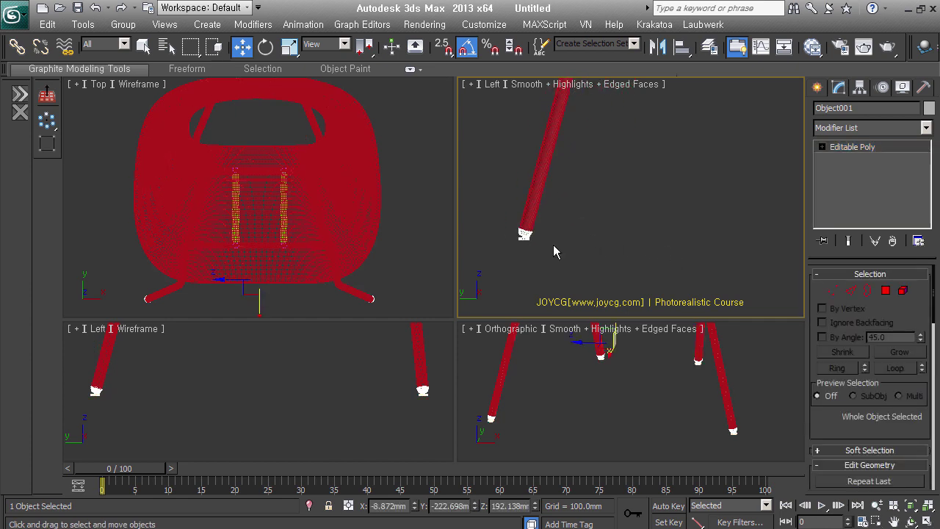
pyautogui.scroll(2, 535, 237)
pyautogui.scroll(2, 536, 246)
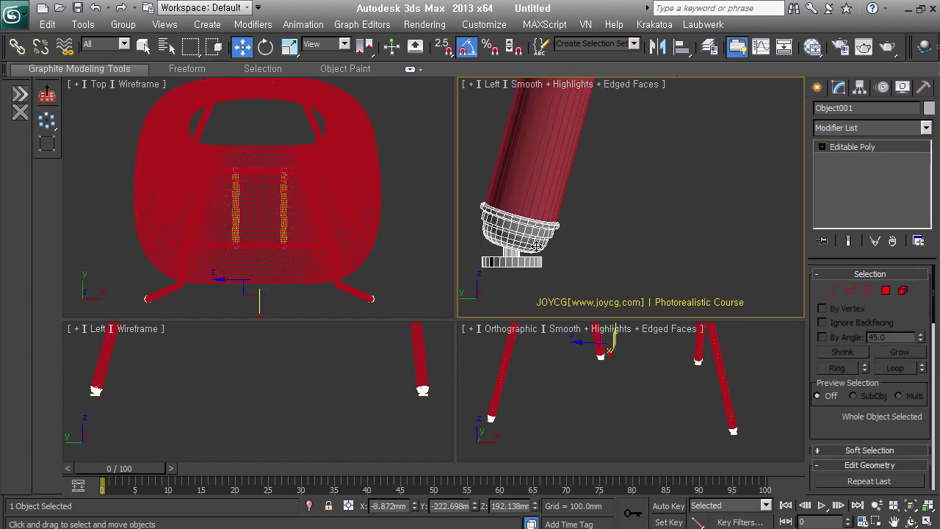
pyautogui.moveTo(536, 246); pyautogui.dragTo(587, 258, button='middle')
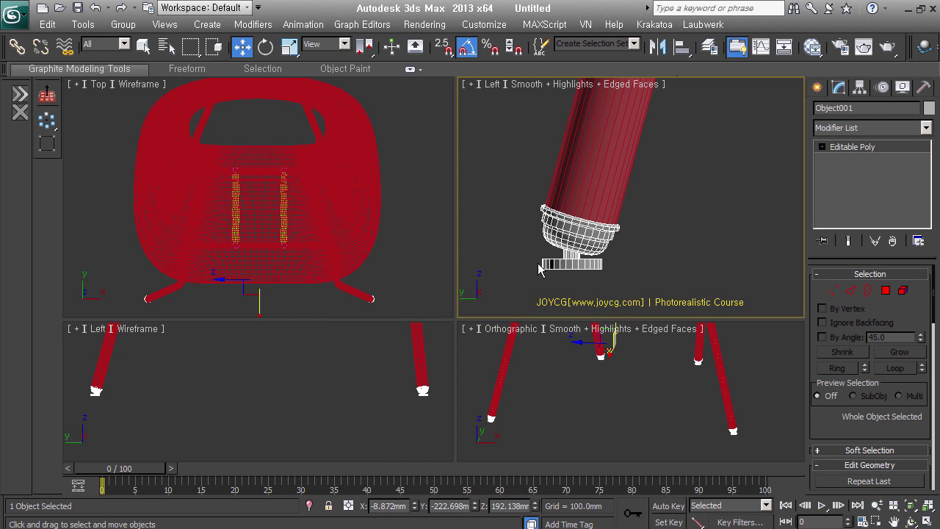
pyautogui.scroll(-2, 593, 270)
pyautogui.scroll(-2, 593, 265)
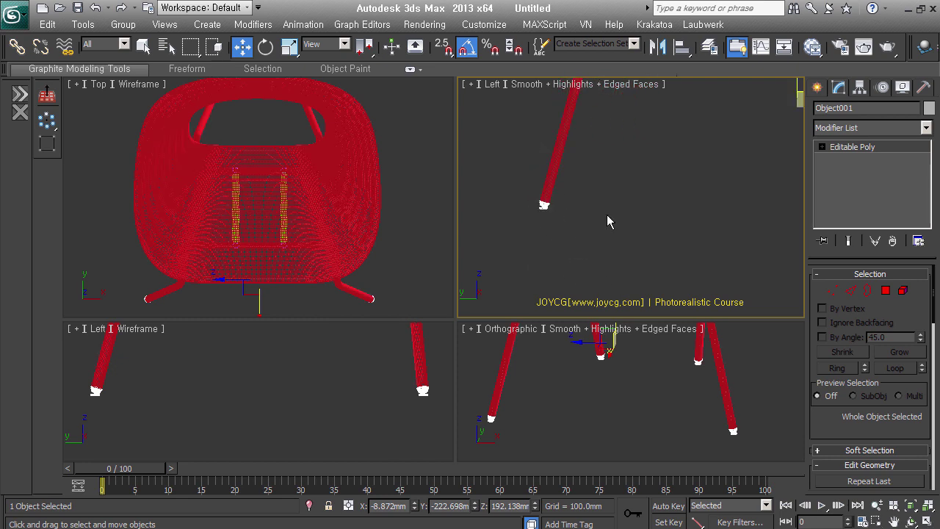
pyautogui.scroll(3, 671, 235)
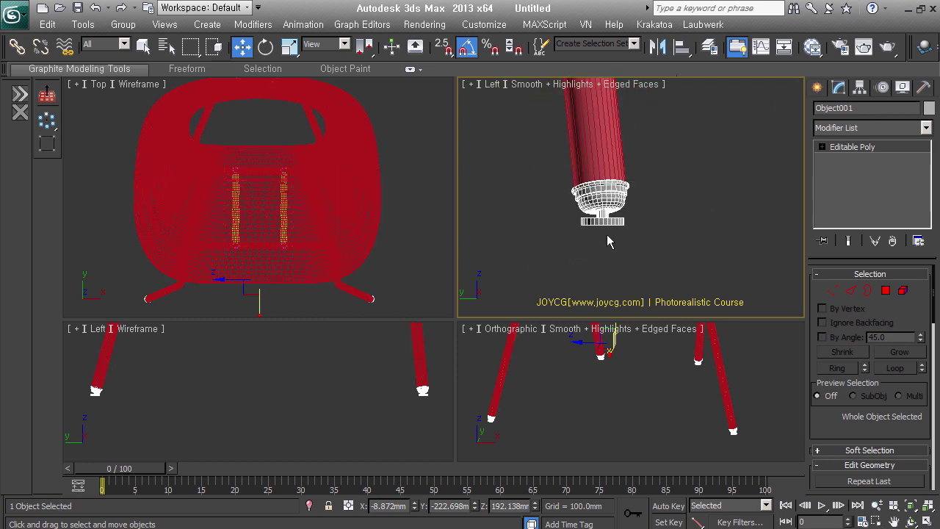
pyautogui.scroll(-1, 685, 272)
pyautogui.moveTo(685, 272)
pyautogui.keyDown('alt'); pyautogui.mouseDown(button='middle')
pyautogui.moveTo(695, 213)
pyautogui.moveTo(674, 243)
pyautogui.mouseUp(button='middle'); pyautogui.keyUp('alt')
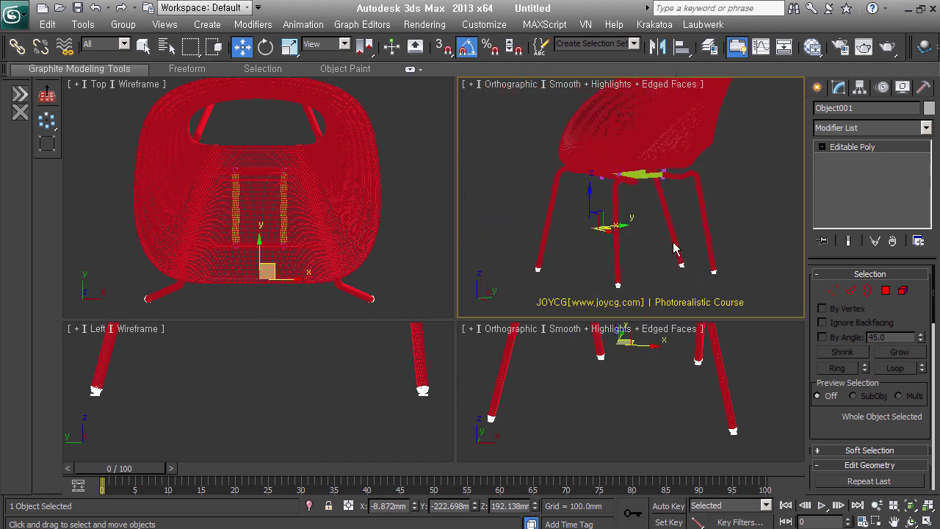
# Step: Select the chair seat shell Plane003 and add a Material modifier to it
pyautogui.click(779, 237)
pyautogui.click(703, 143)
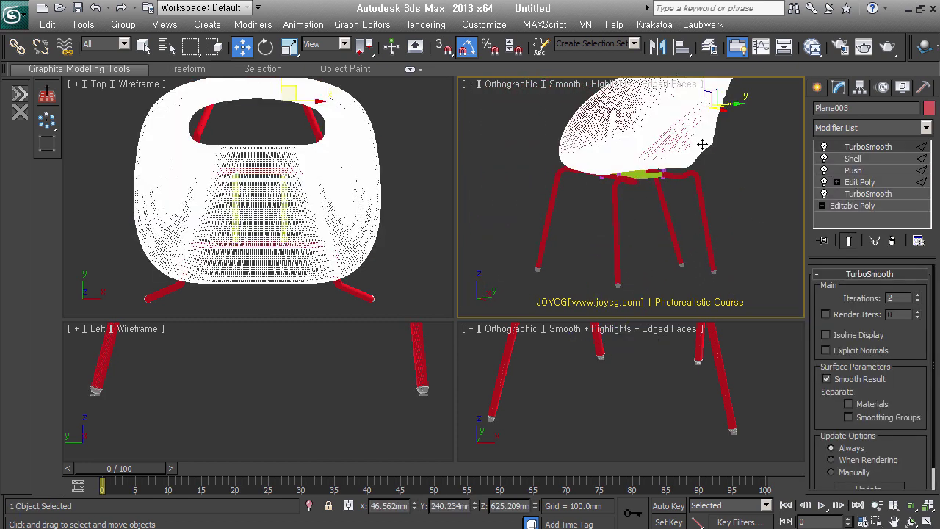
pyautogui.keyDown('alt'); pyautogui.moveTo(703, 143); pyautogui.dragTo(668, 220, button='middle'); pyautogui.keyUp('alt')
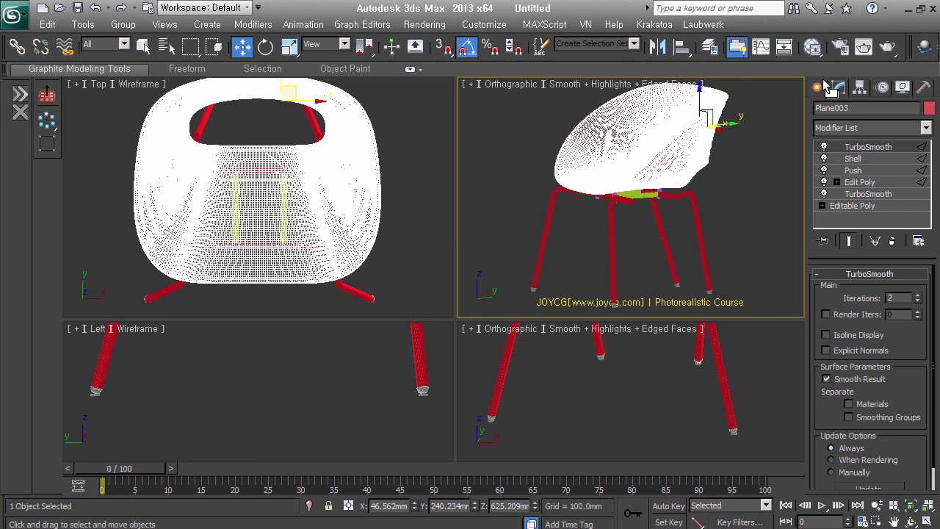
pyautogui.click(870, 128)
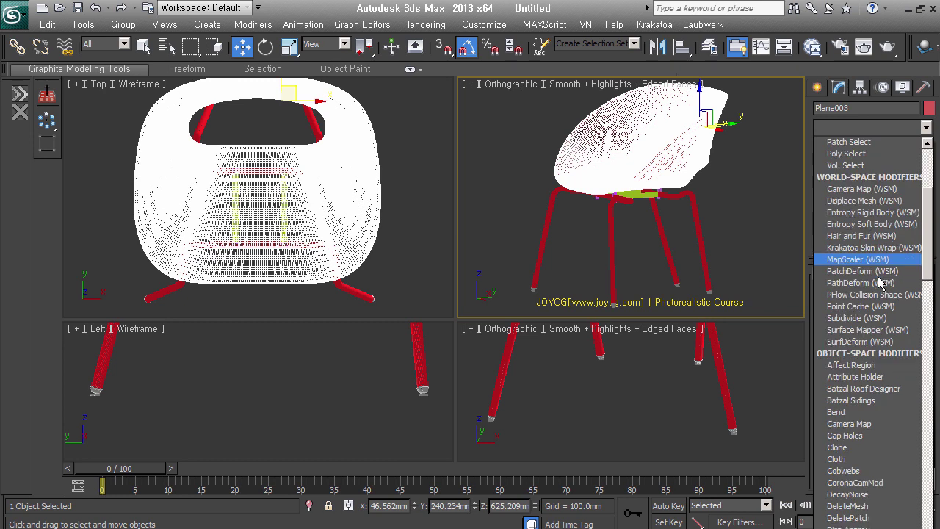
pyautogui.scroll(-2, 881, 282)
pyautogui.scroll(-10, 881, 283)
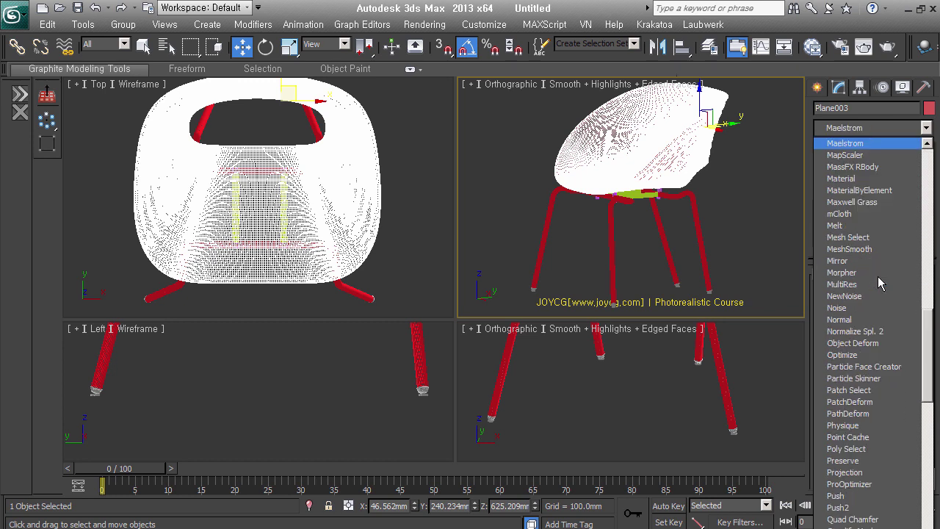
pyautogui.click(881, 179)
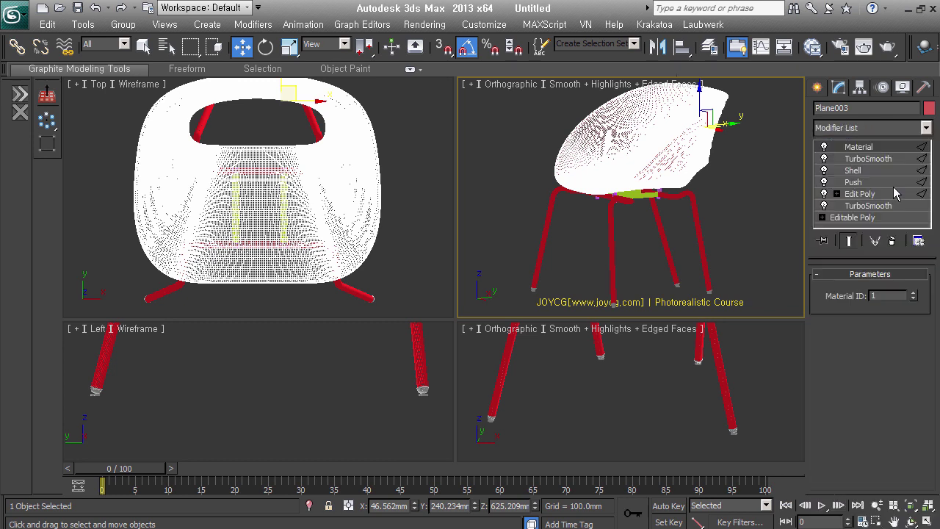
# Step: Copy the Material modifier onto Rectangle001 and Line002
pyautogui.moveTo(874, 162); pyautogui.dragTo(702, 210)
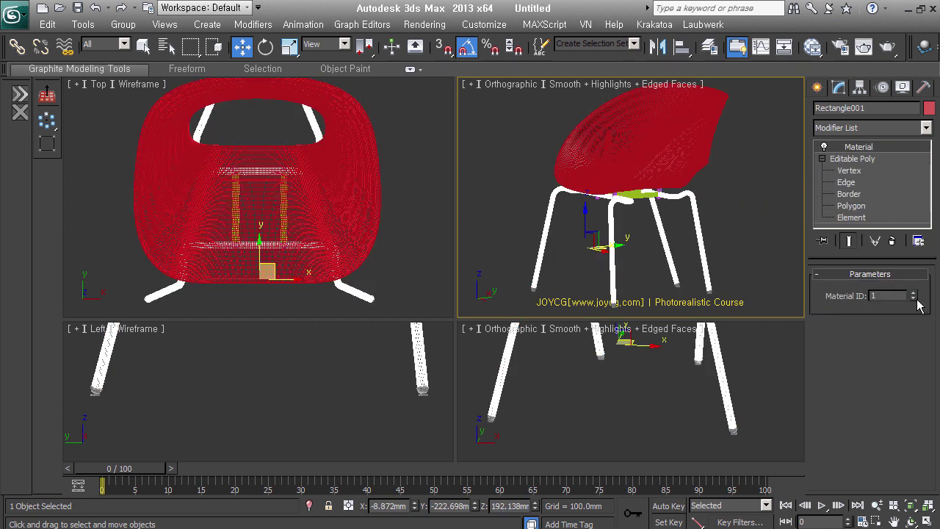
pyautogui.moveTo(856, 147); pyautogui.dragTo(655, 207)
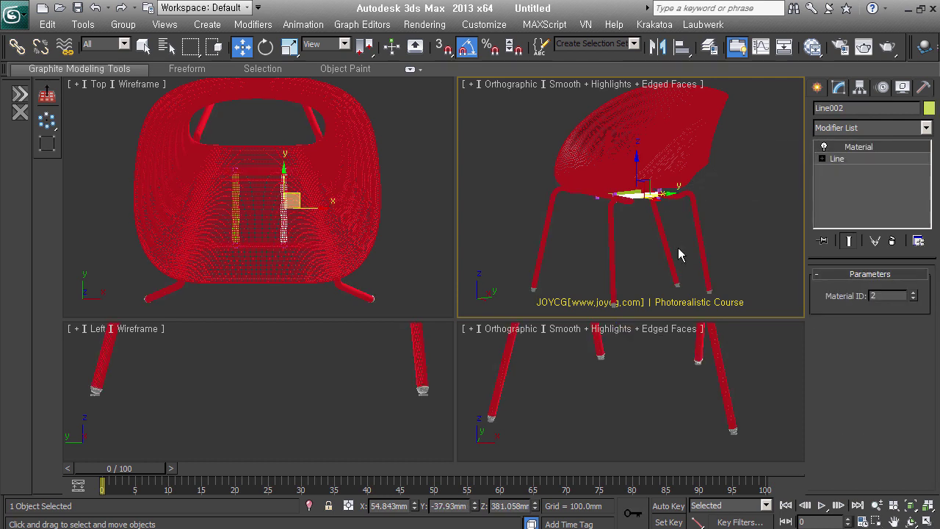
pyautogui.keyDown('alt'); pyautogui.moveTo(678, 254); pyautogui.dragTo(677, 216, button='middle'); pyautogui.keyUp('alt')
# Step: Attach geometry to Line002's shape and return to the Material modifier's ID settings
pyautogui.click(864, 174)
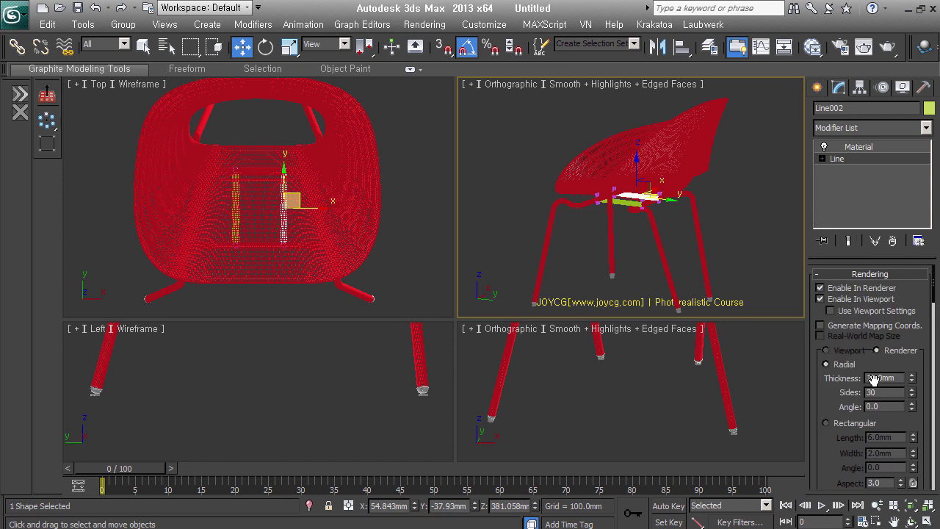
pyautogui.scroll(-5, 852, 397)
pyautogui.scroll(-3, 859, 375)
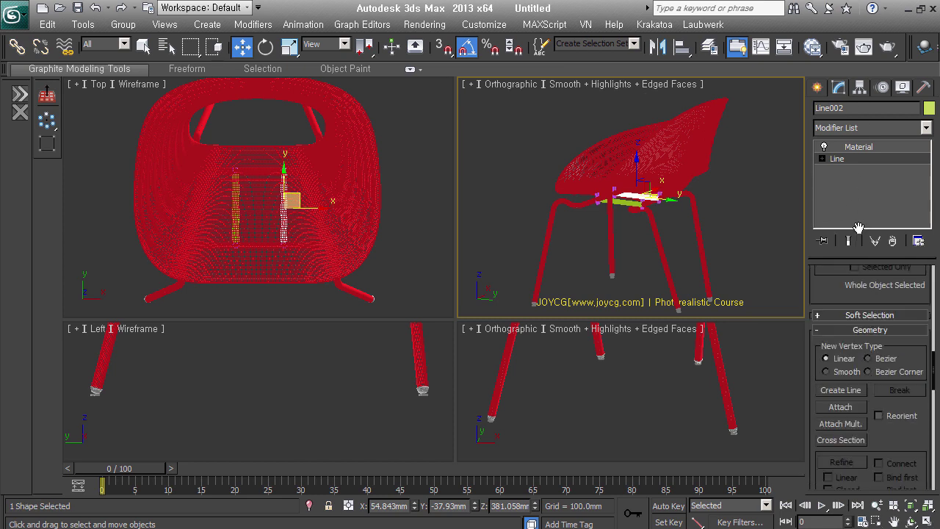
pyautogui.scroll(-3, 860, 374)
pyautogui.click(841, 359)
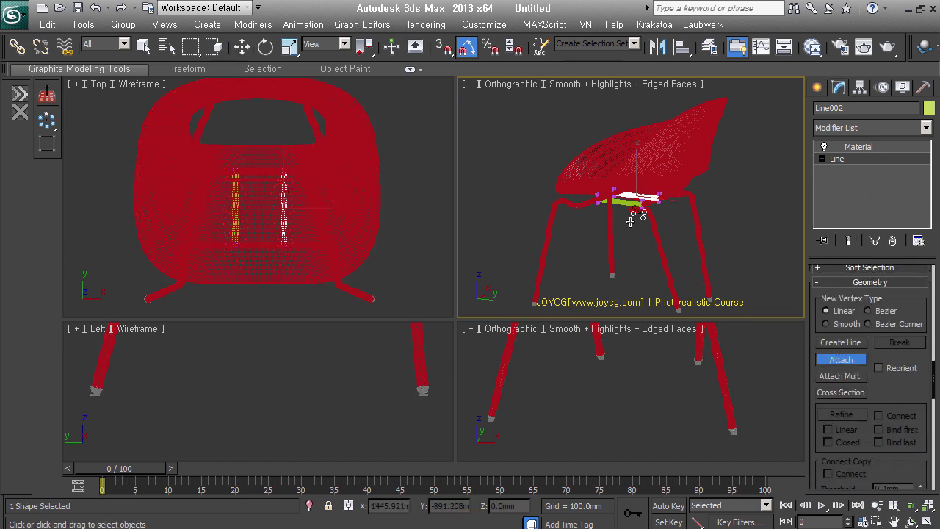
pyautogui.click(707, 244)
pyautogui.rightClick(716, 255)
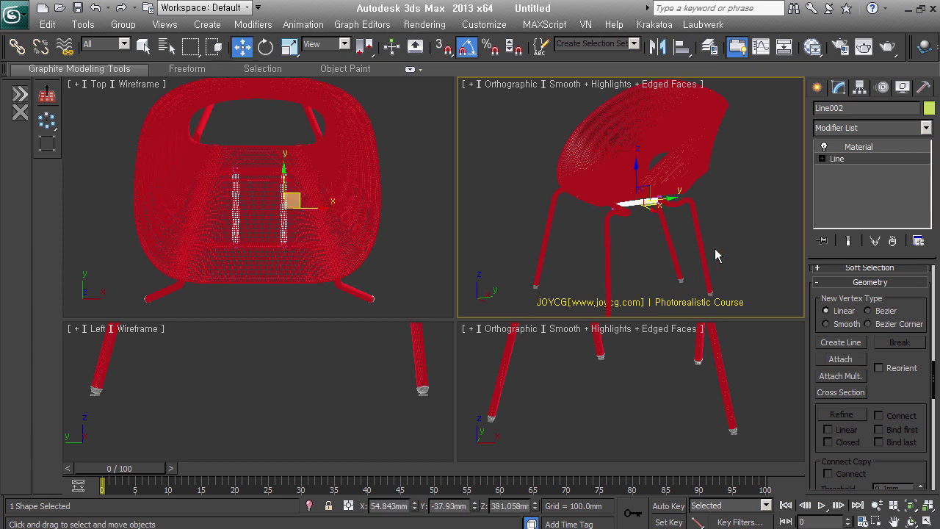
pyautogui.click(870, 151)
pyautogui.keyDown('alt'); pyautogui.moveTo(646, 194); pyautogui.dragTo(650, 190, button='middle'); pyautogui.keyUp('alt')
pyautogui.scroll(3, 650, 190)
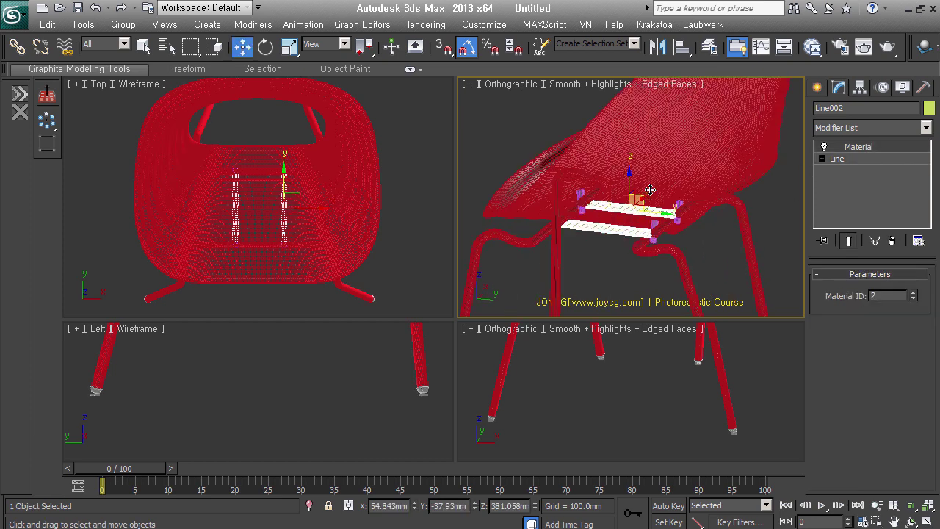
pyautogui.scroll(2, 649, 190)
# Step: Select a seat slat, then undo an accidental attach of the frame tube
pyautogui.click(701, 250)
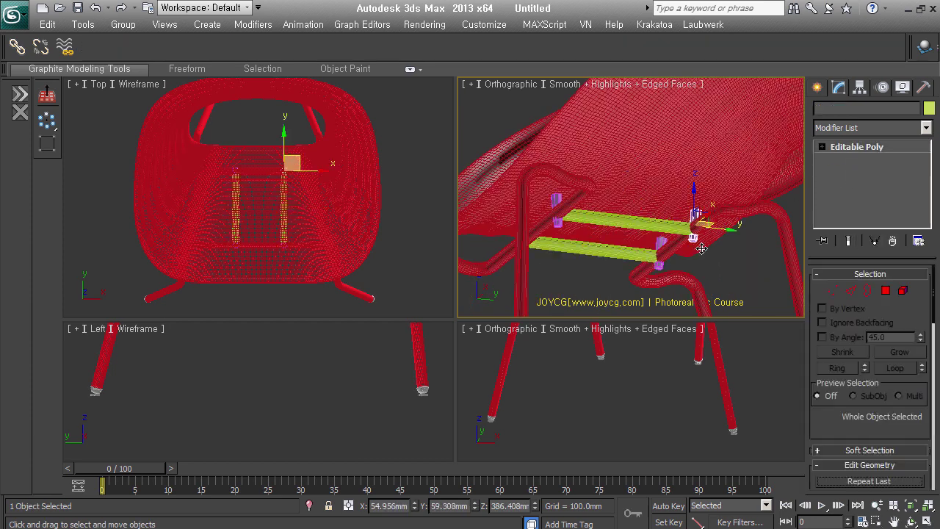
pyautogui.scroll(-5, 845, 382)
pyautogui.click(835, 356)
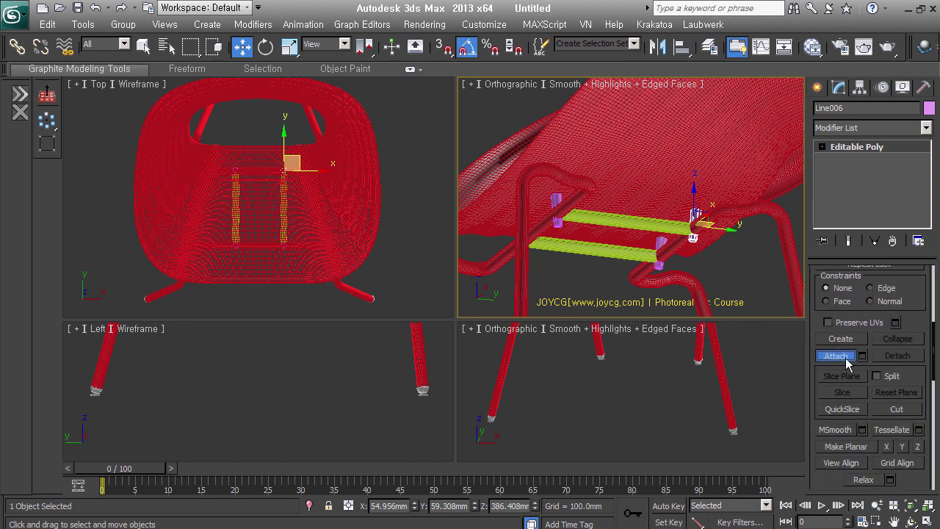
pyautogui.click(669, 275)
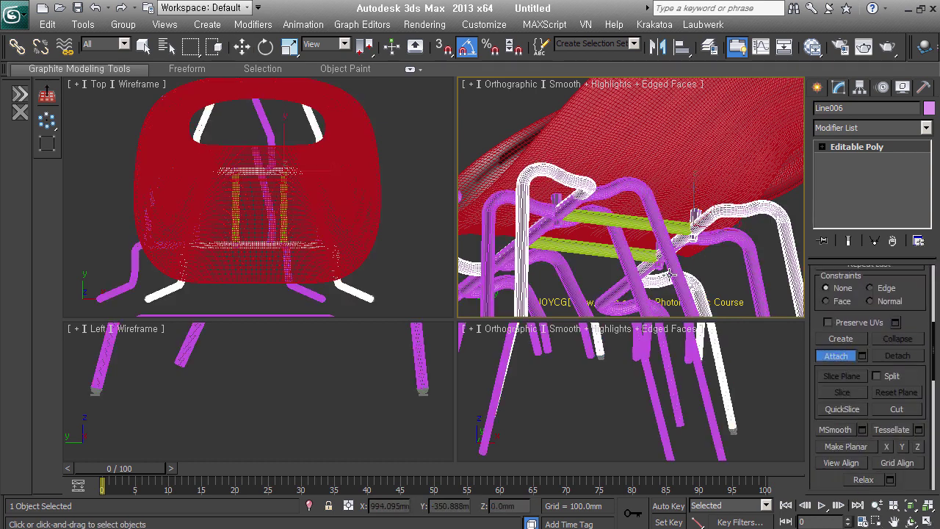
pyautogui.hotkey('ctrl', 'z')
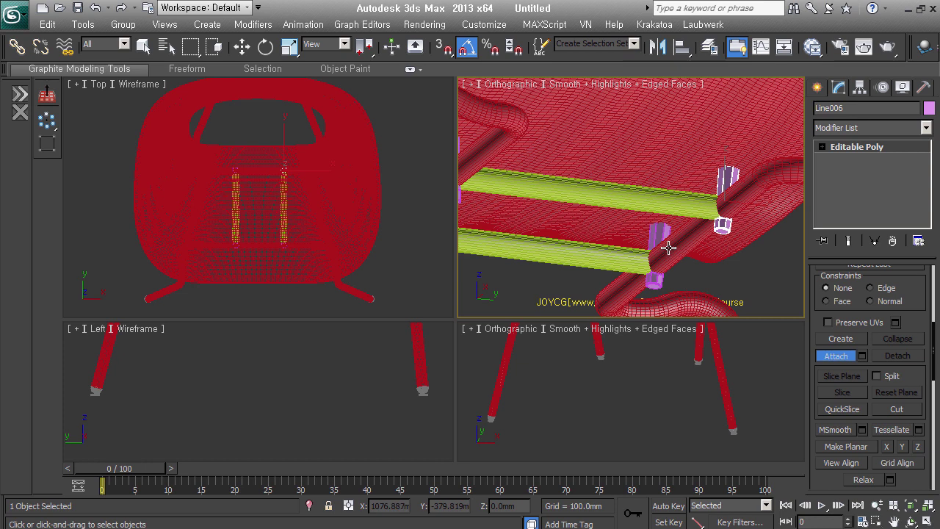
pyautogui.click(668, 252)
pyautogui.press('w')
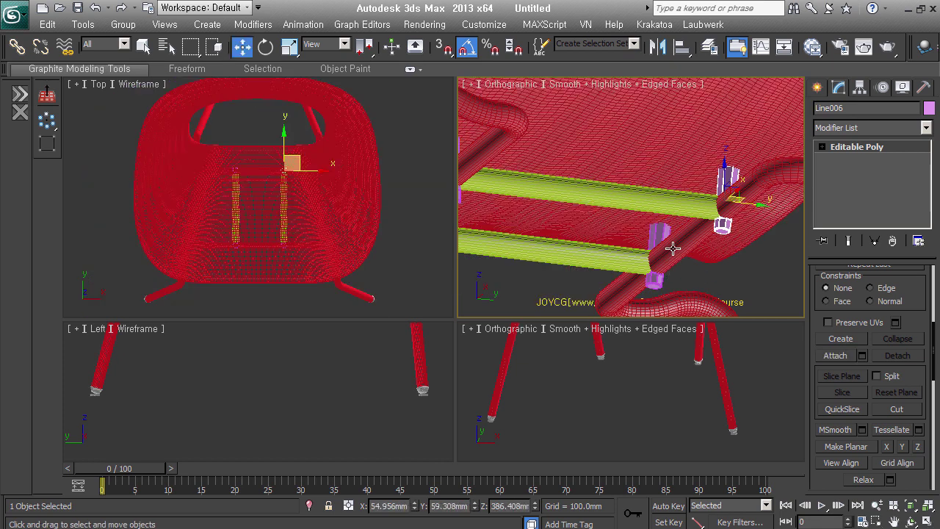
# Step: Add the other seat slat and a connector block to the selection
pyautogui.keyDown('ctrl'); pyautogui.click(566, 246); pyautogui.keyUp('ctrl')
pyautogui.keyDown('alt'); pyautogui.moveTo(566, 245); pyautogui.dragTo(702, 241, button='middle'); pyautogui.keyUp('alt')
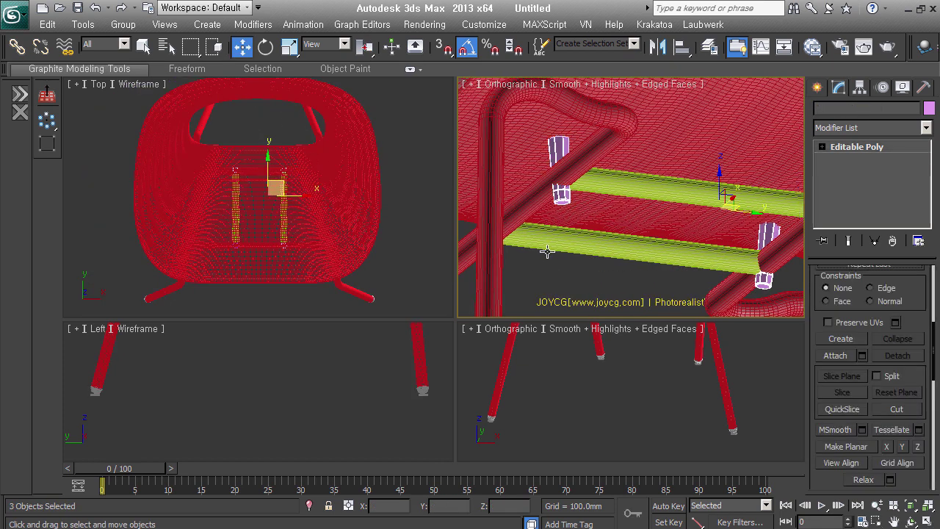
pyautogui.keyDown('alt'); pyautogui.moveTo(547, 252); pyautogui.dragTo(529, 252, button='middle'); pyautogui.keyUp('alt')
pyautogui.keyDown('ctrl'); pyautogui.click(492, 239); pyautogui.keyUp('ctrl')
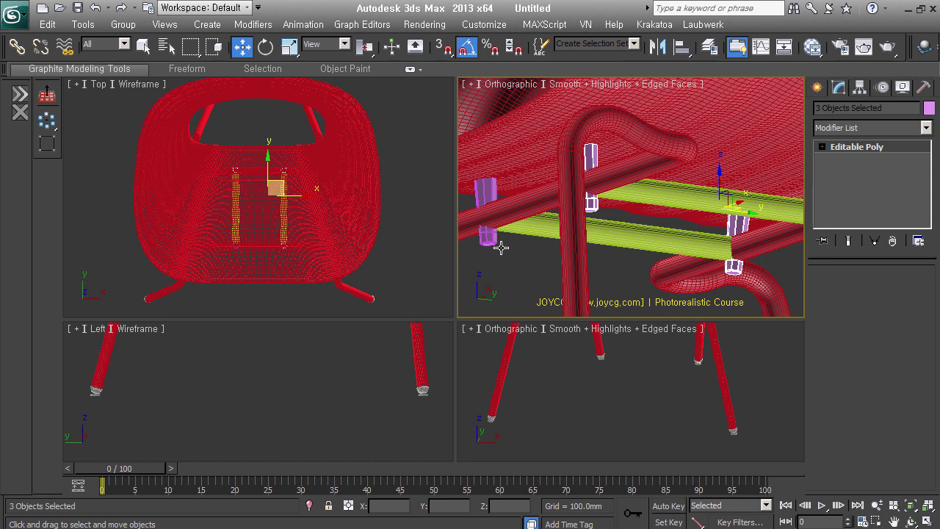
# Step: Collapse the four selected pieces into one Editable Poly, Line006, with the Collapse utility
pyautogui.click(929, 95)
pyautogui.click(892, 202)
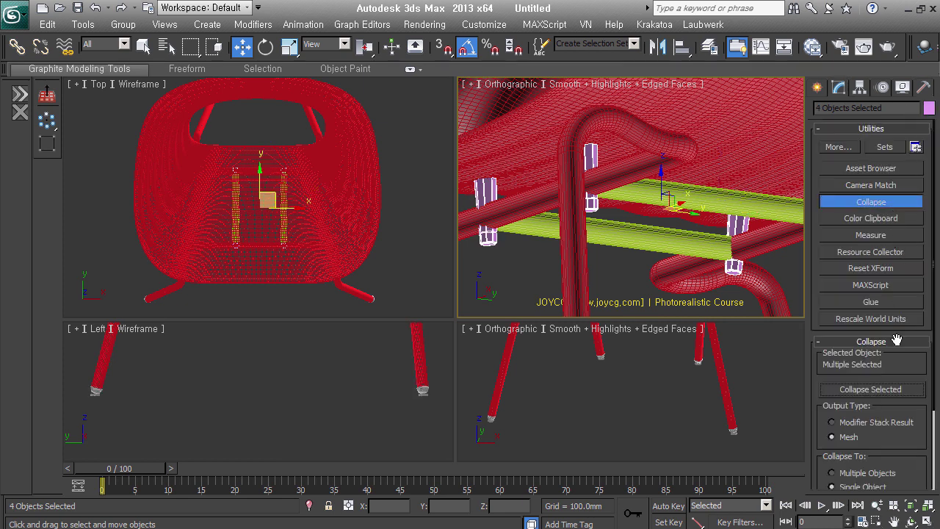
pyautogui.click(890, 389)
pyautogui.scroll(2, 776, 184)
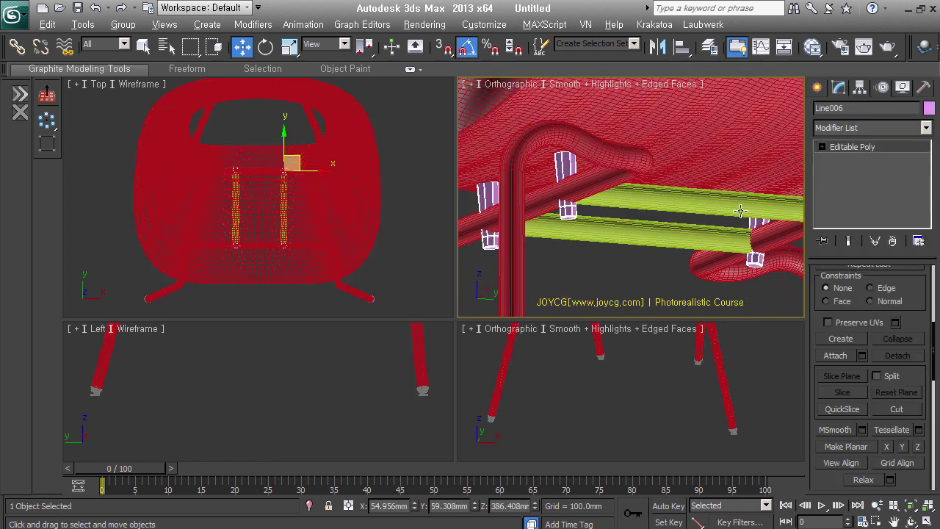
pyautogui.scroll(1, 776, 184)
pyautogui.rightClick(738, 214)
pyautogui.click(739, 214)
# Step: Copy the material ID modifier from the seat shell onto Line006 and Object001
pyautogui.click(731, 232)
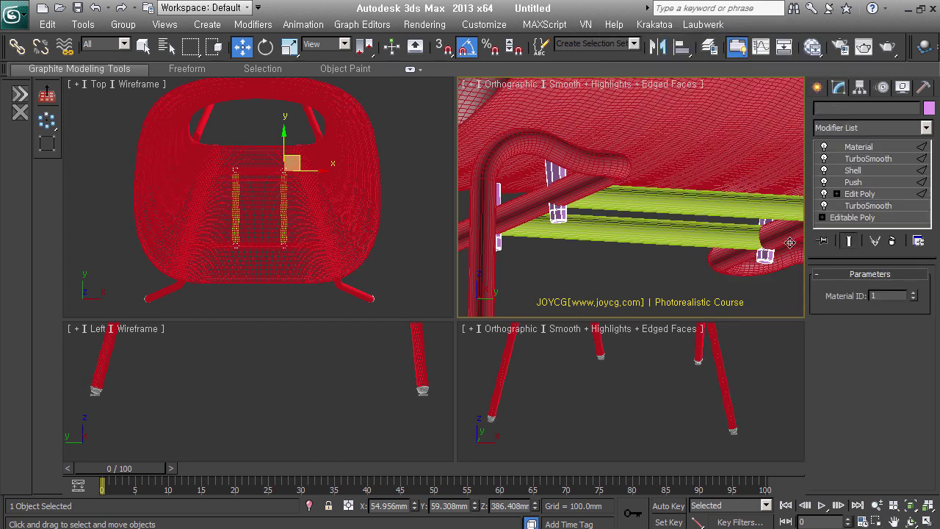
pyautogui.moveTo(867, 152); pyautogui.dragTo(714, 222)
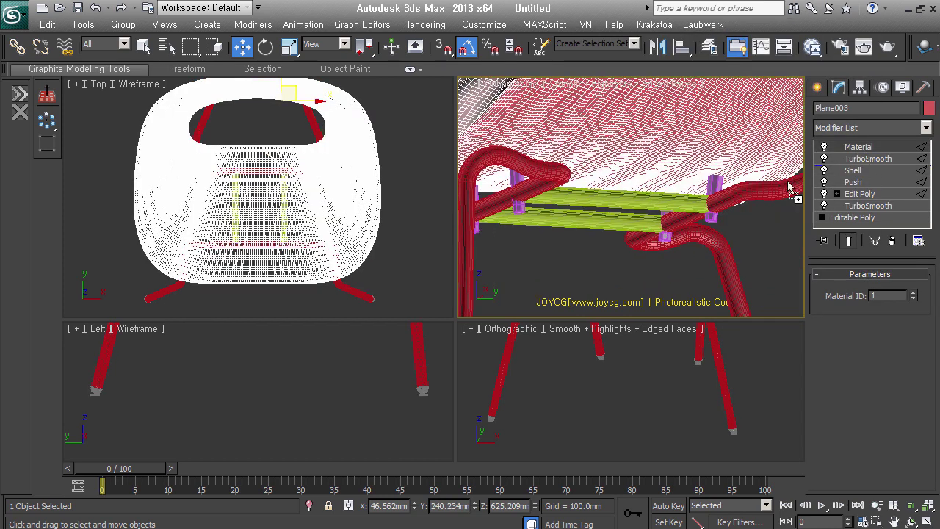
pyautogui.click(714, 223)
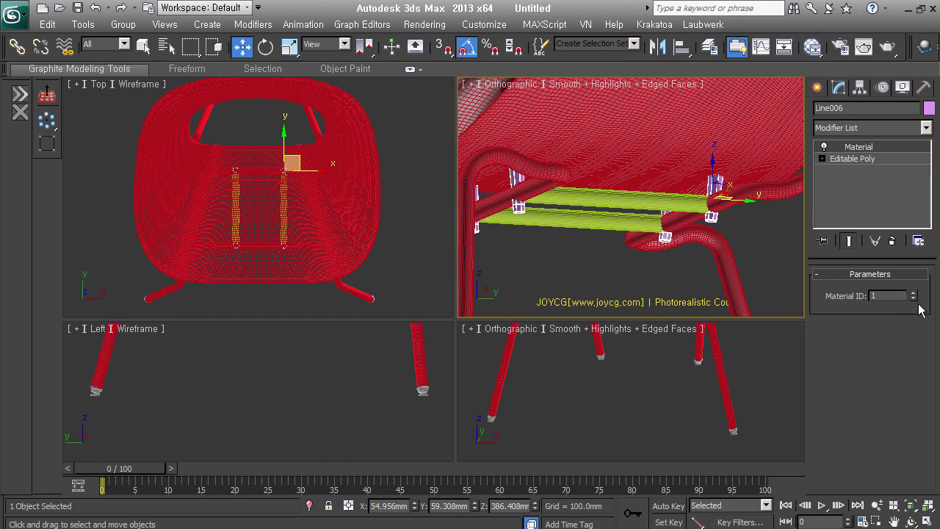
pyautogui.scroll(-4, 744, 294)
pyautogui.scroll(-2, 707, 170)
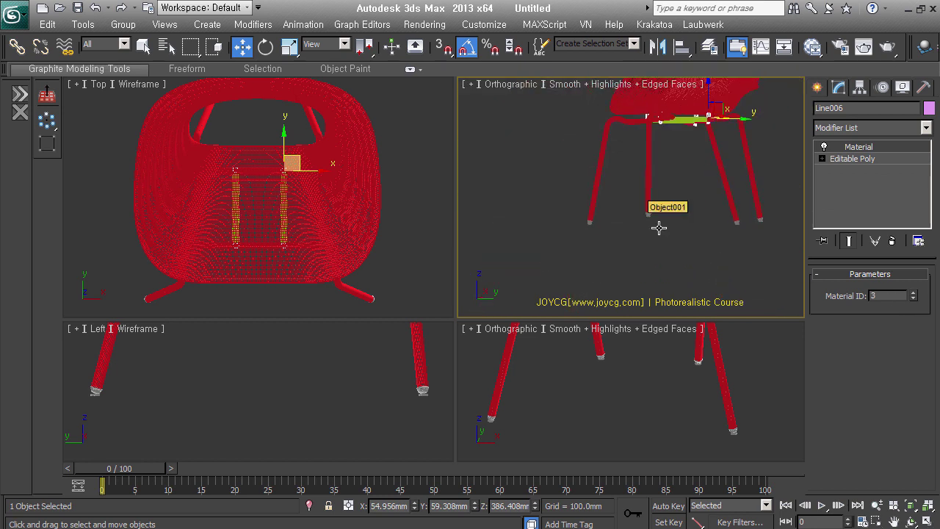
pyautogui.moveTo(858, 147); pyautogui.dragTo(763, 227)
pyautogui.scroll(-3, 707, 220)
# Step: Select all chair parts for grouping and copy the folder name 'vitra-TOM VAC' from Explorer
pyautogui.keyDown('alt'); pyautogui.moveTo(707, 220); pyautogui.dragTo(716, 260, button='middle'); pyautogui.keyUp('alt')
pyautogui.hotkey('ctrl', 'a')
pyautogui.moveTo(677, 178); pyautogui.dragTo(658, 193, button='middle')
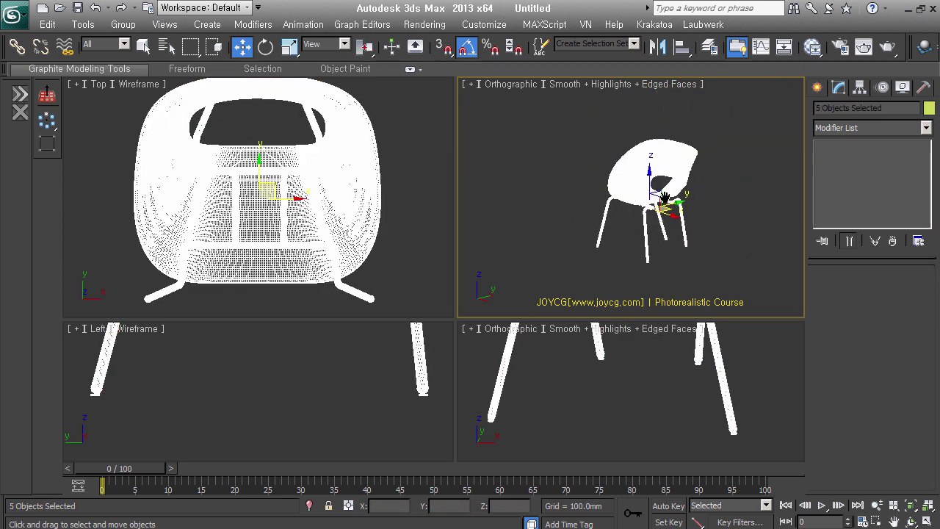
pyautogui.hotkey('ctrl', 'g')
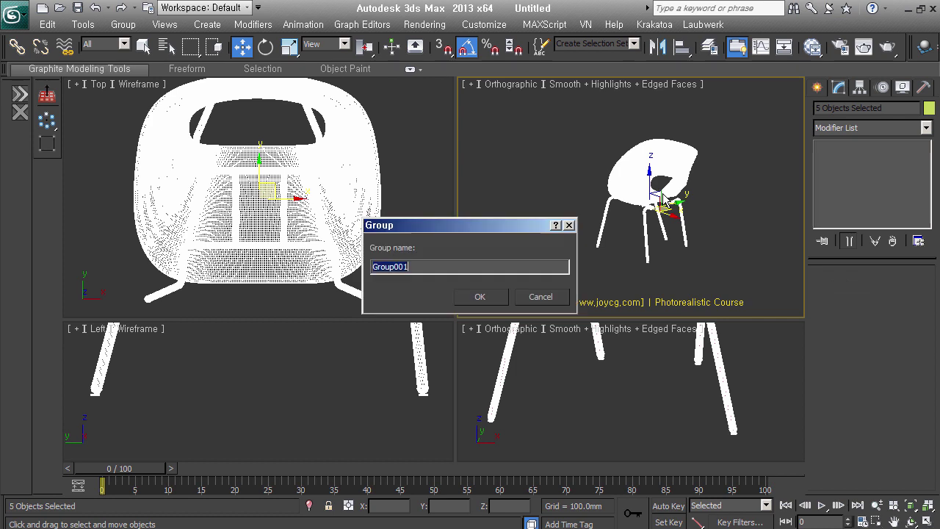
pyautogui.hotkey('alt', 'Tab')
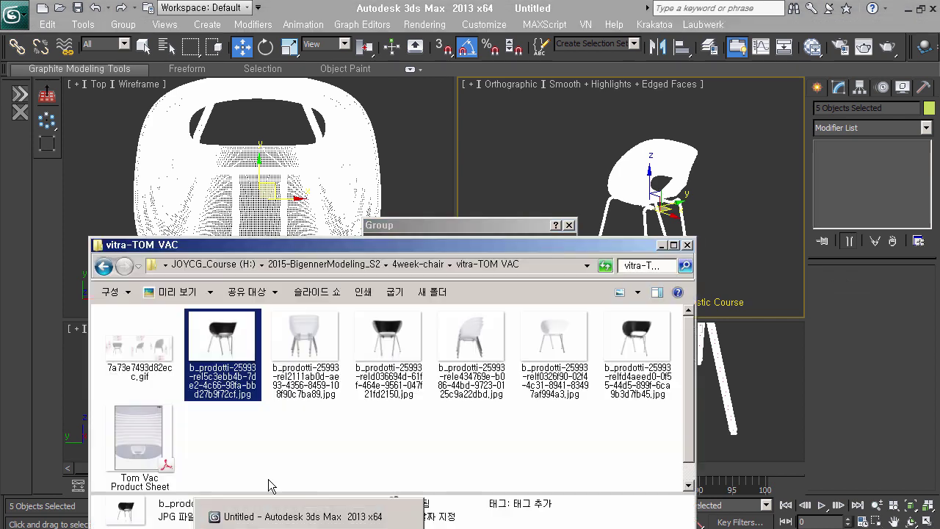
pyautogui.click(549, 268)
pyautogui.moveTo(424, 266); pyautogui.dragTo(373, 274)
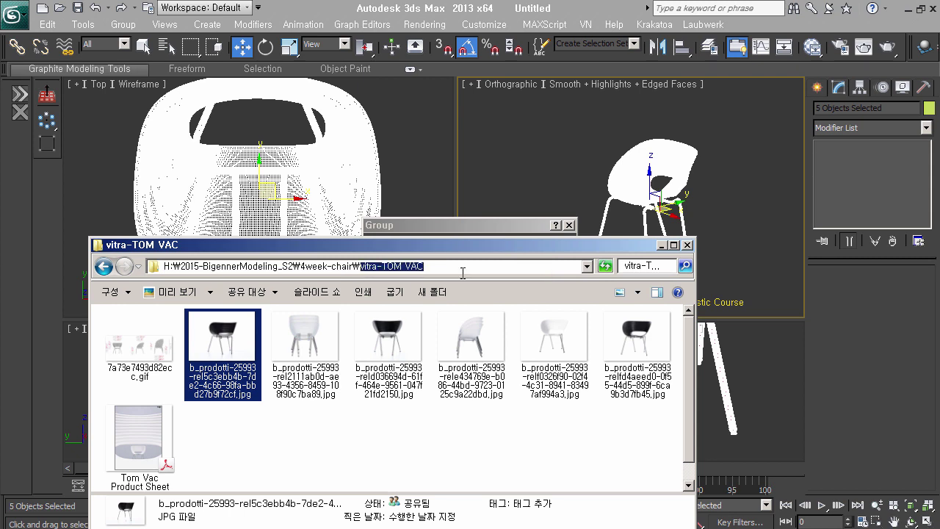
pyautogui.hotkey('ctrl', 'c')
pyautogui.hotkey('alt', 'Tab')
# Step: Name the group 'vitra-TOM VAC', create it, and open the Slate Material Editor with M
pyautogui.hotkey('ctrl', 'v')
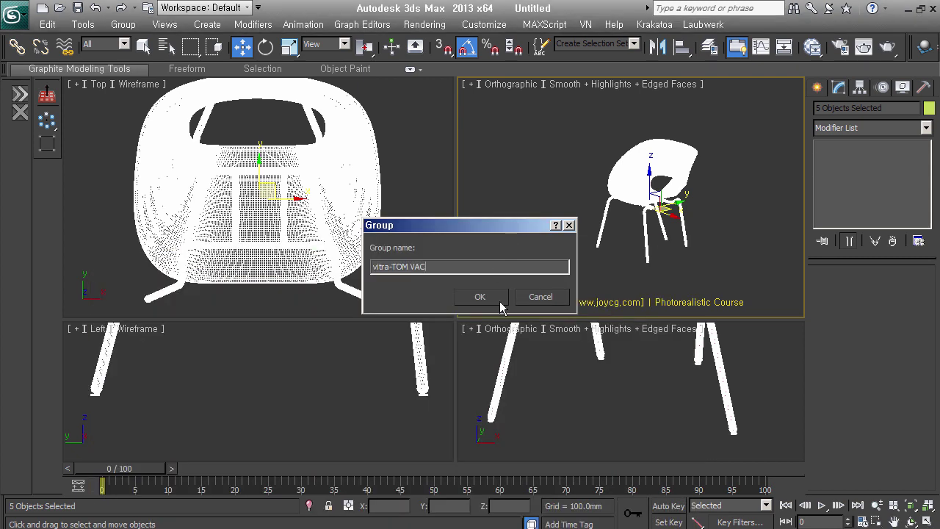
pyautogui.click(499, 301)
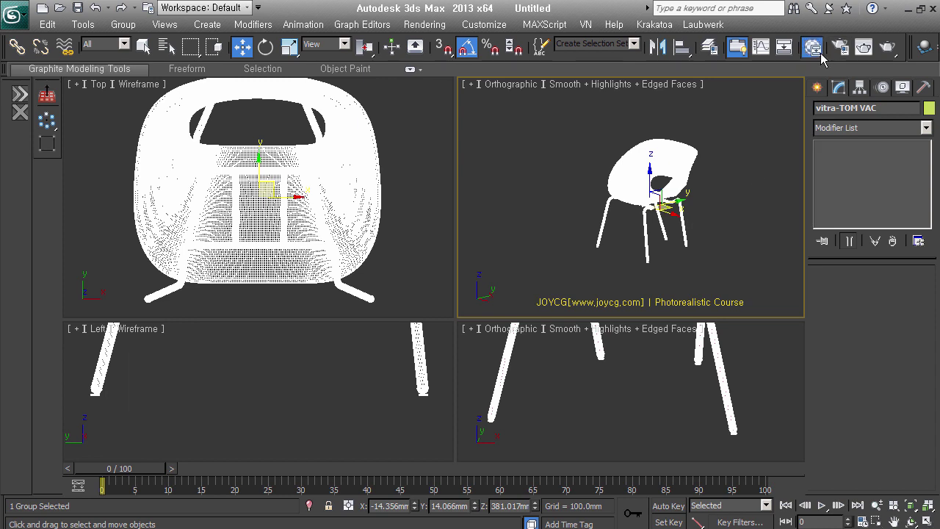
pyautogui.press('m')
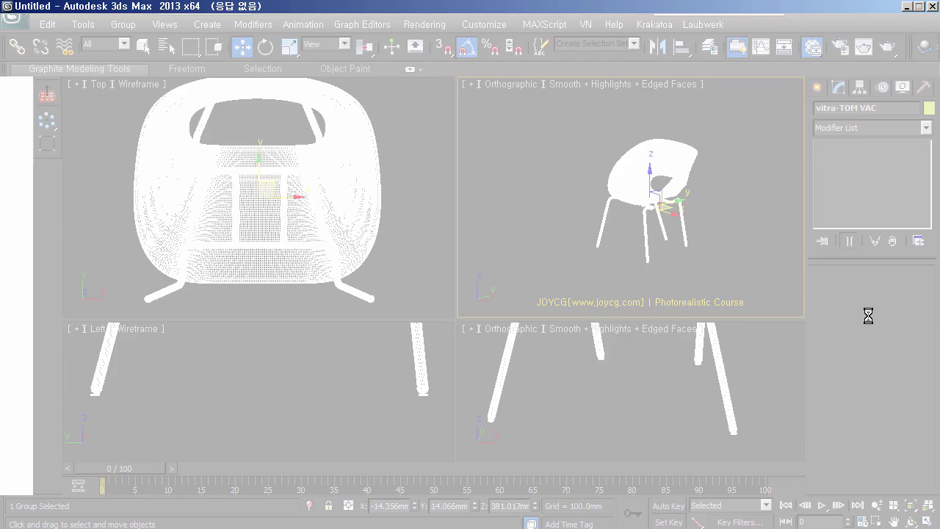
# Step: Delete unused Material #25 and place a Multi/Sub-Object material on the canvas
pyautogui.click(329, 206)
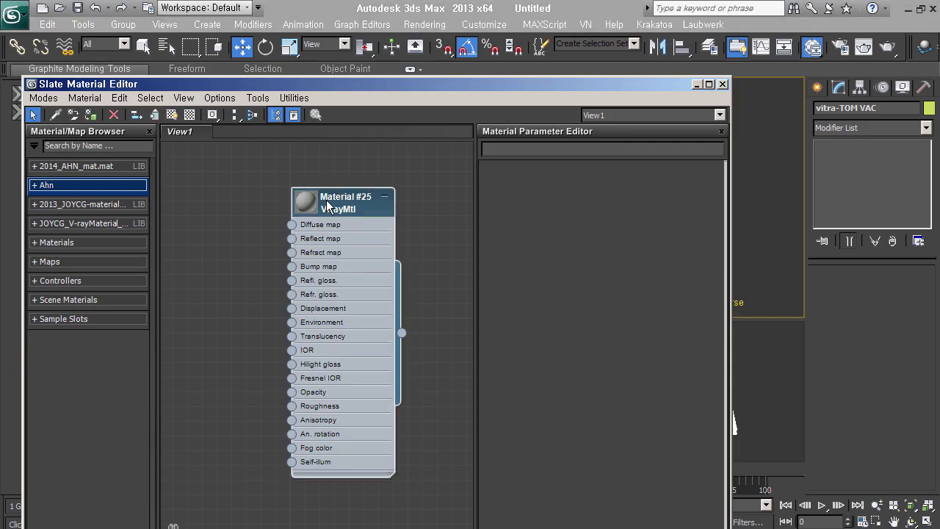
pyautogui.press('Delete')
pyautogui.click(78, 191)
pyautogui.moveTo(91, 246)
pyautogui.mouseDown()
pyautogui.moveTo(360, 233)
pyautogui.moveTo(405, 260)
pyautogui.mouseUp()
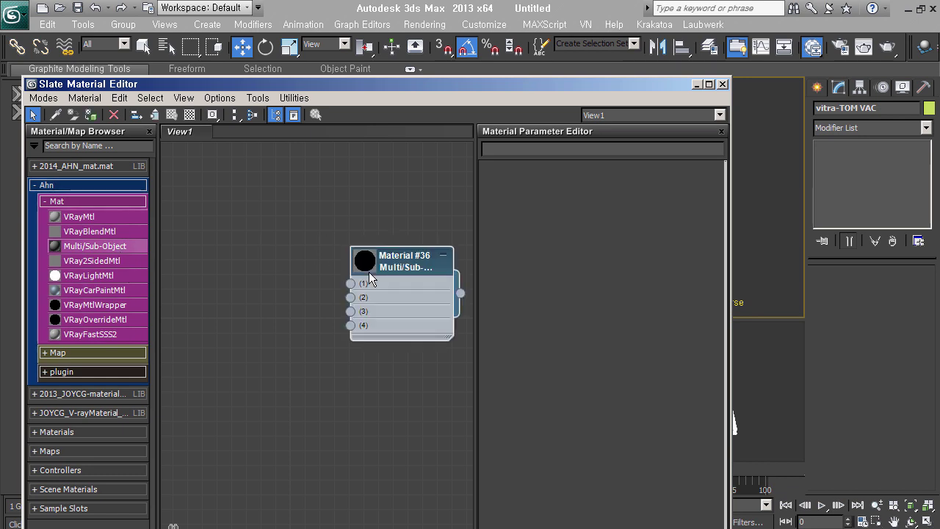
pyautogui.doubleClick(413, 278)
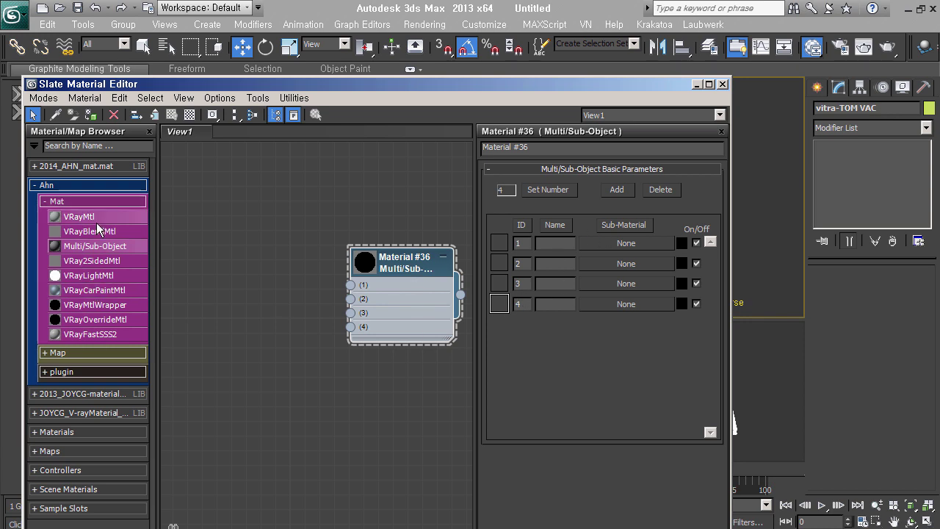
# Step: Wire new VRayMtl #37 into slot 1 and darken its diffuse to value 3
pyautogui.moveTo(96, 221); pyautogui.dragTo(238, 216)
pyautogui.moveTo(284, 333); pyautogui.dragTo(350, 284)
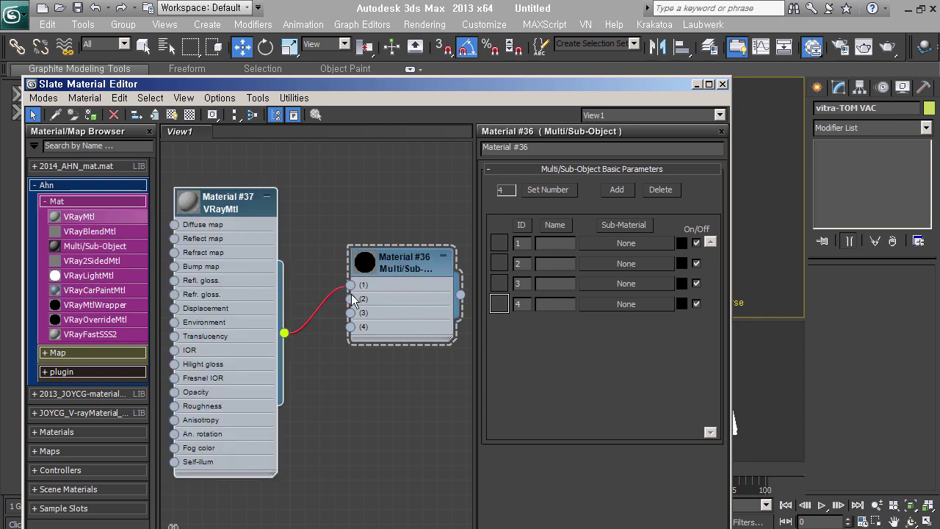
pyautogui.moveTo(261, 333); pyautogui.dragTo(262, 318)
pyautogui.doubleClick(255, 196)
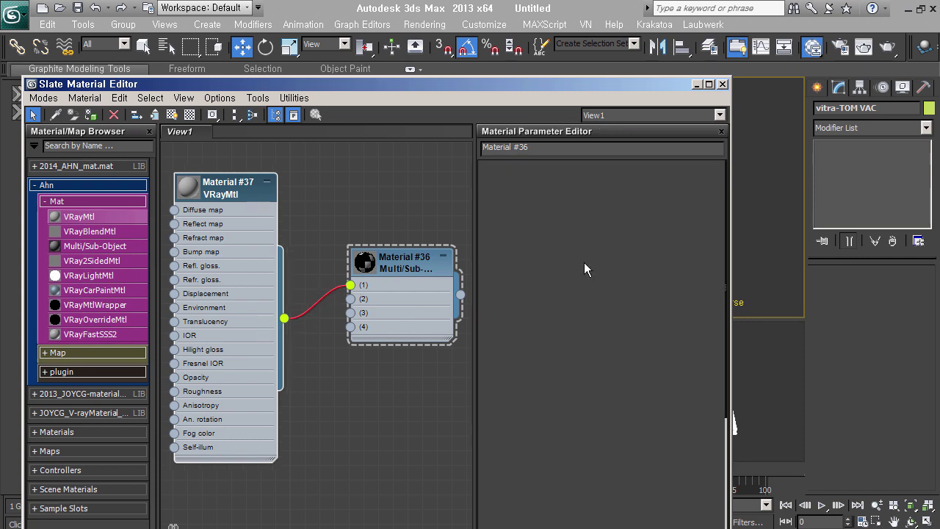
pyautogui.click(578, 249)
pyautogui.moveTo(477, 166); pyautogui.dragTo(471, 170)
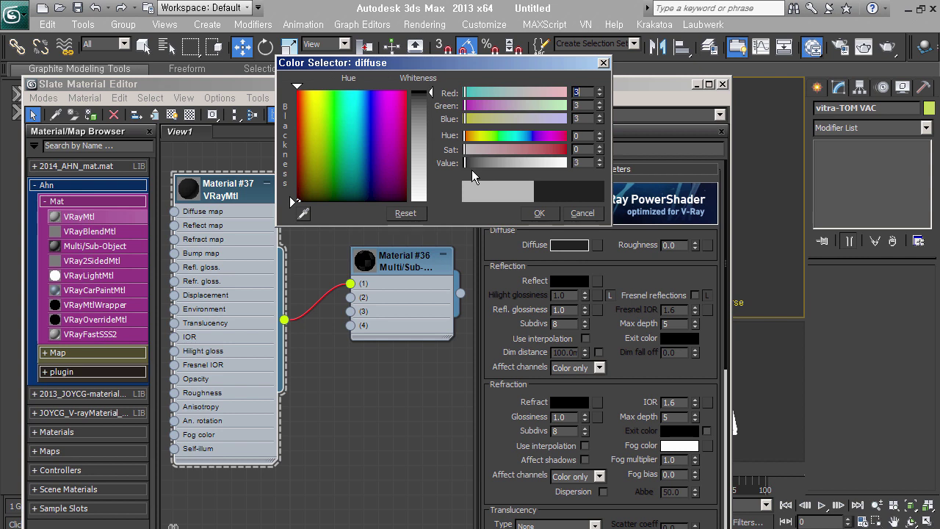
# Step: Copy Material #37 as #38 into slot 2 with a dark grey diffuse
pyautogui.click(539, 213)
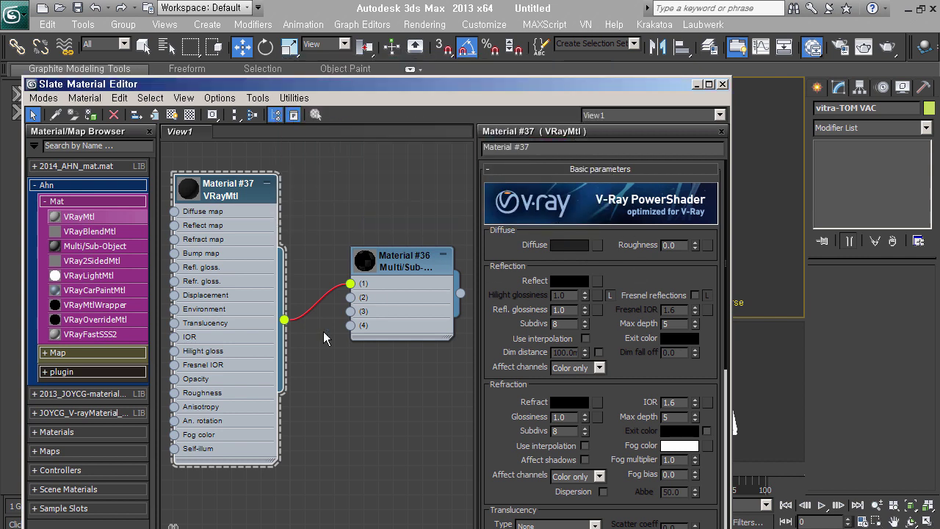
pyautogui.rightClick(264, 320)
pyautogui.click(332, 417)
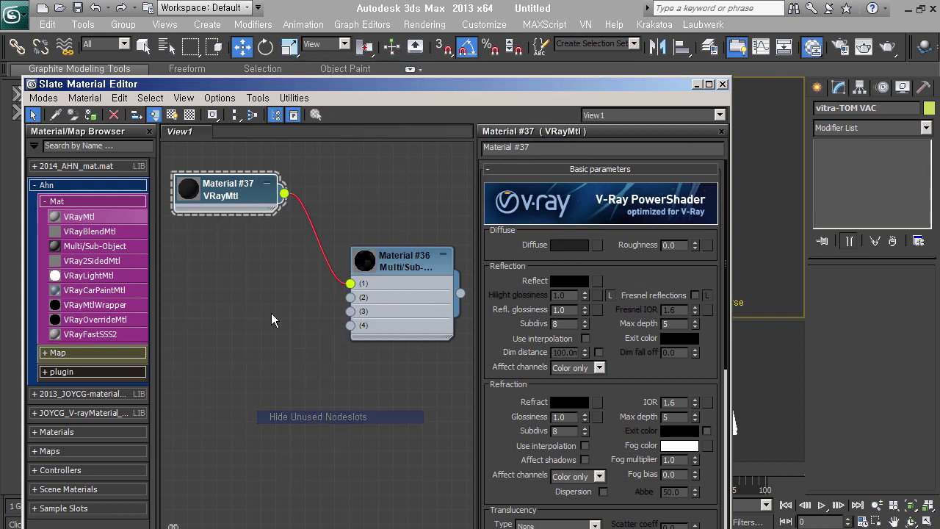
pyautogui.keyDown('shift'); pyautogui.moveTo(252, 209); pyautogui.dragTo(252, 266); pyautogui.keyUp('shift')
pyautogui.moveTo(339, 302); pyautogui.dragTo(356, 305)
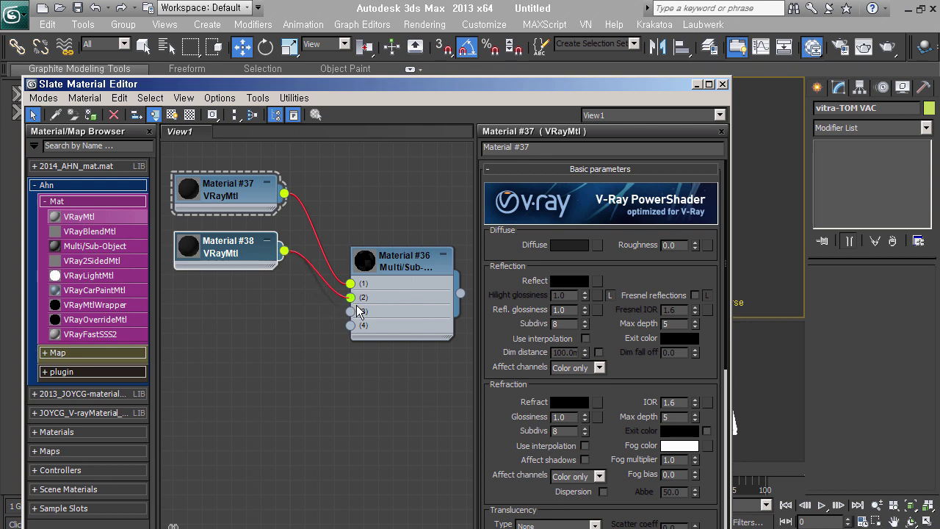
pyautogui.doubleClick(237, 258)
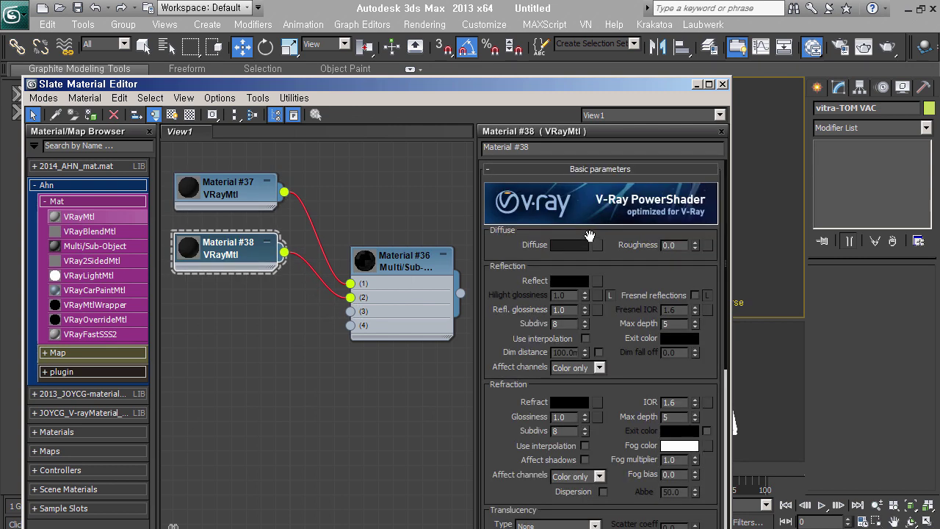
pyautogui.click(569, 244)
pyautogui.moveTo(481, 162); pyautogui.dragTo(514, 163)
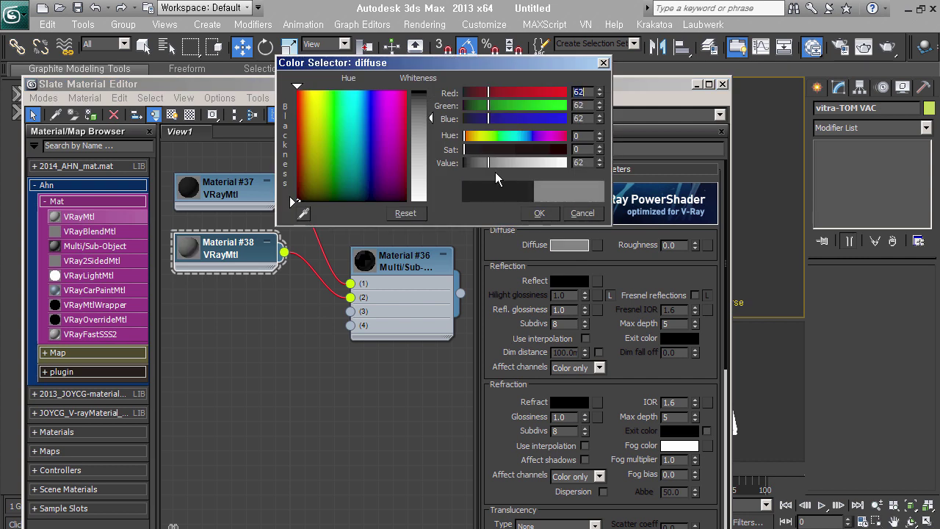
pyautogui.click(539, 213)
# Step: Fill slot 3 with lighter grey Material #39 and slot 4 with dark Material #40
pyautogui.keyDown('shift'); pyautogui.moveTo(250, 252); pyautogui.dragTo(250, 294); pyautogui.keyUp('shift')
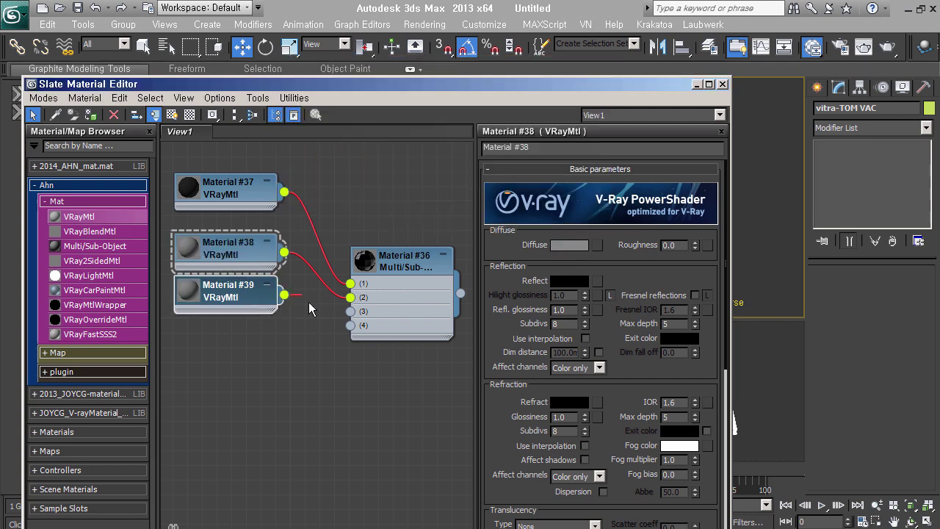
pyautogui.moveTo(309, 302); pyautogui.dragTo(350, 310)
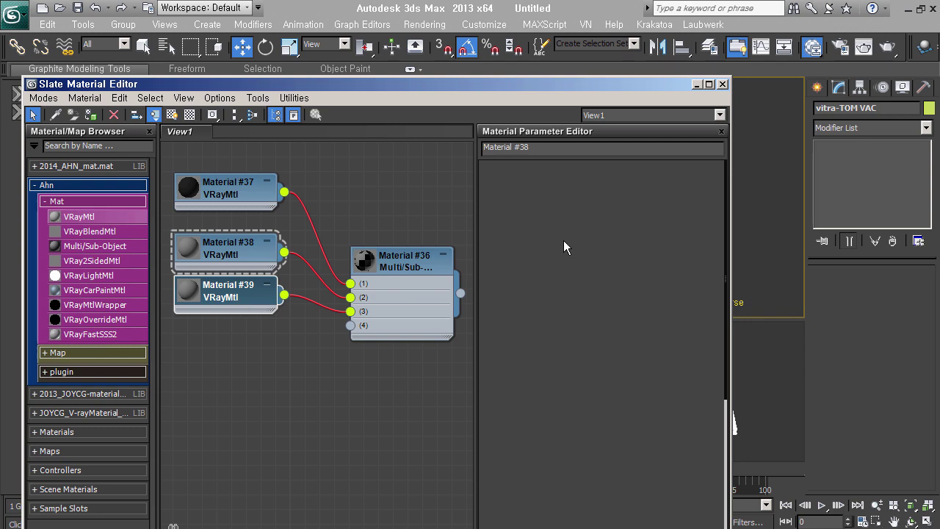
pyautogui.doubleClick(220, 291)
pyautogui.click(570, 244)
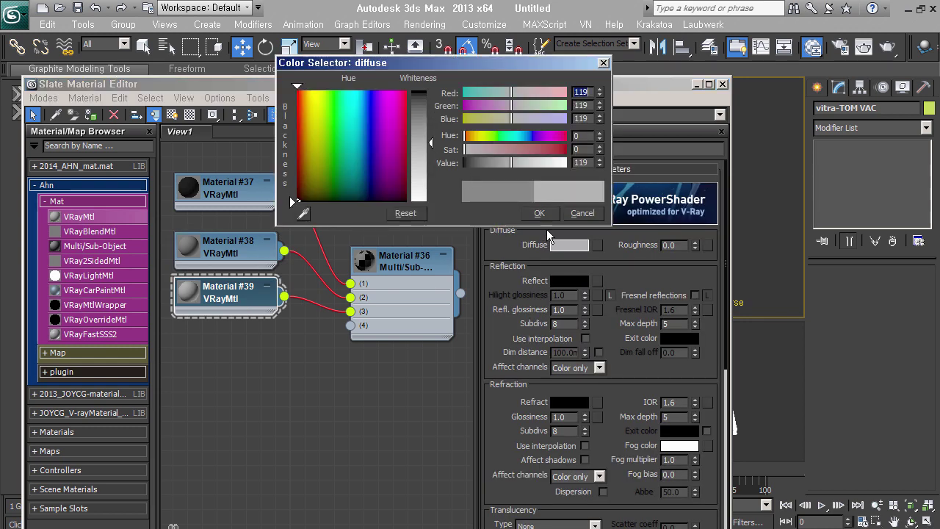
pyautogui.click(539, 213)
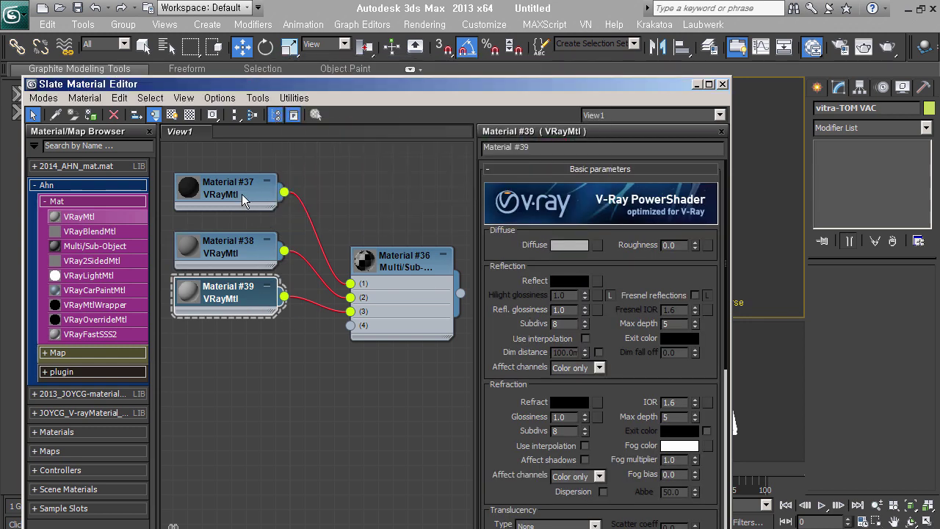
pyautogui.moveTo(279, 312)
pyautogui.keyDown('shift'); pyautogui.mouseDown()
pyautogui.moveTo(286, 371)
pyautogui.moveTo(353, 329)
pyautogui.mouseUp(); pyautogui.keyUp('shift')
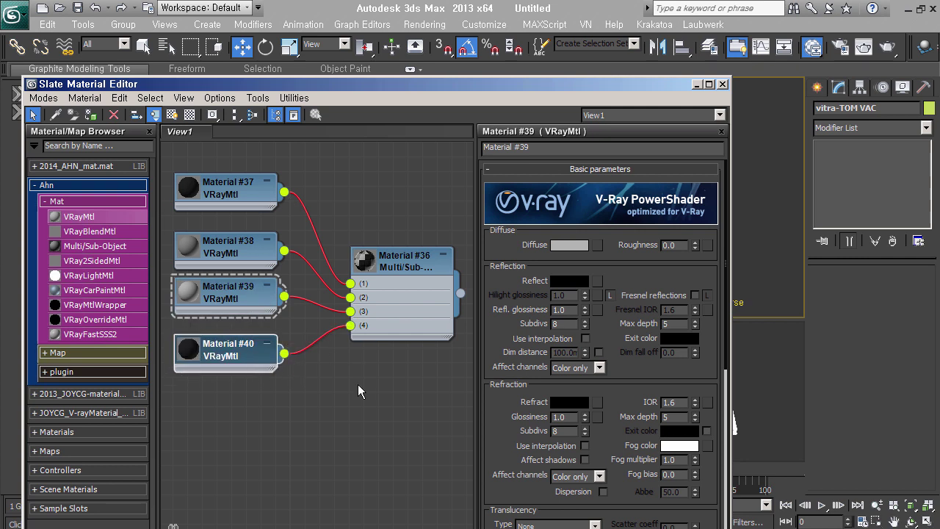
# Step: Rename the Multi/Sub-Object material 'vitra-TOM VAC' and minimize the material editor
pyautogui.doubleClick(371, 332)
pyautogui.hotkey('ctrl', 'v')
pyautogui.press('Return')
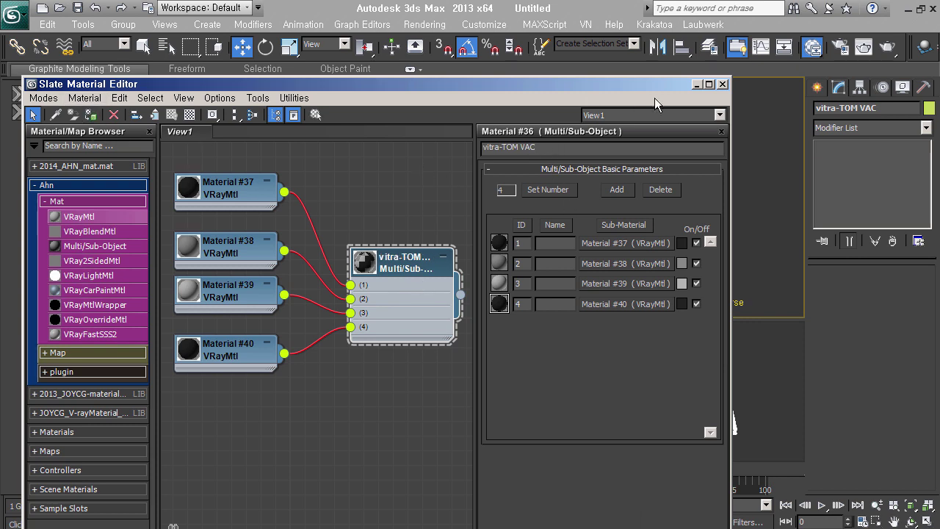
pyautogui.click(696, 84)
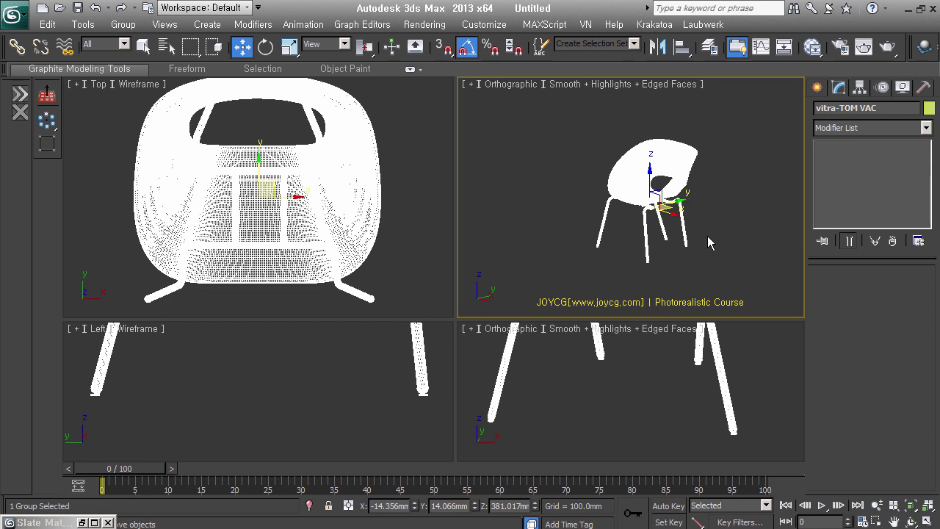
# Step: Show the dark chair in a maximized, shaded Perspective viewport, orbited to a side angle
pyautogui.press('F3')
pyautogui.press('F4')
pyautogui.moveTo(698, 229)
pyautogui.keyDown('alt'); pyautogui.mouseDown(button='middle')
pyautogui.moveTo(674, 224)
pyautogui.moveTo(669, 192)
pyautogui.mouseUp(button='middle'); pyautogui.keyUp('alt')
pyautogui.press('F3')
pyautogui.scroll(3, 674, 224)
pyautogui.click(926, 520)
pyautogui.moveTo(556, 337)
pyautogui.keyDown('alt'); pyautogui.mouseDown(button='middle')
pyautogui.moveTo(601, 305)
pyautogui.moveTo(590, 323)
pyautogui.moveTo(701, 316)
pyautogui.moveTo(573, 323)
pyautogui.mouseUp(button='middle'); pyautogui.keyUp('alt')
pyautogui.press('p')
pyautogui.scroll(-2, 601, 305)
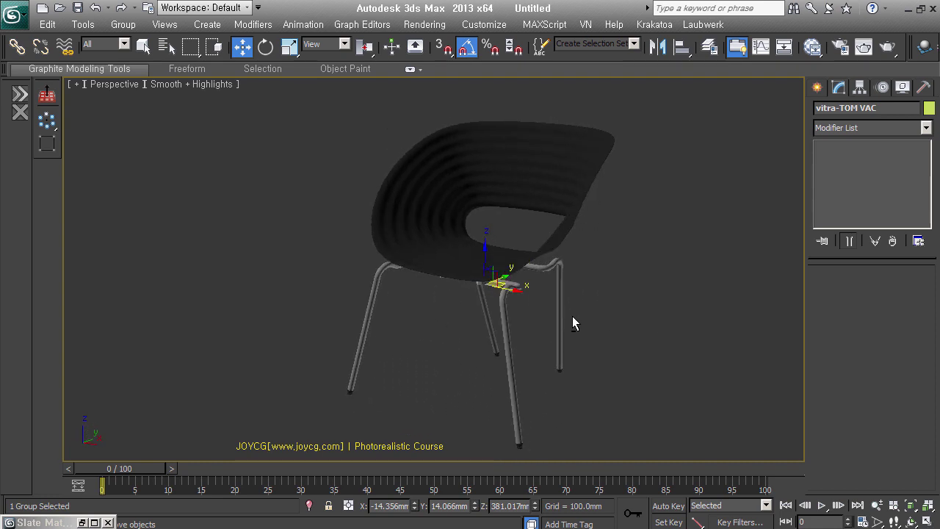